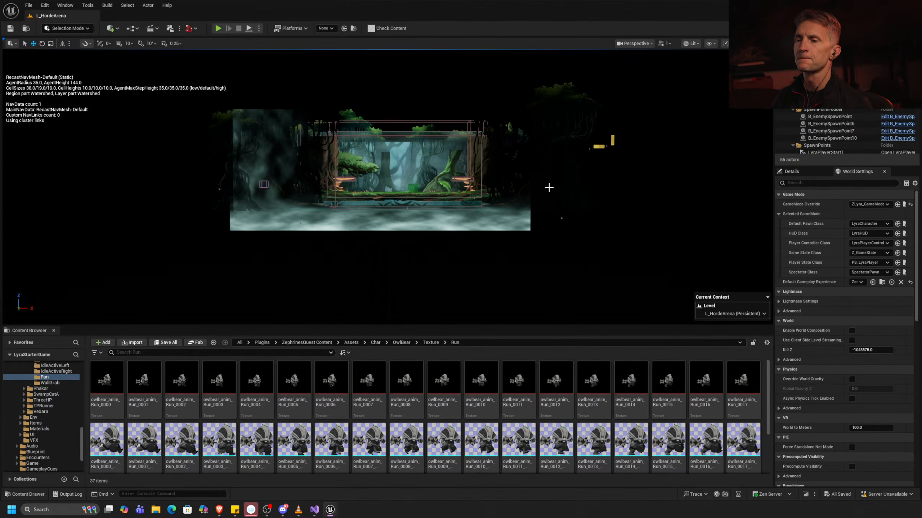
Select the green BP_EncounterStart box in the arena and frame the view on it and its surroundings.
mouse_move(389, 173)
right_down()
mouse_move(406, 171)
mouse_move(389, 173)
right_up()
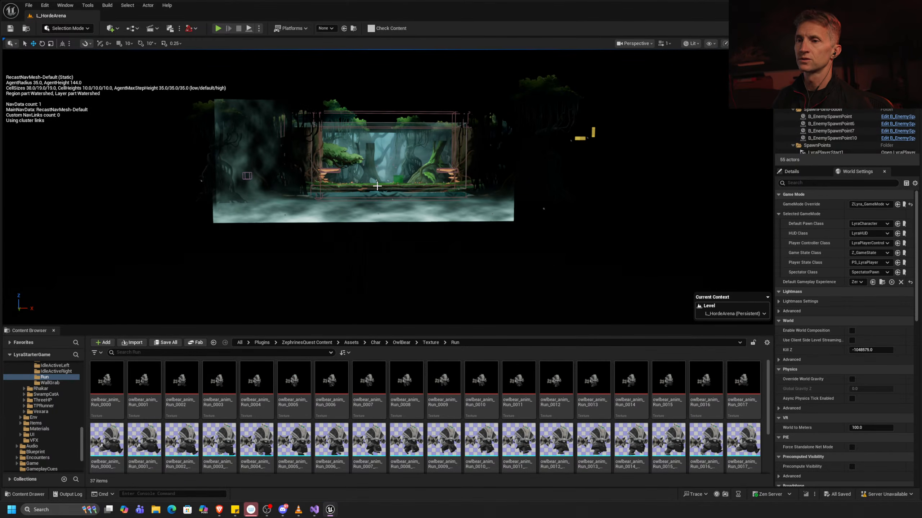
click(380, 185)
key(f)
alt+drag(524, 146, 523, 187)
click(481, 131)
key(f)
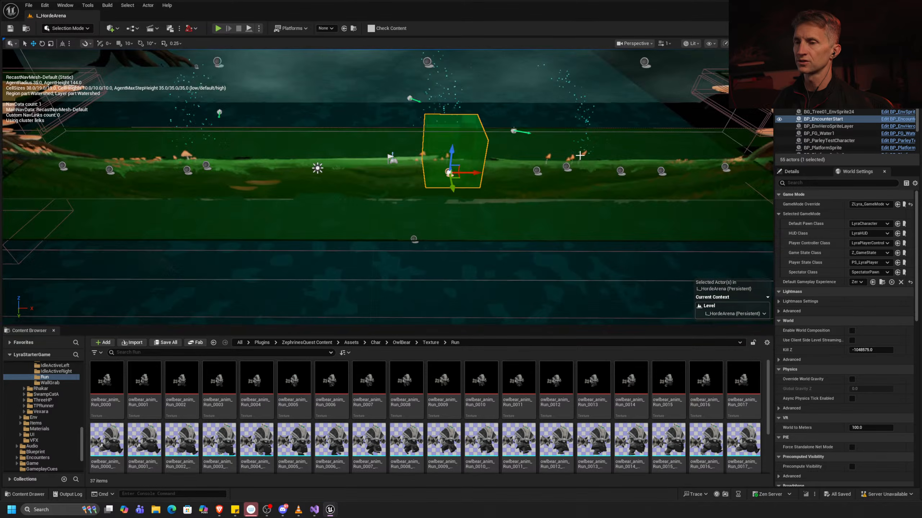
scroll(524, 177, down, 6)
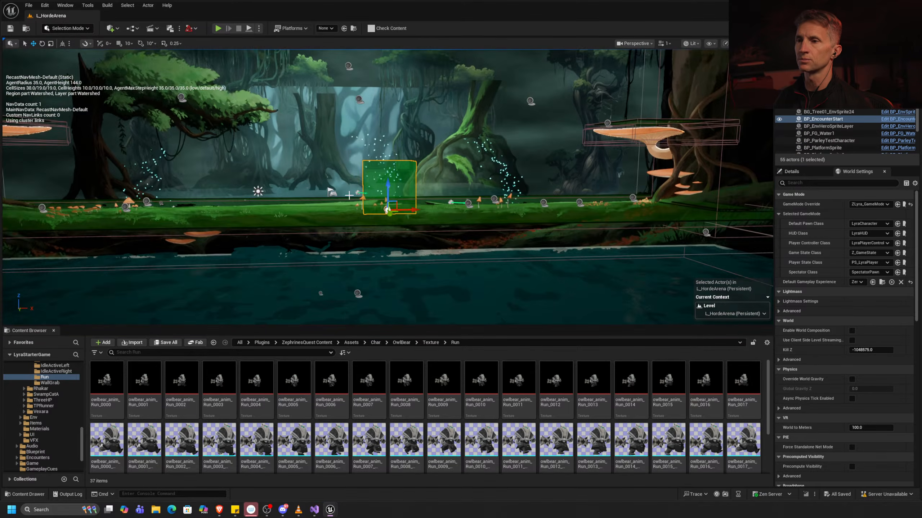
alt+drag(506, 175, 505, 183)
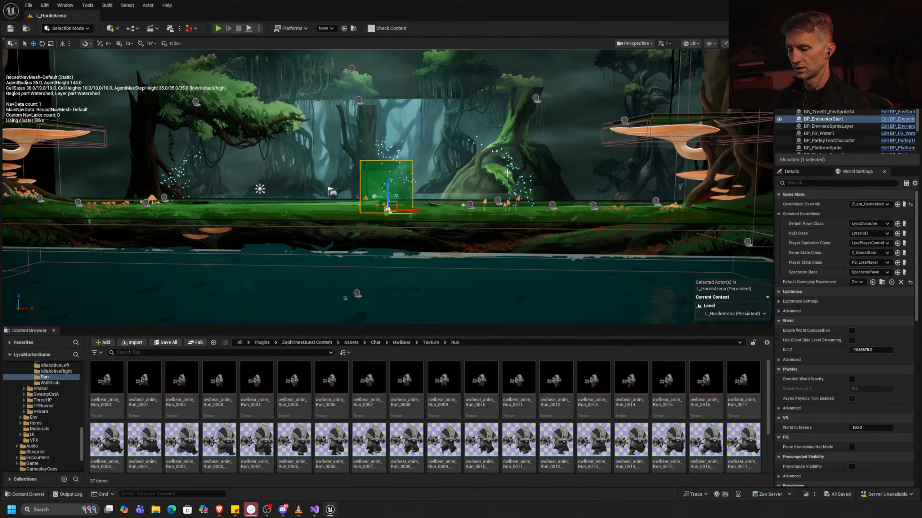
Hide the navigation mesh display in the L_HordeArena viewport.
key(p)
alt+drag(508, 142, 515, 141)
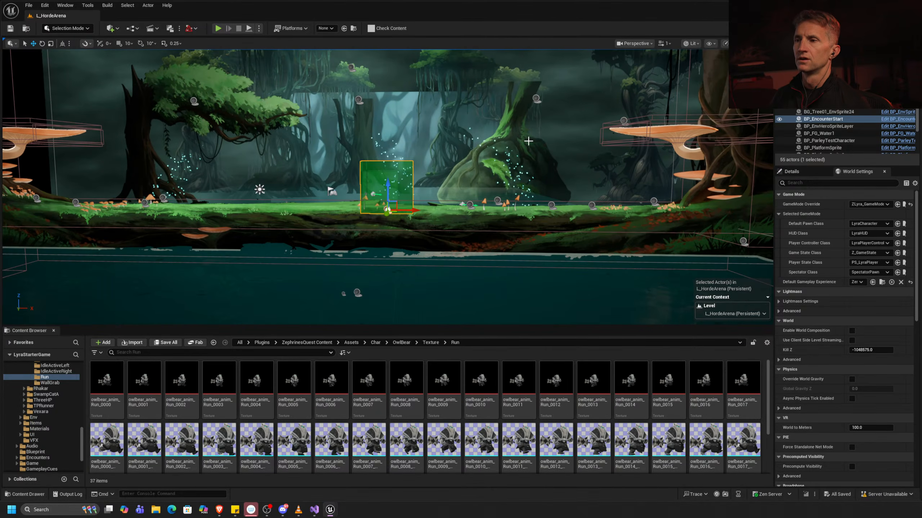
key(alt+Tab)
key(alt+Tab)
key(Escape)
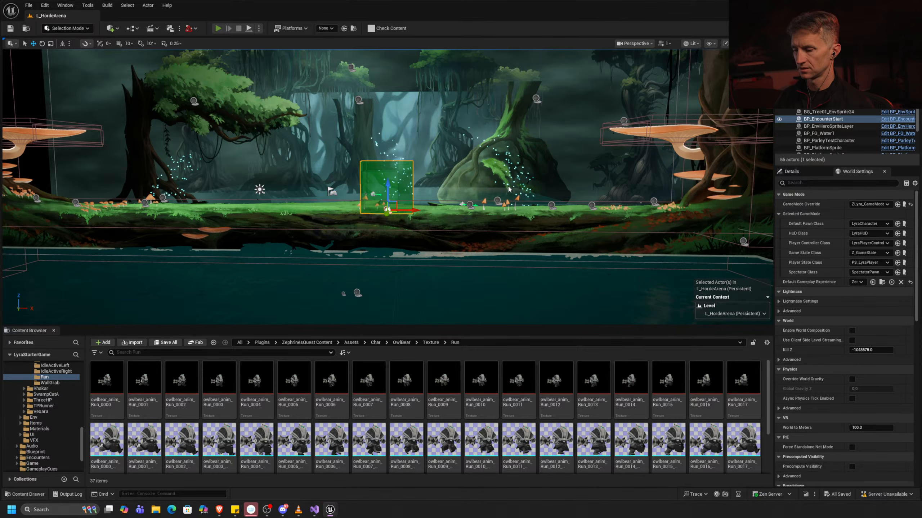
Play the level in fullscreen and test the owlbear's run and jump near the mushroom ledge by the large tree.
key(alt+p)
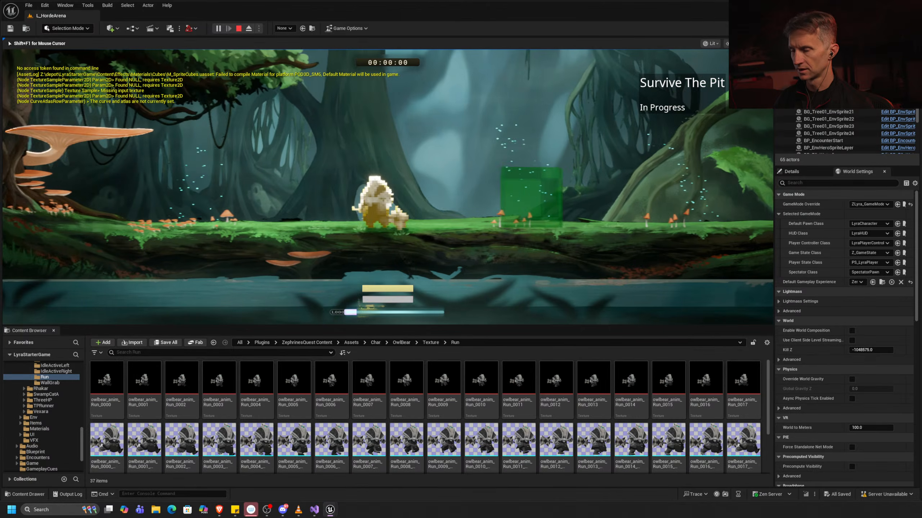
key(F11)
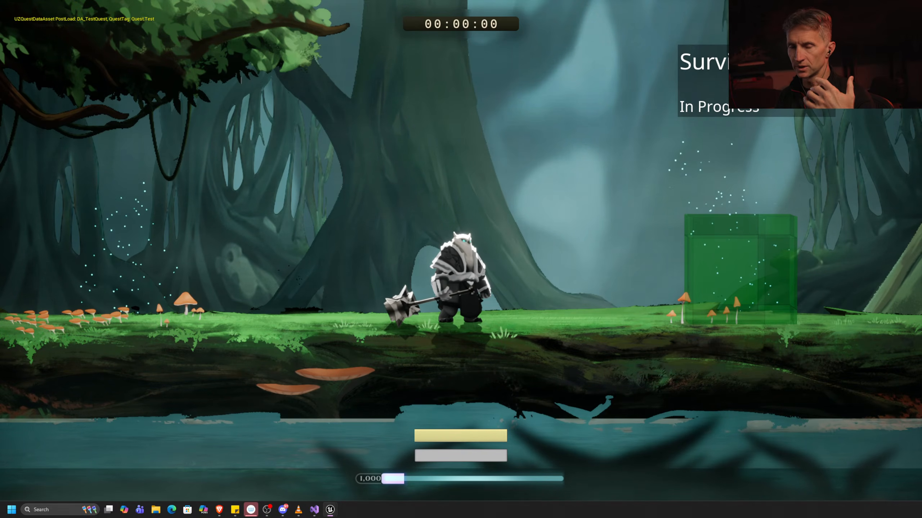
key(a)
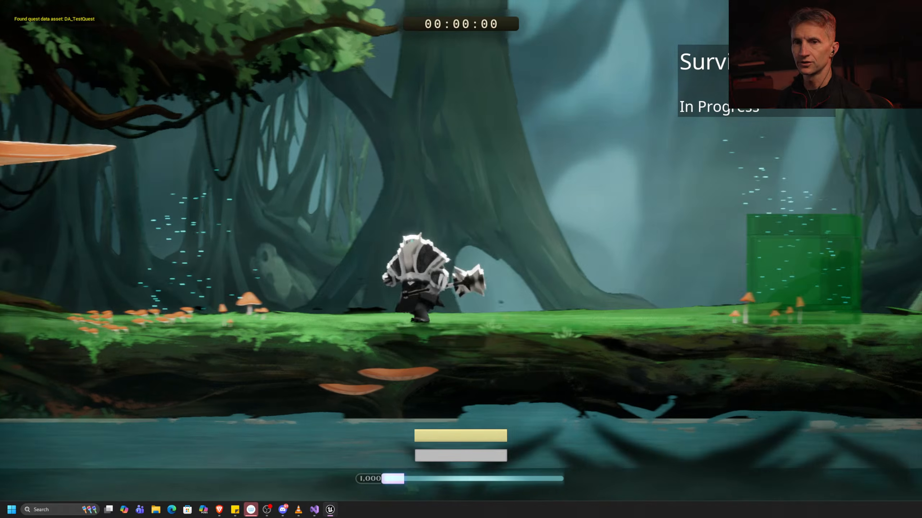
key(a)
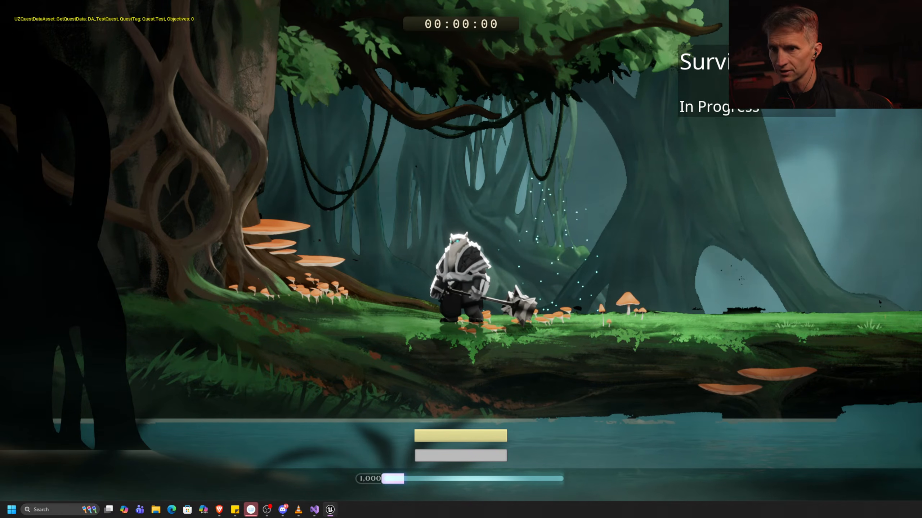
key(space)
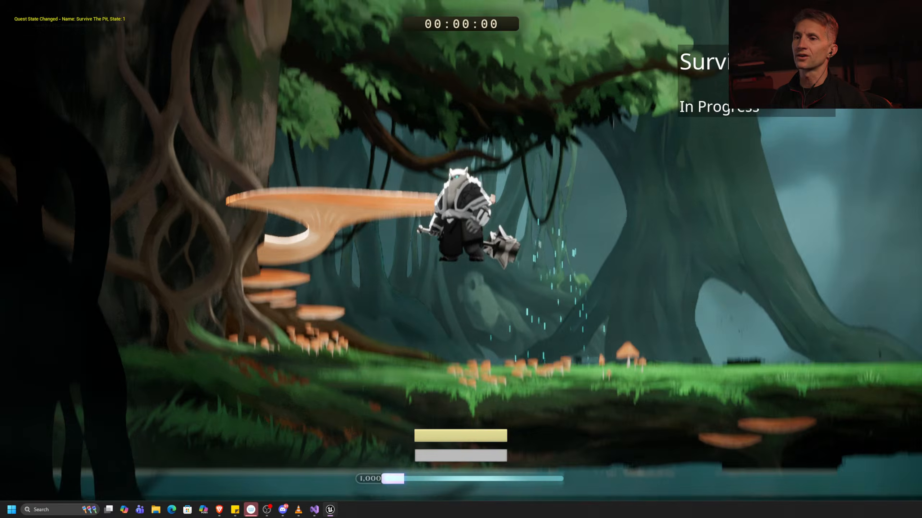
key(space)
key(a)
key(d)
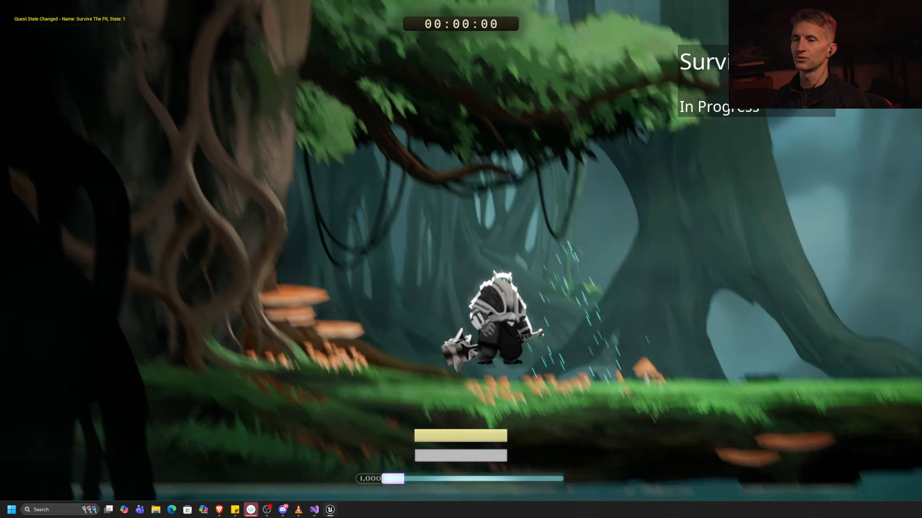
Test the owlbear's turning and running in both directions across the arena, and end the fullscreen play session.
key(a)
key(d)
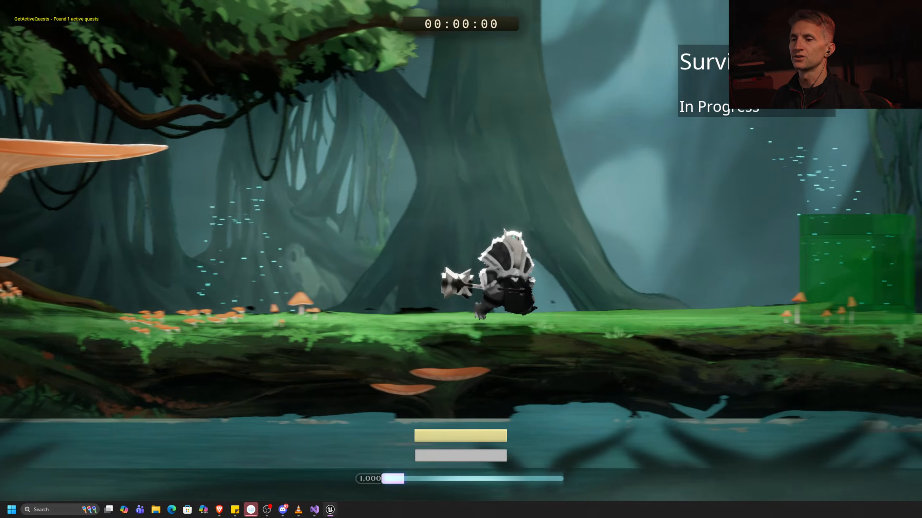
key(a)
key(d)
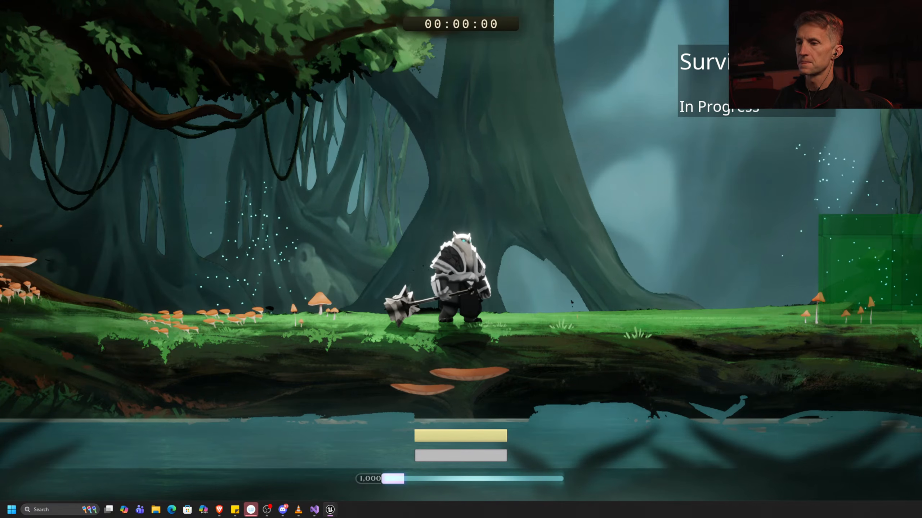
key(d)
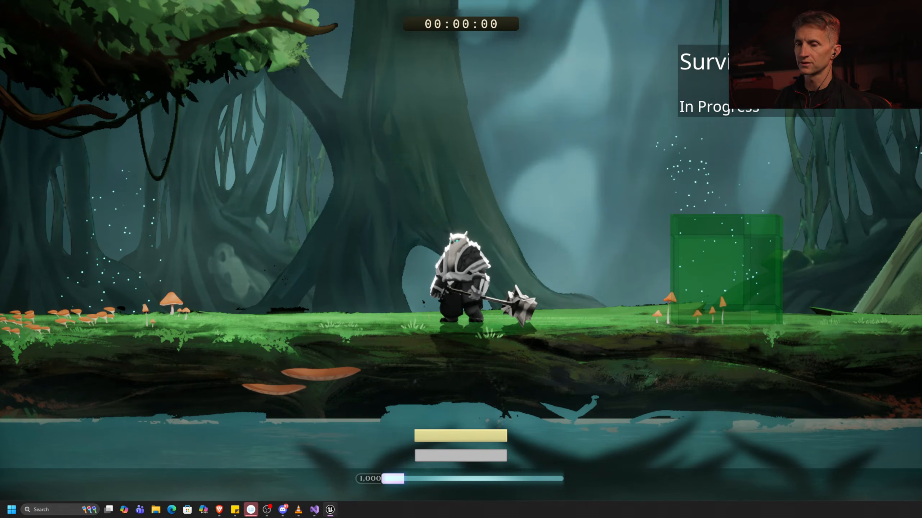
key(a)
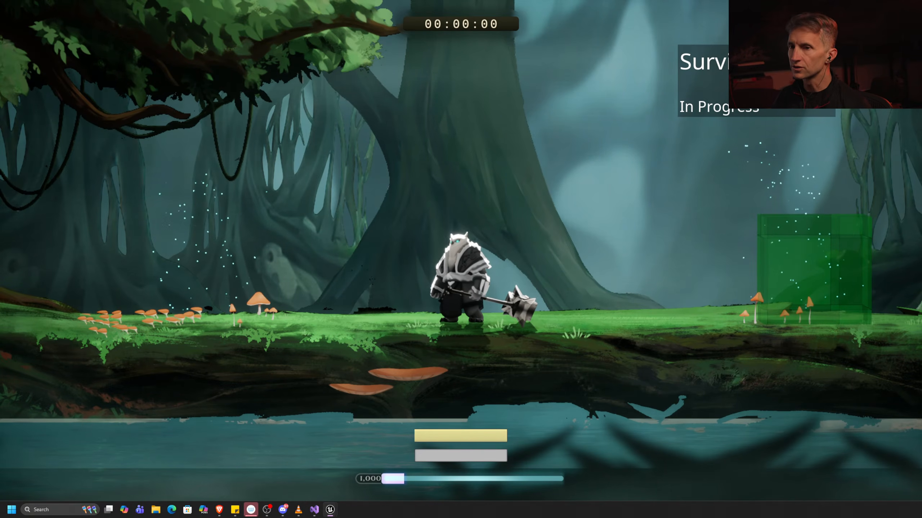
key(a)
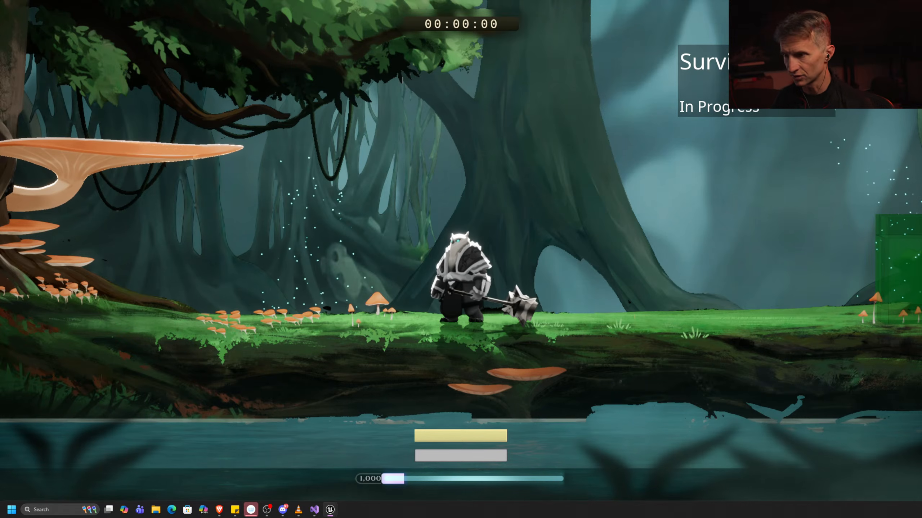
key(d)
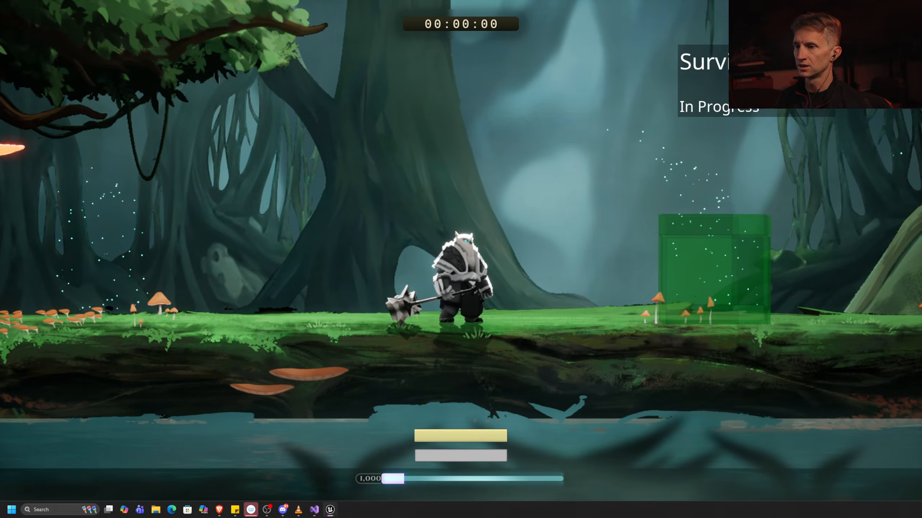
key(space)
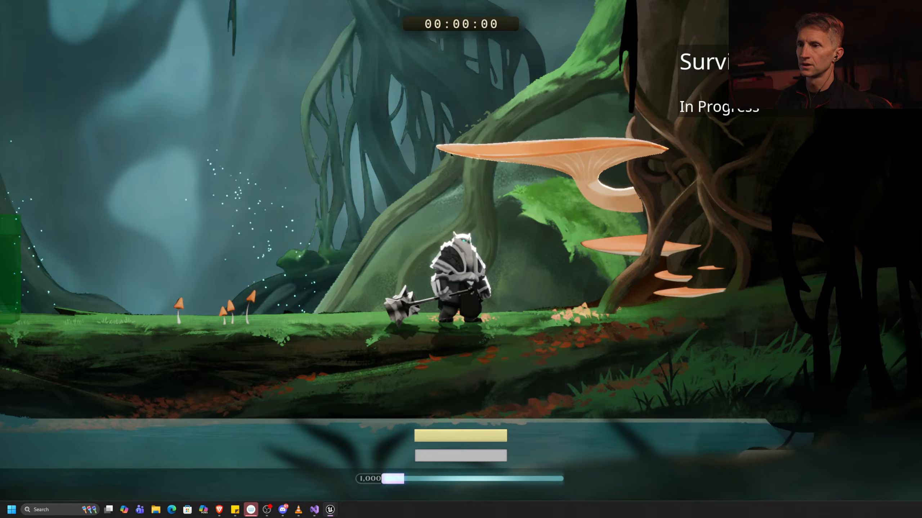
key(a)
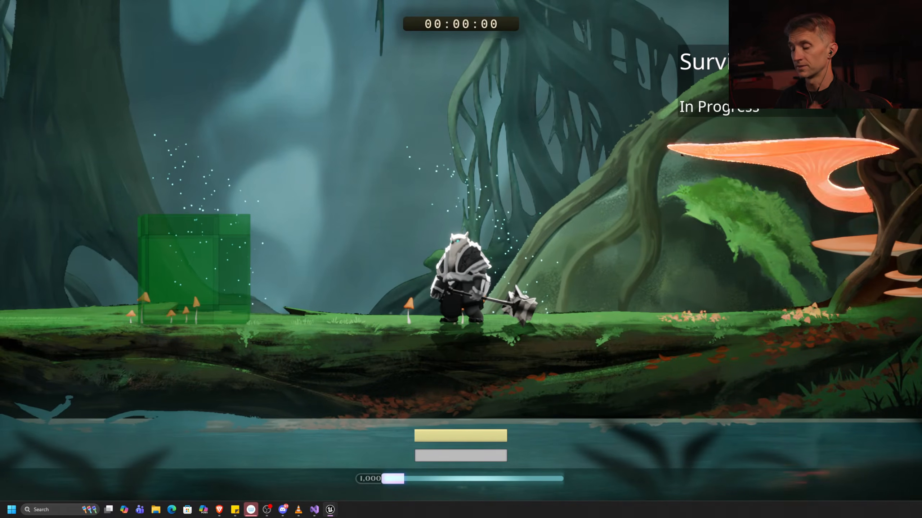
key(Escape)
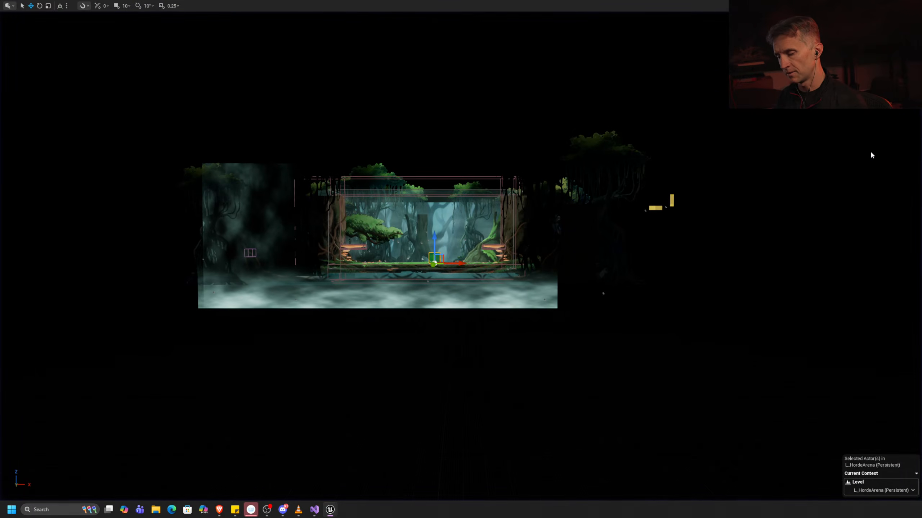
key(F11)
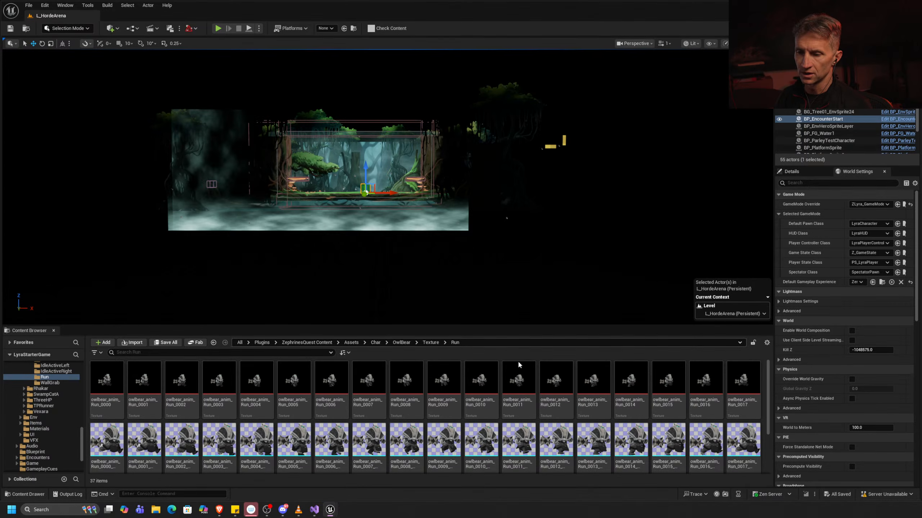
Create a new folder named Jump inside the OwlBear Texture folder.
scroll(356, 436, down, 2)
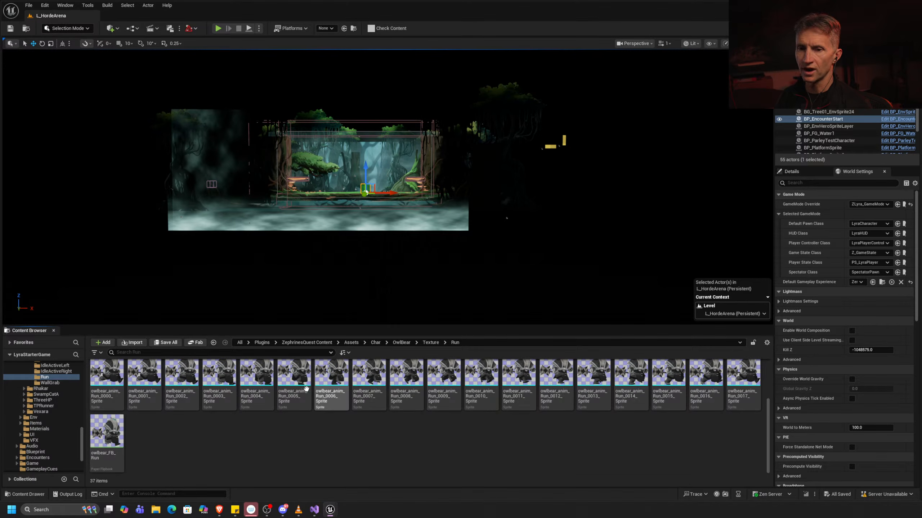
scroll(62, 386, up, 3)
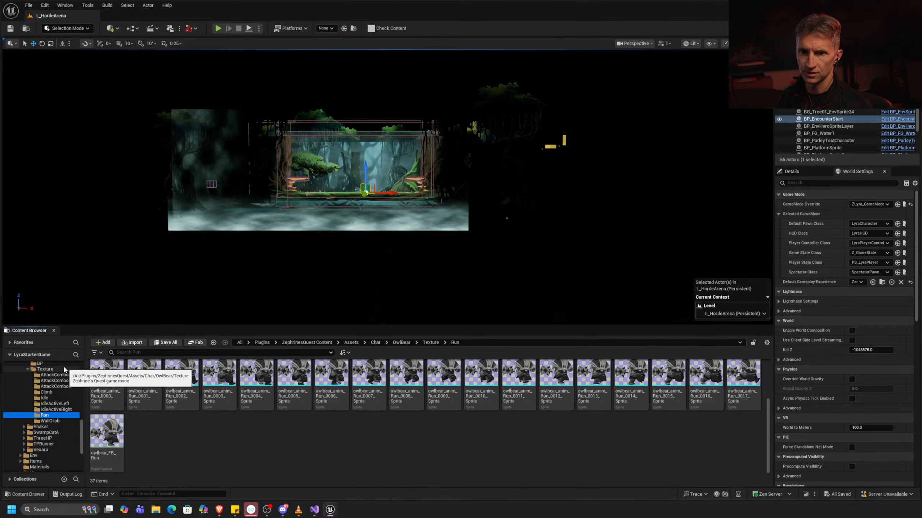
double_click(45, 369)
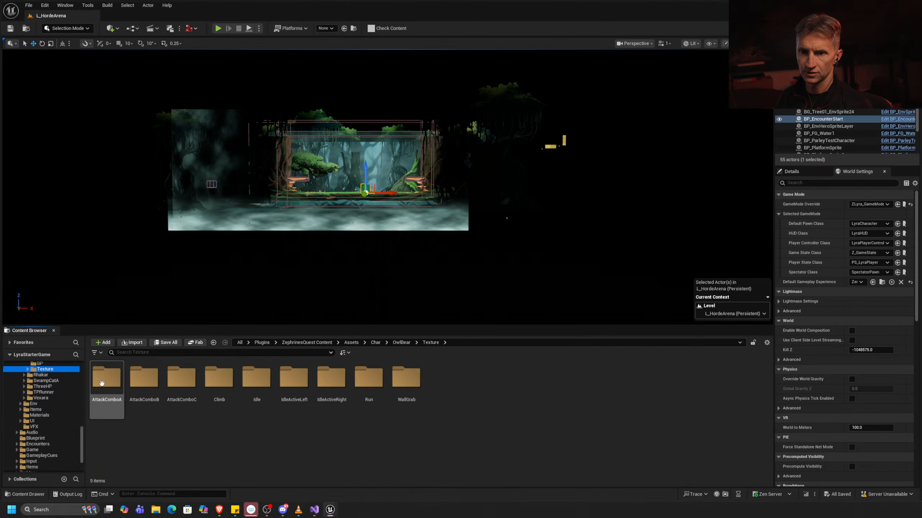
right_click(484, 382)
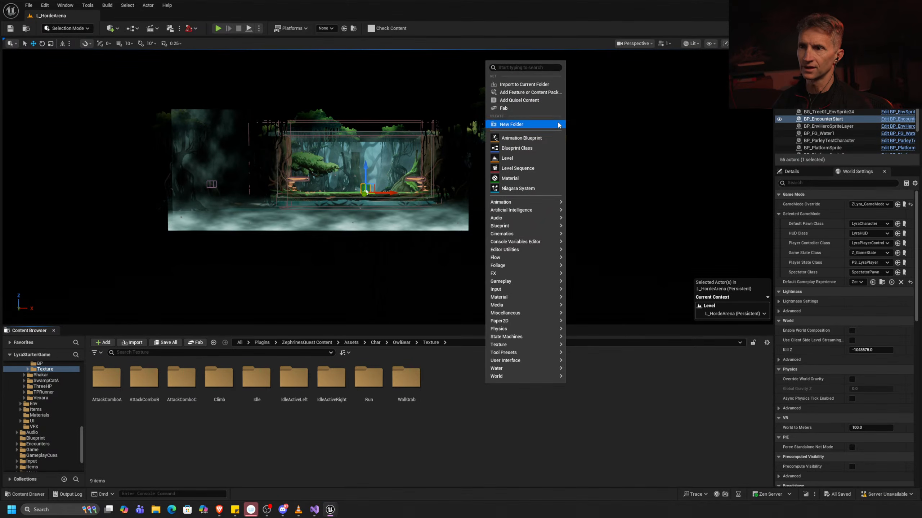
click(534, 124)
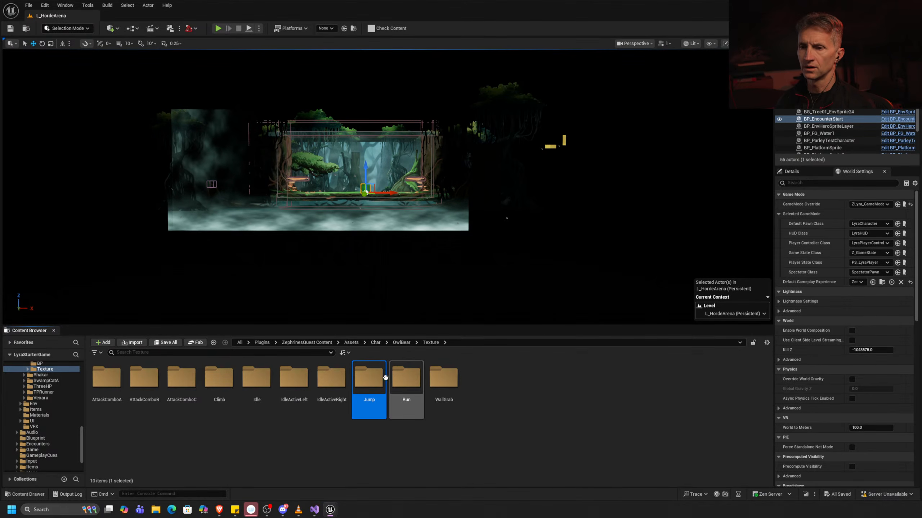
Import all the owlbear_anim_JumpFromIdleActiveRight .tif frames, 0000 to 0020, into the Jump folder.
double_click(370, 385)
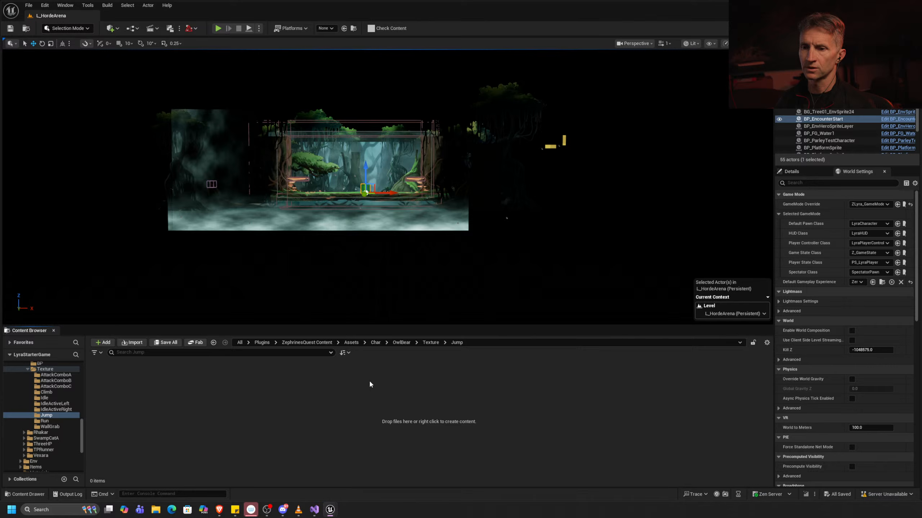
right_click(324, 386)
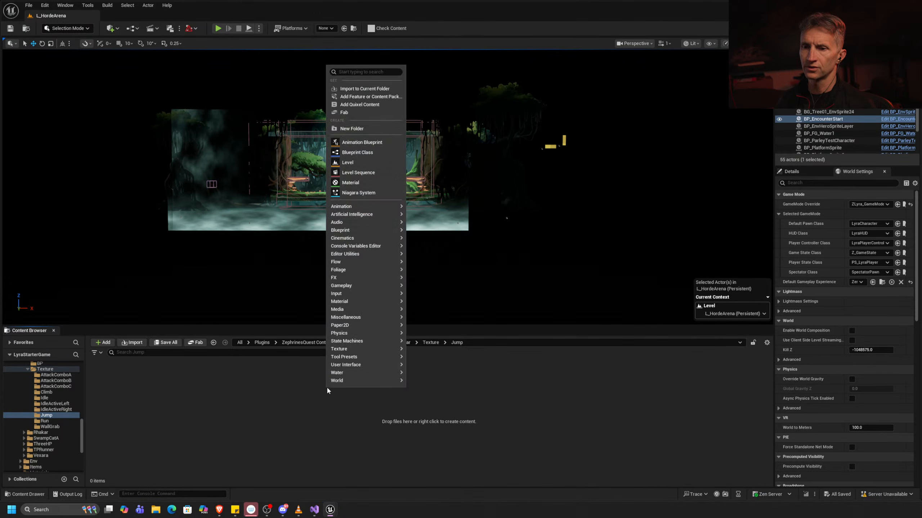
click(370, 89)
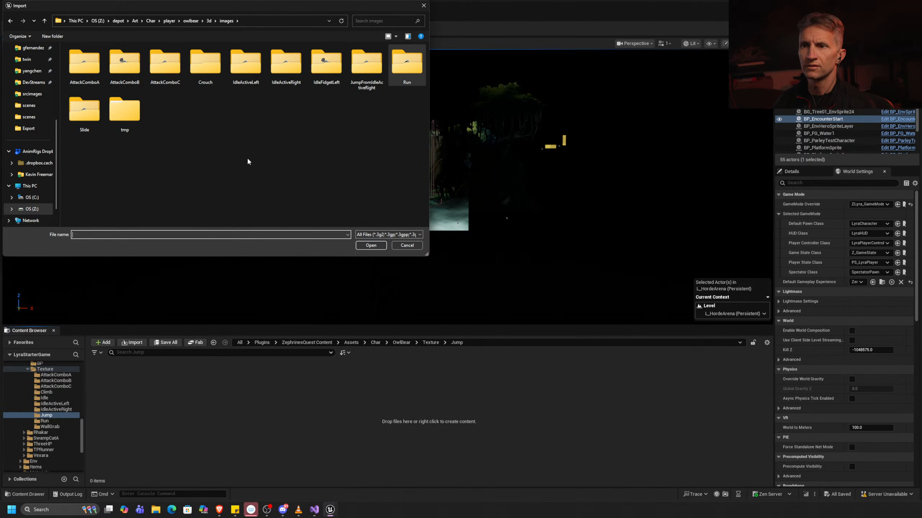
double_click(367, 64)
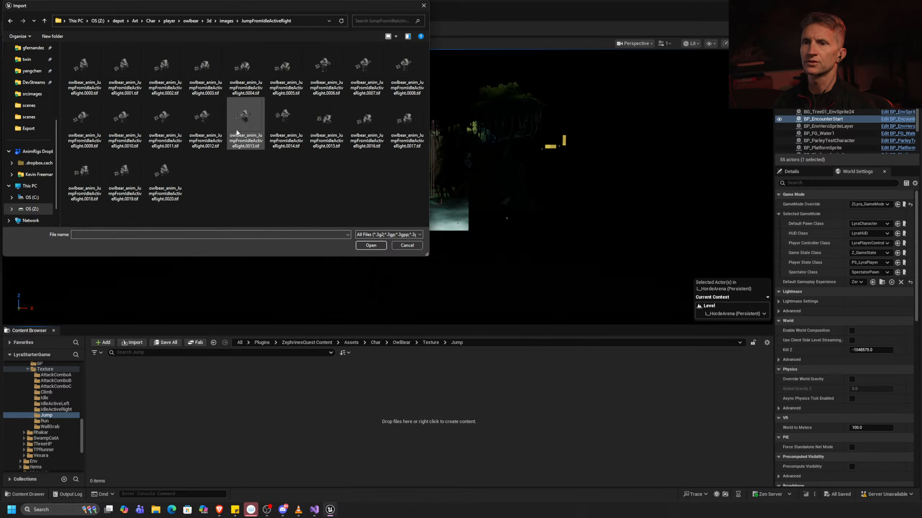
click(211, 79)
key(ctrl+a)
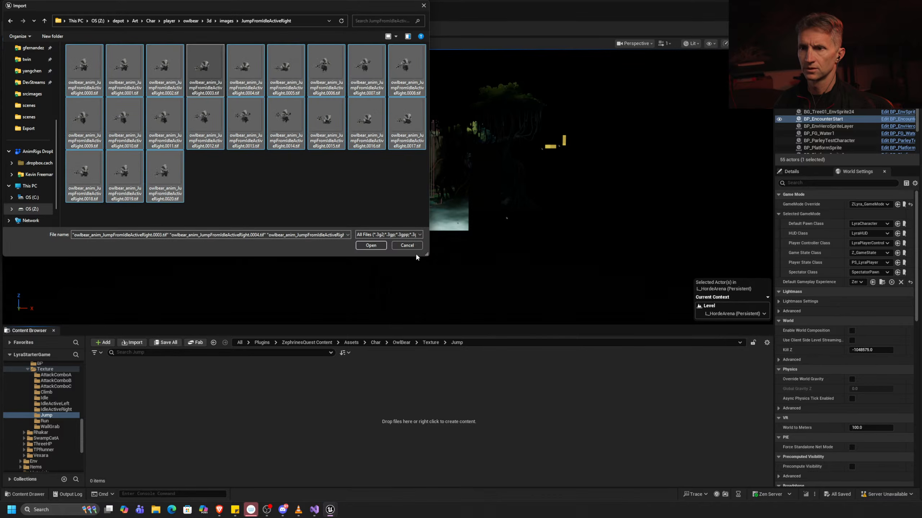
click(370, 245)
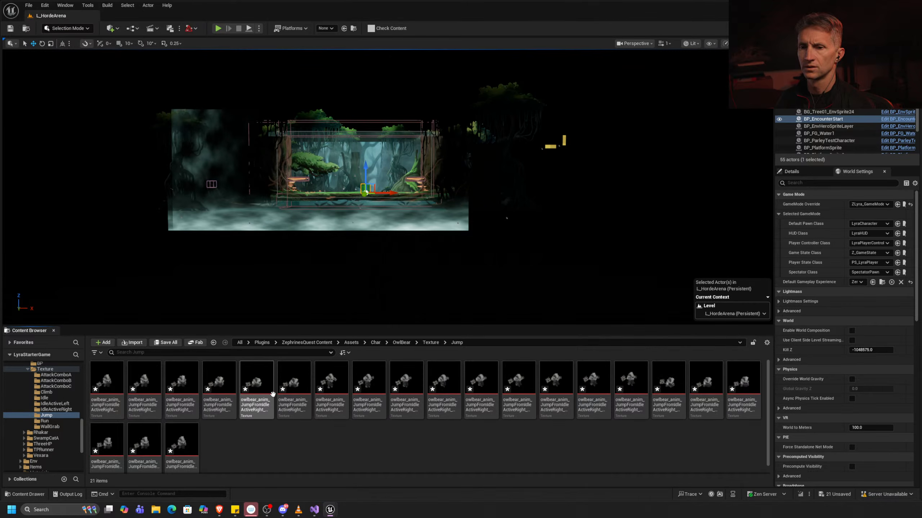
Apply the Paper2D texture settings to all the owlbear jump textures in the Jump folder.
click(182, 447)
key(ctrl+a)
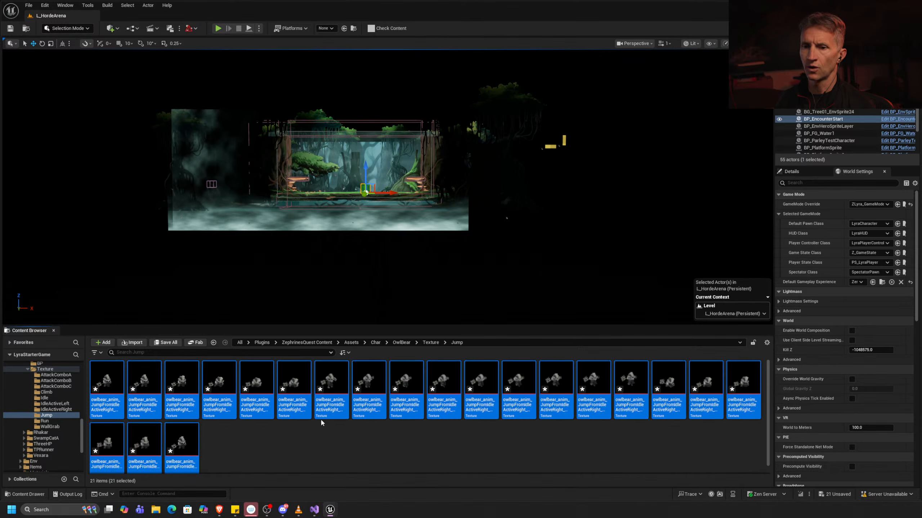
right_click(189, 441)
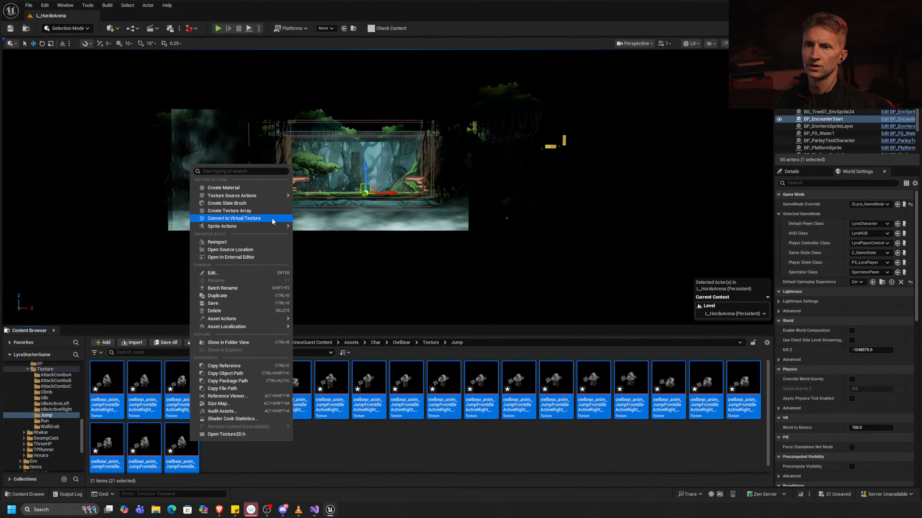
mouse_move(275, 226)
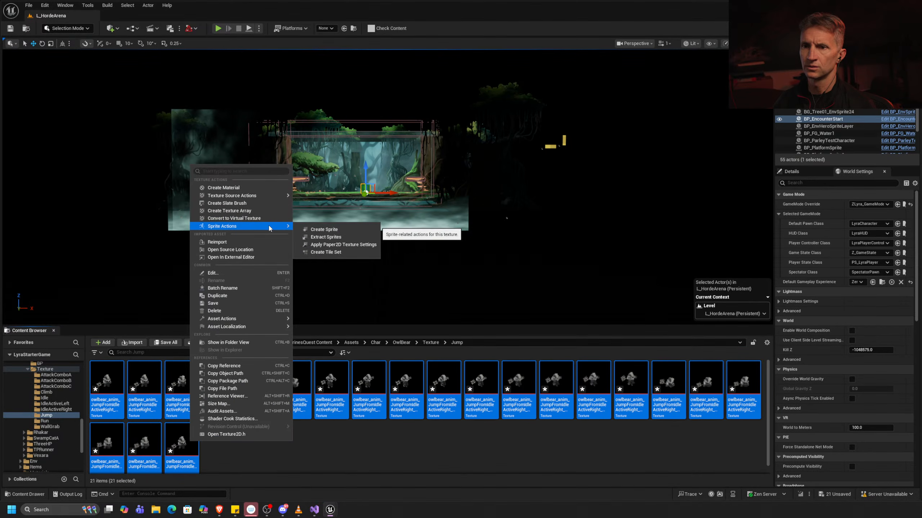
click(341, 245)
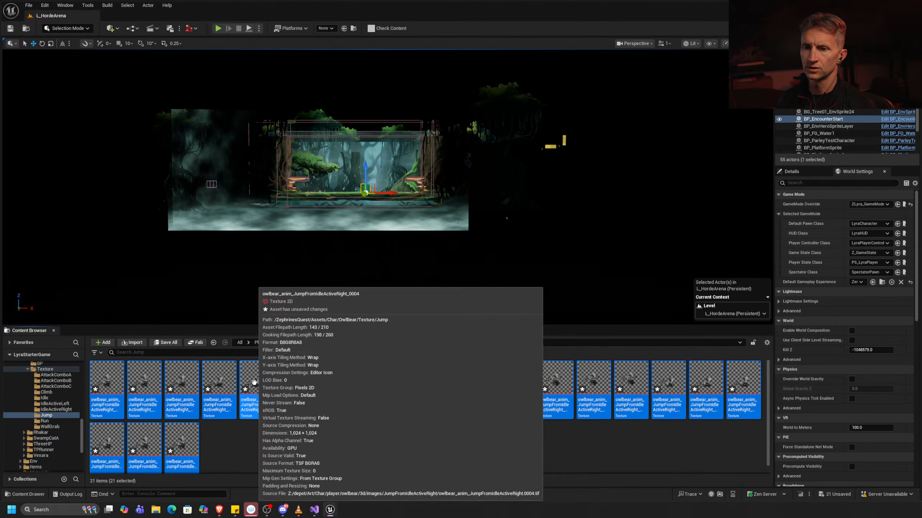
Create sprites from all the selected owlbear jump textures.
right_click(249, 385)
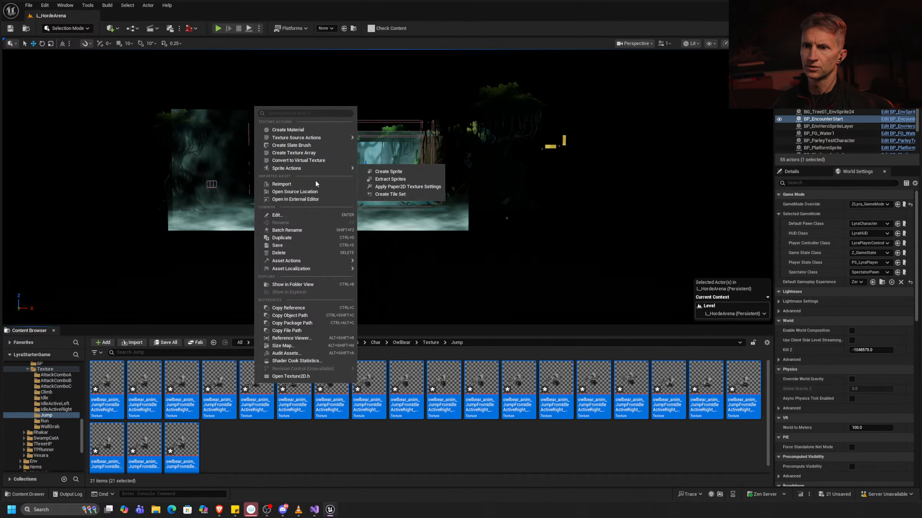
mouse_move(340, 168)
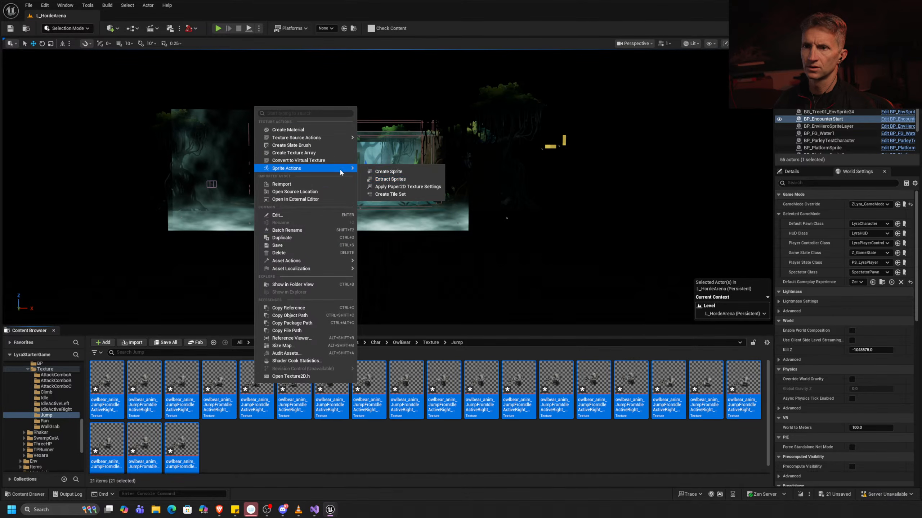
click(410, 171)
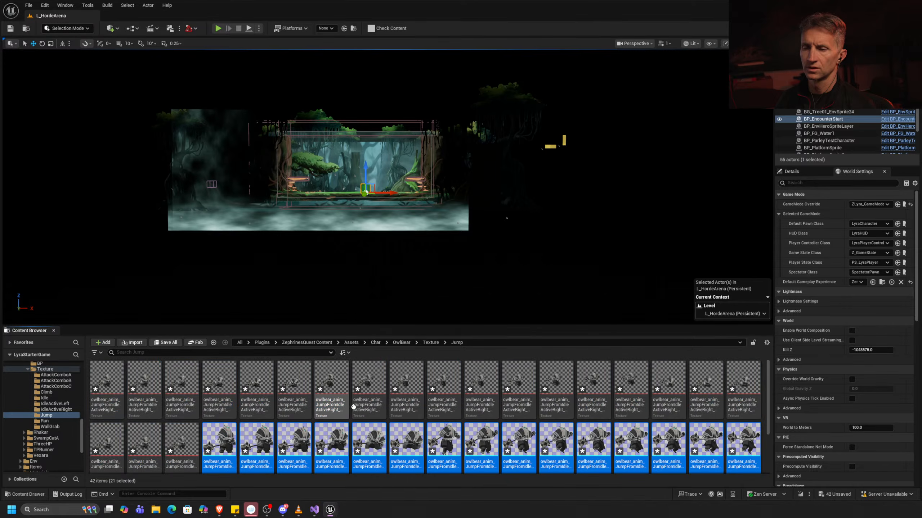
Create a flipbook from the new jump sprites and name it owlbear_FB_JumpFromIdleActiveRight.
right_click(253, 441)
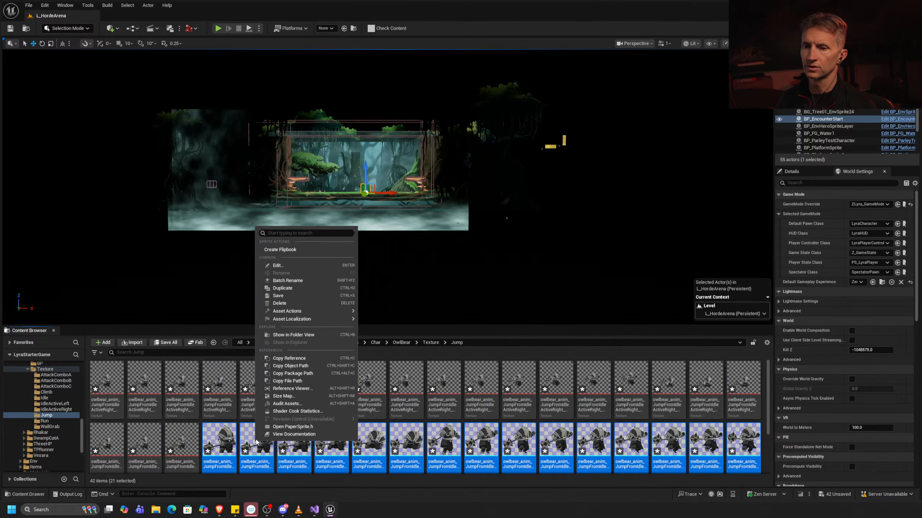
click(316, 250)
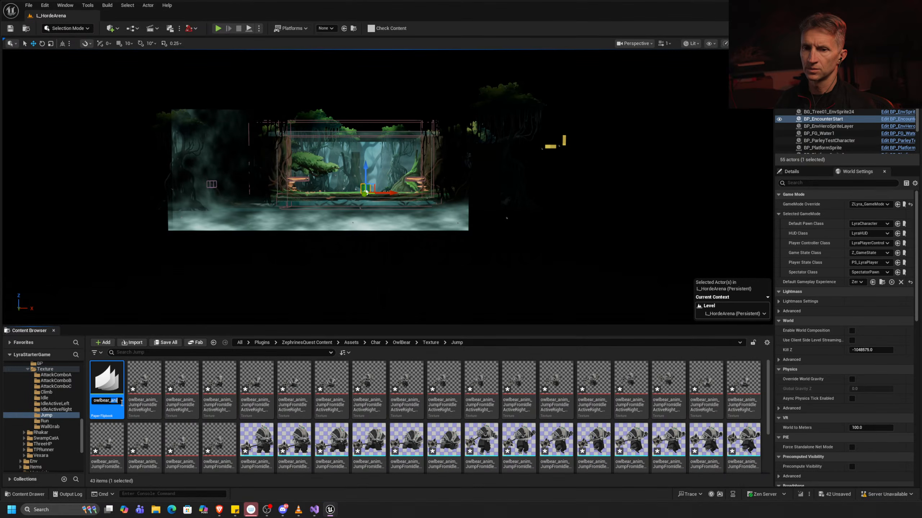
drag(96, 401, 86, 401)
drag(103, 401, 108, 401)
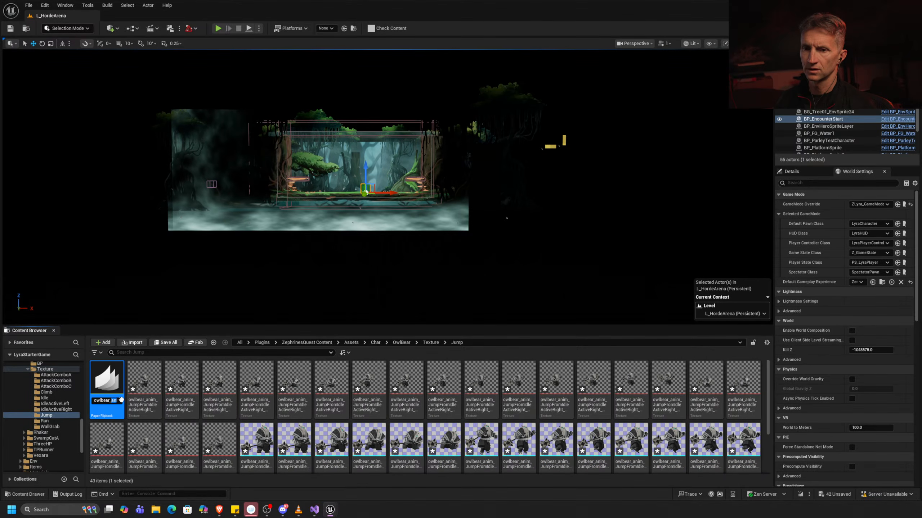
text(Fin)
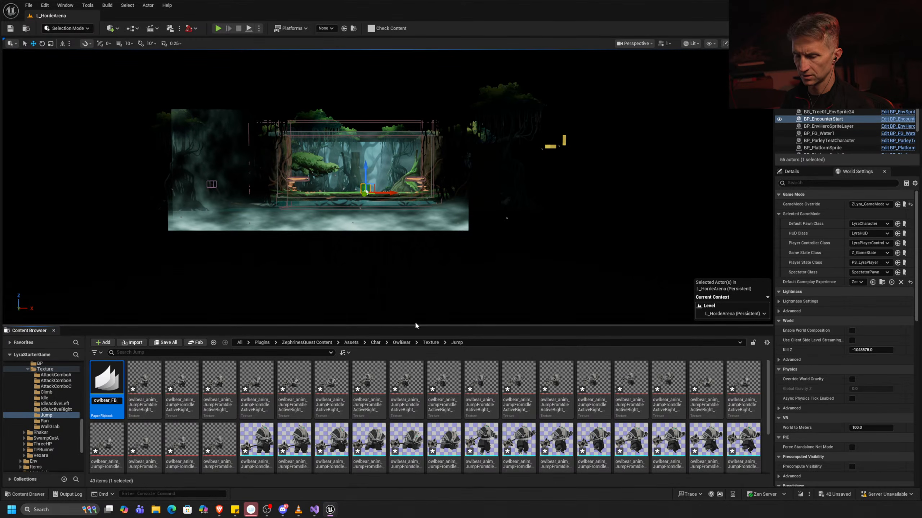
text(_J)
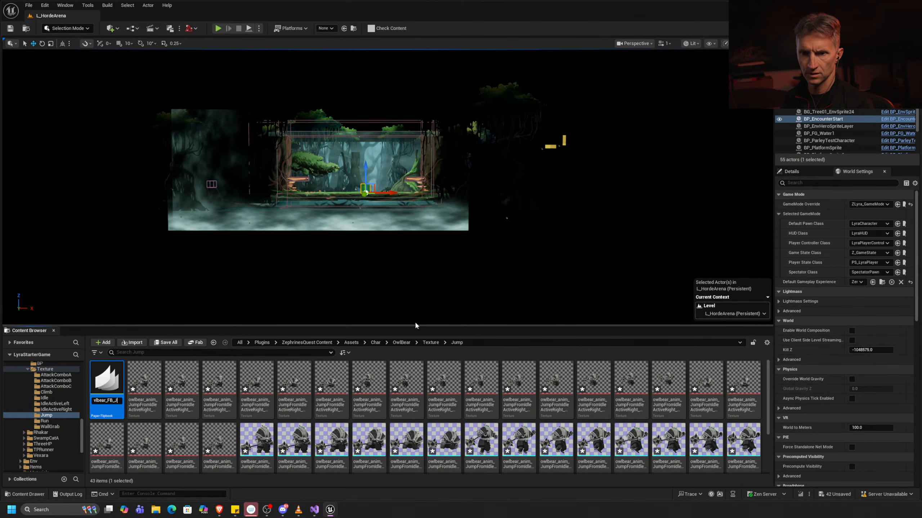
text(umpFromIdleActiveRight)
key(Return)
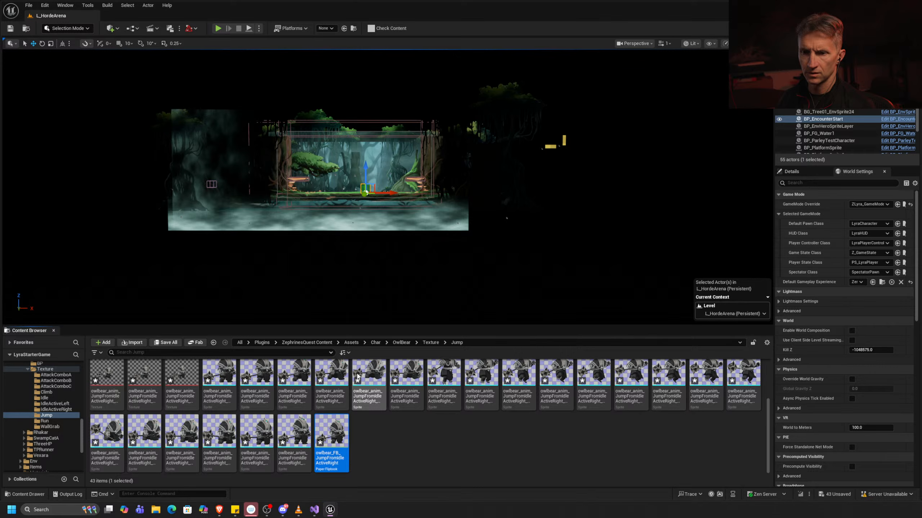
Save all the textures, sprites and the flipbook in the Jump folder.
click(405, 442)
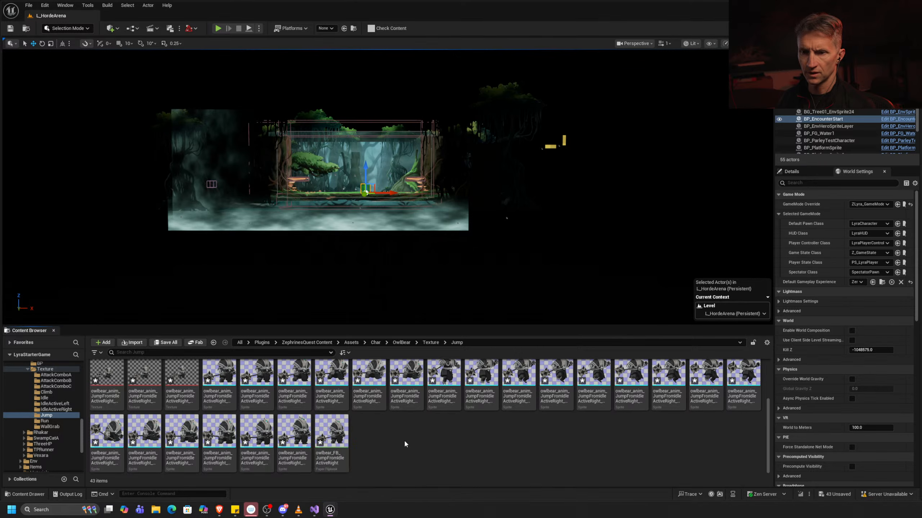
scroll(401, 456, up, 1)
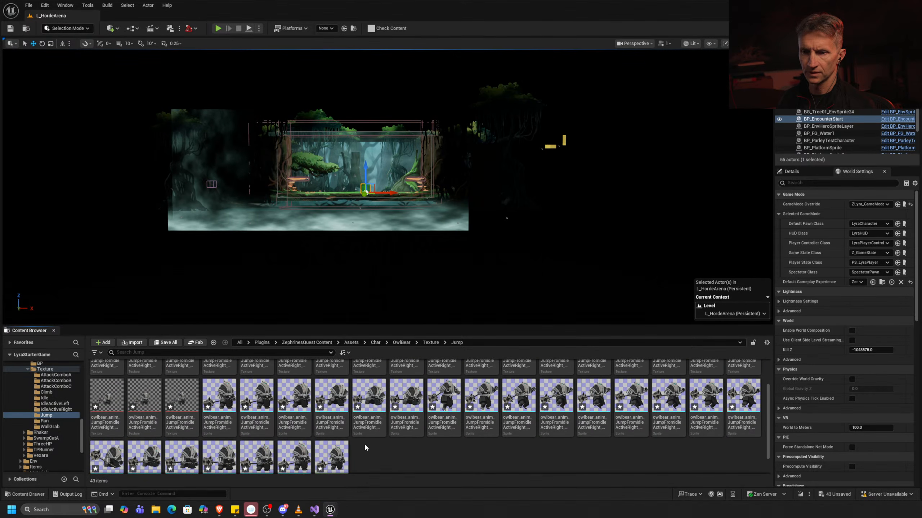
click(378, 406)
key(ctrl+a)
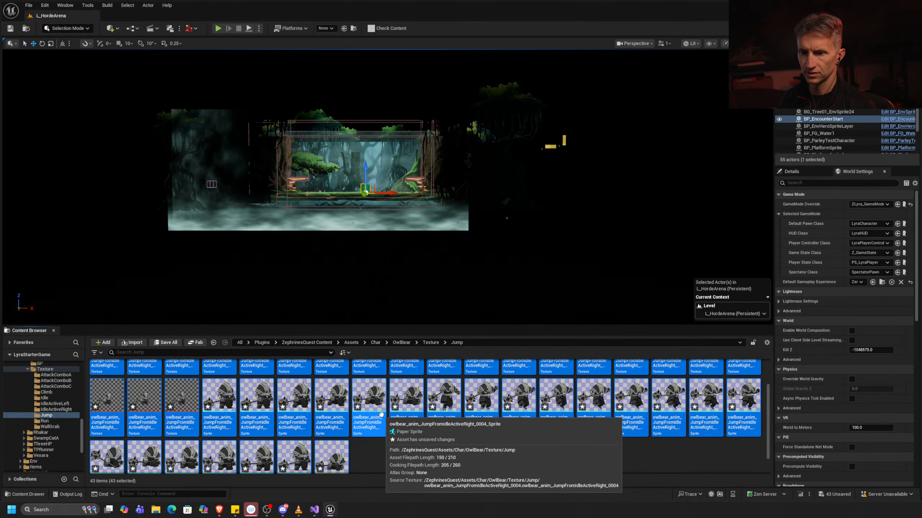
key(ctrl+s)
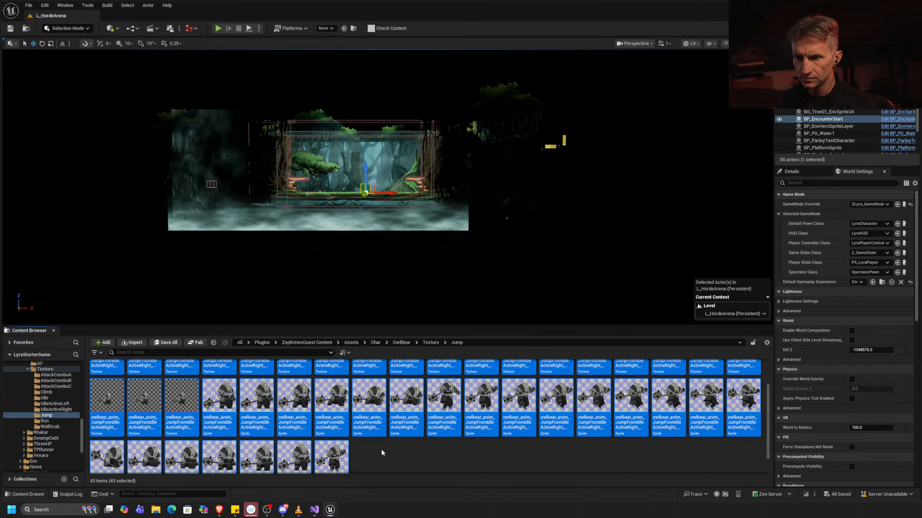
Open all the jump sprites, 0000 to 0020, together in the Property Matrix and set their Pixels per unit to 1.5.
scroll(407, 458, down, 1)
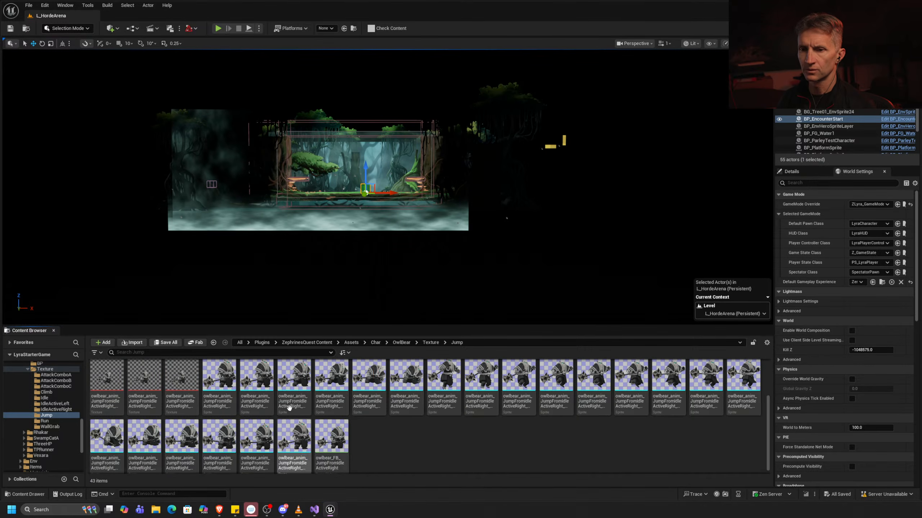
click(219, 376)
shift+click(300, 433)
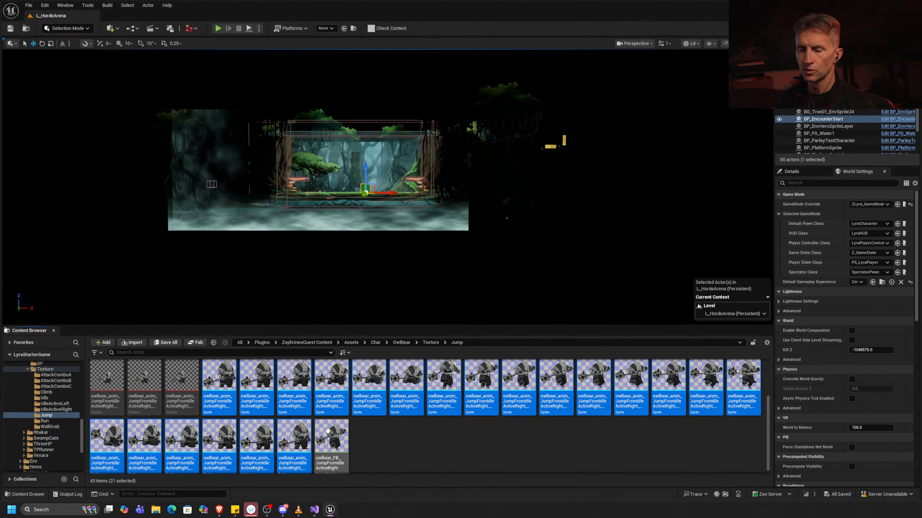
right_click(296, 376)
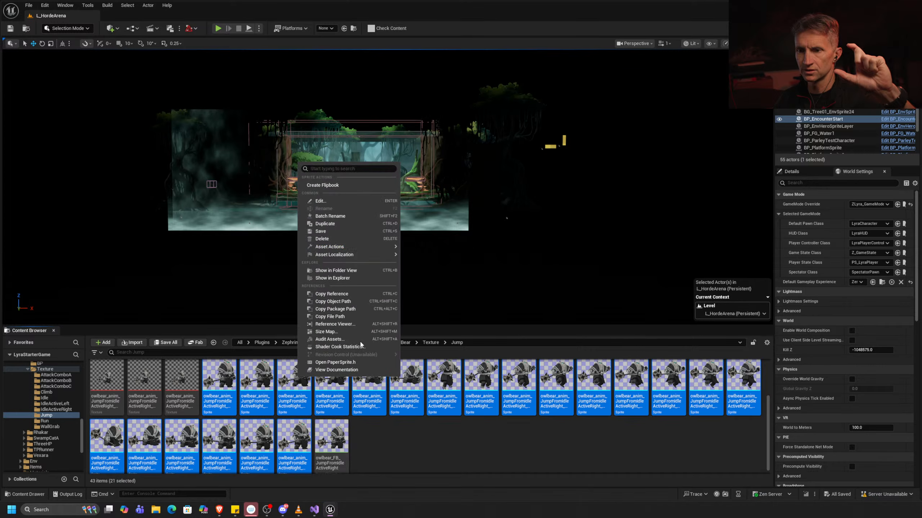
mouse_move(367, 247)
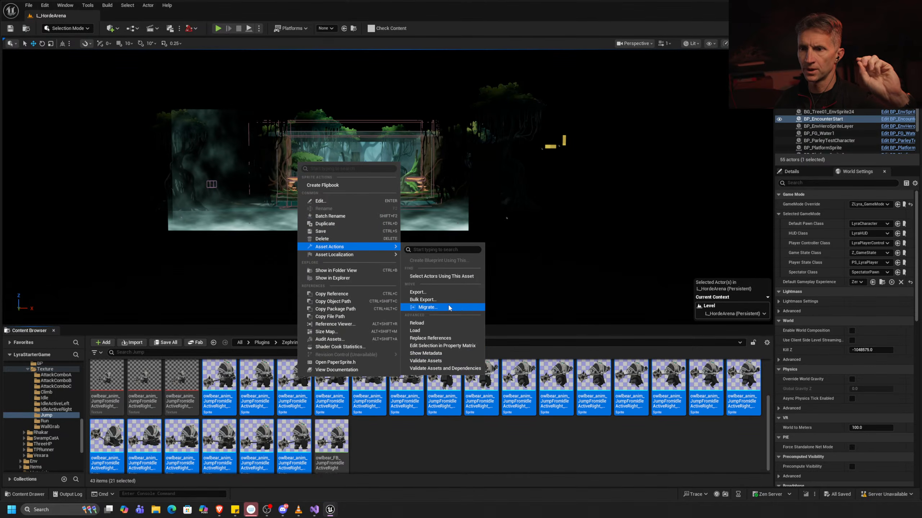
click(471, 346)
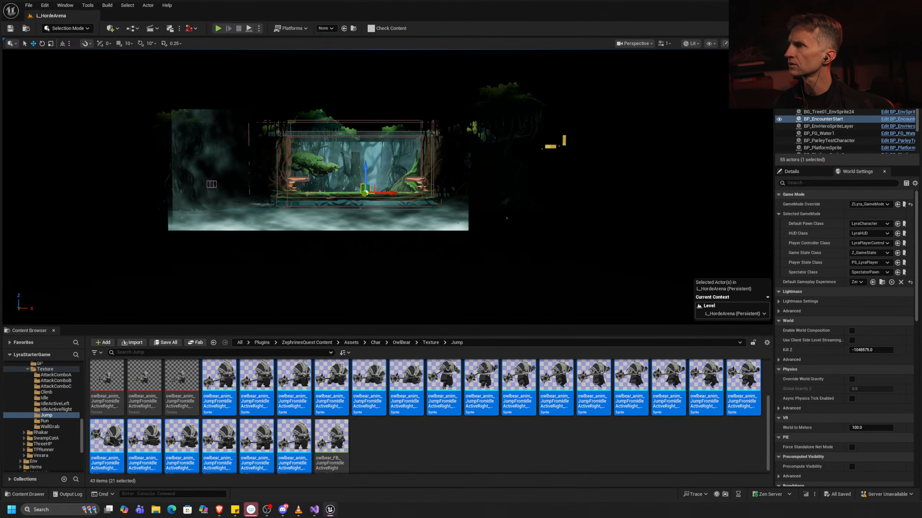
drag(920, 74, 220, 75)
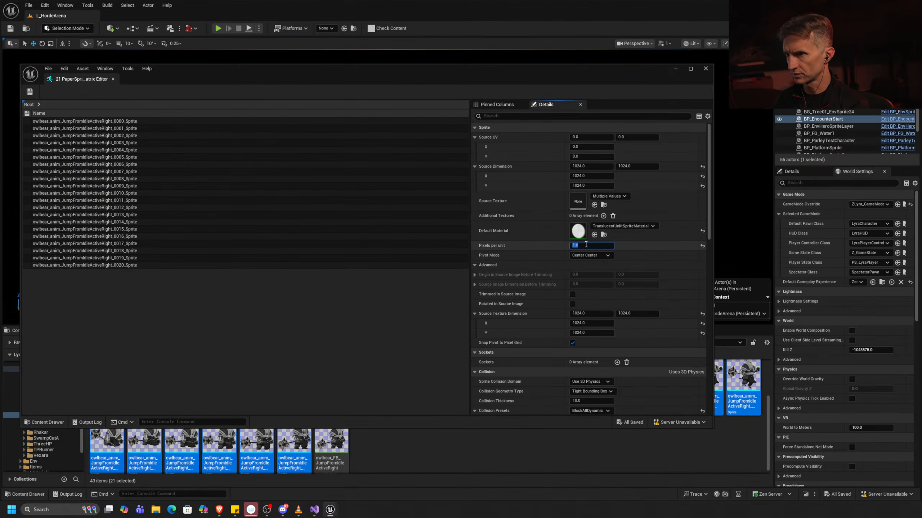
key(Return)
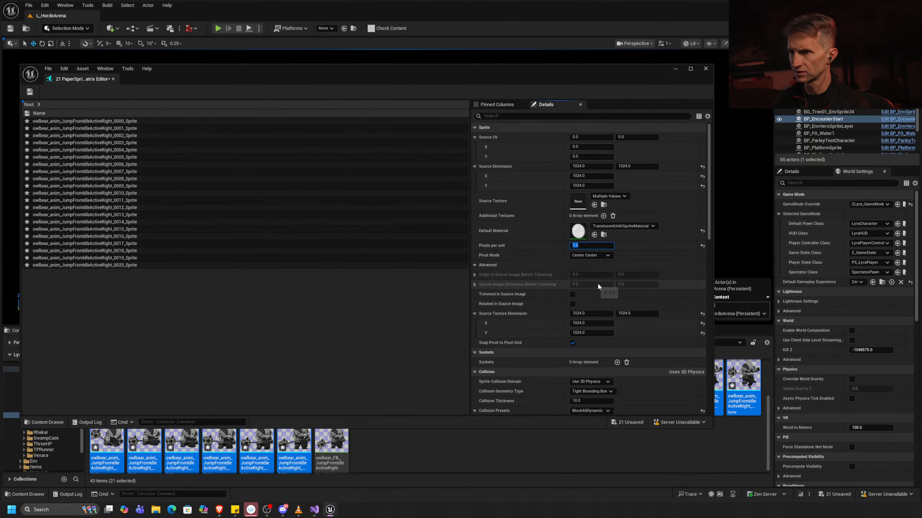
Set the jump sprites' Pivot Mode to Custom with a pivot point Y of 794, then save and close the Property Matrix.
click(603, 257)
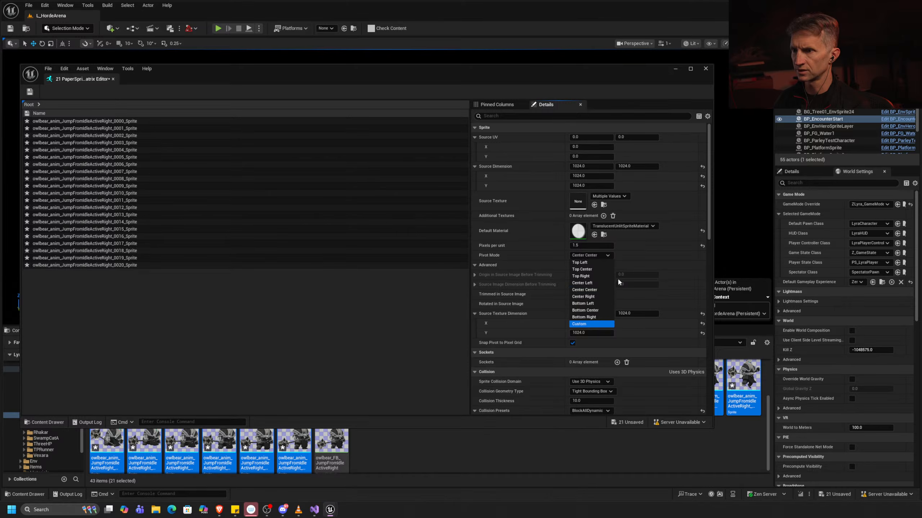
key(Return)
click(639, 265)
text(7)
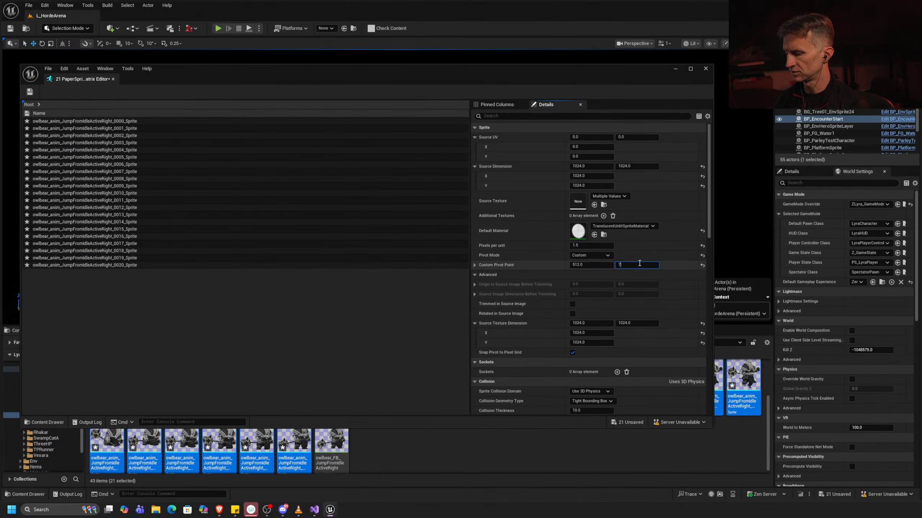
text(94)
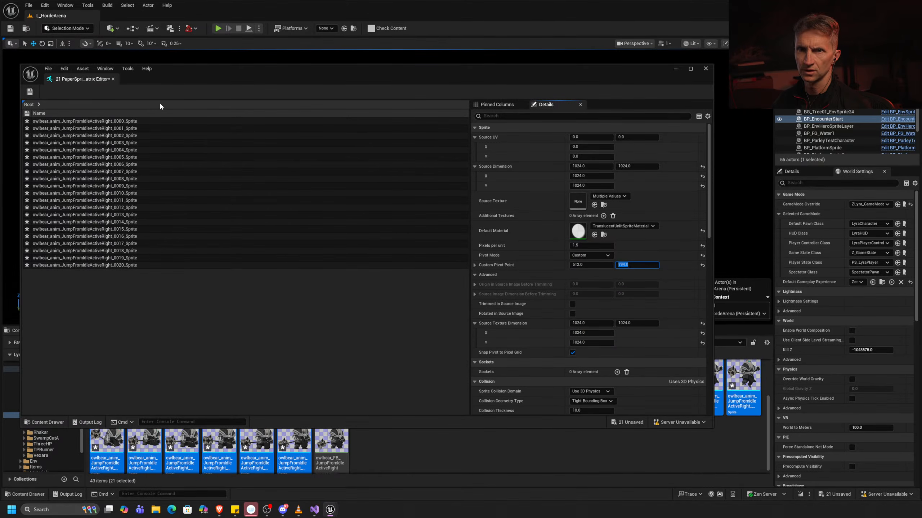
click(30, 91)
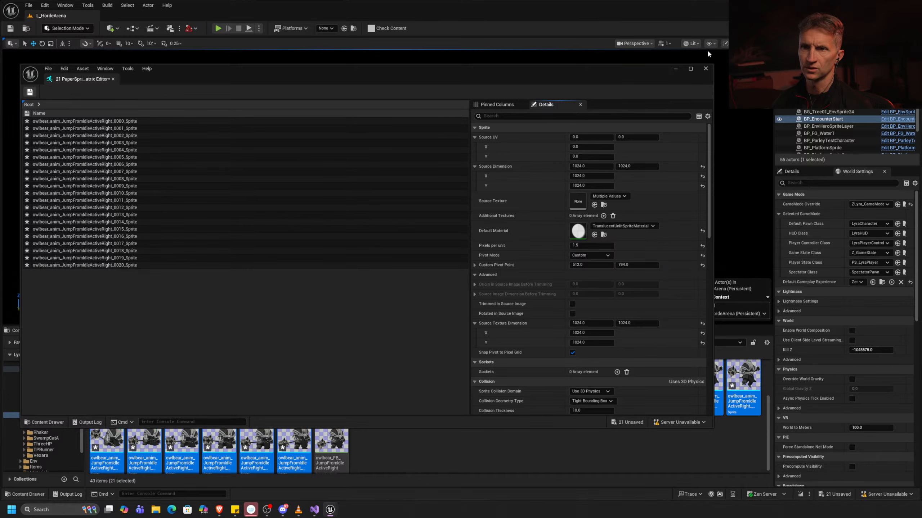
click(705, 70)
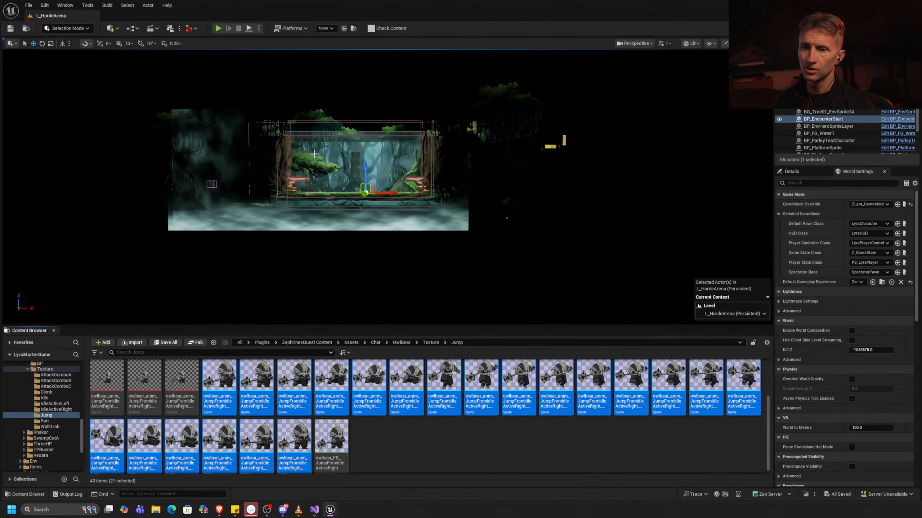
Open BP_2DHero_OwlBear_Child from the OwlBear BP folder in the full Blueprint editor.
scroll(42, 412, up, 3)
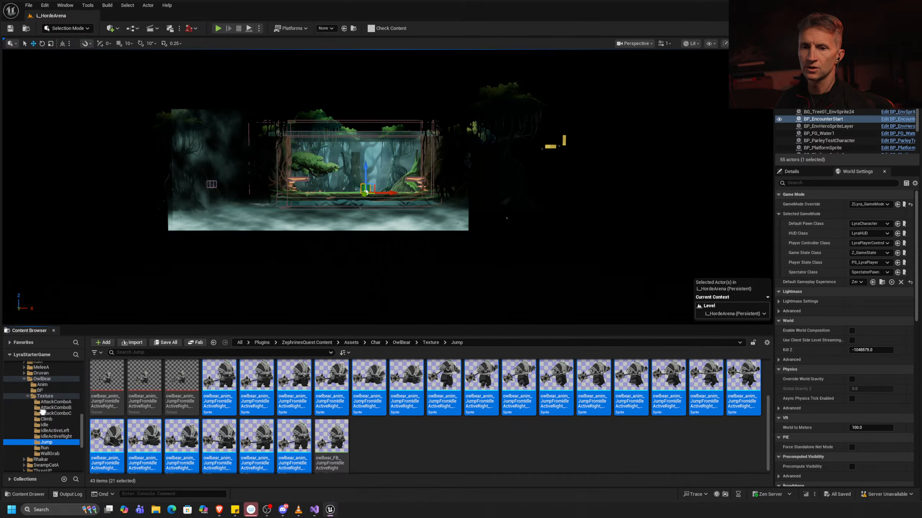
click(61, 386)
click(110, 382)
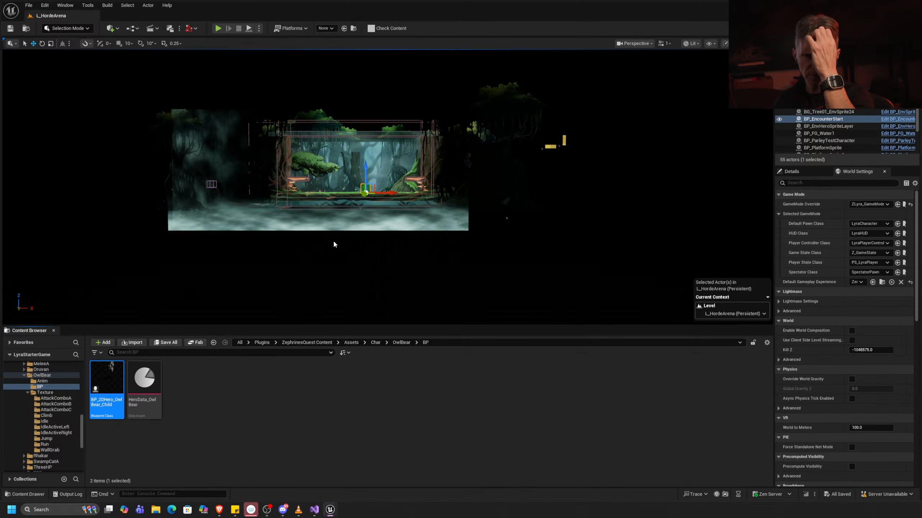
double_click(111, 389)
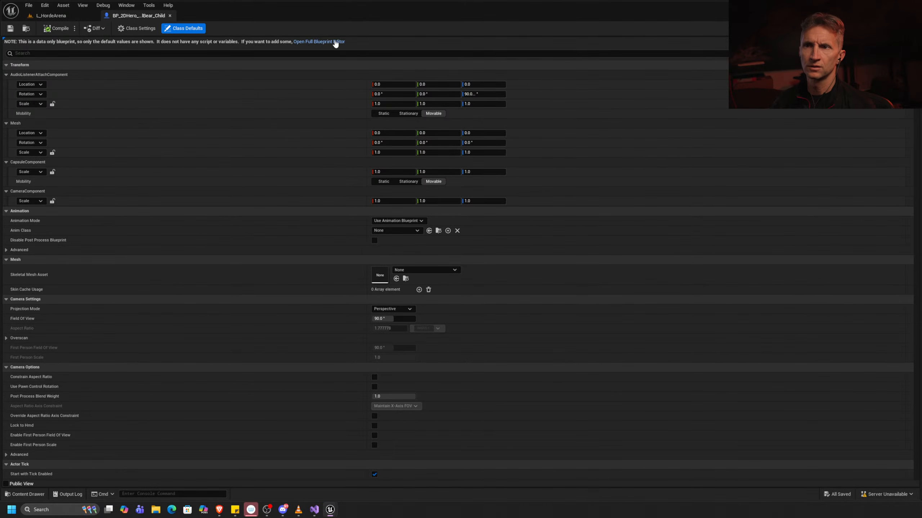
click(336, 42)
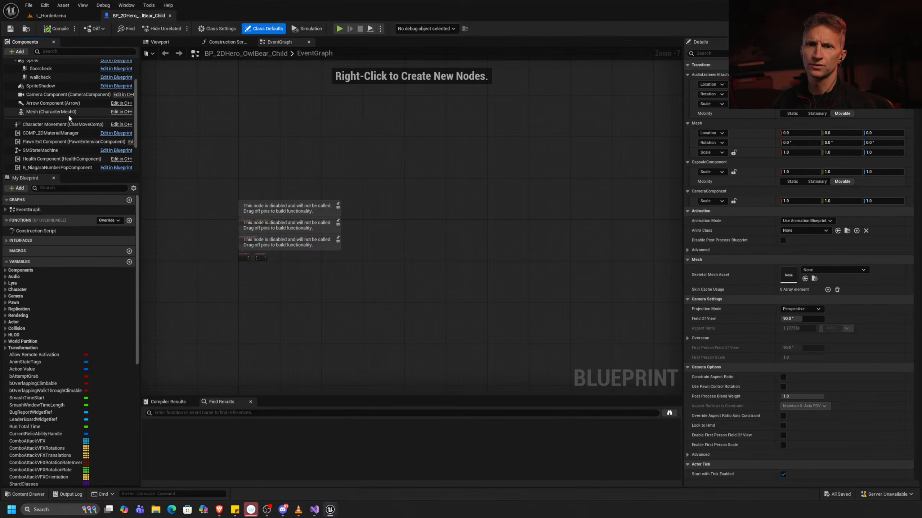
Select the SMStateMachine component of the owlbear blueprint to show its state machine properties.
scroll(51, 126, up, 2)
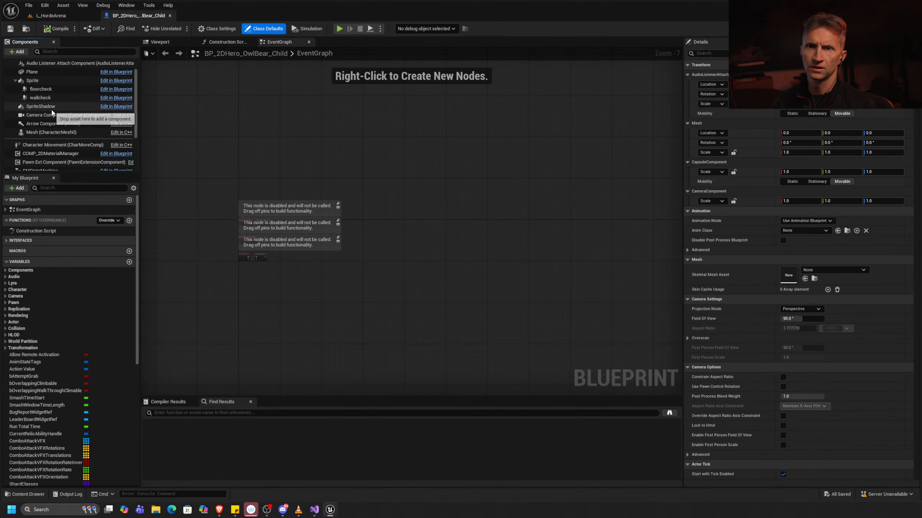
scroll(52, 125, down, 5)
click(57, 125)
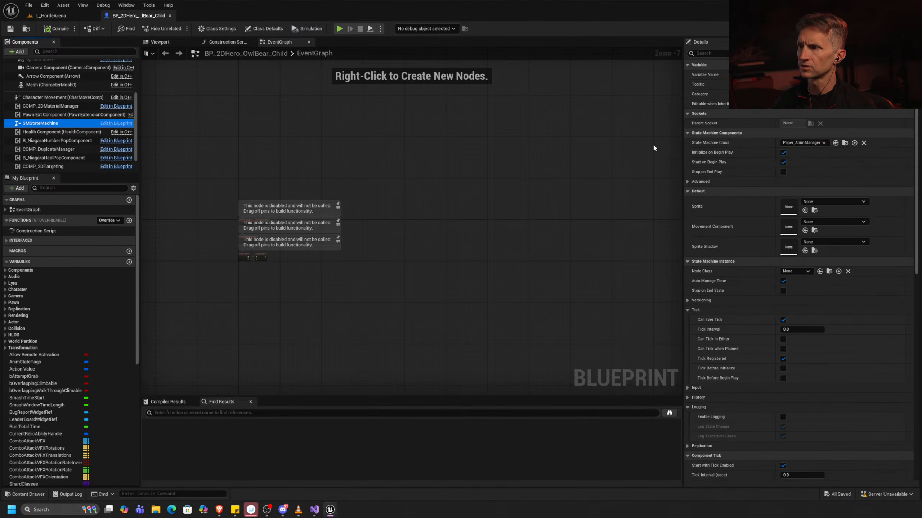
Assign the owlbear_FB_JumpFromIdleActiveRight flipbook from the owlbear Jump folder to the state machine's Jump A and Jump B flipbook slots.
scroll(847, 250, down, 15)
scroll(740, 297, down, 2)
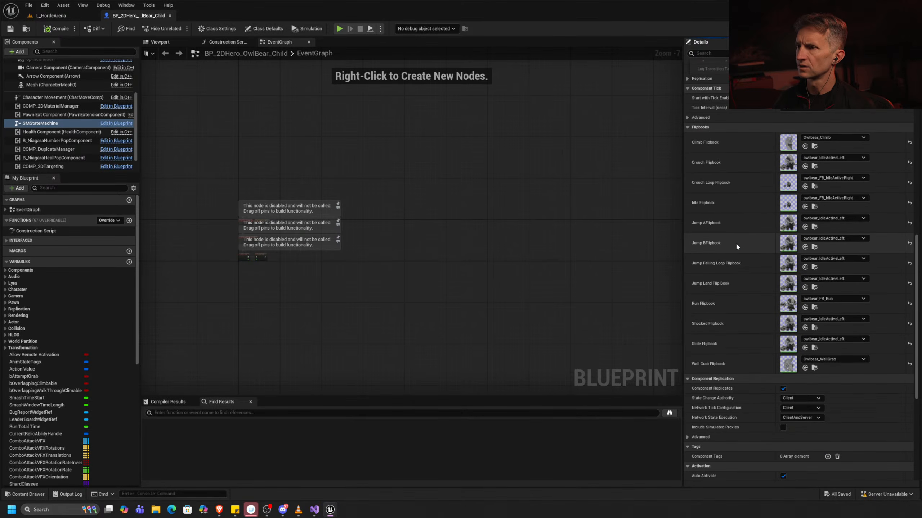
click(51, 15)
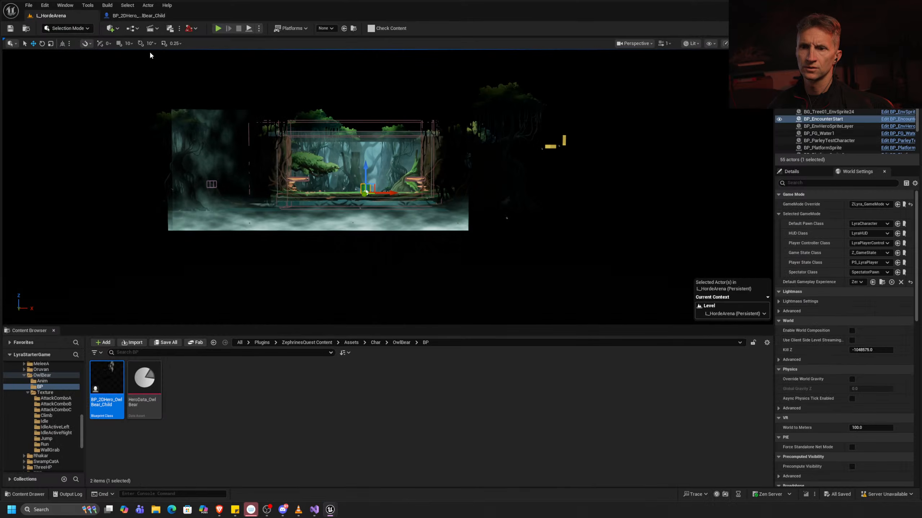
click(47, 439)
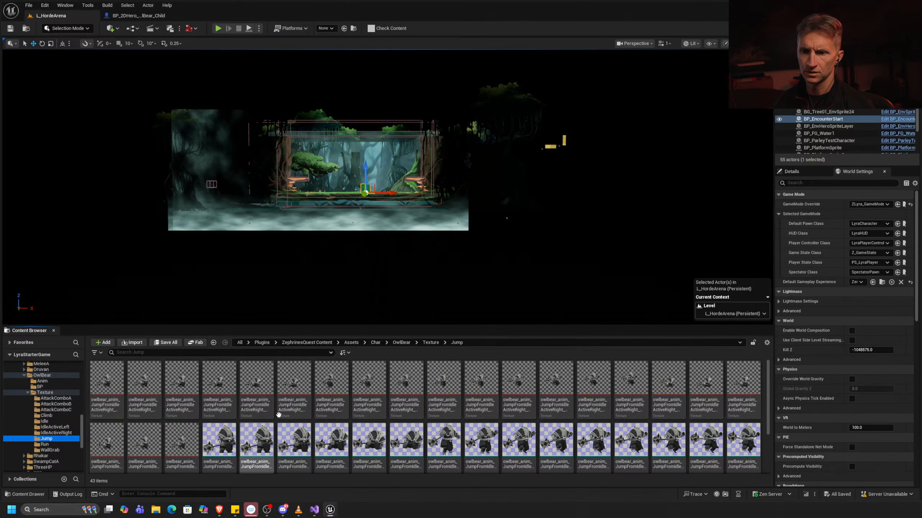
scroll(430, 420, down, 2)
click(336, 429)
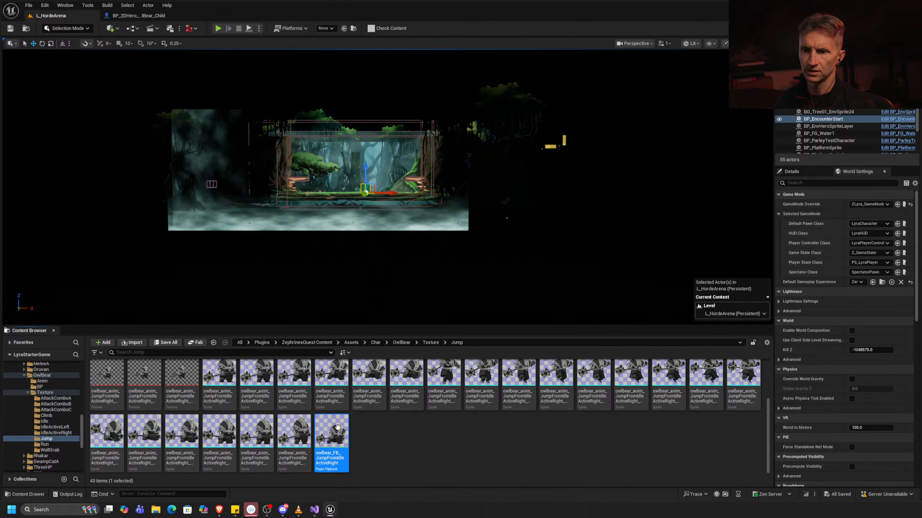
key(ctrl+Tab)
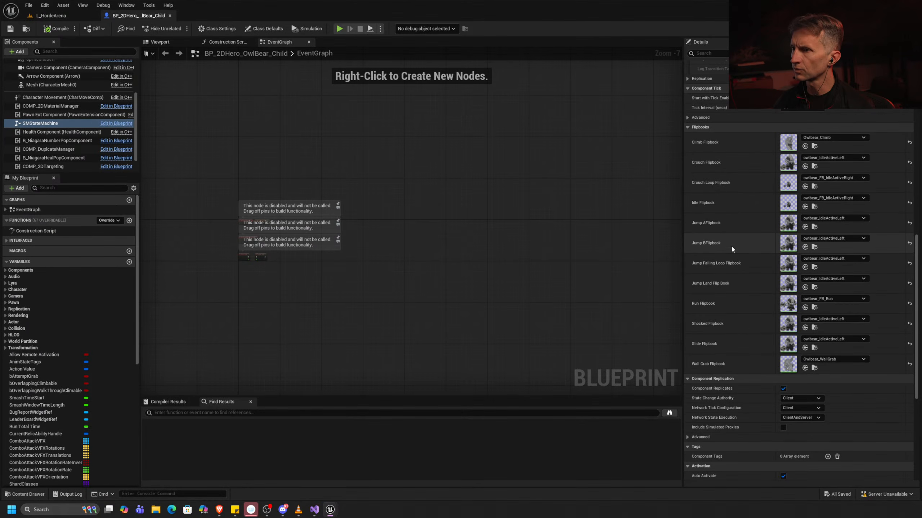
click(804, 227)
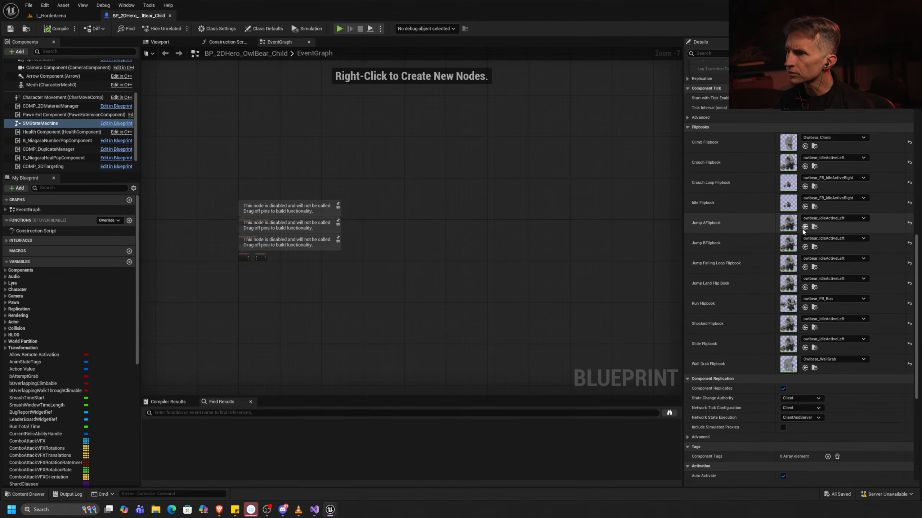
click(805, 247)
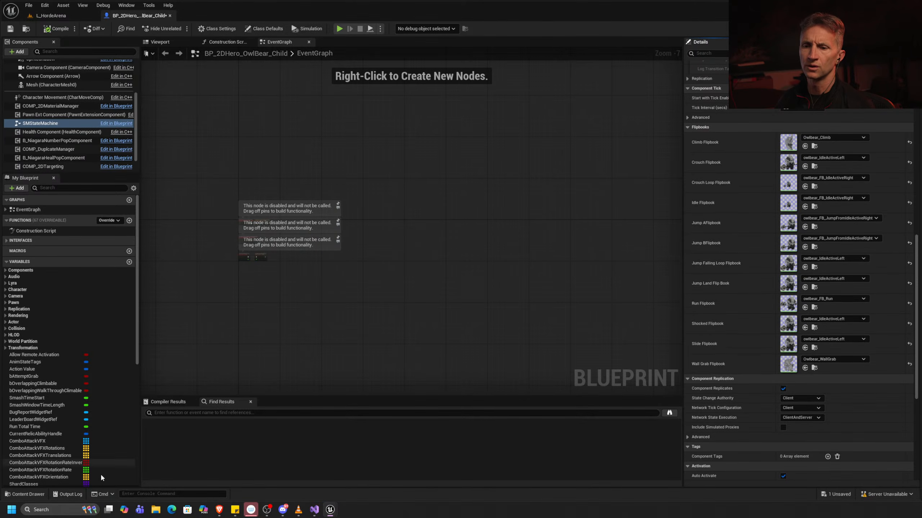
Launch P4V and log in to the Perforce server by entering the account password.
click(11, 510)
text(p4v)
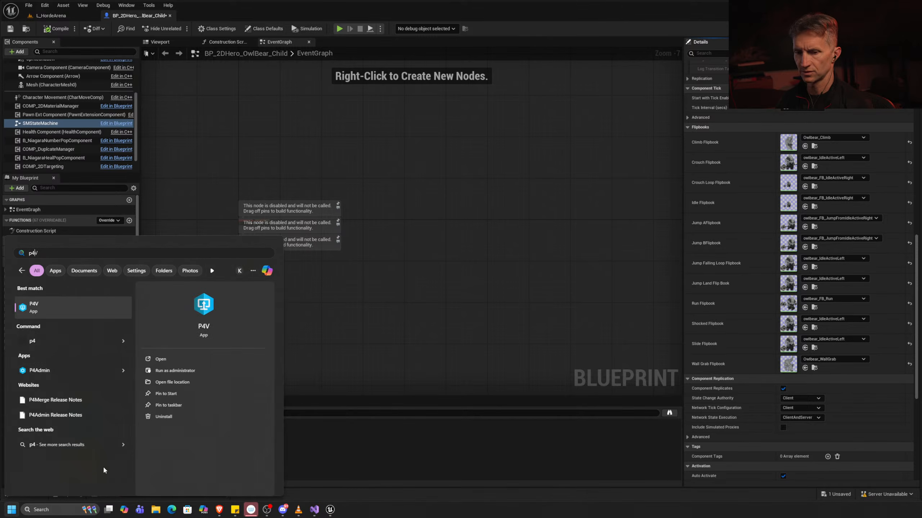
click(67, 307)
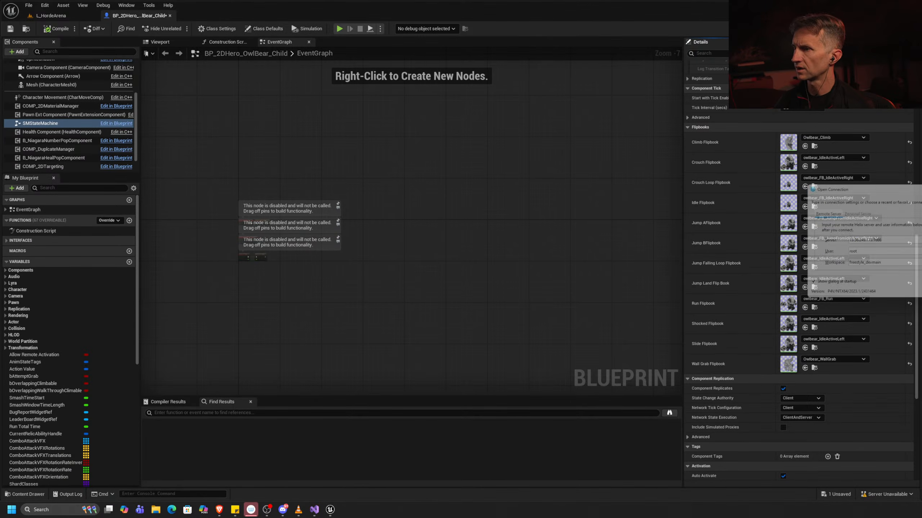
key(Return)
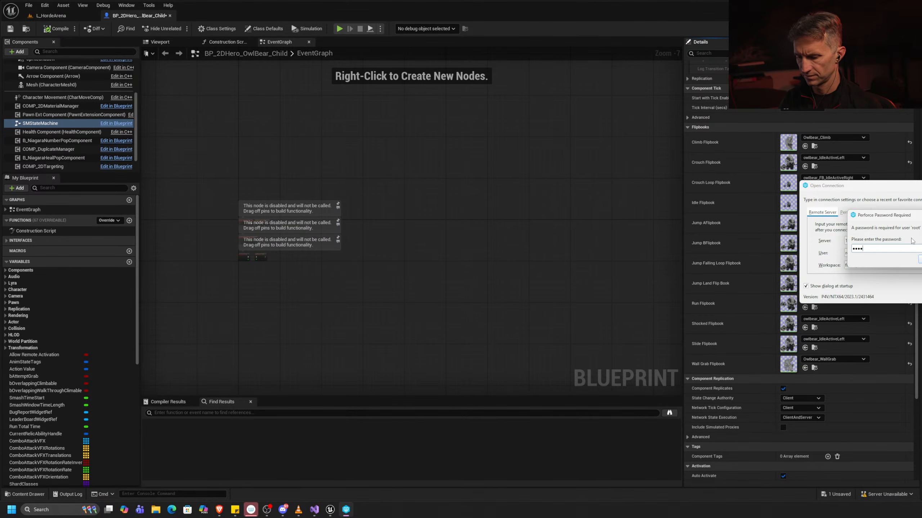
key(Return)
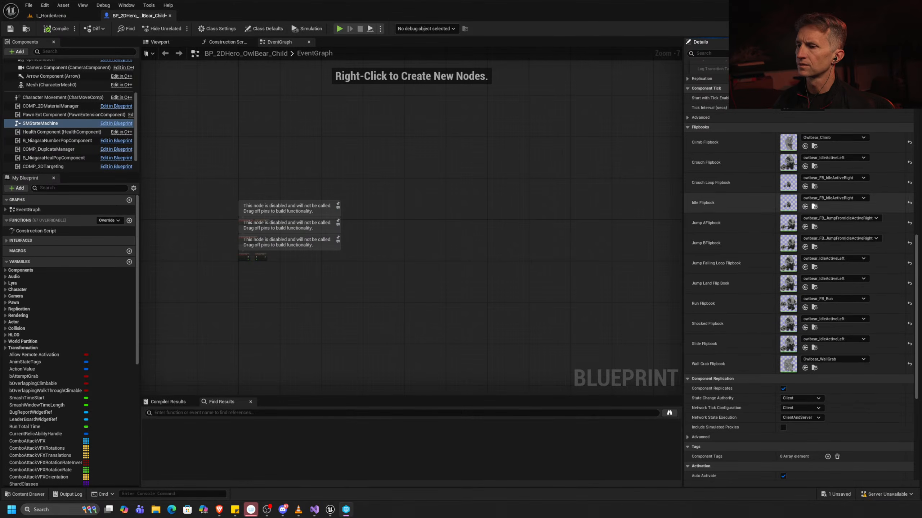
Connect the Unreal project to Perforce revision control with the existing settings and save the owlbear blueprint.
click(893, 495)
click(900, 485)
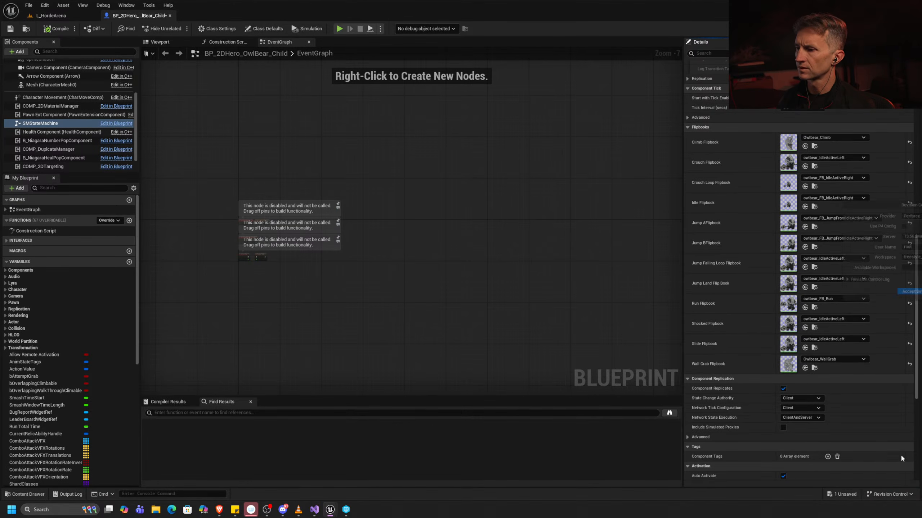
click(915, 296)
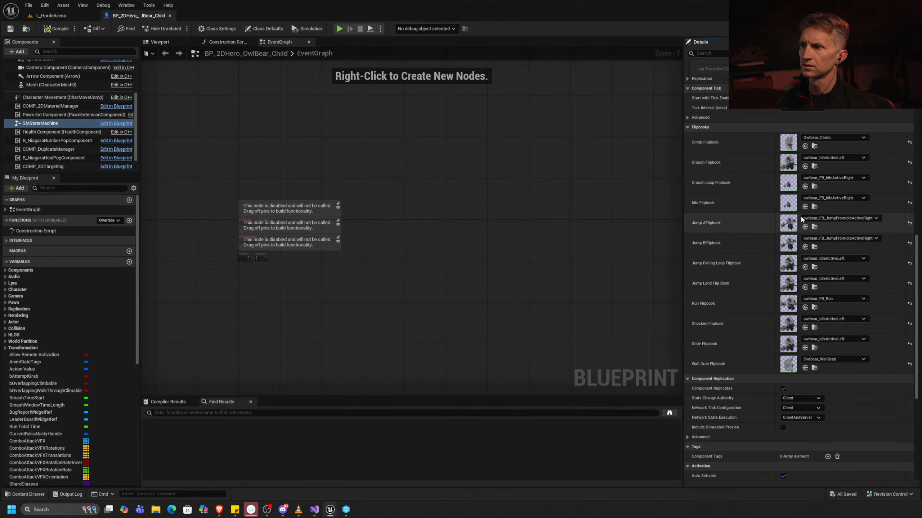
Mark all assets in the owlbear Jump folder for add in revision control, accepting the bulk operation.
click(50, 15)
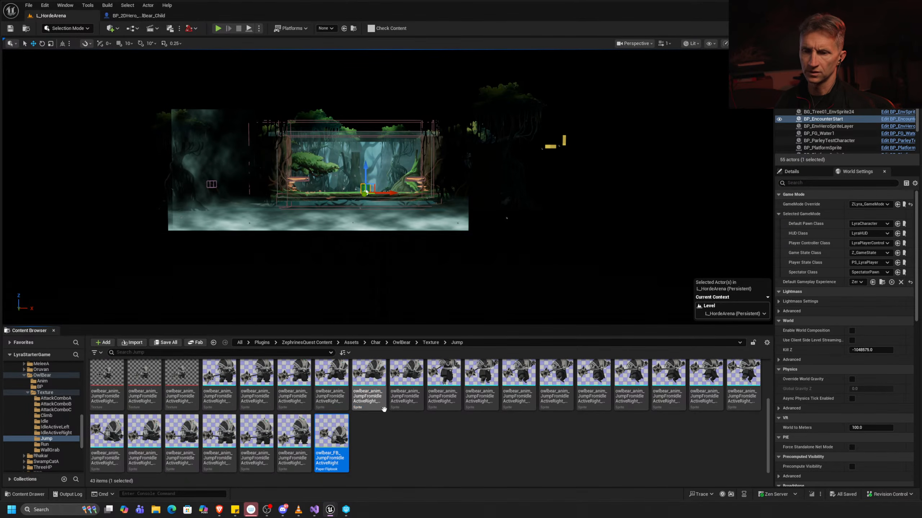
key(ctrl+a)
right_click(331, 379)
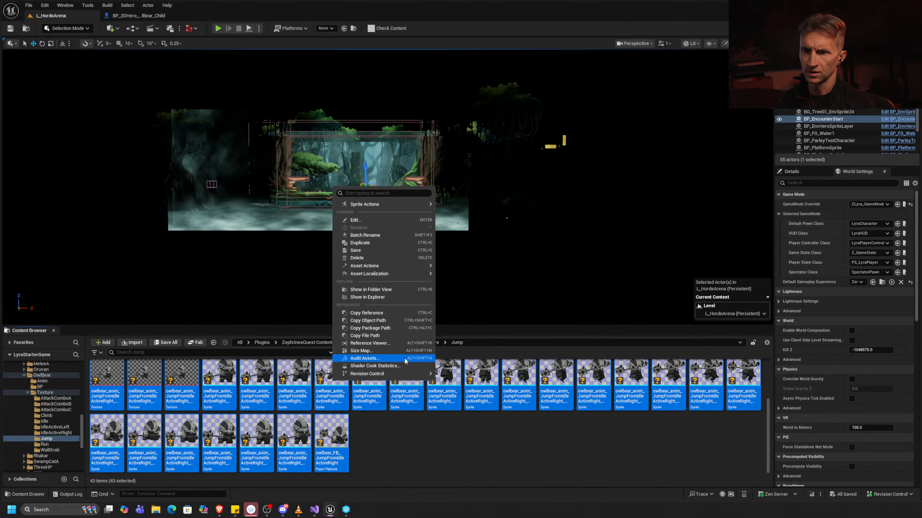
mouse_move(411, 376)
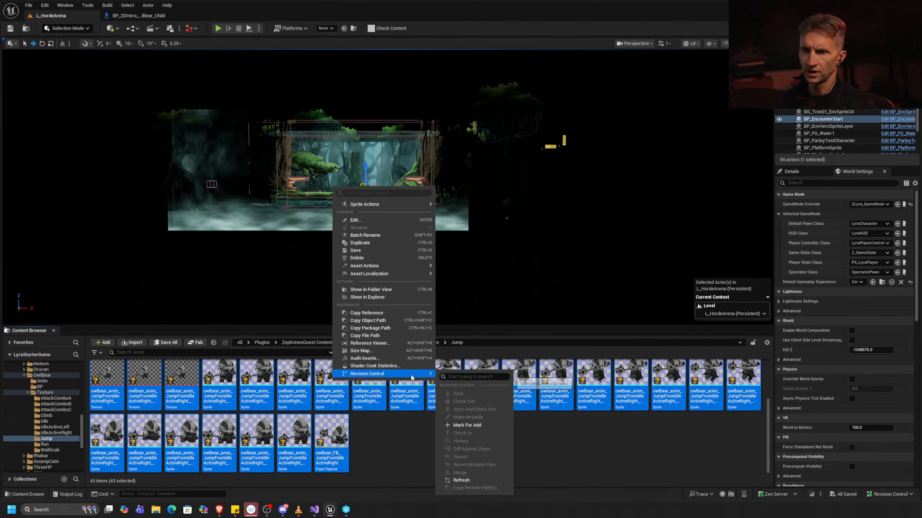
click(498, 424)
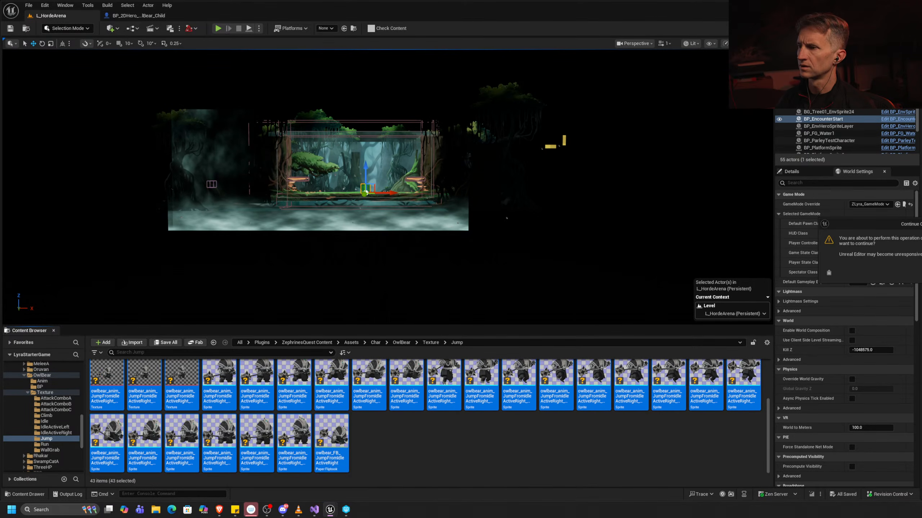
key(Return)
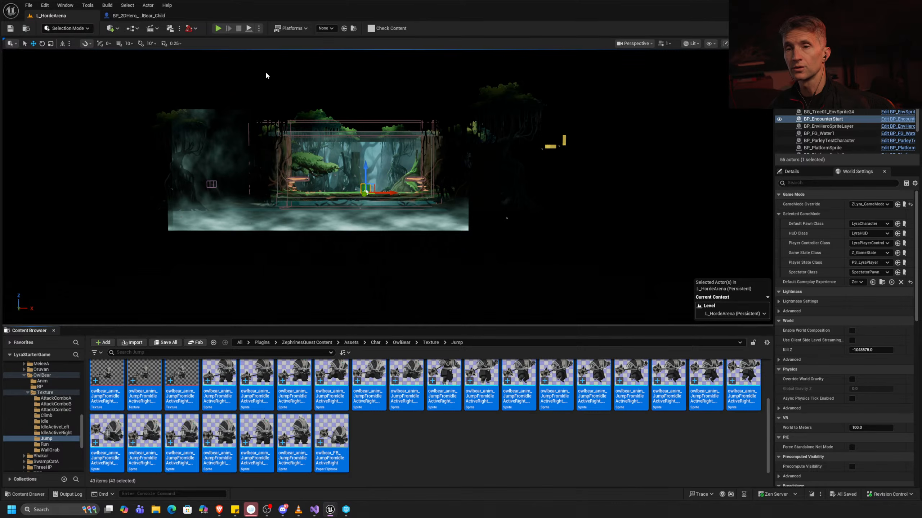
Play the L_HordeArena level full screen, run and jump with the owlbear to test the animation, and end the session.
key(F11)
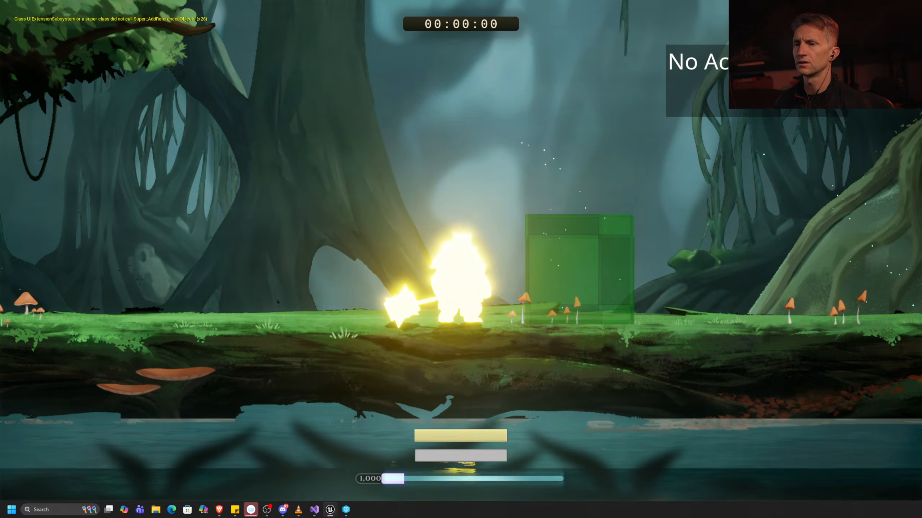
key(a)
key(space)
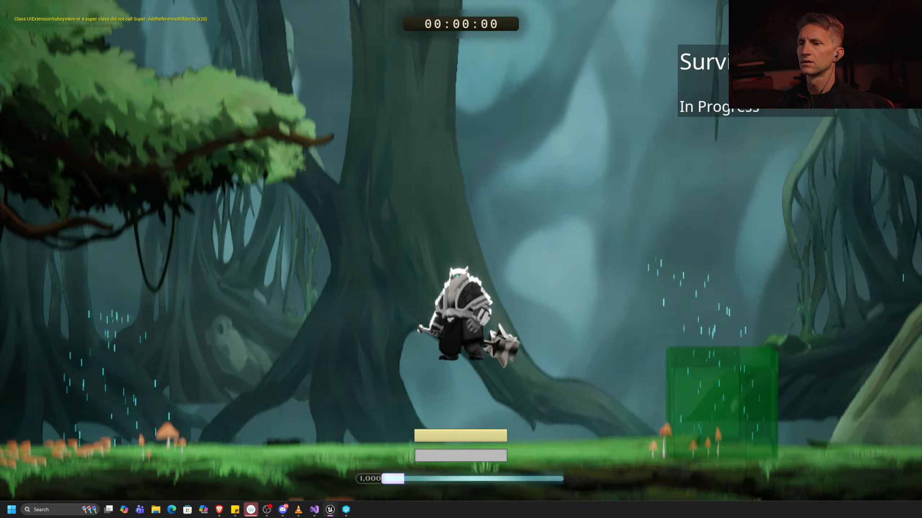
key(space)
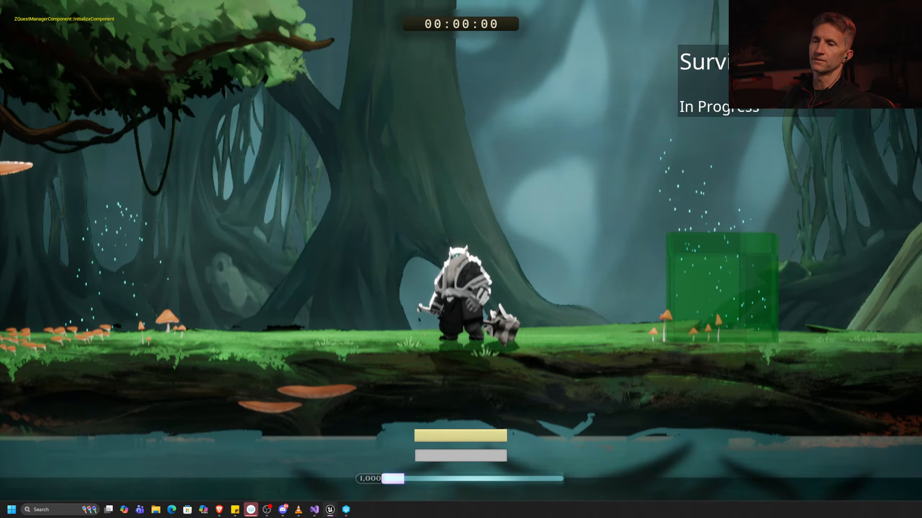
key(space)
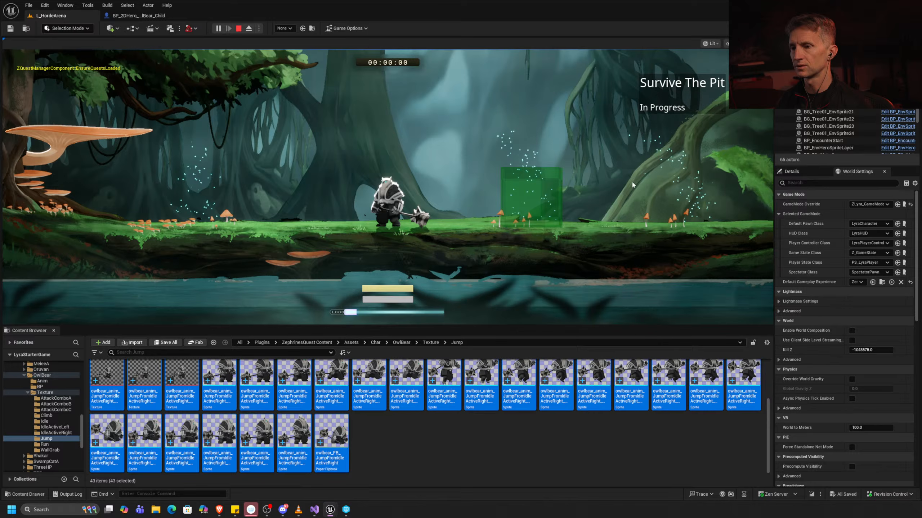
key(Escape)
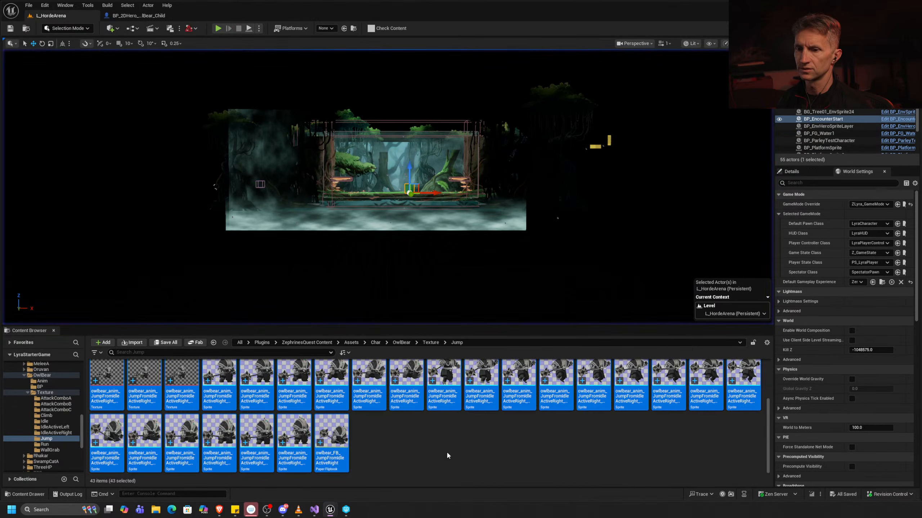
Set the owlbear jump flipbook's Frames Per Second to 30, then save and close the flipbook.
click(343, 434)
double_click(342, 434)
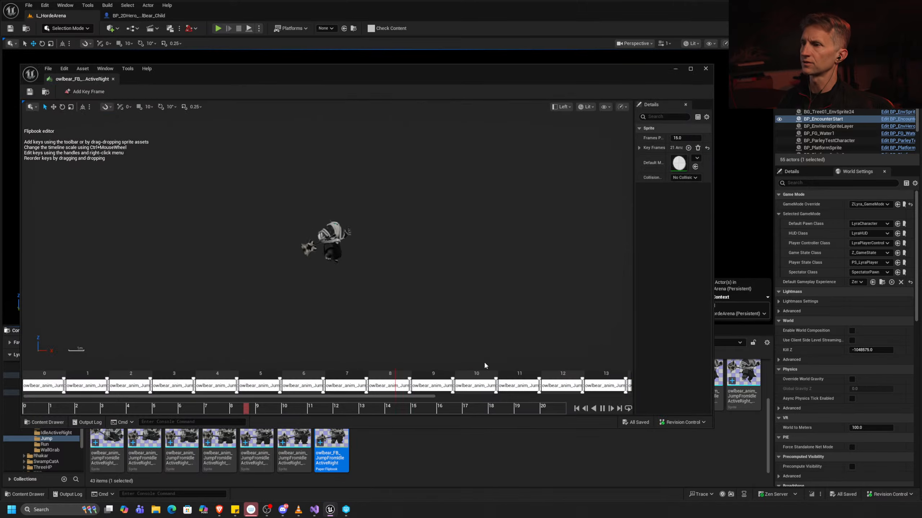
text(3)
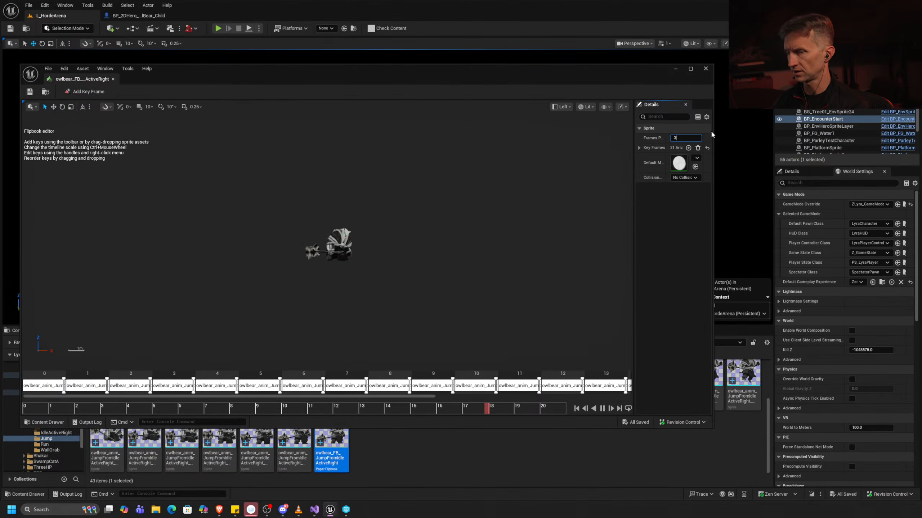
text(0)
key(Return)
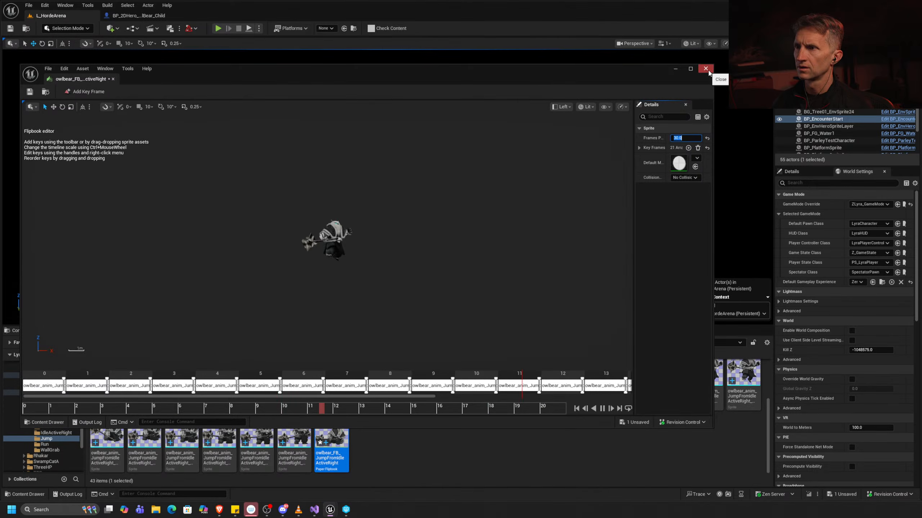
click(30, 92)
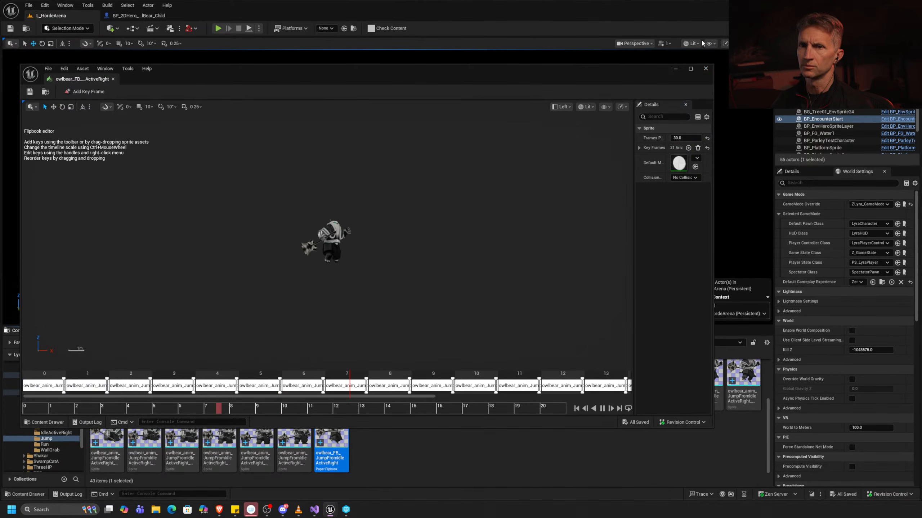
click(702, 70)
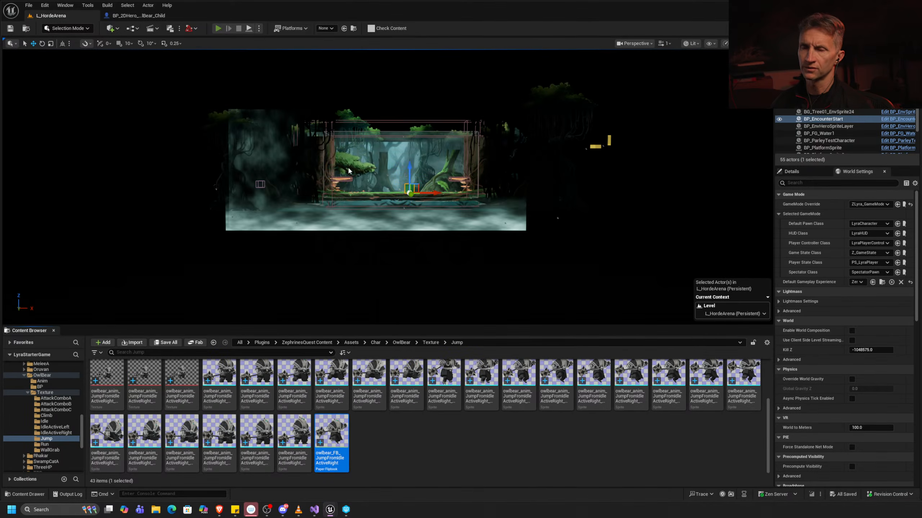
Play the level again to check the owlbear's jump at the new frame rate, then stop playing.
key(alt+p)
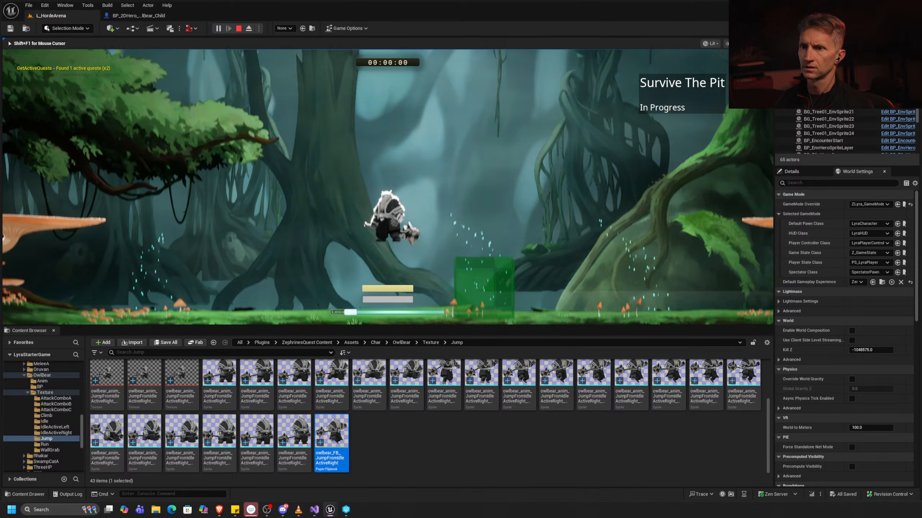
key(space)
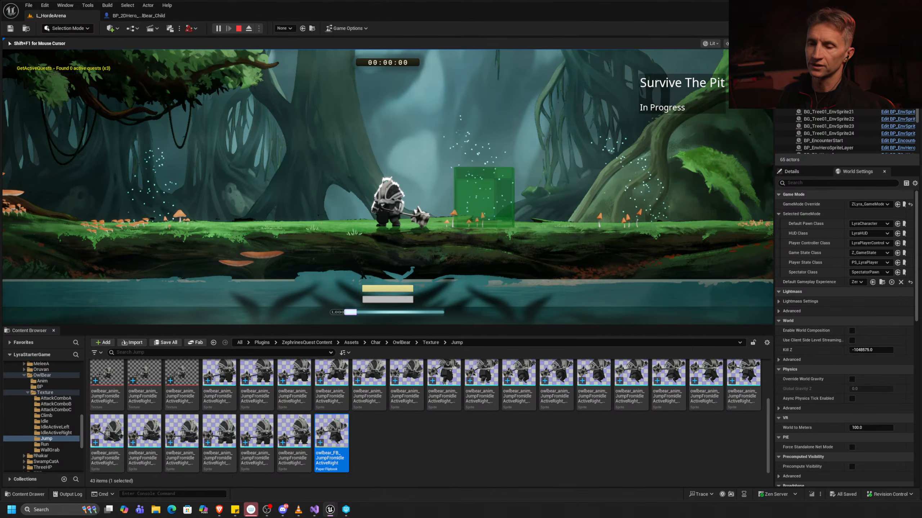
key(Escape)
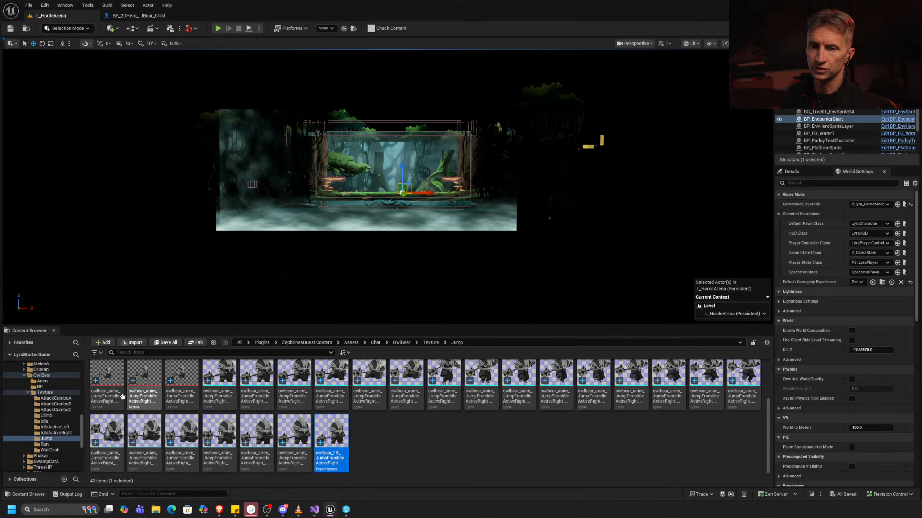
Open the CardDealer character's Texture > Jump folder to examine its jump sprites and flipbooks.
scroll(46, 403, up, 5)
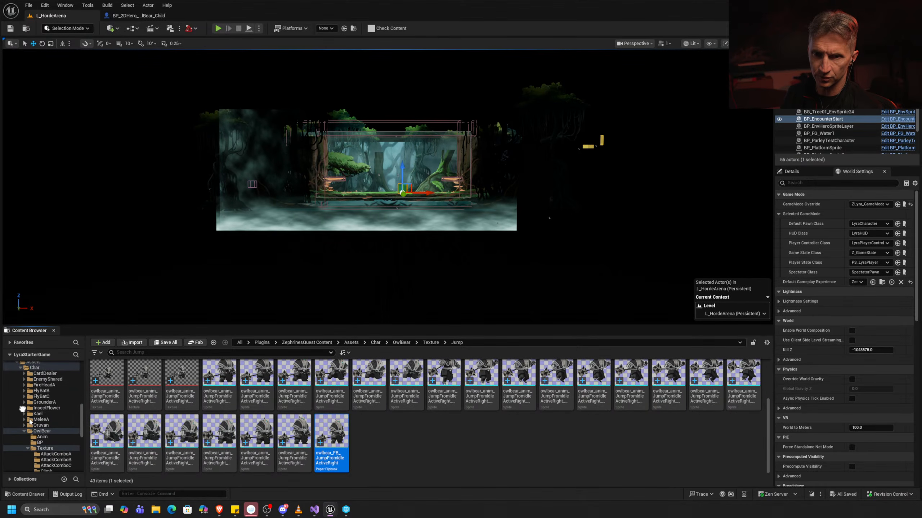
click(24, 374)
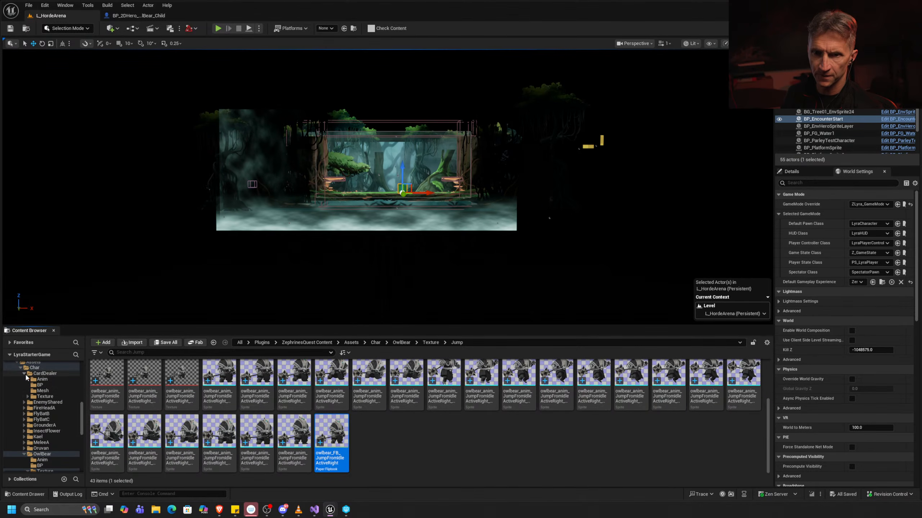
click(27, 397)
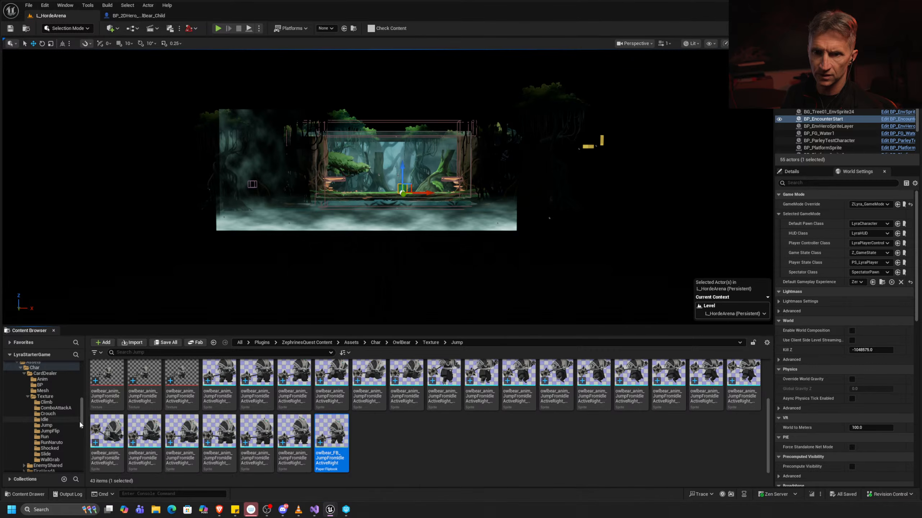
scroll(56, 393, down, 2)
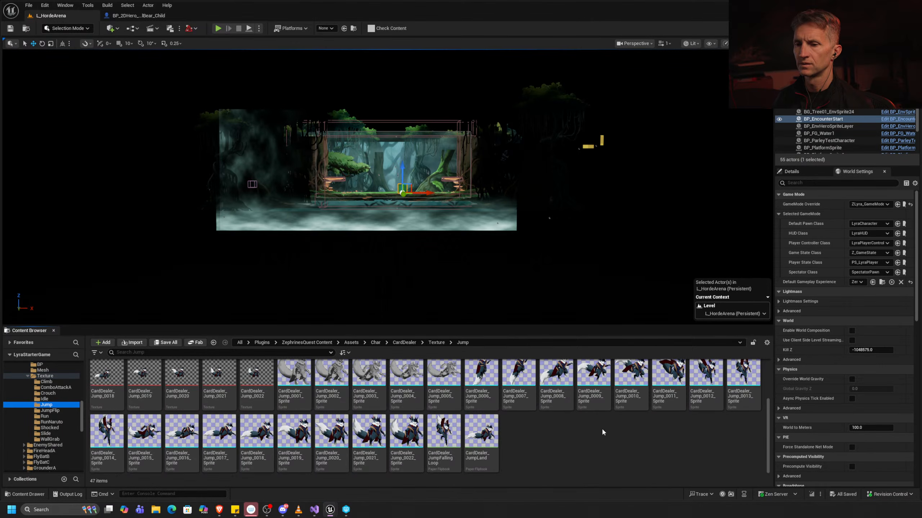
Preview the CardDealer_Jump, JumpFallingLoop and JumpLand flipbooks, and close the flipbook editor window.
scroll(566, 429, up, 2)
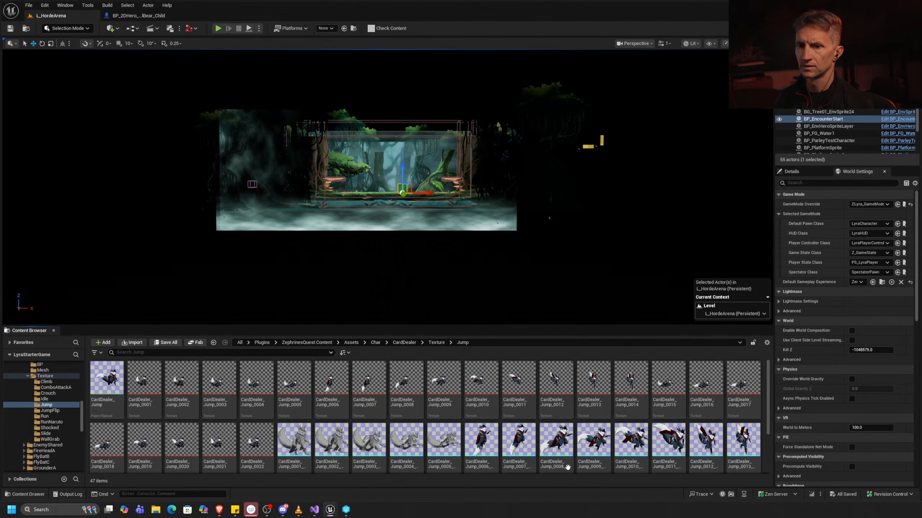
click(111, 379)
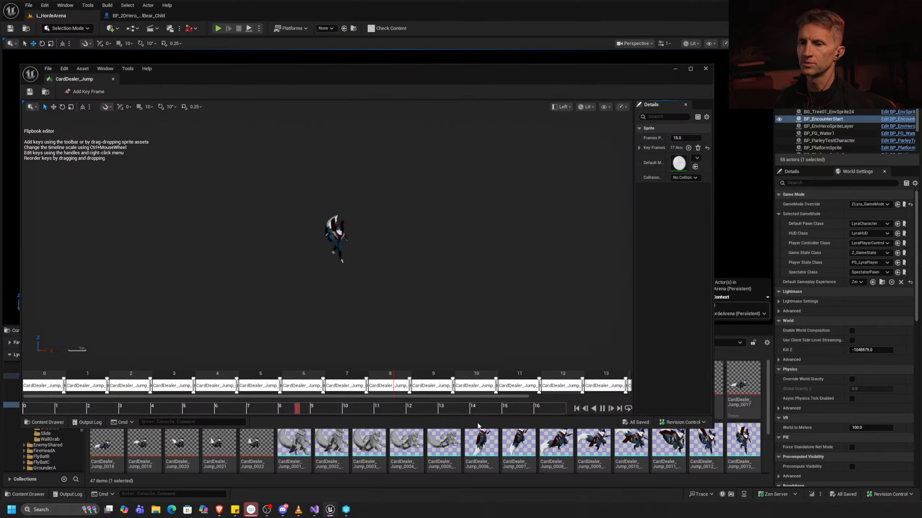
scroll(460, 460, down, 2)
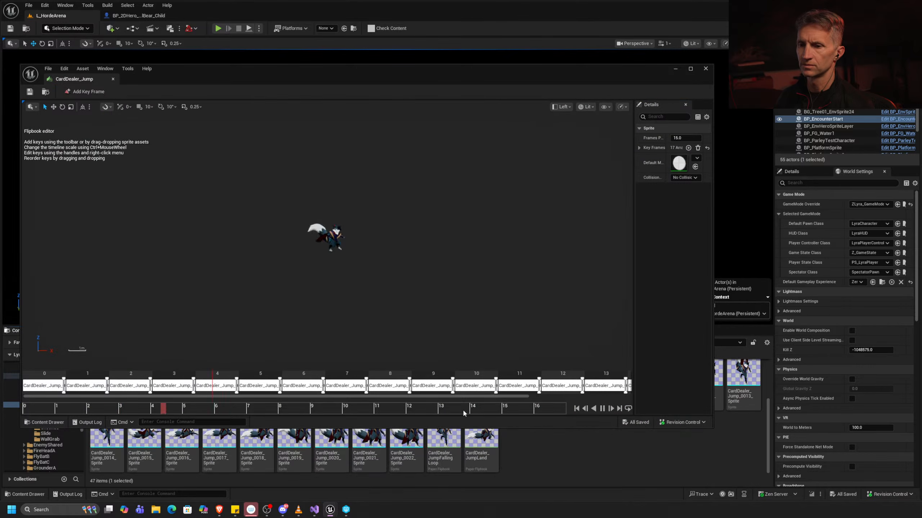
click(443, 448)
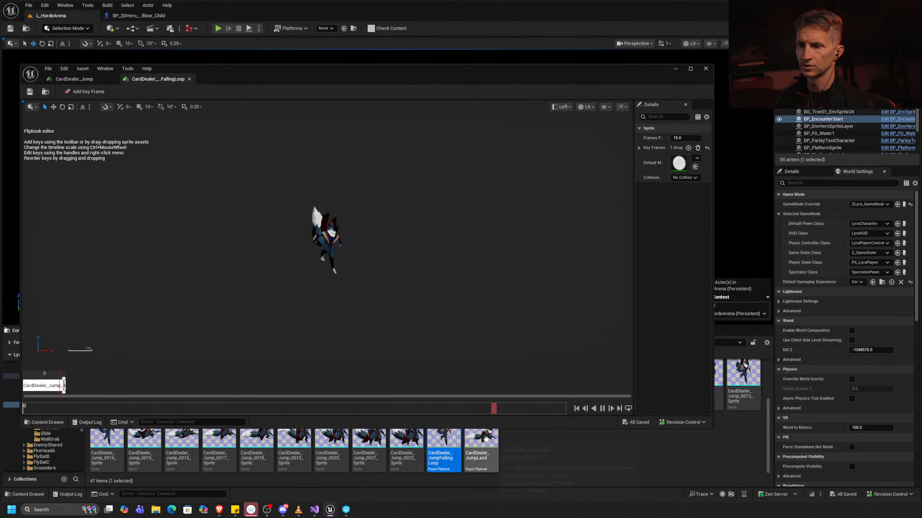
double_click(481, 449)
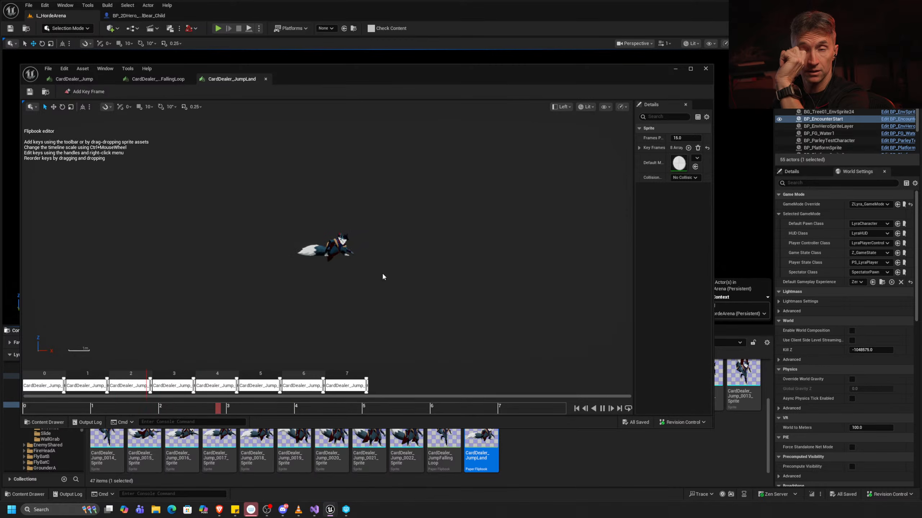
click(705, 68)
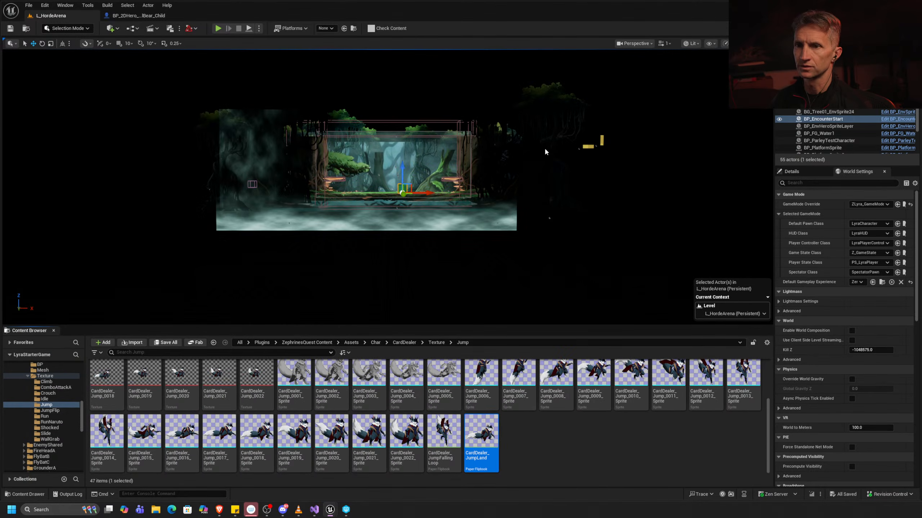
Open HeroData_Zephry from the plugin's Game folder, set its Pawn Class to BP_2DHero_Pawn, and save the asset.
scroll(46, 413, down, 3)
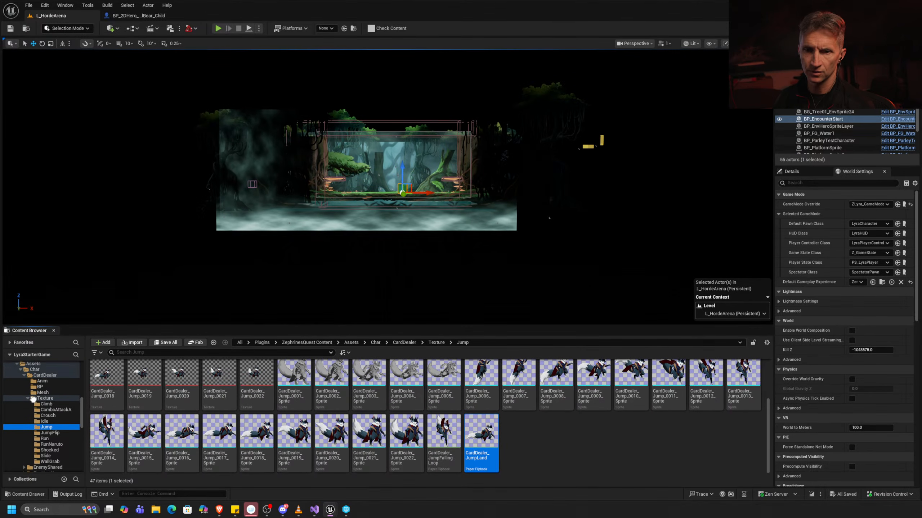
scroll(50, 412, up, 5)
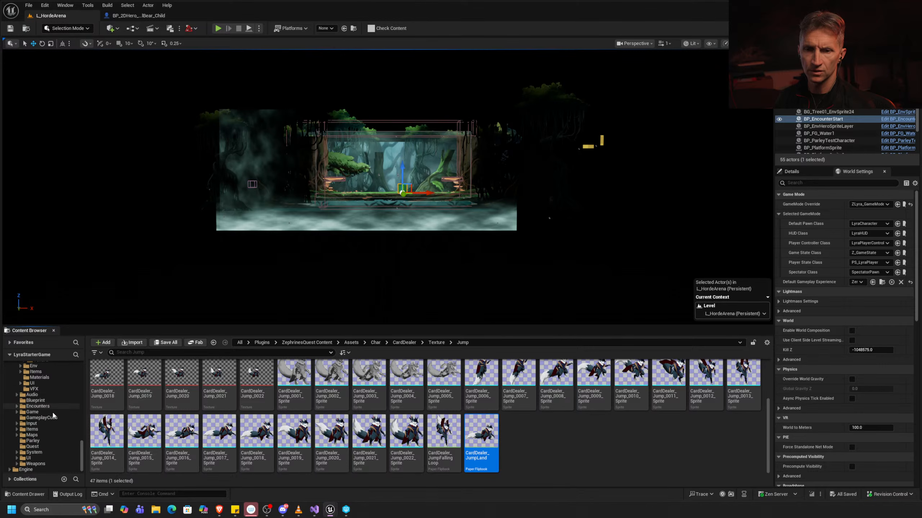
click(52, 412)
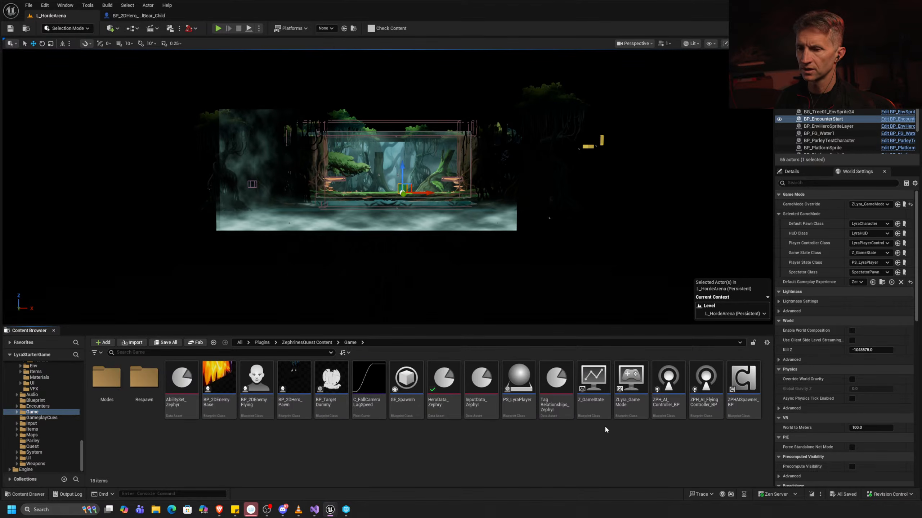
double_click(444, 387)
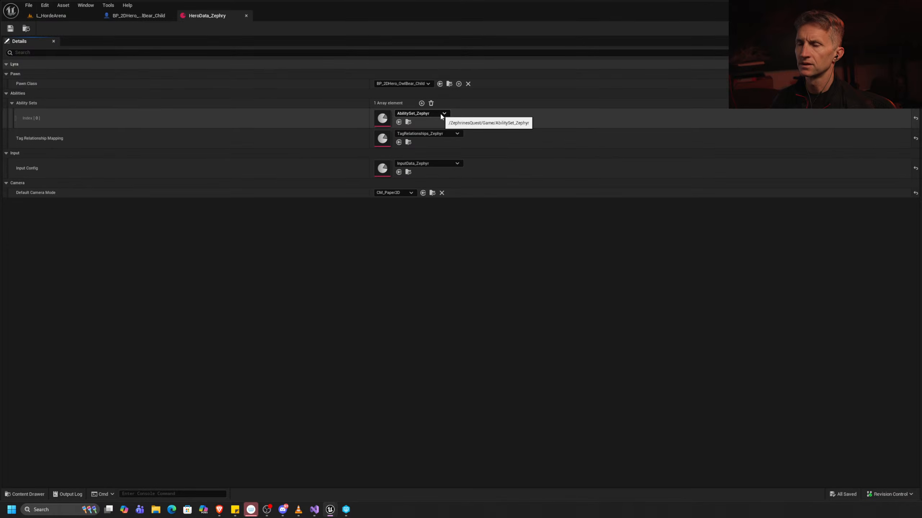
click(417, 85)
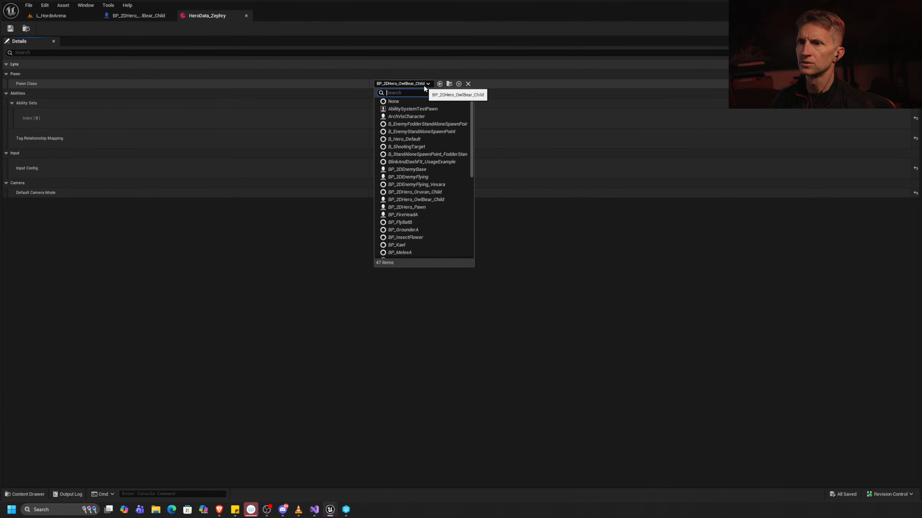
text(hero)
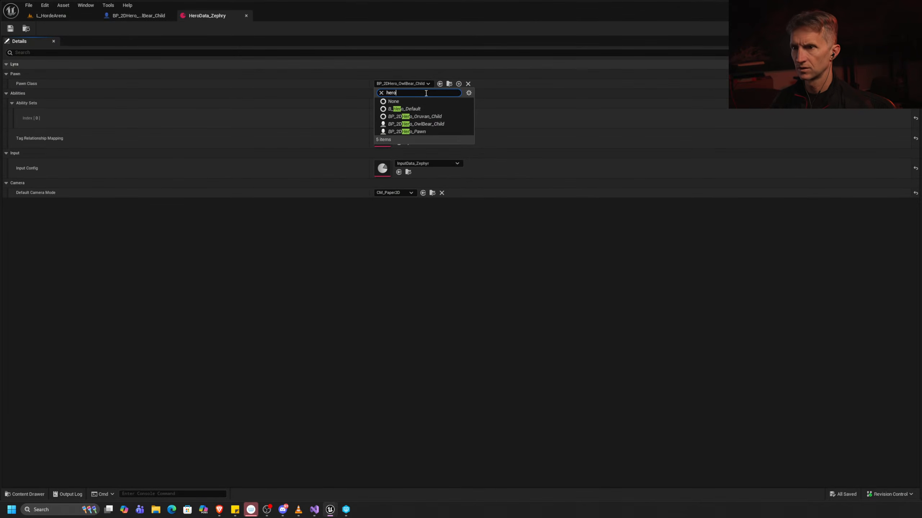
click(420, 131)
click(10, 28)
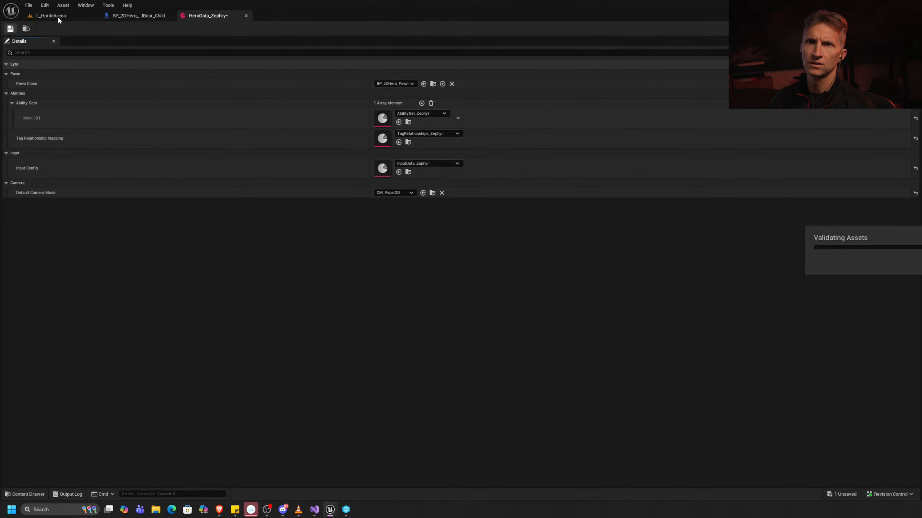
Play the L_HordeArena level full screen, run and jump with the fox hero to study its jump phases, and end the session.
click(58, 15)
click(219, 28)
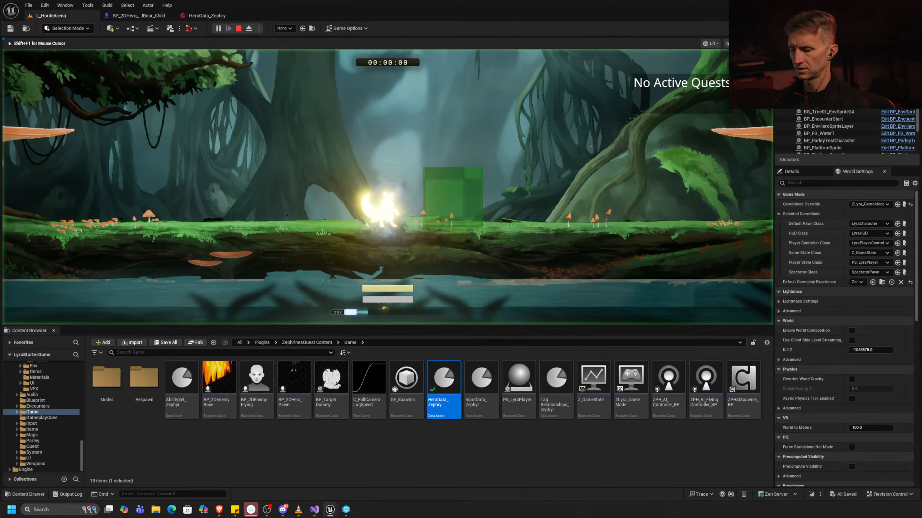
key(F11)
key(a)
key(space)
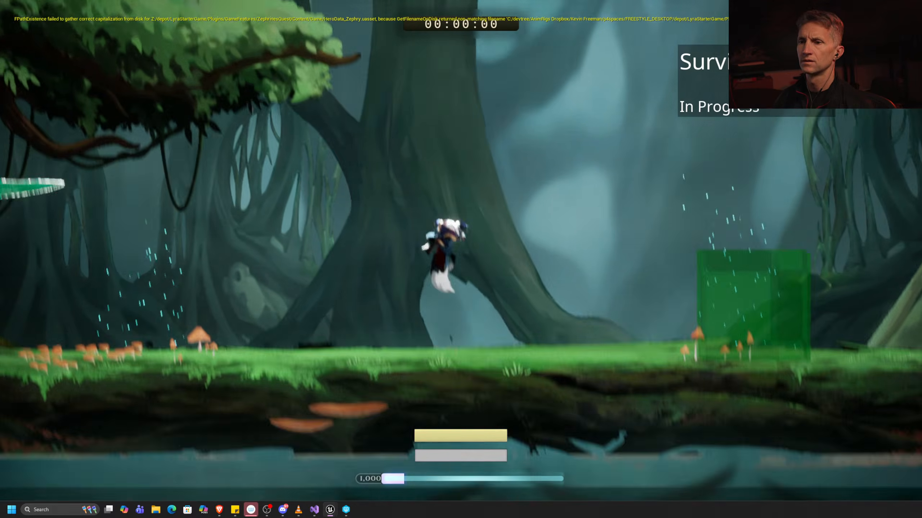
key(space)
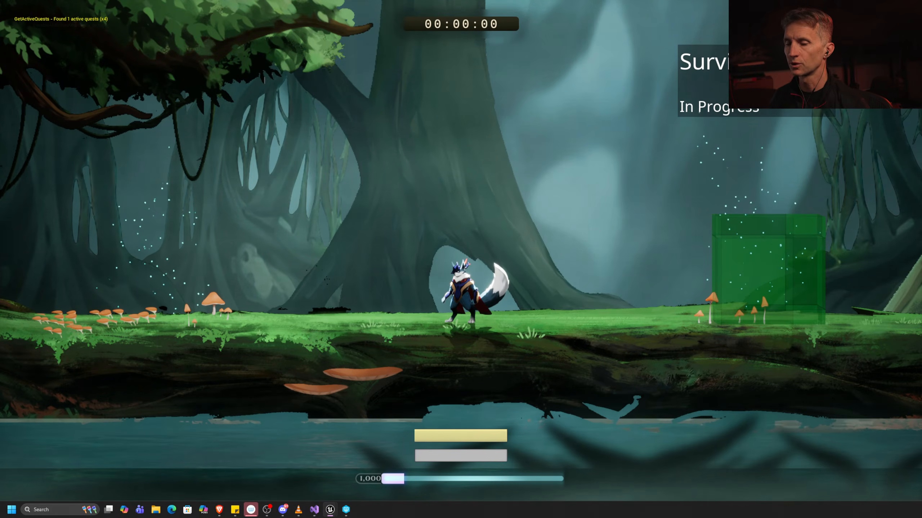
key(a)
key(d)
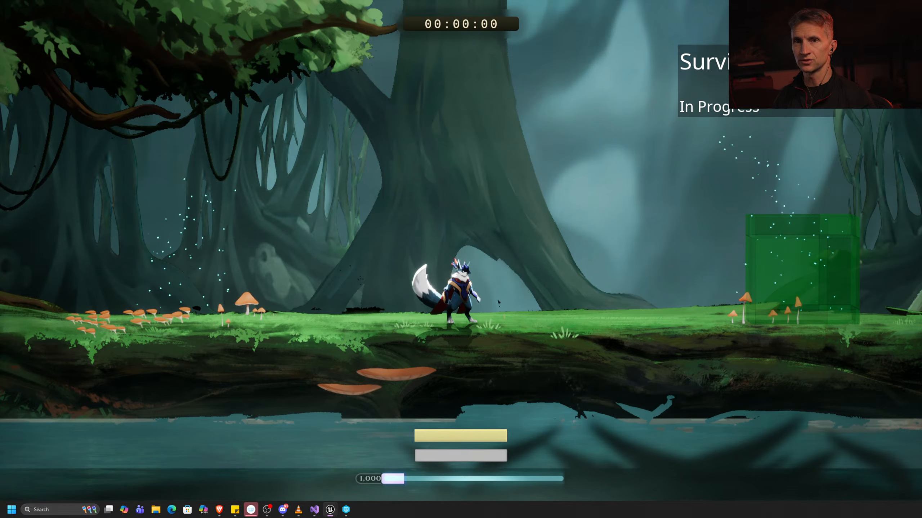
key(F11)
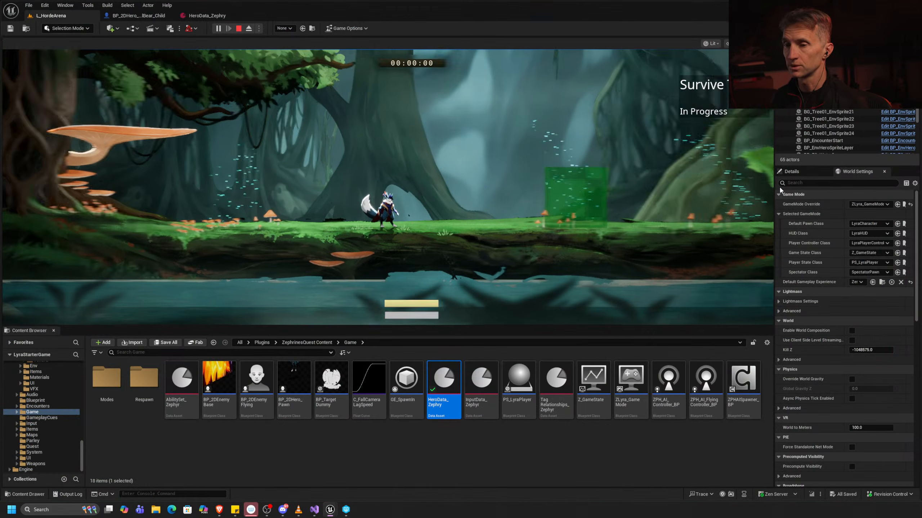
key(Escape)
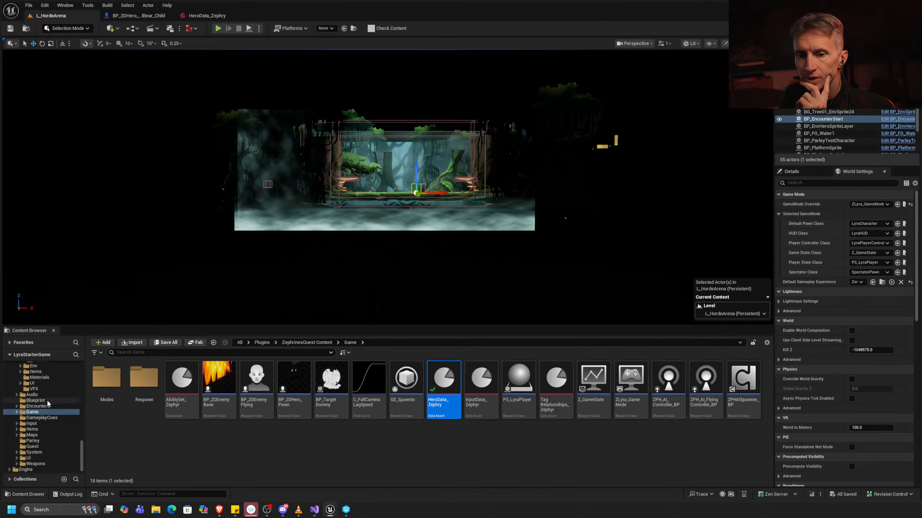
Browse the Assets > VFX folder and the Abilities > Pulse folder to examine their effect and ability assets.
scroll(35, 424, up, 3)
scroll(35, 424, up, 1)
click(47, 435)
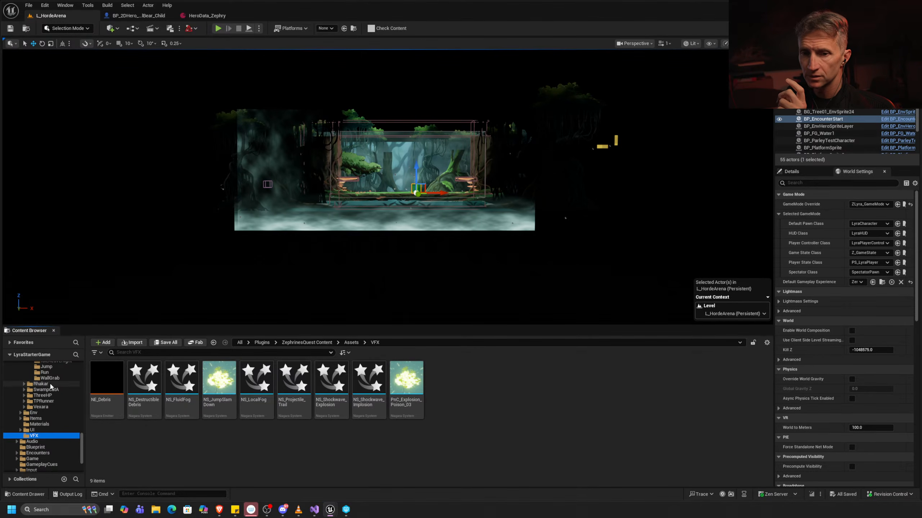
scroll(48, 414, up, 4)
scroll(47, 420, up, 3)
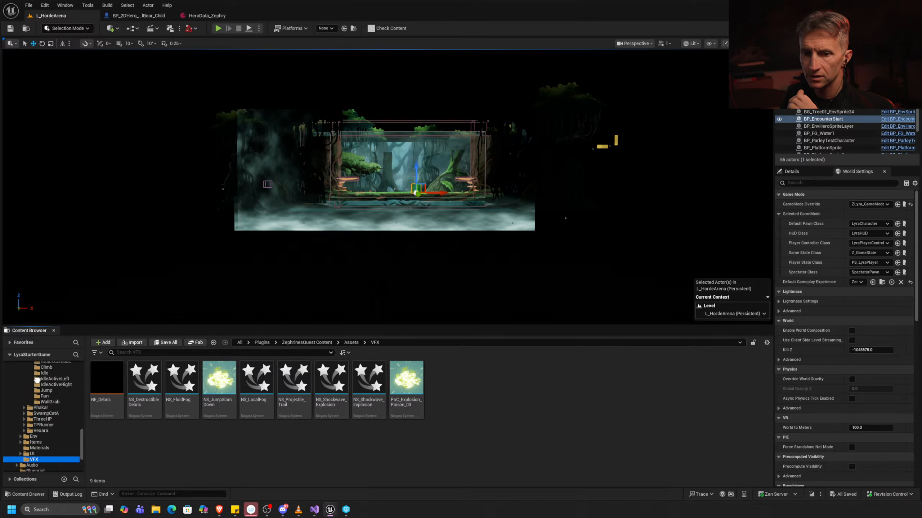
scroll(53, 423, up, 15)
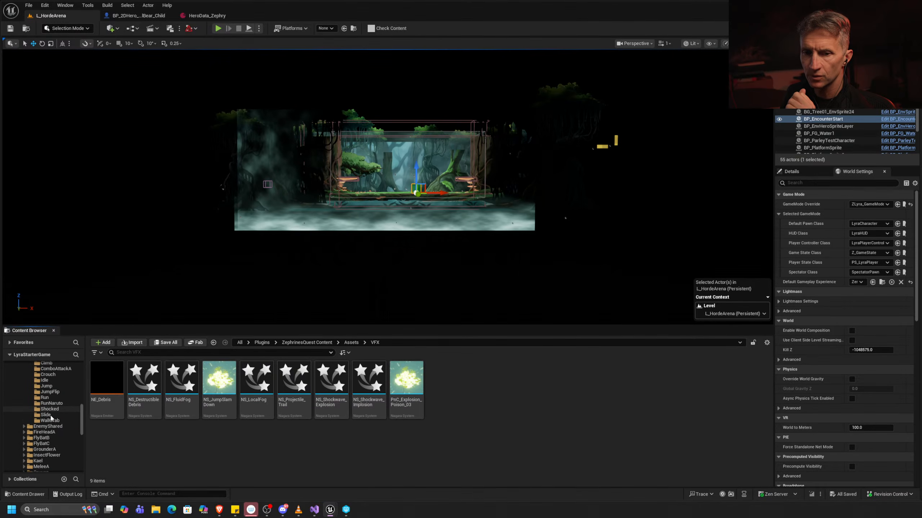
scroll(51, 434, up, 1)
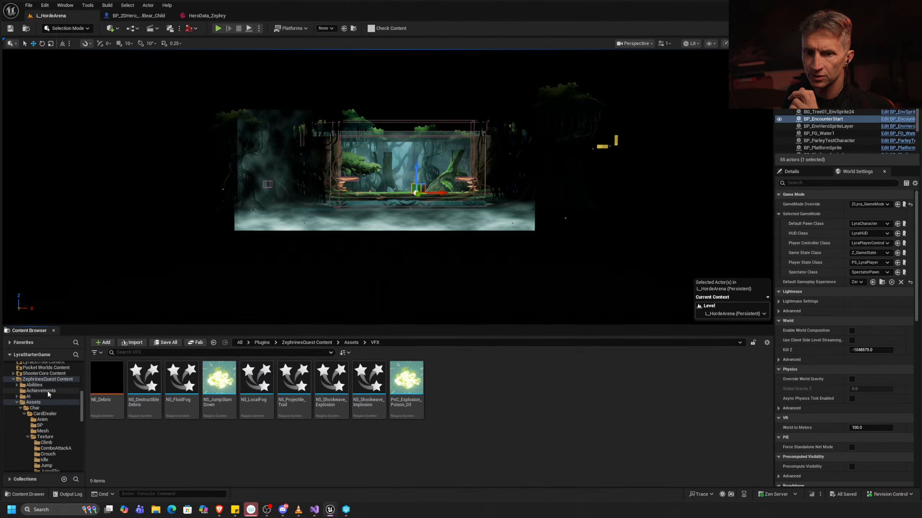
click(16, 385)
scroll(50, 409, down, 3)
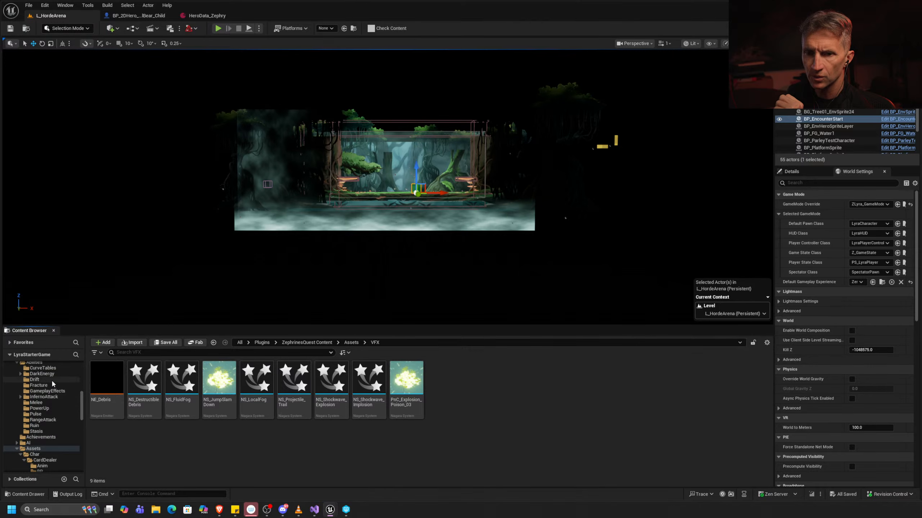
click(37, 414)
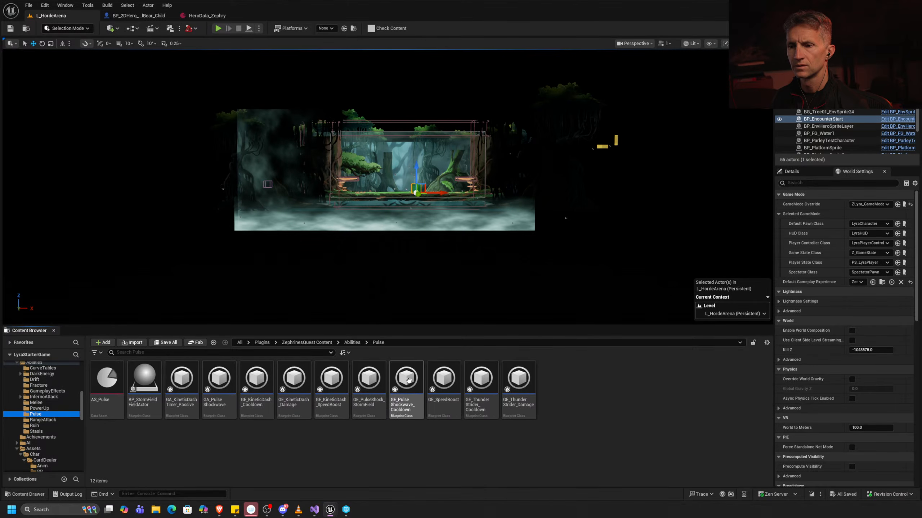
mouse_move(404, 384)
Open the GameplayCues folder and look through its cue blueprints, including GCNA_StormBringer_StormField.
scroll(44, 423, down, 10)
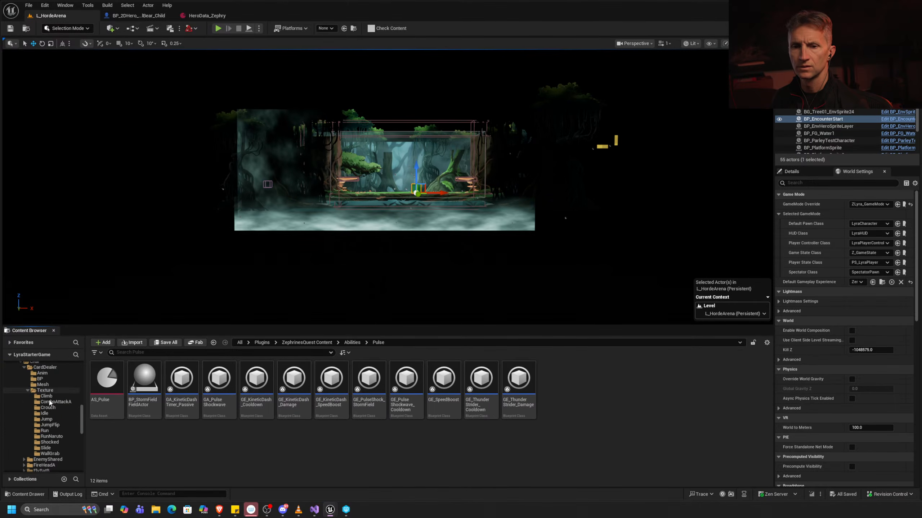
scroll(45, 424, down, 5)
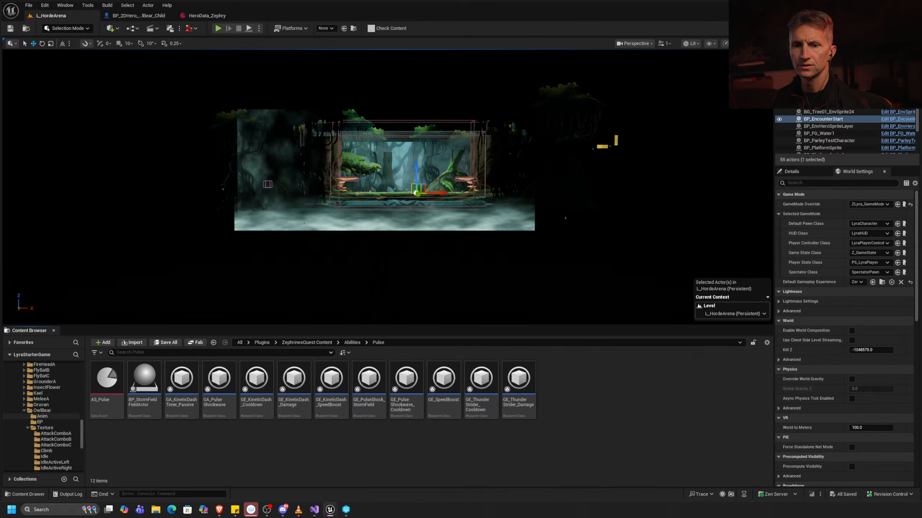
scroll(42, 370, down, 6)
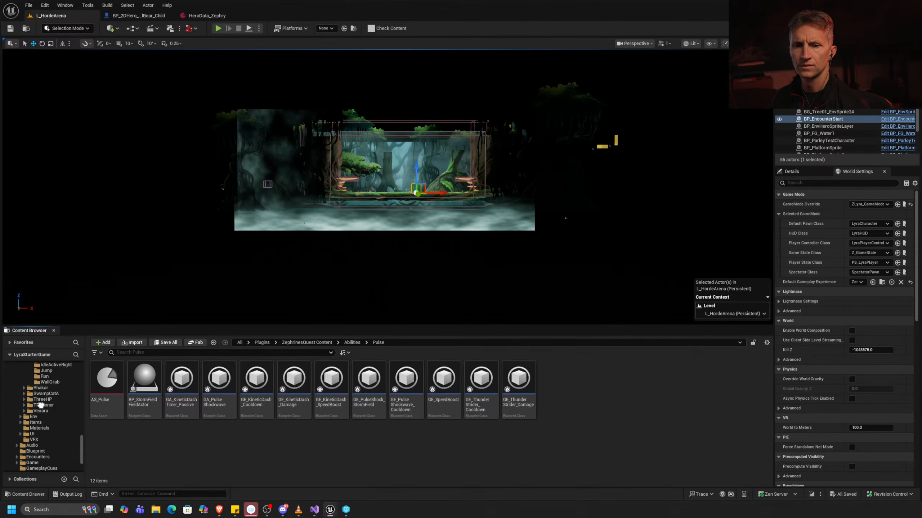
scroll(50, 446, down, 3)
click(52, 439)
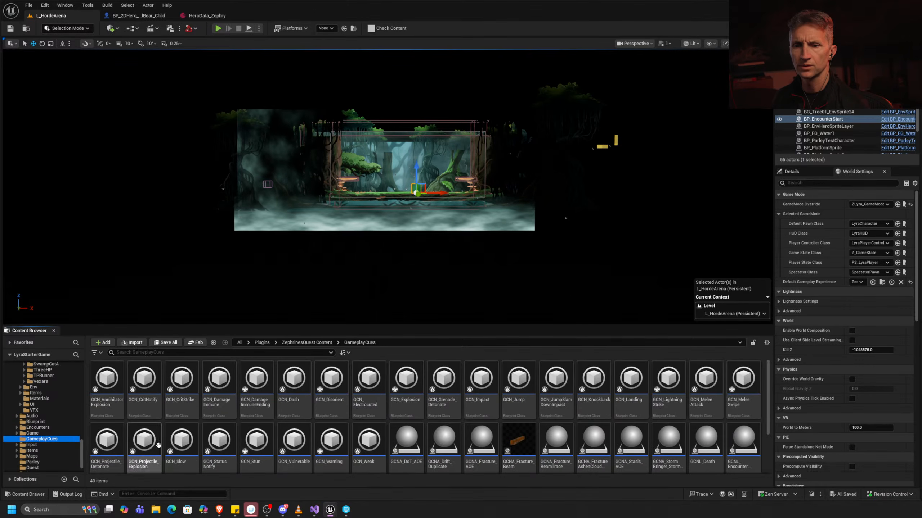
scroll(393, 406, down, 2)
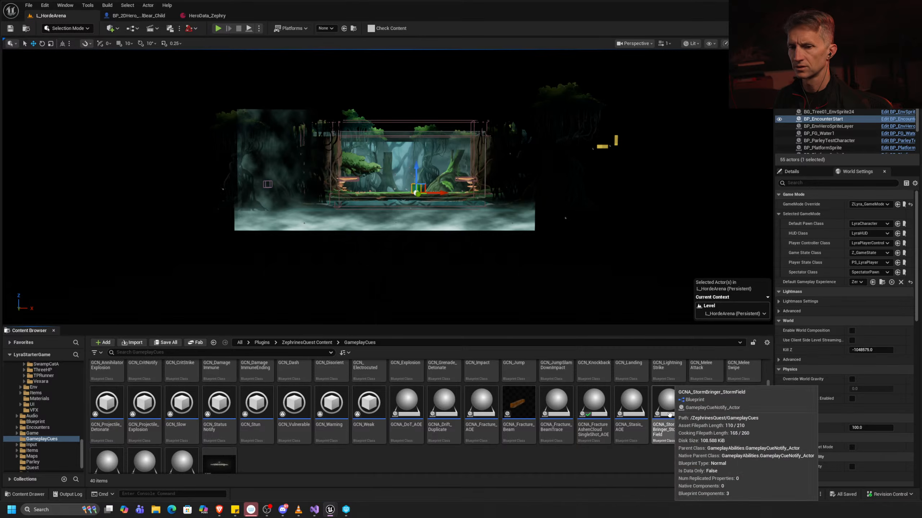
right_drag(587, 453, 582, 434)
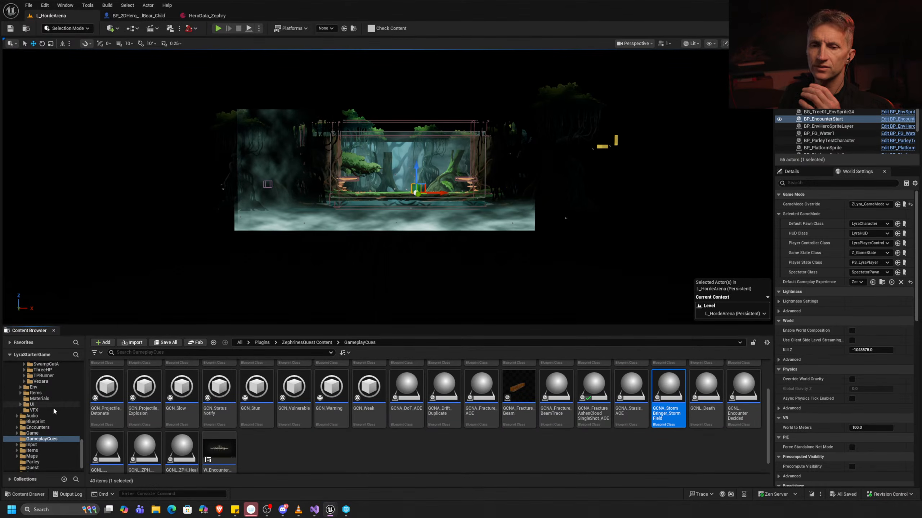
Search the whole ZephrinesQuest Content folder for "range" assets.
right_drag(52, 390, 38, 456)
right_drag(40, 367, 59, 429)
right_drag(51, 388, 59, 441)
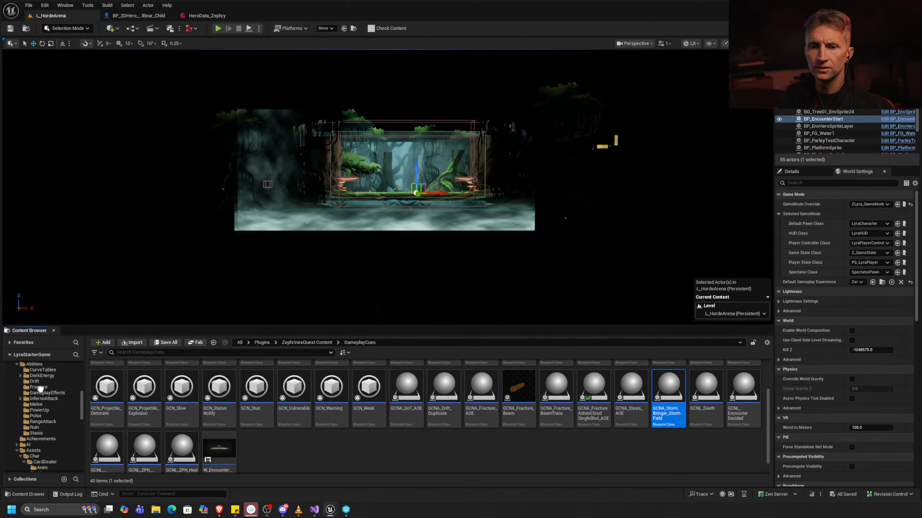
right_drag(40, 387, 38, 451)
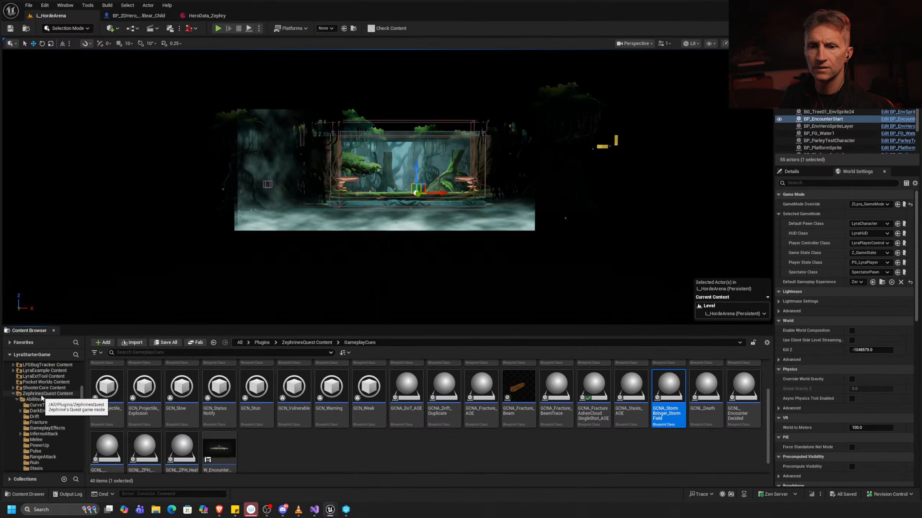
click(39, 394)
click(162, 355)
text(range)
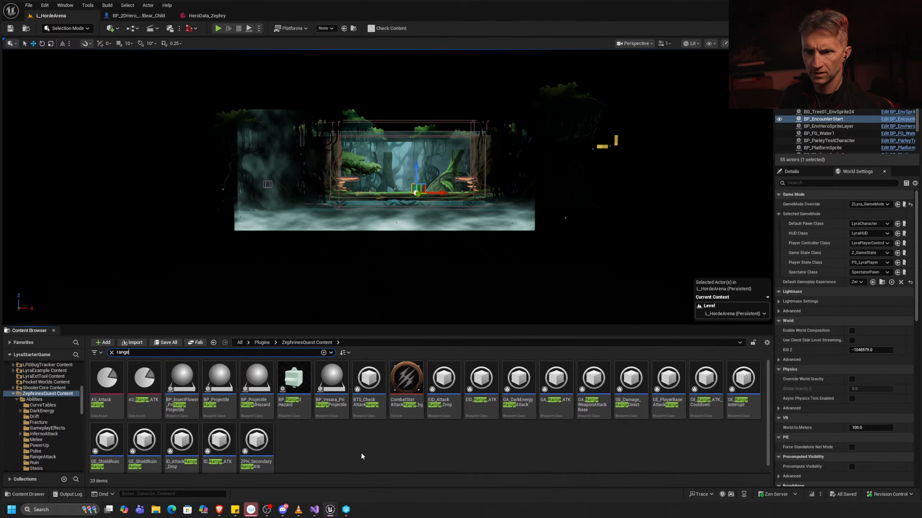
click(362, 458)
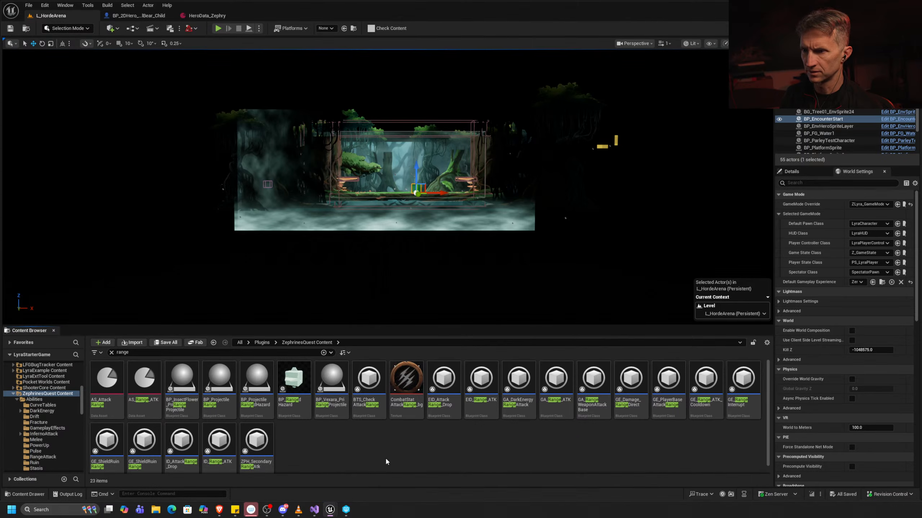
Open the GA_Range_ATK ability and its GA_RangeWeaponAttackBase parent, and look over the parent's GatherTargets function graph.
click(565, 387)
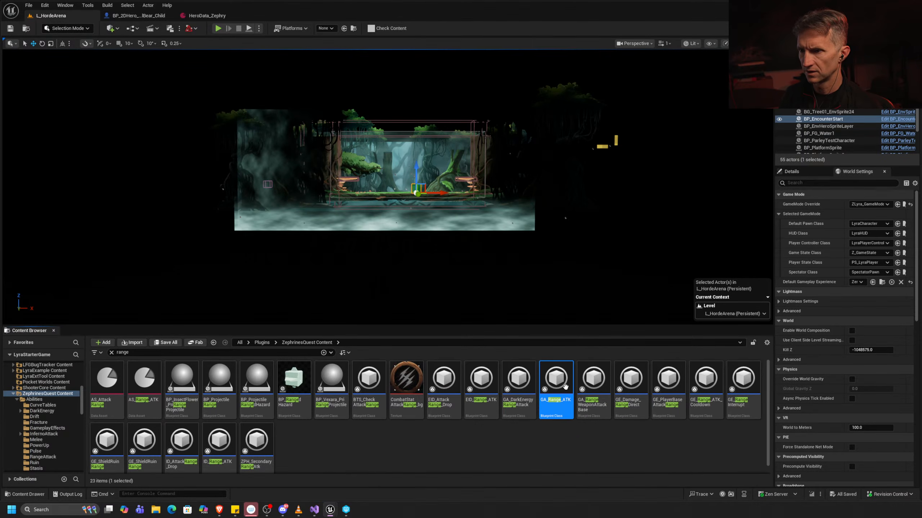
double_click(569, 371)
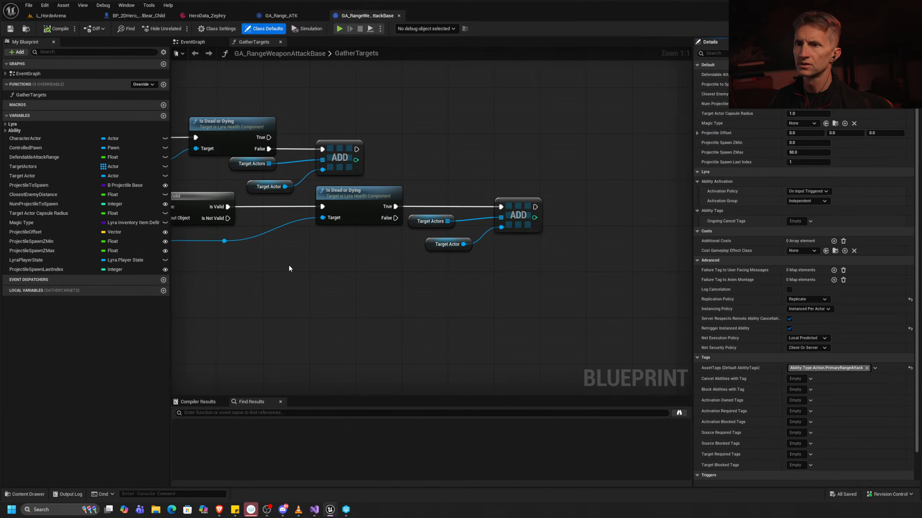
right_drag(289, 268, 497, 238)
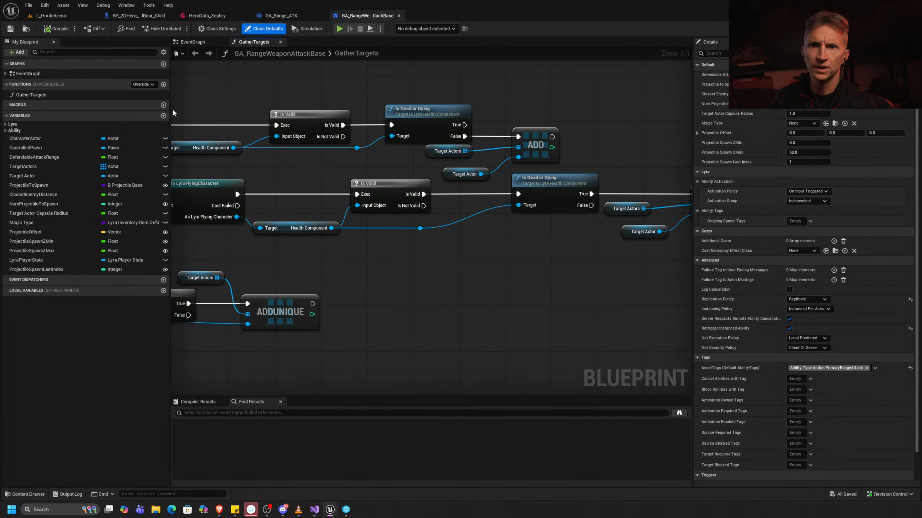
click(5, 74)
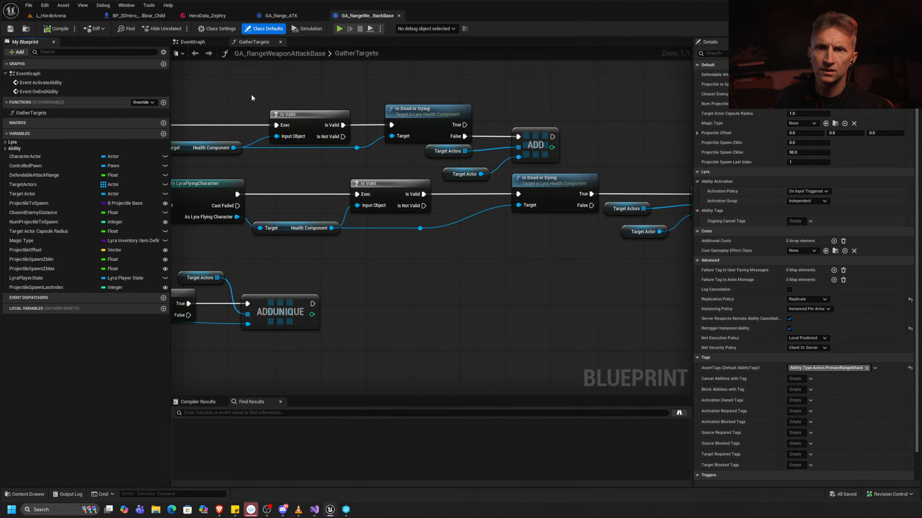
scroll(425, 190, down, 12)
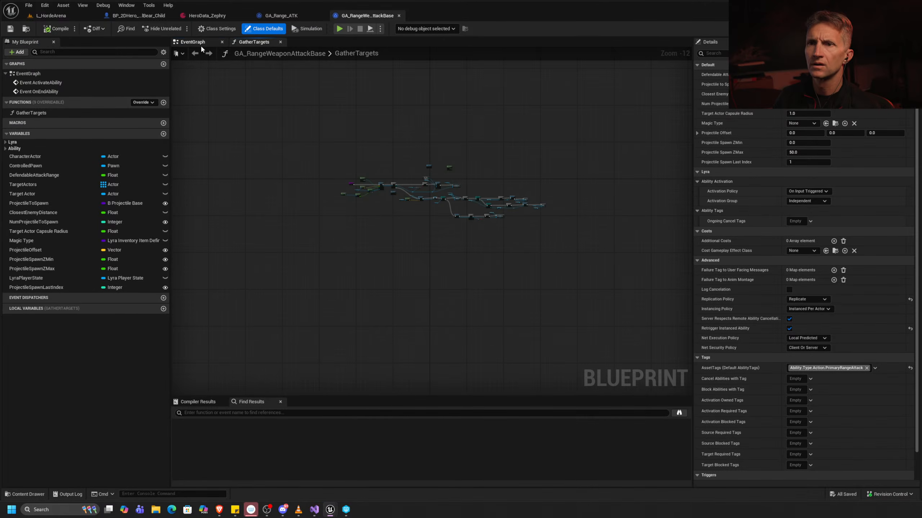
Examine GA_RangeWeaponAttackBase's EventGraph from the Magic Type setup through target gathering to the projectile For Loop.
click(202, 43)
scroll(486, 182, down, 10)
right_drag(489, 192, 408, 194)
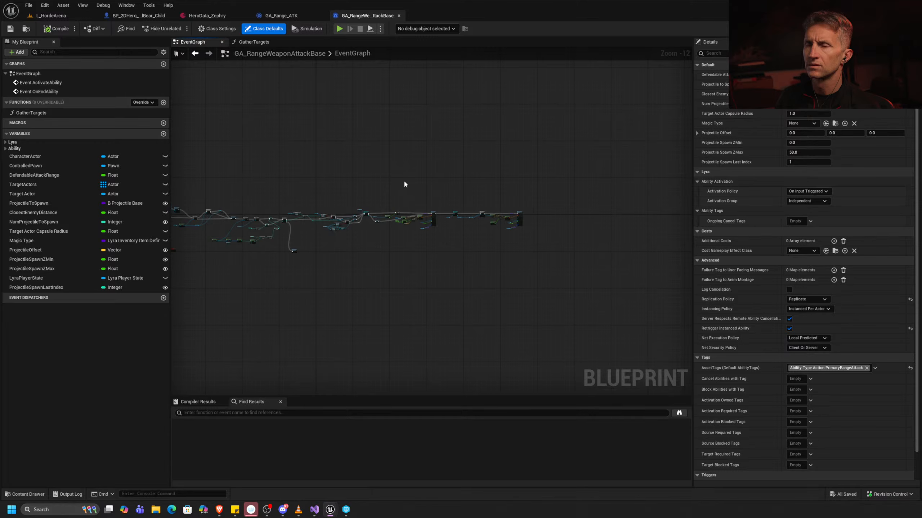
right_drag(418, 185, 496, 253)
scroll(529, 203, up, 13)
right_drag(581, 258, 178, 275)
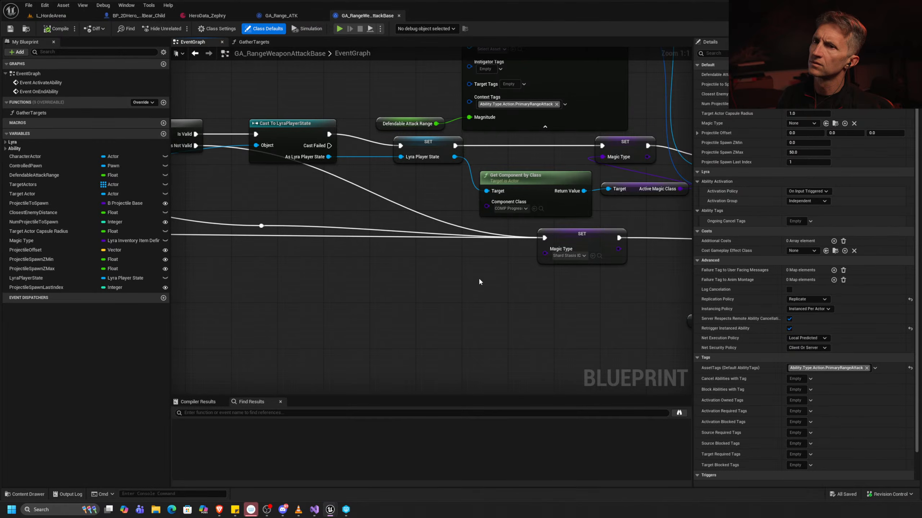
right_drag(498, 251, 246, 366)
right_drag(589, 255, 228, 174)
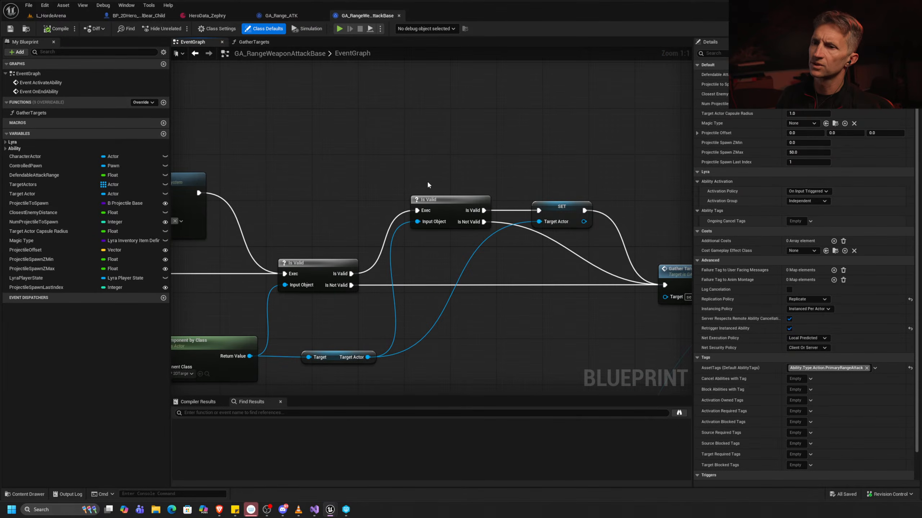
right_drag(628, 289, 253, 236)
right_drag(573, 279, 261, 239)
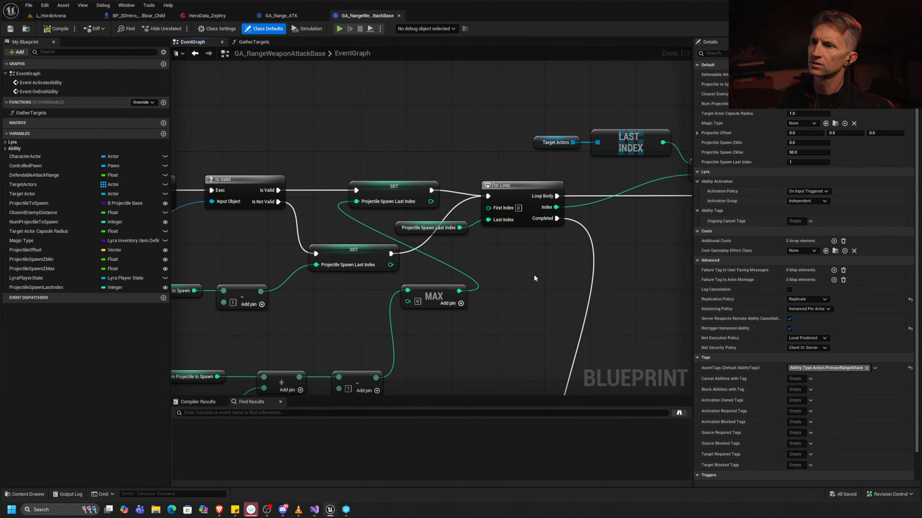
right_drag(622, 263, 332, 243)
Inspect the For Each Loop section over registered duplicates, checking how its SpawnActor node receives the transform, target and Magic Type.
scroll(428, 277, down, 6)
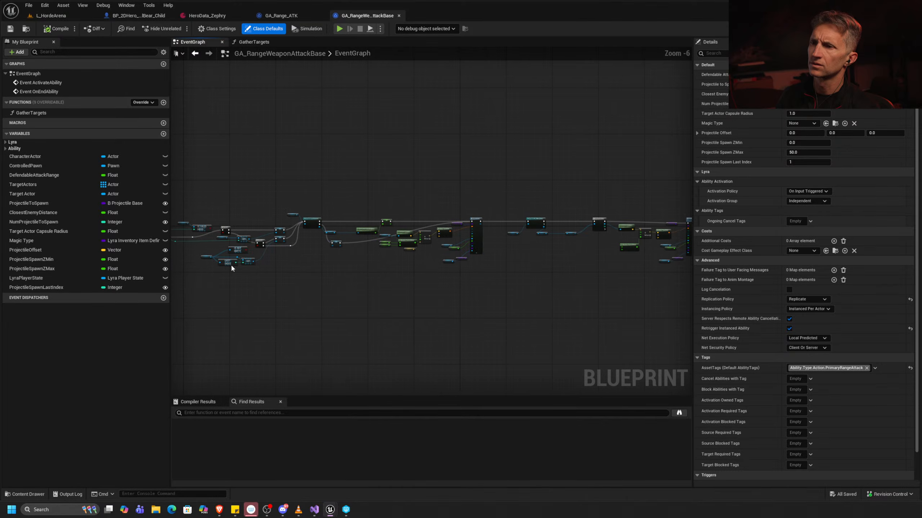
scroll(568, 254, up, 6)
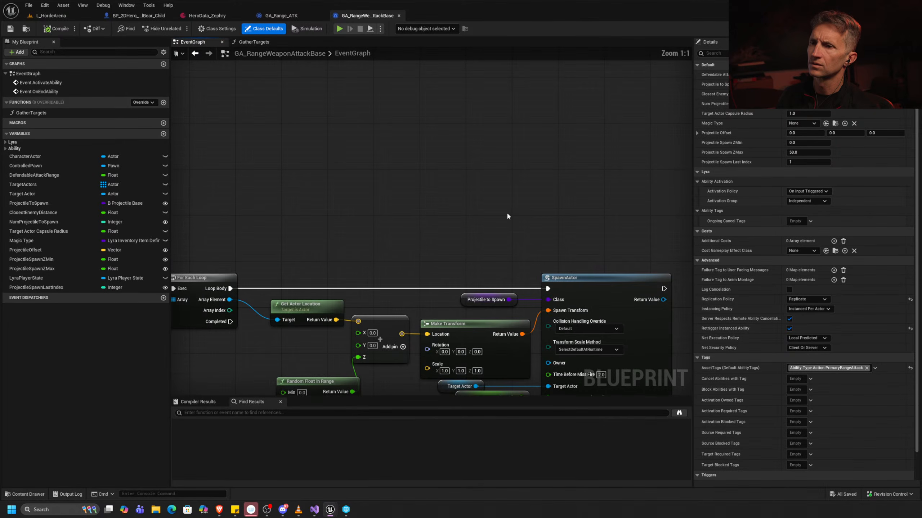
right_drag(531, 257, 543, 191)
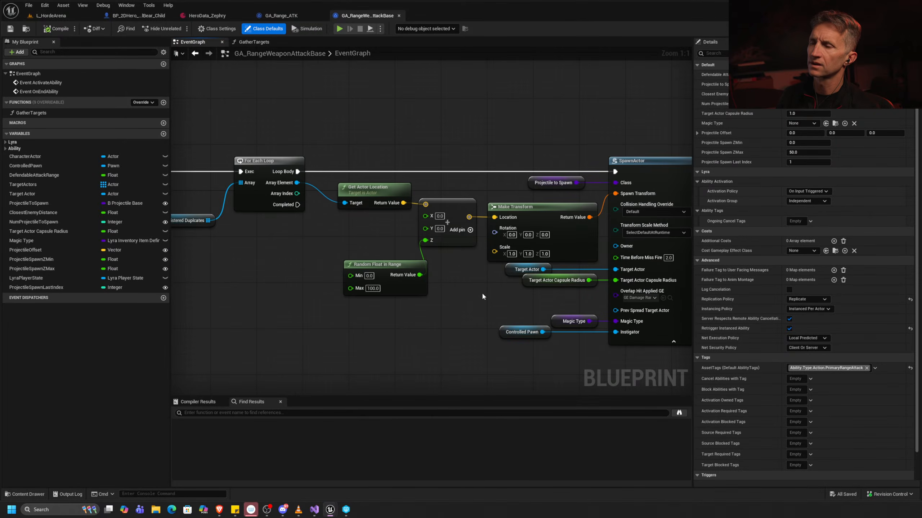
right_drag(482, 293, 357, 272)
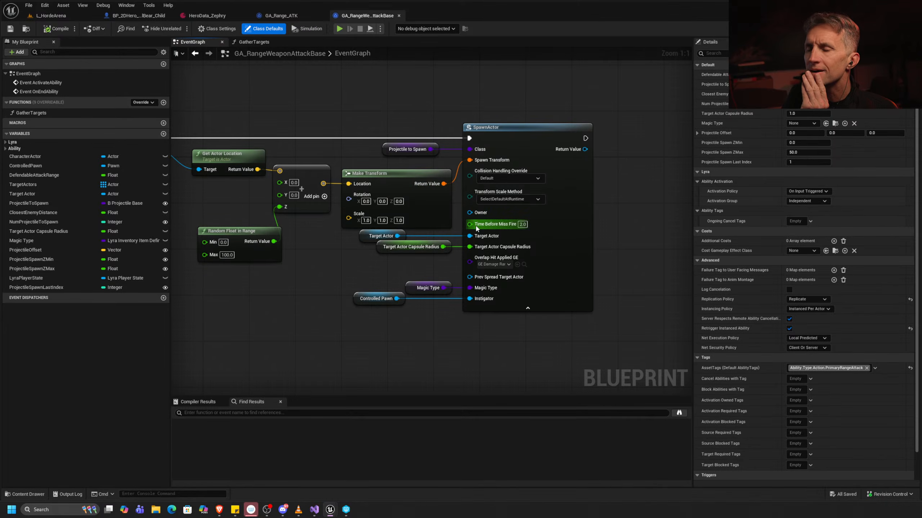
click(428, 287)
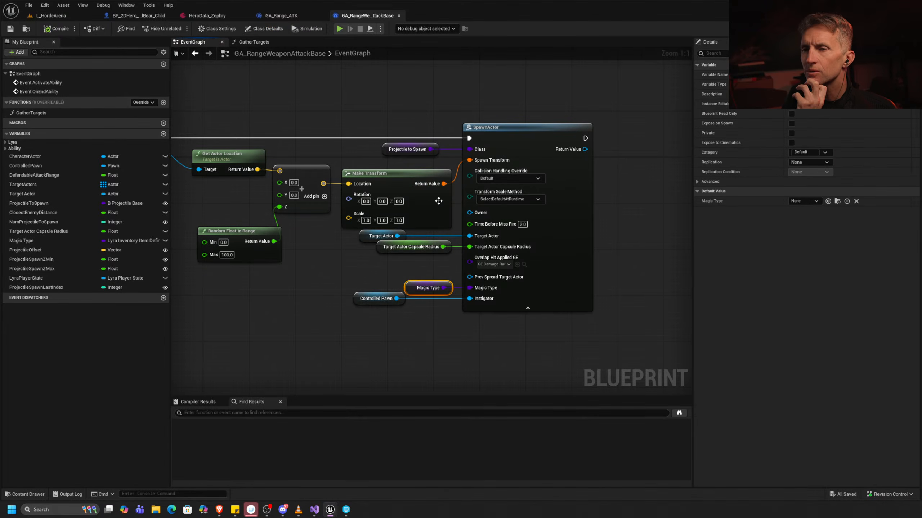
right_drag(321, 153, 526, 145)
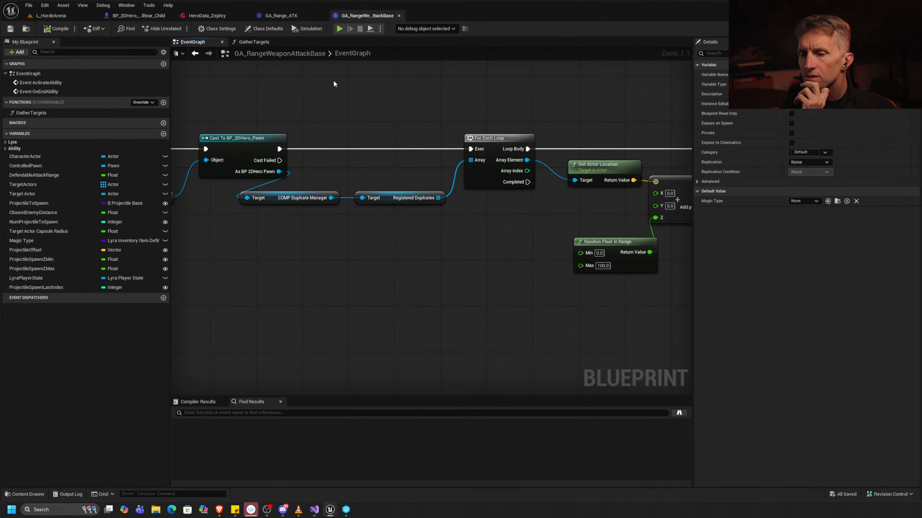
Find GA_Range_ATK's Projectile to Spawn class in the Weapons > Projectile folder and open the B_ProjectileBase blueprint there.
click(281, 16)
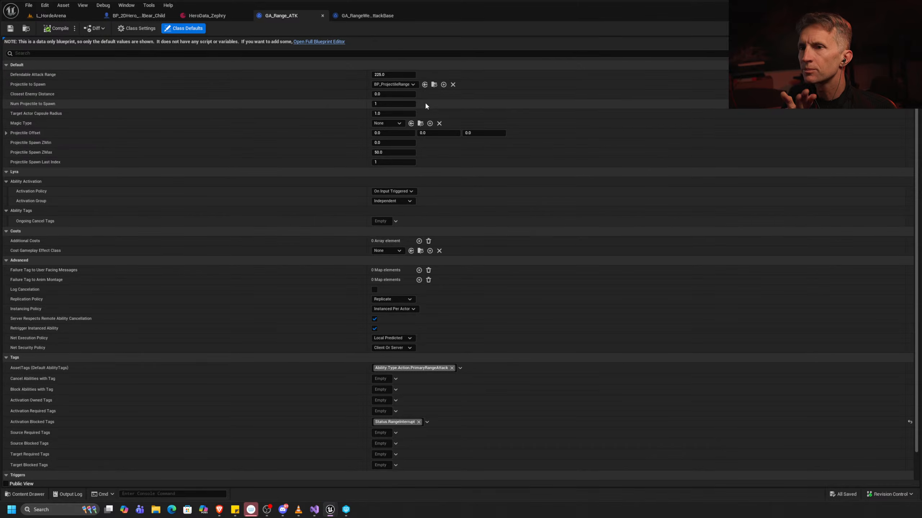
click(434, 84)
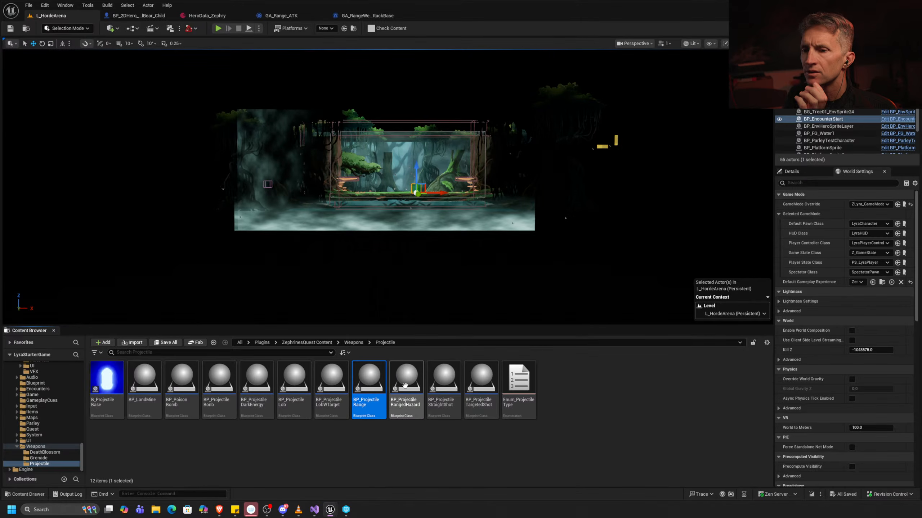
click(113, 378)
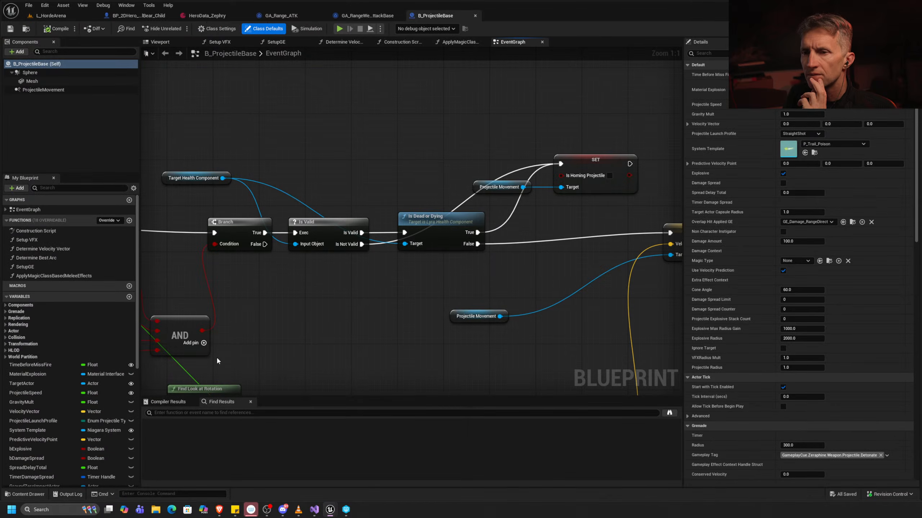
Review the events and functions of B_ProjectileBase and open its ApplyMagicClassBasedMeleeEffects function.
click(13, 211)
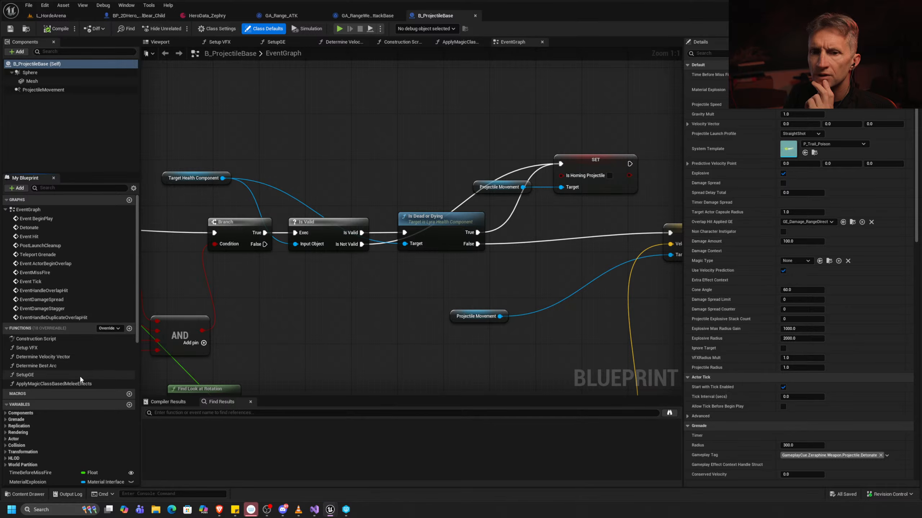
click(68, 385)
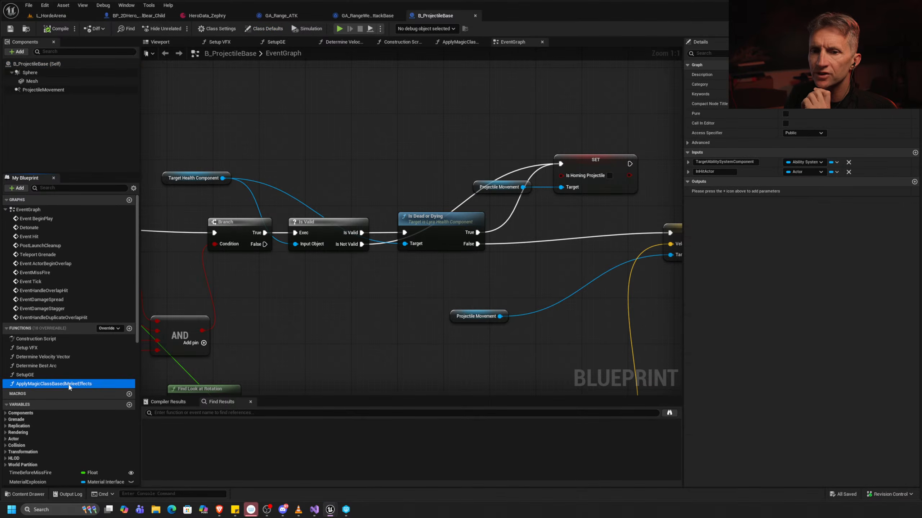
click(71, 387)
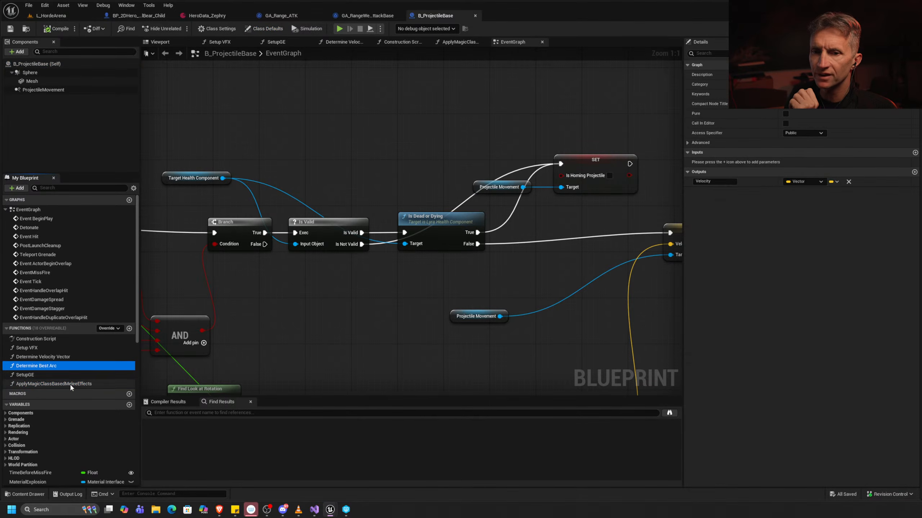
double_click(70, 383)
Survey the magic-class sections of the ApplyMagicClassBasedMeleeEffects graph, including the Stasis section and its tier switch.
scroll(429, 217, down, 10)
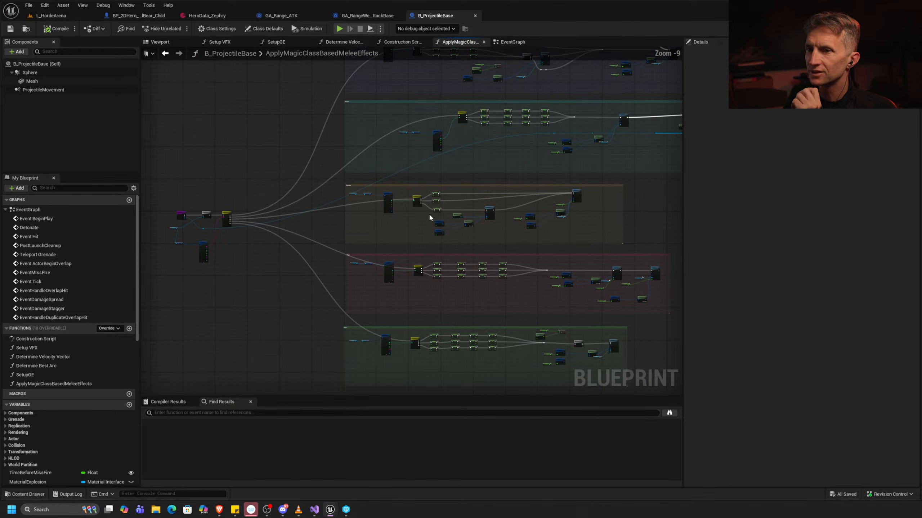
right_drag(378, 128, 402, 223)
scroll(390, 155, up, 10)
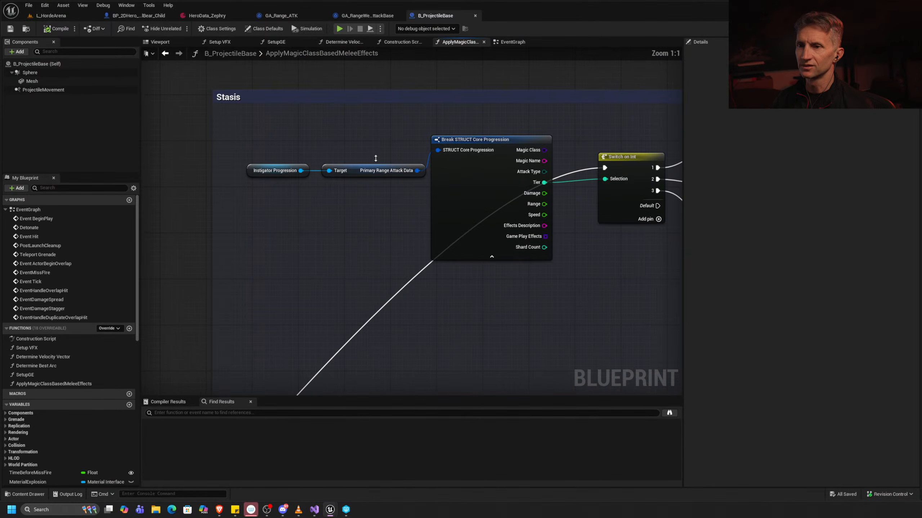
scroll(375, 159, down, 1)
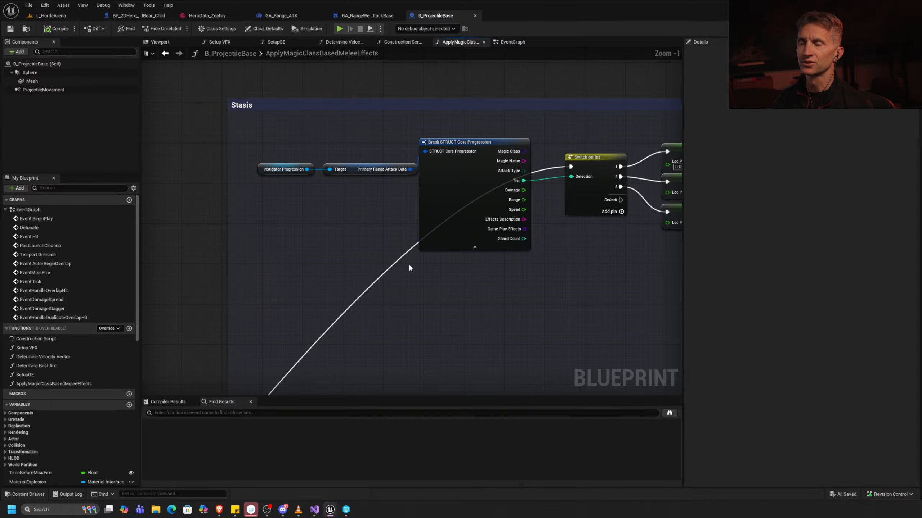
scroll(409, 267, down, 3)
right_drag(410, 267, 418, 160)
scroll(417, 160, down, 3)
scroll(406, 226, up, 6)
Trace the teal magic-class section from its tier values through Setup GE and the chance Branch to Make Outgoing Spec.
right_drag(479, 232, 188, 185)
right_drag(483, 189, 142, 206)
right_drag(552, 230, 373, 239)
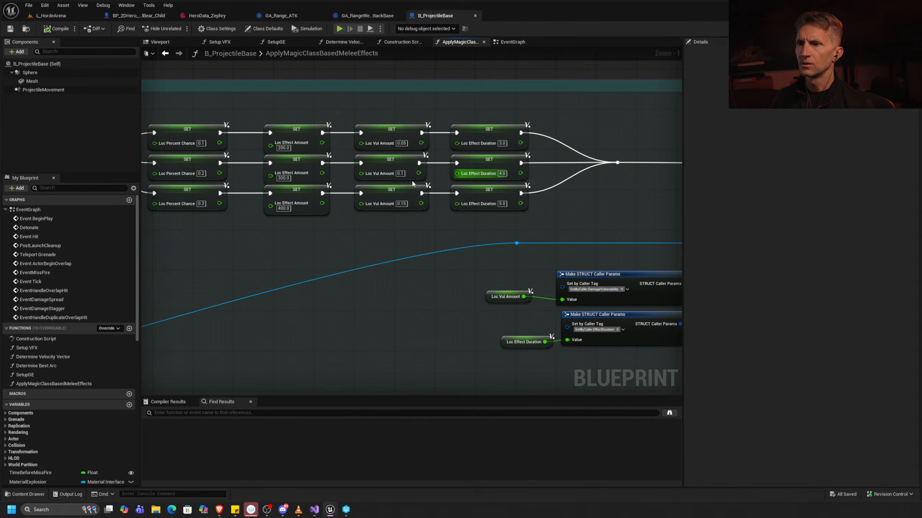
right_drag(651, 229, 324, 195)
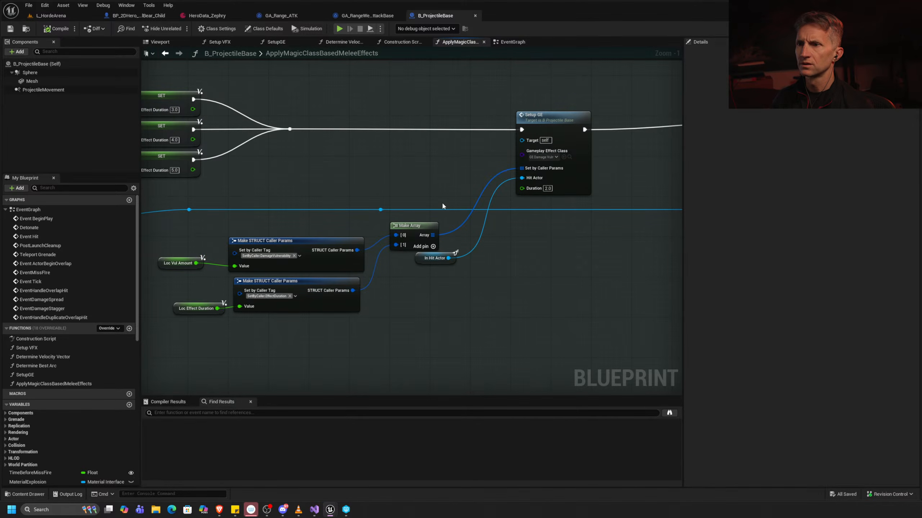
right_drag(508, 267, 148, 256)
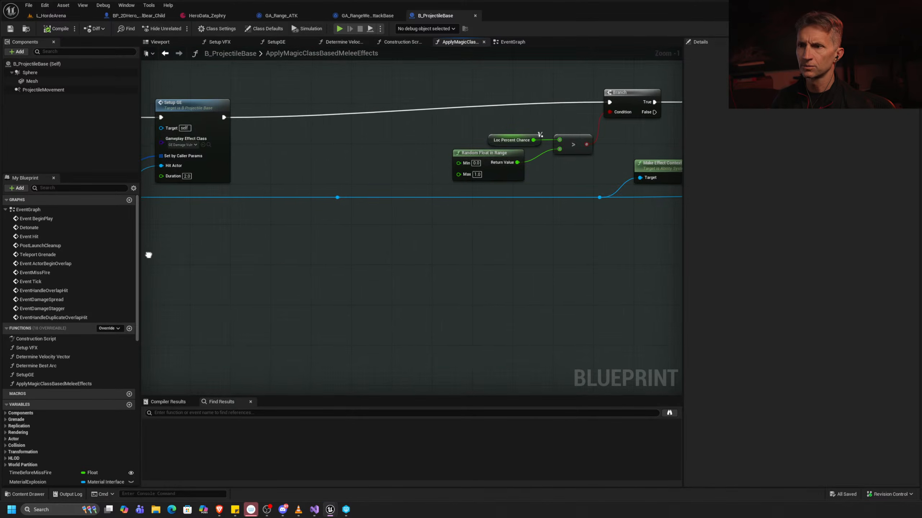
right_drag(518, 216, 262, 262)
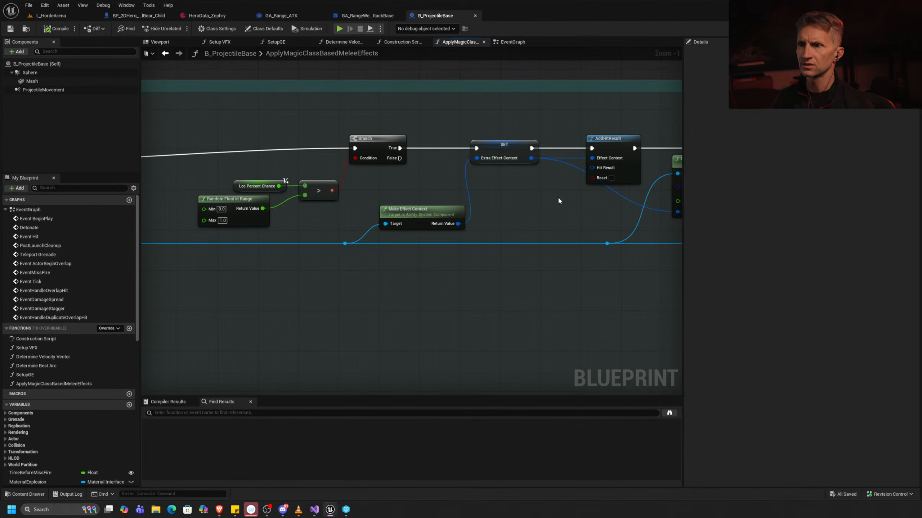
right_drag(558, 201, 344, 212)
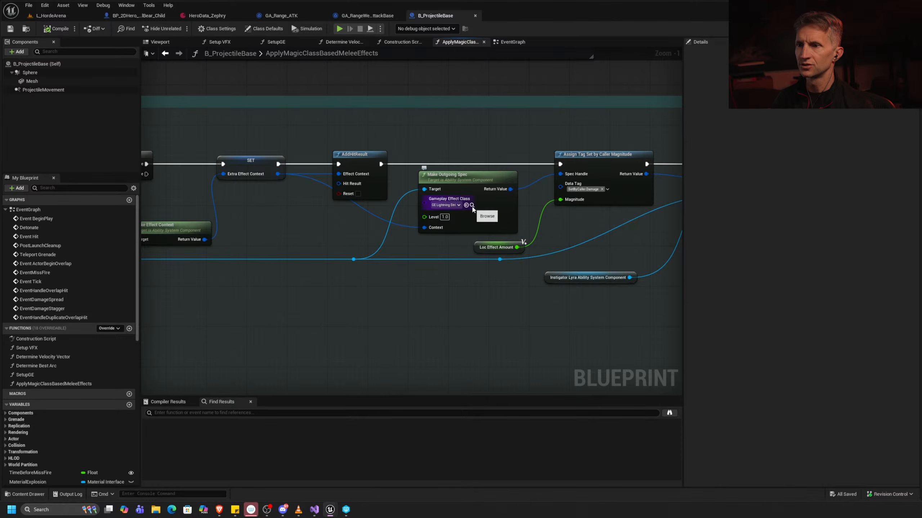
Locate and open the GE_LightningStrike_Damage effect used by Make Outgoing Spec, and dock its editor with the other open assets.
click(471, 205)
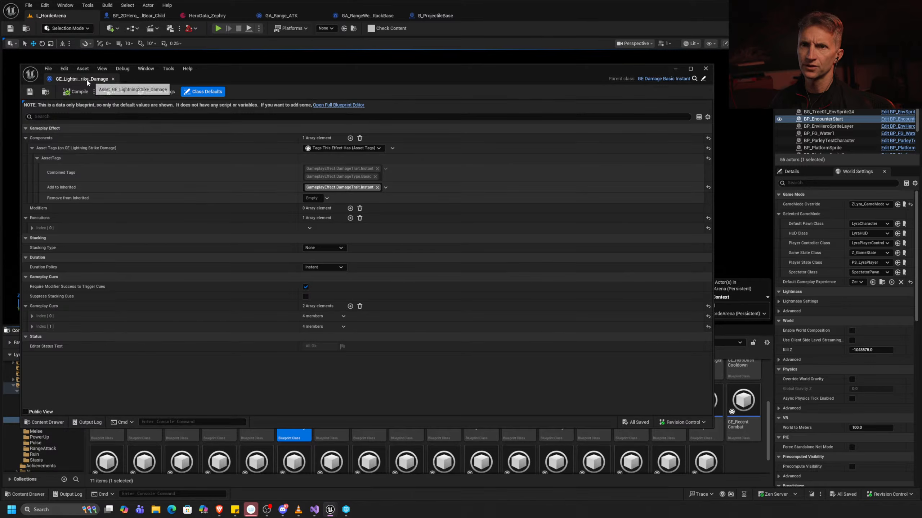
drag(81, 78, 490, 15)
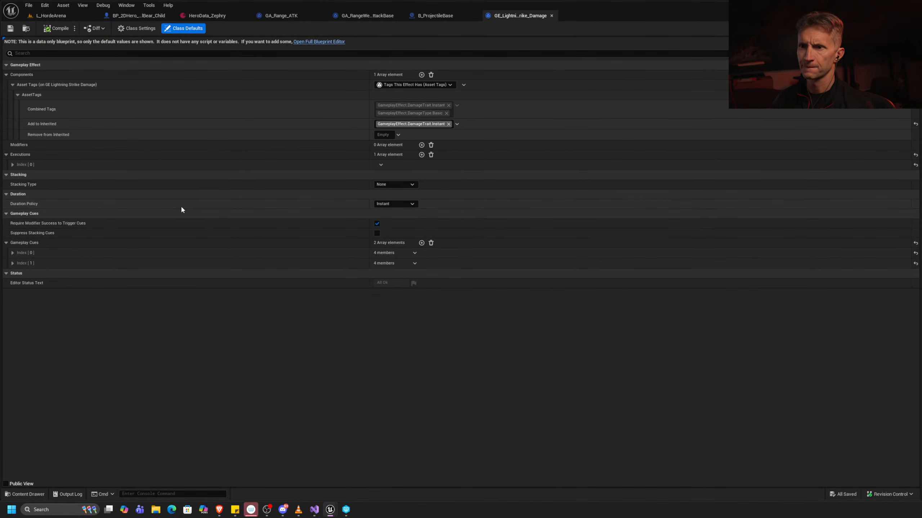
Expand both Gameplay Cues entries, look up the LightningStrike cue tag's references, and open GCN_LightningStrike's On Burst function.
click(12, 253)
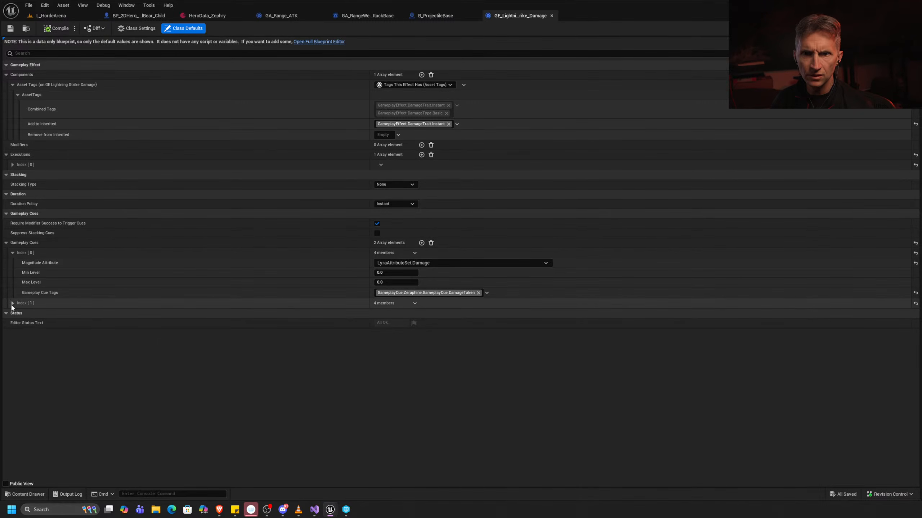
click(13, 303)
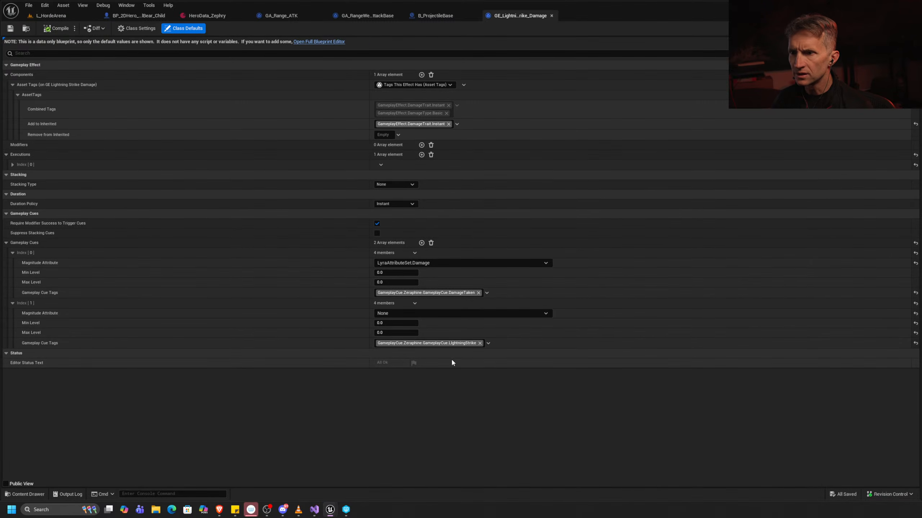
right_click(454, 344)
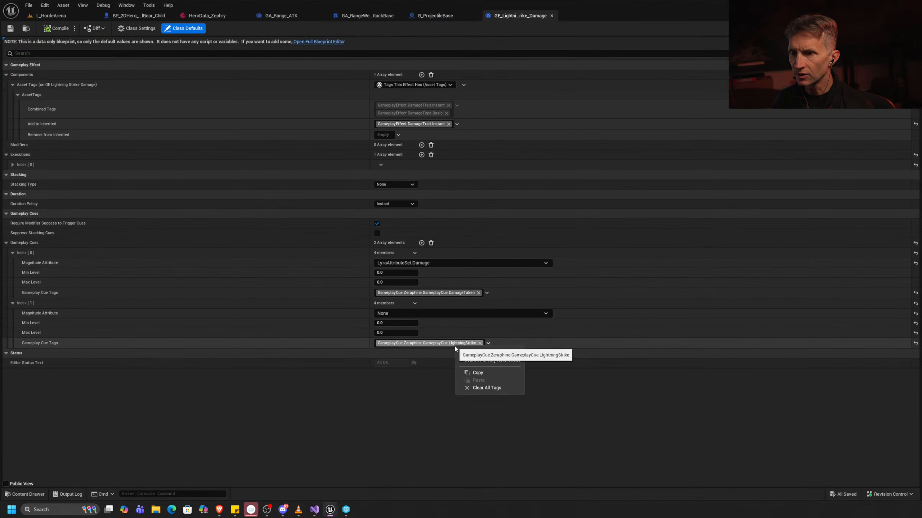
click(506, 361)
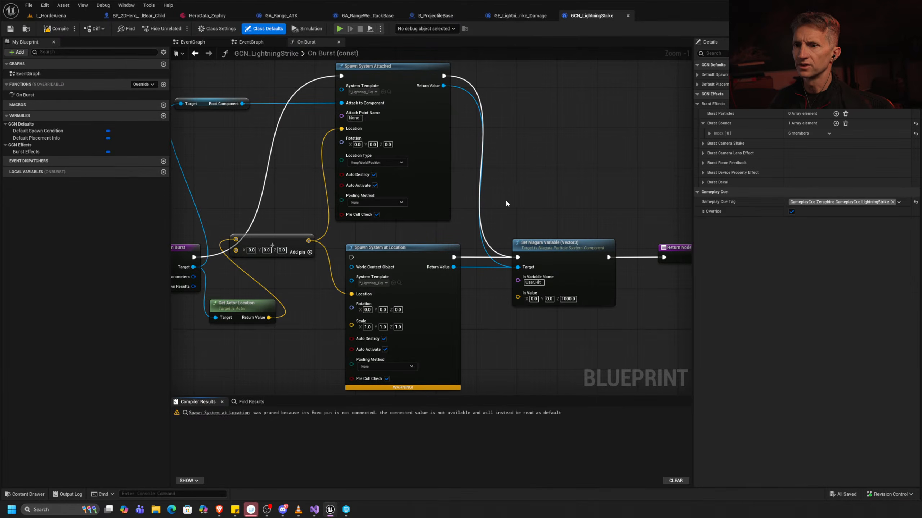
Inspect the lightning Niagara system spawned in GCN_LightningStrike's On Burst, and return to the L_HordeArena level with a closer view of the arena.
scroll(526, 187, up, 1)
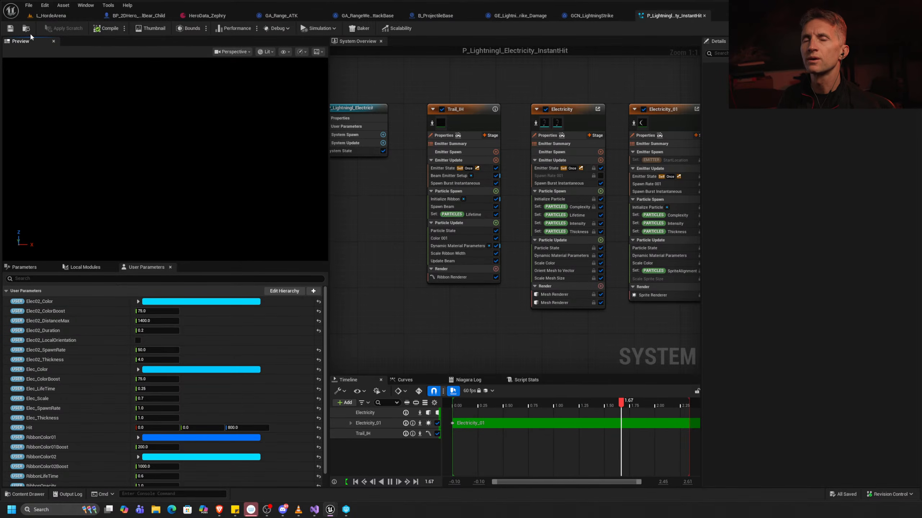
click(56, 16)
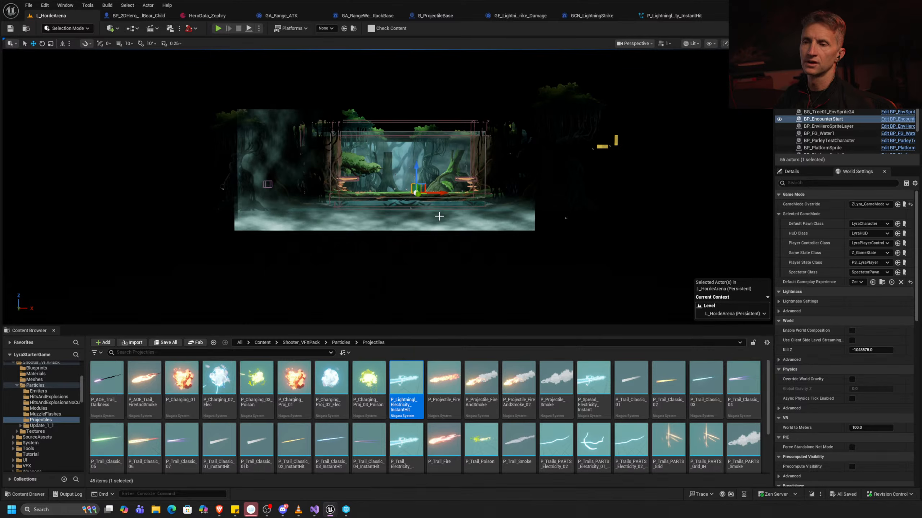
right_drag(439, 216, 449, 199)
key(w)
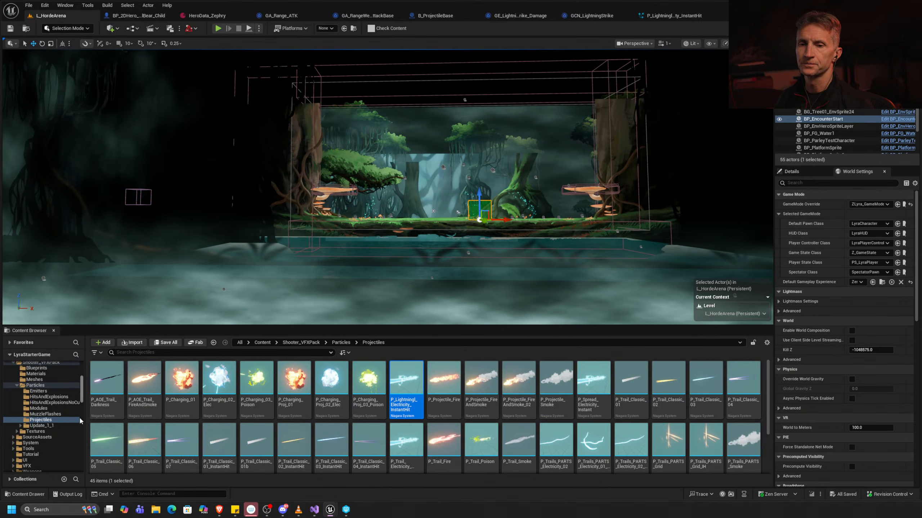
Browse the HitsAndExplosions particle effects and the ZephrinesQuest character and environment folders, expanding Env's Swamp folder, for an existing hazard asset.
click(73, 397)
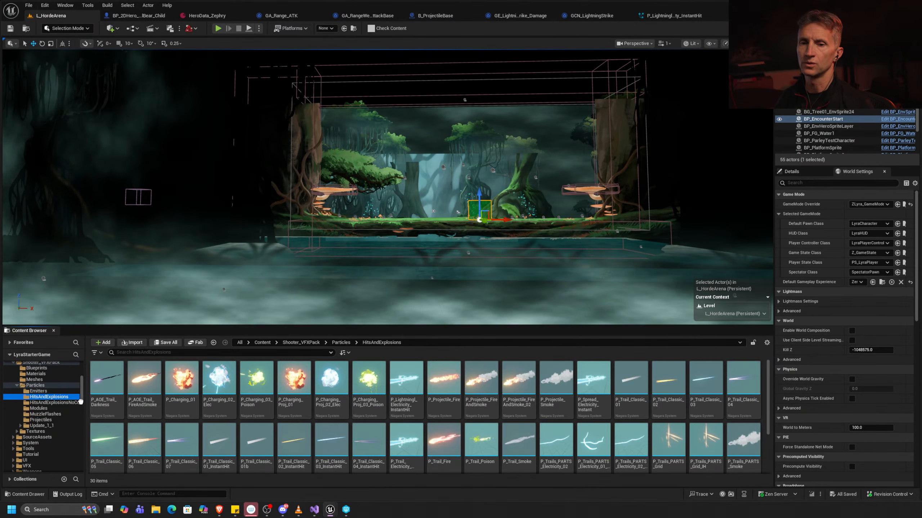
drag(83, 400, 89, 431)
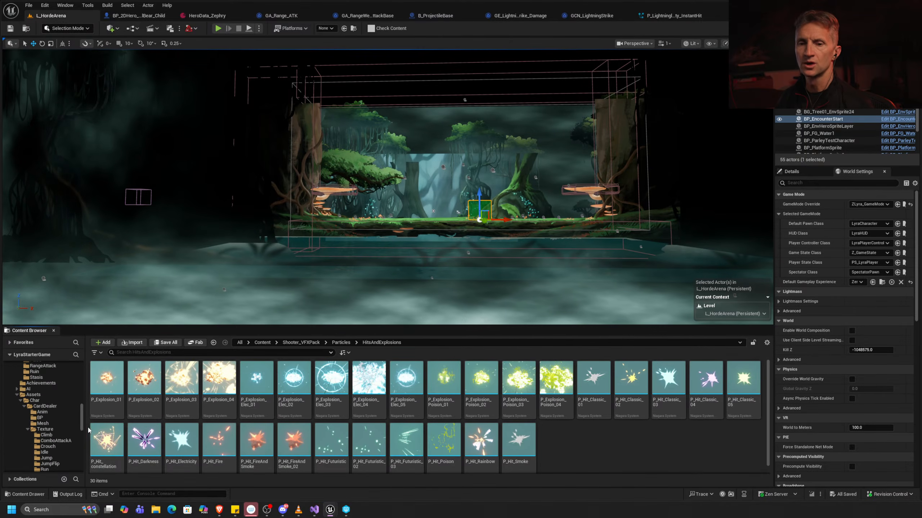
scroll(43, 395, down, 4)
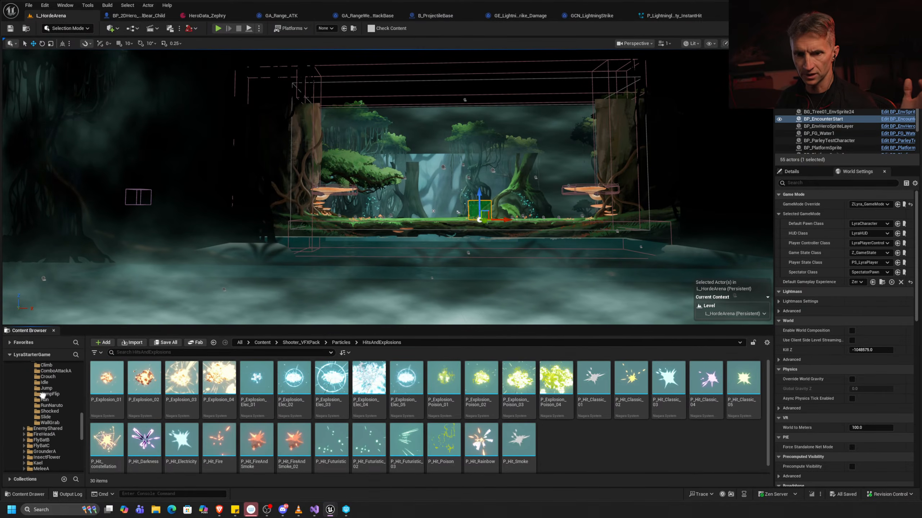
scroll(42, 395, down, 5)
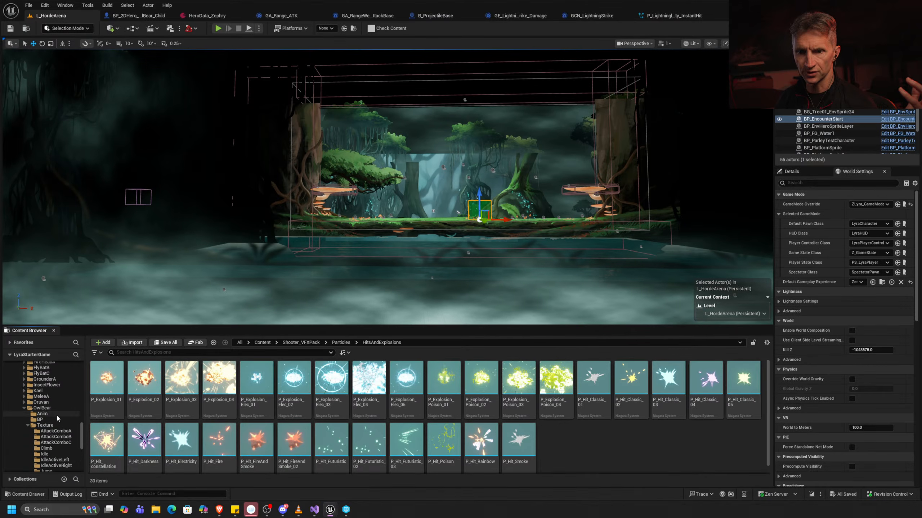
scroll(57, 418, down, 5)
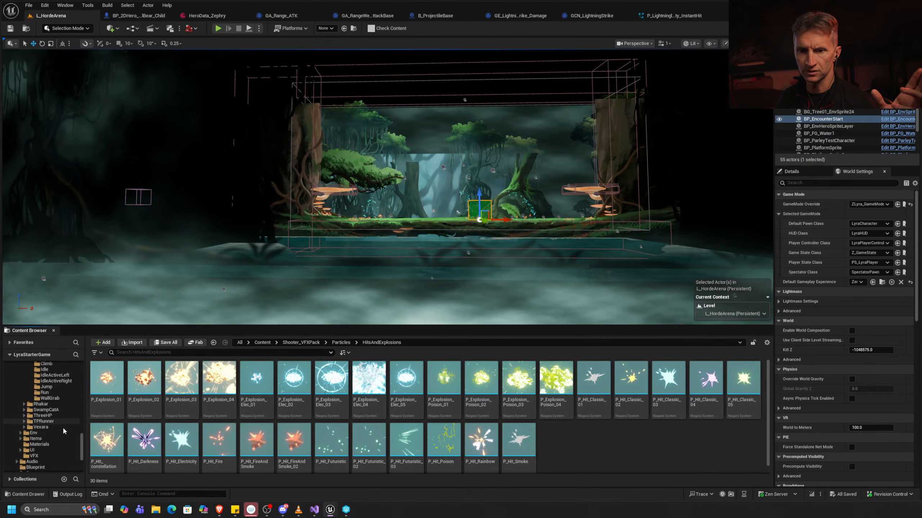
scroll(62, 450, down, 3)
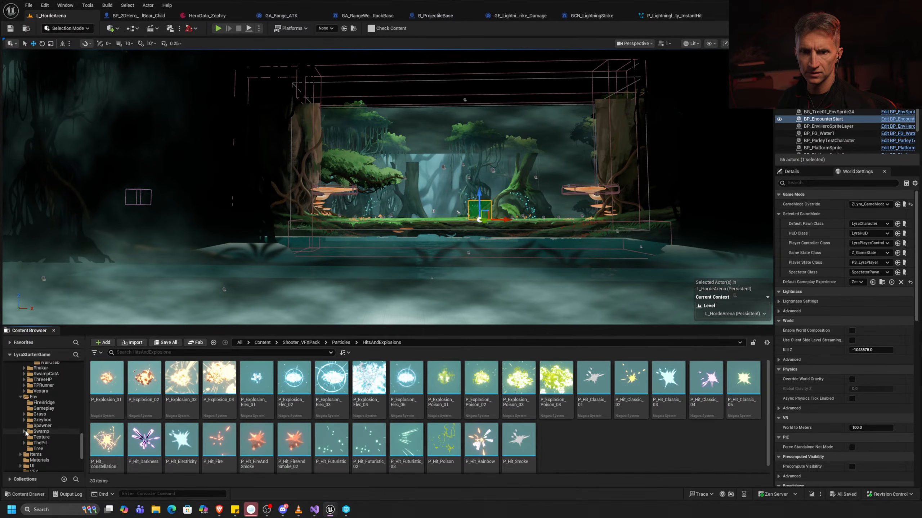
click(24, 431)
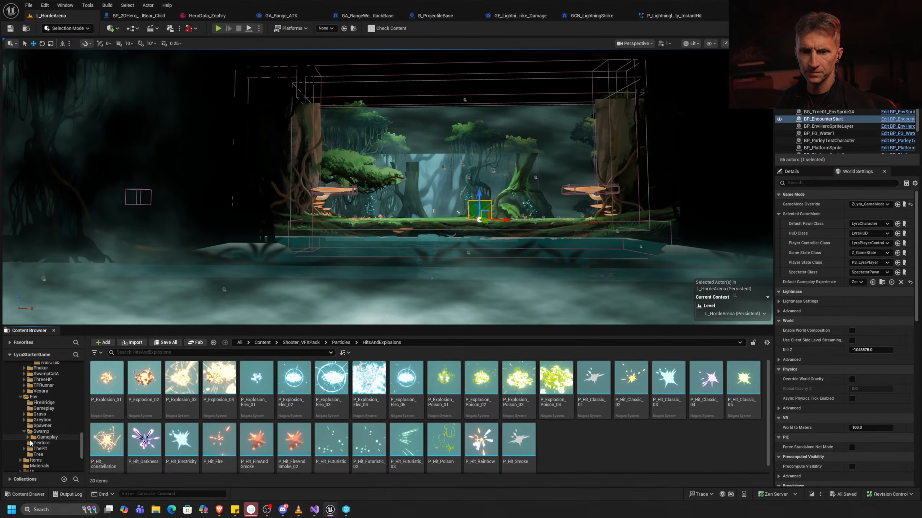
scroll(61, 411, up, 10)
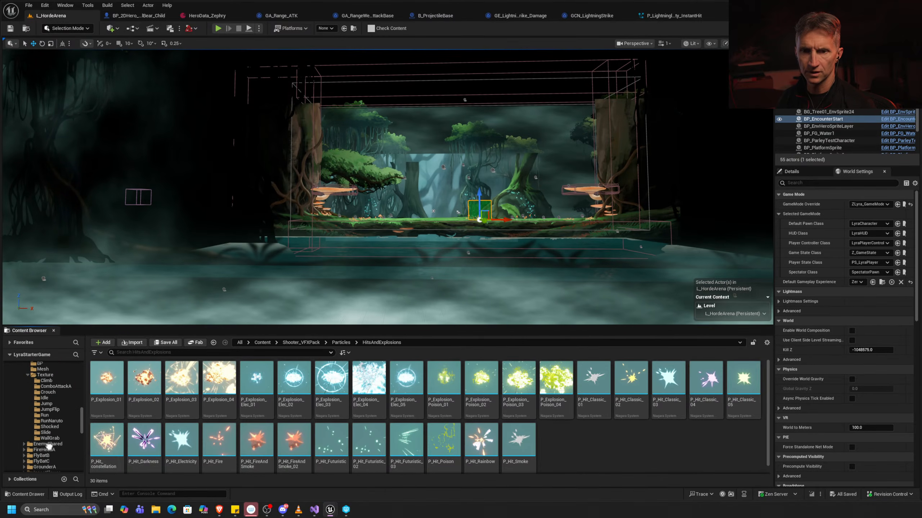
scroll(60, 406, up, 5)
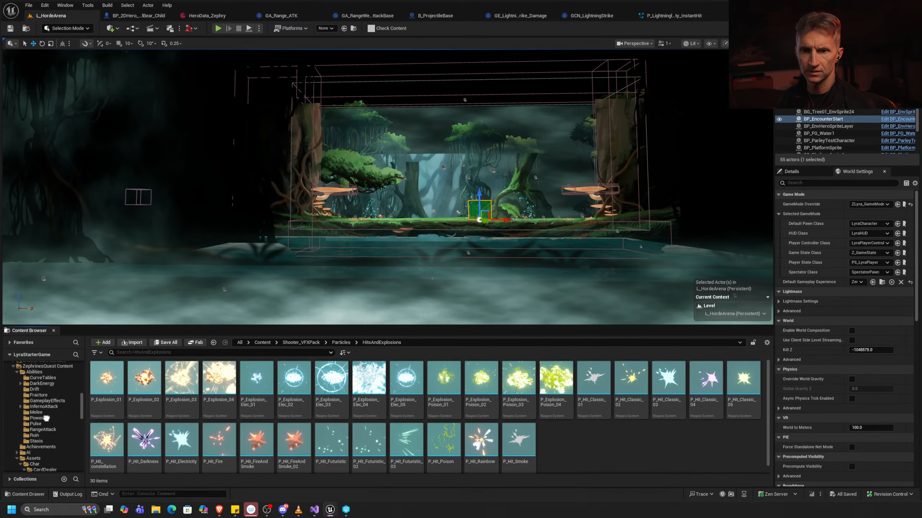
Search ZephrinesQuest Content for "hazar" and locate BP_RangedHazard in its Env/Gameplay folder.
click(62, 389)
click(243, 355)
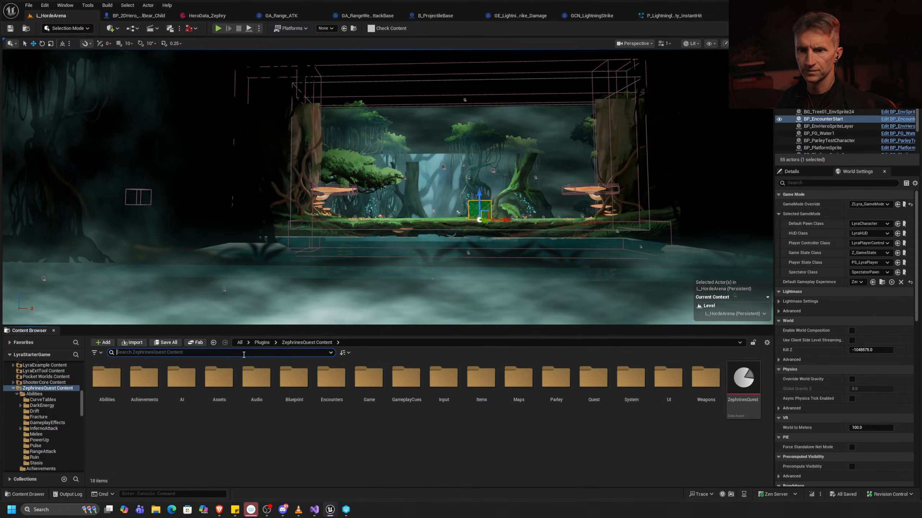
text(hazar)
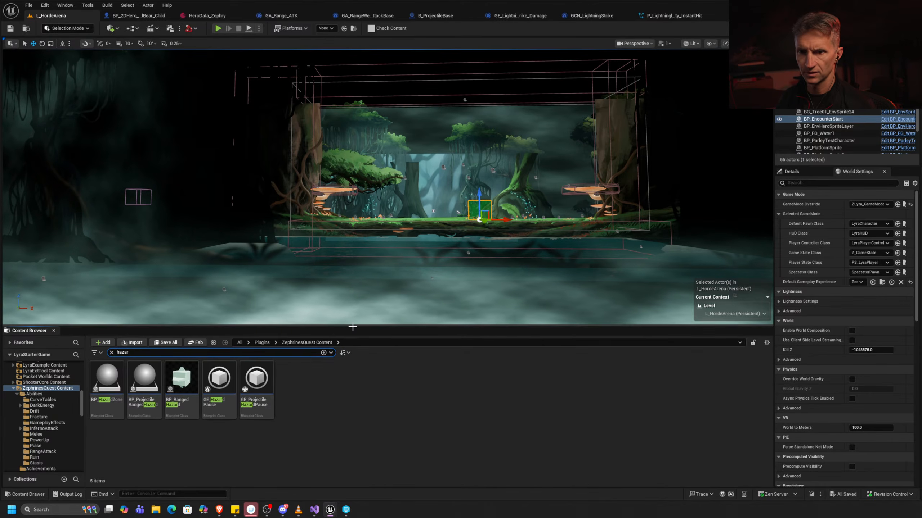
click(369, 404)
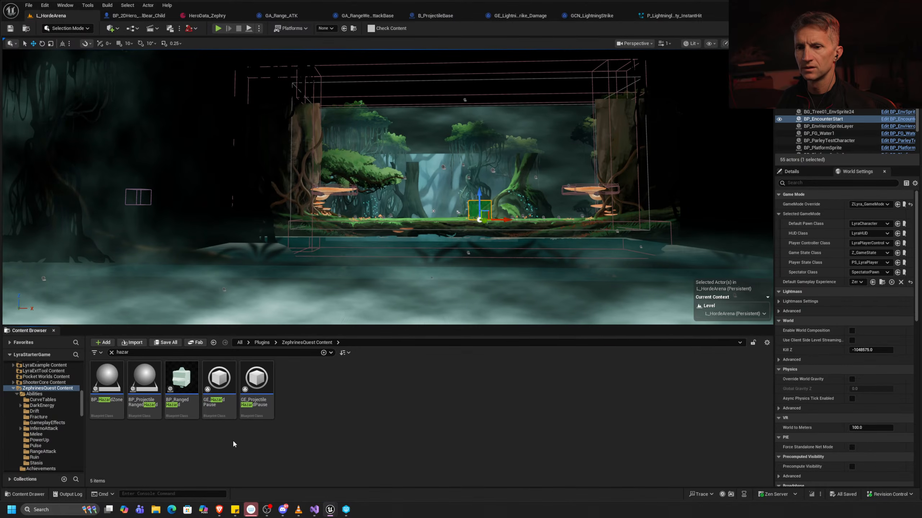
click(182, 385)
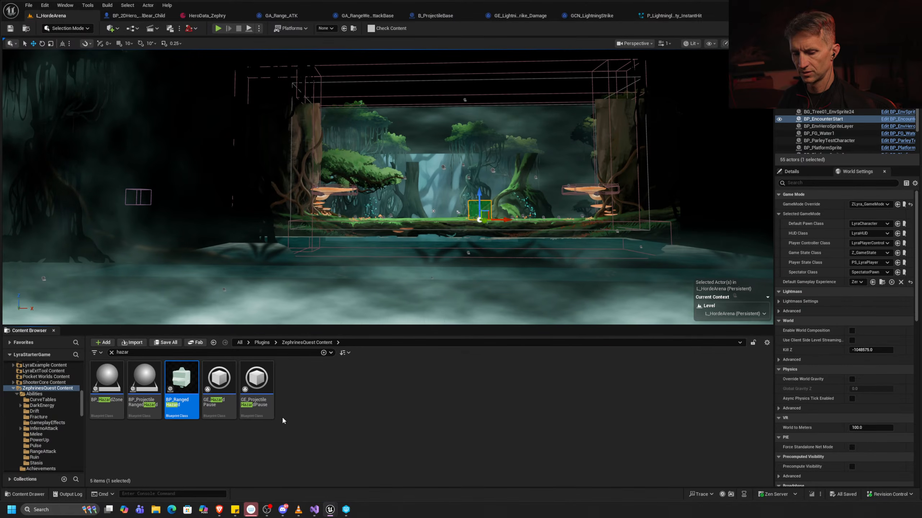
key(ctrl+b)
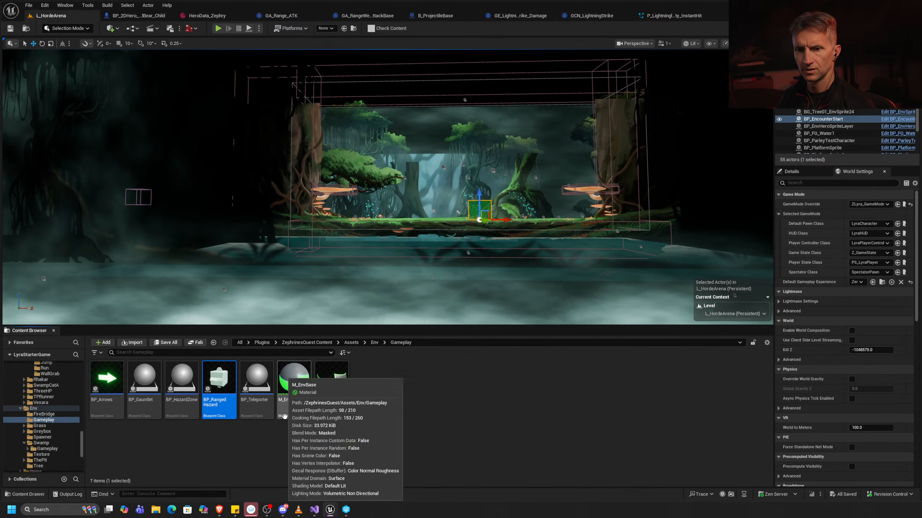
click(54, 421)
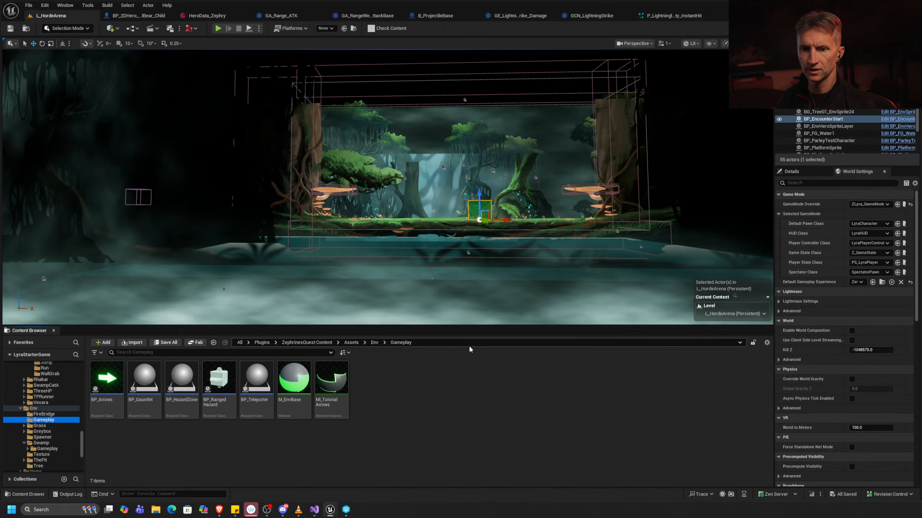
Open BP_RangedHazard to check how its event graph spawns the projectile, and return to the L_HordeArena level.
click(225, 394)
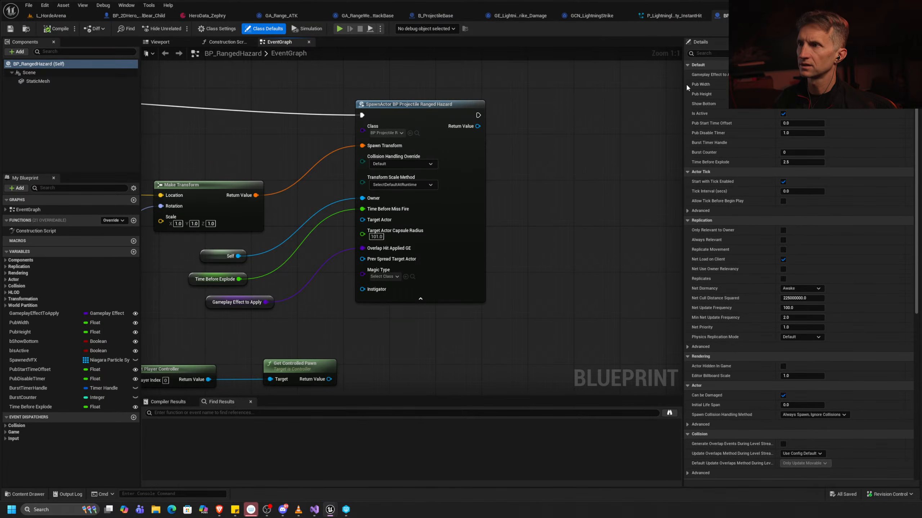
click(780, 16)
click(67, 18)
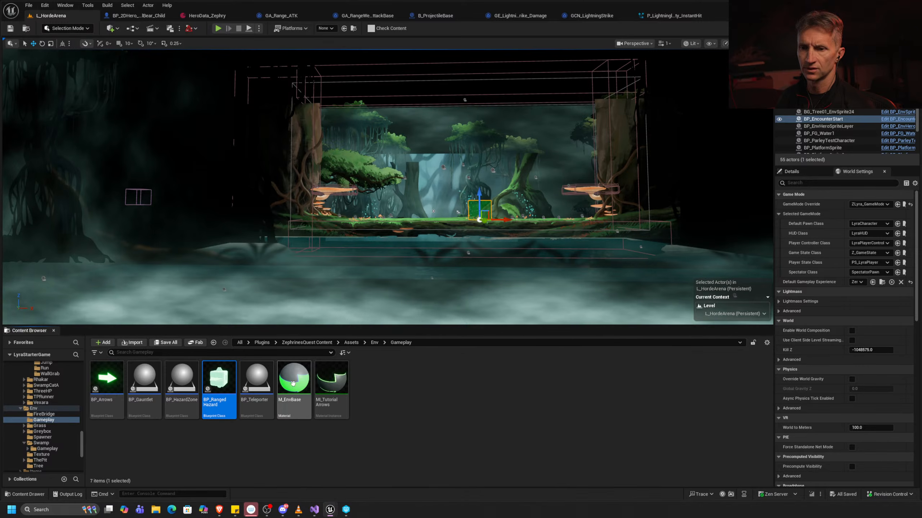
Duplicate BP_RangedHazard as BP_HazardBase and open the copy's event graph.
key(ctrl+d)
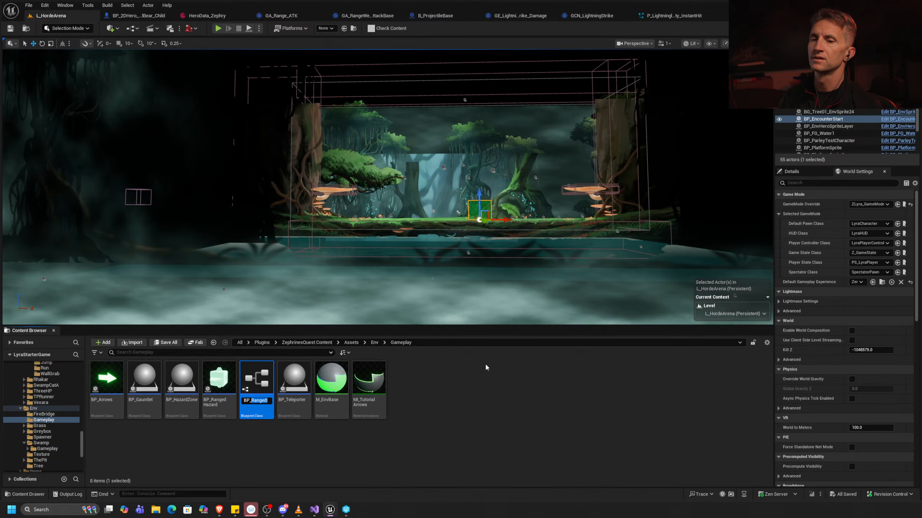
text(Haz)
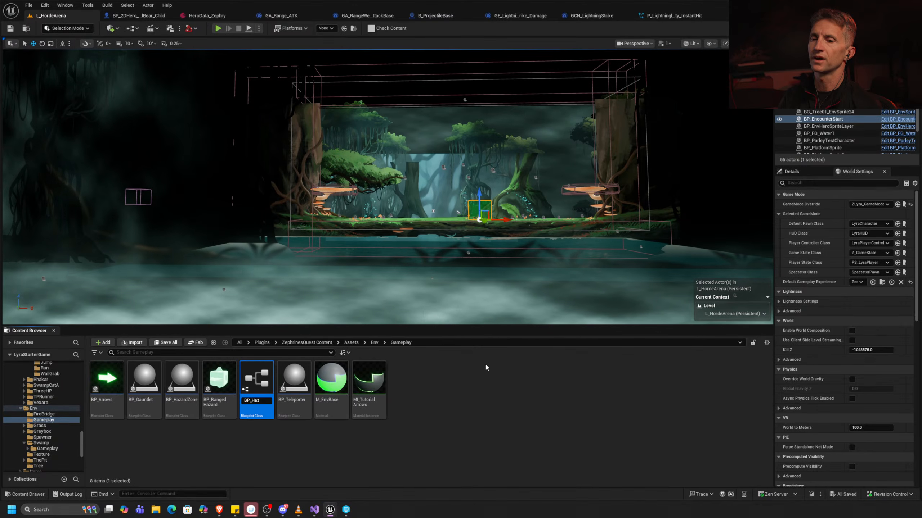
text(ard)
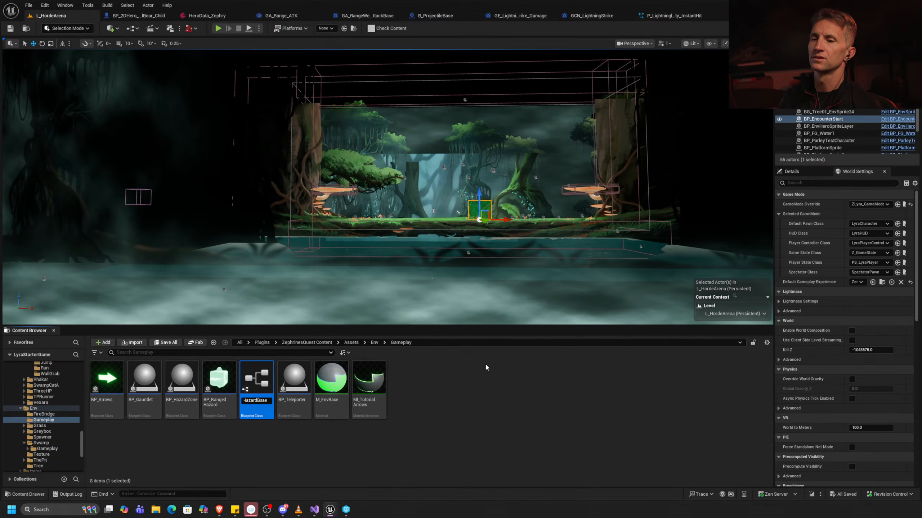
text(Base)
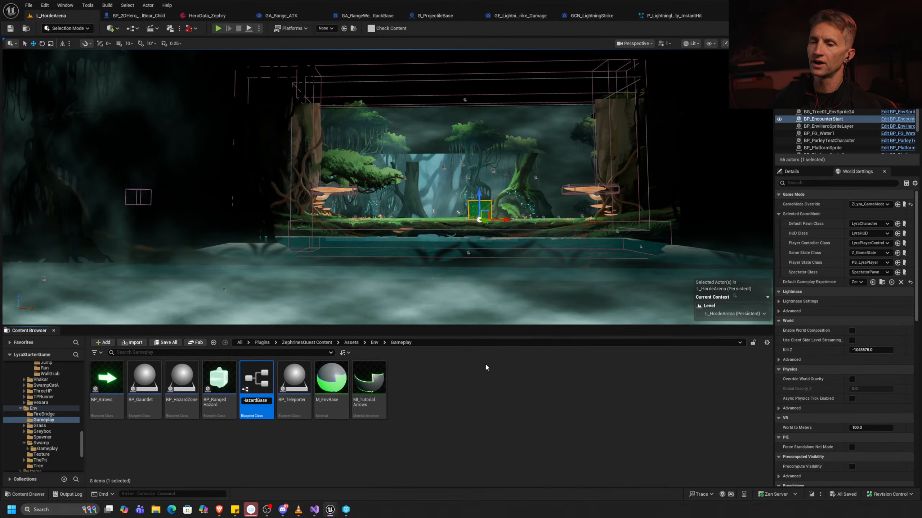
key(Return)
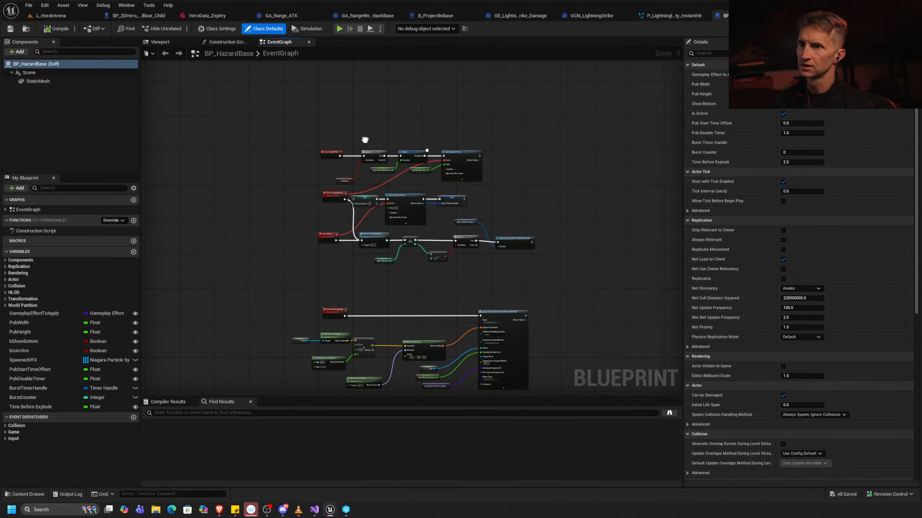
Examine BP_HazardBase's BeginPlay, toggle and burst event chains, including both Set Timer by Event nodes and the burst counter check.
scroll(524, 178, up, 5)
right_drag(431, 265, 408, 268)
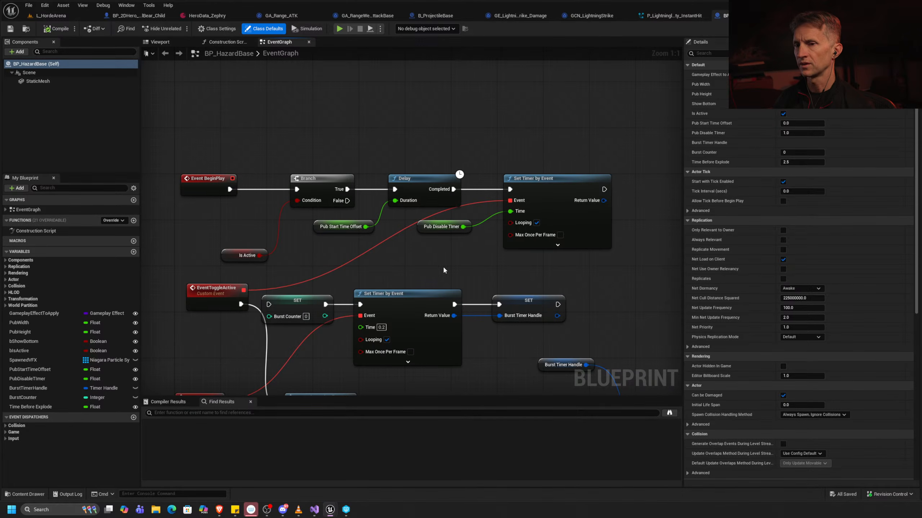
right_drag(444, 270, 445, 202)
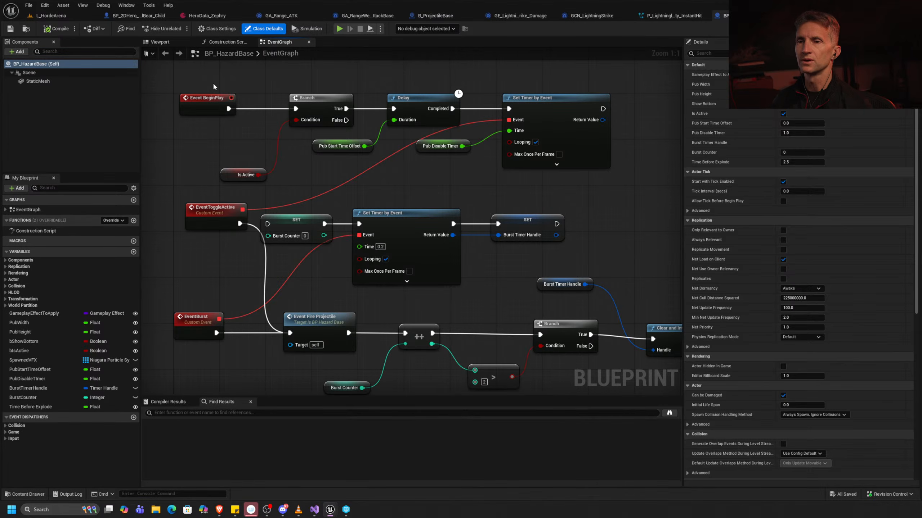
drag(562, 73, 531, 128)
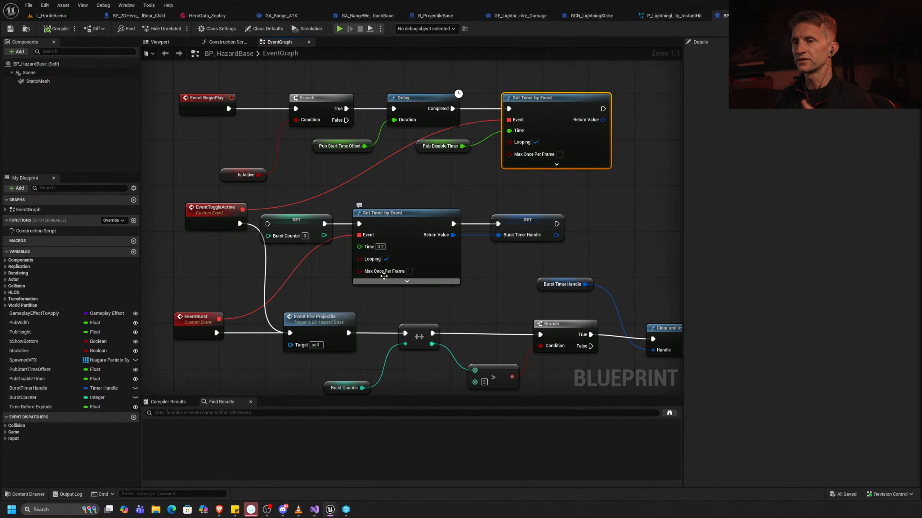
right_drag(596, 264, 455, 256)
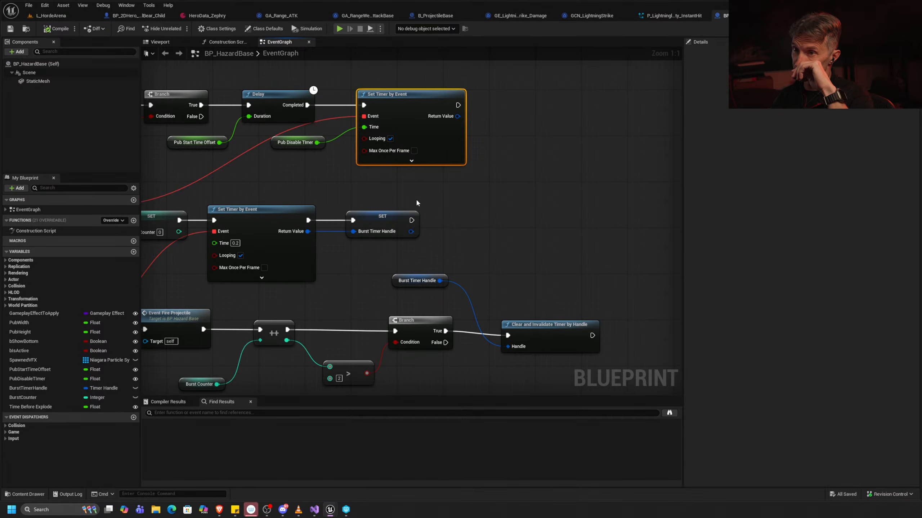
right_drag(311, 295, 360, 233)
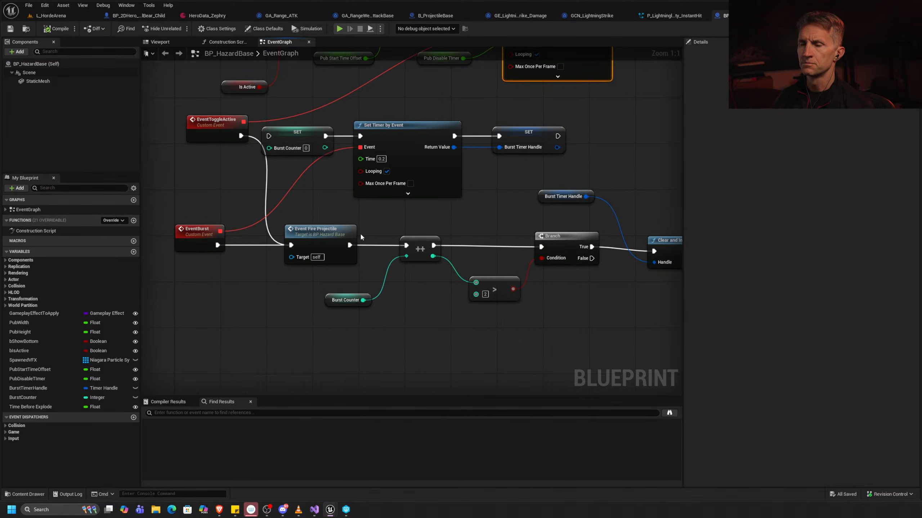
Rename BP_HazardBase's EventFireProjectile custom event to EventTriggerHazard.
click(325, 233)
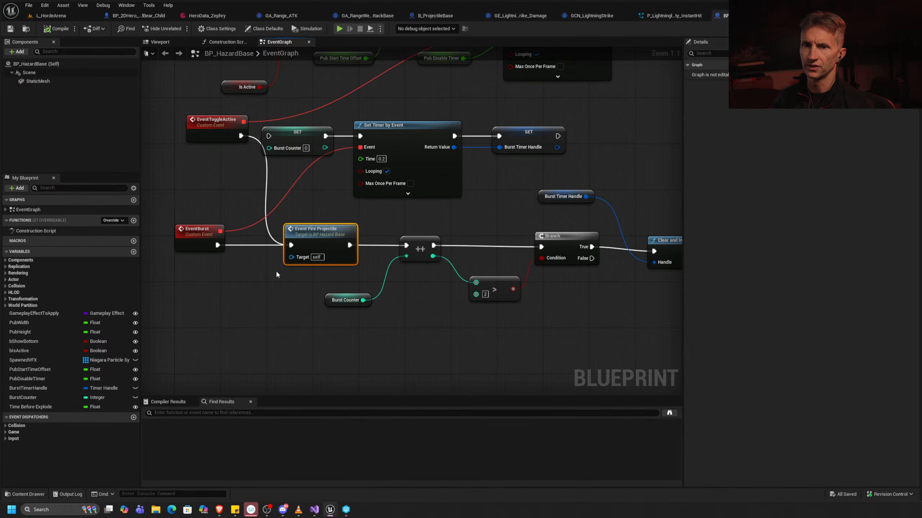
click(6, 210)
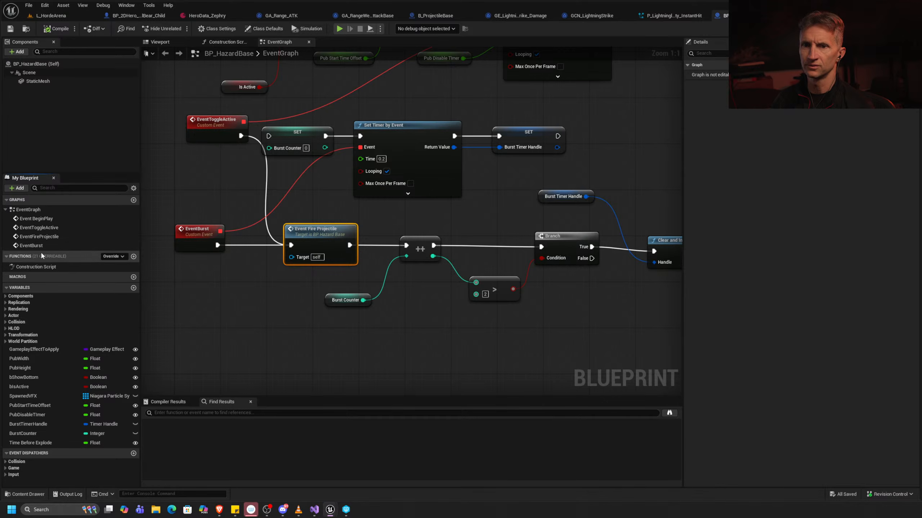
click(40, 237)
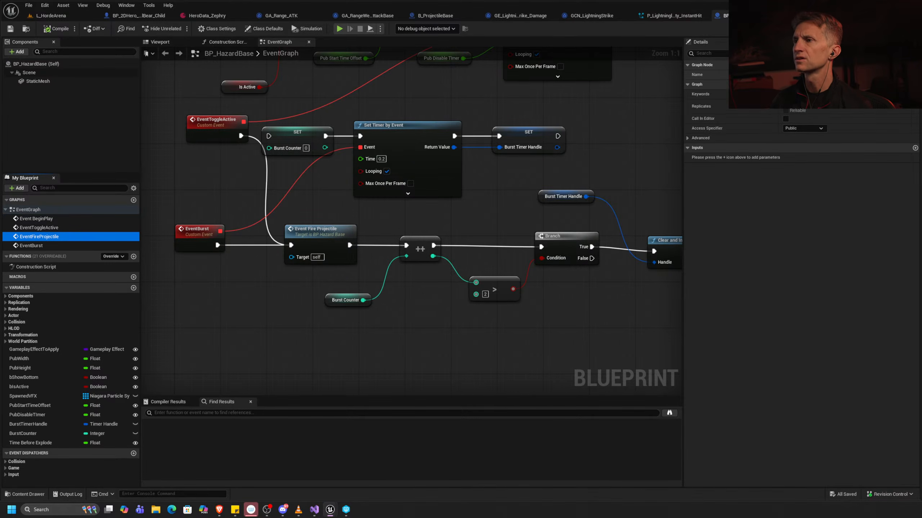
click(809, 74)
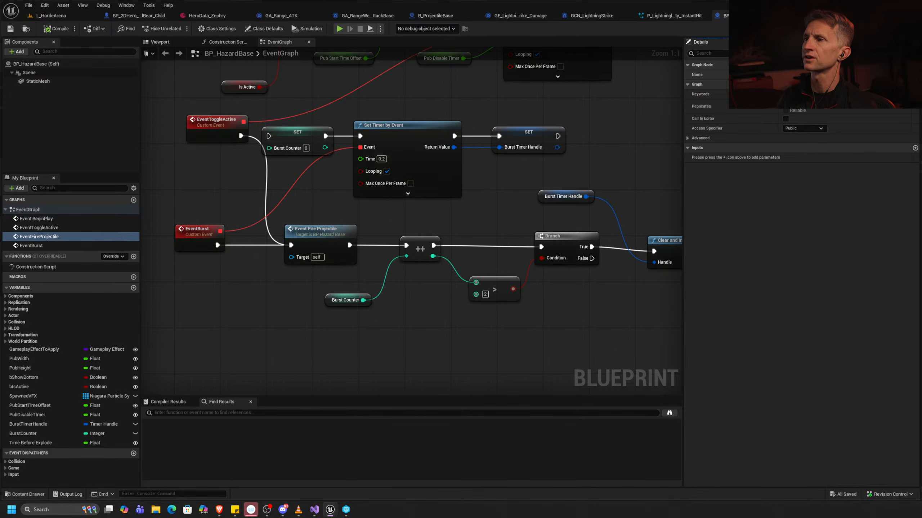
key(Return)
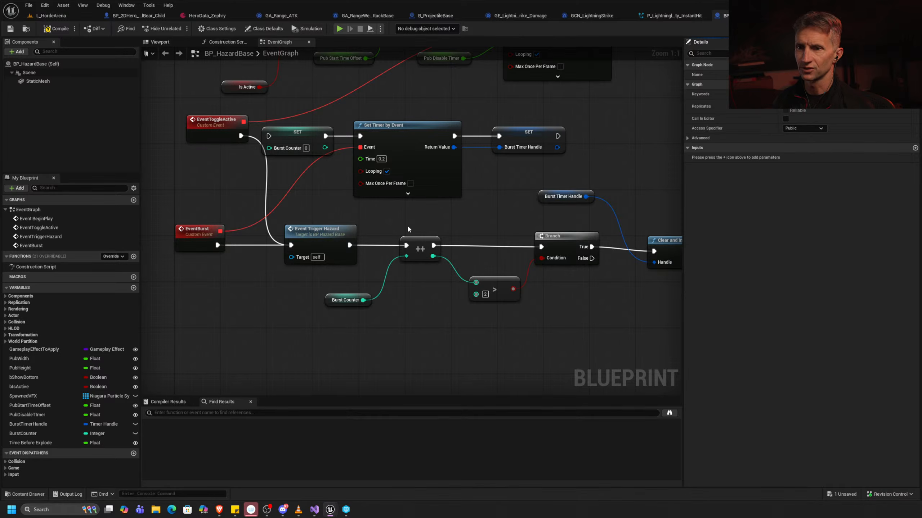
Go to EventTriggerHazard's node chain and select its SpawnActor BP Projectile Ranged Hazard node.
double_click(332, 230)
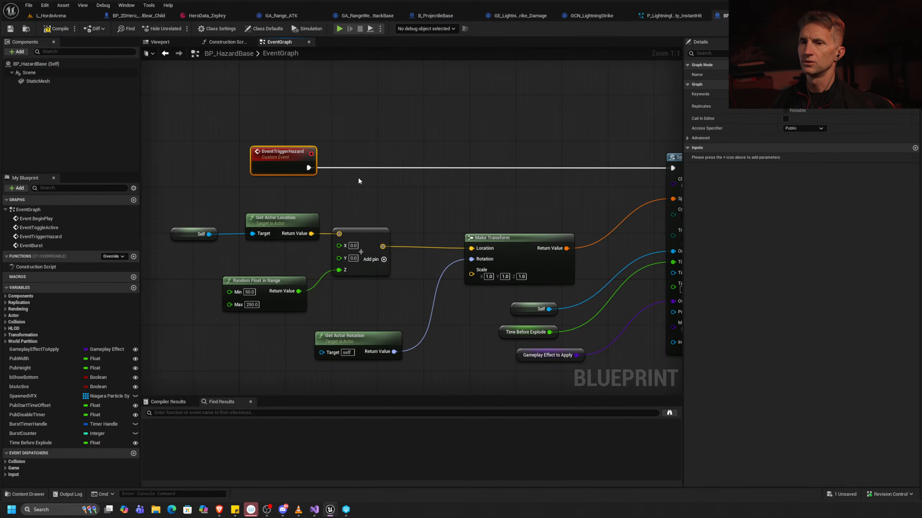
right_drag(529, 216, 283, 199)
drag(502, 120, 440, 207)
right_drag(355, 178, 440, 209)
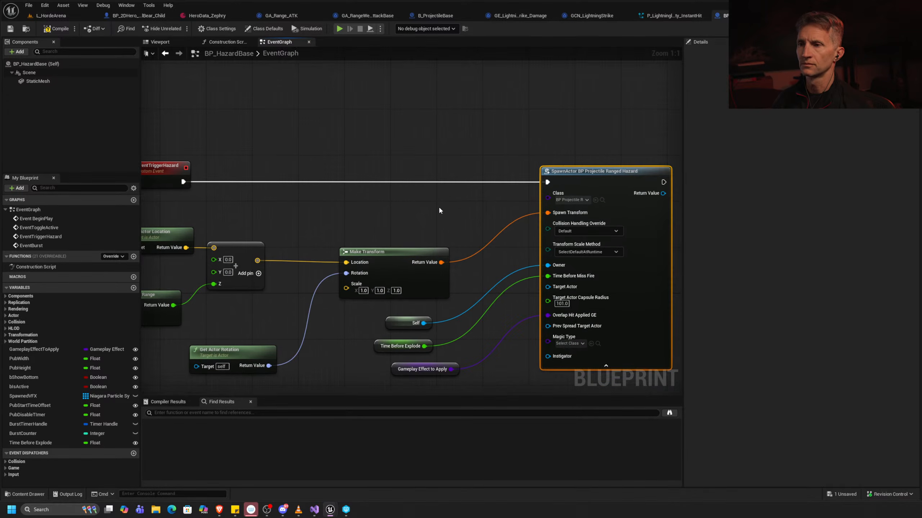
Copy Spawn System Attached with its vector addition and Get Actor Location nodes from GCN_LightningStrike's On Burst function.
key(ctrl+Tab)
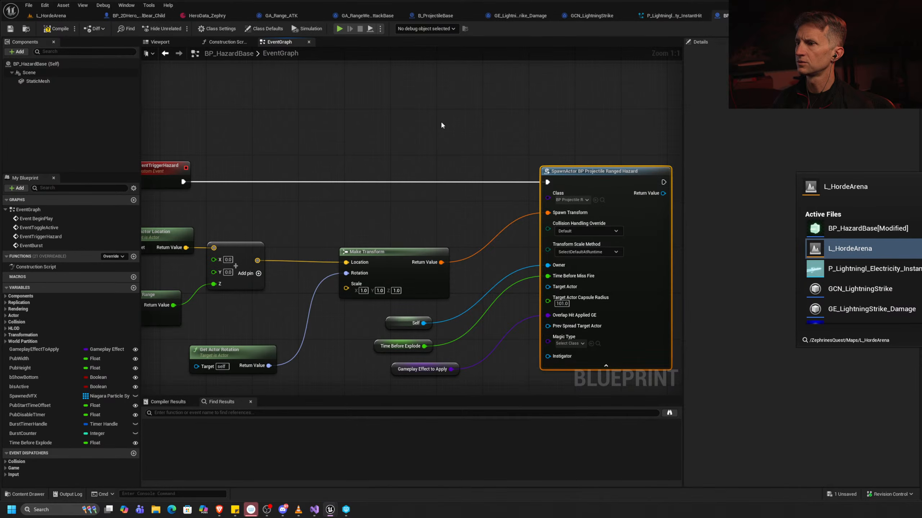
key(ctrl+Tab)
key(ctrl+Tab)
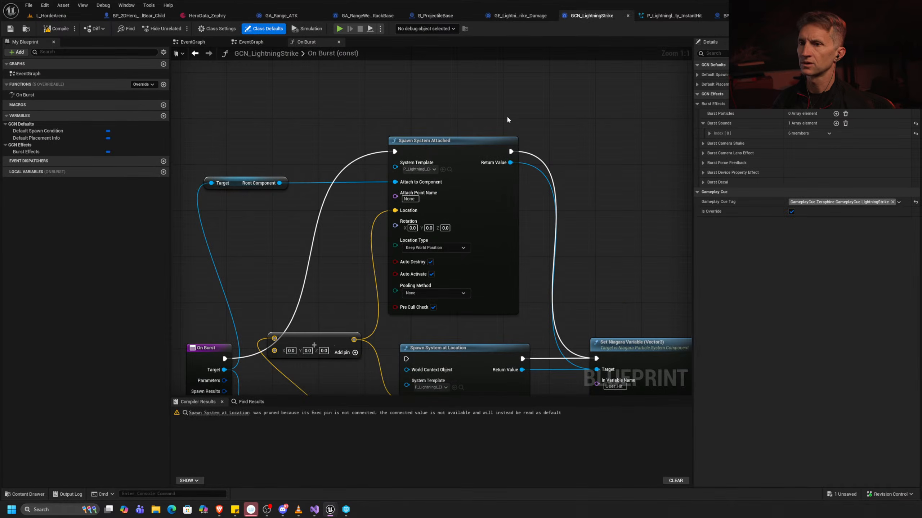
click(509, 141)
right_drag(420, 239, 508, 123)
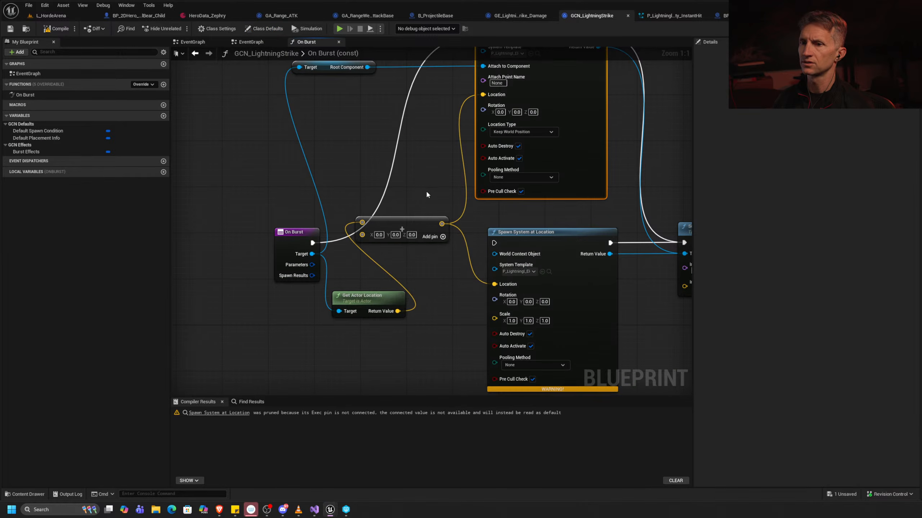
Return to BP_HazardBase and delete the SpawnActor BP Projectile Ranged Hazard node.
key(ctrl+Tab)
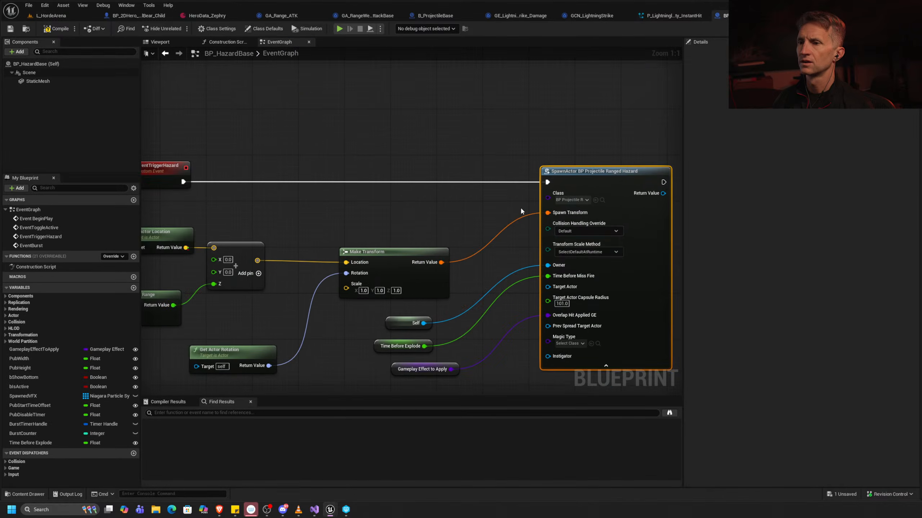
right_drag(521, 211, 468, 167)
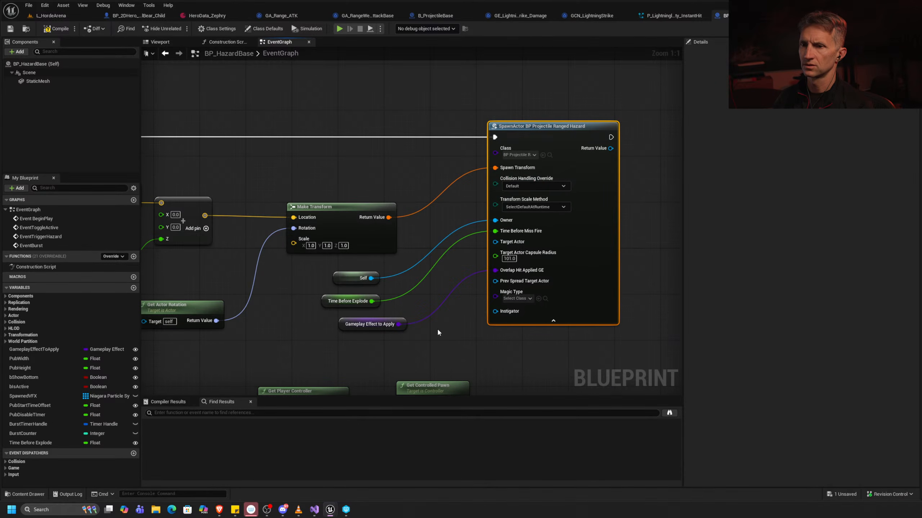
key(Delete)
right_drag(398, 273, 545, 248)
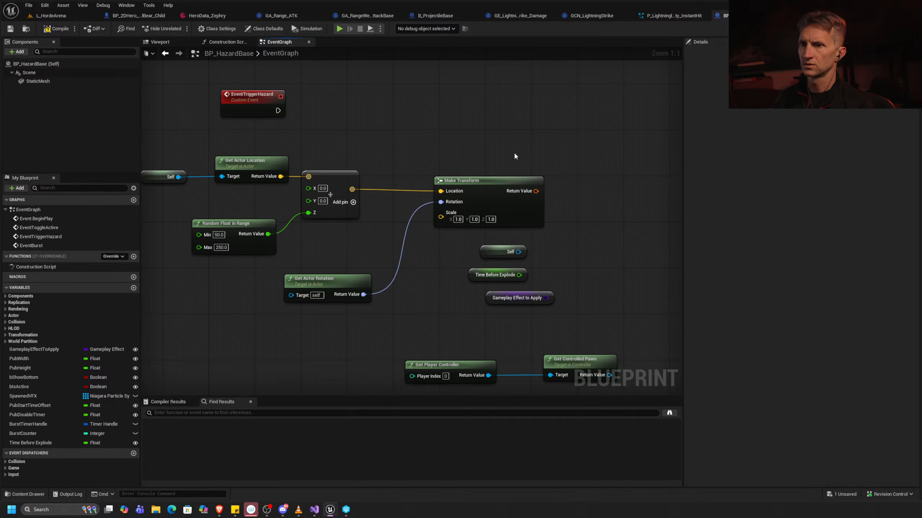
Paste the lightning spawn nodes into BP_HazardBase's event graph and delete the unused Get Player Controller and Get Controlled Pawn nodes.
right_drag(614, 179, 513, 196)
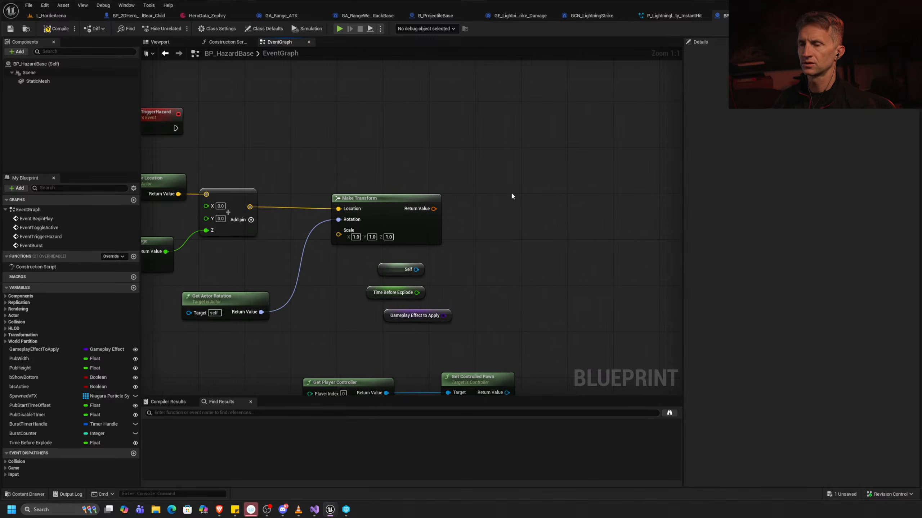
key(ctrl+v)
right_drag(565, 140, 415, 207)
scroll(412, 201, down, 4)
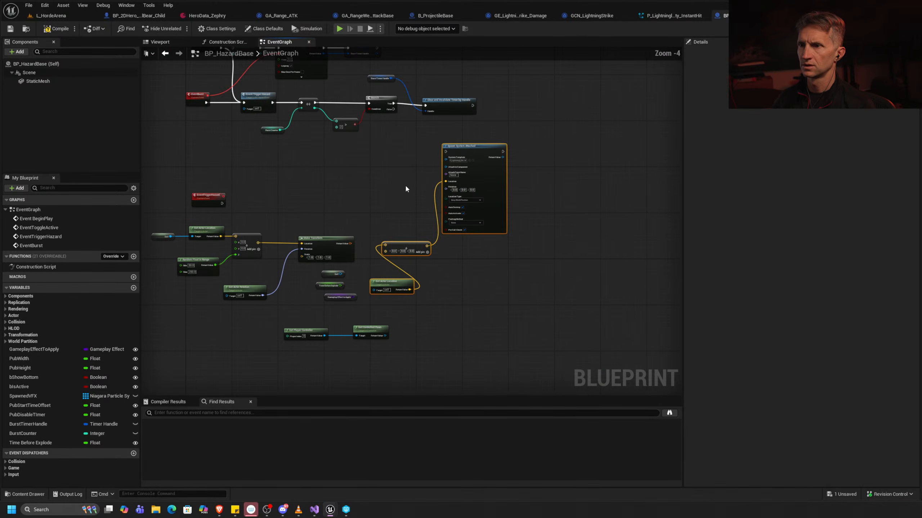
drag(471, 150, 511, 239)
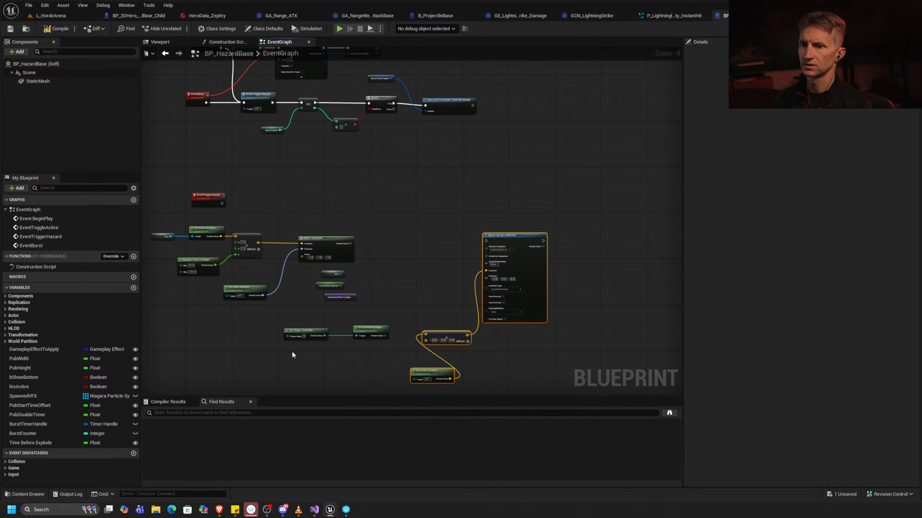
drag(283, 359, 392, 329)
click(442, 243)
Rearrange the pasted nodes and connect EventTriggerHazard's execution output to Spawn System Attached.
drag(503, 239, 440, 204)
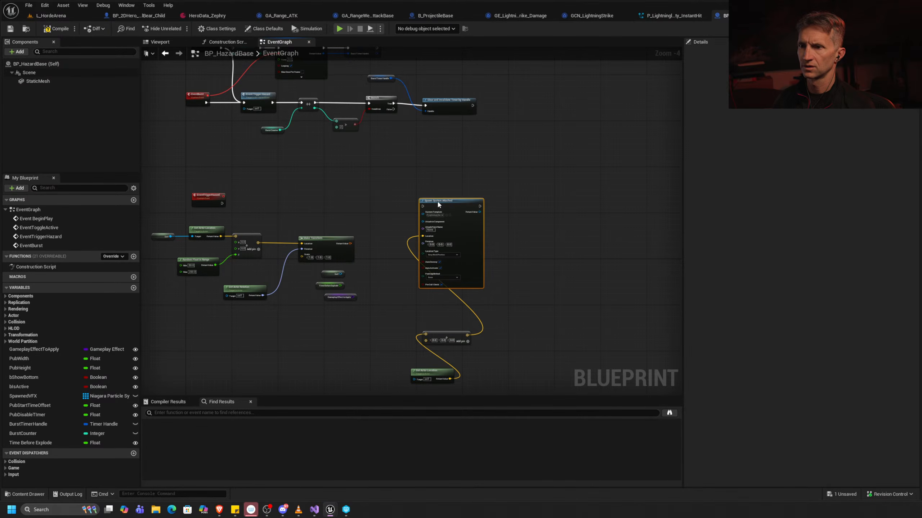
drag(432, 318, 425, 365)
drag(443, 321, 322, 311)
right_drag(256, 193, 283, 198)
drag(247, 189, 478, 187)
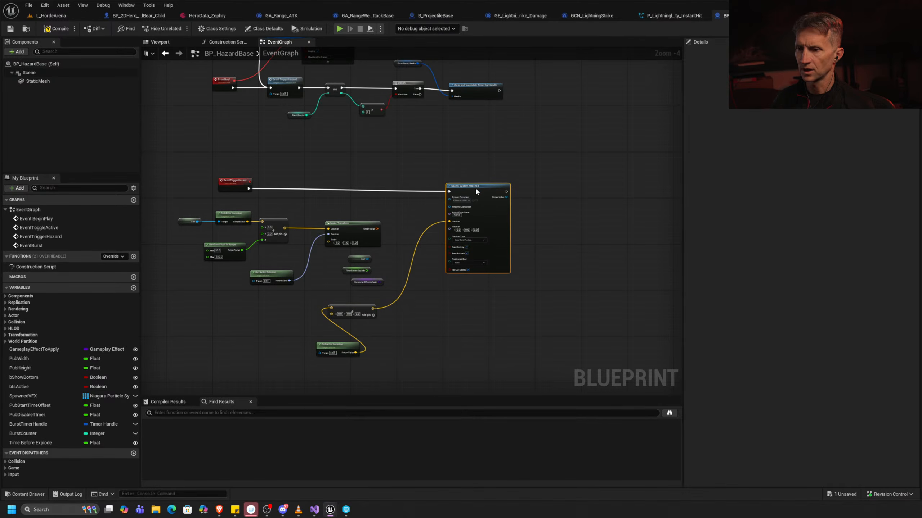
Move the pasted Get Actor Location node directly before the vector addition node it feeds.
scroll(388, 224, up, 4)
right_drag(465, 222, 487, 131)
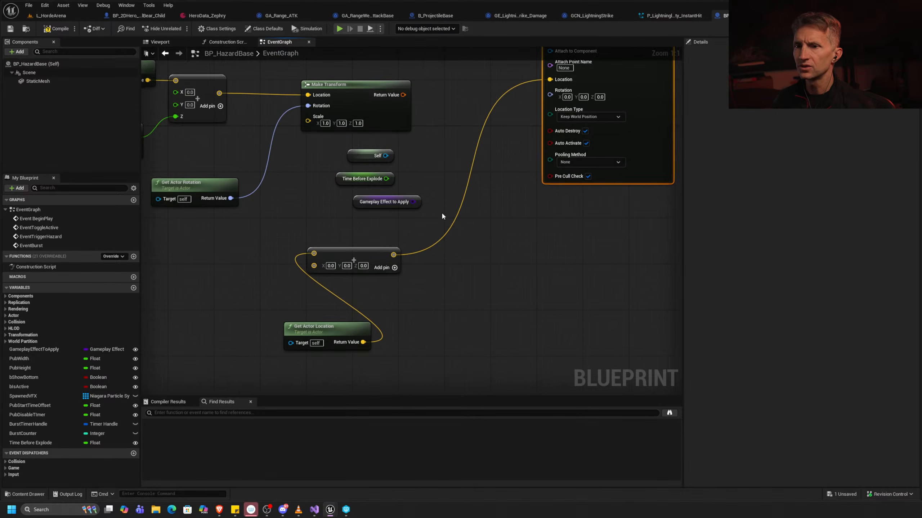
drag(336, 329, 242, 252)
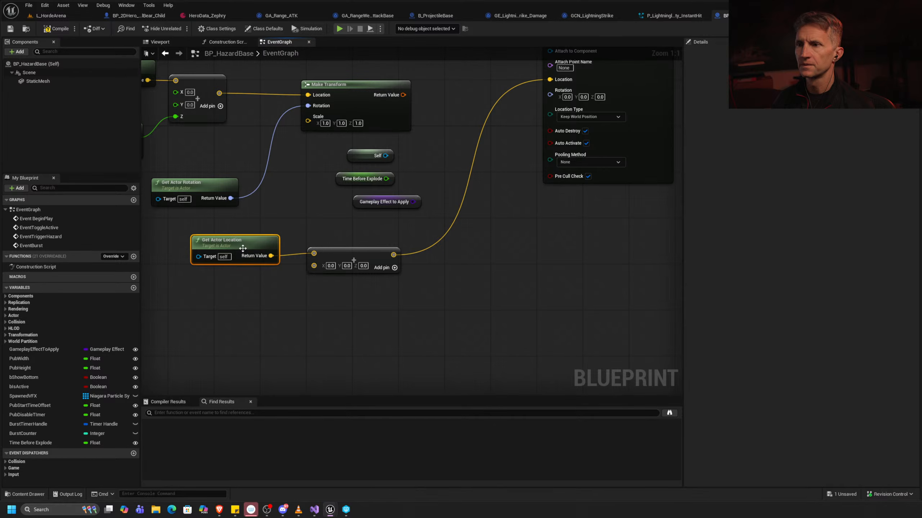
Delete the leftover projectile transform nodes: Get Actor Location, Random Float in Range, addition, Get Actor Rotation, Make Transform and both Self references.
right_drag(376, 177, 574, 265)
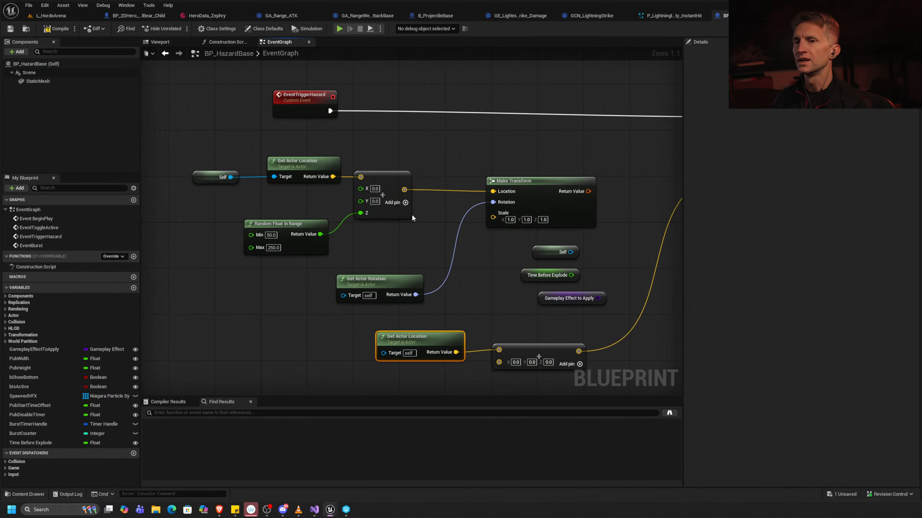
drag(190, 159, 542, 240)
key(Delete)
click(377, 286)
key(Delete)
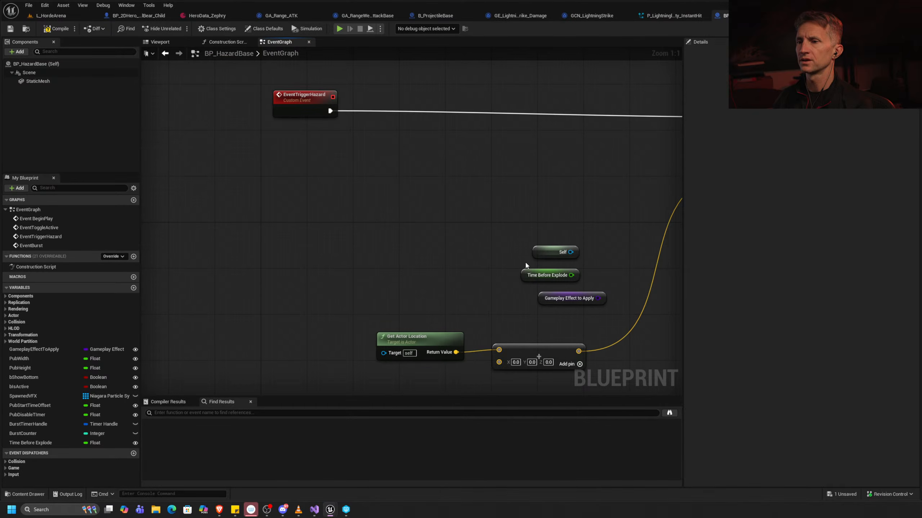
right_drag(528, 223, 438, 188)
drag(438, 189, 499, 218)
key(Delete)
Move the location and addition nodes up beside Spawn System Attached's Location input, and delete the Time Before Explode getter.
drag(473, 290, 365, 323)
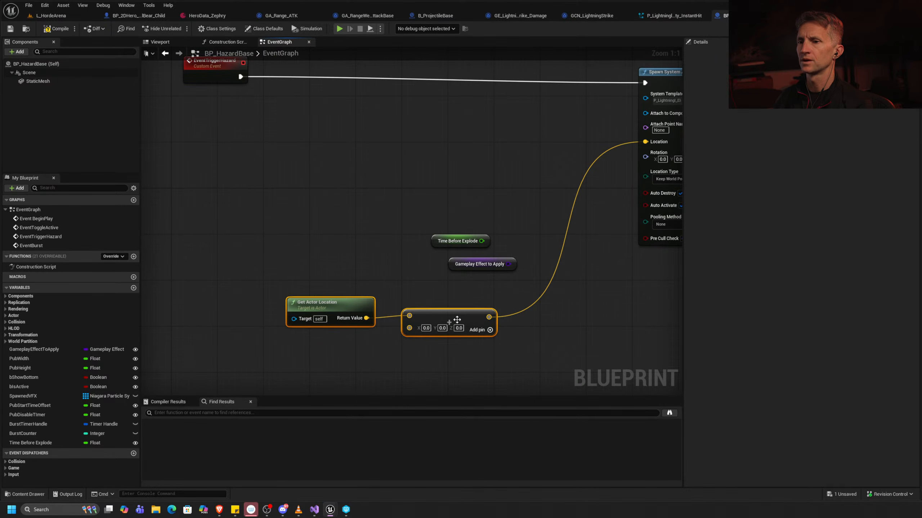
drag(454, 313, 513, 139)
right_drag(514, 184, 394, 246)
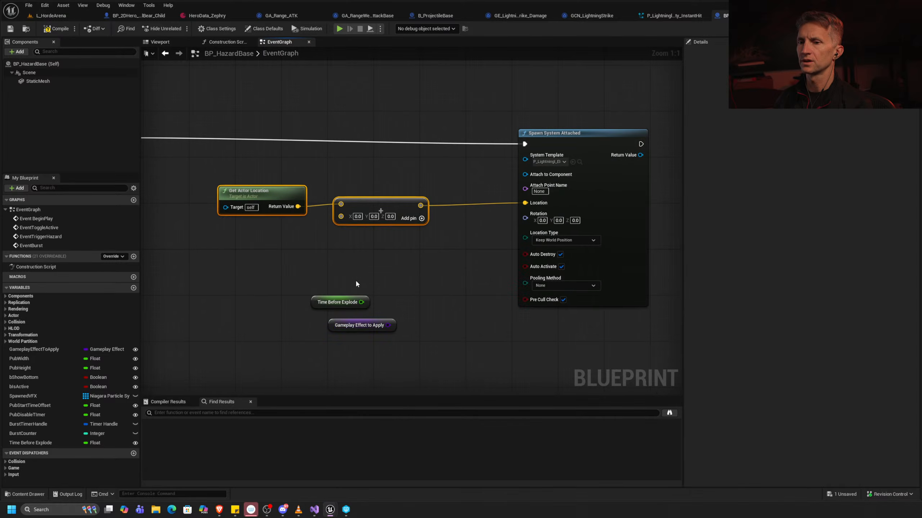
click(353, 299)
key(Delete)
drag(333, 330, 339, 309)
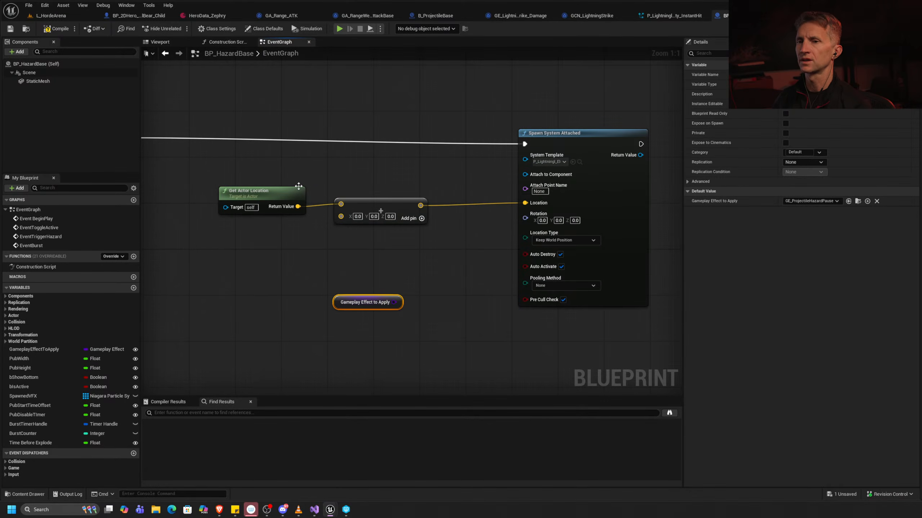
Tidy the spacing of the location nodes and Spawn System Attached, and compile BP_HazardBase.
drag(298, 186, 431, 200)
mouse_move(313, 196)
right_down()
mouse_move(483, 196)
mouse_move(323, 210)
right_up()
drag(546, 162, 523, 156)
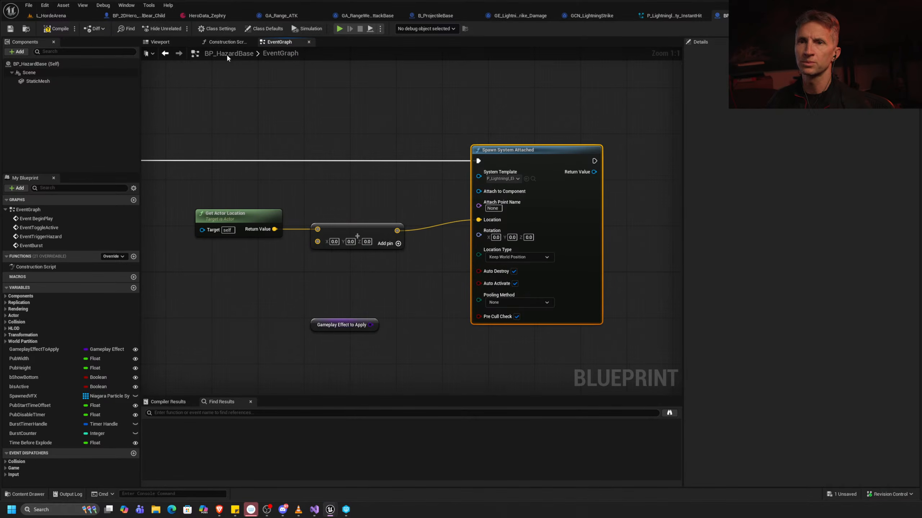
click(58, 29)
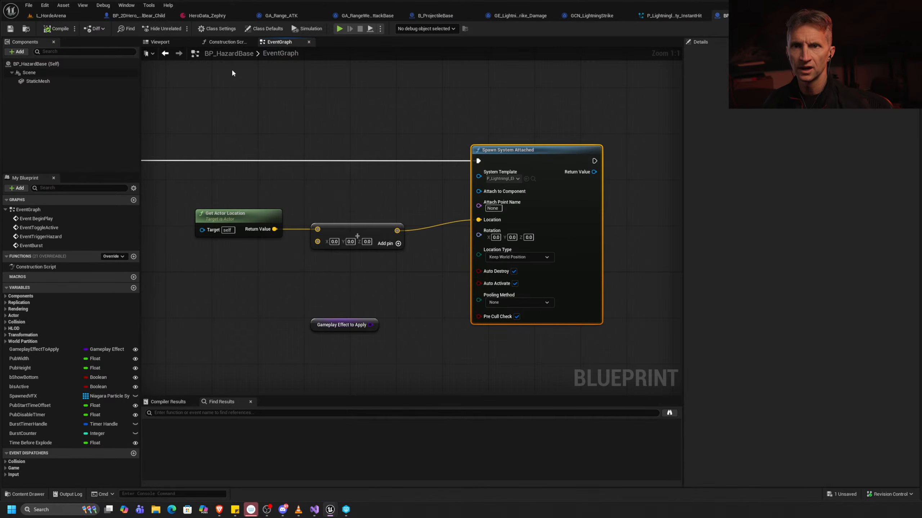
Place a BP_HazardBase instance on the mossy log in L_HordeArena, between the mushroom platform and the green encounter volume.
click(69, 14)
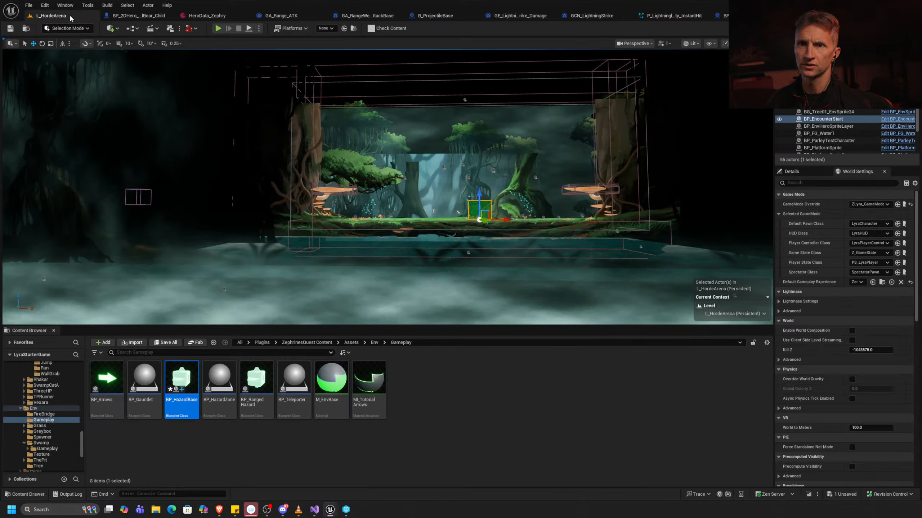
key(f)
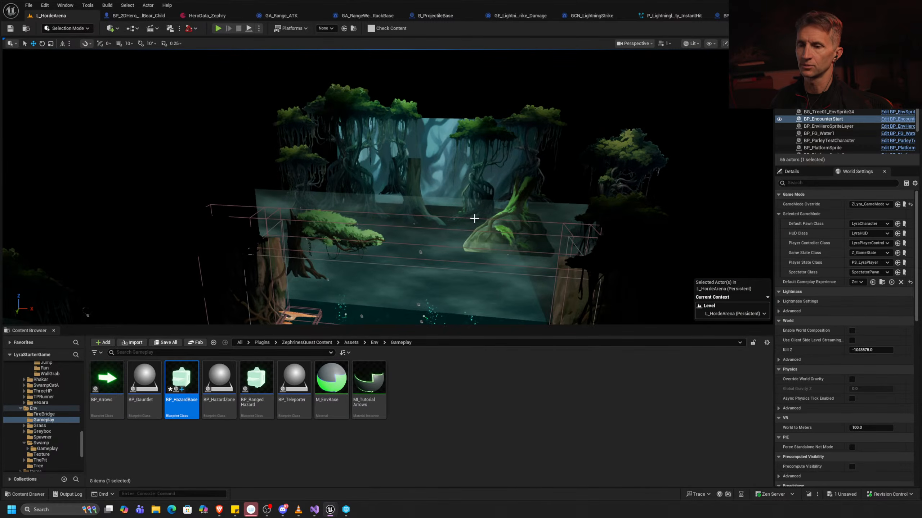
scroll(459, 202, down, 10)
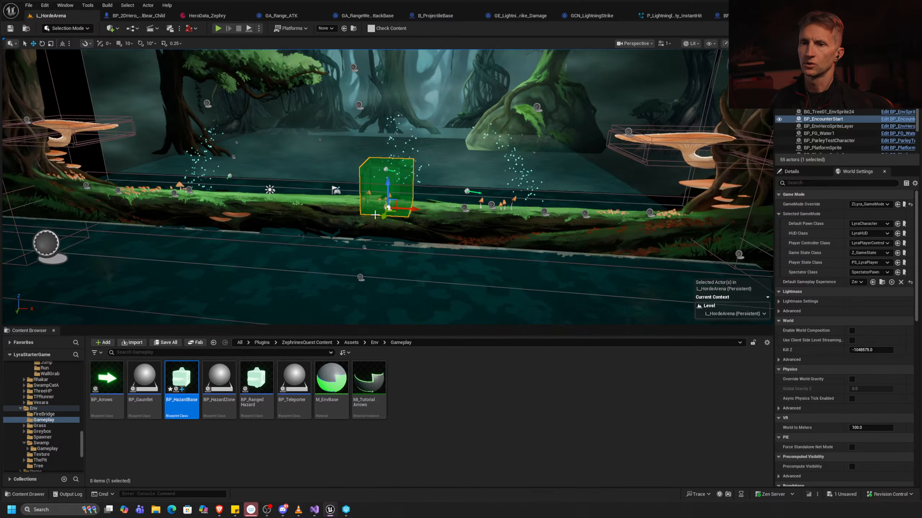
drag(171, 385, 216, 184)
scroll(351, 247, up, 4)
key(f)
alt+drag(592, 247, 364, 218)
scroll(243, 179, down, 8)
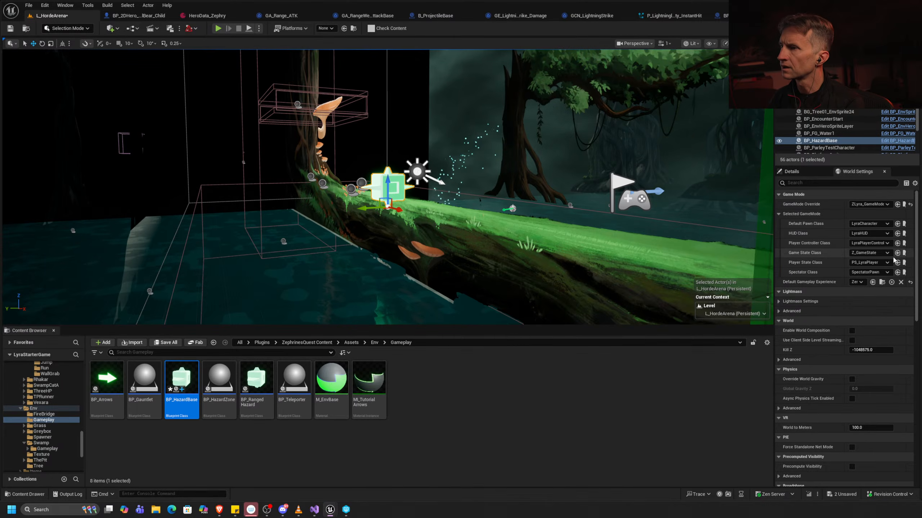
Set the placed BP_HazardBase's Y location to 6.0.
click(791, 171)
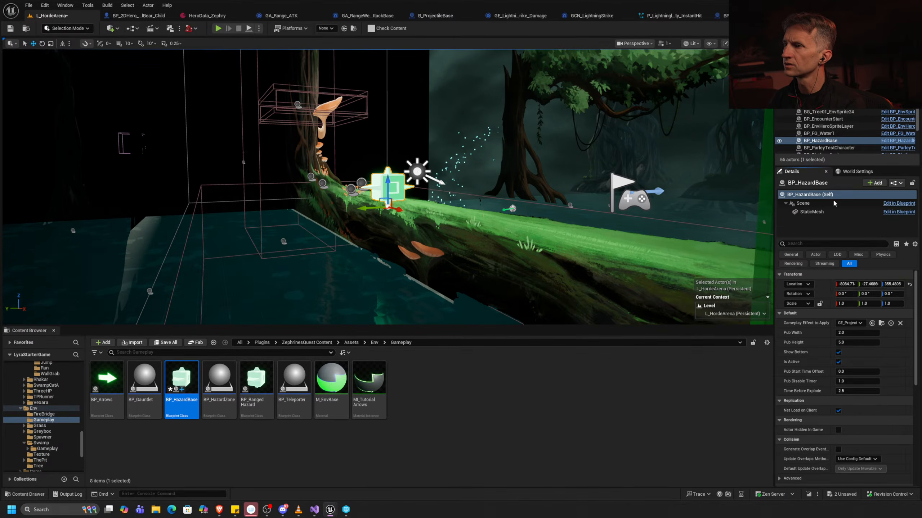
click(869, 284)
text(6.)
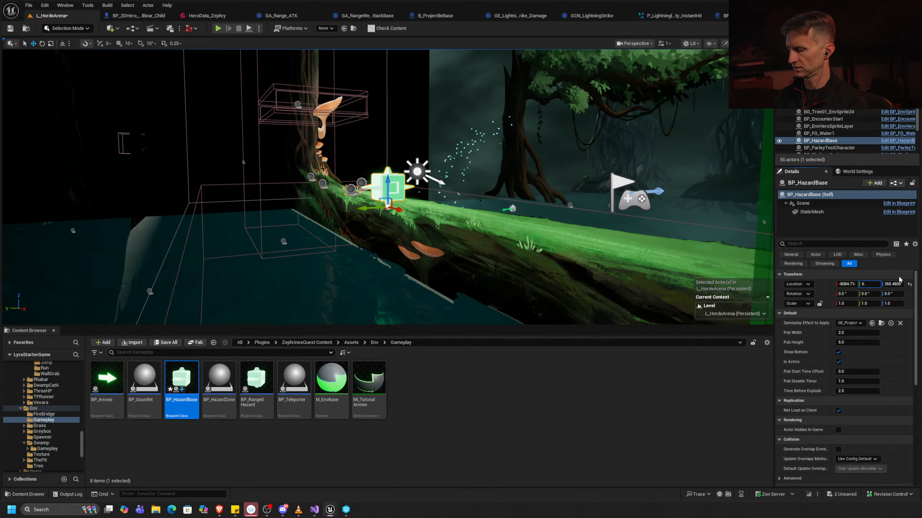
key(Return)
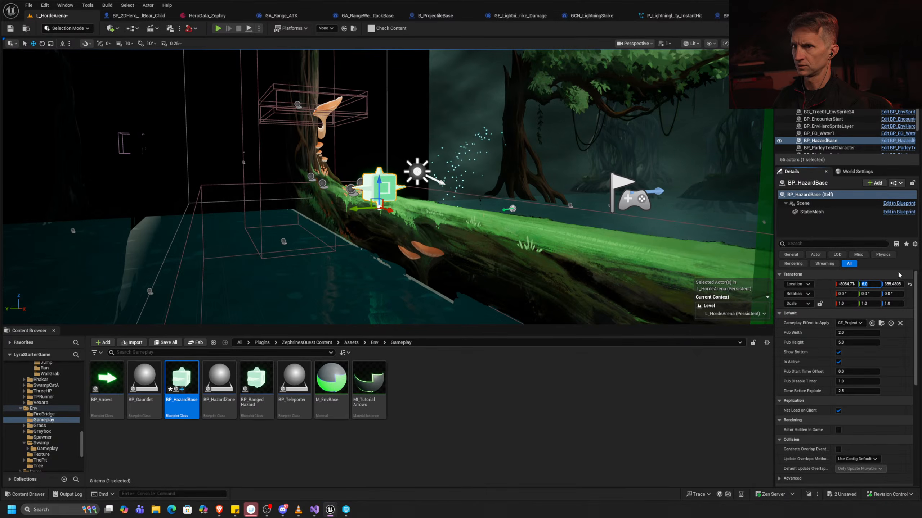
alt+drag(443, 263, 537, 253)
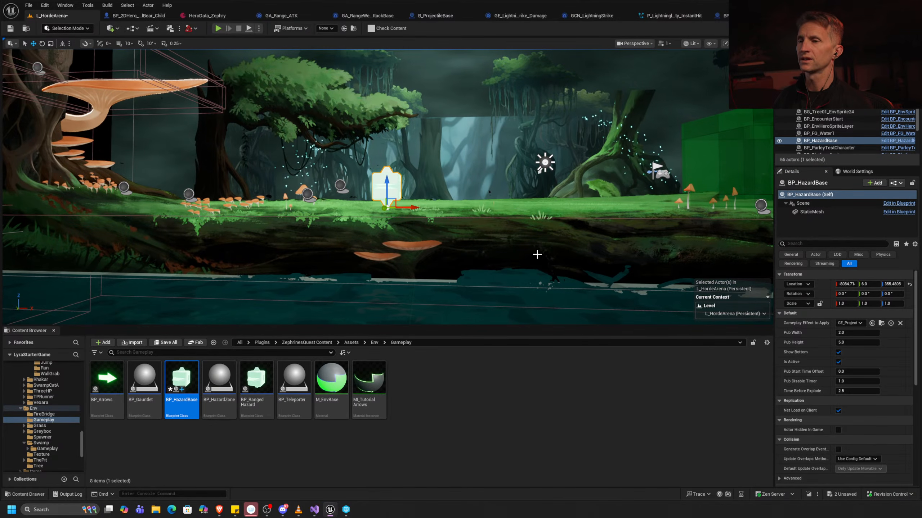
Examine the floor wall BP_Wall8 in the arena and its default, rendering and collision properties.
click(590, 219)
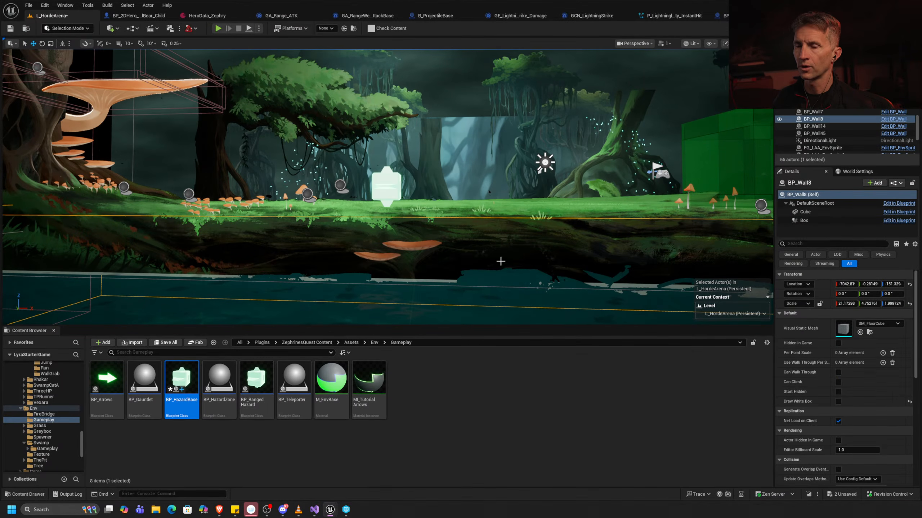
alt+right_drag(559, 244, 334, 231)
alt+drag(334, 230, 216, 243)
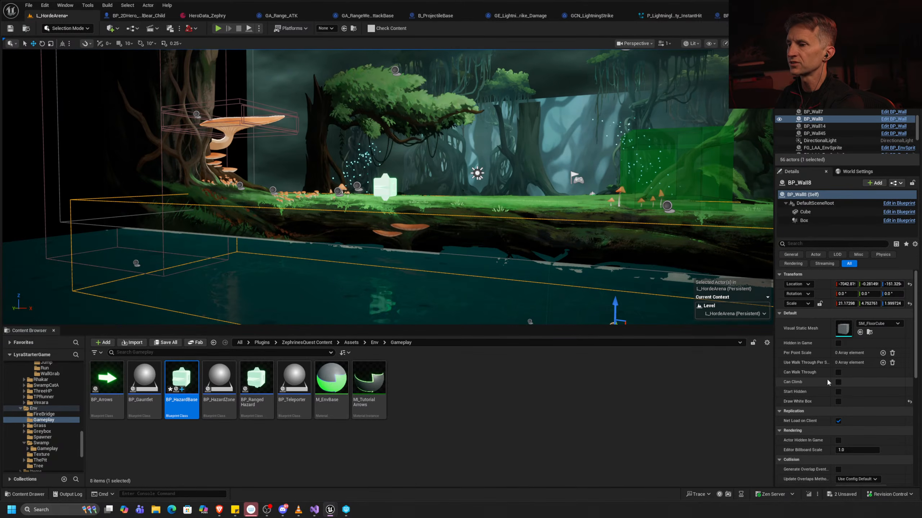
scroll(834, 378, down, 3)
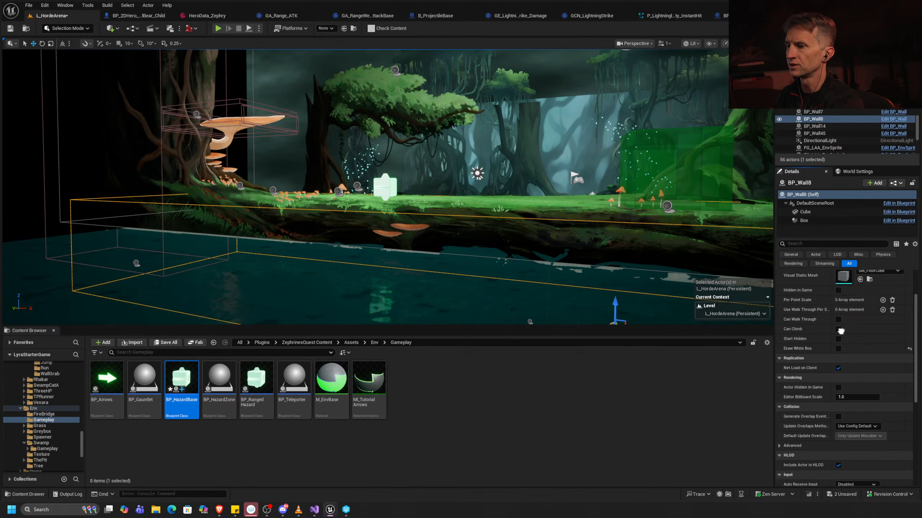
scroll(863, 379, down, 2)
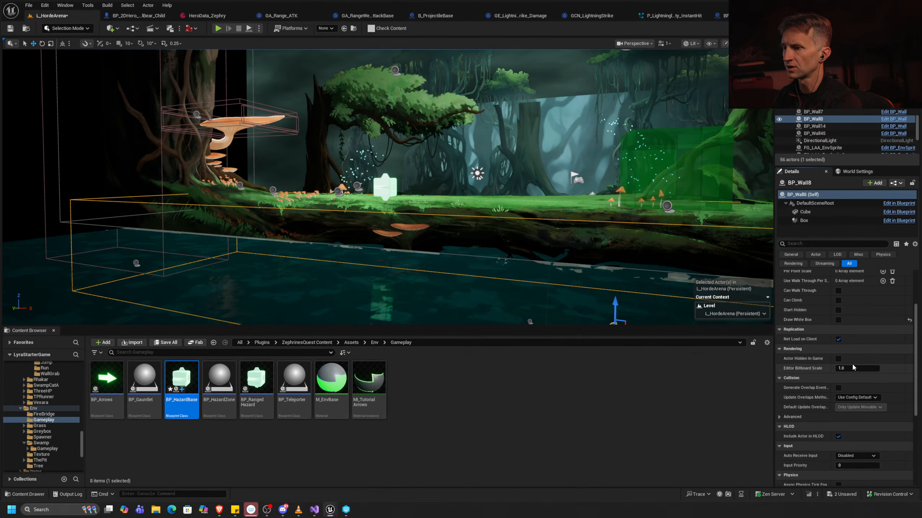
scroll(848, 290, down, 3)
scroll(848, 291, up, 7)
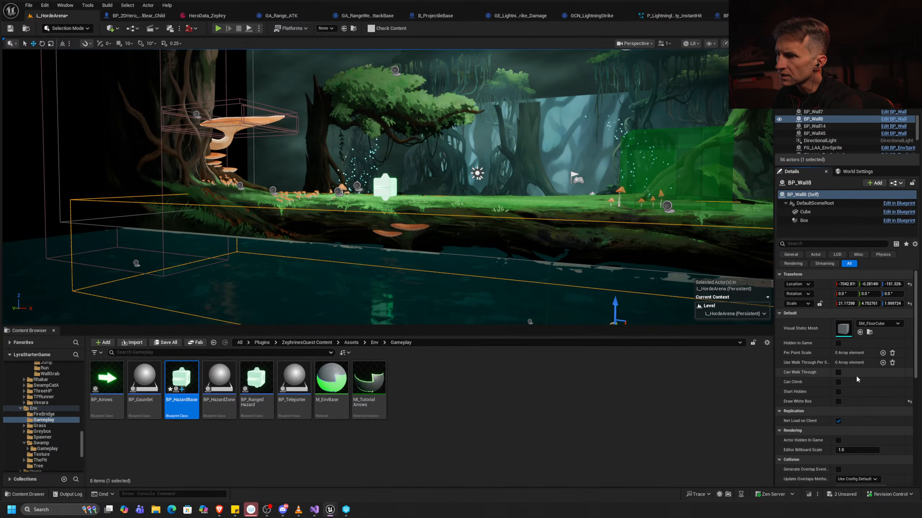
Turn on Draw White Box for BP_Wall8 to inspect the floor's depth around the hazard, and turn it off again.
scroll(853, 400, down, 3)
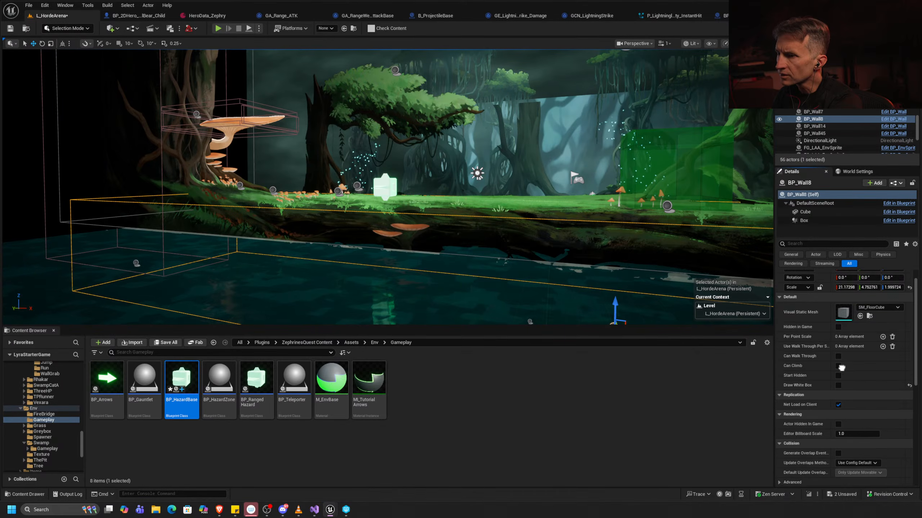
click(837, 344)
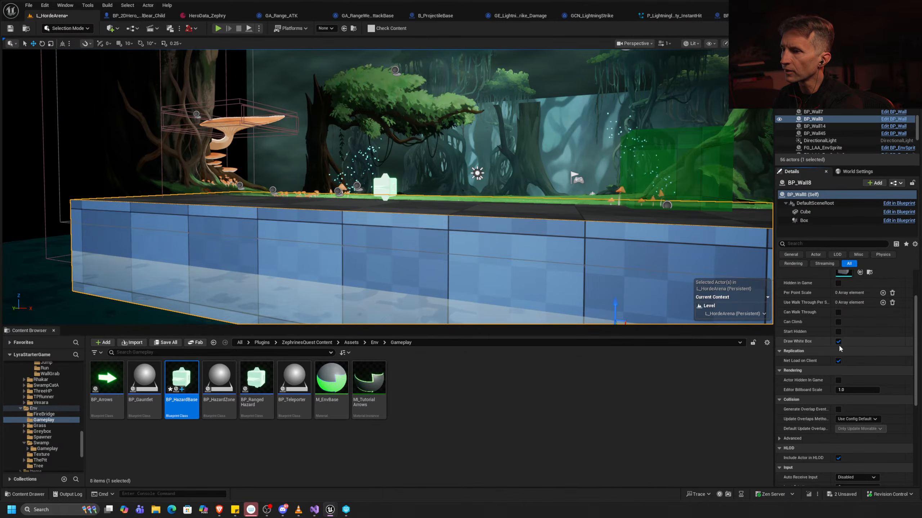
alt+drag(390, 246, 378, 264)
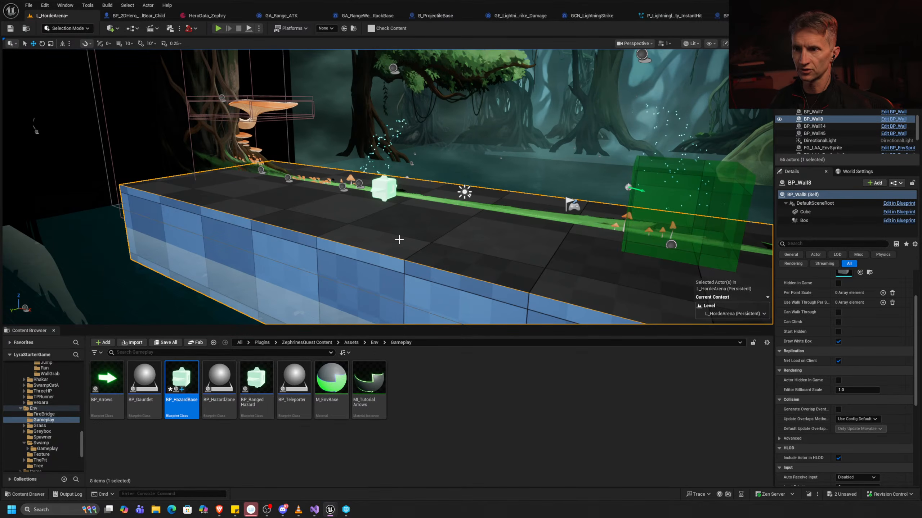
click(841, 343)
mouse_move(394, 248)
alt+mouse_down()
mouse_move(368, 209)
mouse_move(353, 218)
alt+mouse_up()
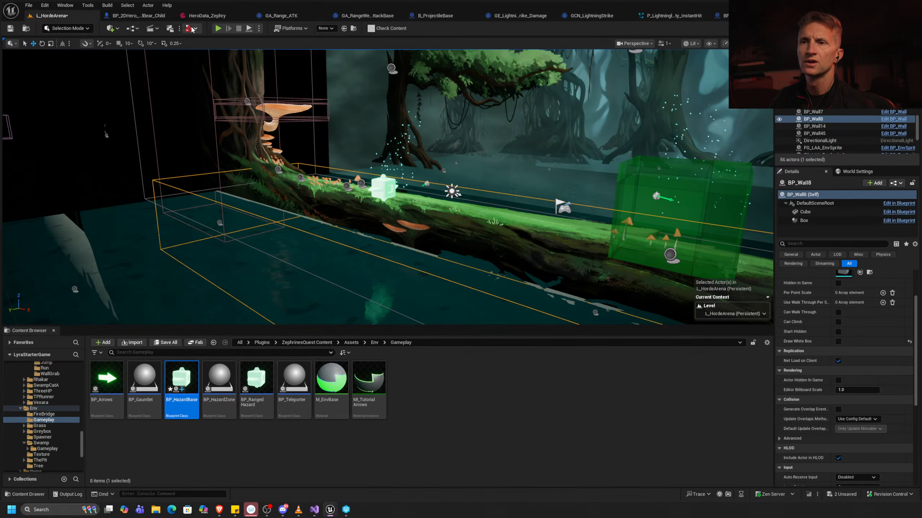
Playtest L_HordeArena, running the hero back and forth near the placed hazard, and stop the session.
click(224, 28)
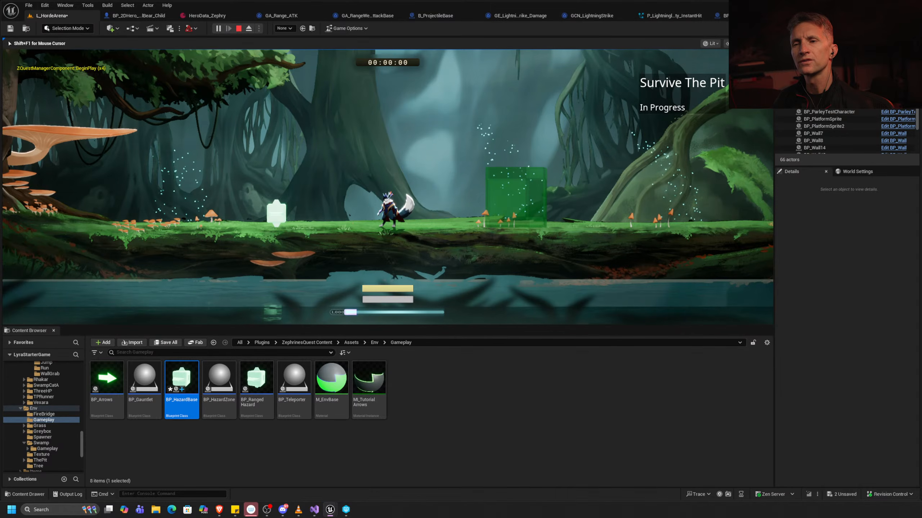
key(a)
key(d)
key(a)
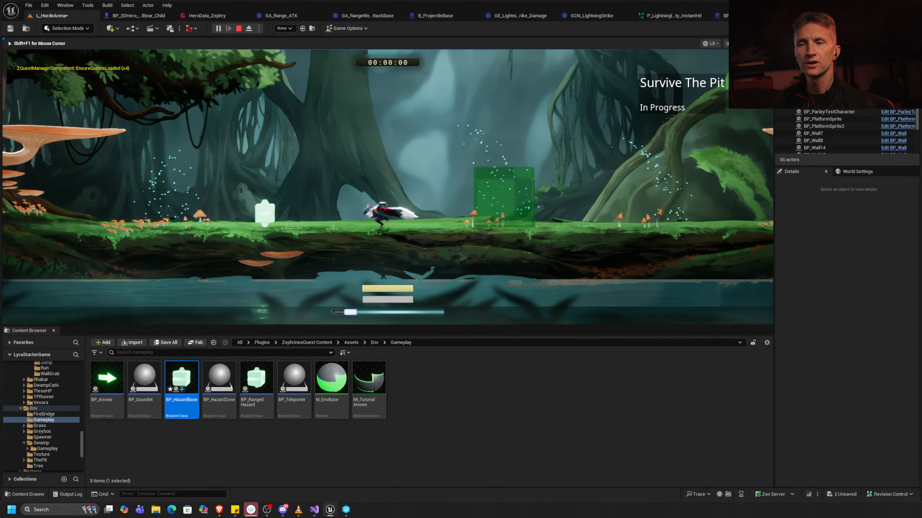
key(d)
key(a)
key(d)
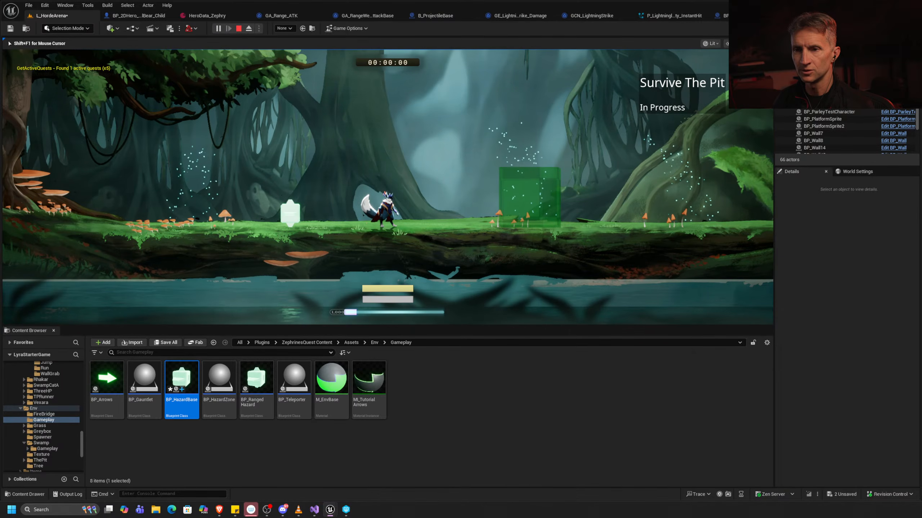
key(Escape)
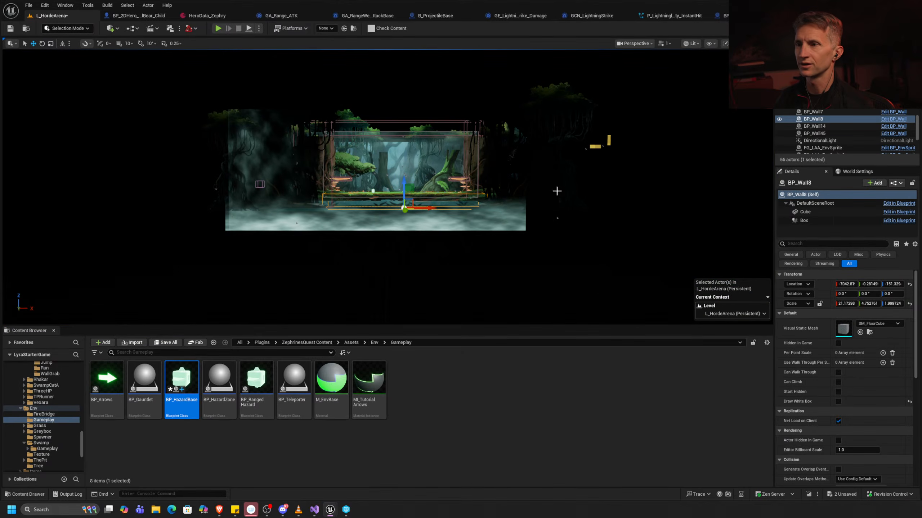
Review the BeginPlay, toggle and burst event chains in BP_HazardBase's event graph.
key(ctrl+Tab)
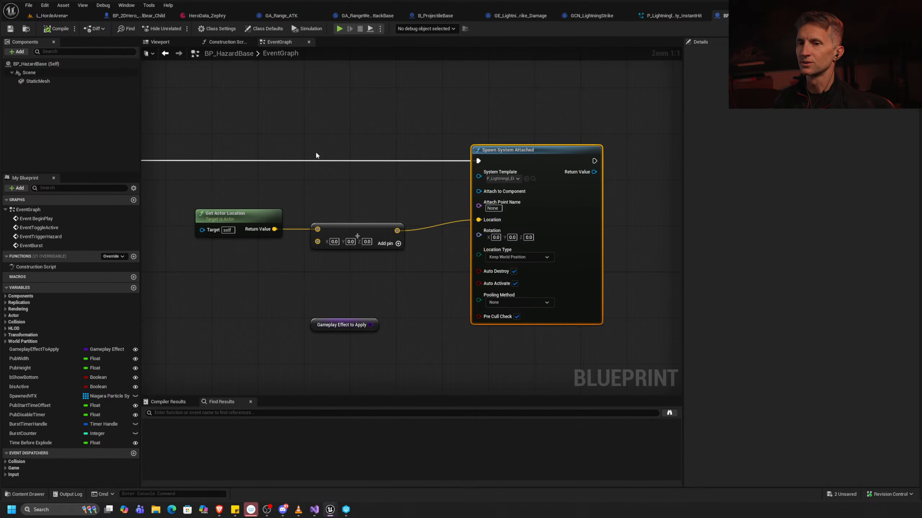
right_drag(316, 155, 370, 238)
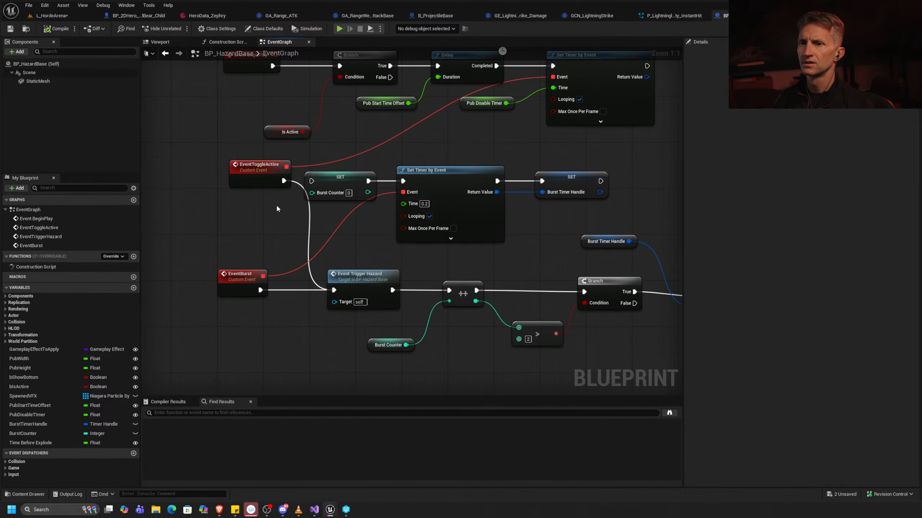
right_drag(276, 205, 278, 275)
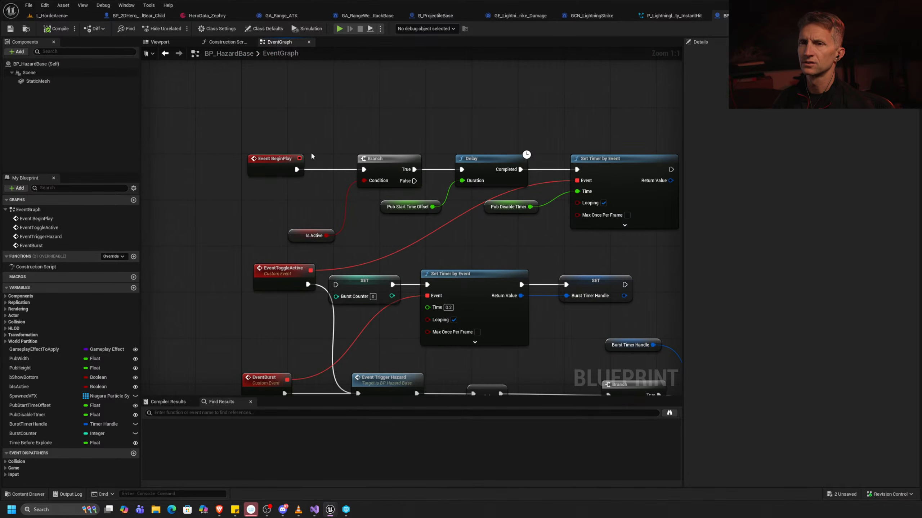
Select the placed BP_HazardBase in L_HordeArena and examine its default, rendering and collision properties.
click(72, 18)
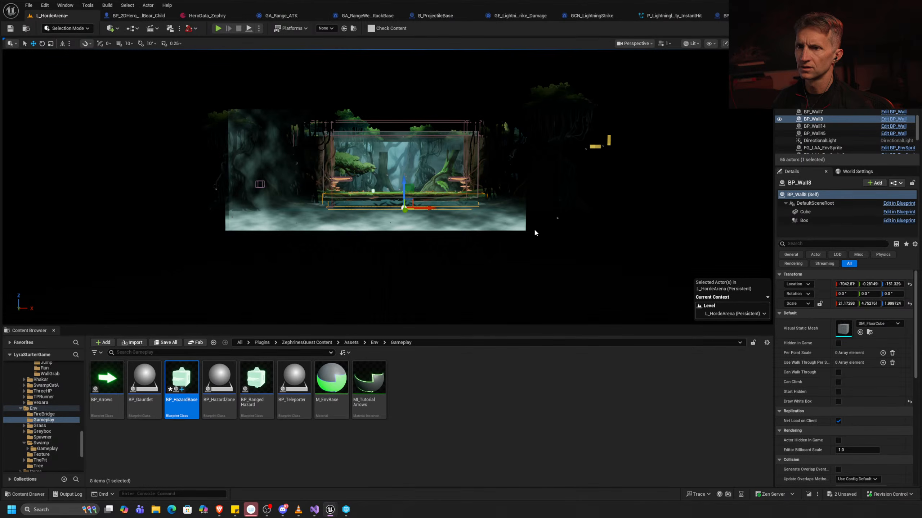
scroll(842, 135, down, 5)
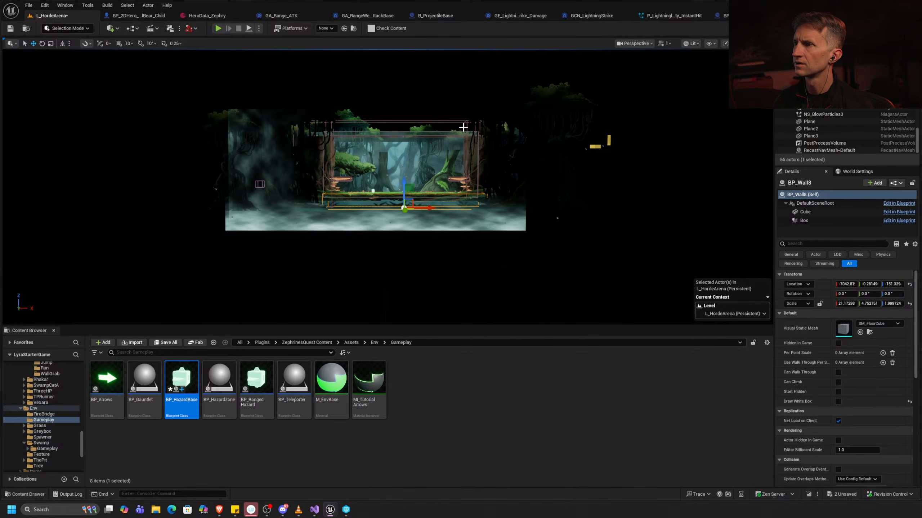
mouse_move(387, 187)
alt+mouse_down()
mouse_move(385, 196)
mouse_move(395, 190)
alt+mouse_up()
click(386, 187)
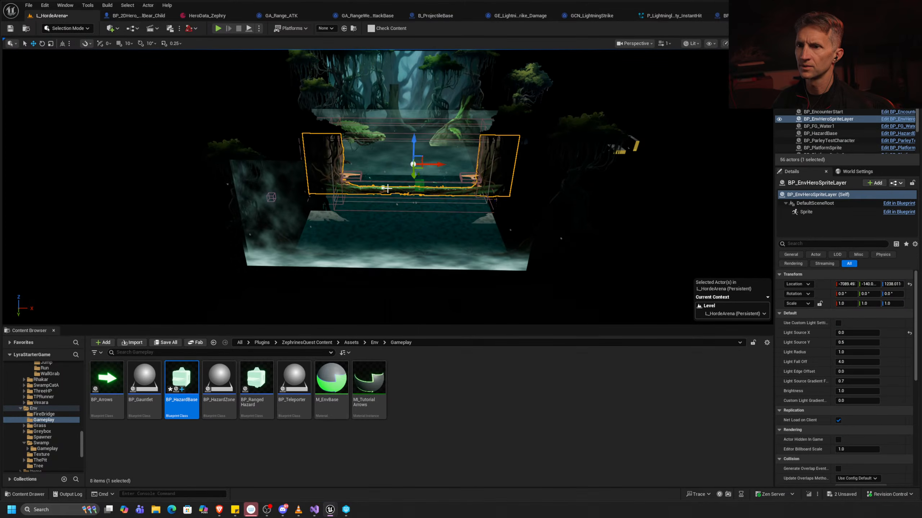
key(f)
click(395, 211)
key(f)
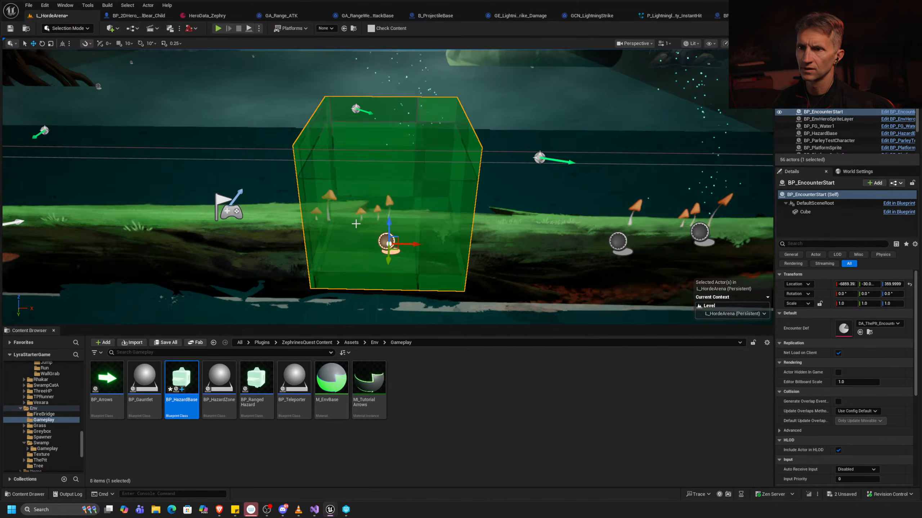
click(18, 169)
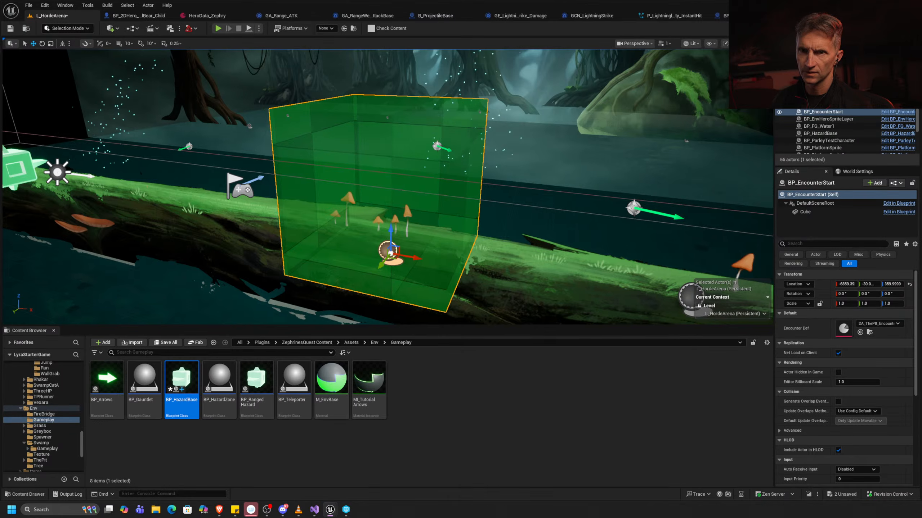
key(f)
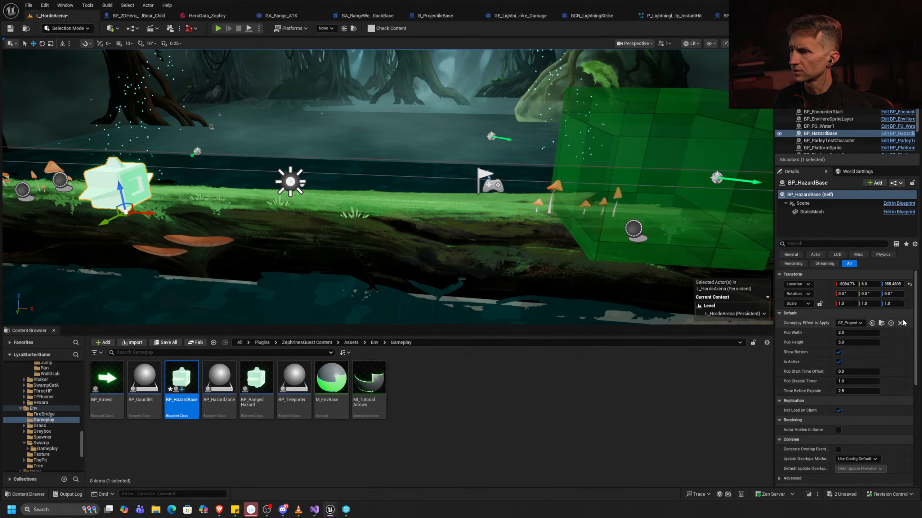
scroll(879, 349, down, 2)
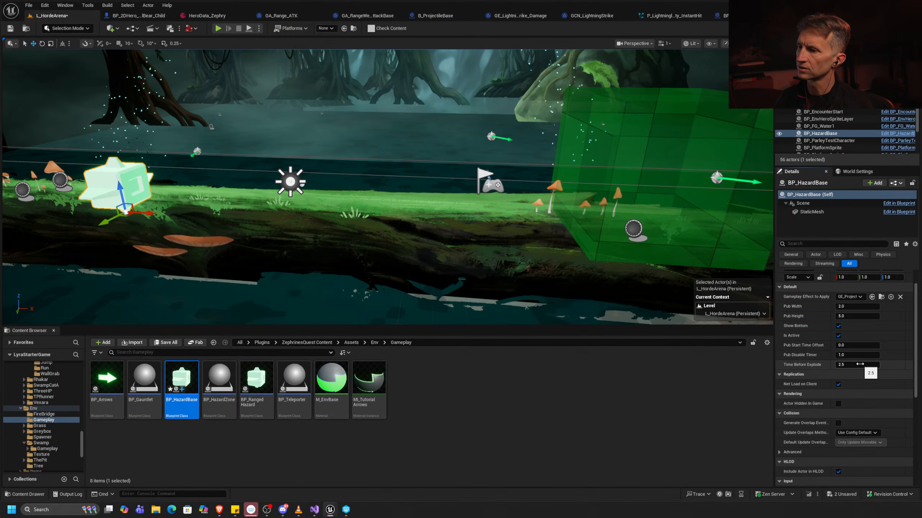
scroll(851, 327, down, 2)
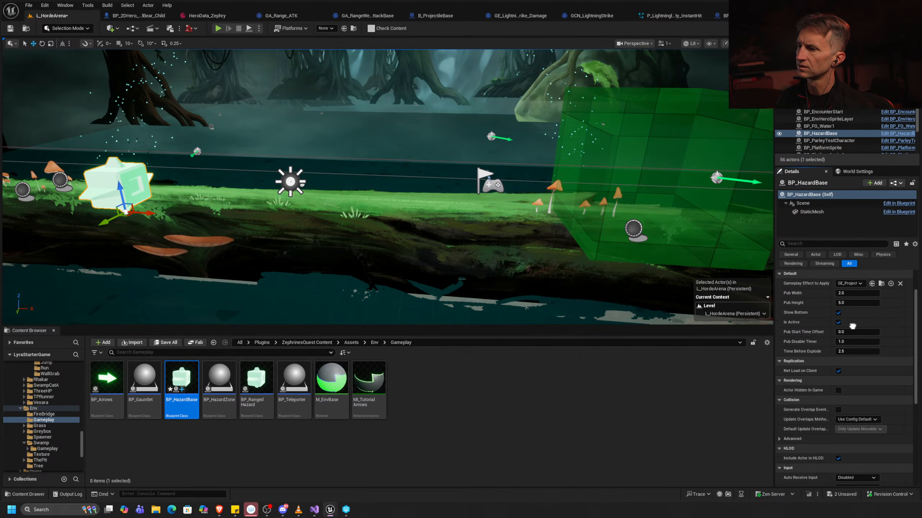
right_drag(852, 319, 858, 296)
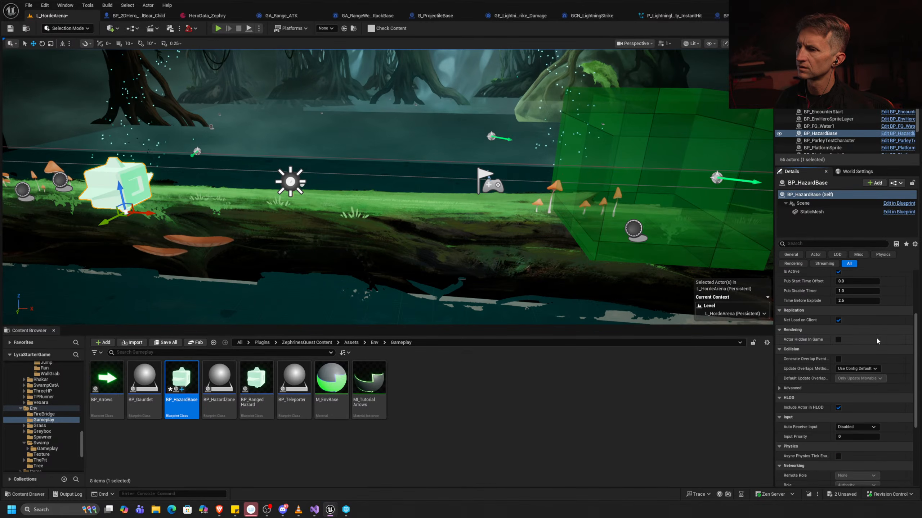
right_drag(878, 342, 861, 435)
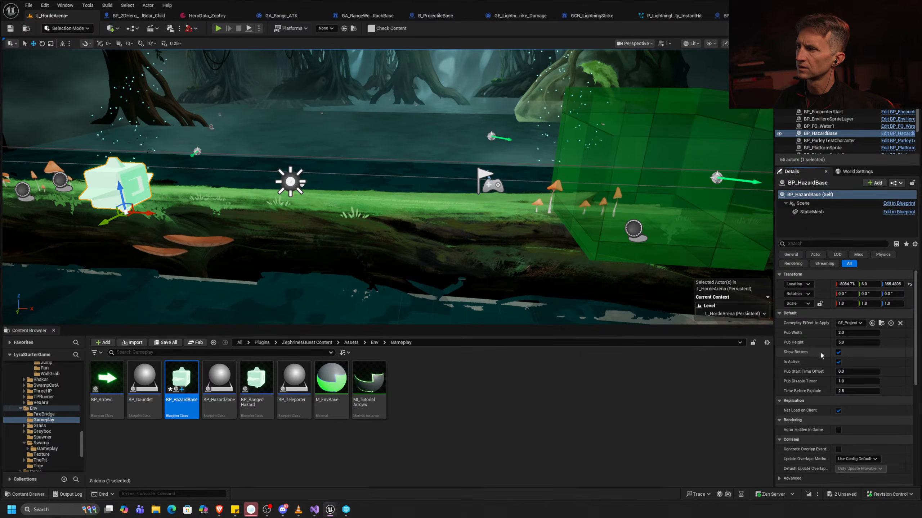
Check the Pub Disable Timer and burst logic in BP_HazardBase's event graph and set a breakpoint on the Event Trigger Hazard call.
click(742, 15)
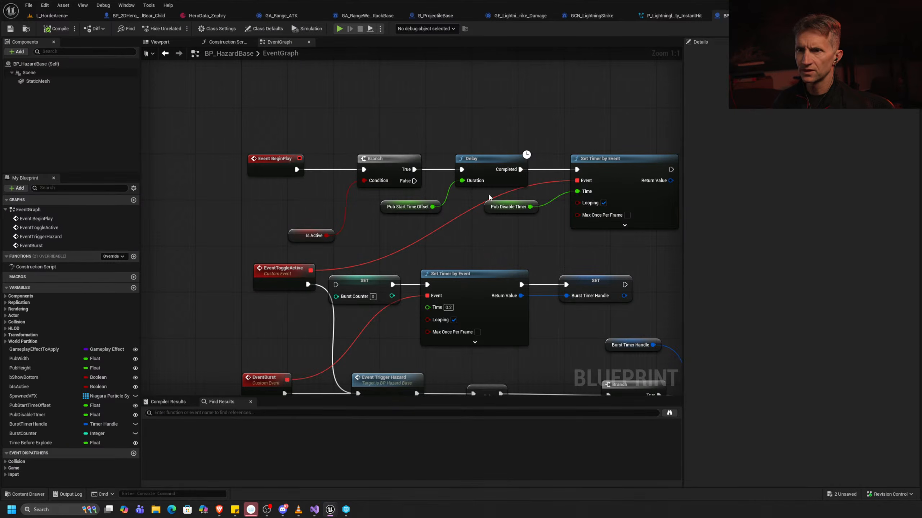
right_drag(450, 155, 377, 147)
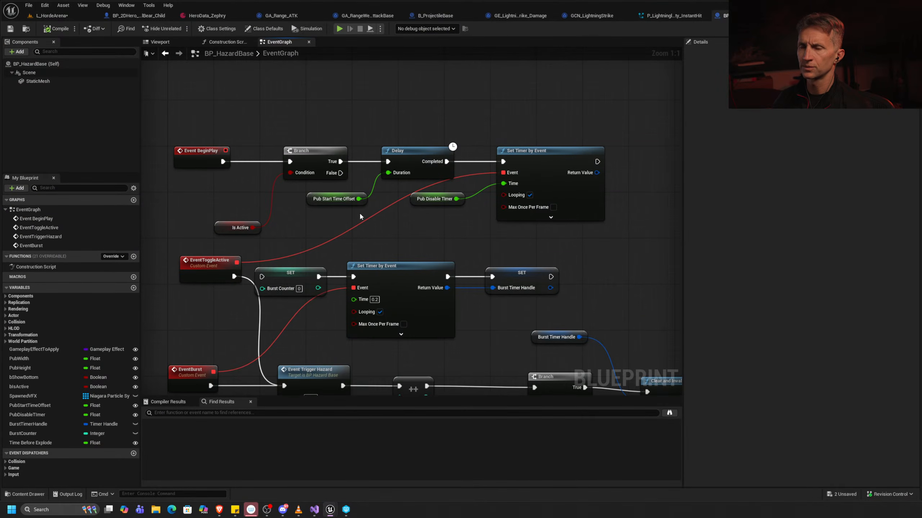
click(433, 198)
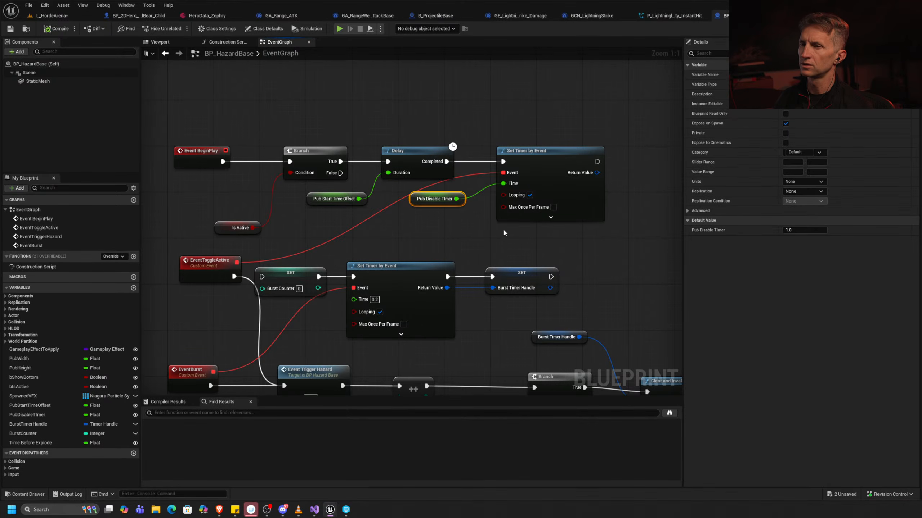
right_drag(494, 229, 554, 149)
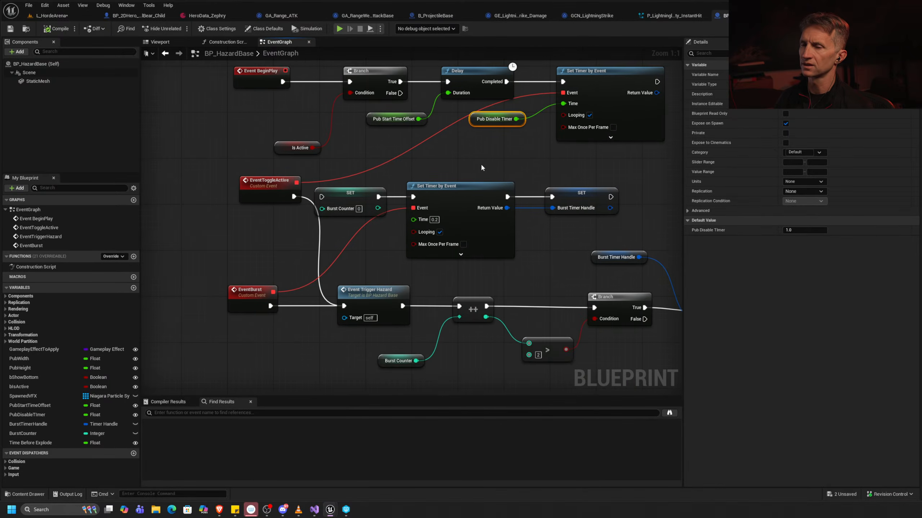
right_drag(475, 162, 438, 180)
right_drag(413, 280, 423, 235)
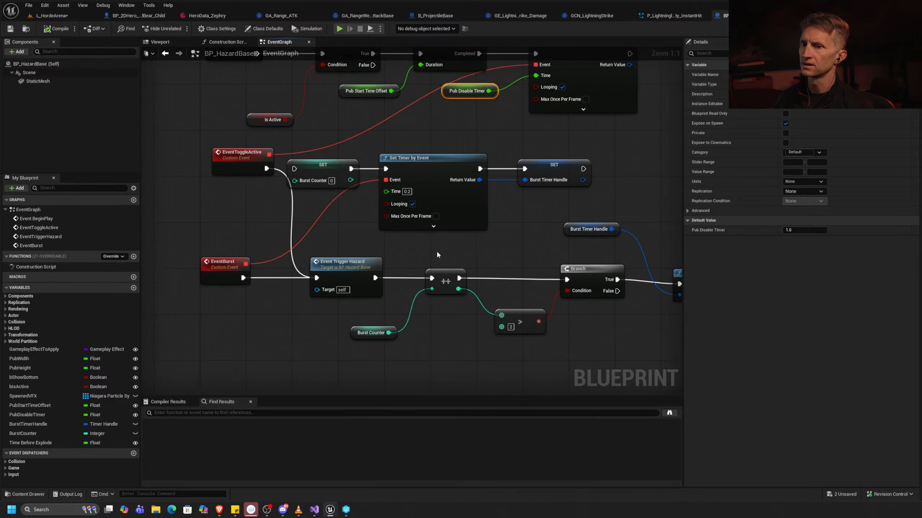
click(375, 260)
key(F9)
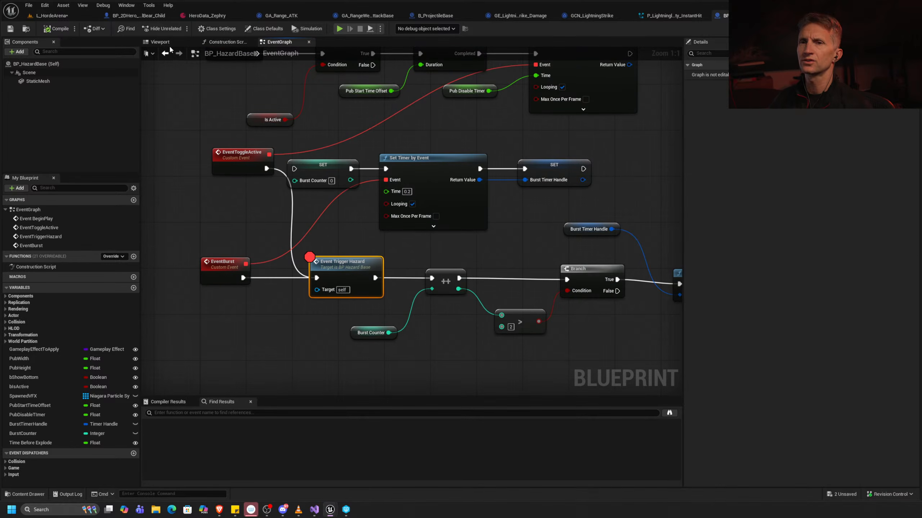
Play L_HordeArena up to the breakpoint and step into EventTriggerHazard as far as the Spawn System Attached node.
click(136, 15)
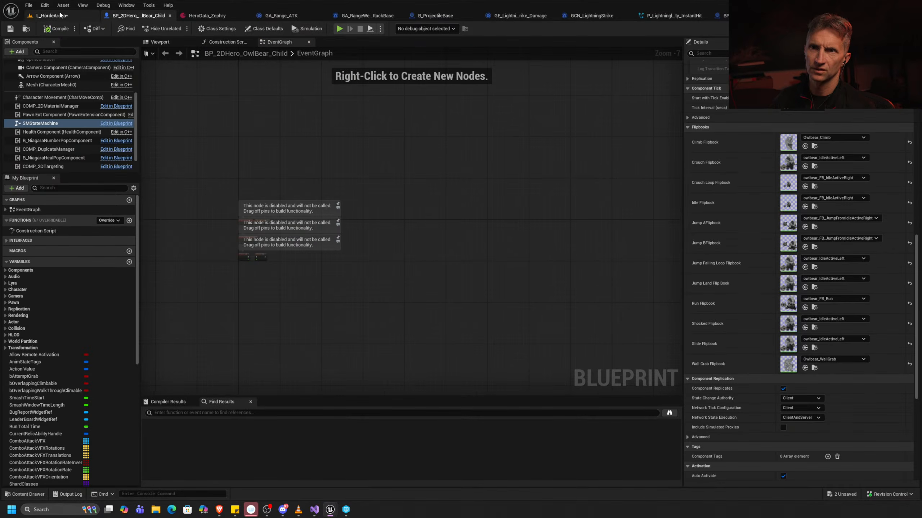
click(60, 15)
click(218, 28)
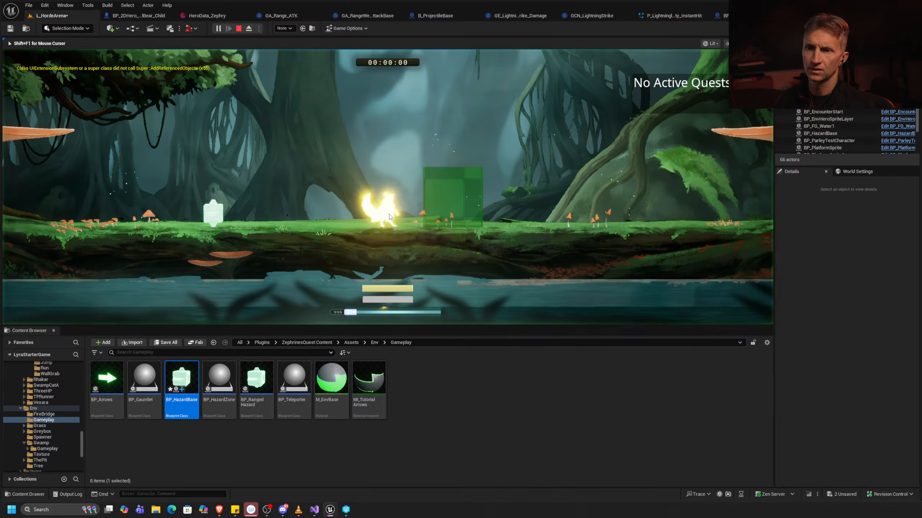
key(F11)
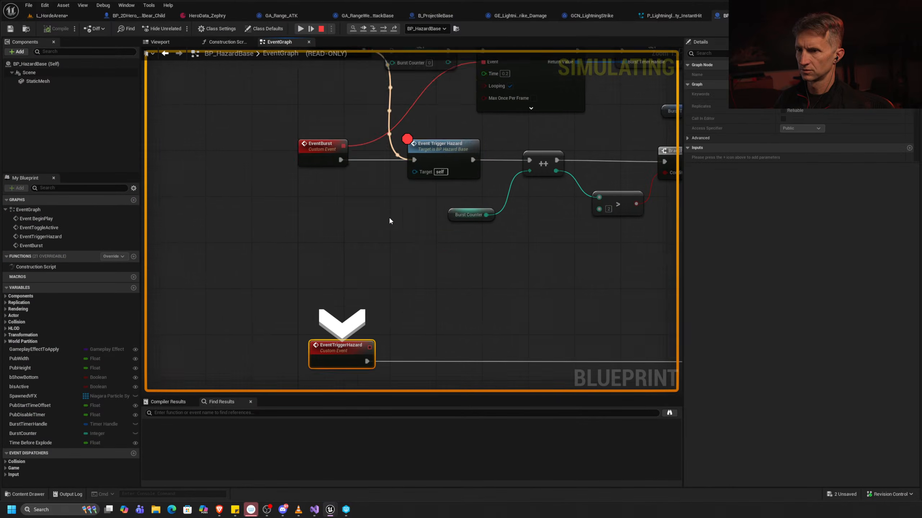
key(F11)
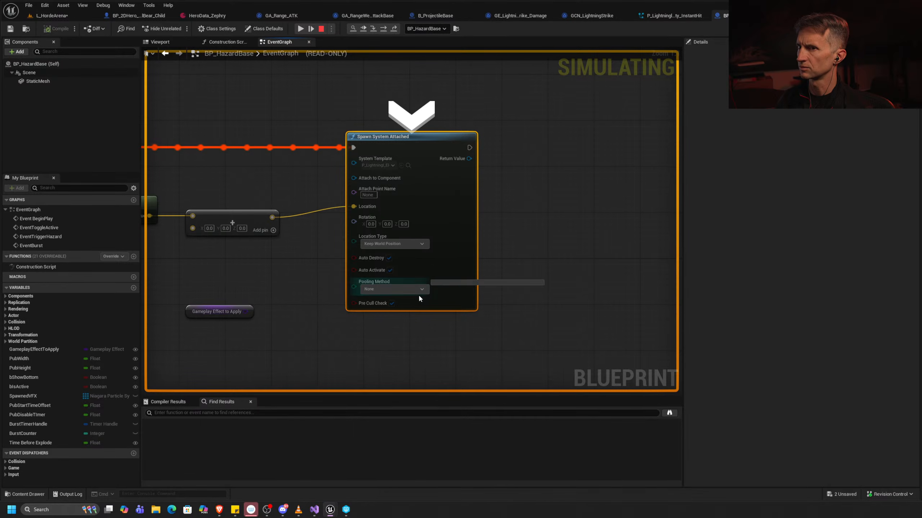
right_drag(291, 287, 407, 308)
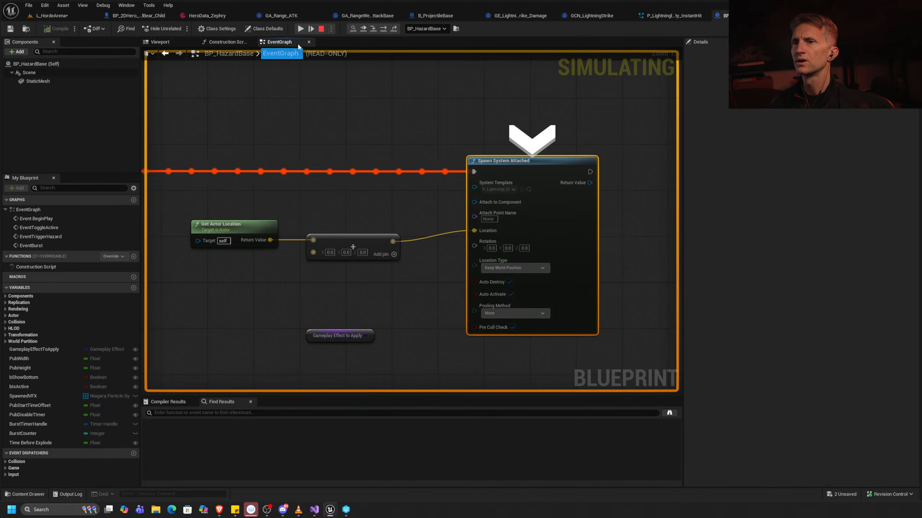
Resume execution past the Event Trigger Hazard breakpoint, check the hazard in the arena, and stop the play session.
click(301, 29)
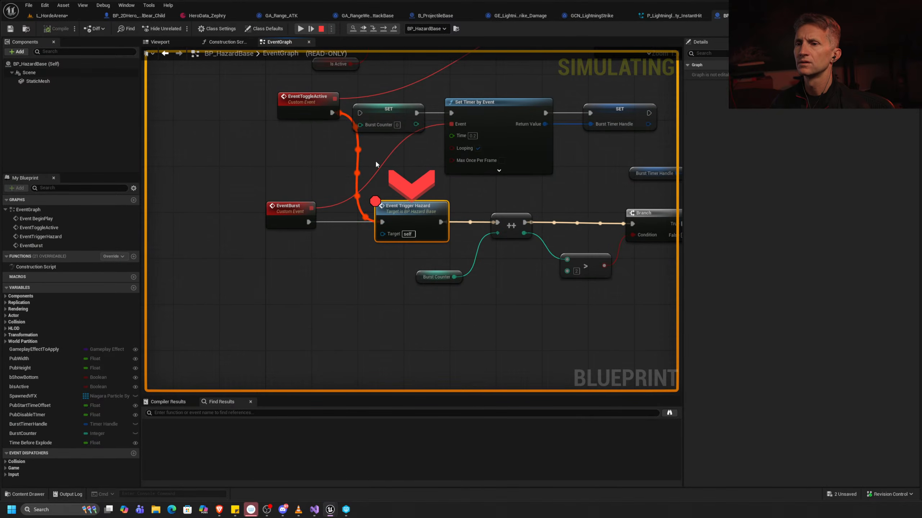
click(301, 28)
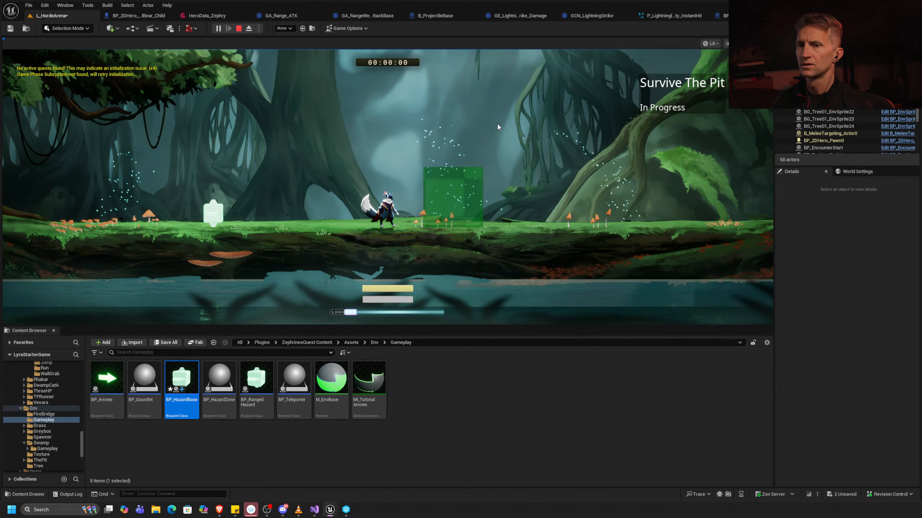
key(Escape)
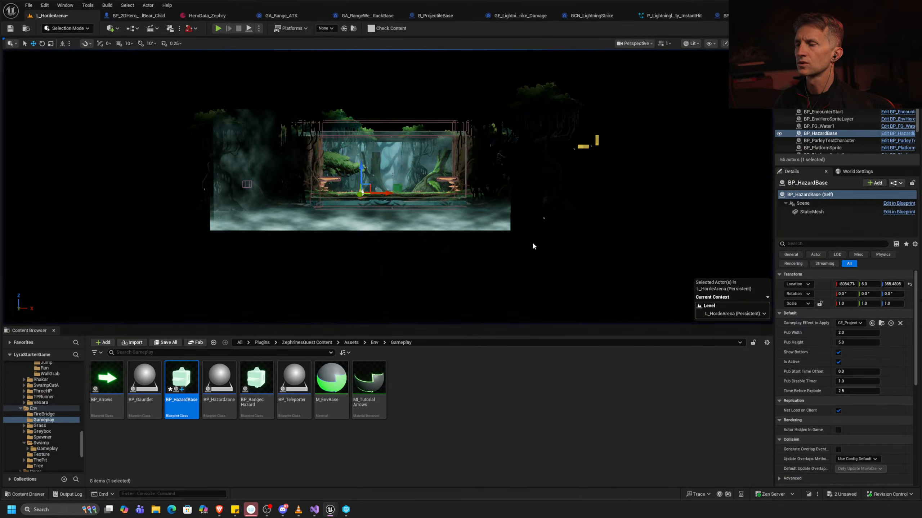
Switch to BP_HazardBase's event graph and jump from the Event Trigger Hazard call to the EventTriggerHazard custom event.
key(ctrl+Tab)
key(ctrl+Tab)
key(ctrl+Tab)
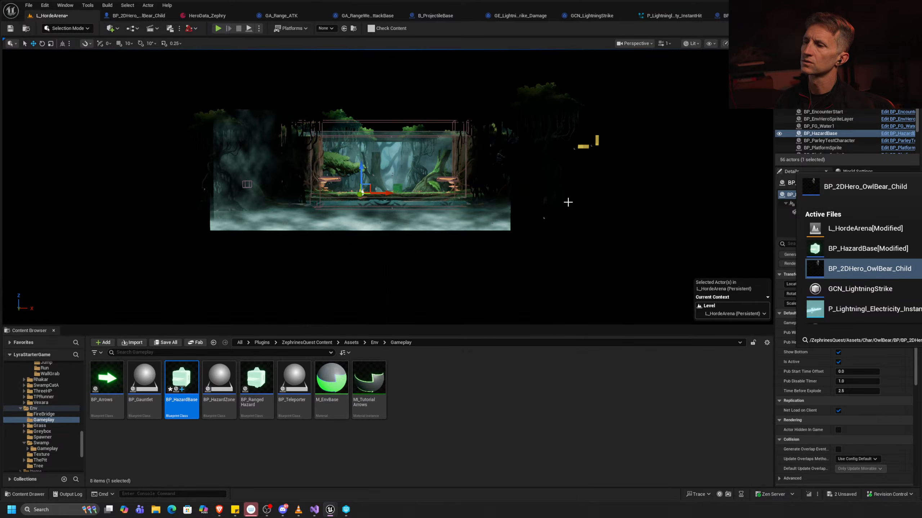
right_drag(445, 280, 445, 342)
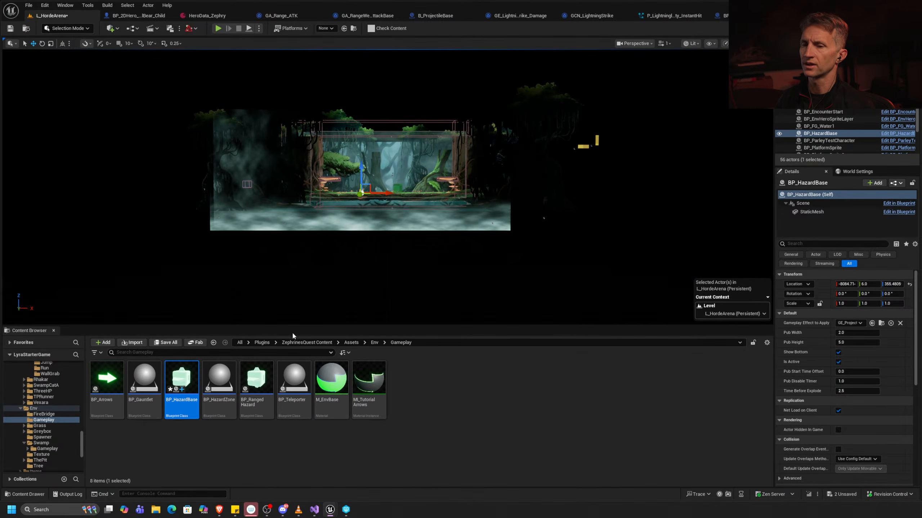
key(ctrl+Tab)
key(ctrl+Tab)
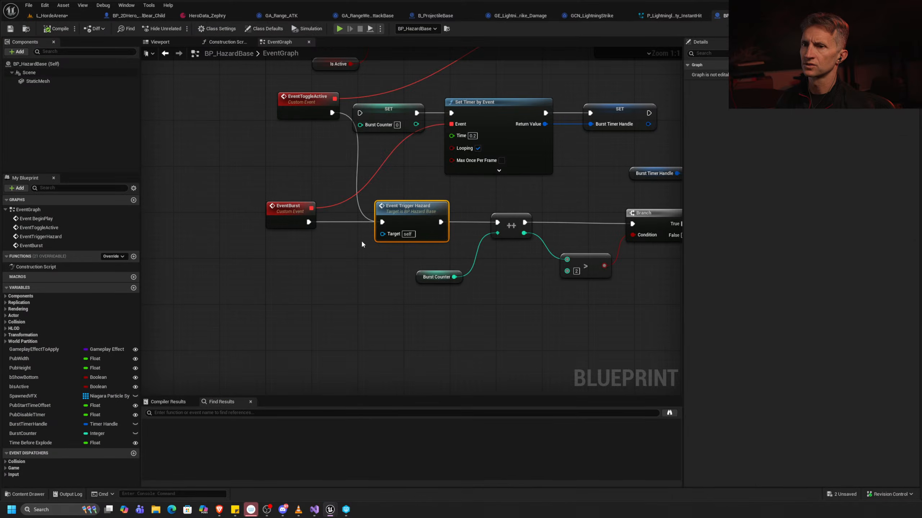
right_drag(404, 297, 385, 234)
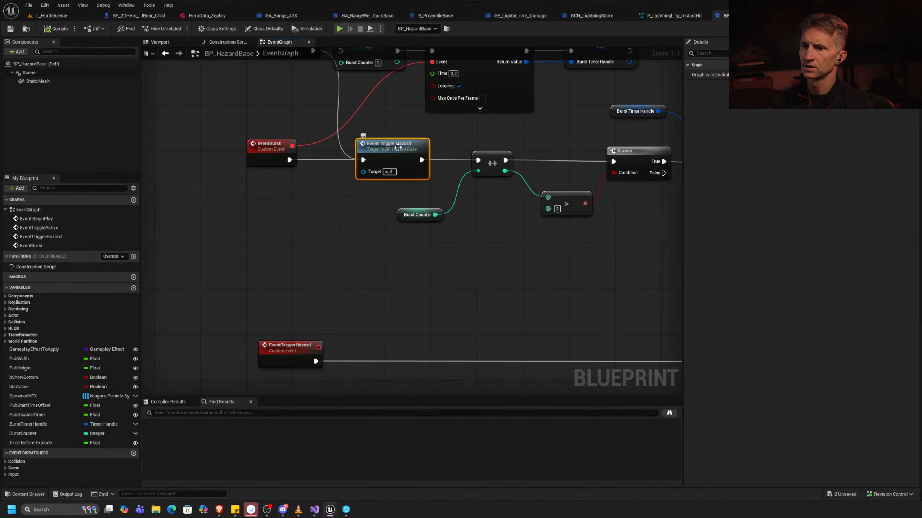
double_click(398, 147)
right_drag(602, 251, 378, 253)
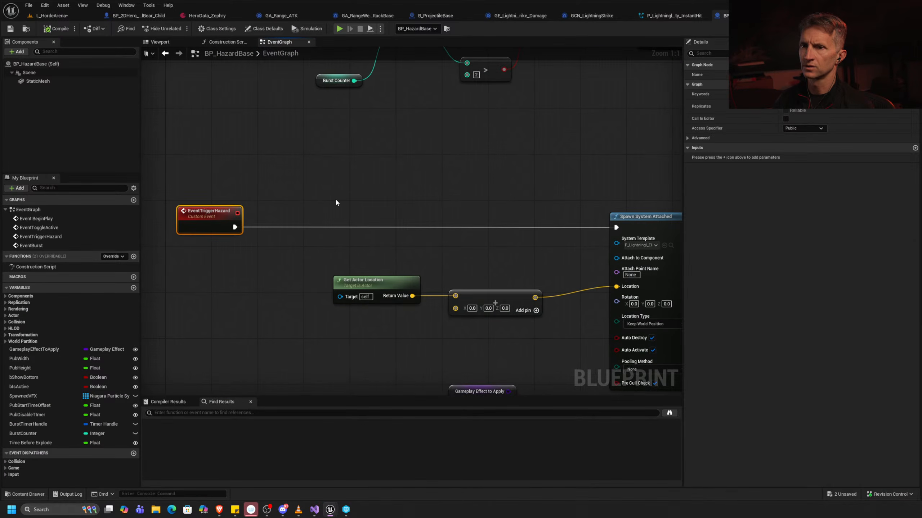
Add a reference to self, get its Root Component, and connect it to Attach to Component on Spawn System Attached.
right_drag(303, 247, 305, 251)
text(get se)
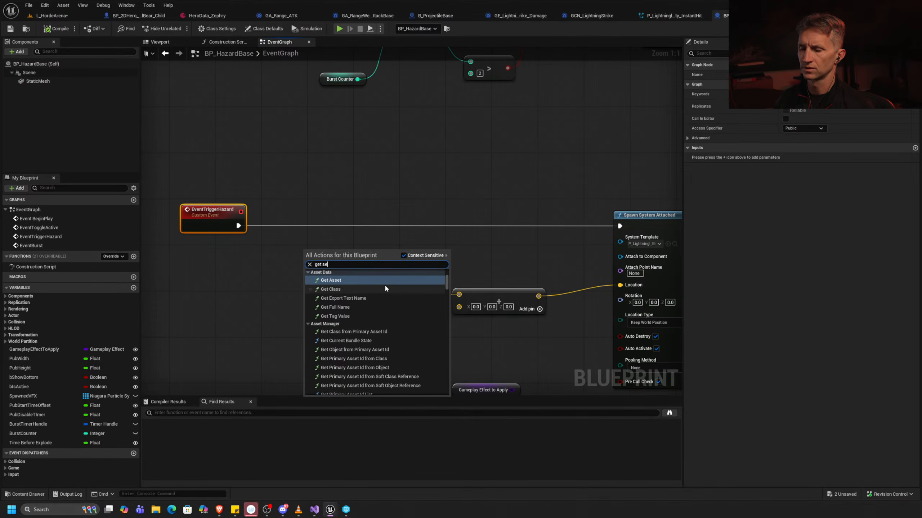
text(lf)
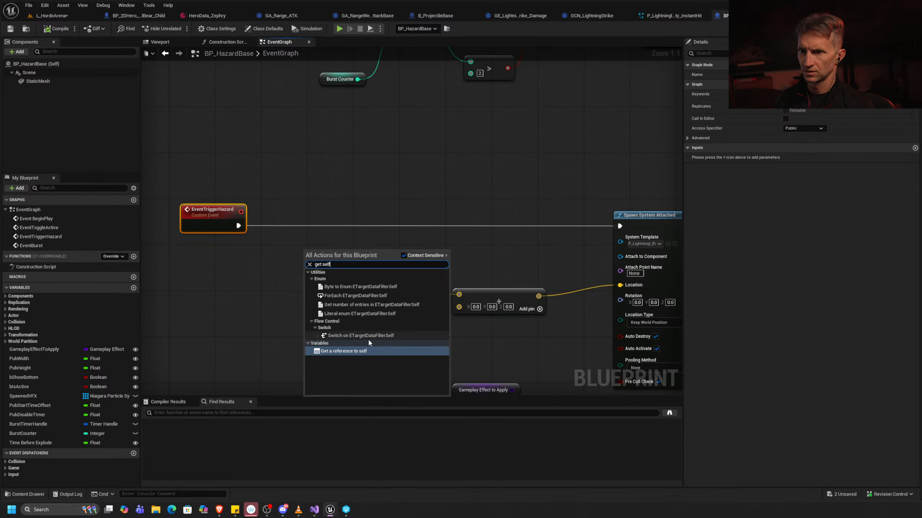
click(364, 351)
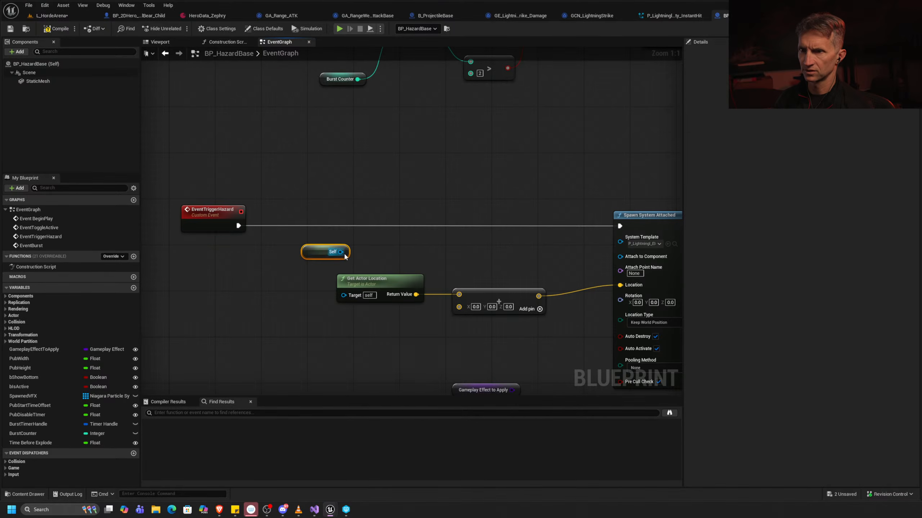
drag(341, 252, 395, 253)
text(get ro)
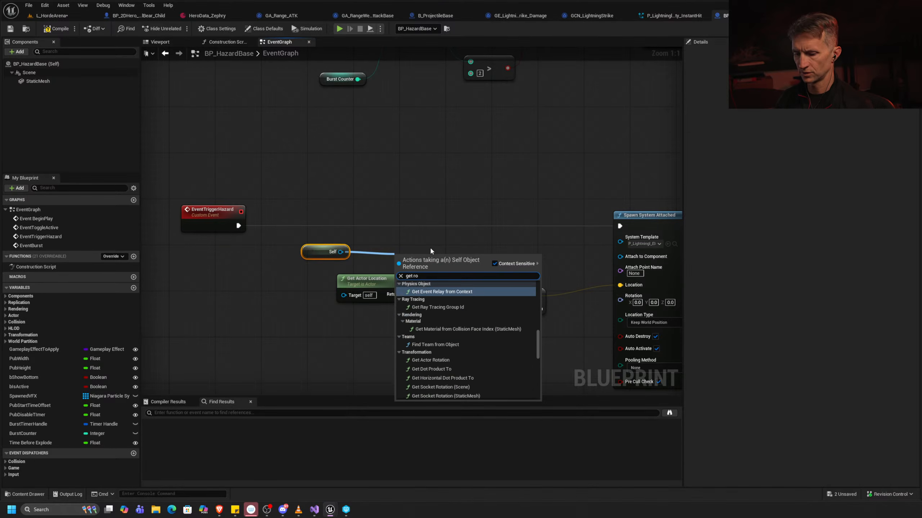
text(ot)
click(454, 332)
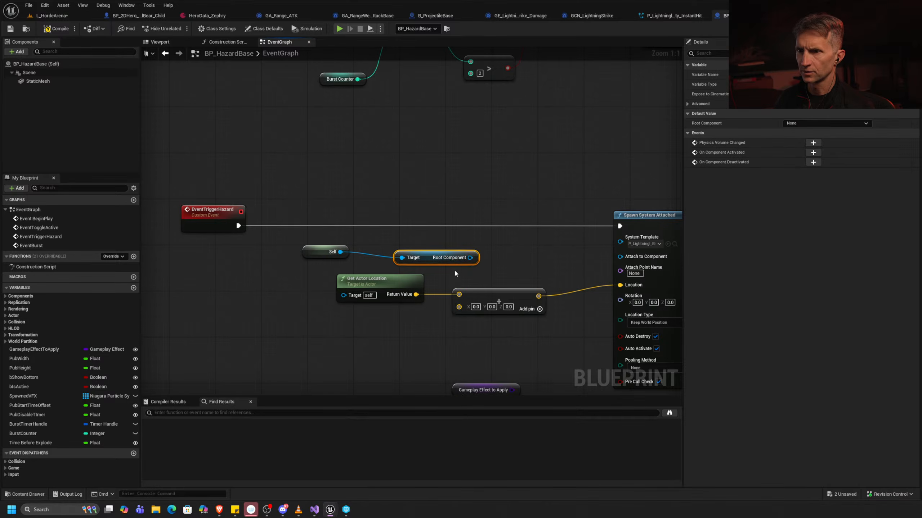
drag(470, 258, 620, 256)
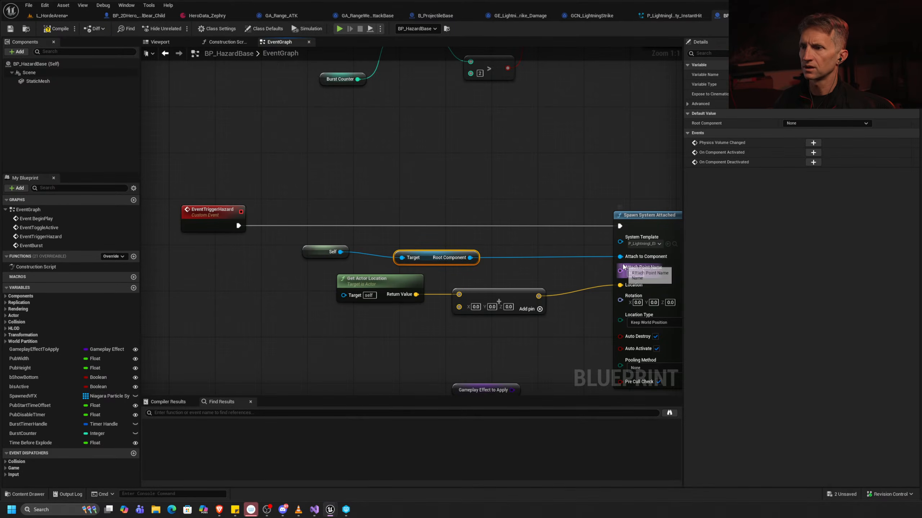
Play L_HordeArena full screen, move the character near the hazard to check the lightning, and stop the session.
right_drag(263, 82, 386, 330)
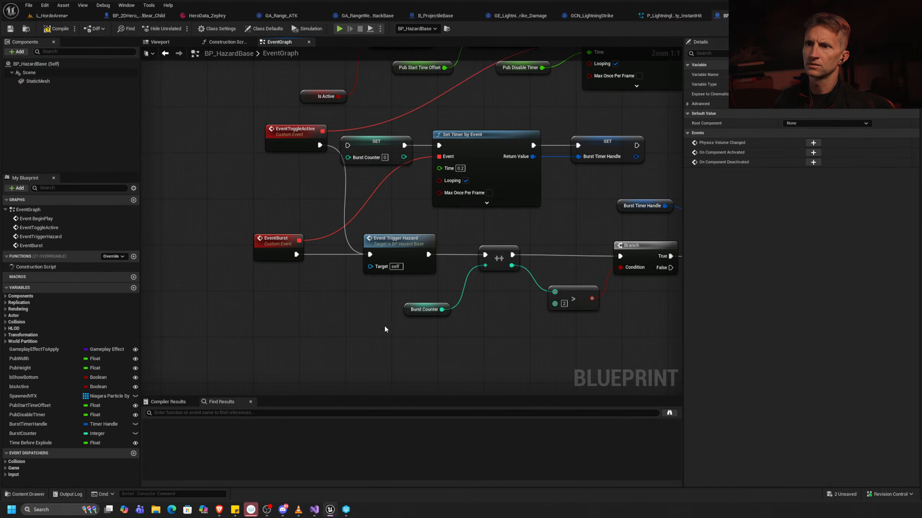
click(52, 15)
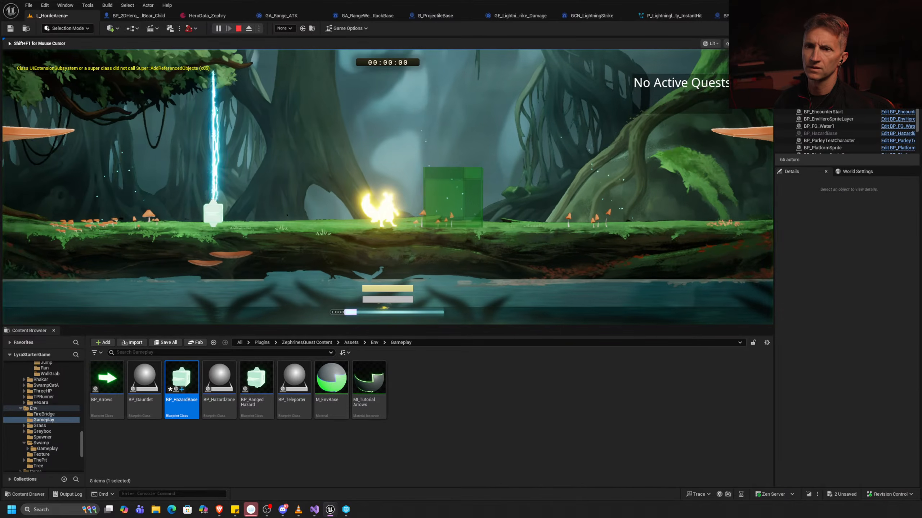
key(a)
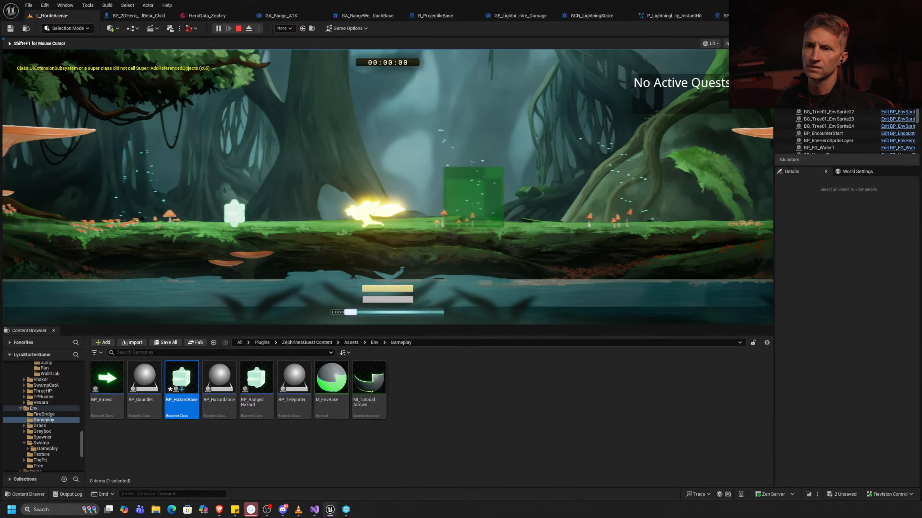
key(F11)
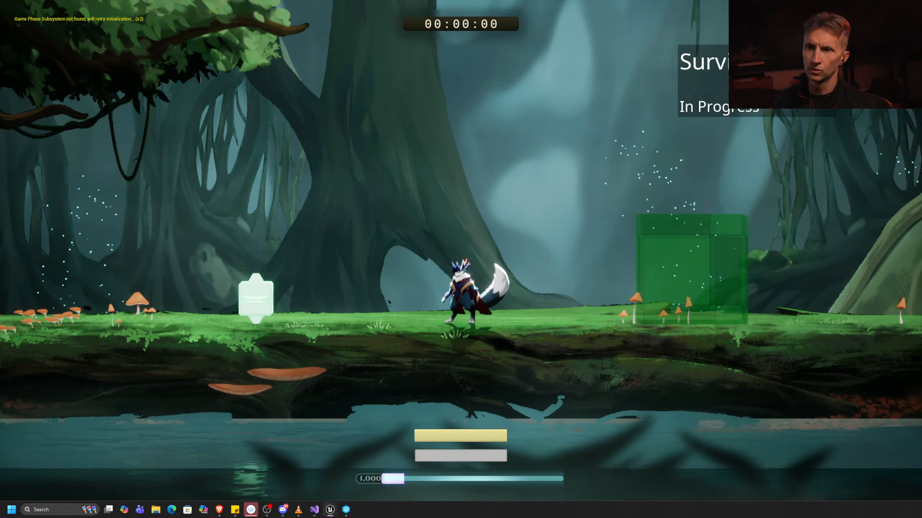
key(a)
key(d)
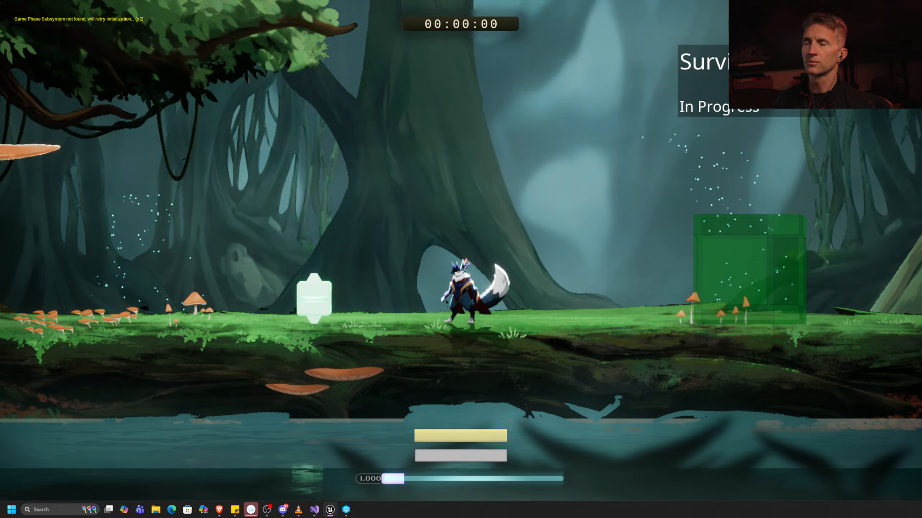
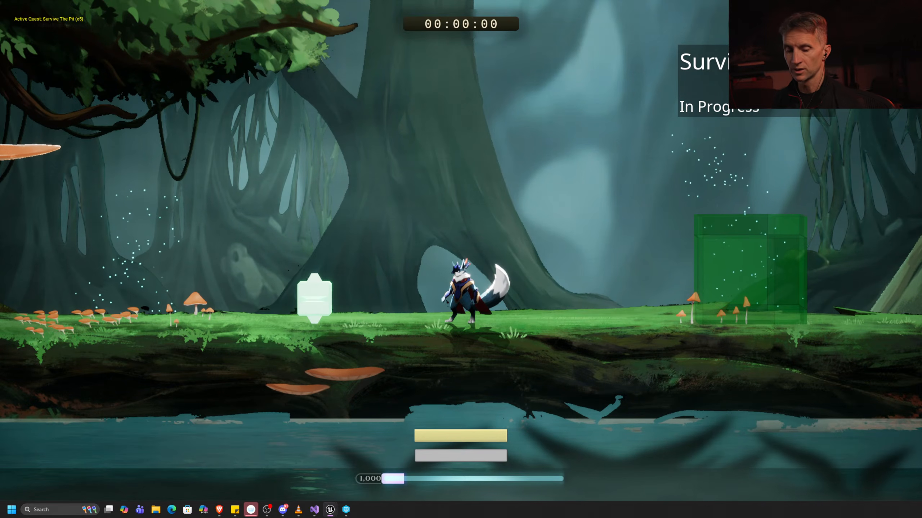
key(Escape)
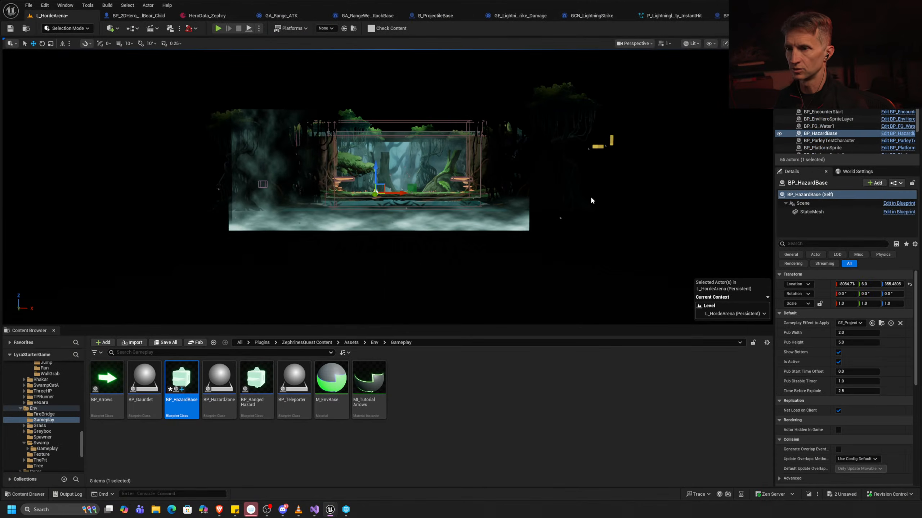
Return to BP_HazardBase's event graph and inspect the Spawn System Attached node's template and outputs.
click(725, 16)
right_drag(463, 247, 466, 195)
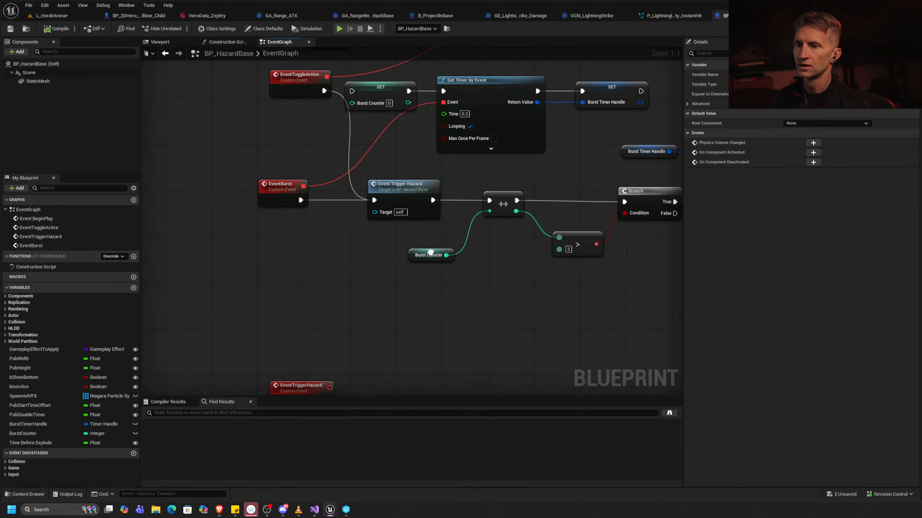
scroll(466, 195, down, 7)
click(533, 239)
scroll(538, 237, up, 7)
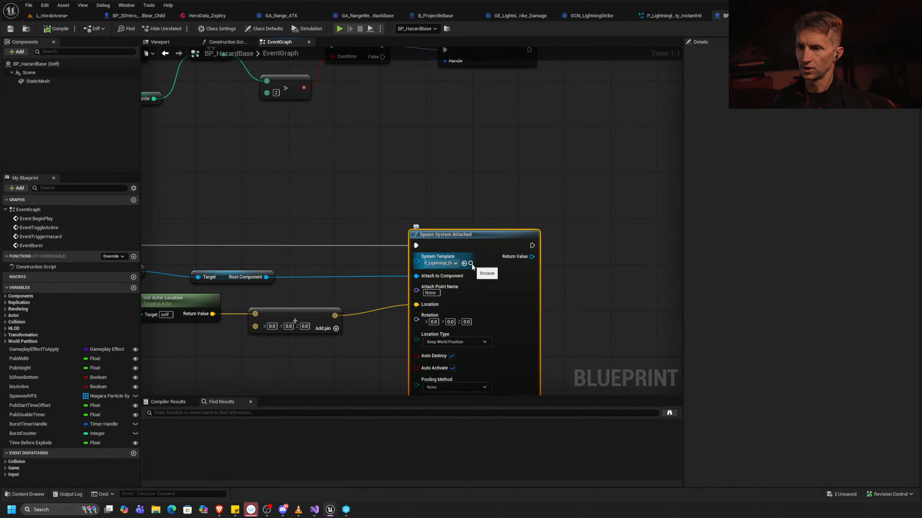
right_drag(584, 253, 308, 233)
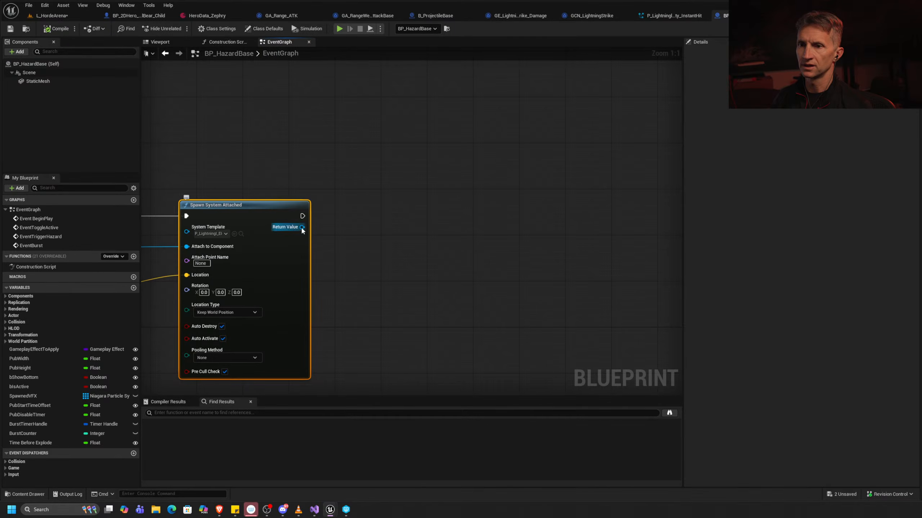
drag(303, 227, 378, 289)
click(309, 235)
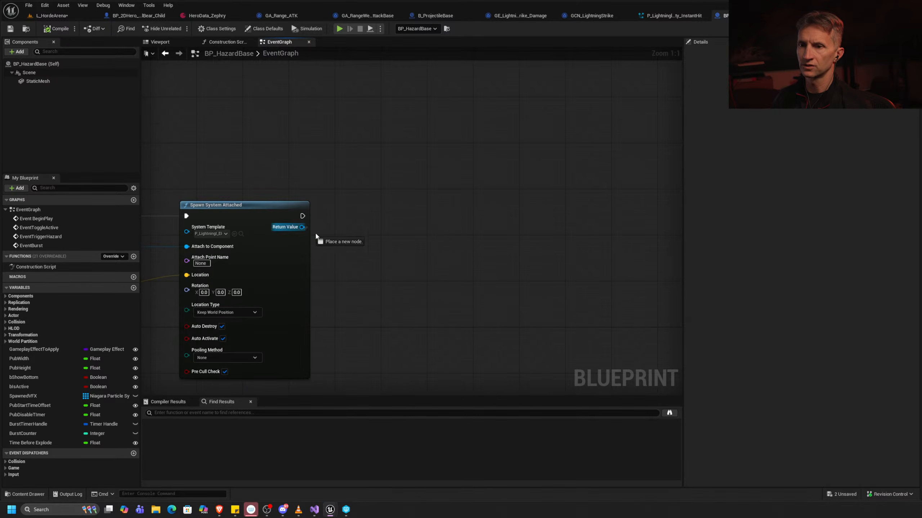
drag(315, 235, 387, 279)
text(set n)
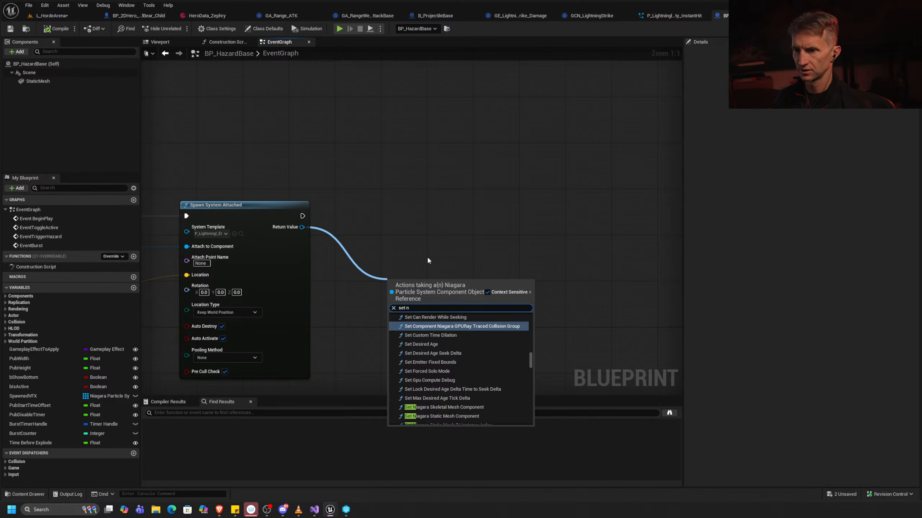
text(ia)
click(425, 257)
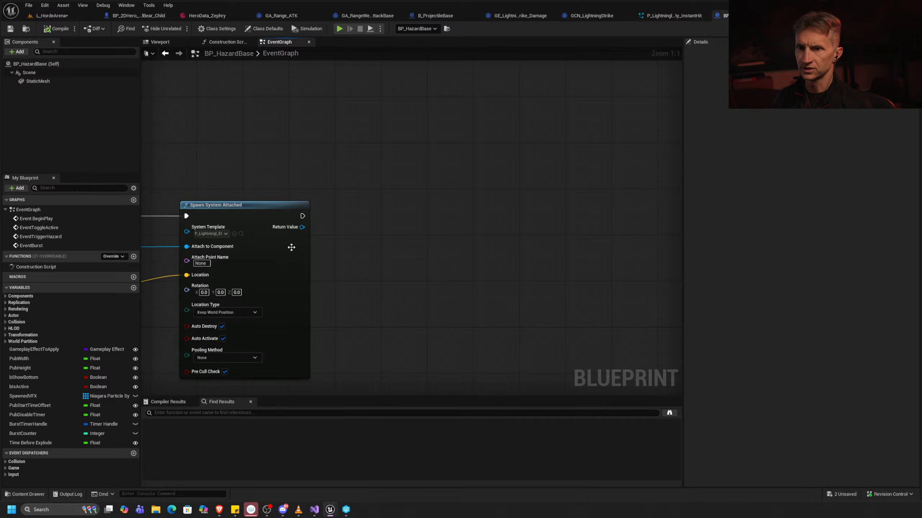
Browse to the node's system template, open P_LightningI_Electricity_InstantHit, and examine its user parameters.
click(241, 234)
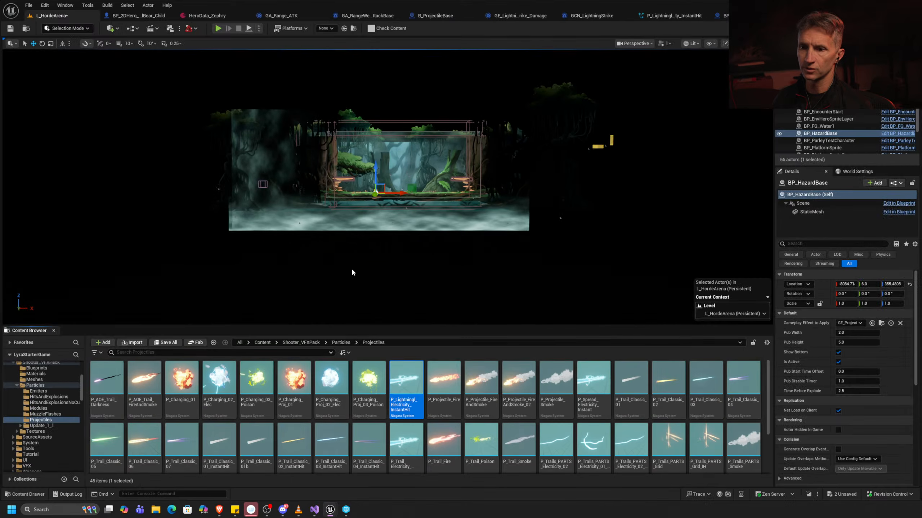
double_click(407, 388)
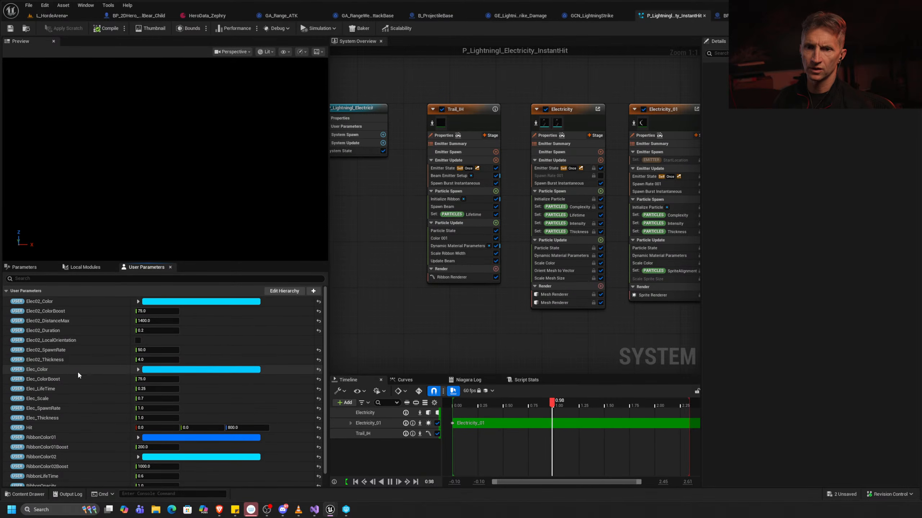
scroll(78, 371, down, 1)
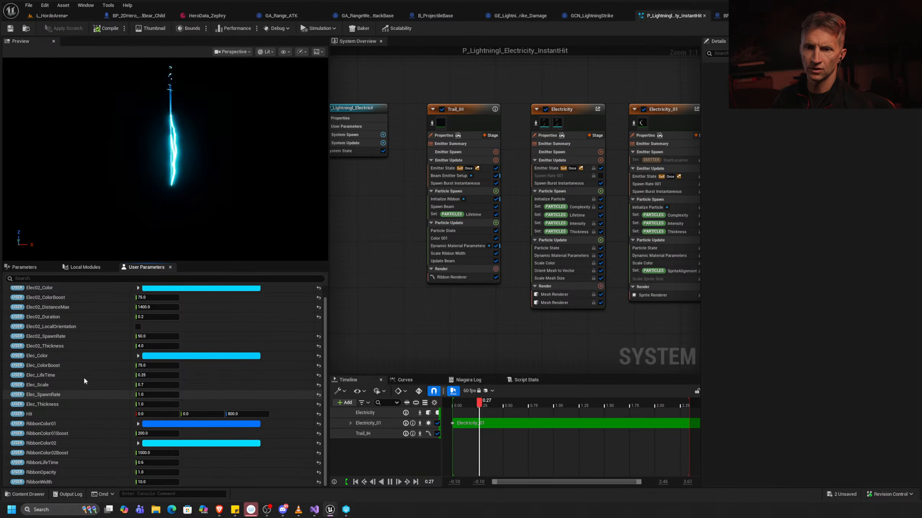
scroll(86, 392, up, 1)
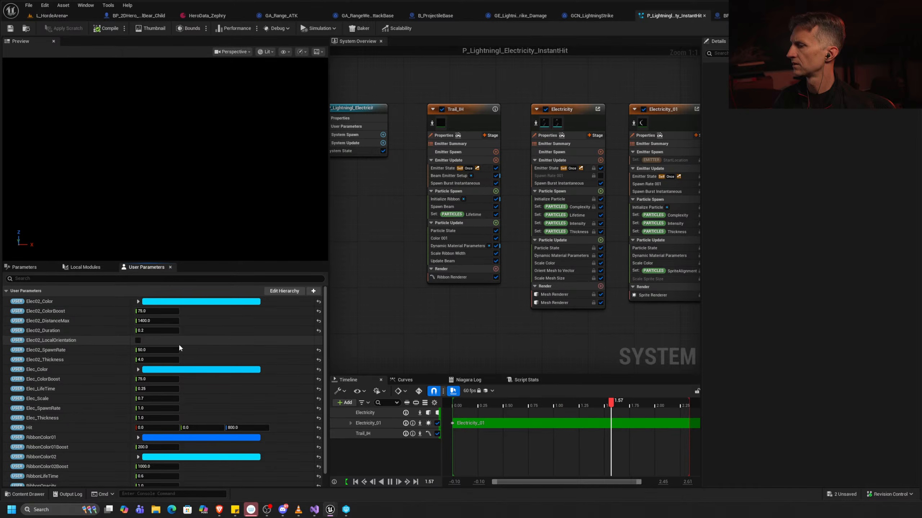
key(alt+Tab)
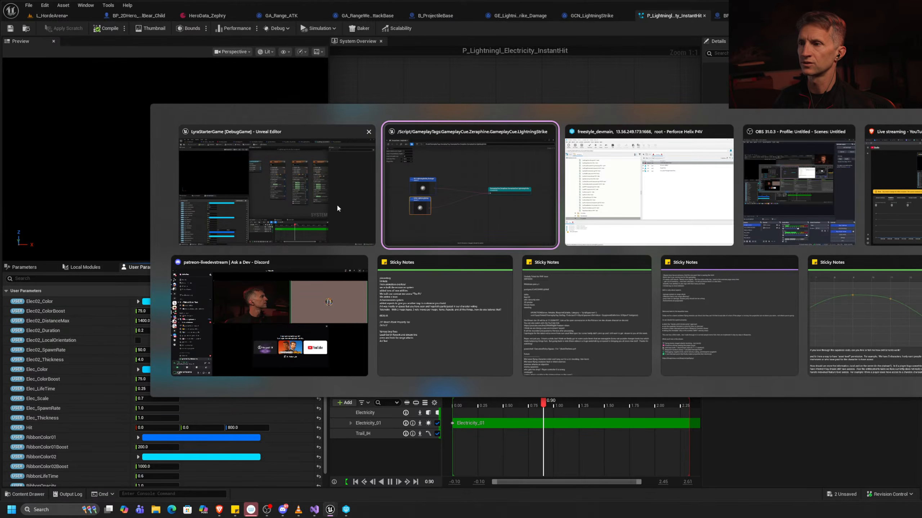
key(alt+Tab)
key(alt+Tab)
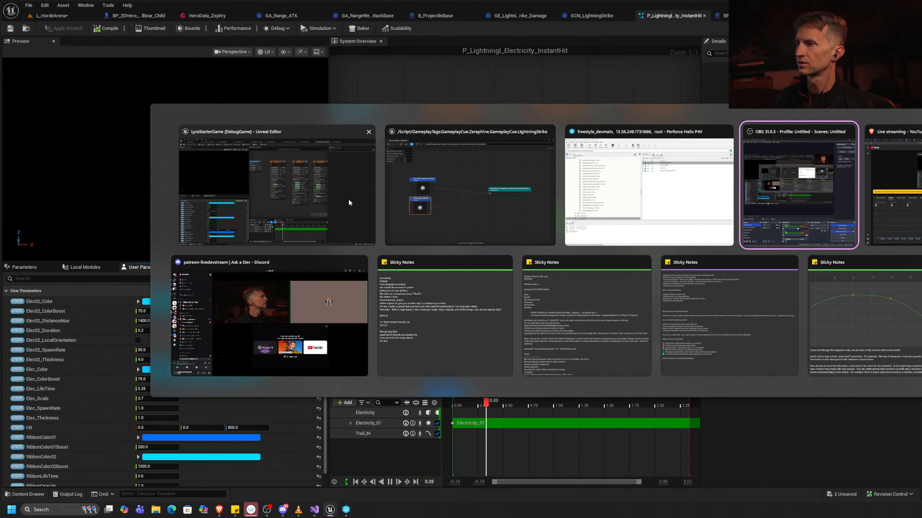
key(alt+shift+Tab)
key(alt+shift+Tab)
key(alt+shift+Tab)
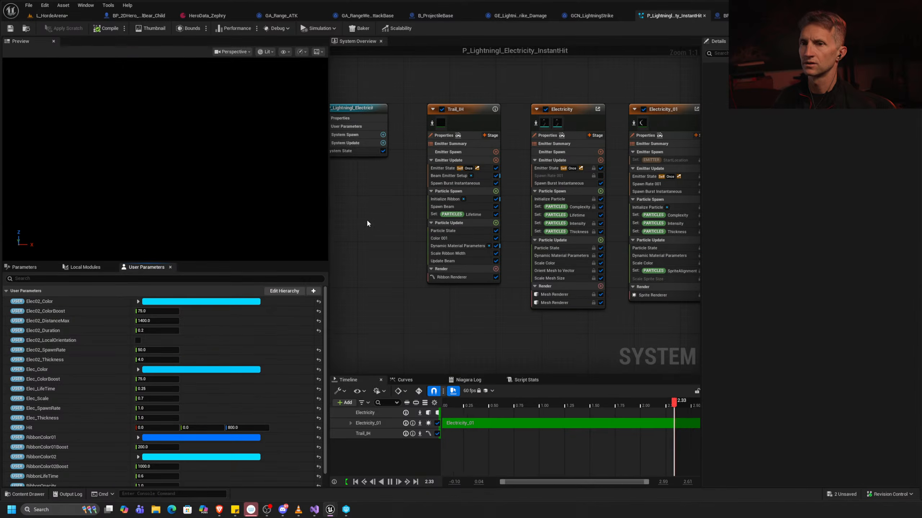
Return to BP_HazardBase's event graph and add a Set Niagara Variable (LinearColor) node from Spawn System Attached's return value.
click(53, 15)
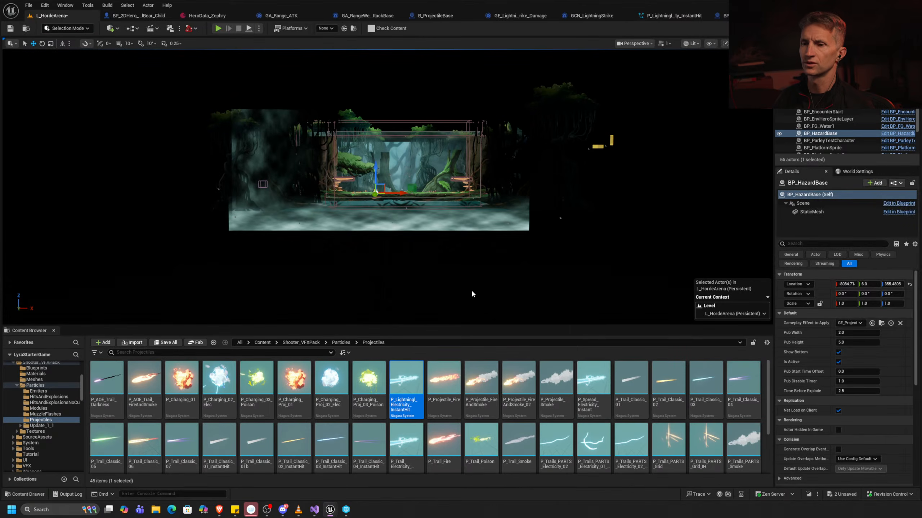
key(ctrl+Tab)
key(ctrl+Tab)
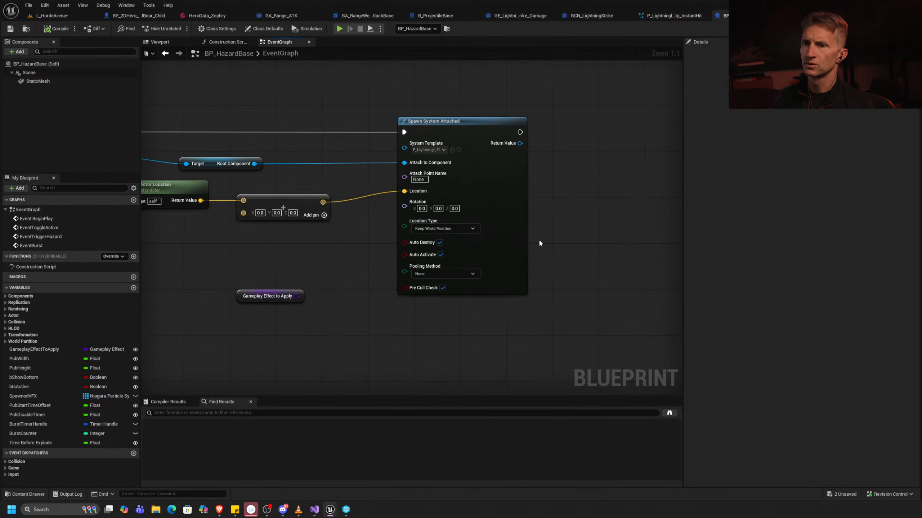
right_drag(589, 202, 365, 284)
drag(296, 225, 350, 263)
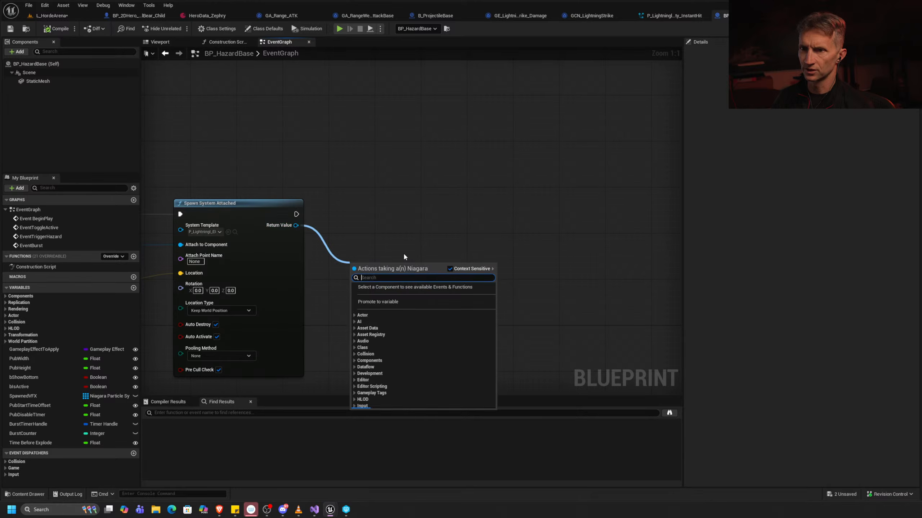
text(set ni)
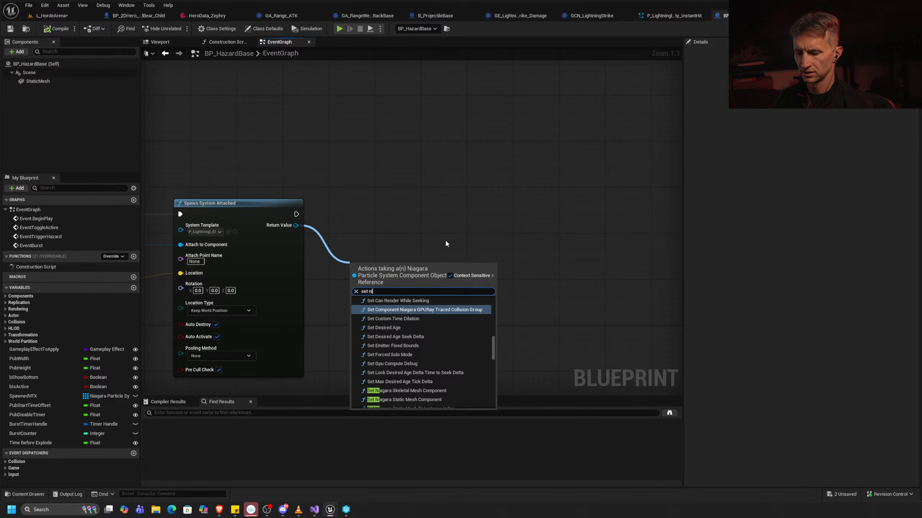
text(a)
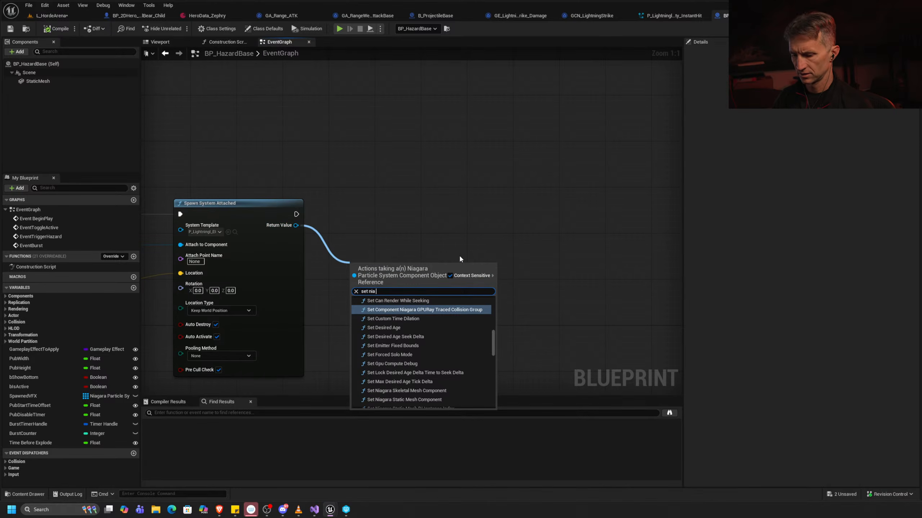
text( colo)
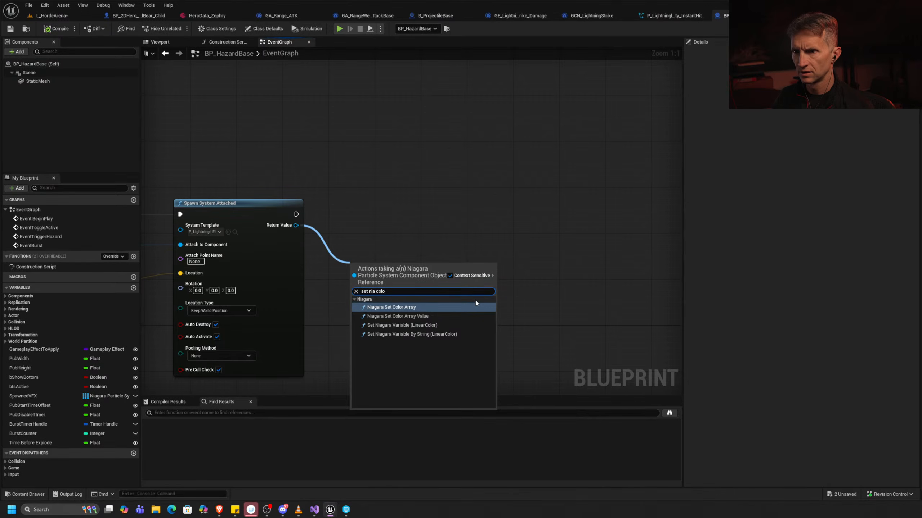
click(403, 326)
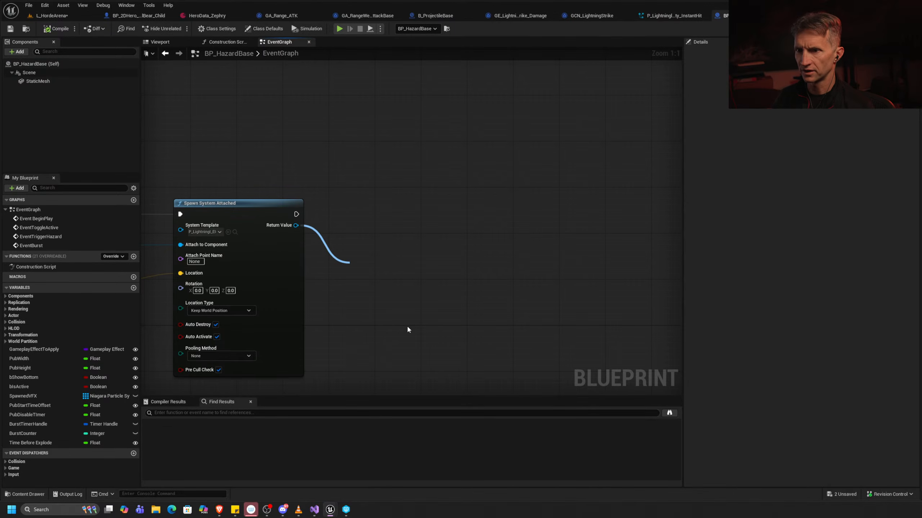
drag(372, 273, 435, 209)
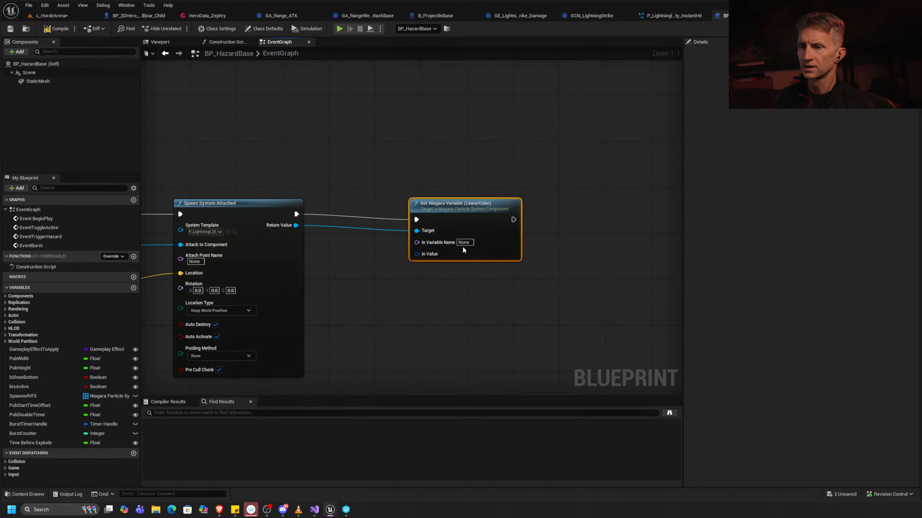
Set the new Set Niagara Variable node's variable name to Elec_Color.
click(471, 244)
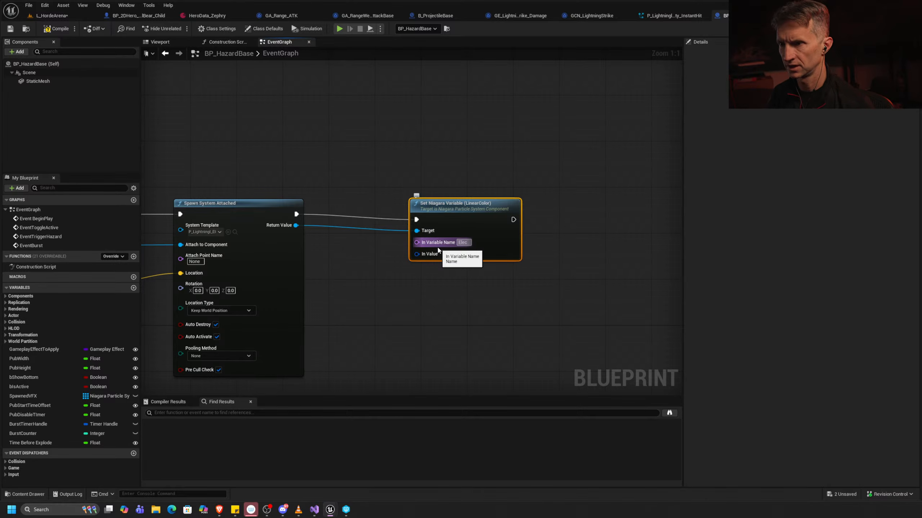
text(Elec_Color)
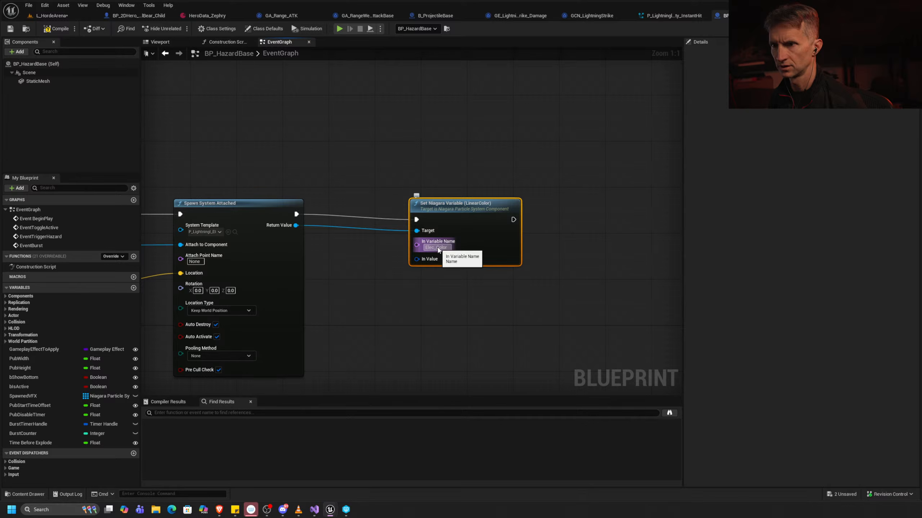
key(Return)
Check the effect's colour parameters, then duplicate the Set Niagara Variable node, chain it after the original, and name its variable Elec02_Color.
key(ctrl+Tab)
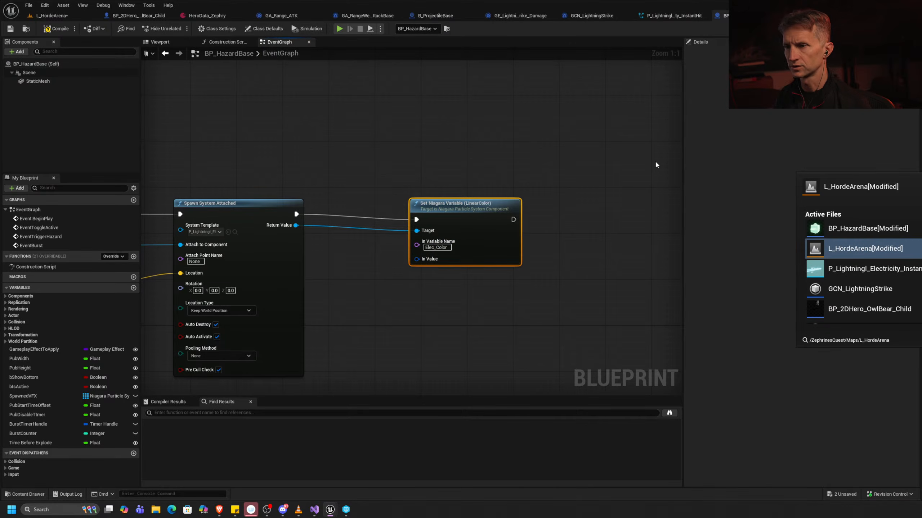
key(ctrl+Tab)
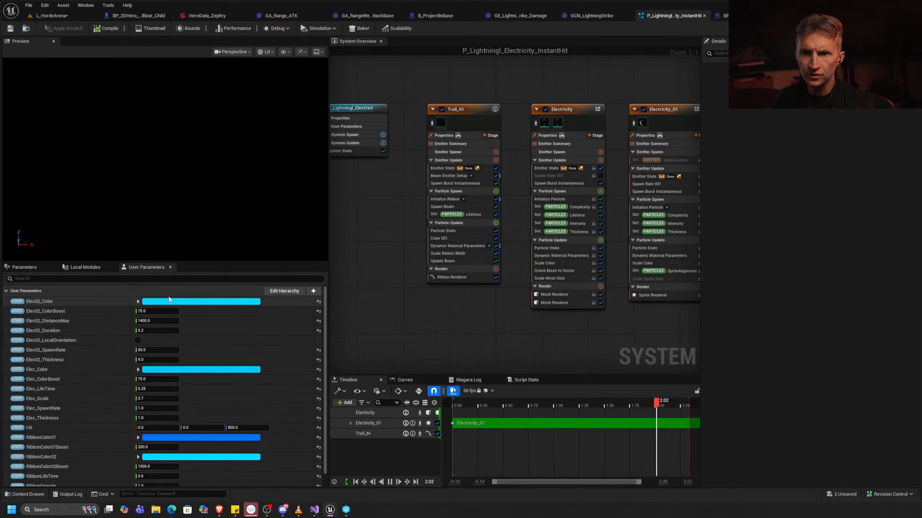
key(ctrl+Tab)
drag(501, 172, 475, 221)
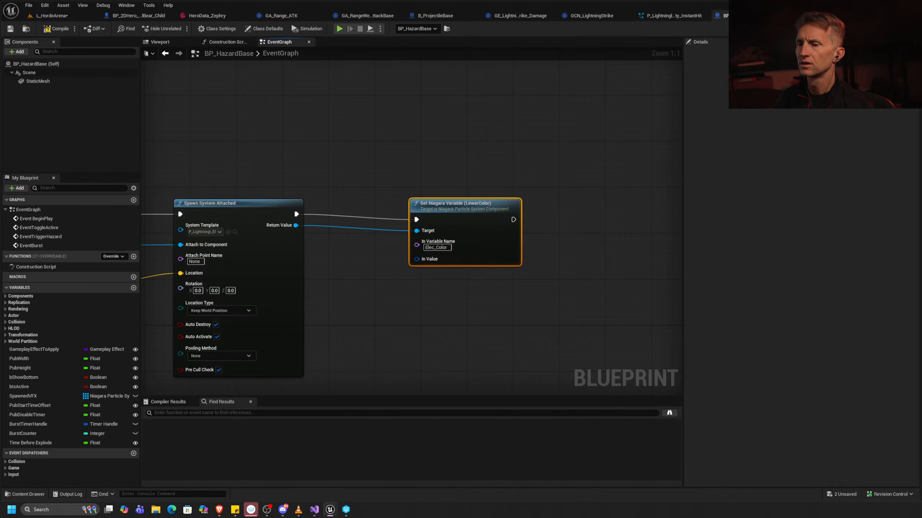
right_drag(557, 244, 468, 228)
key(ctrl+d)
drag(504, 240, 530, 218)
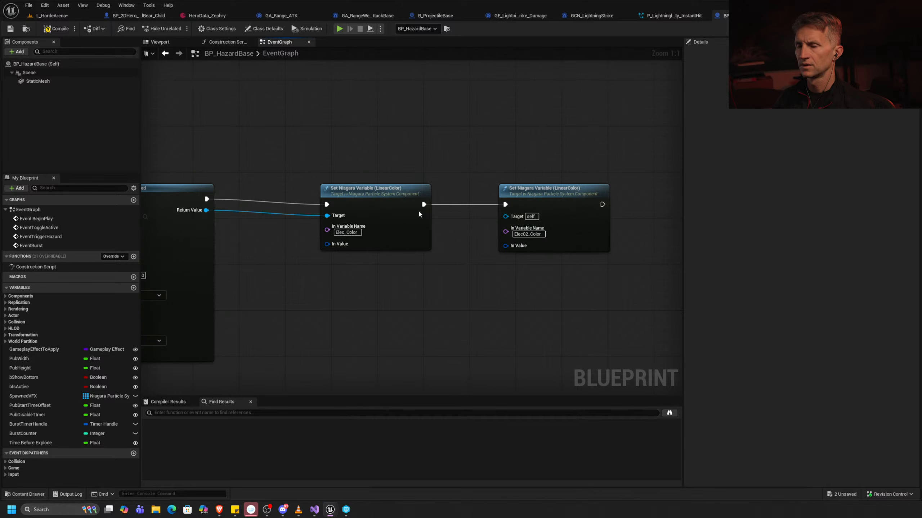
right_drag(417, 210, 445, 211)
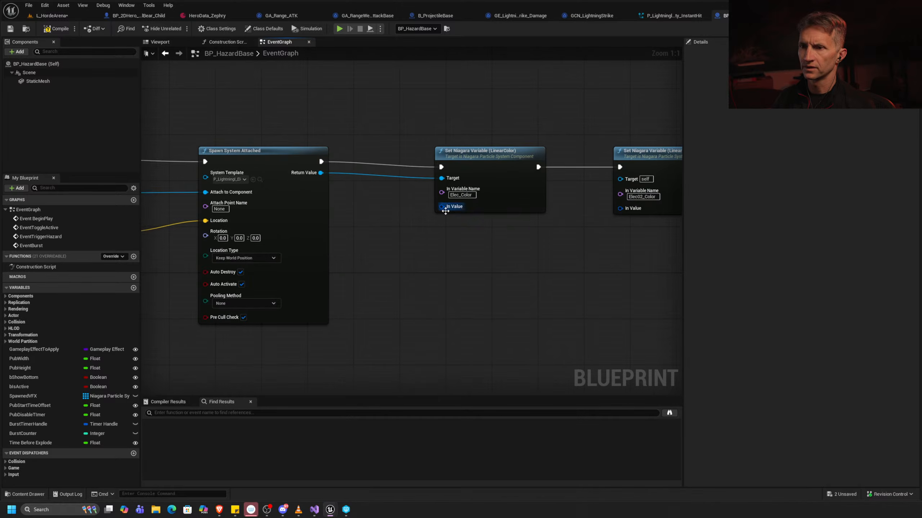
drag(445, 211, 401, 263)
text(mak)
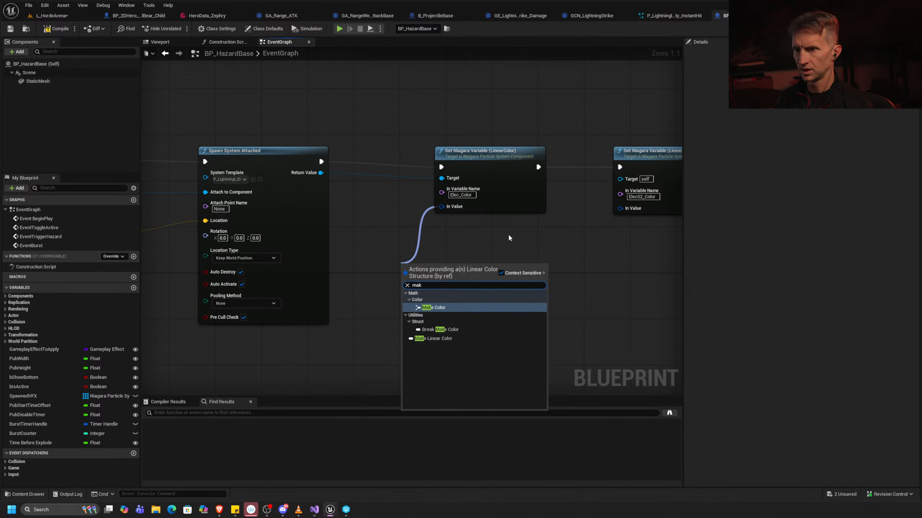
click(433, 339)
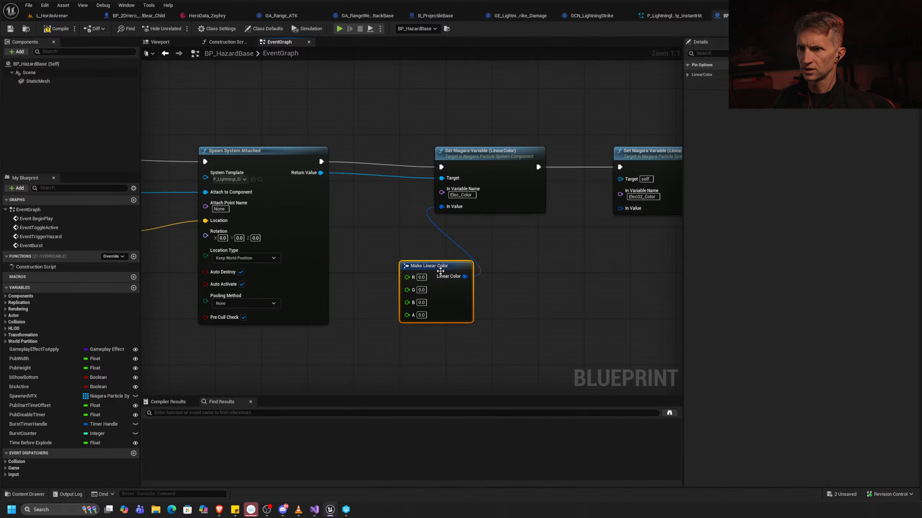
drag(438, 268, 407, 257)
key(Delete)
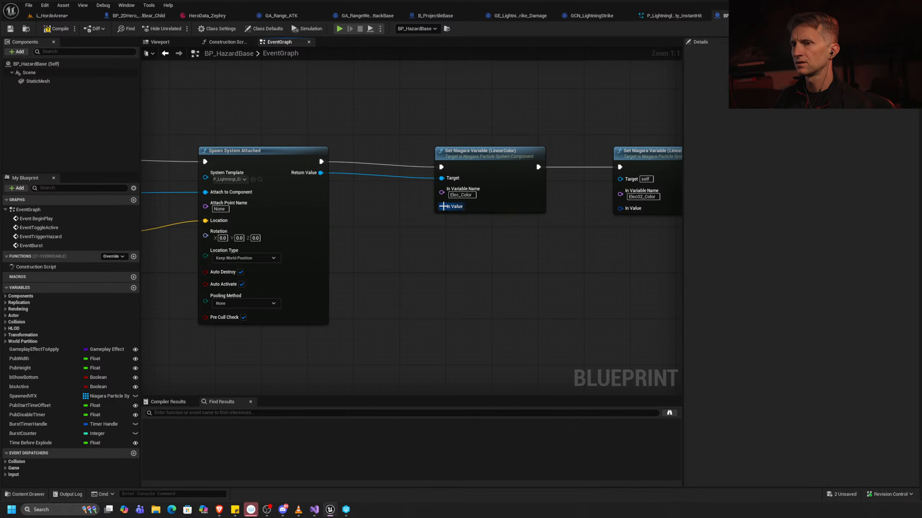
Add a Make Color node to the Elec_Color node's In Value, with R 1.0 and B 1.0.
drag(441, 206, 413, 257)
text(make)
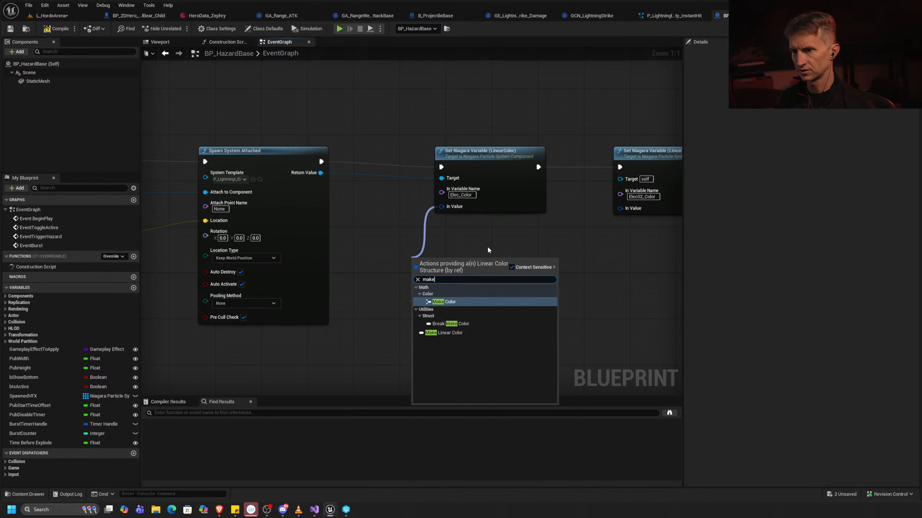
click(458, 302)
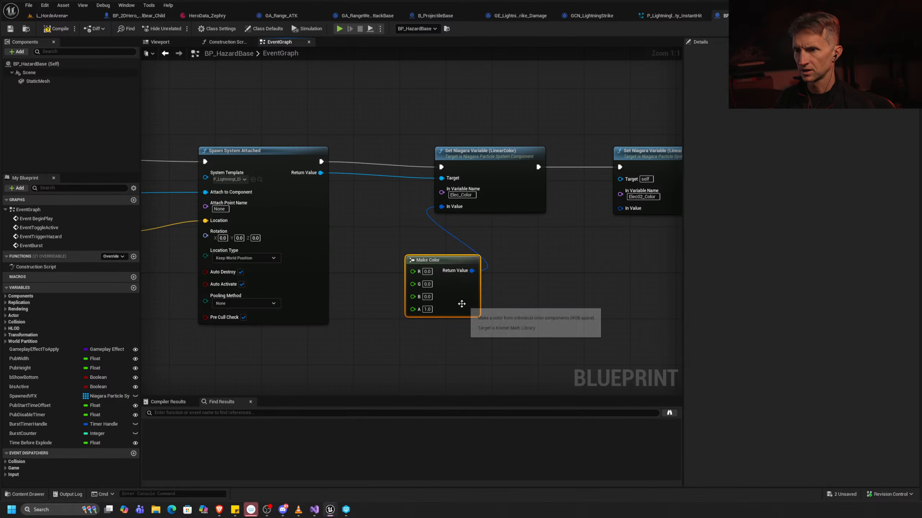
drag(453, 258, 412, 261)
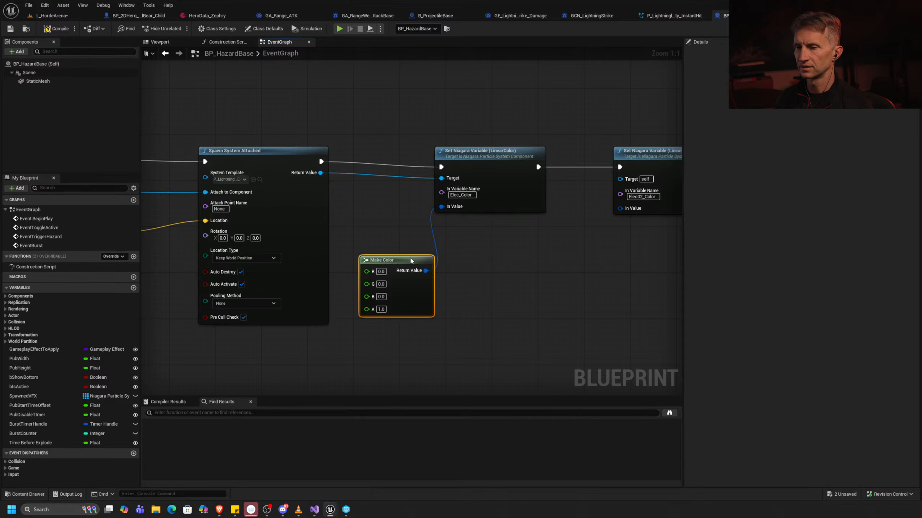
click(382, 297)
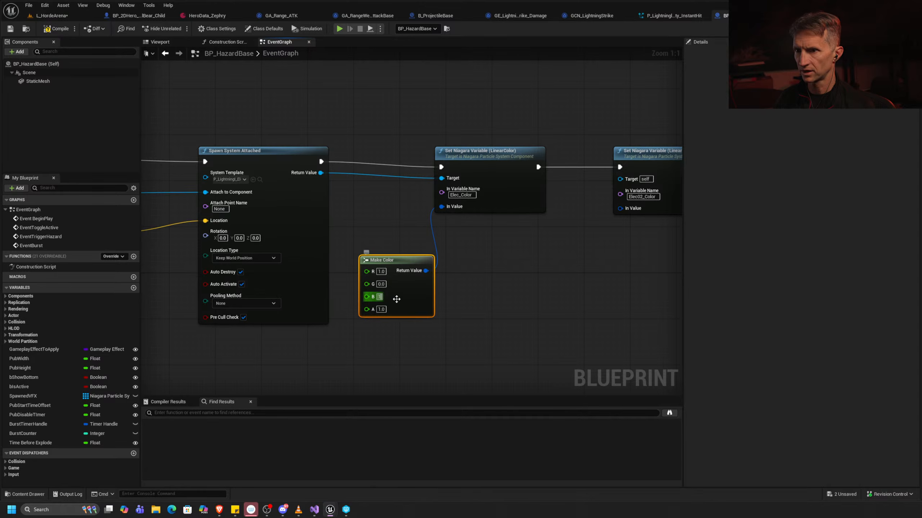
click(471, 254)
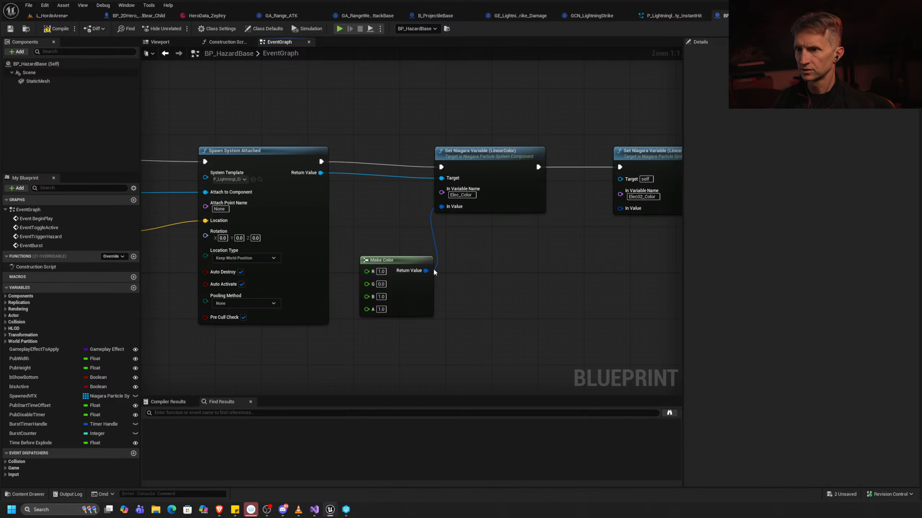
Copy the Make Color node, connect the copy to the Elec02_Color node's In Value, and set its R to 1.2.
mouse_move(434, 270)
ctrl+mouse_down()
mouse_move(531, 247)
mouse_move(432, 277)
ctrl+mouse_up()
key(ctrl+c)
key(ctrl+v)
drag(585, 238, 620, 210)
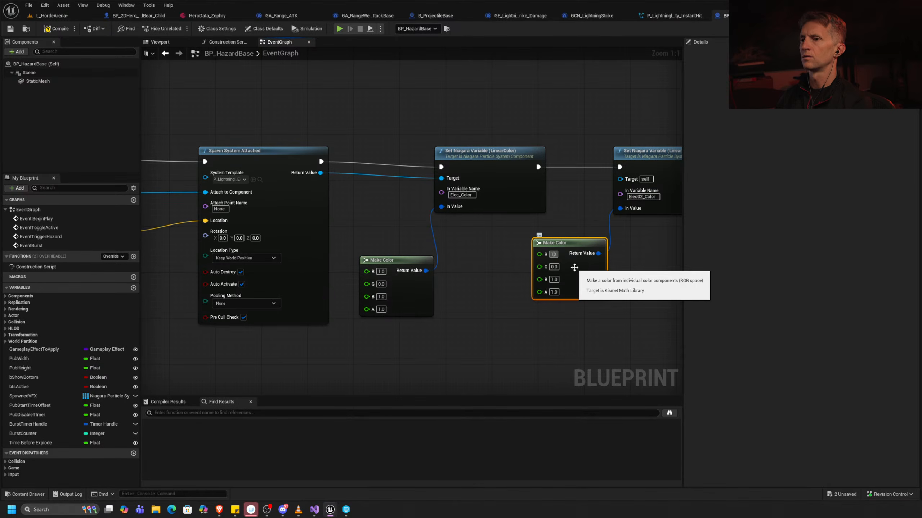
text(1.2)
click(589, 219)
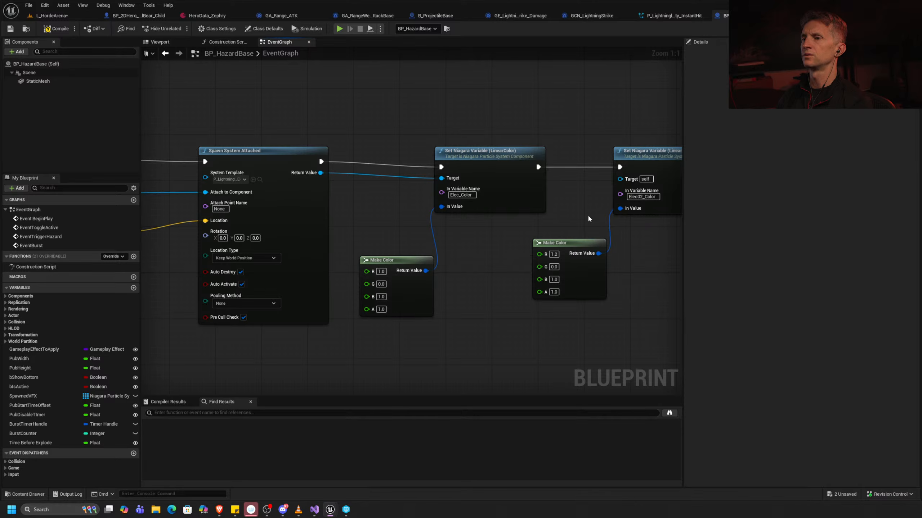
Clear the mesh assigned to the StaticMesh component and find the component's references in the blueprint.
click(55, 16)
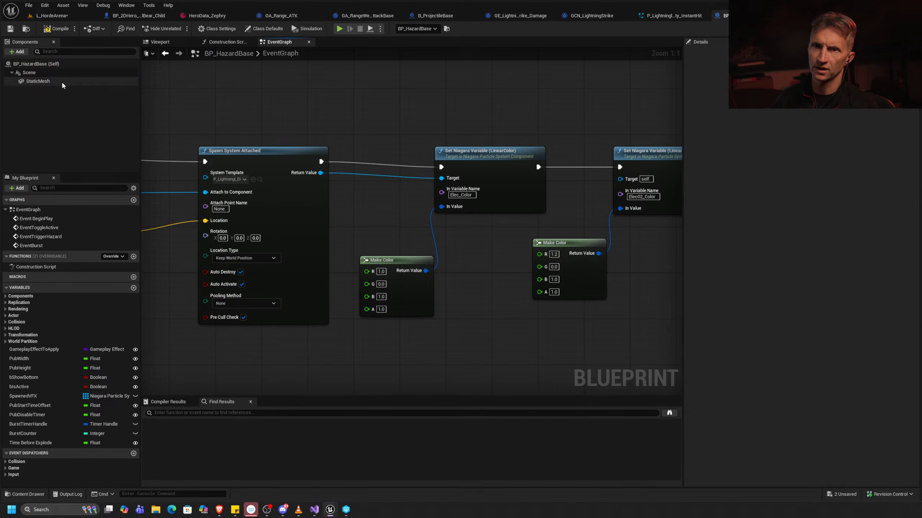
click(62, 81)
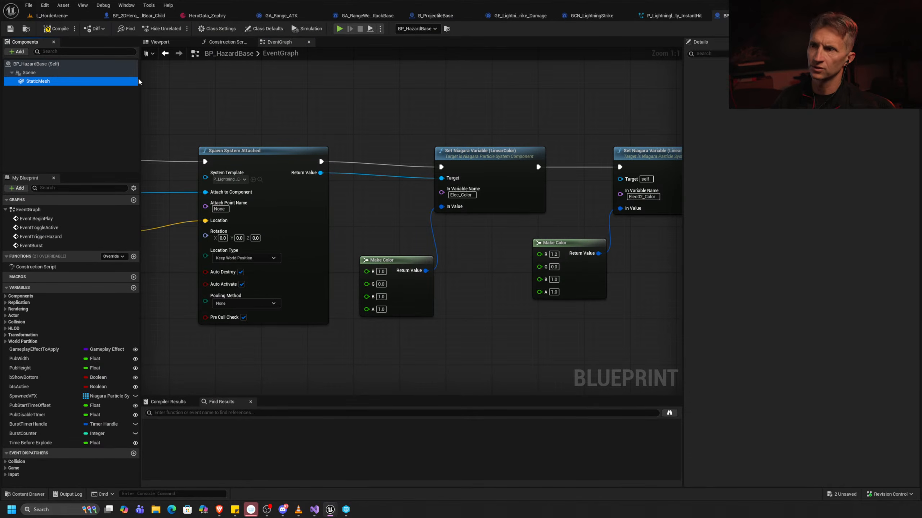
click(909, 197)
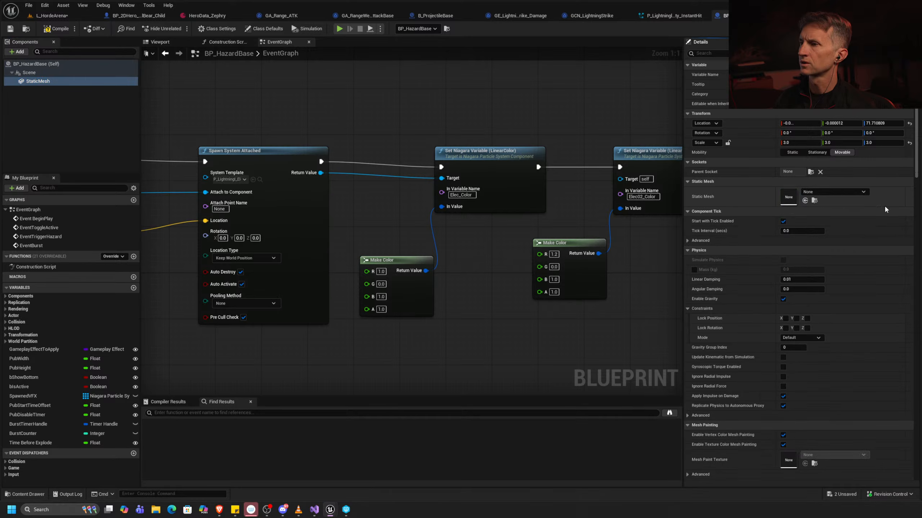
right_click(63, 82)
mouse_move(119, 106)
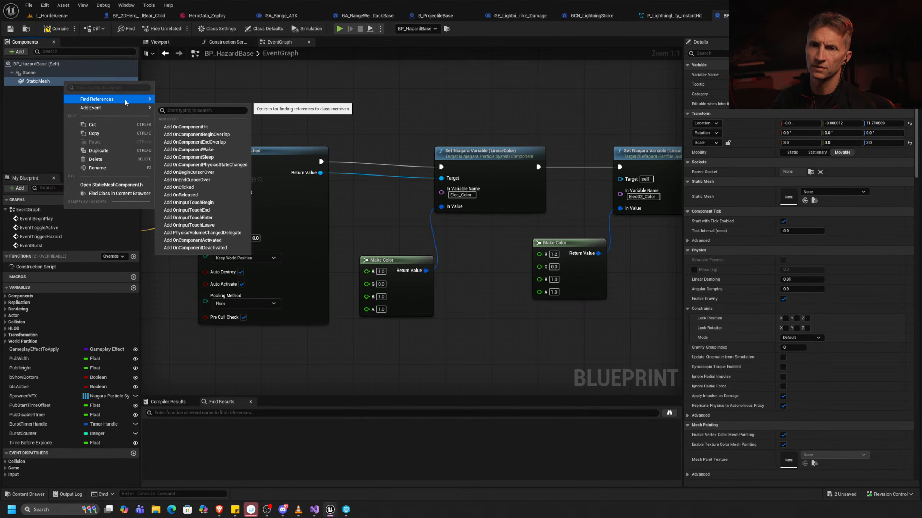
click(198, 101)
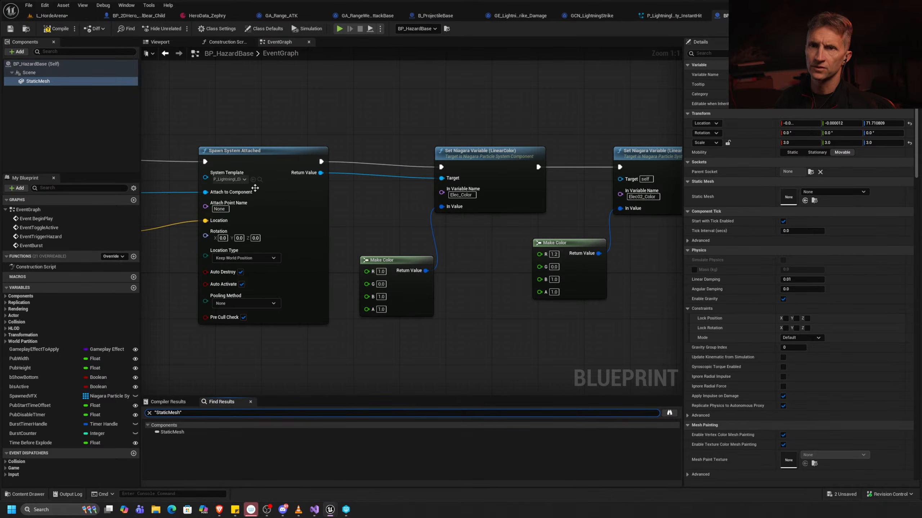
Route Spawn System Attached's return value through reroute nodes to the Elec02_Color node's Target, and compile and save the blueprint.
click(57, 29)
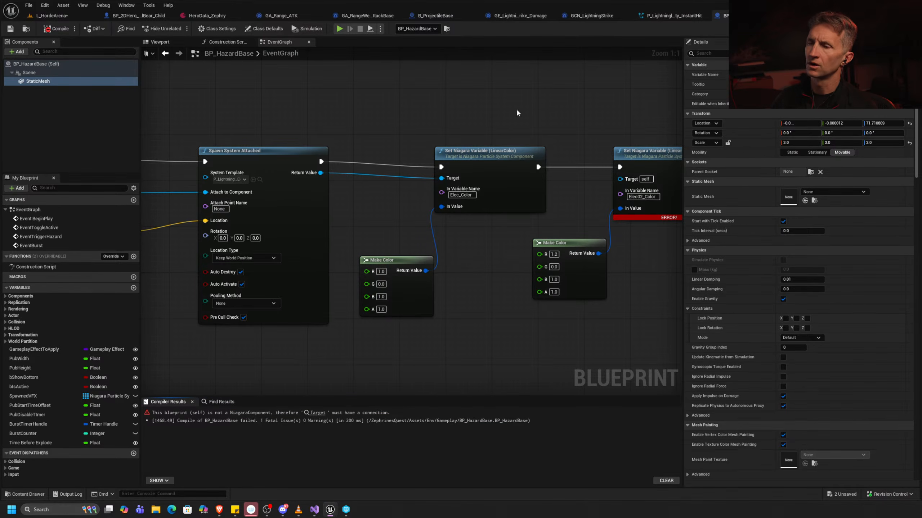
double_click(387, 174)
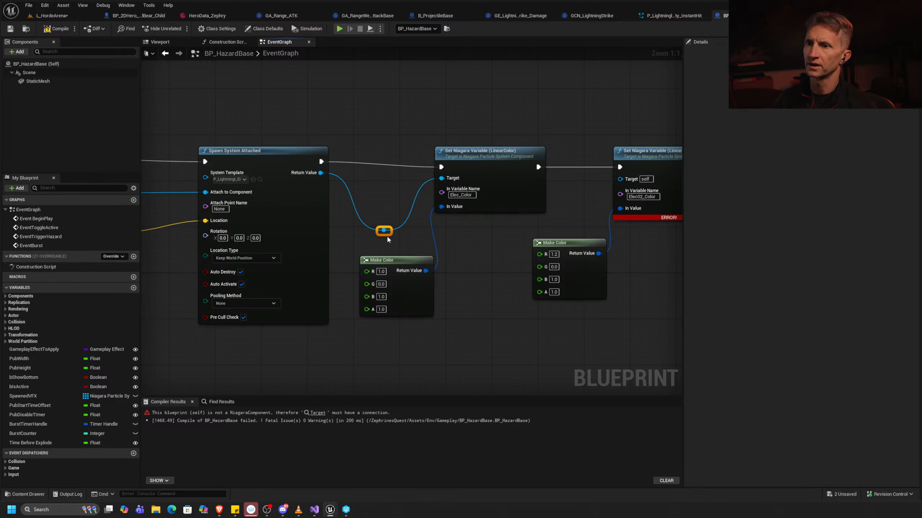
drag(391, 236, 579, 228)
double_click(570, 182)
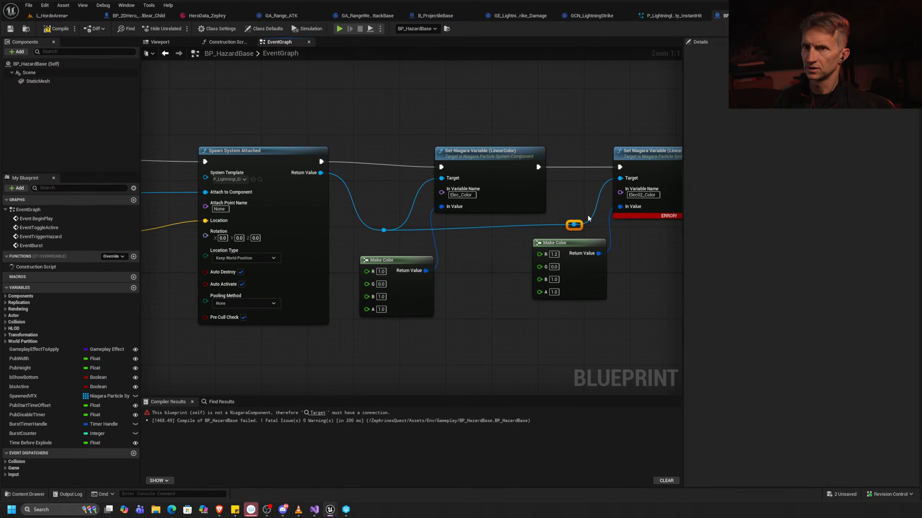
key(ctrl+s)
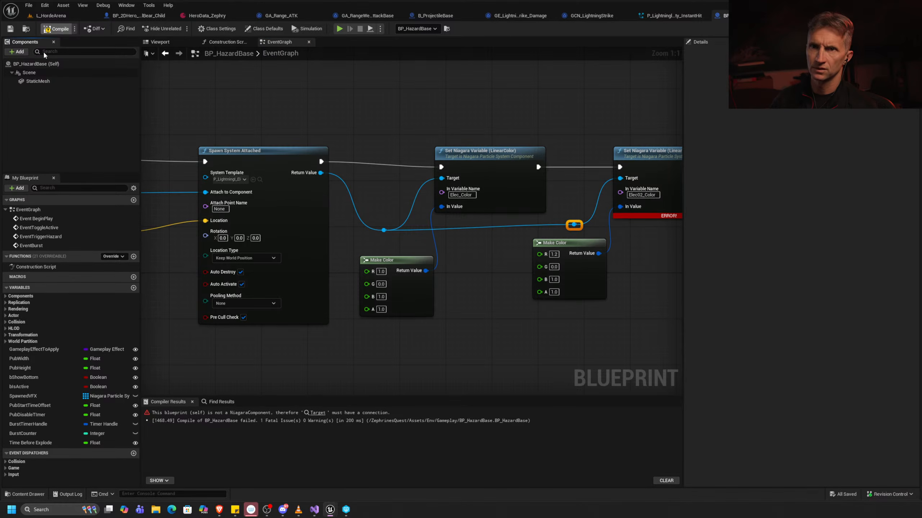
Switch to L_HordeArena and play the level to check the hazard lightning's colour.
click(86, 15)
click(213, 27)
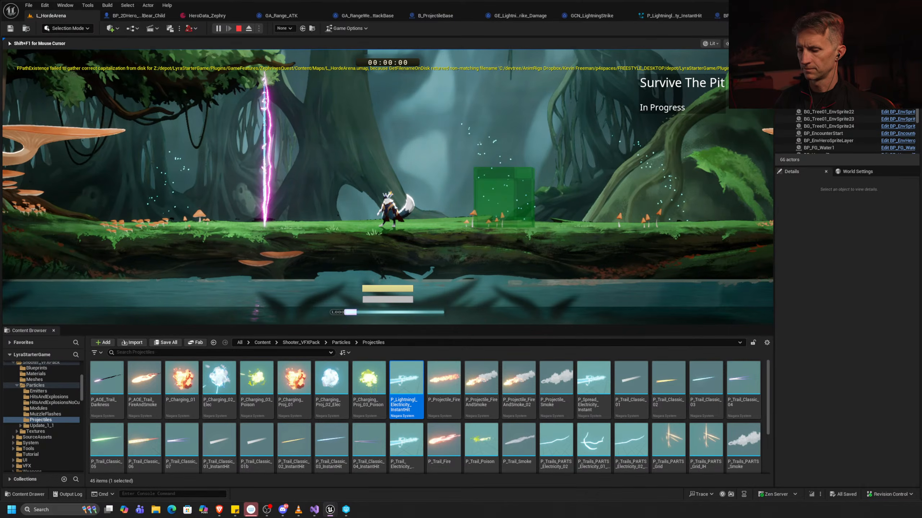
Run the character towards the lightning in full-screen play to examine its colour, and stop the play session.
key(F11)
key(a)
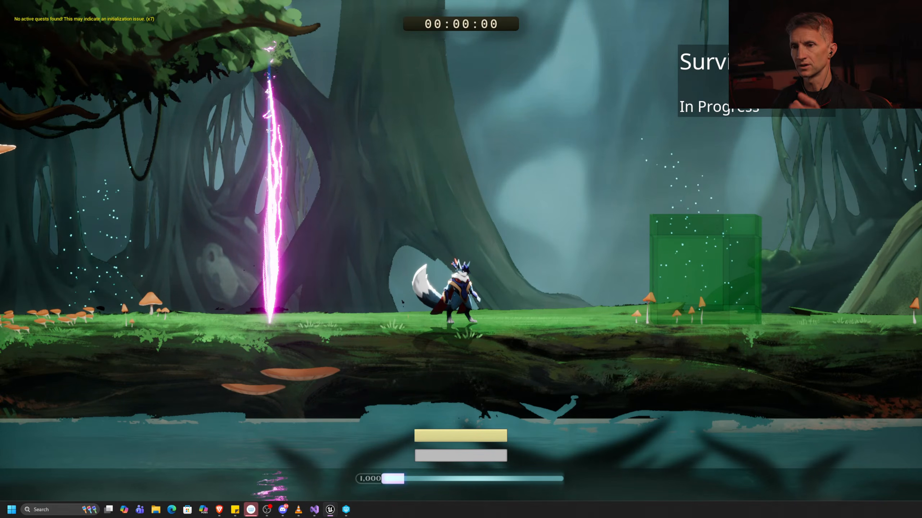
key(Escape)
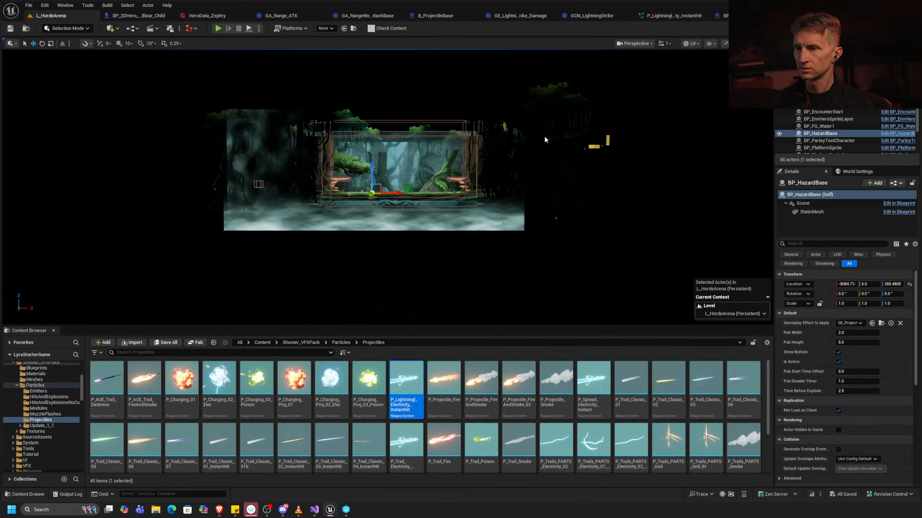
Duplicate the Elec02_Color Set Niagara Variable node in BP_HazardBase, align the copy beside it and link their execution pins.
key(ctrl+e)
key(ctrl+Tab)
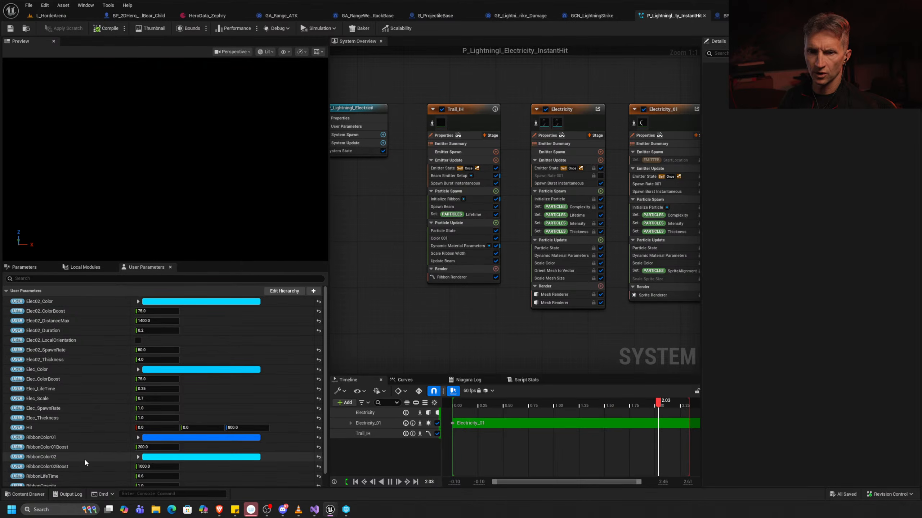
key(ctrl+Tab)
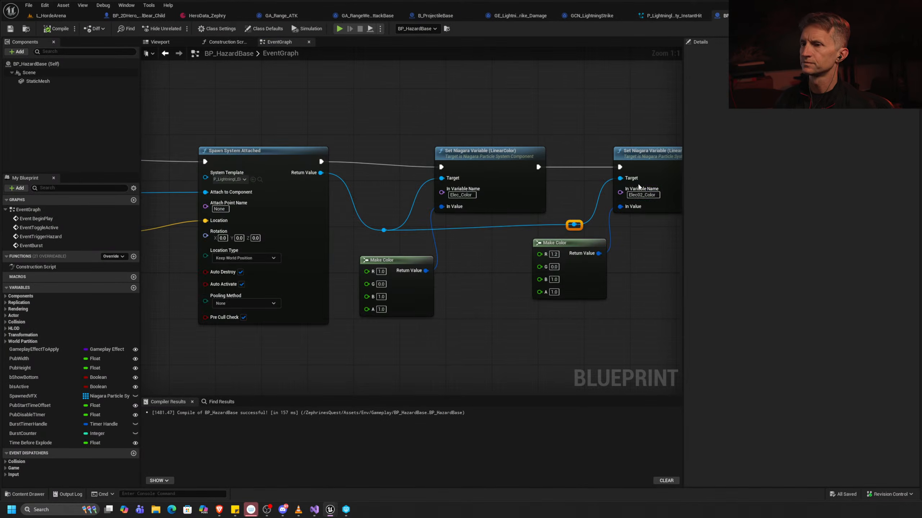
right_drag(624, 181, 302, 184)
drag(382, 189, 368, 210)
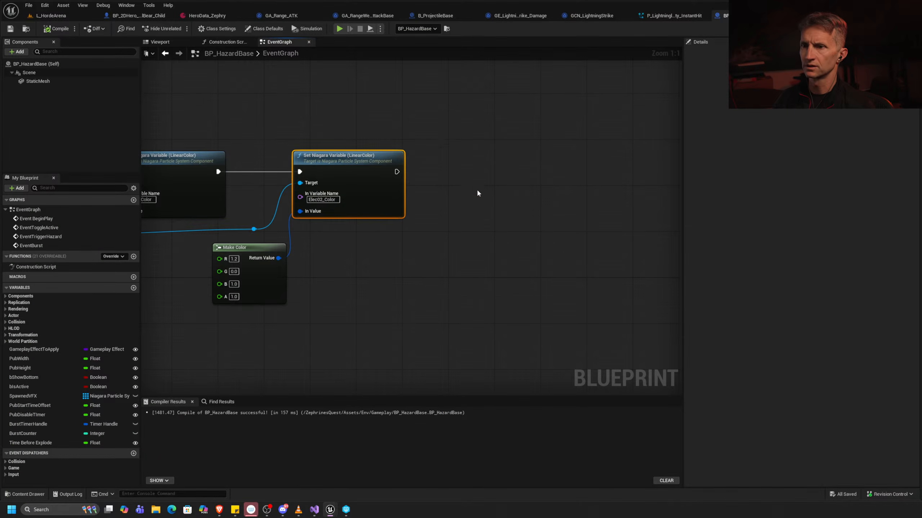
key(ctrl+v)
drag(489, 202, 483, 162)
drag(398, 171, 511, 159)
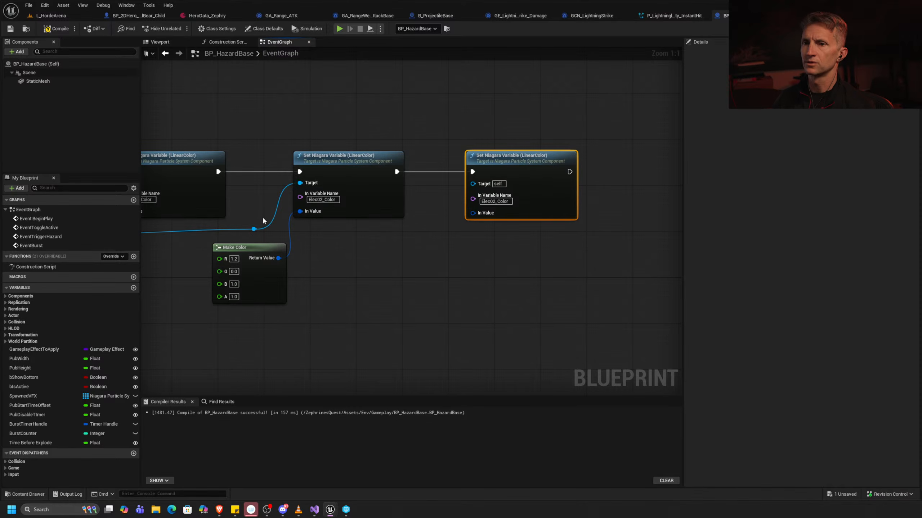
Route the spawned Niagara component through an added reroute node to the copied Set Niagara Variable node's Target.
drag(260, 230, 473, 216)
drag(474, 188, 422, 234)
double_click(420, 188)
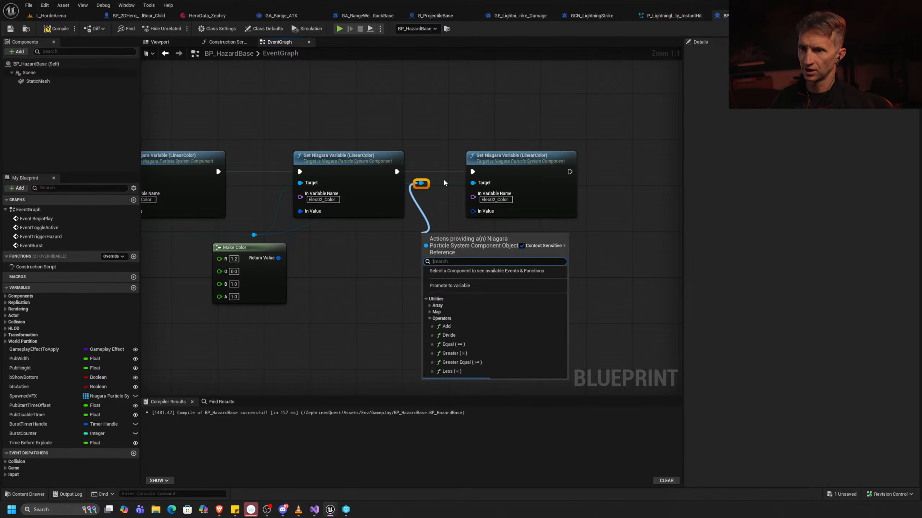
click(444, 178)
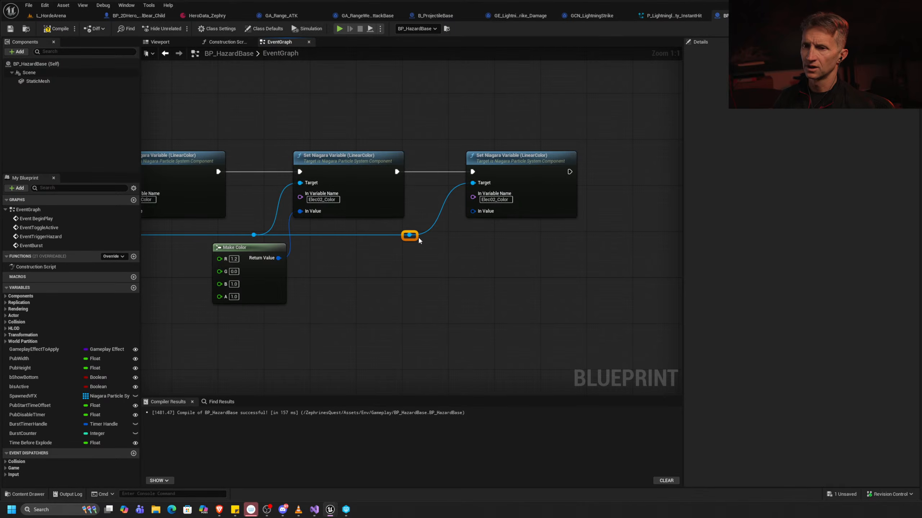
right_drag(315, 269, 350, 255)
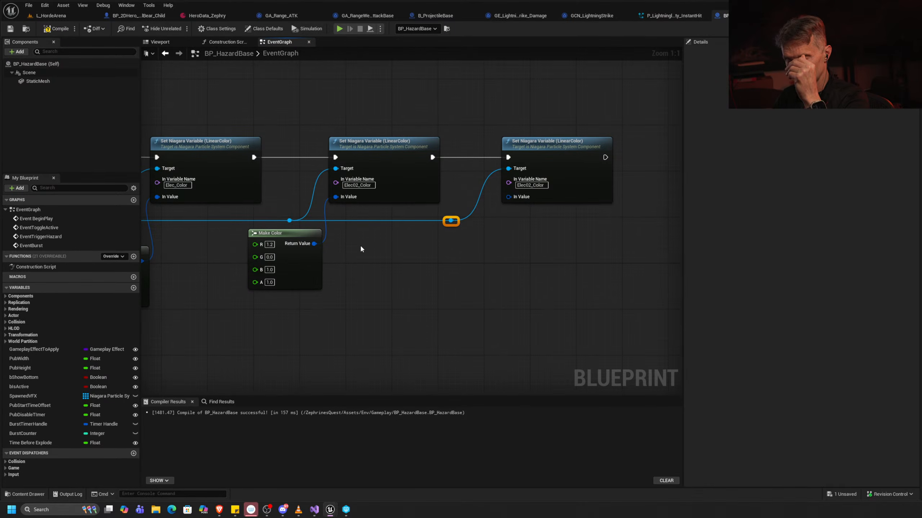
Copy the Elec02_Color node's Make Color node and connect the copy to the new Set Niagara Variable node's In Value.
drag(379, 249, 319, 262)
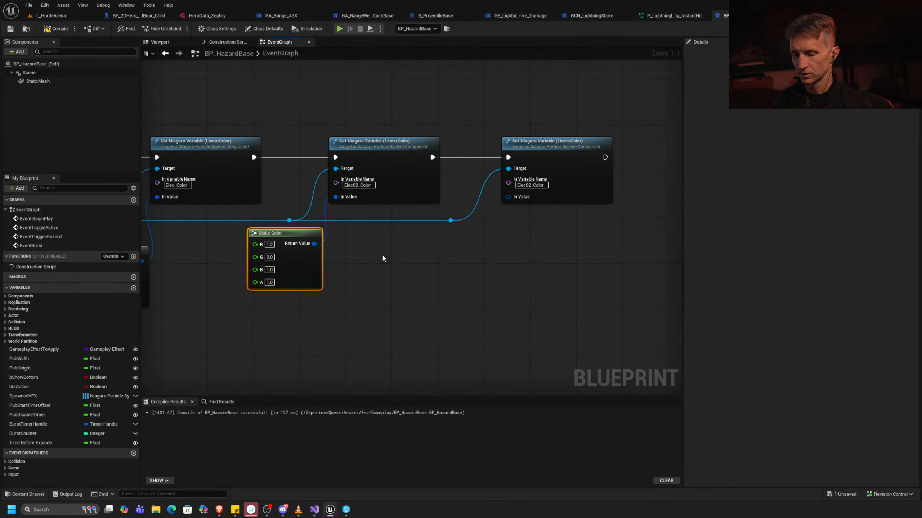
key(ctrl+c)
key(ctrl+v)
drag(428, 270, 529, 196)
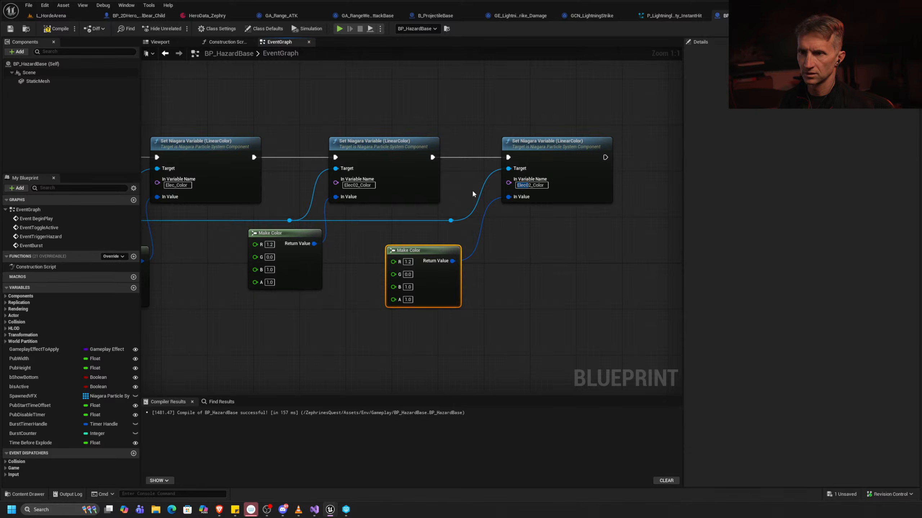
Set the new node's variable name to RibbonColor01, matching the Niagara user parameter, and set its Make Color R to 1.5.
key(ctrl+Tab)
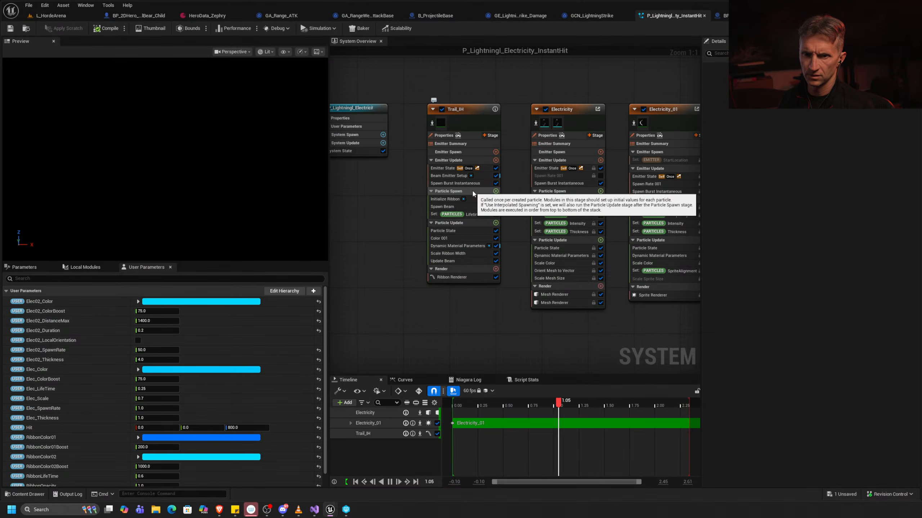
key(ctrl+Tab)
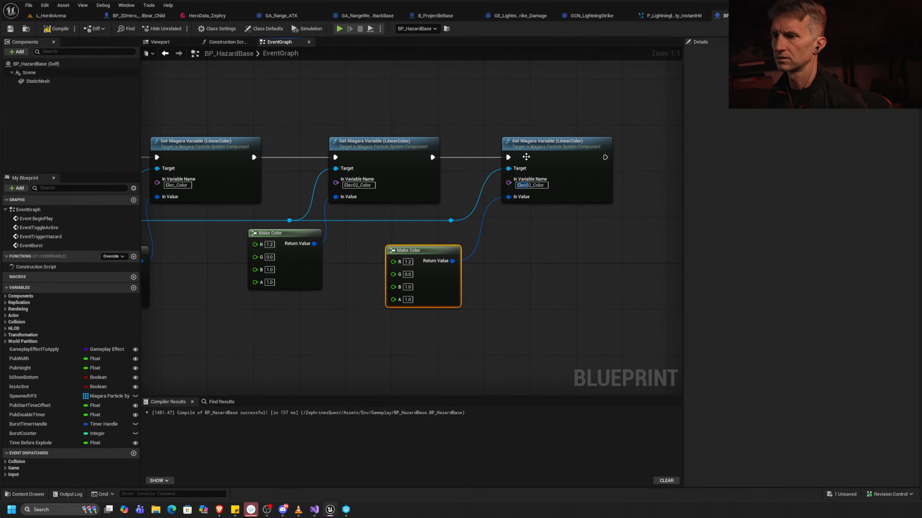
text(R)
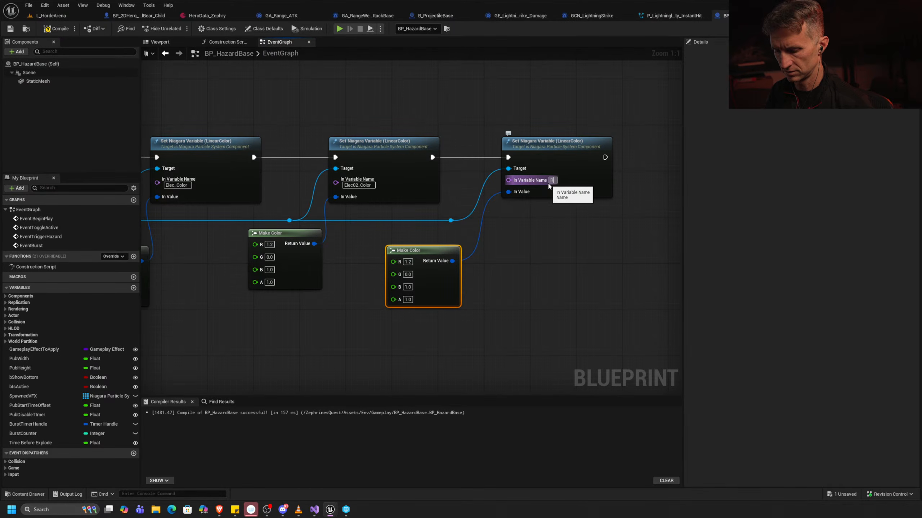
text(ibbon)
key(Return)
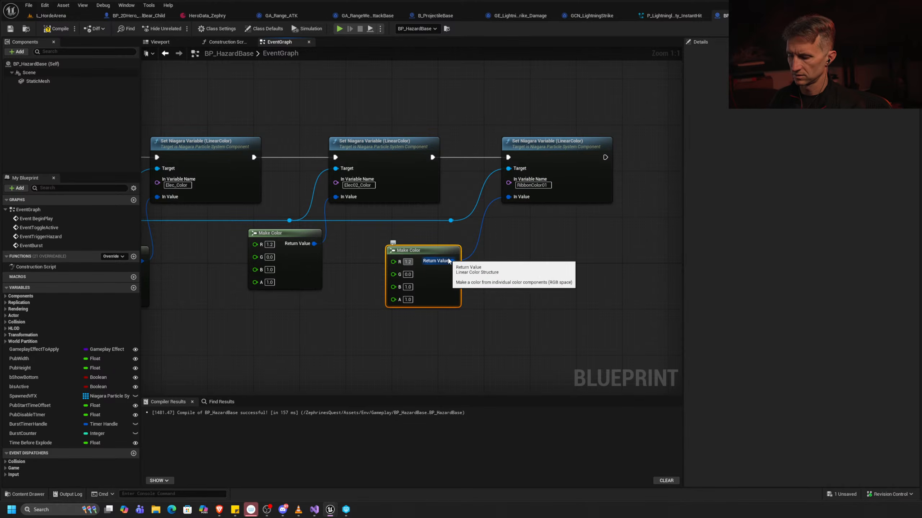
text(1.5)
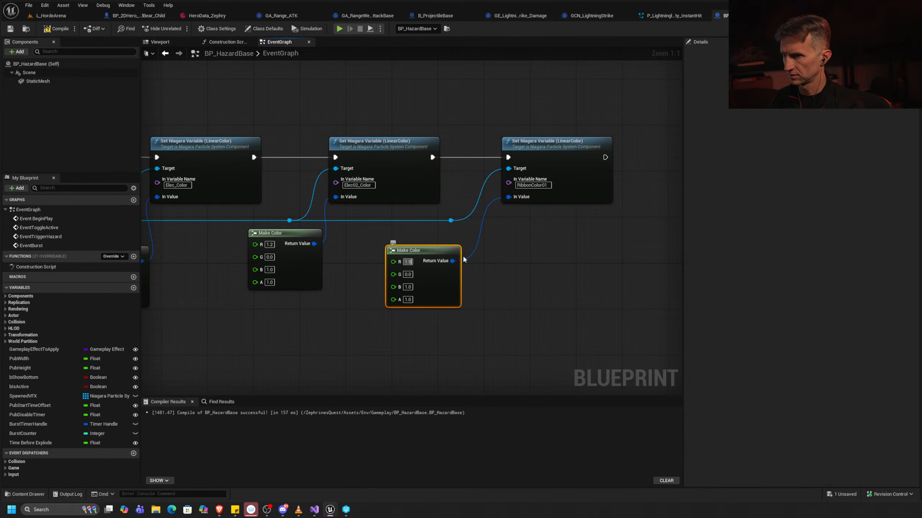
Paste a copy of the RibbonColor01 node, link it into the execution chain and feed its Target through a new reroute node.
right_drag(566, 235, 453, 244)
key(ctrl+v)
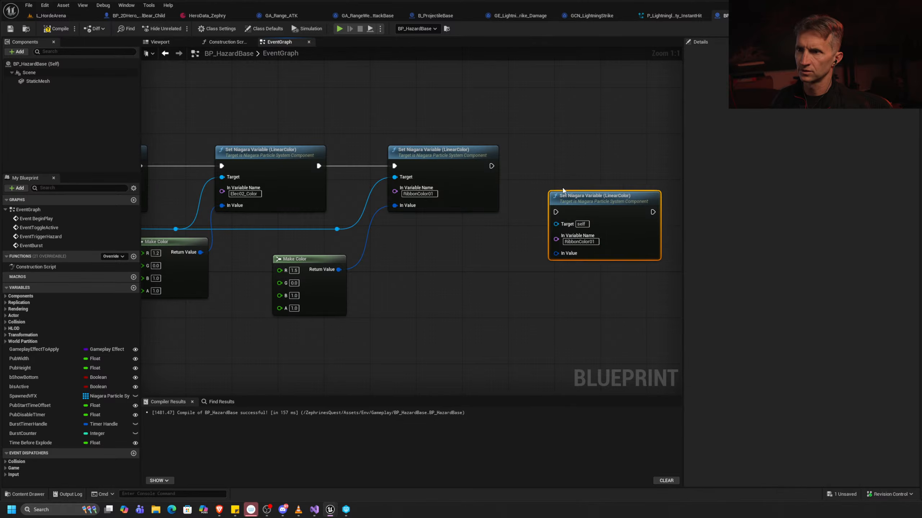
drag(577, 197, 578, 156)
drag(341, 229, 509, 230)
double_click(510, 183)
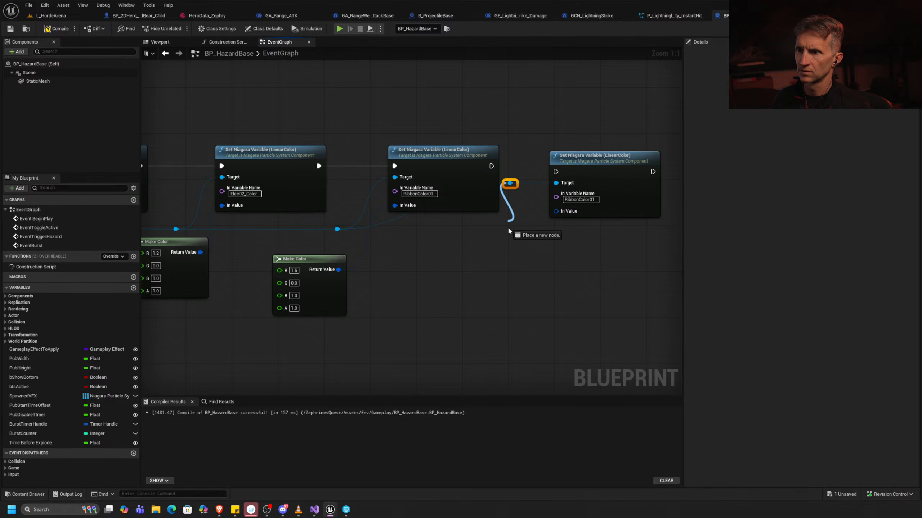
click(519, 204)
drag(492, 166, 556, 172)
key(Down)
key(Down)
key(Down)
key(Down)
key(Down)
key(Down)
key(Down)
key(Down)
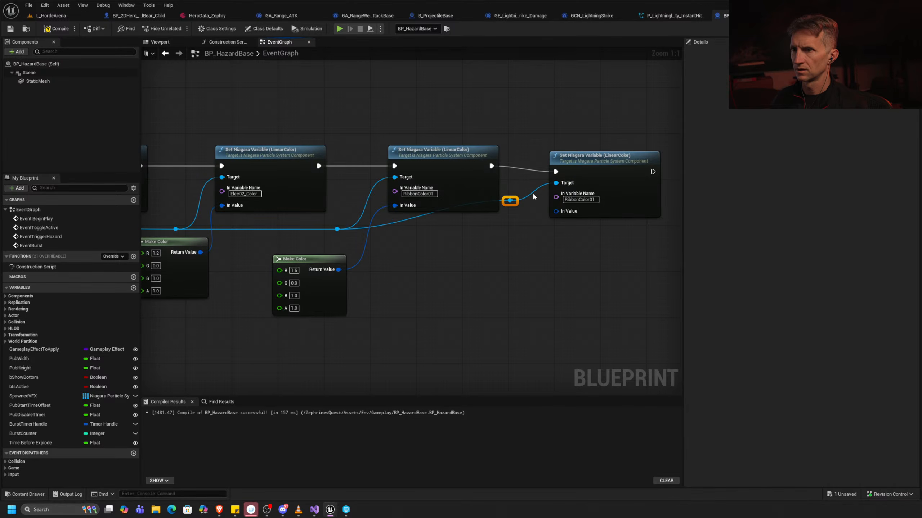
Paste another Make Color node and connect it to the last Set Niagara Variable node's In Value.
right_drag(291, 252, 169, 270)
key(ctrl+v)
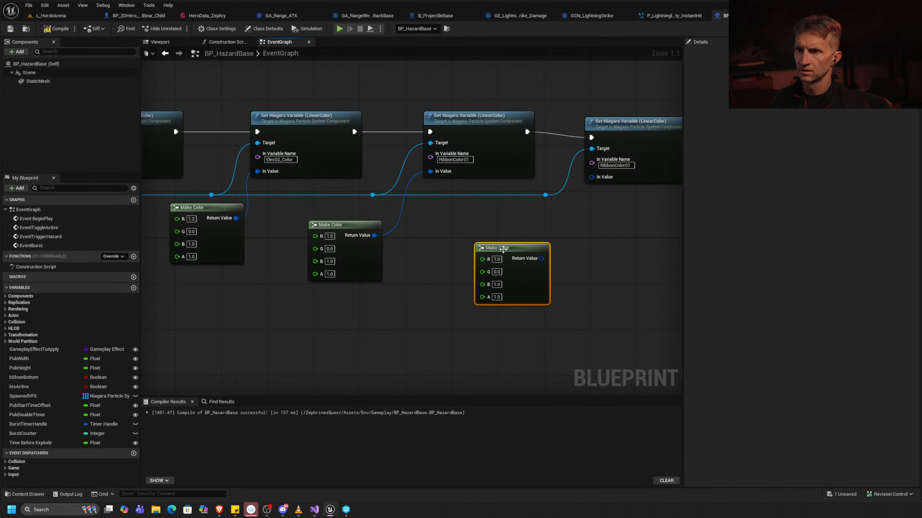
drag(511, 251, 592, 178)
Play L_HordeArena, resuming past the Visual Studio breakpoint, move and jump near the hazard to check its lightning, and stop playing.
click(70, 16)
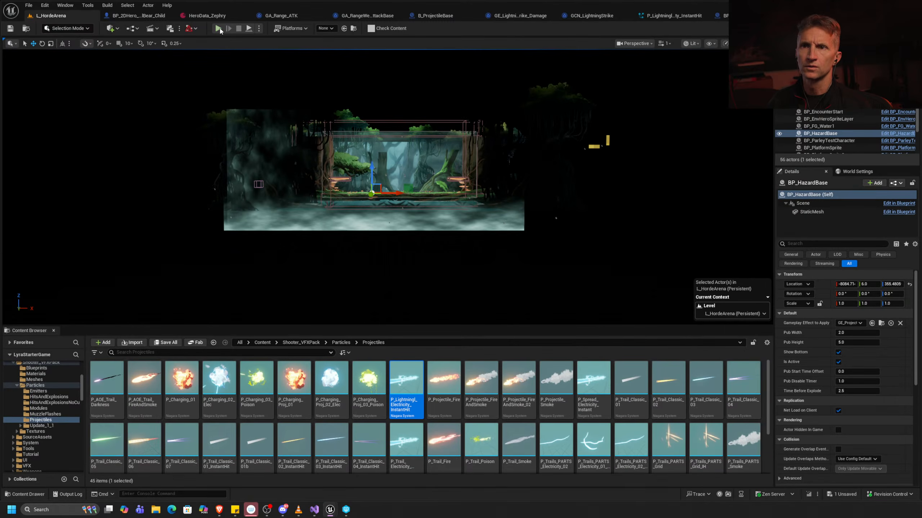
key(alt+p)
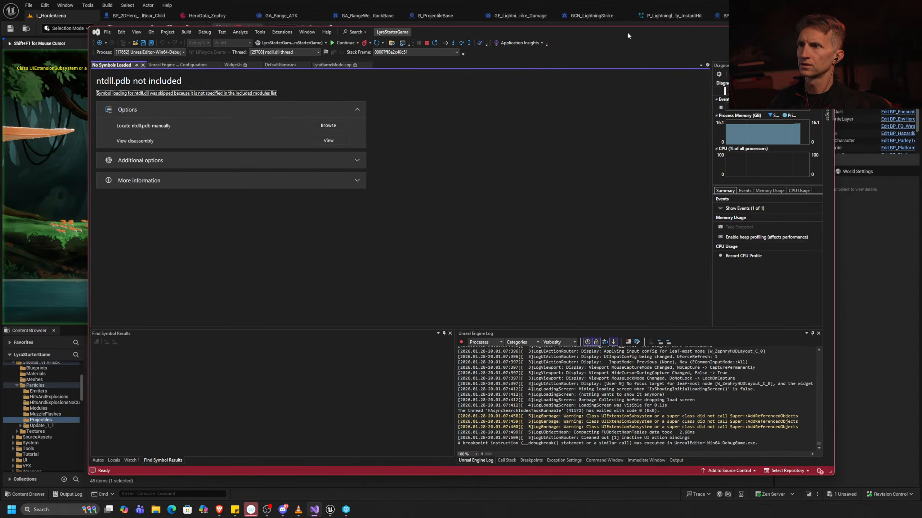
click(347, 43)
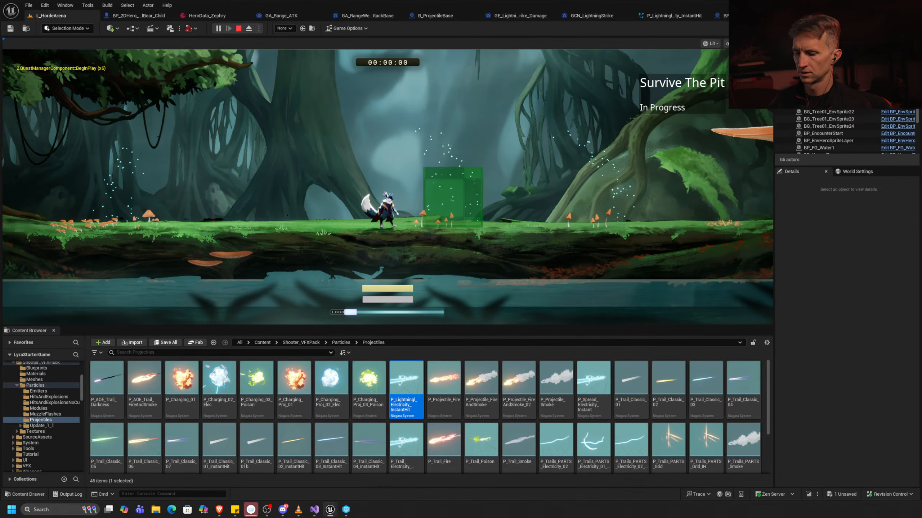
key(F11)
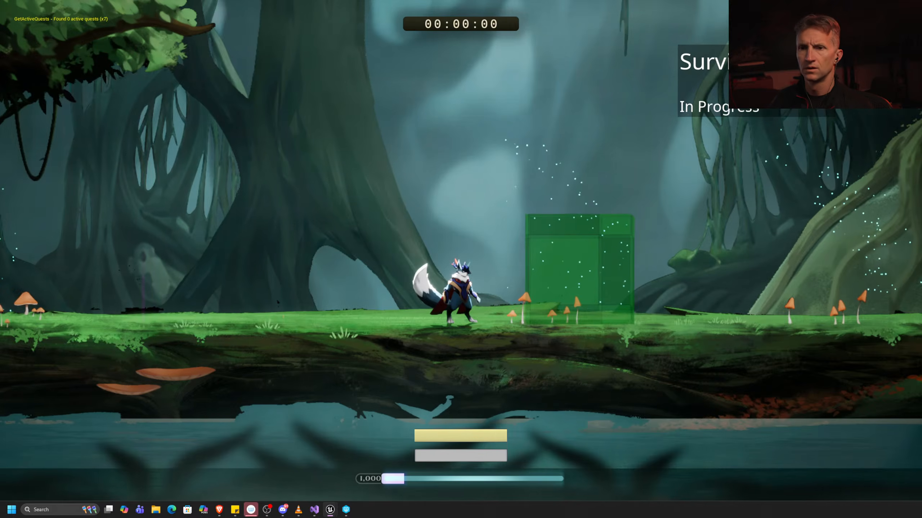
key(a)
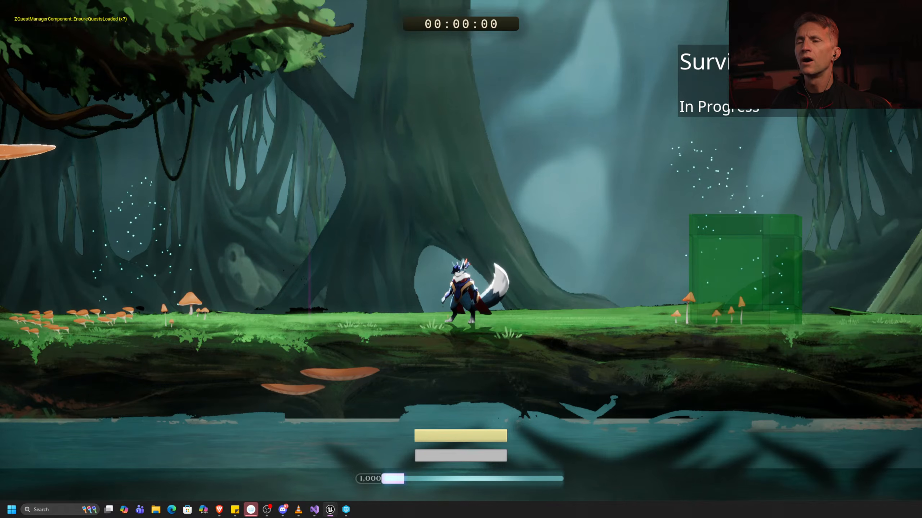
key(space)
key(space)
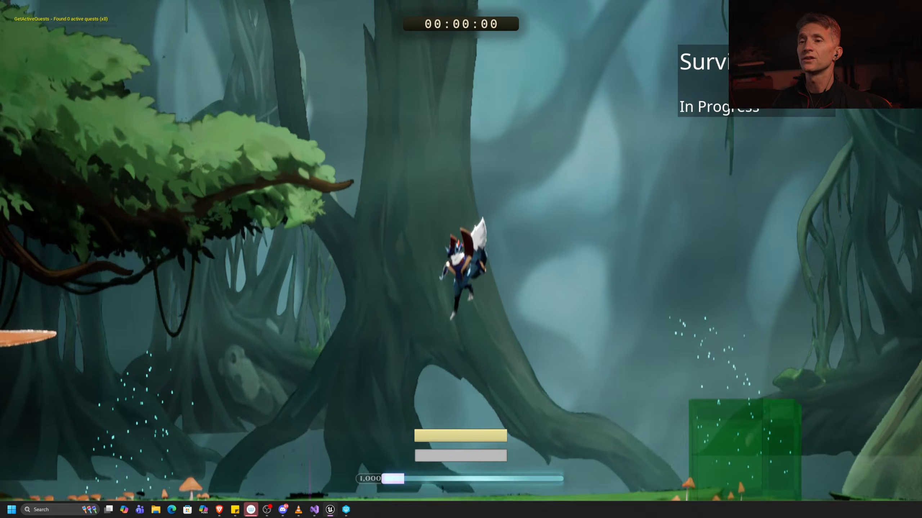
key(space)
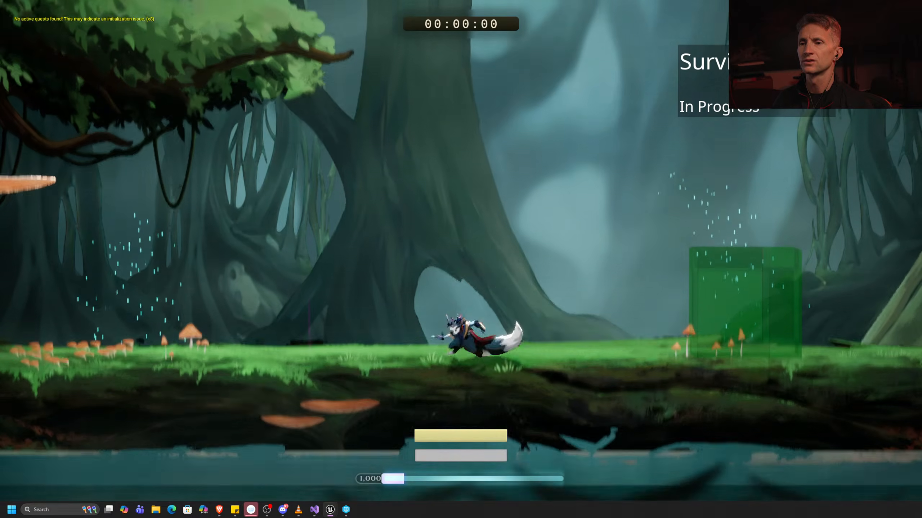
key(space)
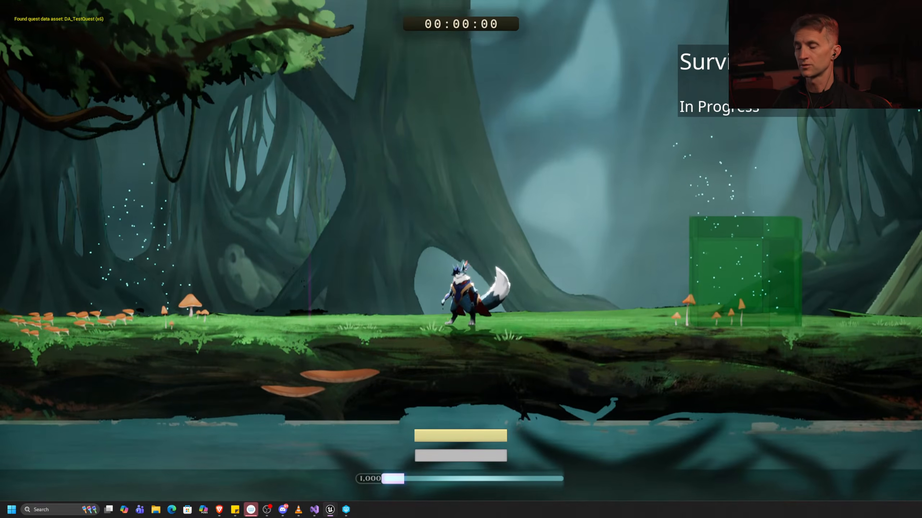
key(F11)
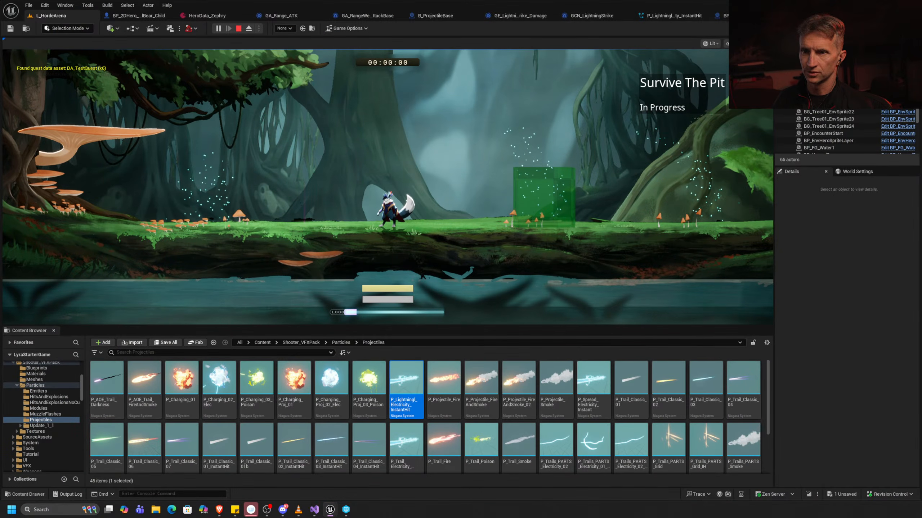
key(Escape)
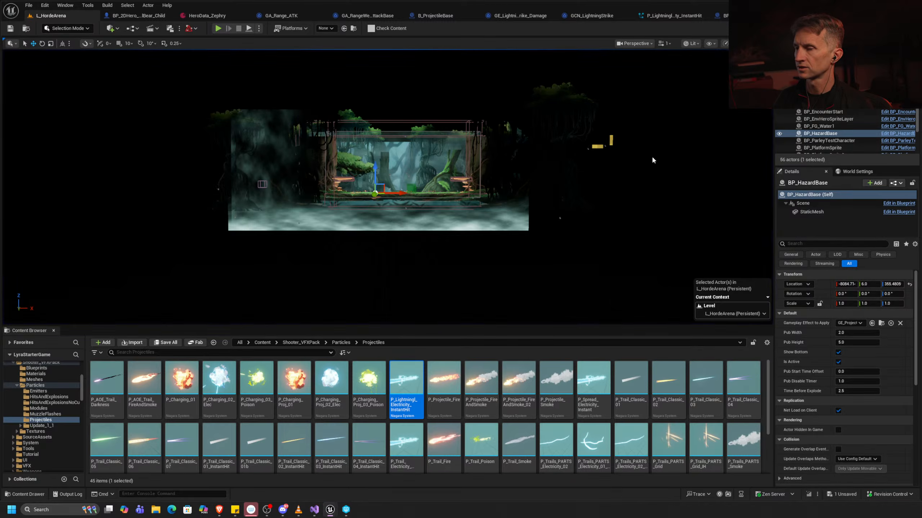
In BP_HazardBase's event graph, add a Set Niagara Variable (Float) node from the last reroute node of the Target wire.
key(ctrl+e)
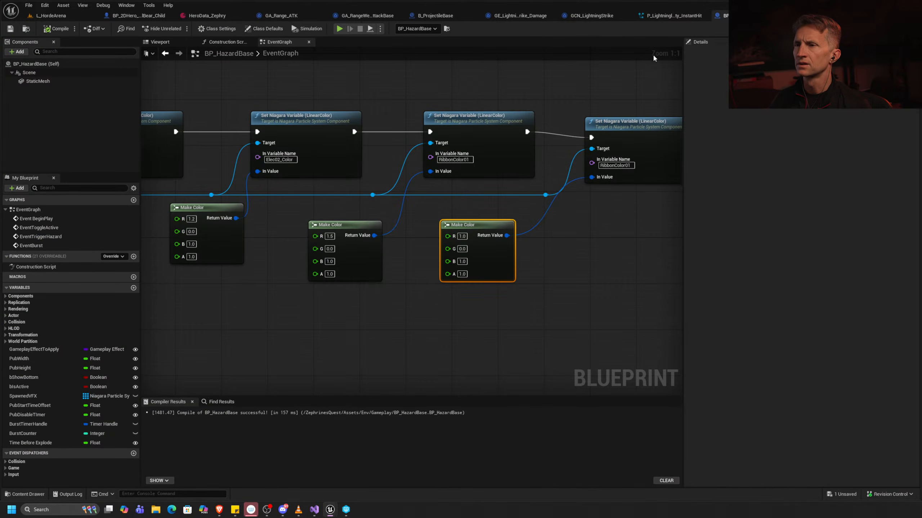
click(678, 17)
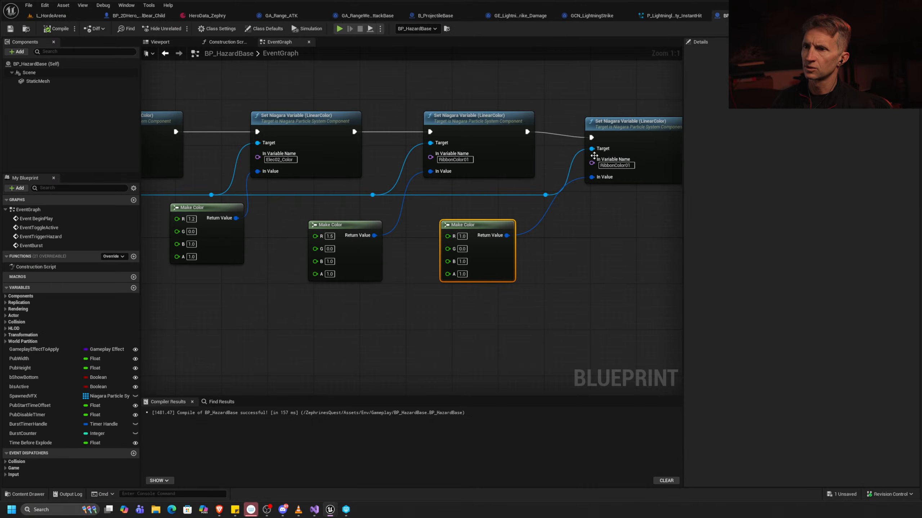
right_drag(599, 236, 340, 225)
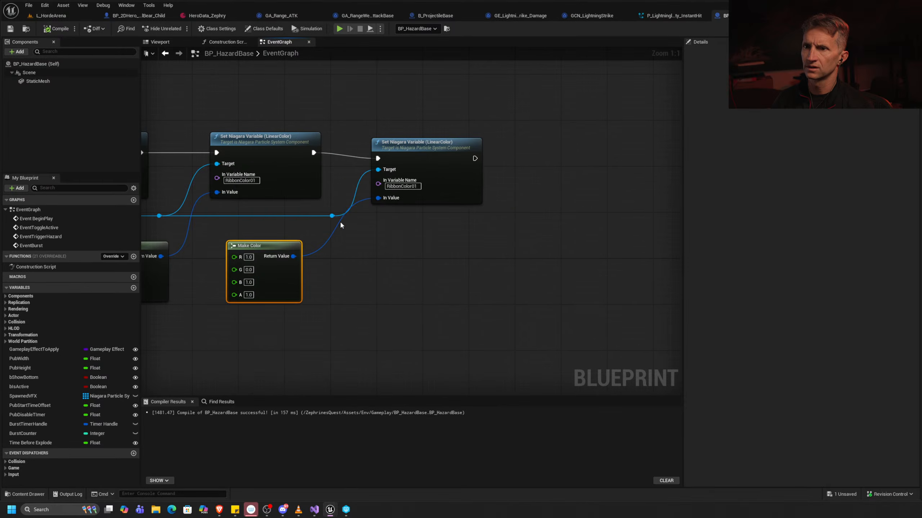
drag(333, 216, 523, 216)
text(set)
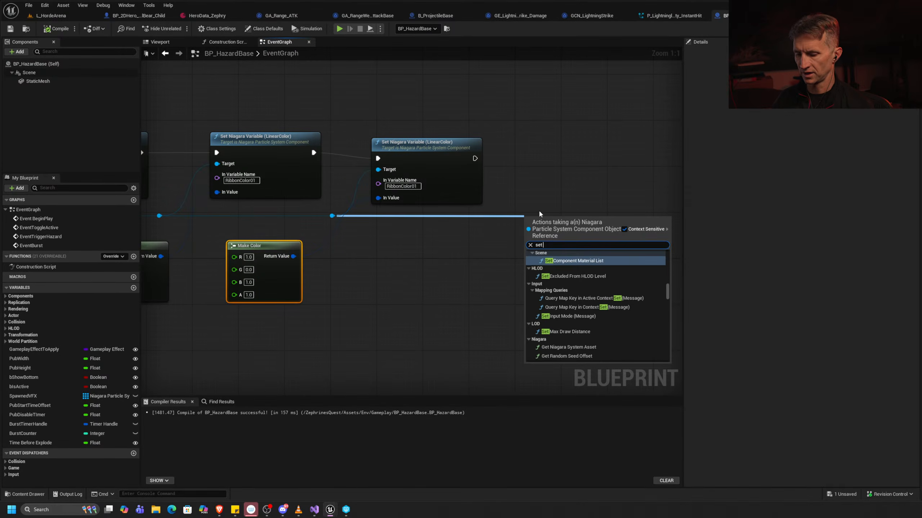
text( niaga)
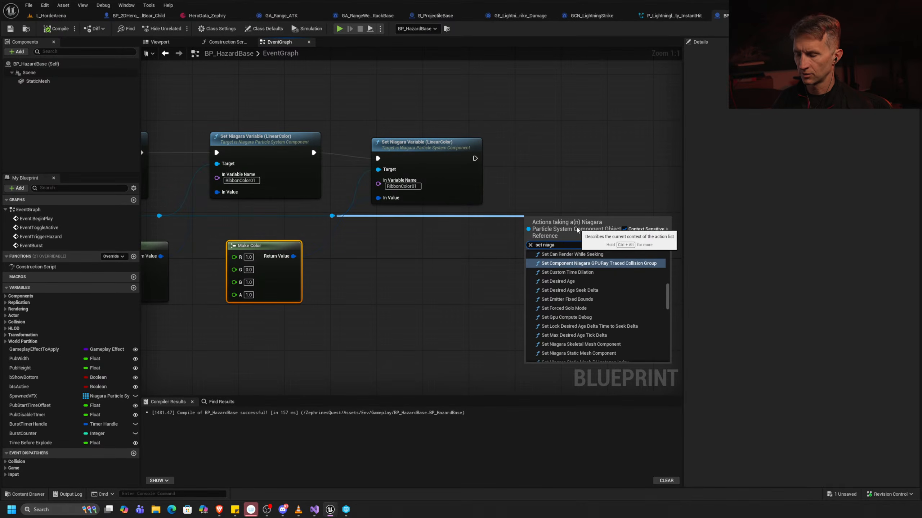
text( flo)
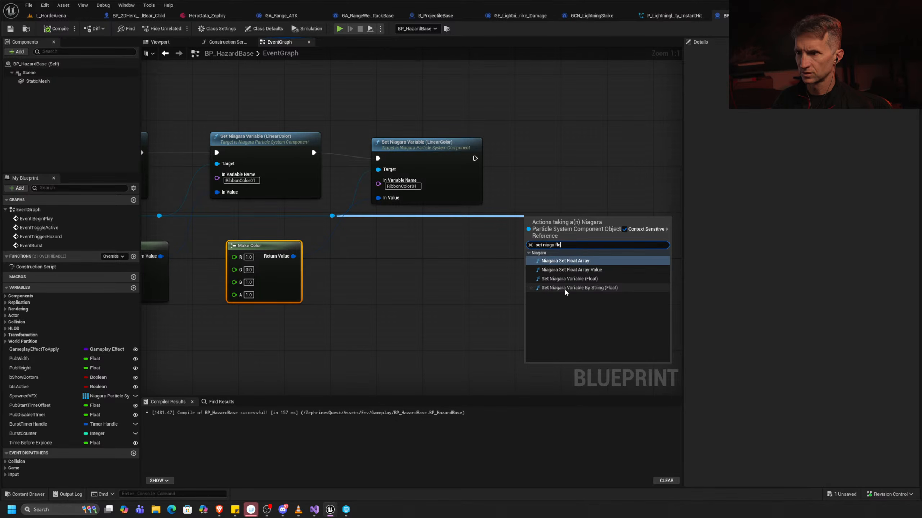
click(572, 278)
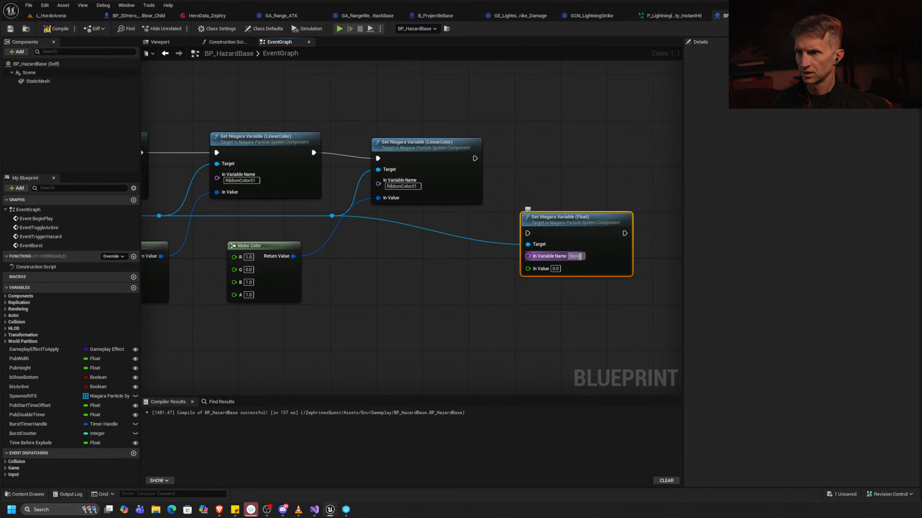
Set the float node's variable name to DistanceMax and its In Value to 3600.
click(582, 257)
text(DistanceMax)
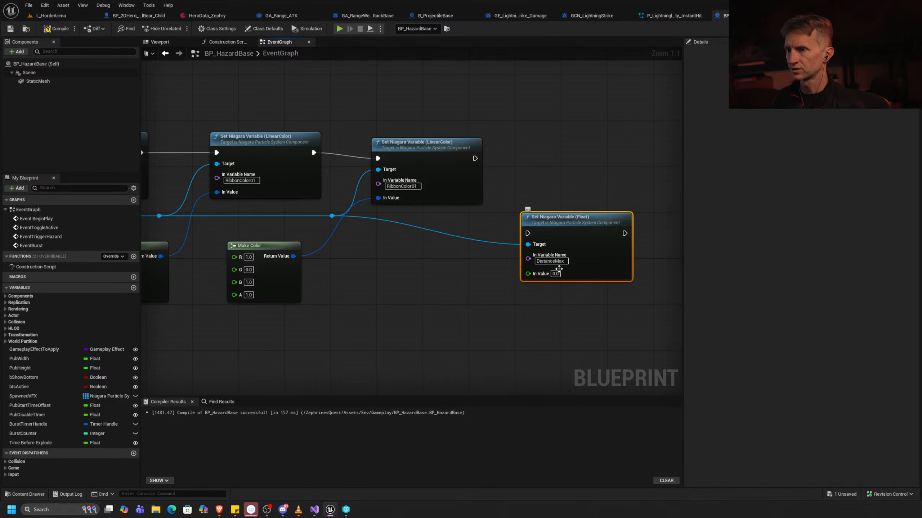
key(BackSpace)
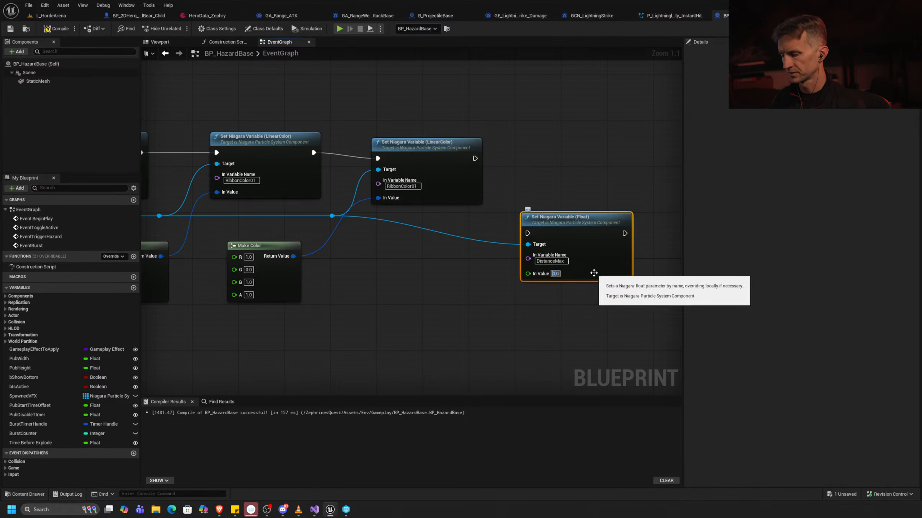
text(3600)
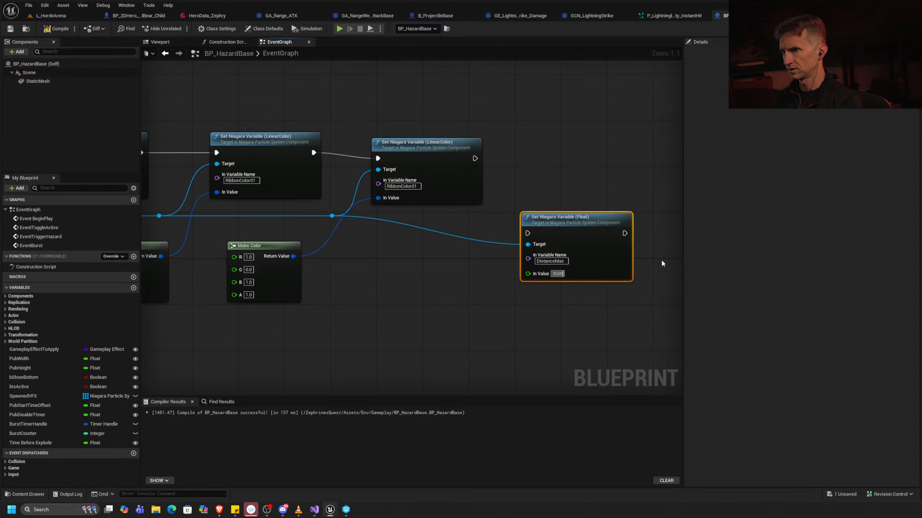
Link the DistanceMax node after the last LinearColor node in the execution chain and add an aligned reroute node on its Target wire.
click(537, 196)
drag(474, 159, 579, 140)
double_click(522, 211)
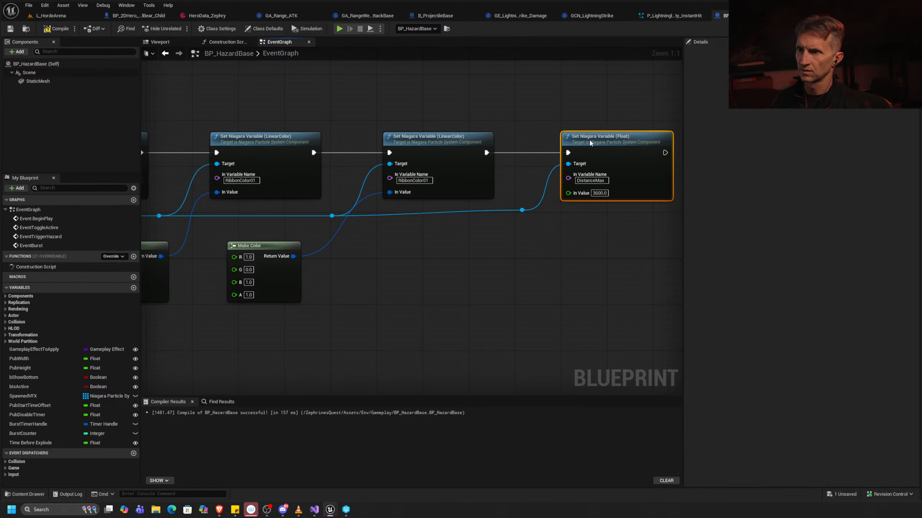
drag(521, 210, 522, 216)
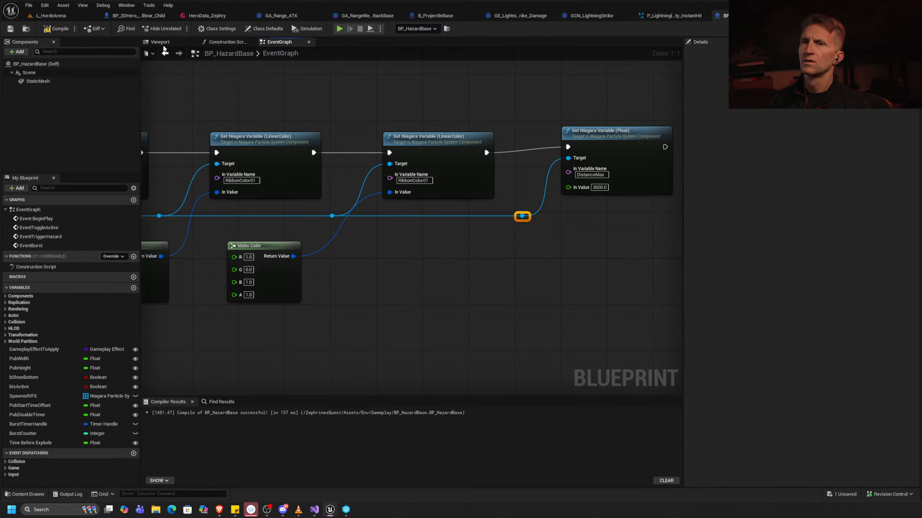
Play L_HordeArena to check the hazard's lightning with the DistanceMax override, and stop playing.
click(54, 16)
key(alt+p)
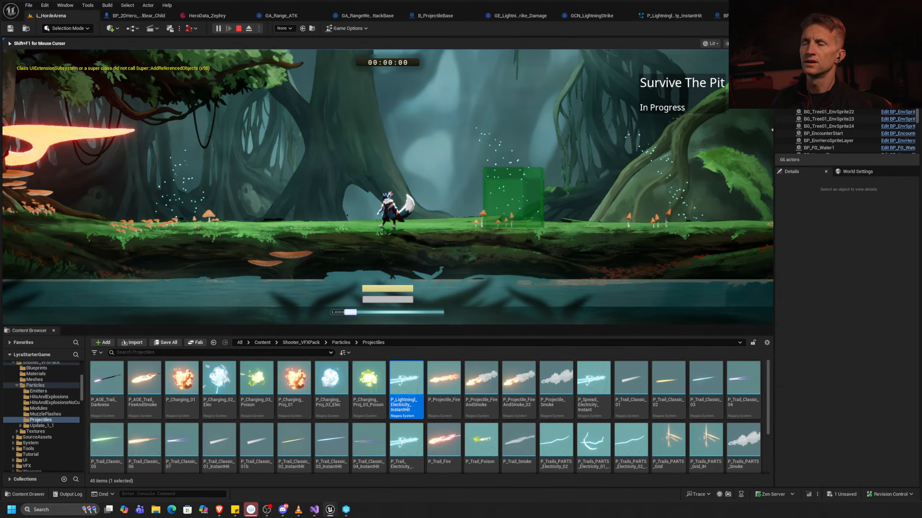
key(Escape)
Review the user parameters of the lightning InstantHit Niagara system and open the Elec02_DistanceMax value for editing.
key(ctrl+e)
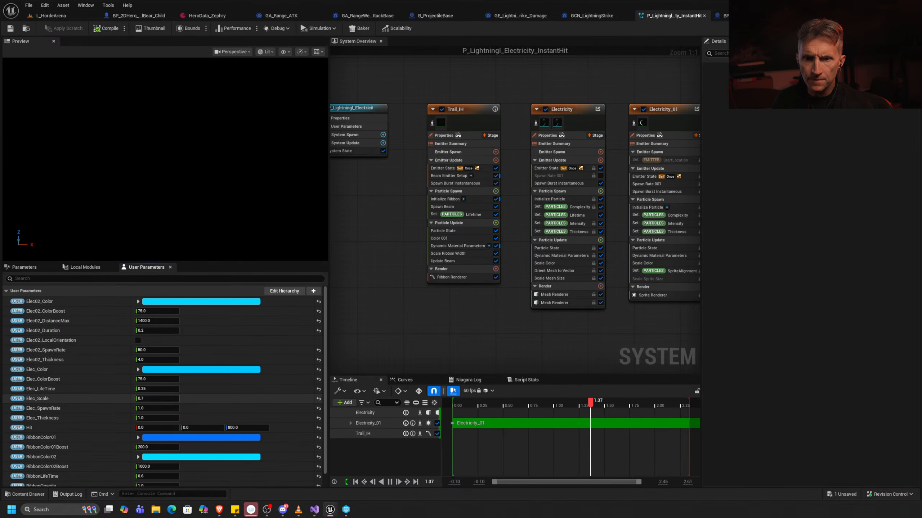
scroll(160, 362, down, 3)
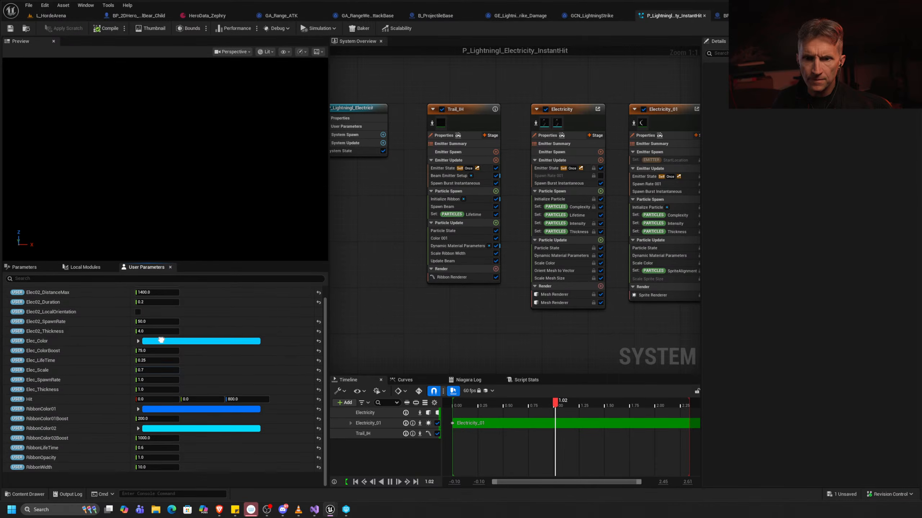
scroll(161, 342, up, 2)
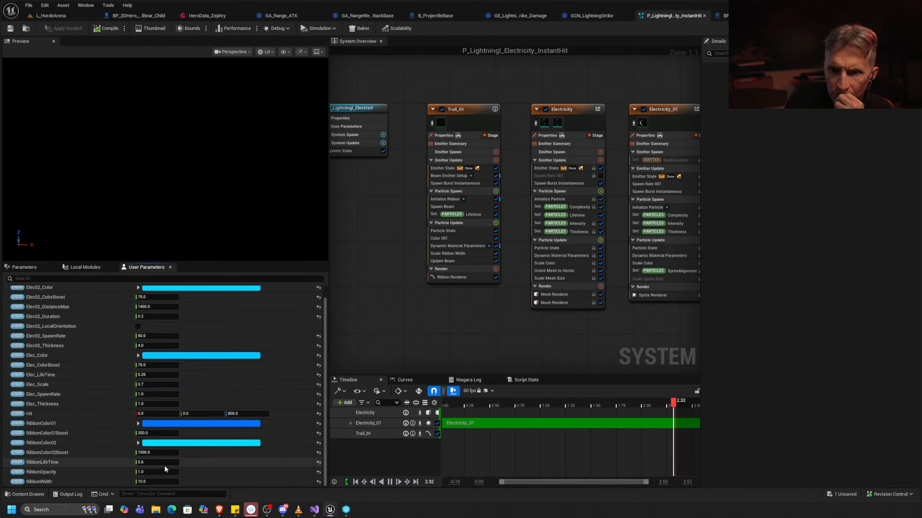
scroll(191, 392, up, 1)
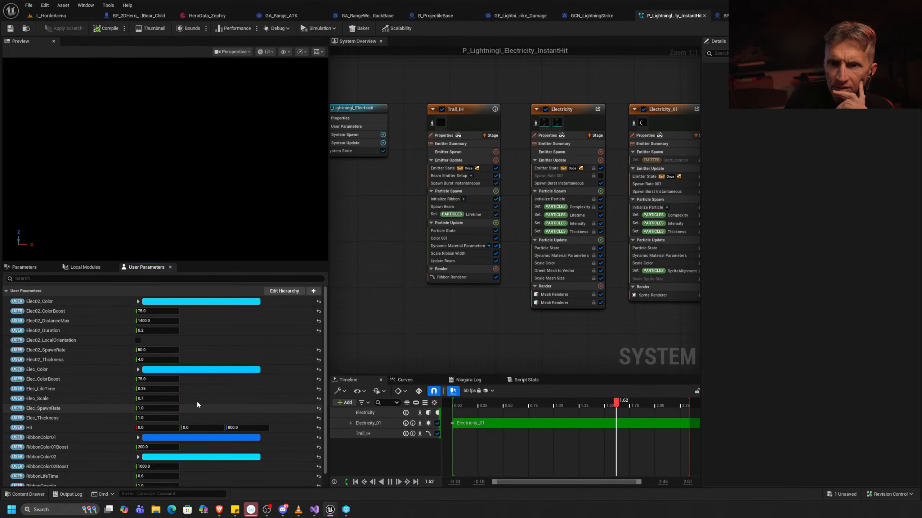
click(171, 321)
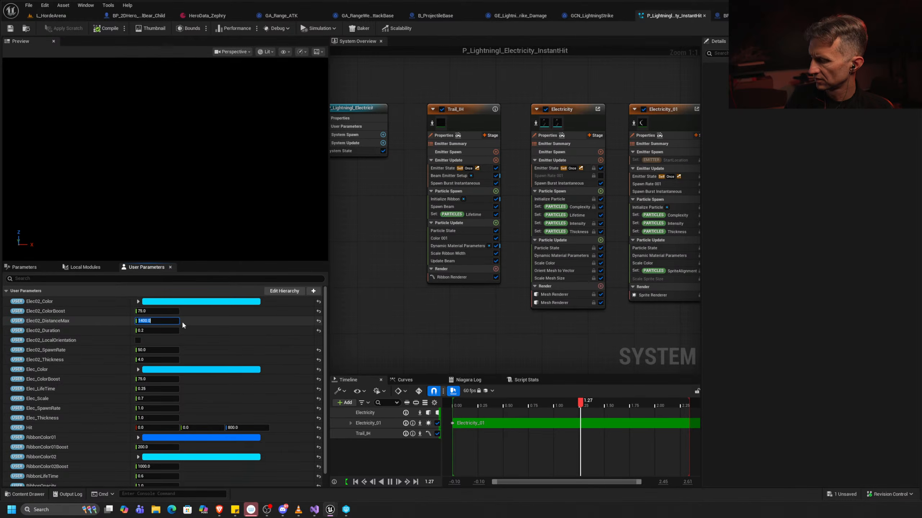
Try an Elec02_DistanceMax of 3600 in the lightning effect's user parameters and set it back to 1400.
text(3600)
key(Return)
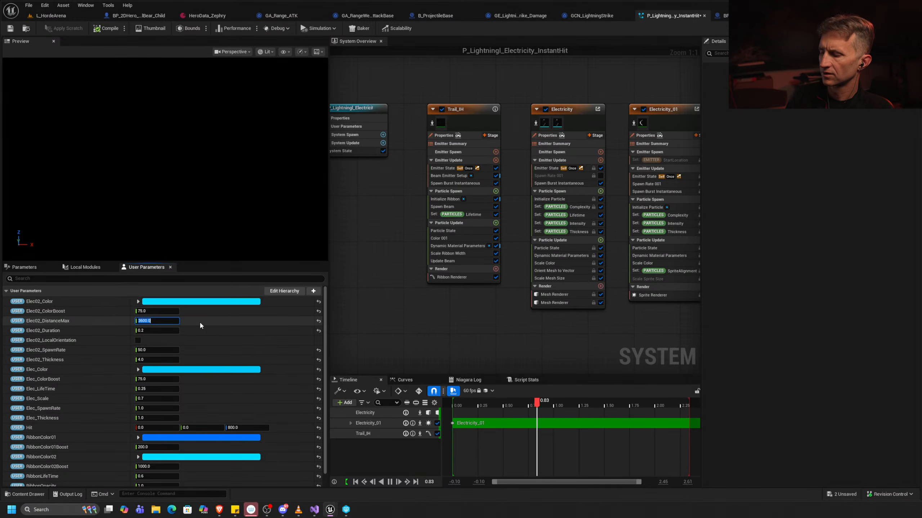
text(1400)
key(Return)
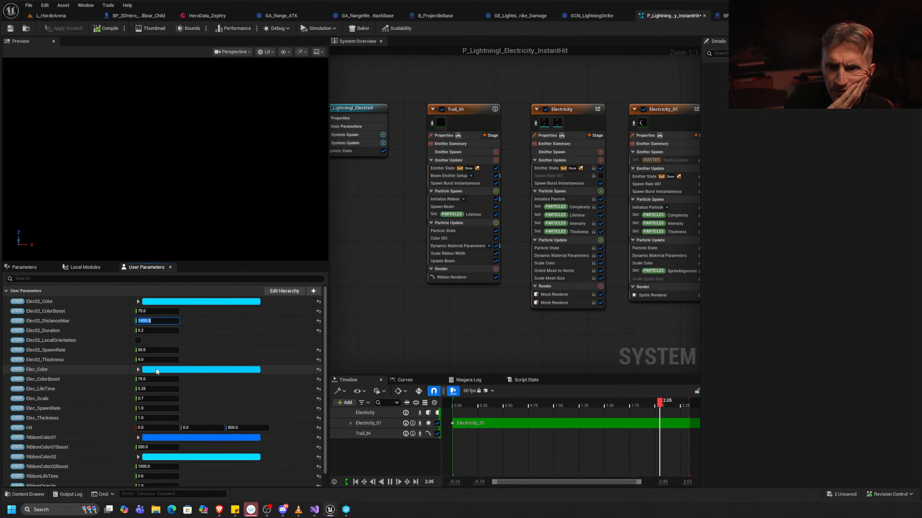
Examine the user parameters and the Trail_IH emitter's beam setup and spawn burst settings.
scroll(179, 382, down, 3)
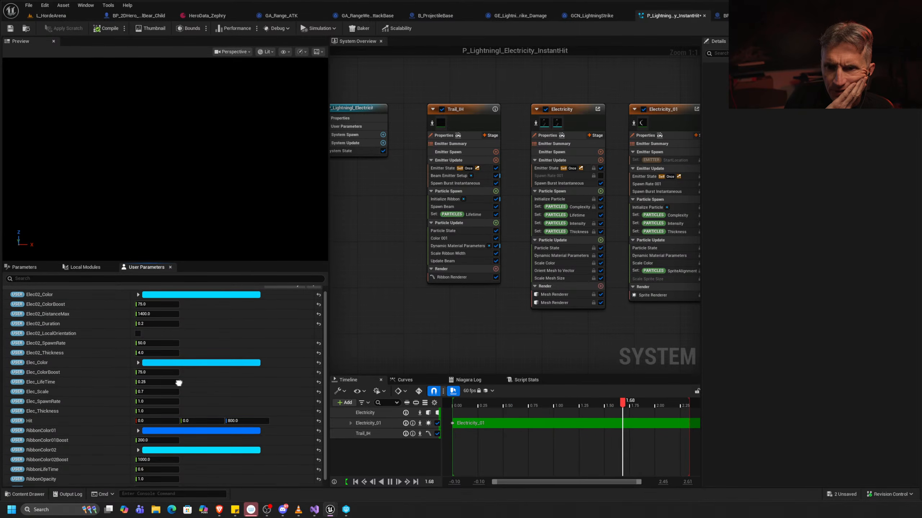
scroll(179, 354, up, 1)
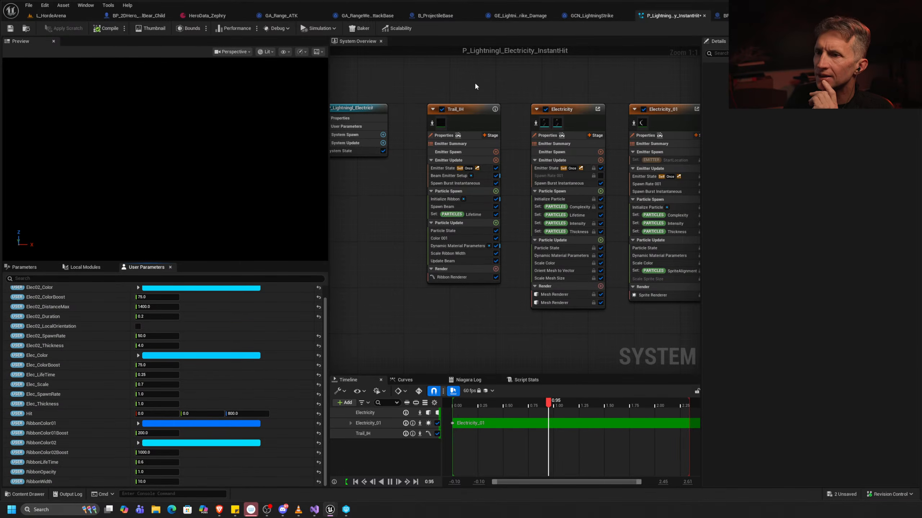
click(469, 107)
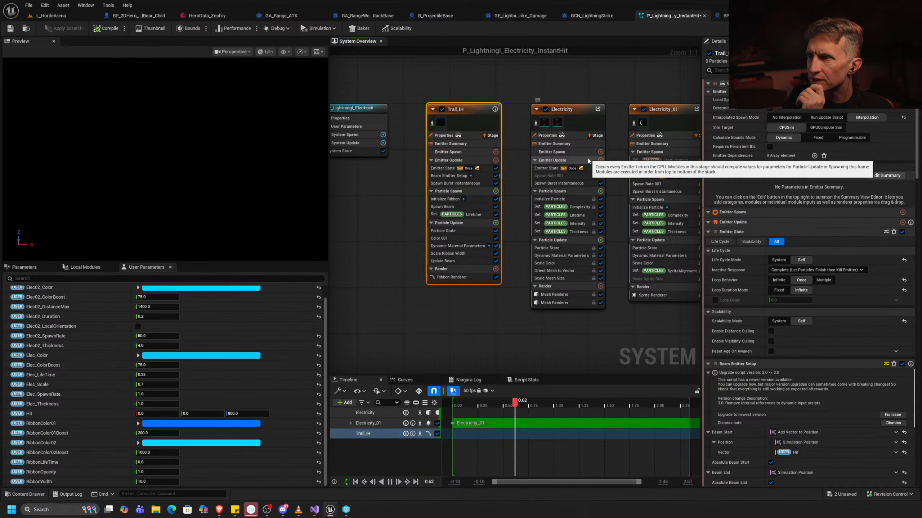
scroll(836, 176, down, 10)
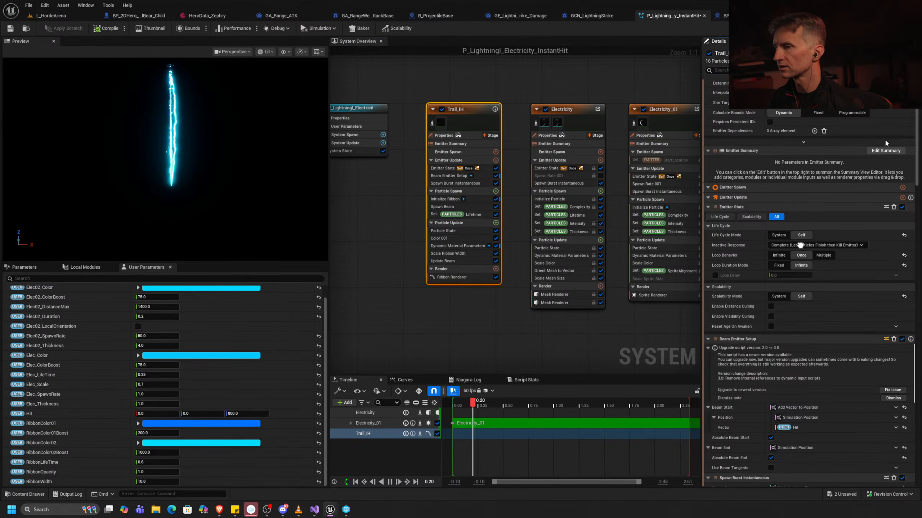
scroll(838, 185, down, 5)
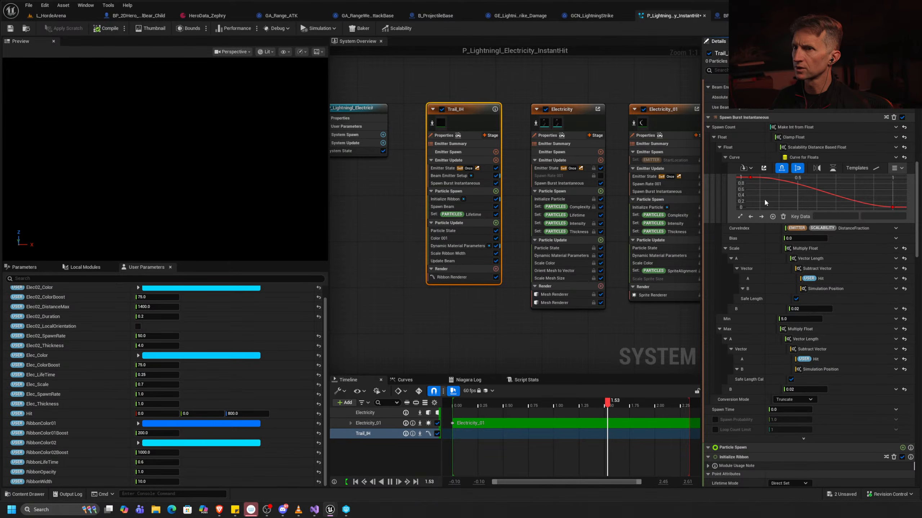
Disable the Electricity_01 and Electricity emitters to isolate the Trail_IH emitter.
right_drag(471, 326, 360, 334)
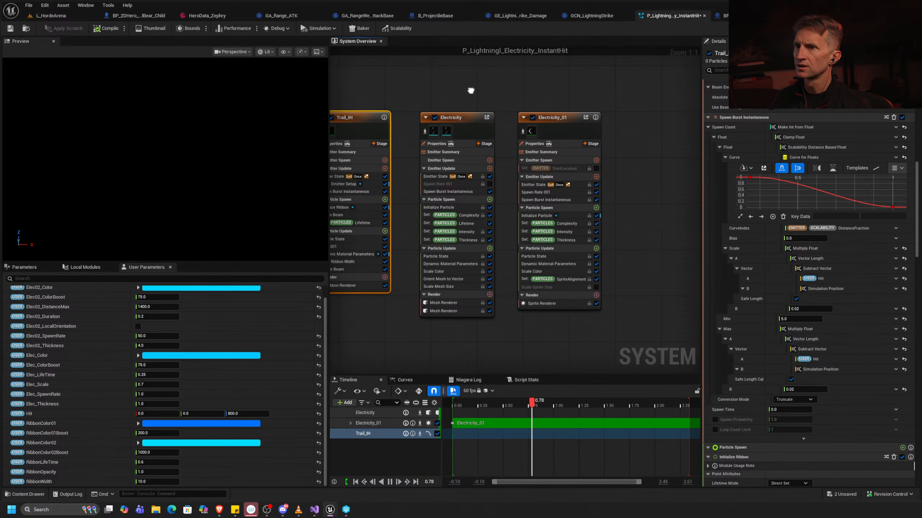
right_drag(471, 90, 489, 93)
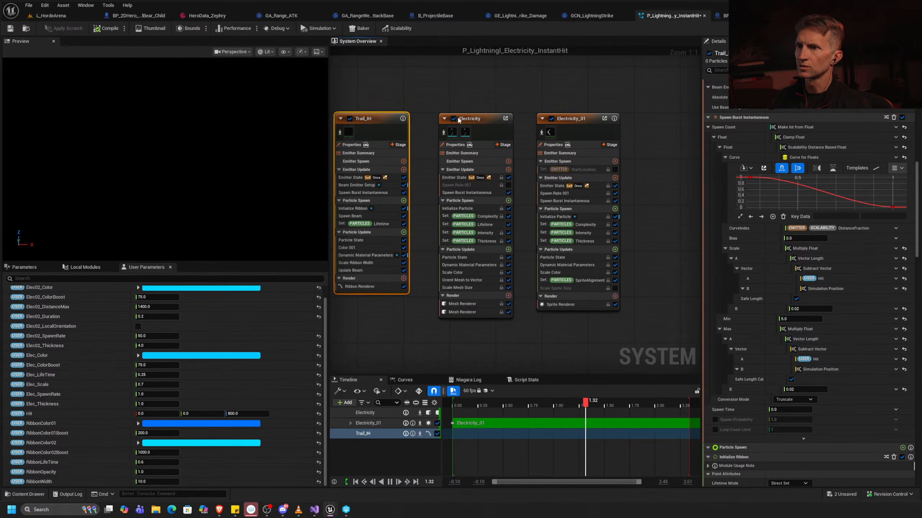
click(550, 119)
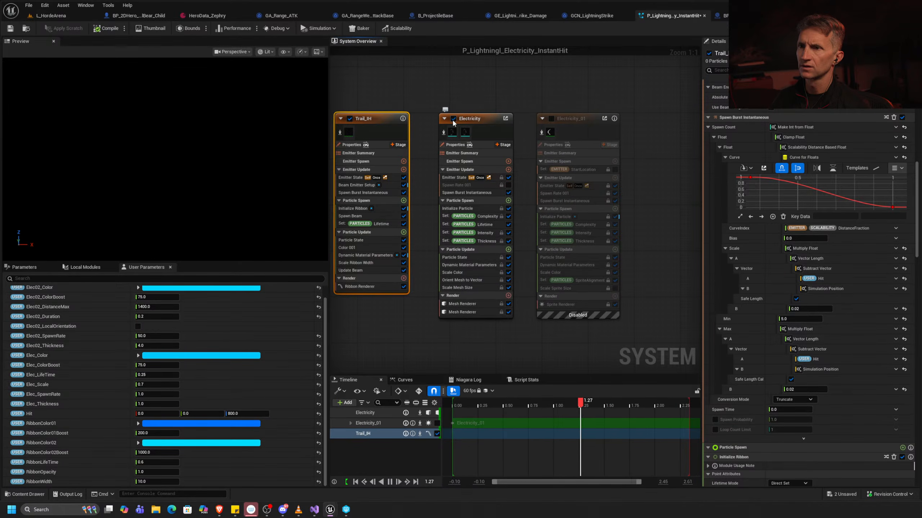
click(453, 119)
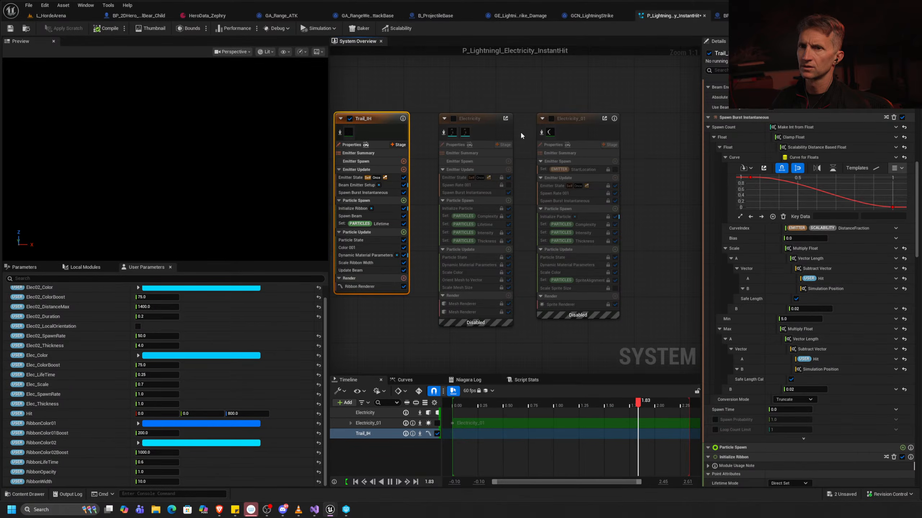
right_drag(425, 102, 492, 85)
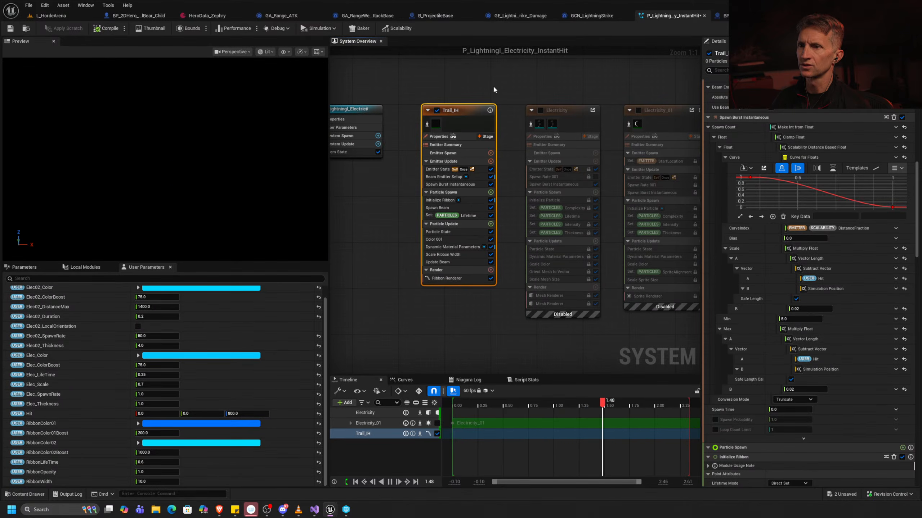
Inspect Trail_IH's ribbon, beam, width-scaling and spawn burst modules and its Beam Emitter Setup for what controls the beam length.
click(440, 200)
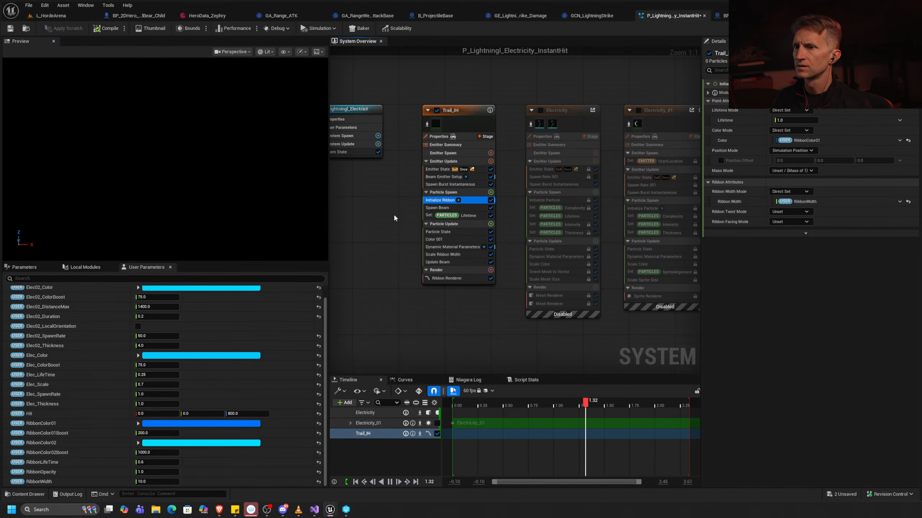
click(462, 207)
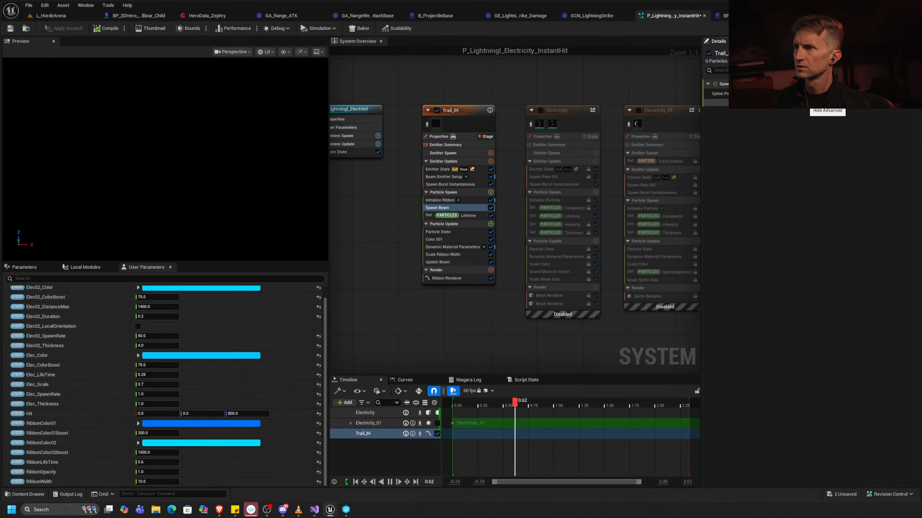
click(457, 263)
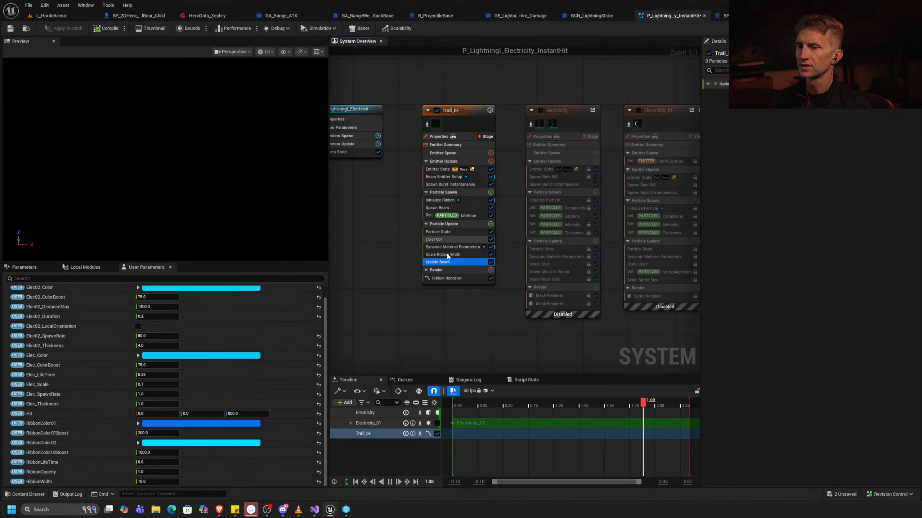
click(472, 255)
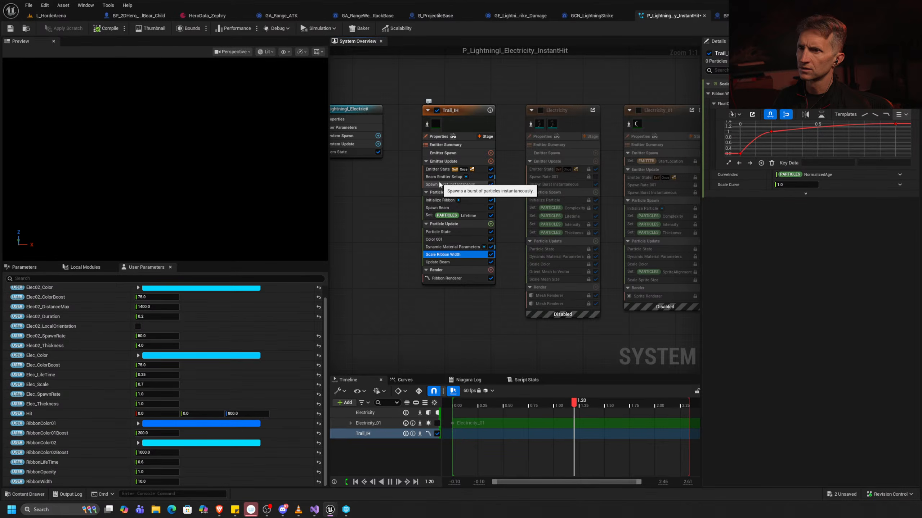
click(440, 200)
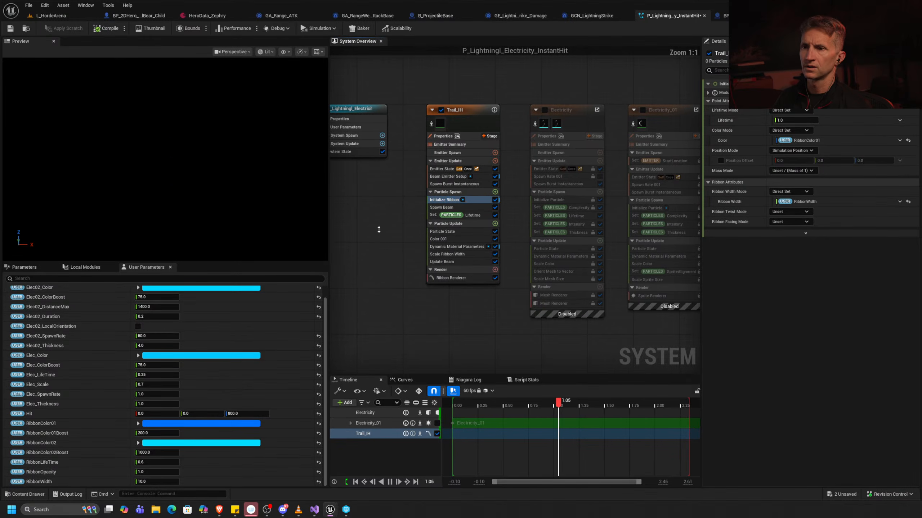
click(29, 268)
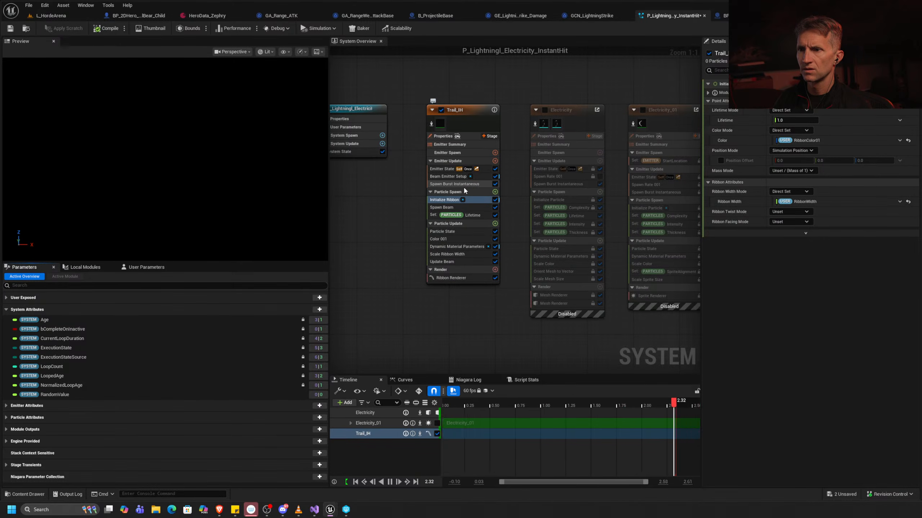
click(452, 185)
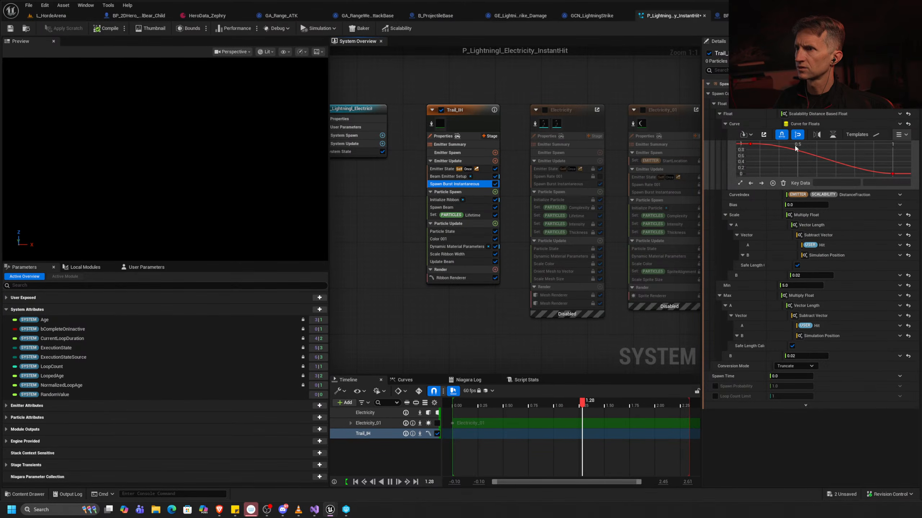
click(468, 176)
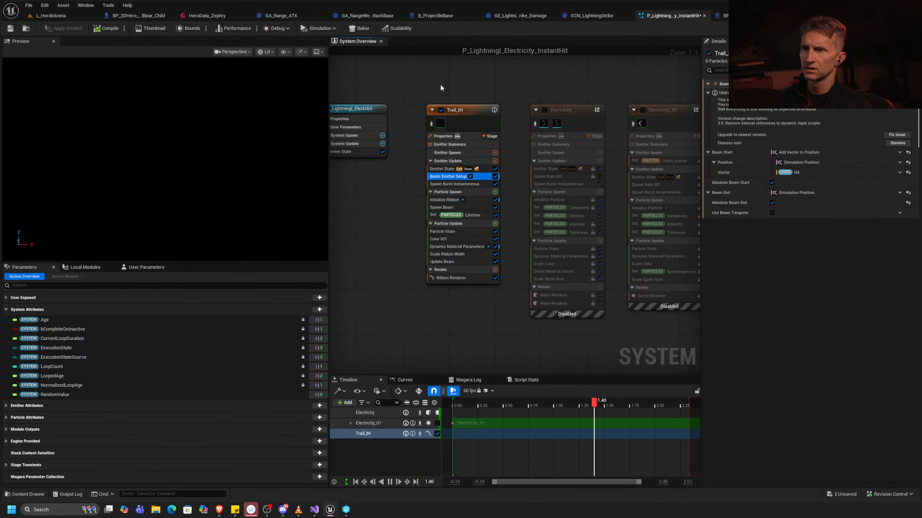
Re-enable the Electricity and Electricity_01 emitters and review the system's user parameters.
click(545, 110)
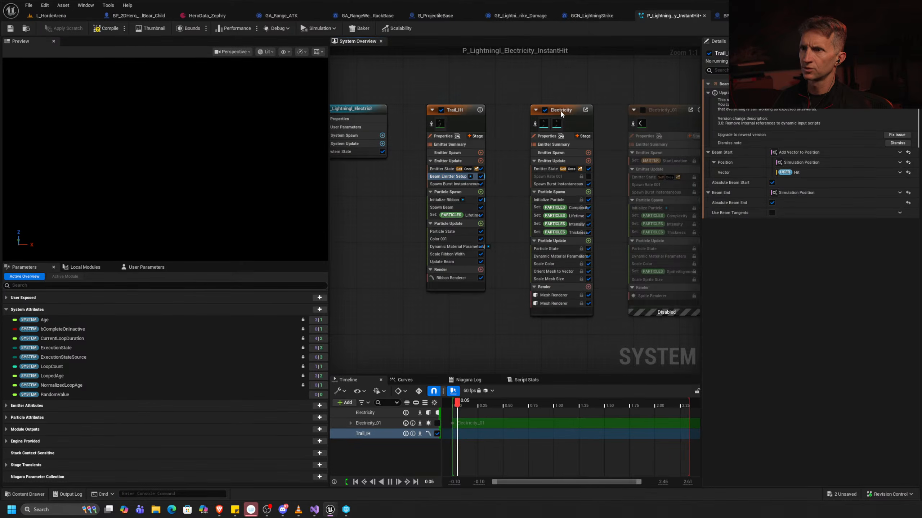
click(643, 110)
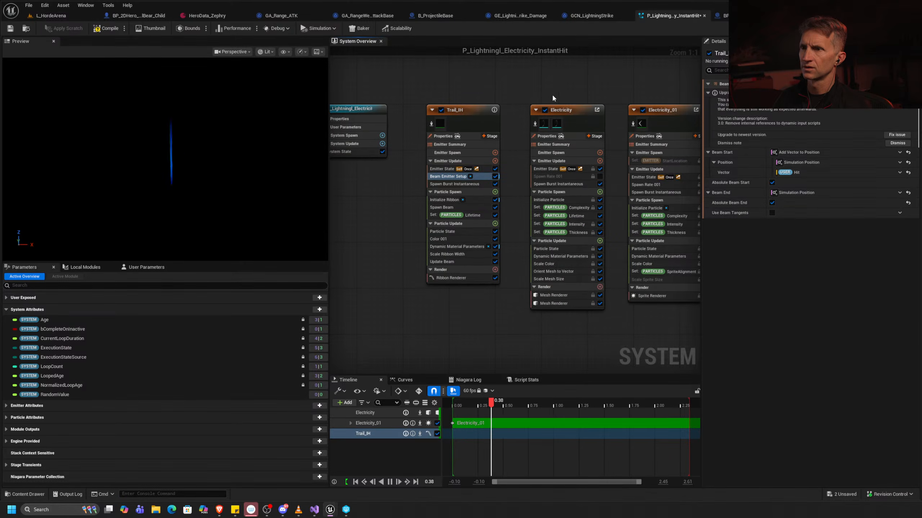
click(478, 145)
click(146, 267)
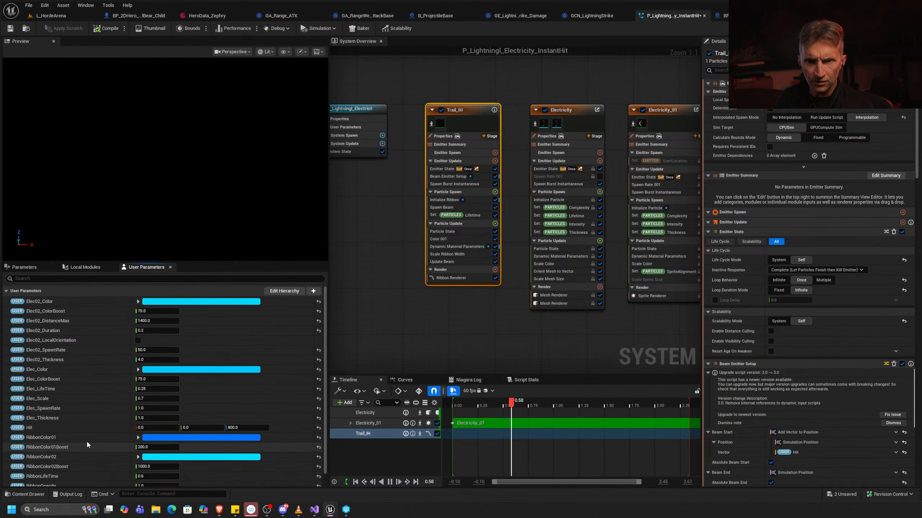
scroll(163, 436, down, 1)
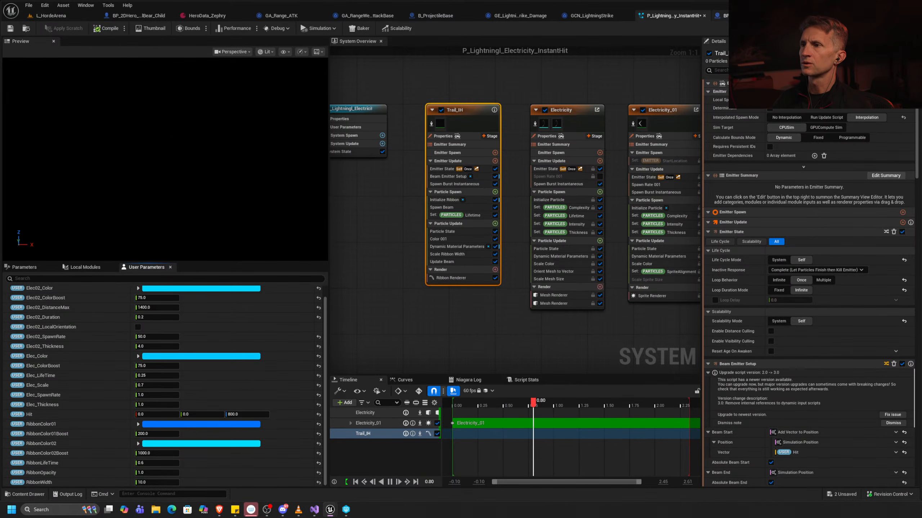
Delete the DistanceMax Set Niagara Variable (Float) node at the end of the BP_HazardBase event graph.
key(ctrl+Tab)
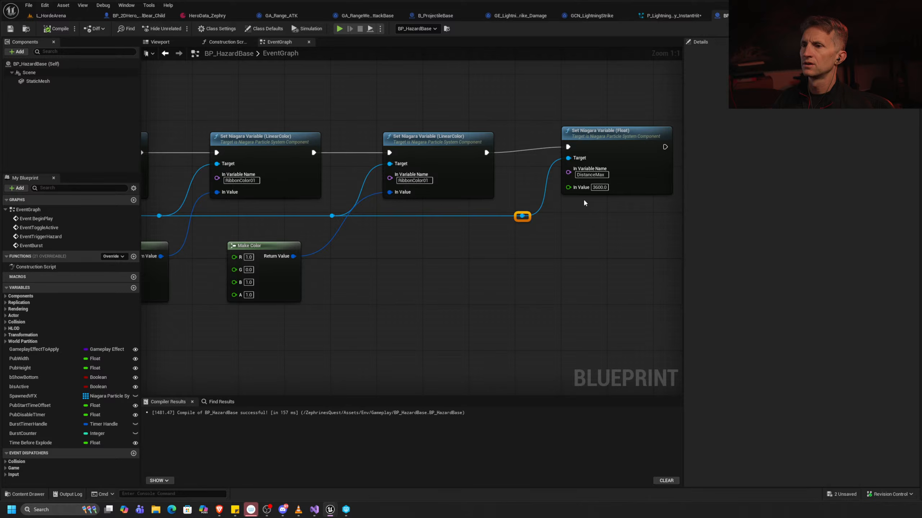
right_drag(583, 199, 453, 258)
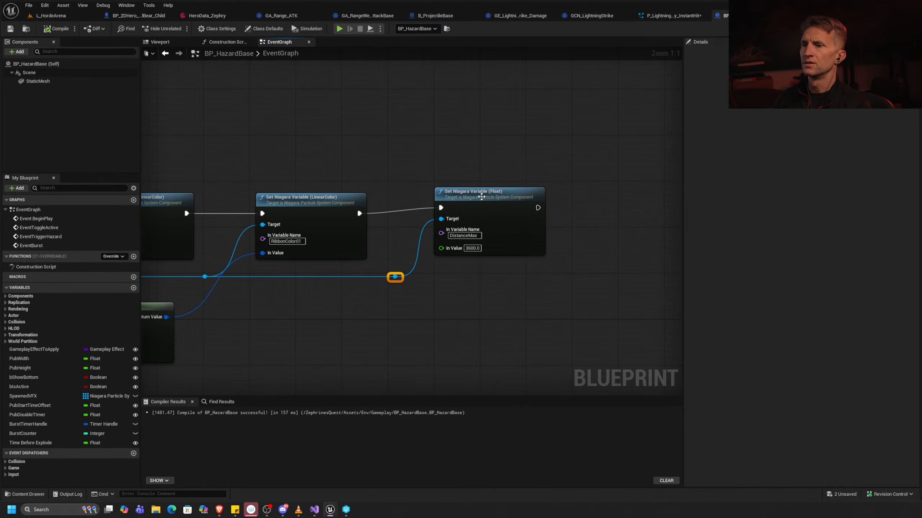
key(Delete)
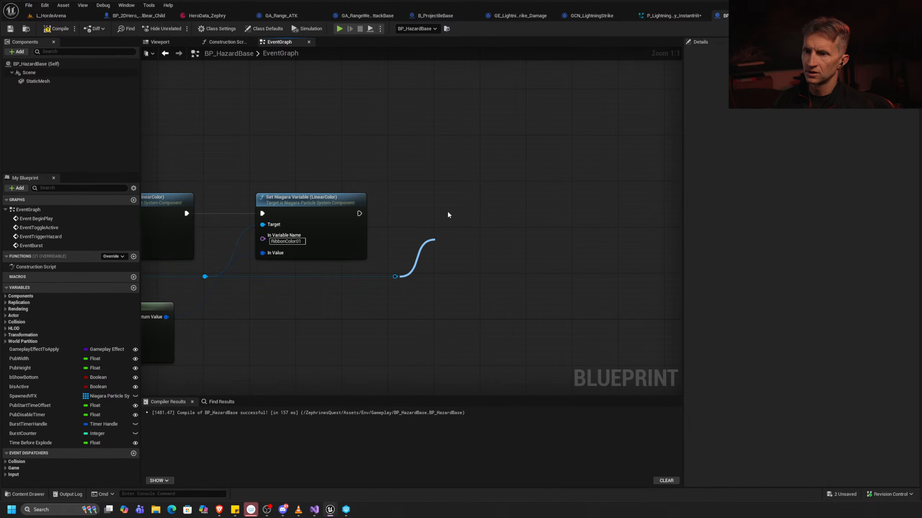
Add a Set Niagara Variable (Vector3) node targeting the Niagara component and run it after the last RibbonColor01 node.
drag(448, 214, 438, 233)
text(set vect)
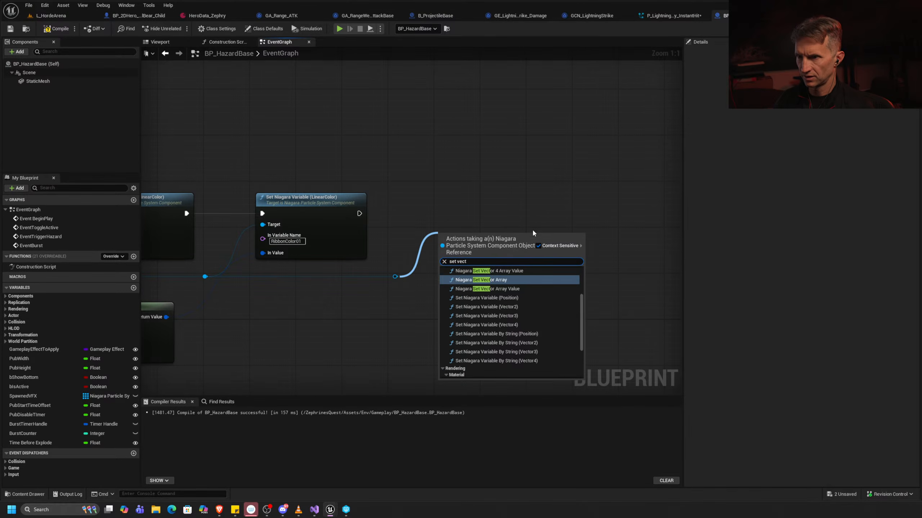
click(517, 317)
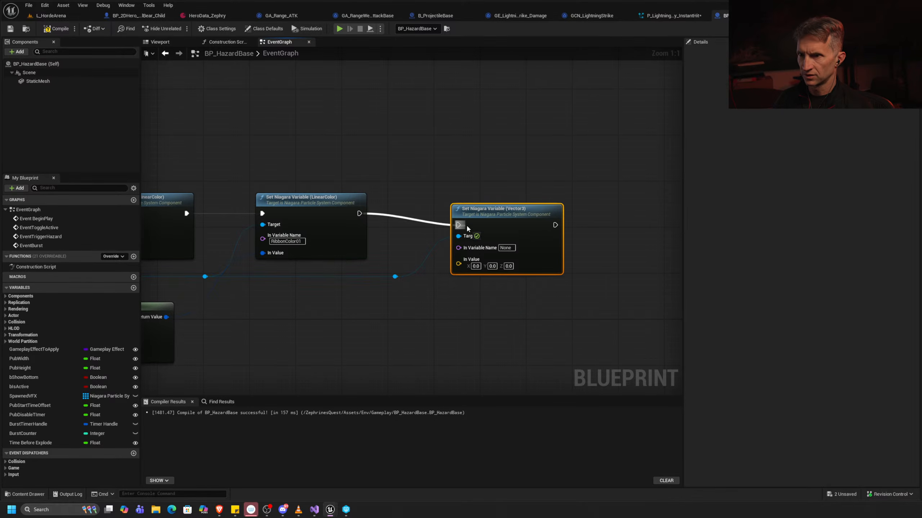
drag(458, 226, 458, 225)
drag(500, 209, 488, 198)
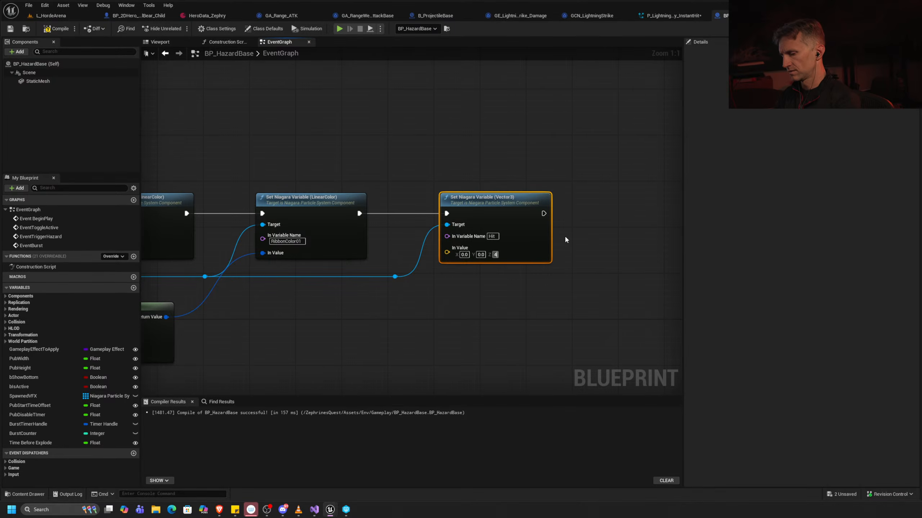
Set the Vector3 node's variable name to Hit and its Z value to 2400, and compile the blueprint.
text(2400)
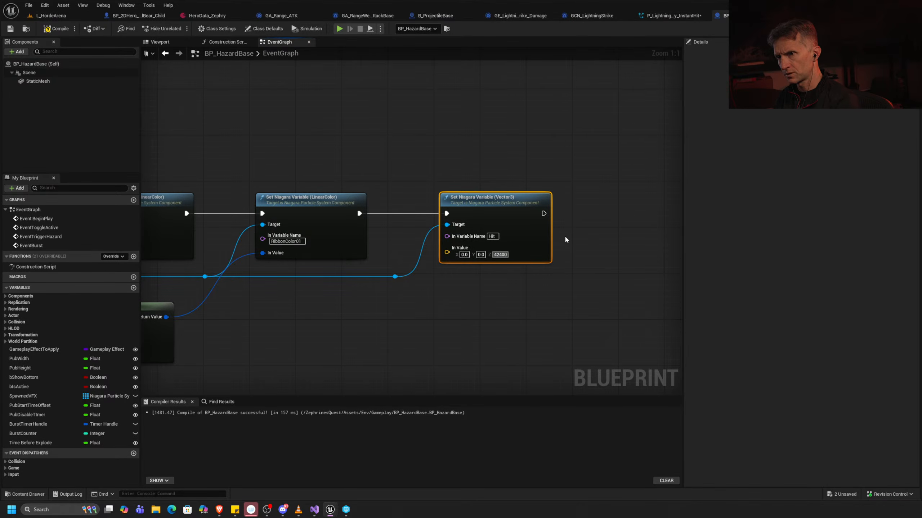
key(Return)
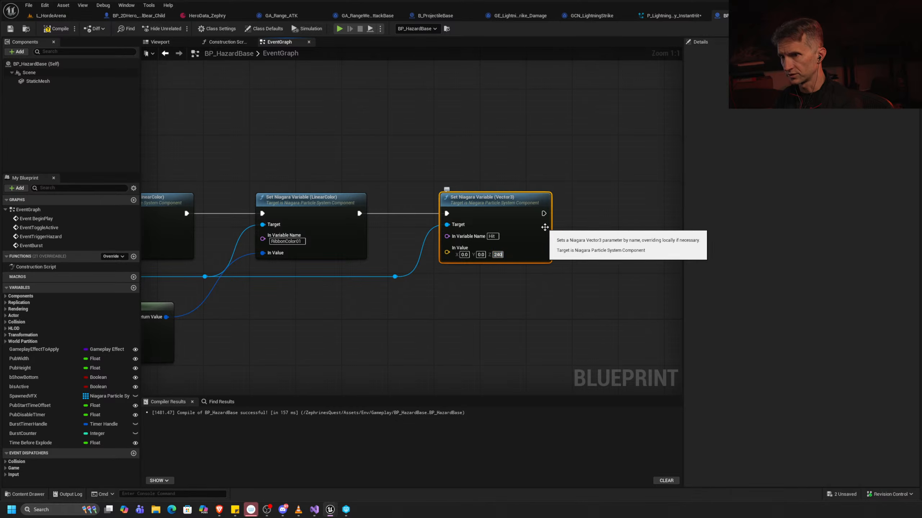
text(2400)
key(Return)
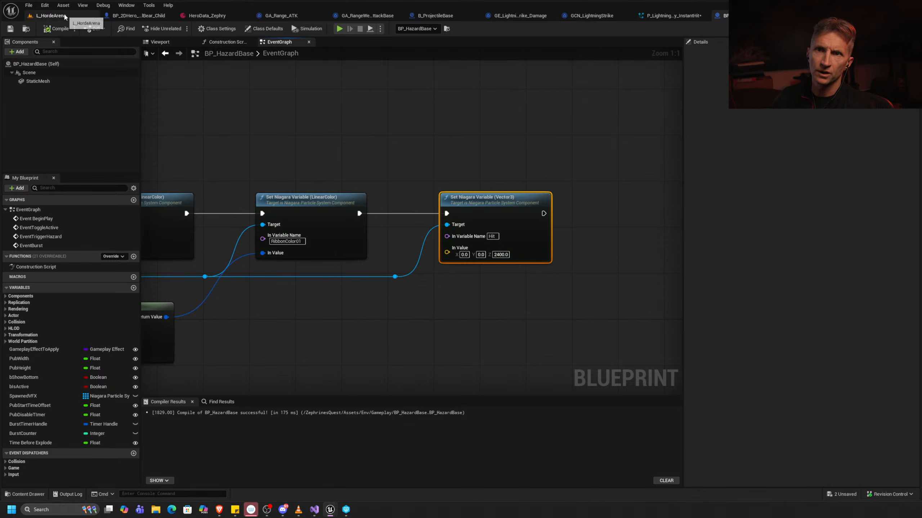
Play-test the L_HordeArena level in full screen and jump repeatedly to check how high the lightning beam reaches.
click(66, 16)
key(alt+p)
key(F11)
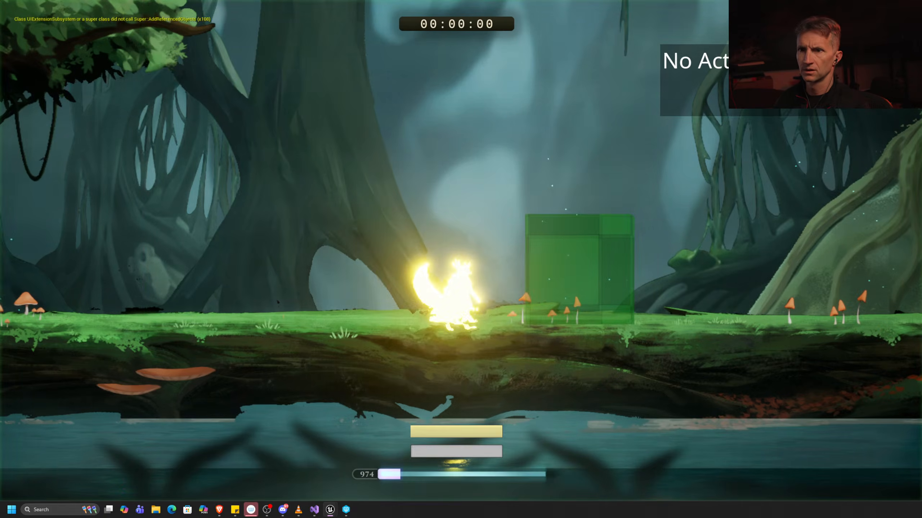
key(space)
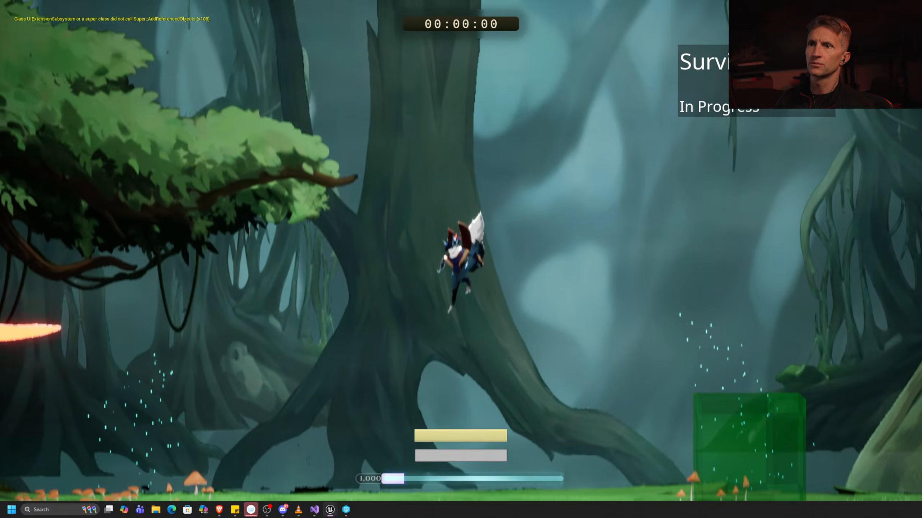
key(space)
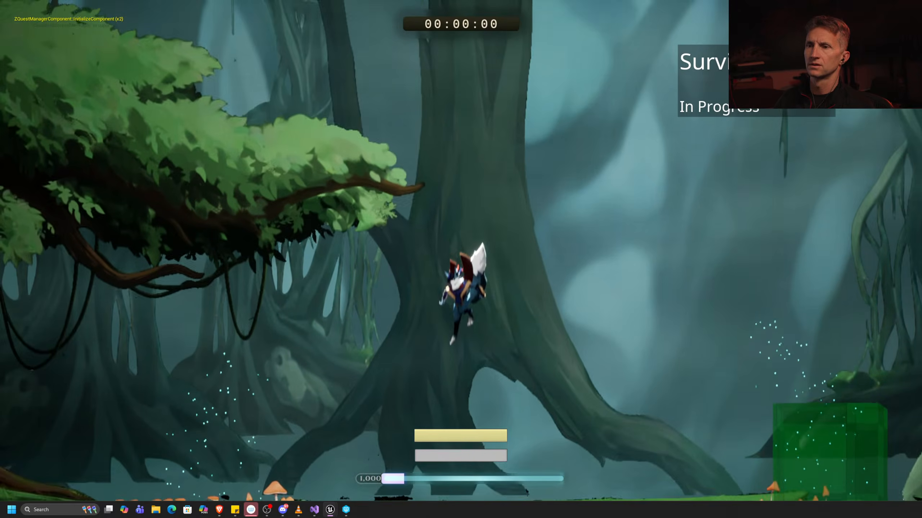
key(space)
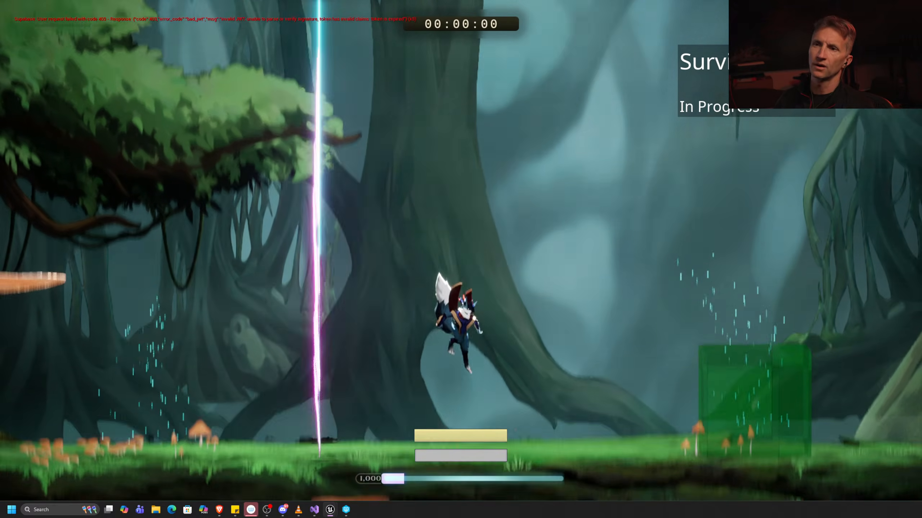
key(space)
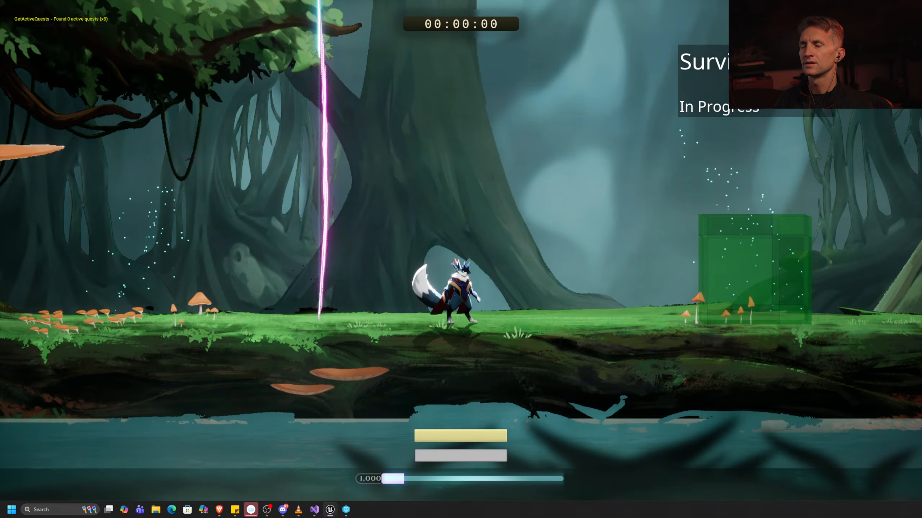
Run past the lightning beam toward the giant mushrooms, jump to examine its full height from there, and end the play session.
key(a)
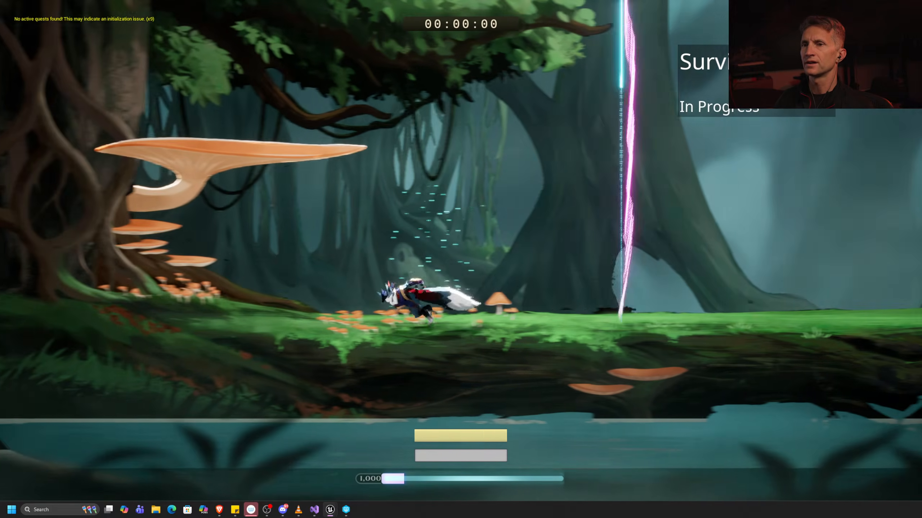
key(space)
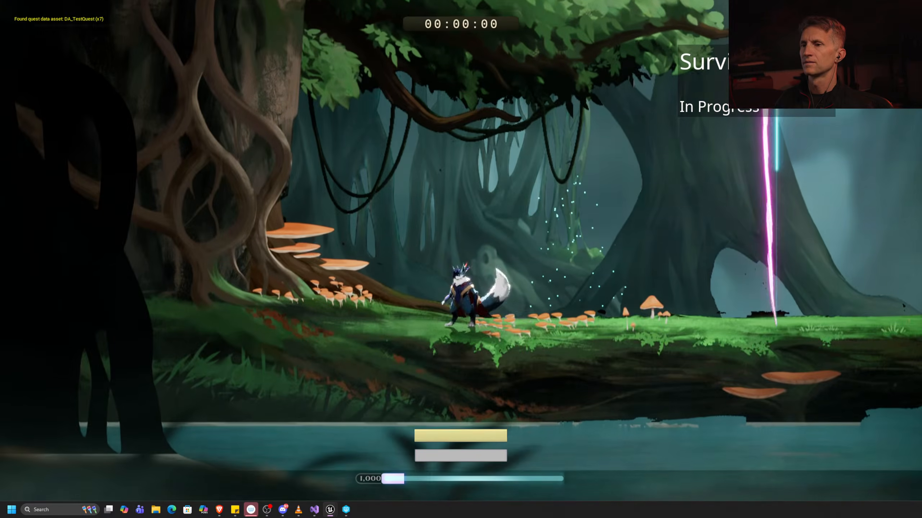
key(space)
key(space)
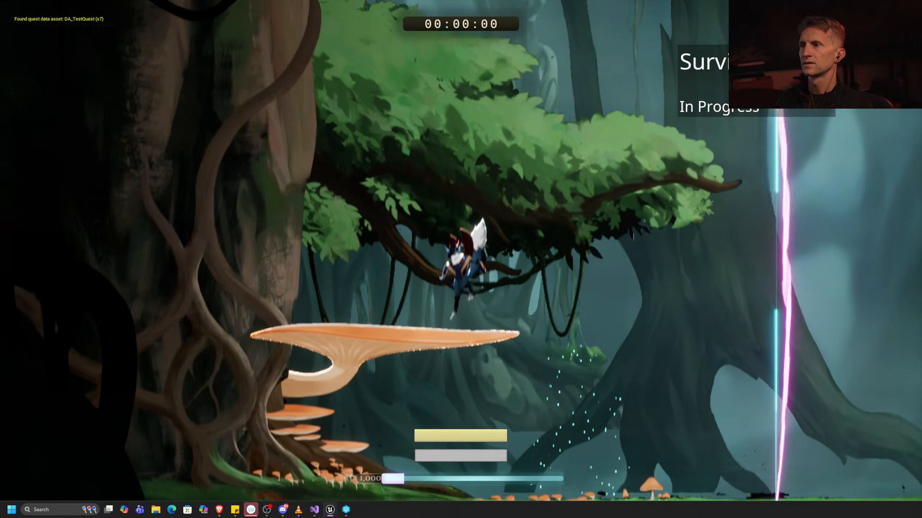
key(d)
key(space)
key(a)
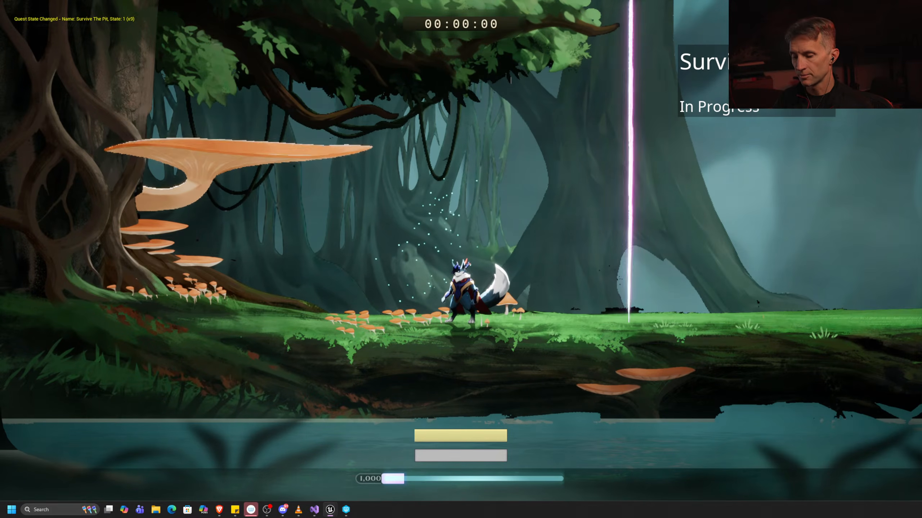
key(F11)
key(Escape)
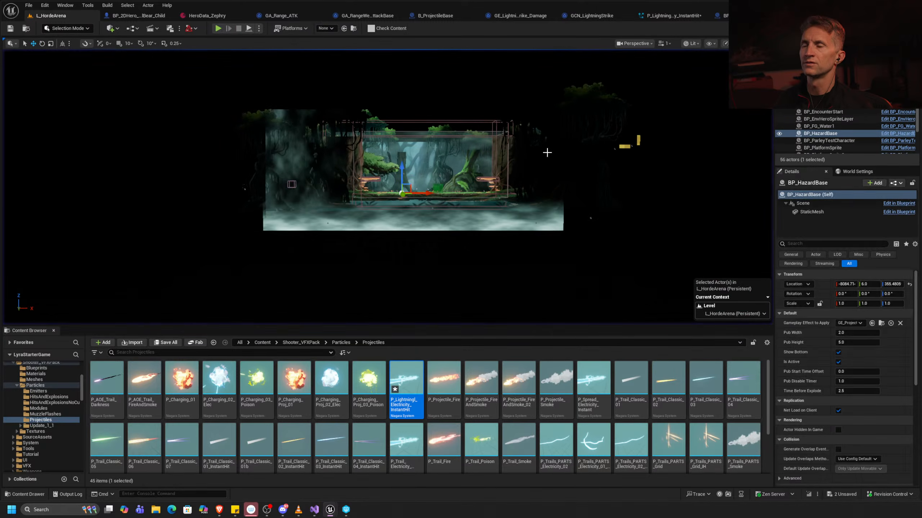
Examine the Electricity, Electricity_01 and Trail_IH emitters in the P_LightningI_Electricity_InstantHit Niagara system.
key(ctrl+Tab)
key(ctrl+Tab)
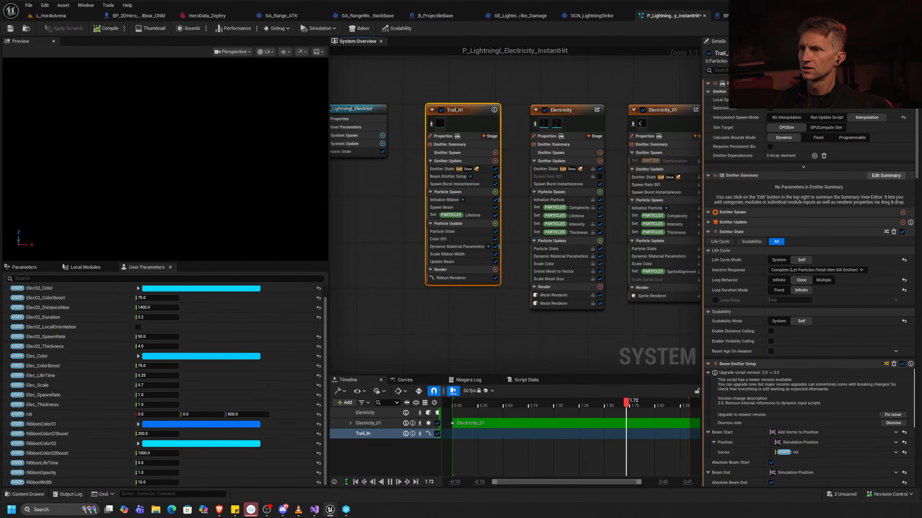
right_drag(606, 93, 481, 108)
drag(473, 95, 478, 134)
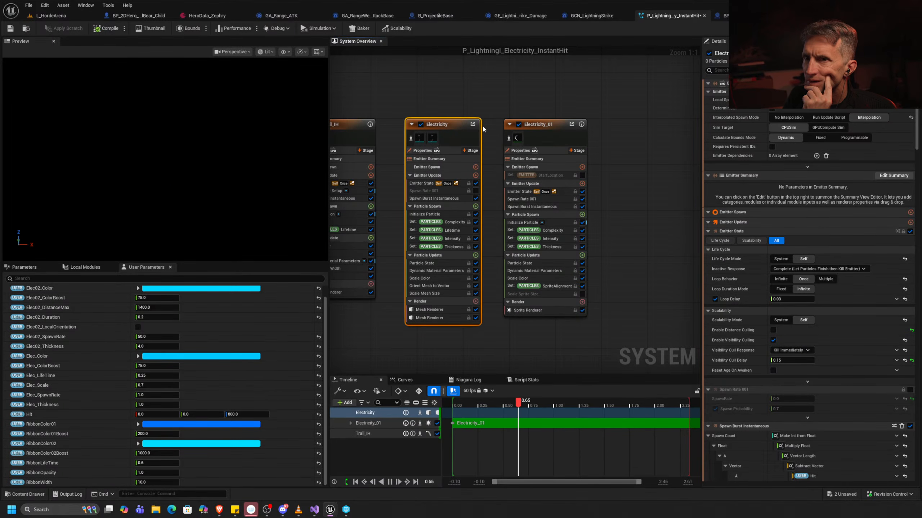
click(553, 147)
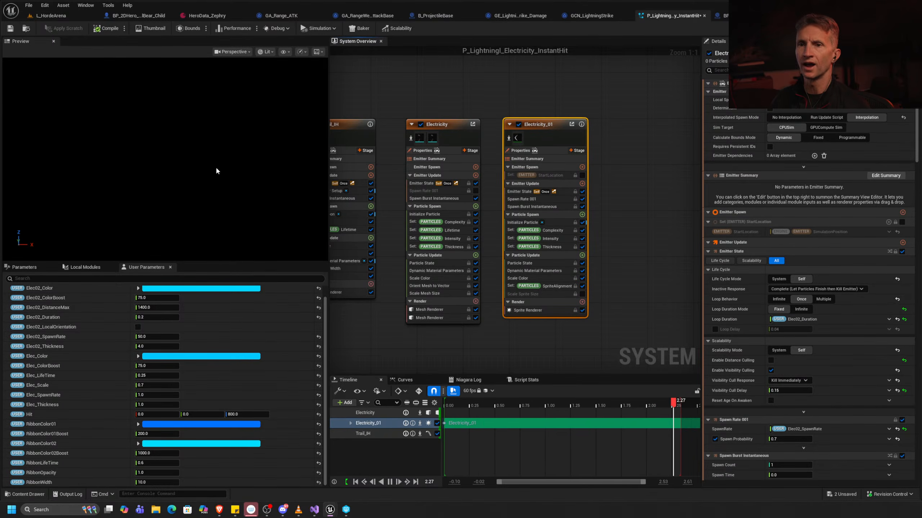
right_drag(401, 94, 508, 82)
click(459, 126)
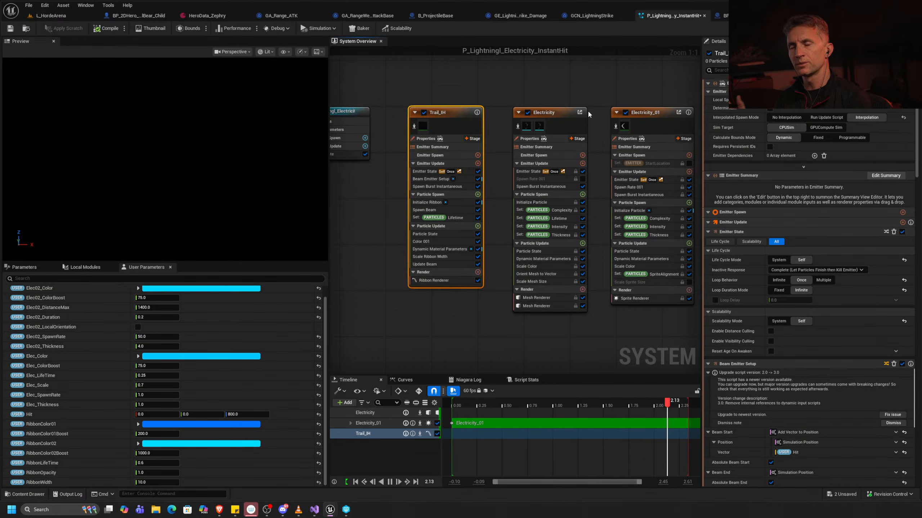
scroll(587, 110, down, 1)
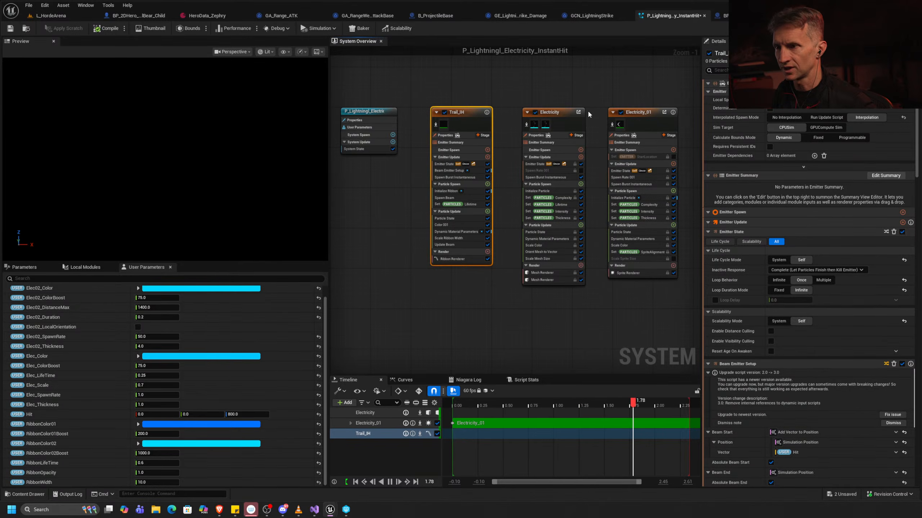
scroll(583, 276, up, 1)
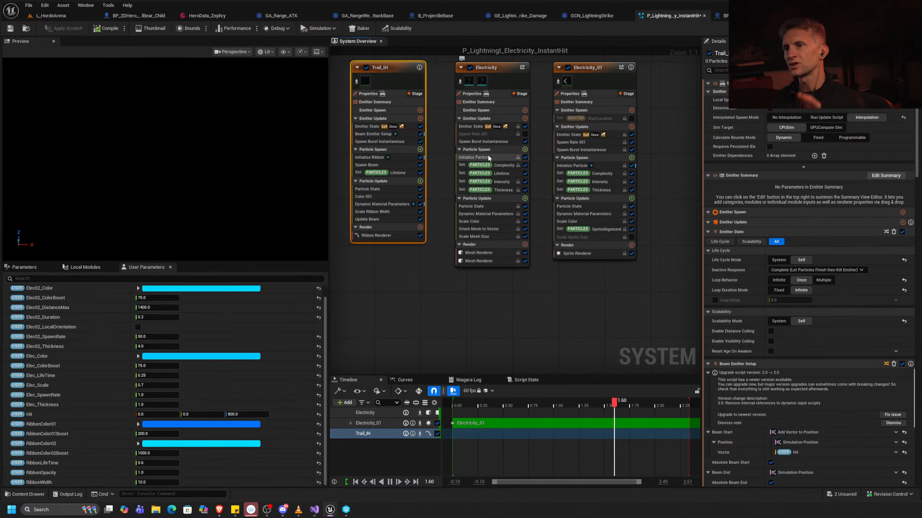
Review the Electricity emitter's Spawn Burst Instantaneous and Initialize Particle settings for their use of Hit.
click(457, 81)
scroll(713, 154, down, 5)
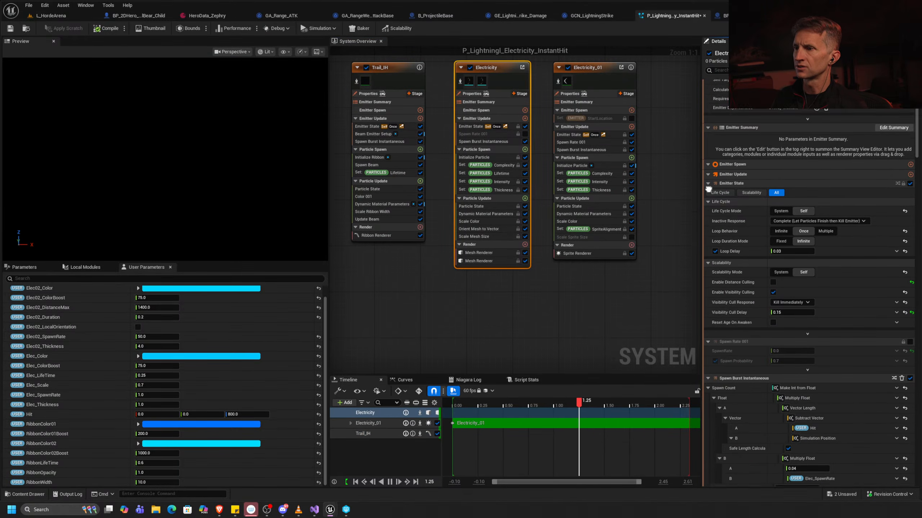
scroll(742, 253, down, 5)
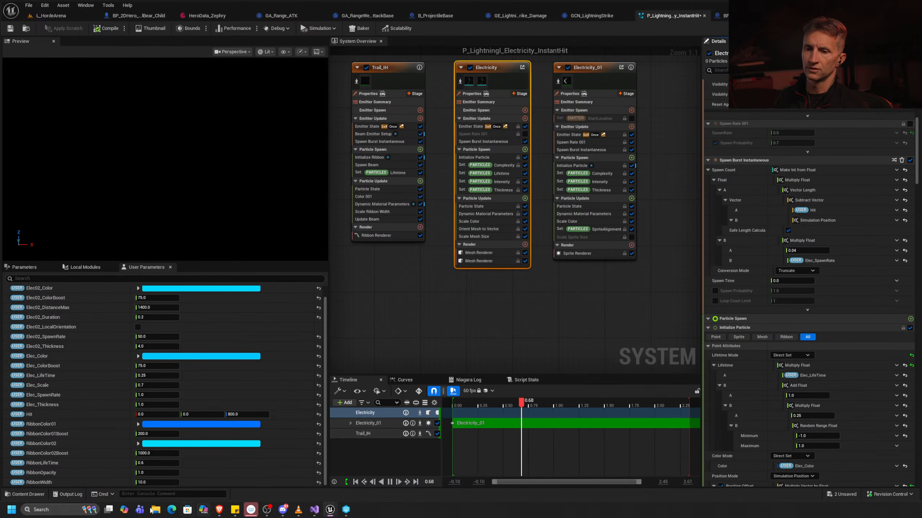
Launch Adobe Photoshop (Beta) and create a new document from the recent 2048 x 2048 px, 72 ppi preset.
click(12, 511)
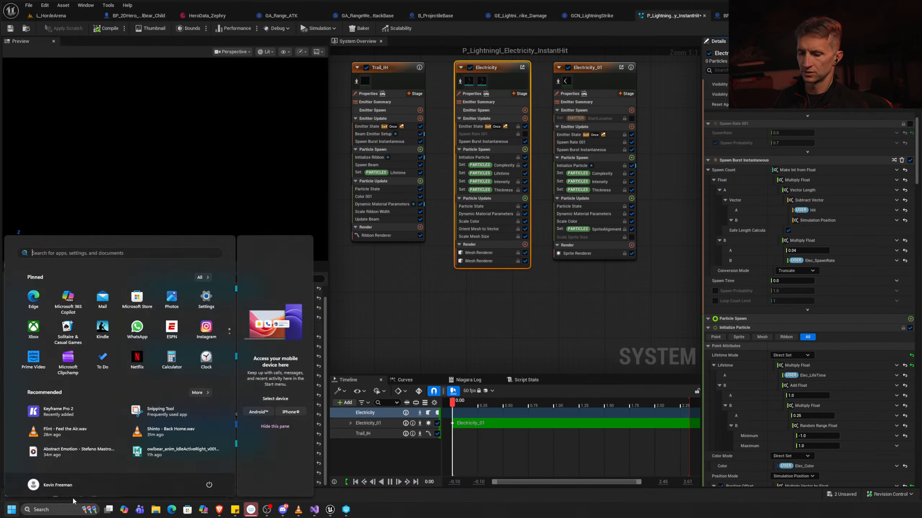
text(phot)
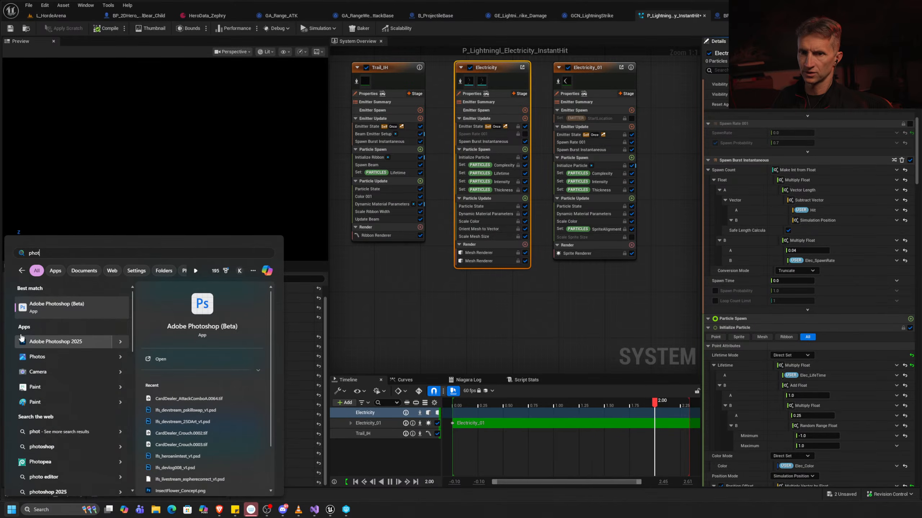
click(67, 308)
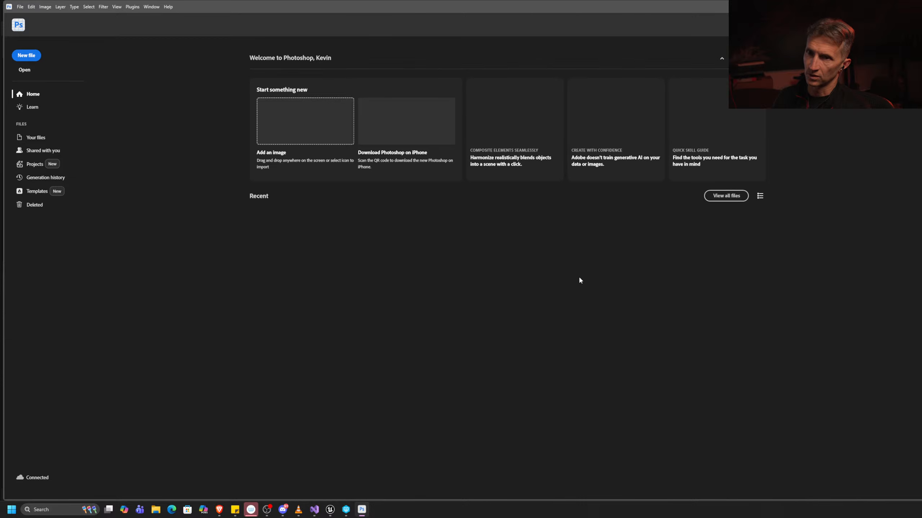
key(ctrl+n)
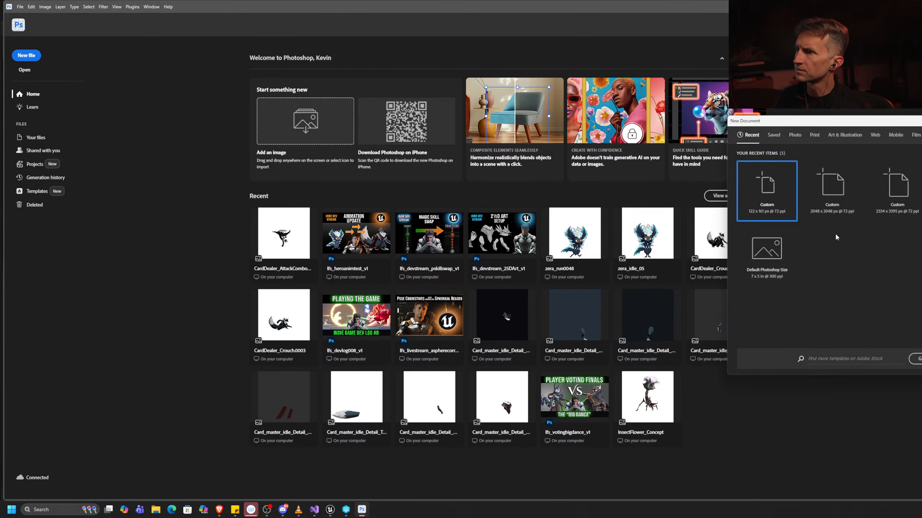
click(828, 198)
key(Return)
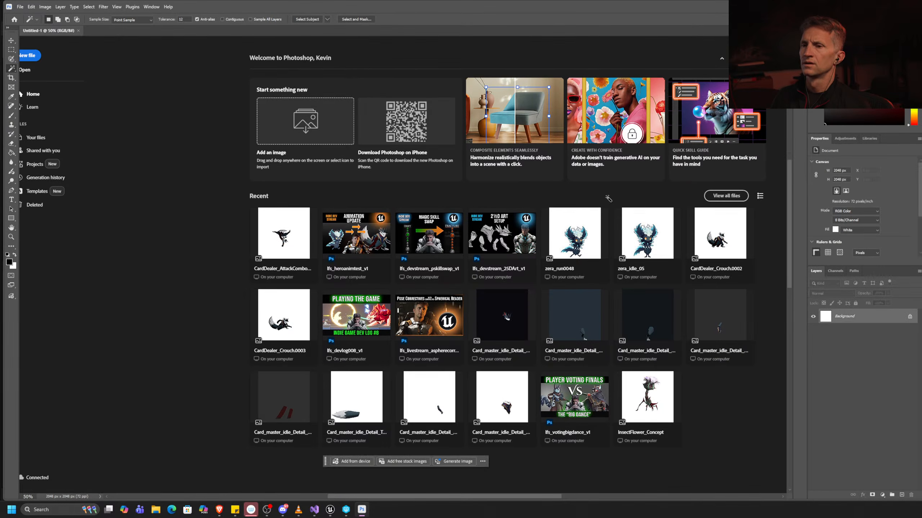
Paint a straight vertical purple line through the middle of the canvas with an enlarged brush to represent the main beam.
key(b)
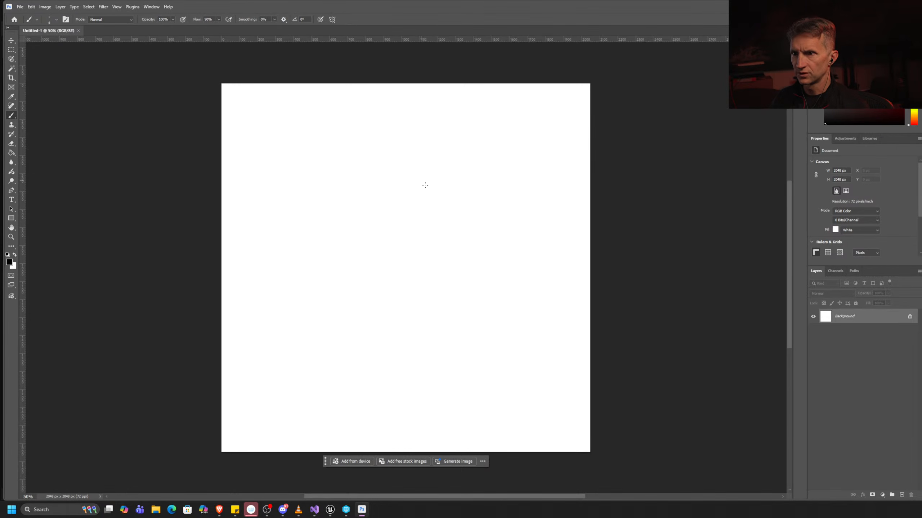
click(378, 202)
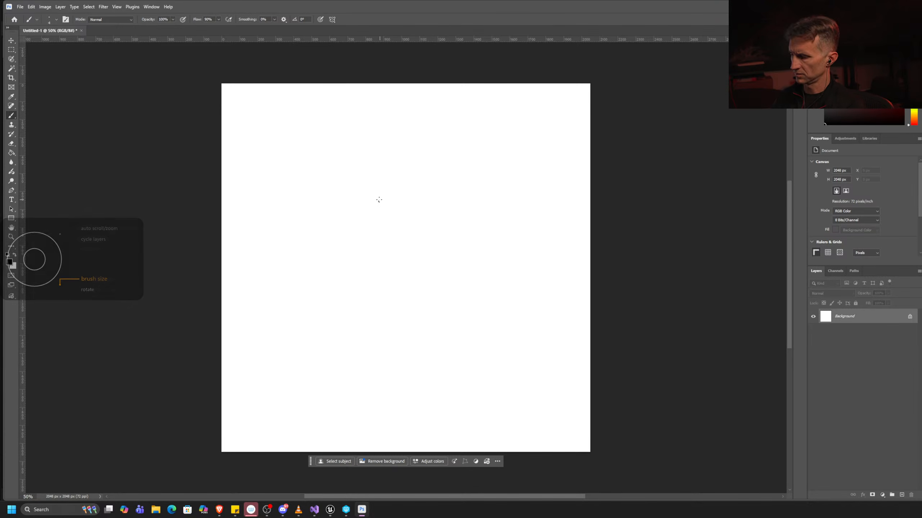
key(bracketright)
key(bracketright)
key(bracketright)
key(bracketright)
key(bracketright)
key(bracketright)
key(bracketright)
key(bracketright)
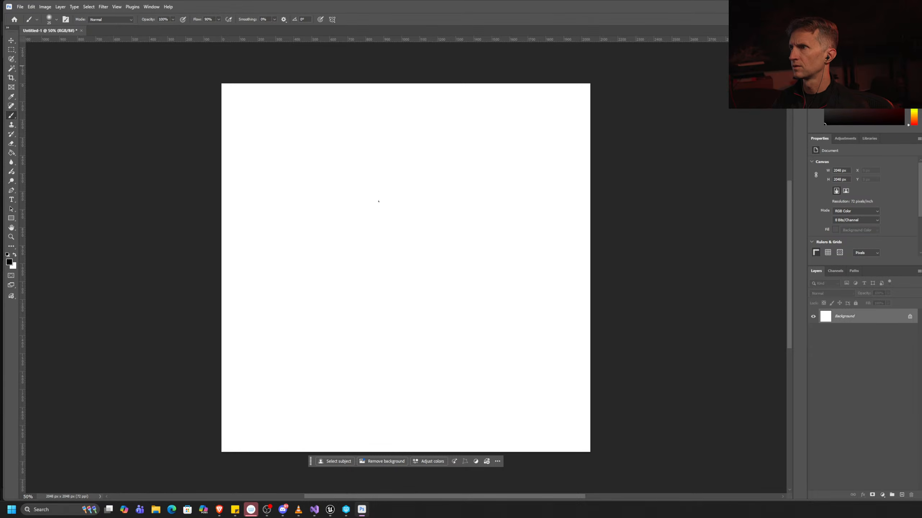
click(898, 69)
click(900, 79)
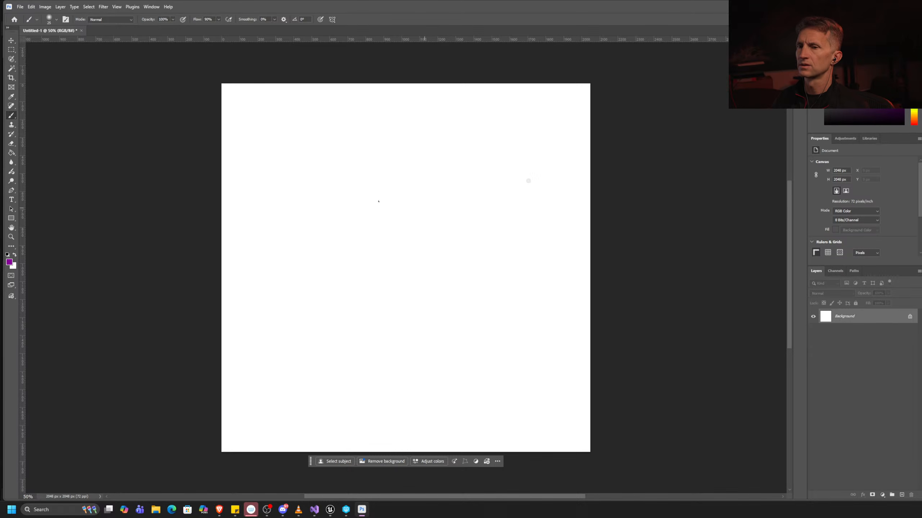
shift+drag(400, 139, 445, 385)
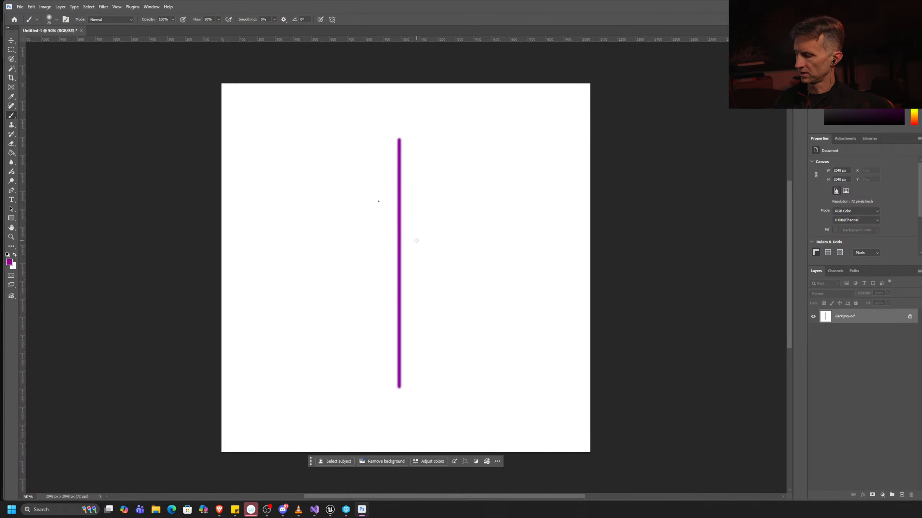
Sketch two jagged purple bolts with a smaller brush, one on each side of the vertical line's lower half.
key(bracketleft)
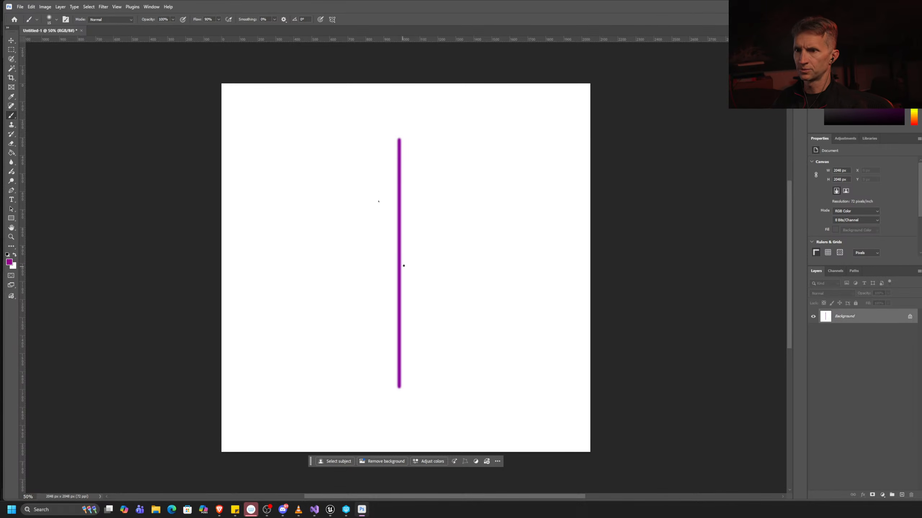
mouse_move(400, 264)
mouse_down()
mouse_move(421, 329)
mouse_move(400, 394)
mouse_up()
mouse_move(394, 266)
mouse_down()
mouse_move(376, 337)
mouse_move(398, 385)
mouse_up()
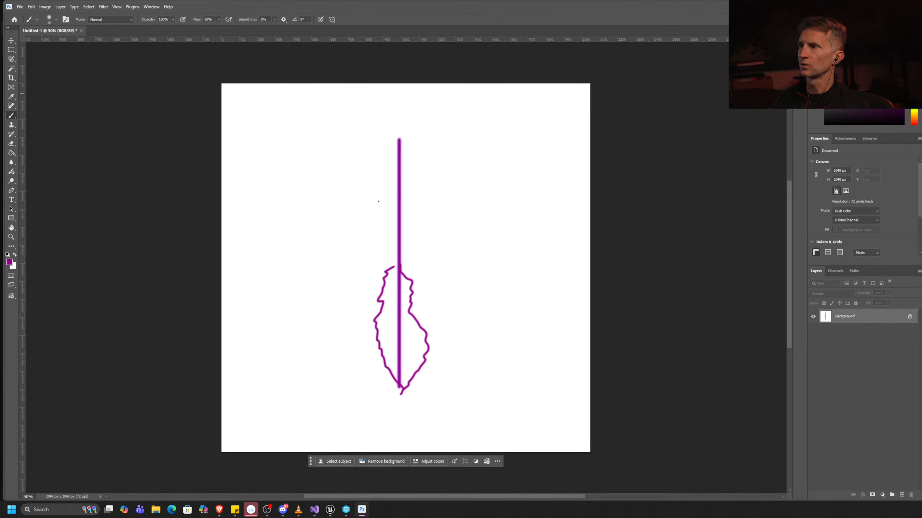
Sketch three full-height jagged magenta bolts converging at the line's base, and mark the sideways offset above the line's upper end.
click(902, 51)
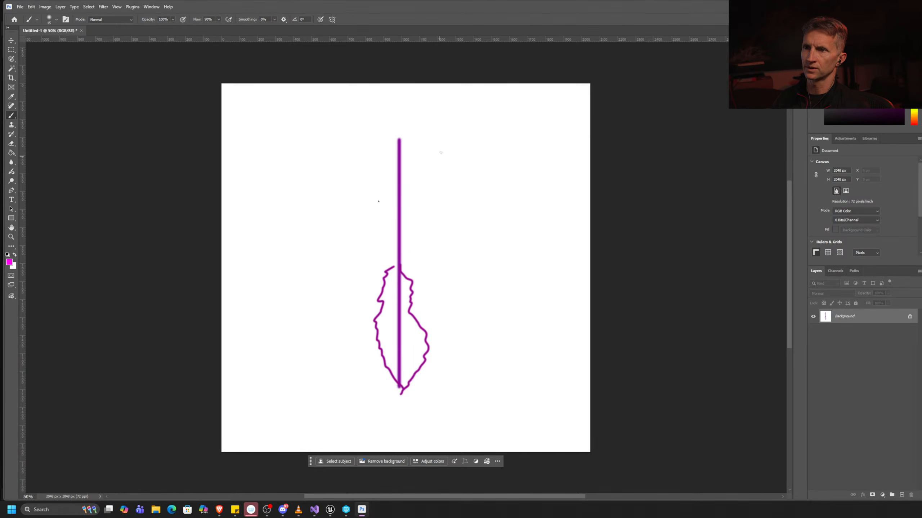
mouse_move(408, 139)
mouse_down()
mouse_move(428, 159)
mouse_move(423, 207)
mouse_move(441, 250)
mouse_move(408, 394)
mouse_up()
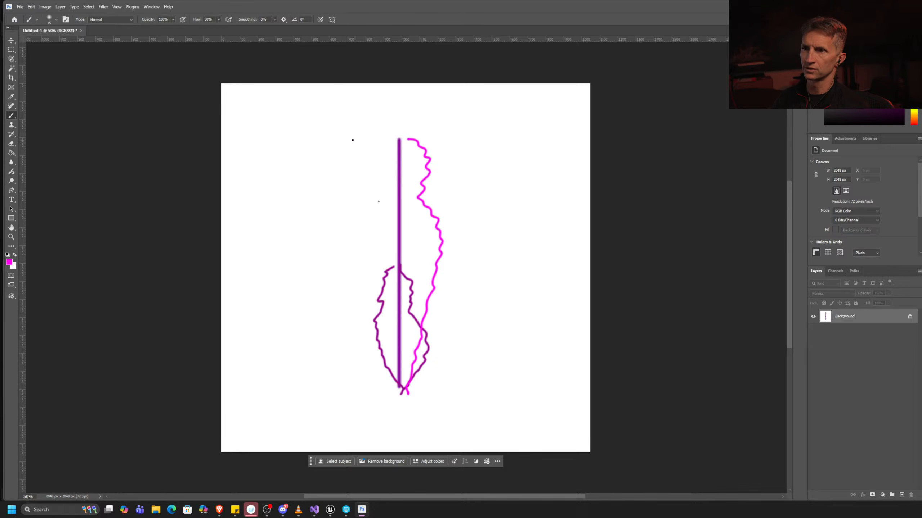
mouse_move(345, 139)
mouse_down()
mouse_move(374, 340)
mouse_move(408, 384)
mouse_up()
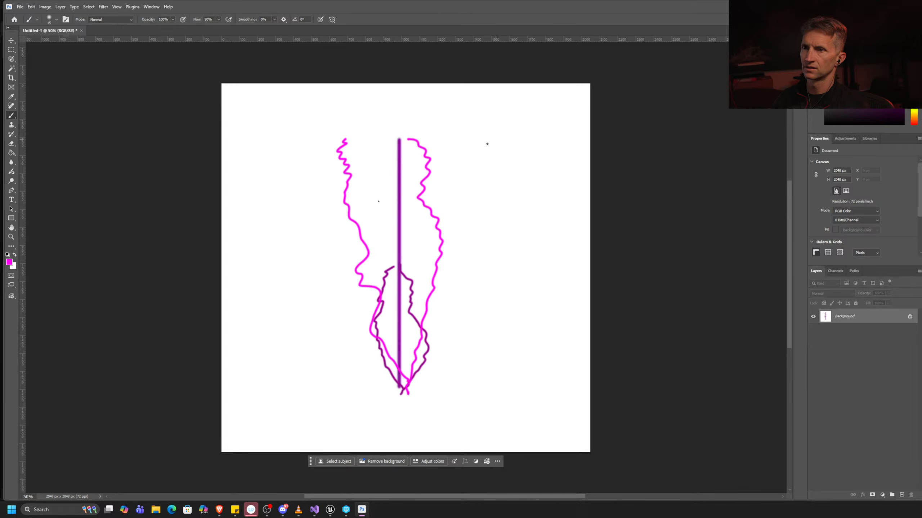
drag(490, 142, 407, 396)
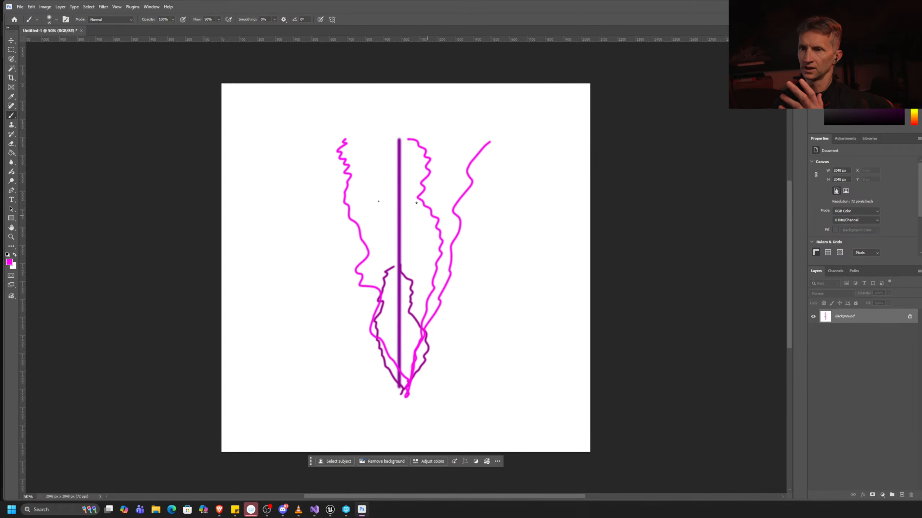
mouse_move(401, 121)
mouse_down()
mouse_move(399, 144)
mouse_move(351, 130)
mouse_move(333, 139)
mouse_move(375, 131)
mouse_move(363, 134)
mouse_up()
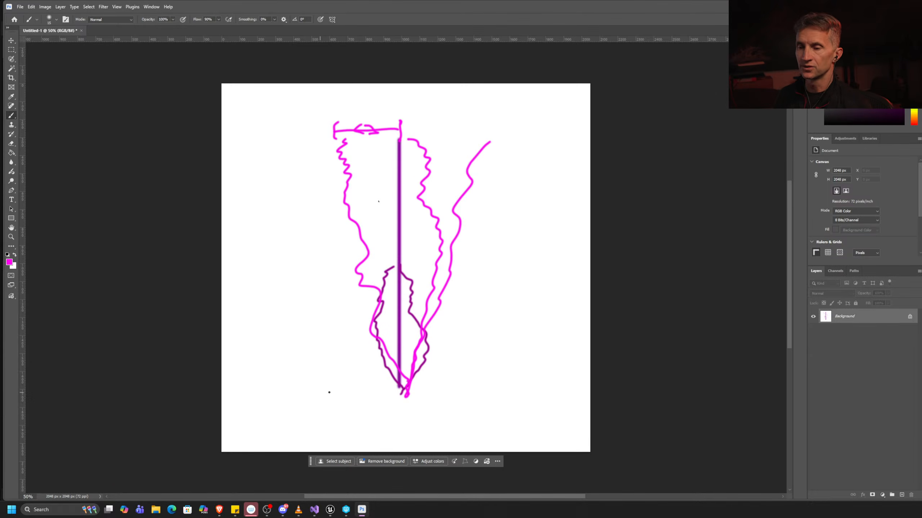
Sketch a flat magenta ellipse around the beam's base, add jagged marks near both ends, and trace around it again.
mouse_move(349, 381)
mouse_down()
mouse_move(300, 388)
mouse_move(394, 406)
mouse_move(506, 397)
mouse_move(503, 385)
mouse_move(324, 382)
mouse_up()
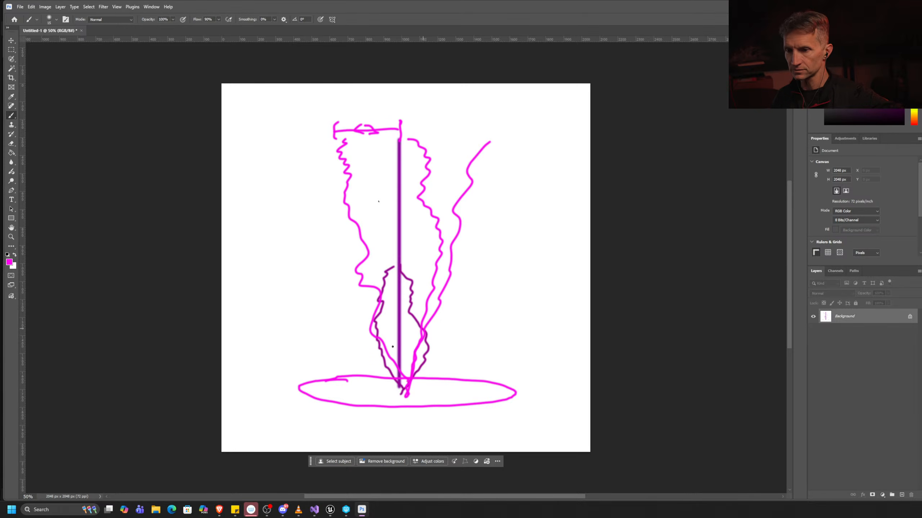
drag(331, 391, 361, 379)
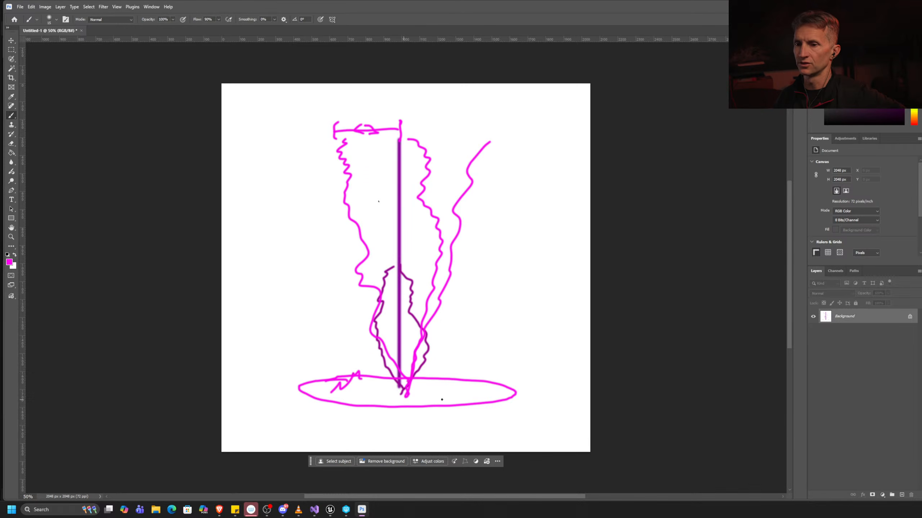
drag(496, 397, 448, 385)
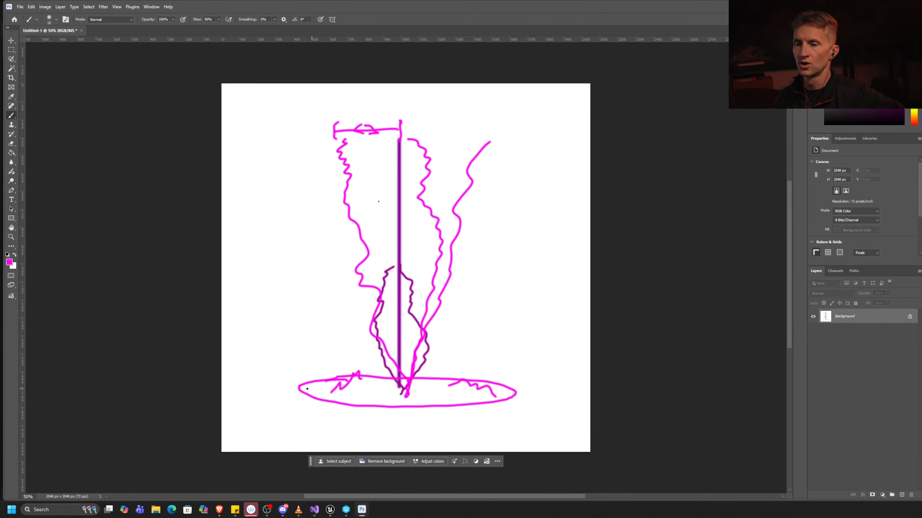
mouse_move(307, 388)
mouse_down()
mouse_move(343, 380)
mouse_move(458, 414)
mouse_move(402, 385)
mouse_move(445, 385)
mouse_up()
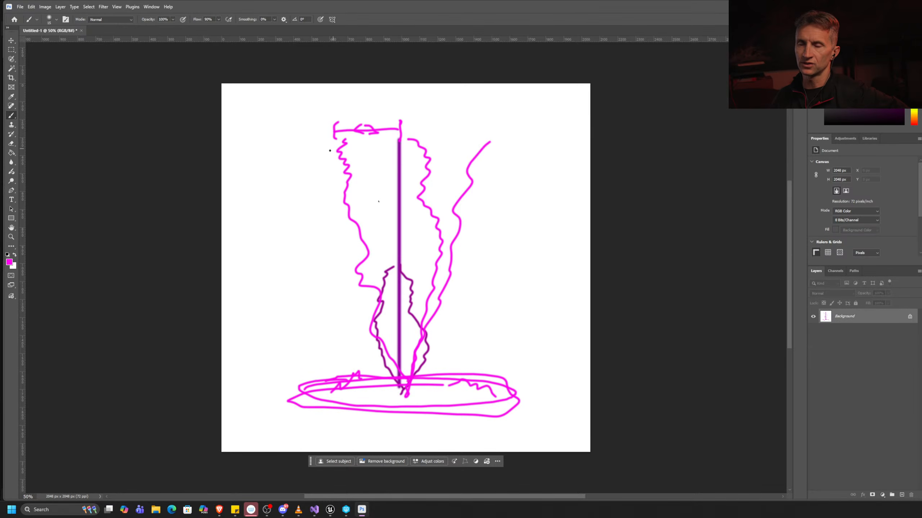
Draw additional jagged magenta bolts along the beam's full height, running down to the ellipse at the base.
drag(336, 143, 320, 383)
mouse_move(519, 125)
mouse_down()
mouse_move(510, 341)
mouse_move(519, 399)
mouse_up()
drag(465, 135, 451, 204)
drag(463, 250, 467, 395)
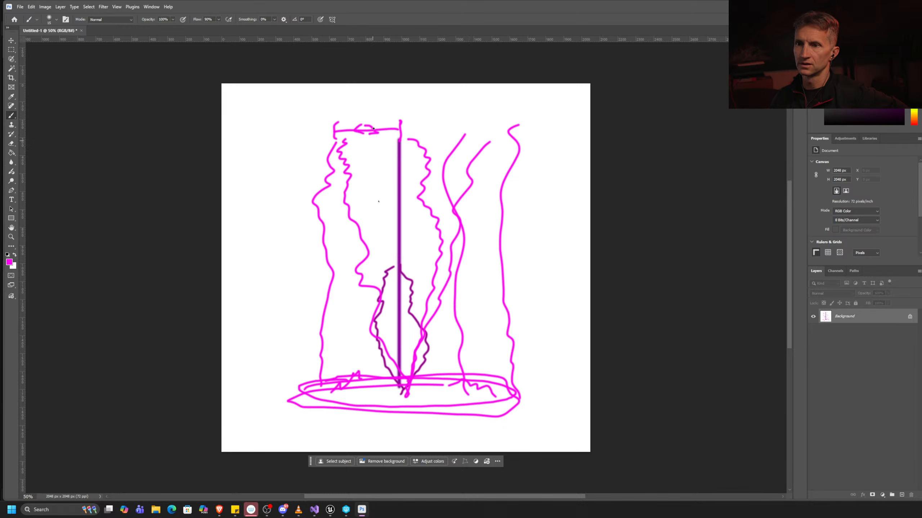
mouse_move(368, 126)
mouse_down()
mouse_move(376, 336)
mouse_move(387, 401)
mouse_up()
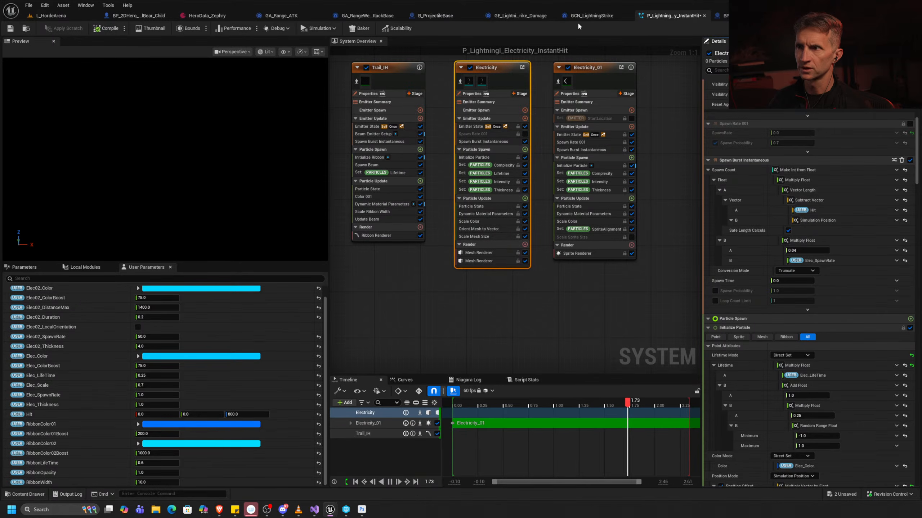
Switch to Unreal Editor and examine the BP_HazardBase event graph, from the Set Niagara Variable chain back to Event Trigger Hazard and EventTriggerHazard.
click(71, 14)
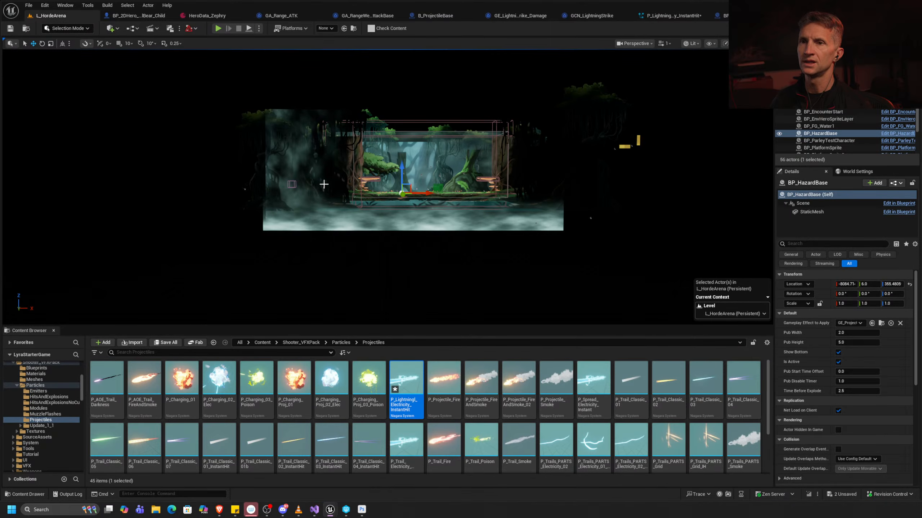
click(722, 15)
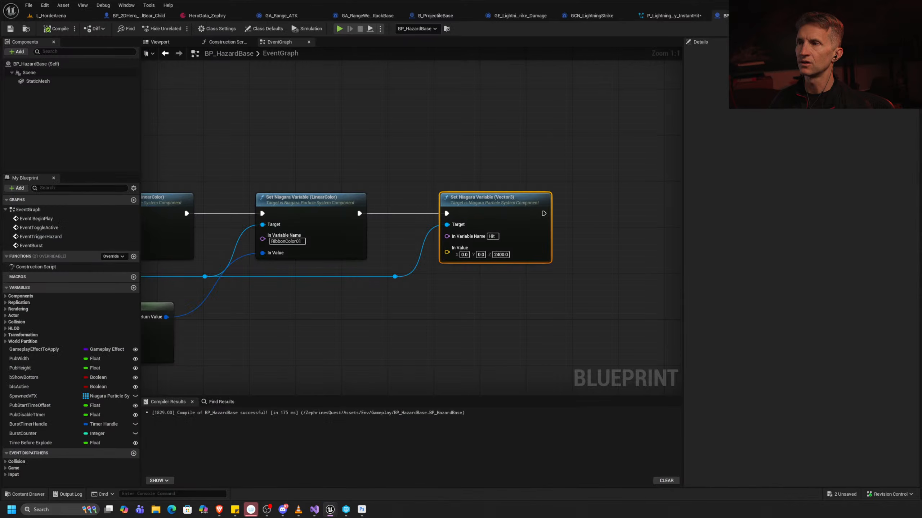
scroll(447, 189, down, 4)
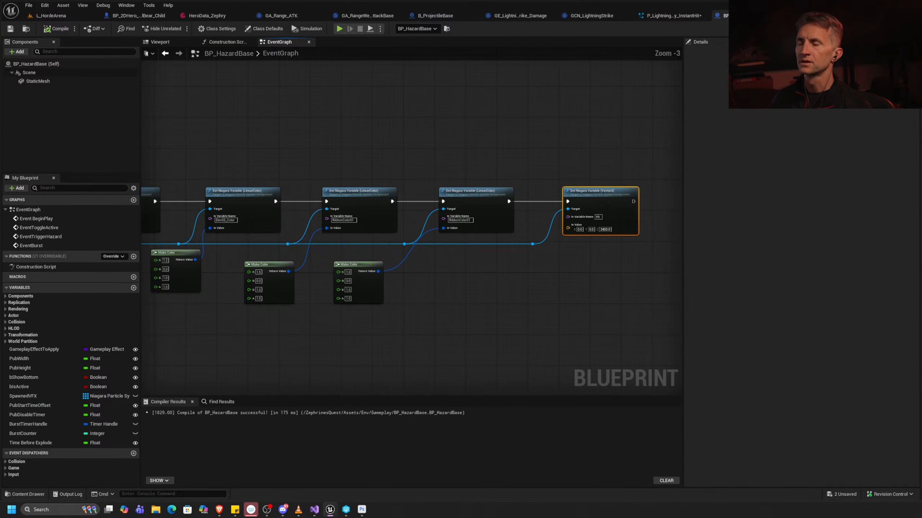
right_drag(534, 180, 340, 189)
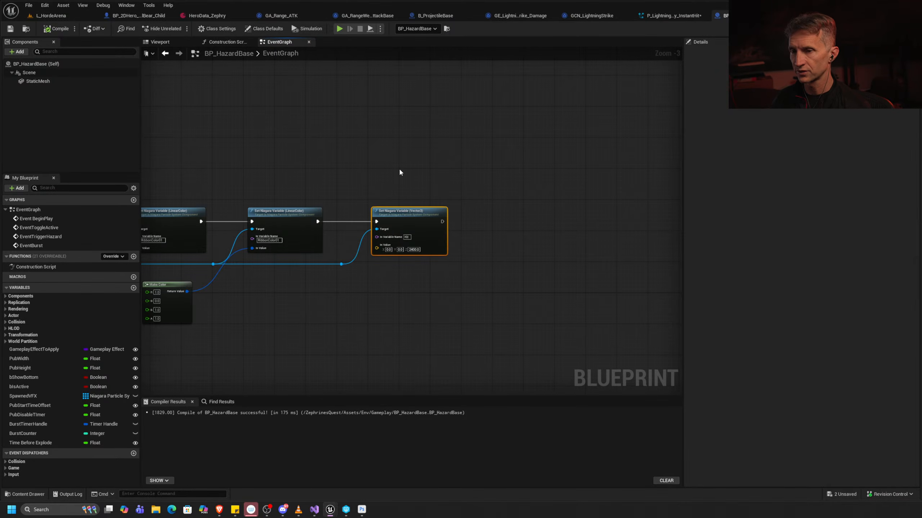
right_drag(398, 173, 627, 155)
scroll(357, 204, down, 5)
scroll(357, 204, up, 8)
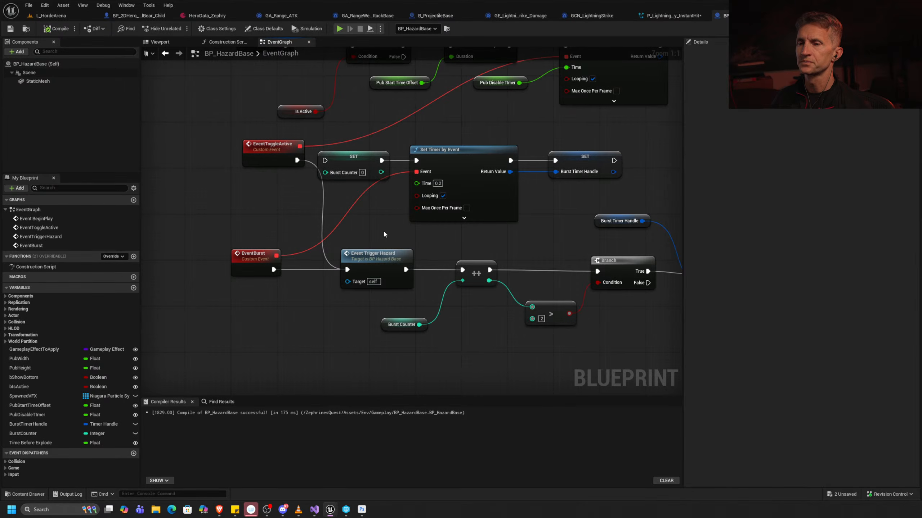
click(385, 270)
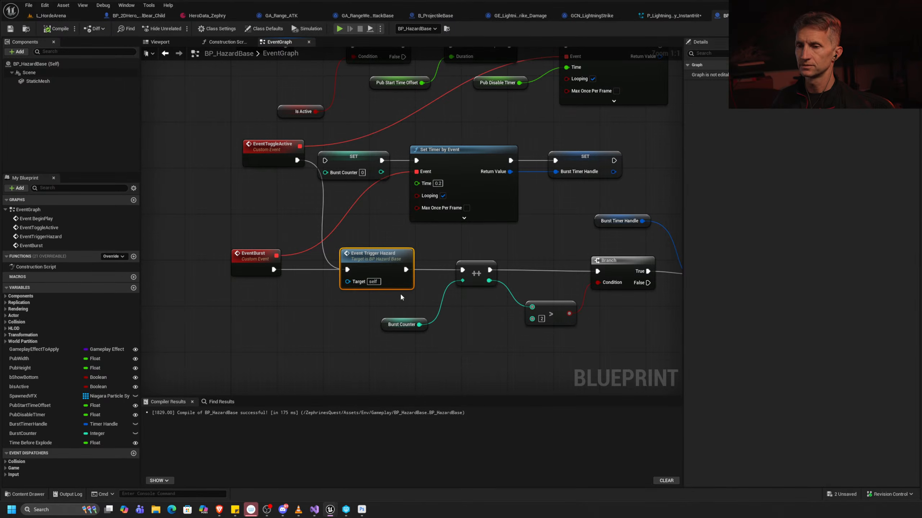
right_drag(367, 324, 361, 237)
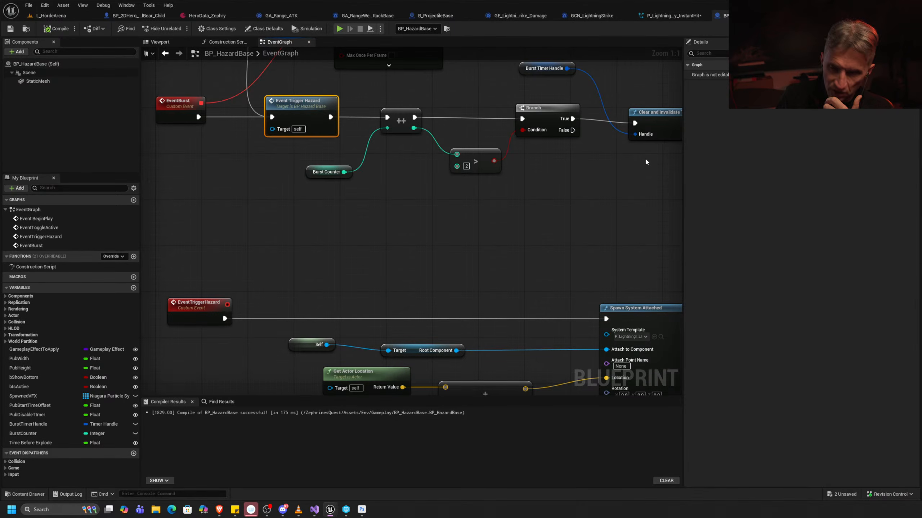
right_drag(445, 206, 394, 219)
right_drag(298, 275, 369, 192)
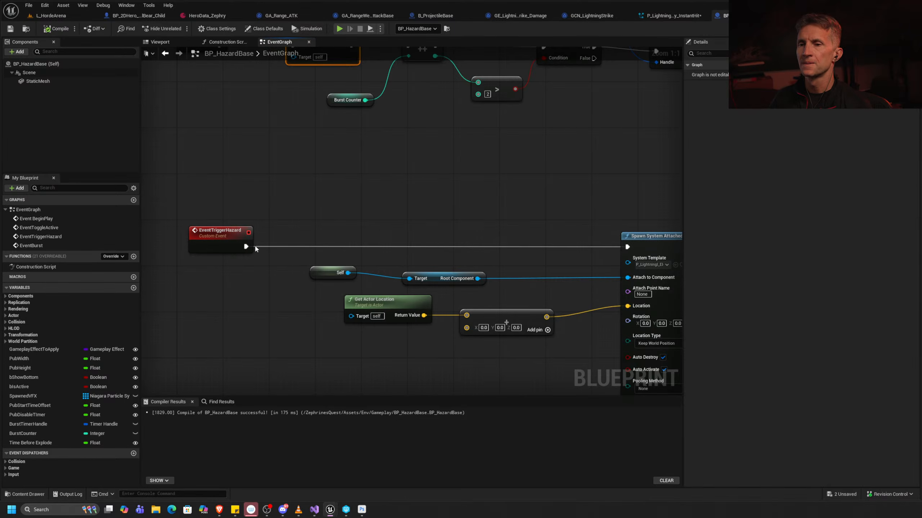
drag(255, 249, 419, 169)
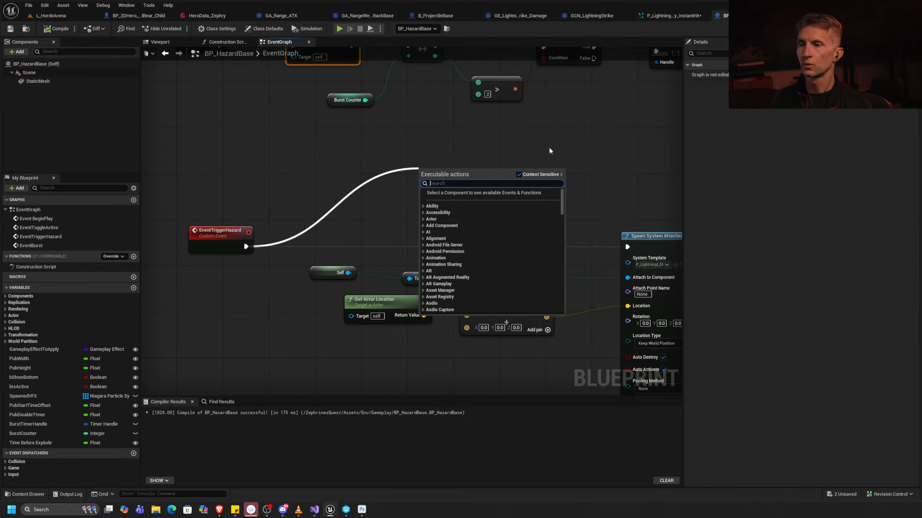
right_drag(540, 177, 463, 181)
drag(543, 162, 610, 267)
right_drag(645, 237, 554, 177)
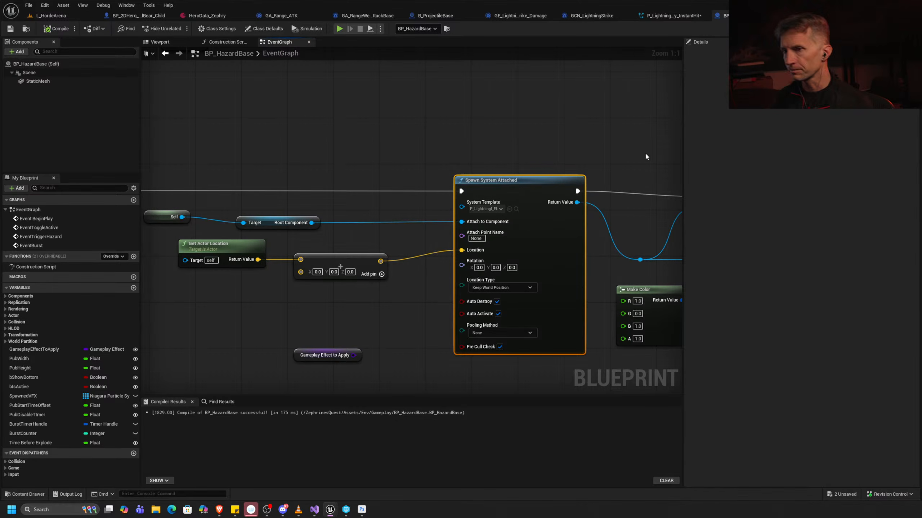
Straighten the connection between the Self and Root Component nodes feeding Spawn System Attached.
right_drag(291, 176, 388, 162)
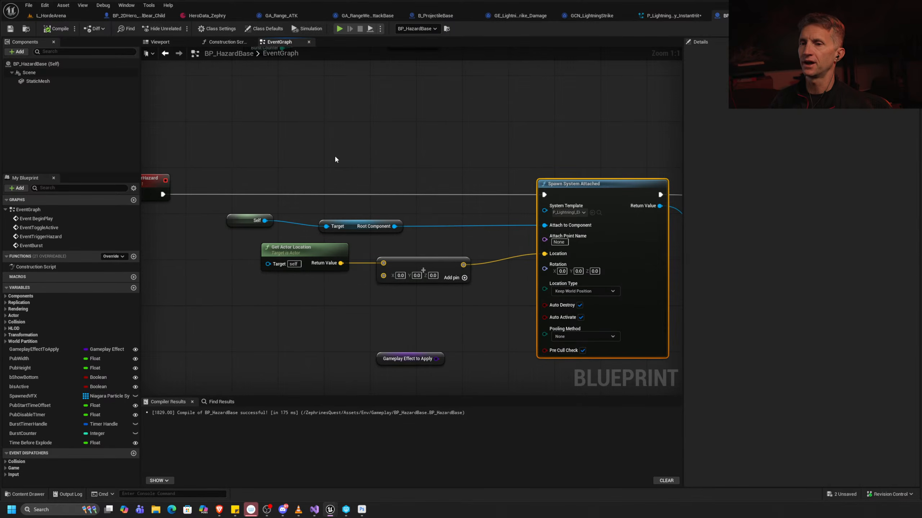
right_drag(335, 159, 374, 172)
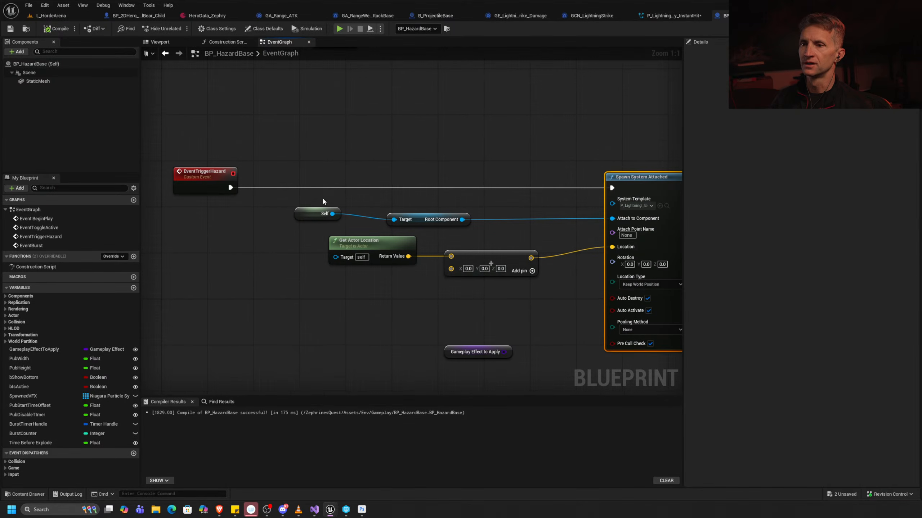
drag(323, 198, 497, 219)
key(q)
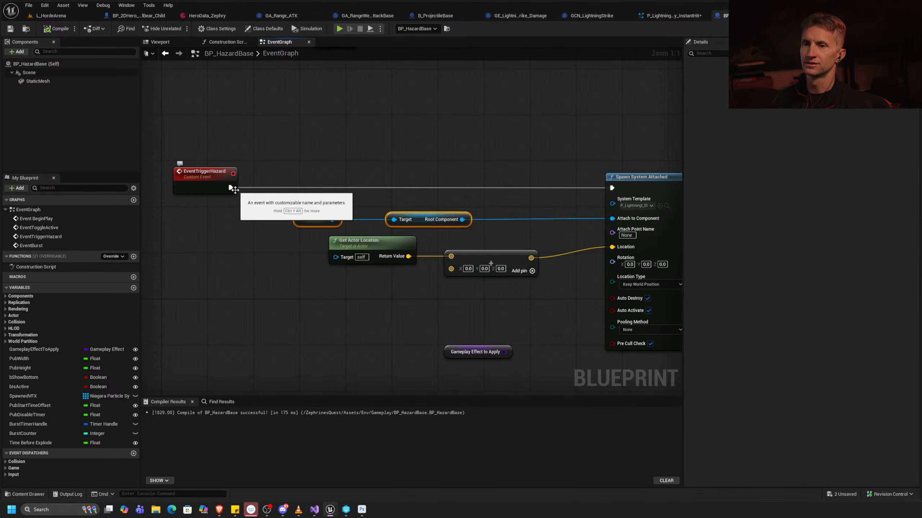
drag(231, 187, 301, 139)
text(d)
key(Escape)
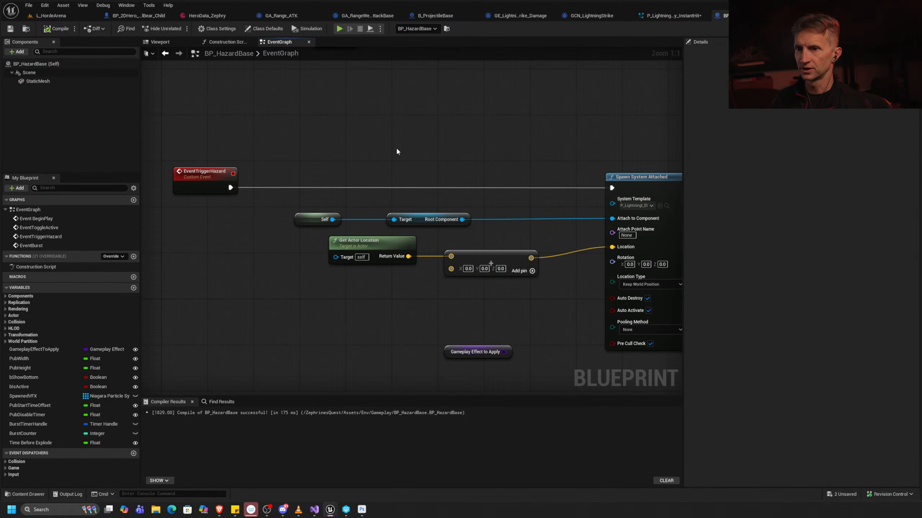
Open the P_LightningI_Electricity_InstantHit Niagara system and locate its asset in the content browser.
right_drag(417, 176, 353, 170)
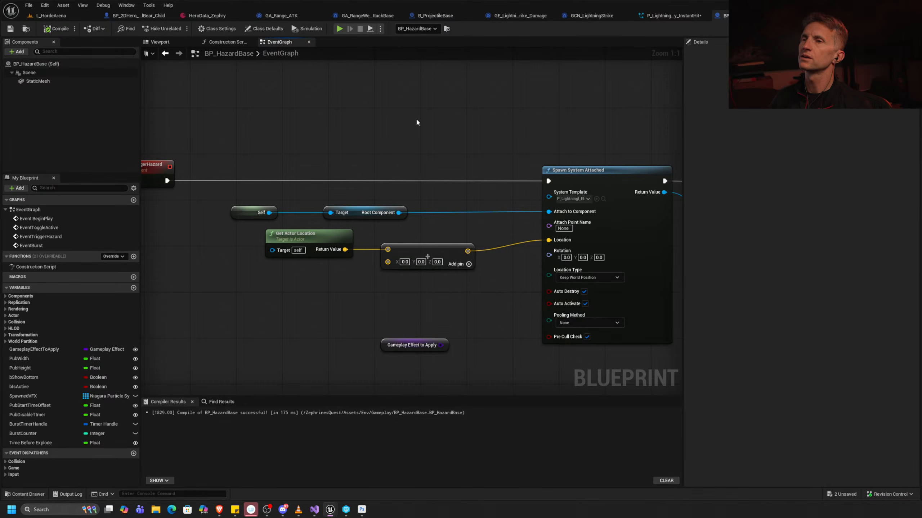
click(673, 15)
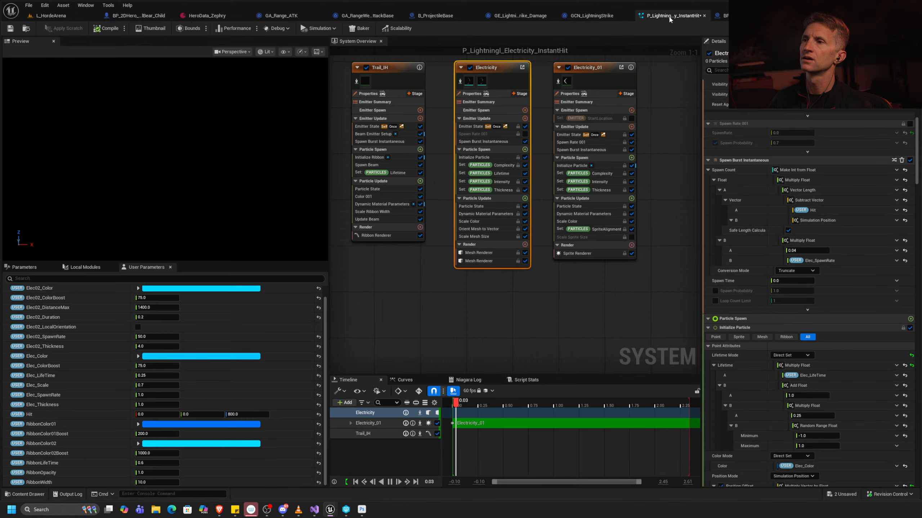
click(25, 29)
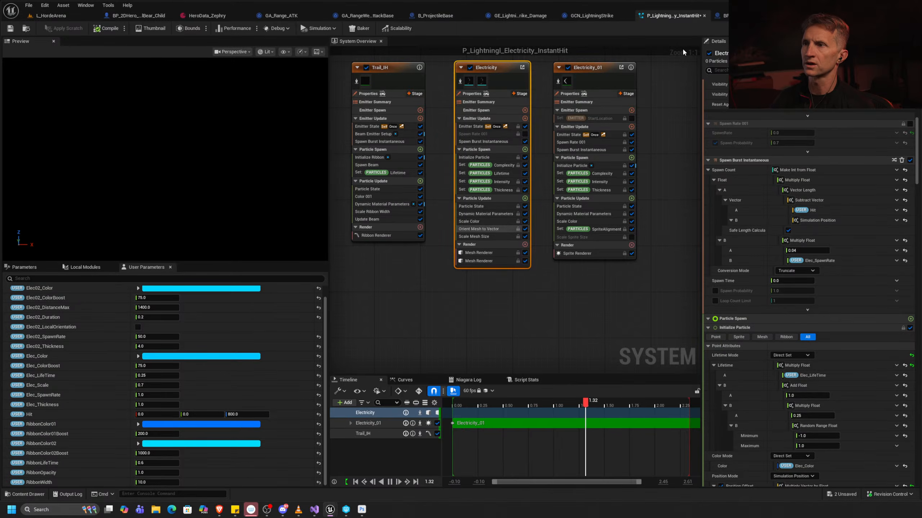
In BP_HazardBase, shift the Spawn System Attached node, its inputs and the Set Niagara Variable chain further away from EventTriggerHazard to make room.
click(725, 16)
right_drag(339, 196, 370, 202)
right_drag(461, 200, 271, 159)
drag(258, 152, 565, 272)
right_drag(505, 286, 551, 206)
scroll(551, 206, down, 7)
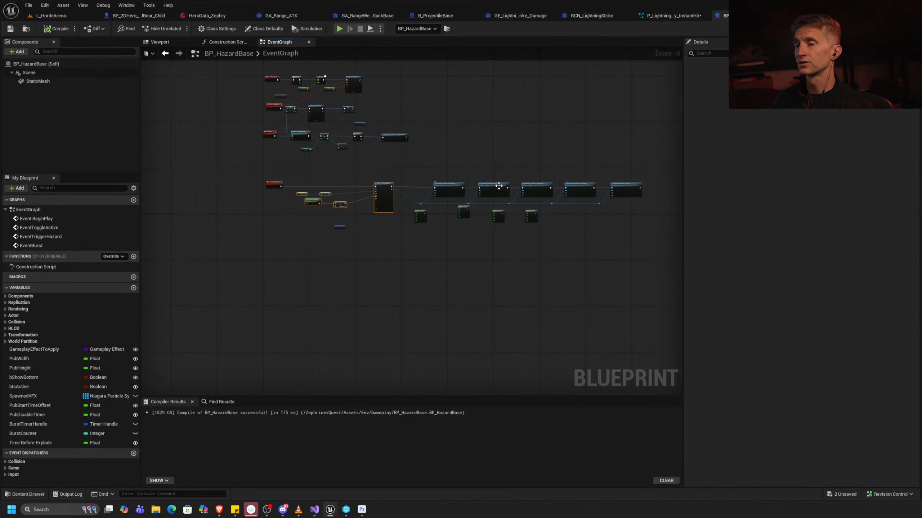
drag(298, 177, 667, 267)
drag(390, 185, 478, 185)
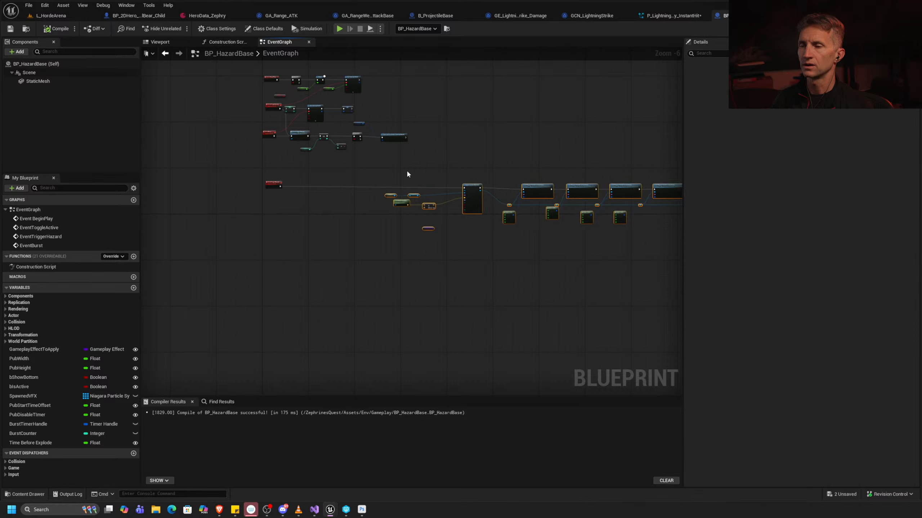
Review the Trail_IH, Electricity and Electricity_01 emitters of P_LightningI_Electricity_InstantHit, and return to the BP_HazardBase graph.
alt+right_drag(407, 172, 518, 181)
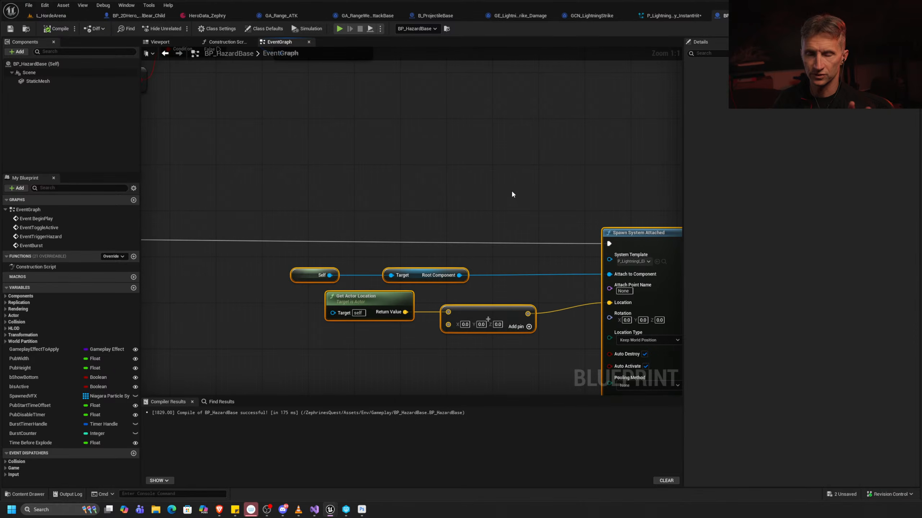
right_drag(570, 192, 416, 184)
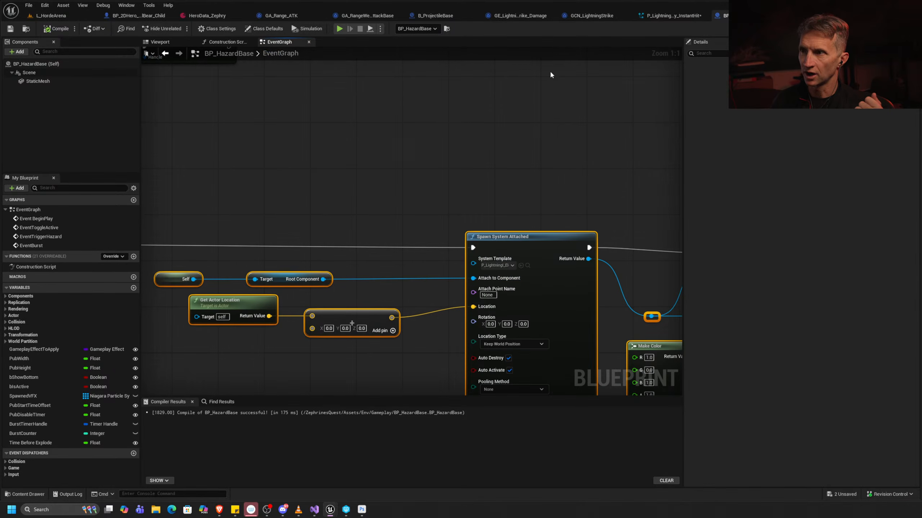
click(670, 15)
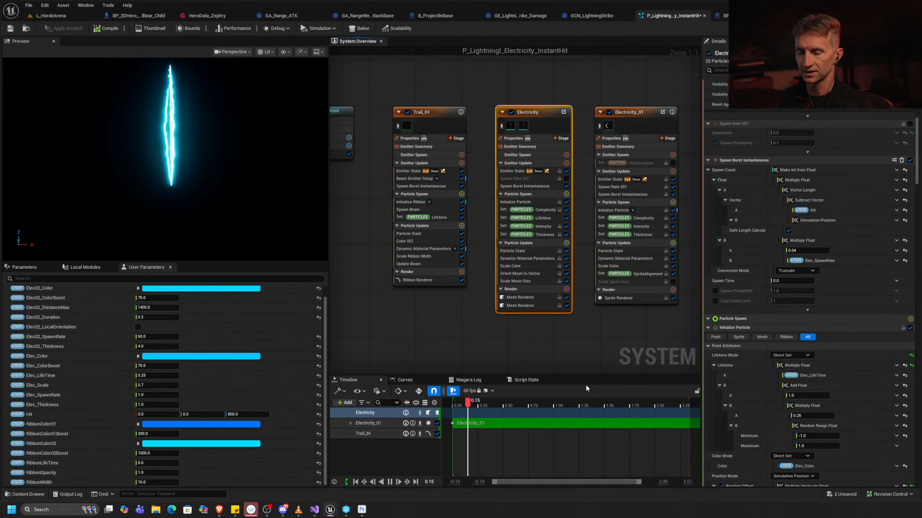
key(ctrl+Tab)
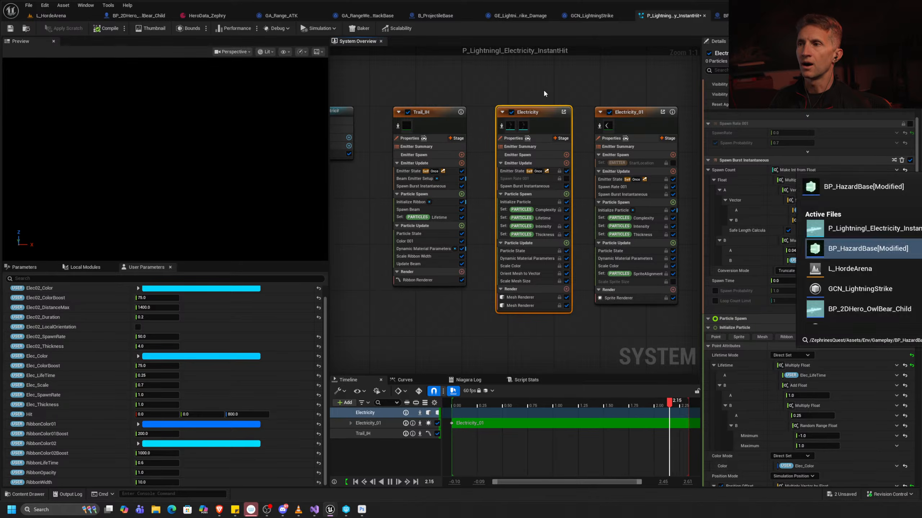
Duplicate Spawn System Attached with its Self, Root Component, Get Actor Location and add nodes, placing the copy beside EventTriggerHazard.
scroll(457, 134, down, 3)
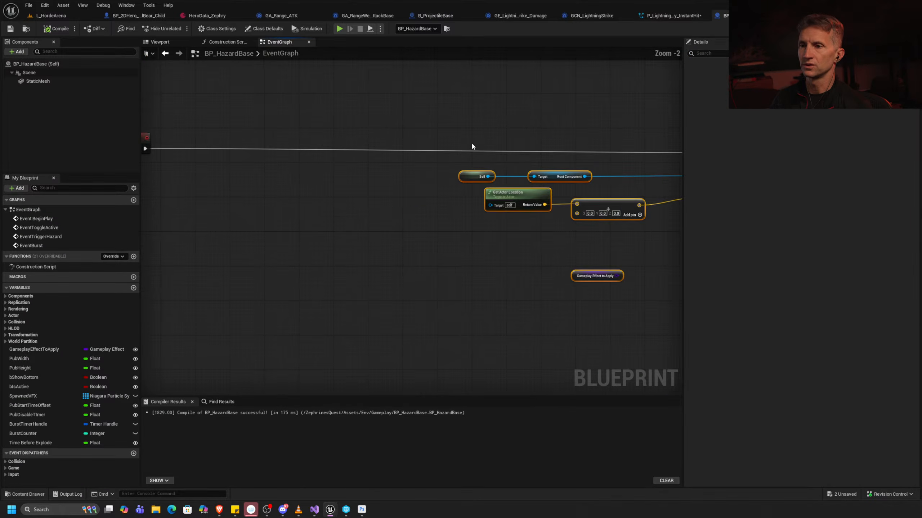
drag(301, 99, 525, 210)
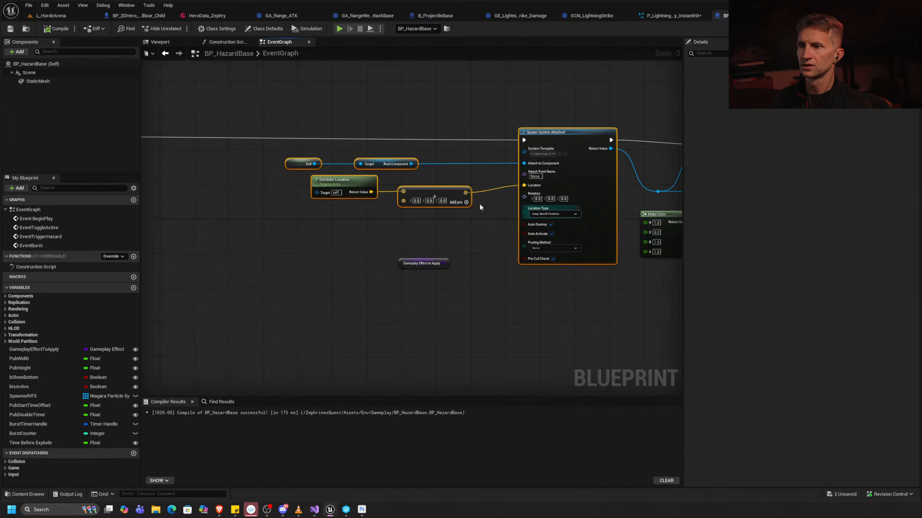
key(ctrl+c)
right_drag(218, 165, 508, 170)
key(ctrl+v)
drag(566, 175, 432, 137)
Reroute execution from EventTriggerHazard through the copied Spawn System Attached node into the original one.
drag(263, 143, 508, 141)
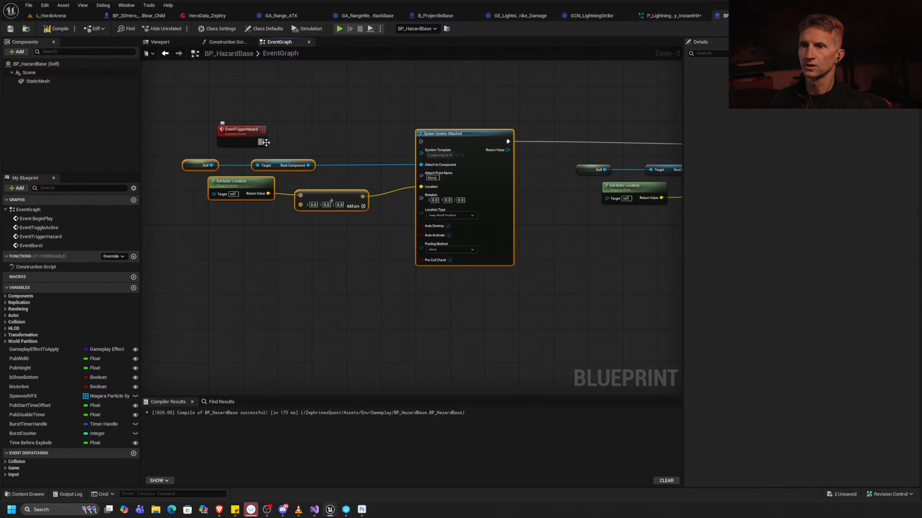
drag(266, 142, 421, 141)
click(503, 124)
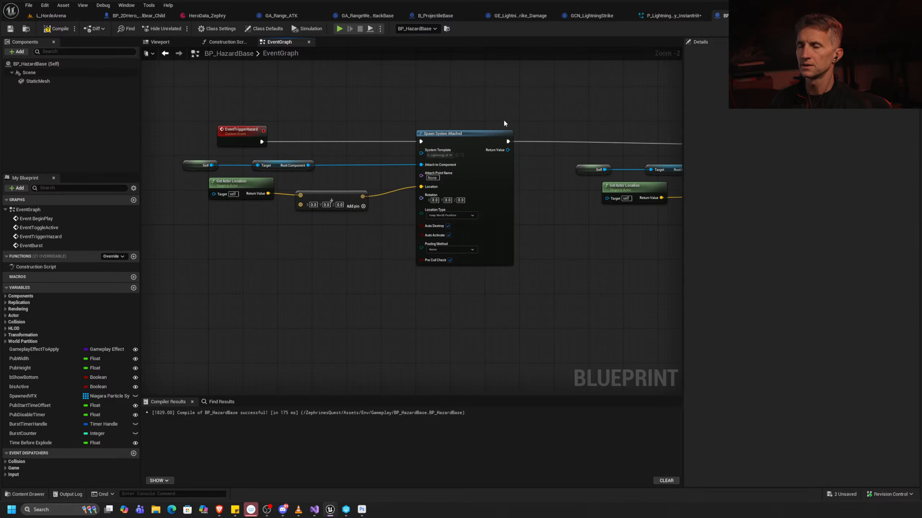
Assign PnC_Hit_Fire from the HitsAndExplosionsNoCull folder as the System Template of the copied Spawn System Attached node in BP_HazardBase.
scroll(543, 105, up, 2)
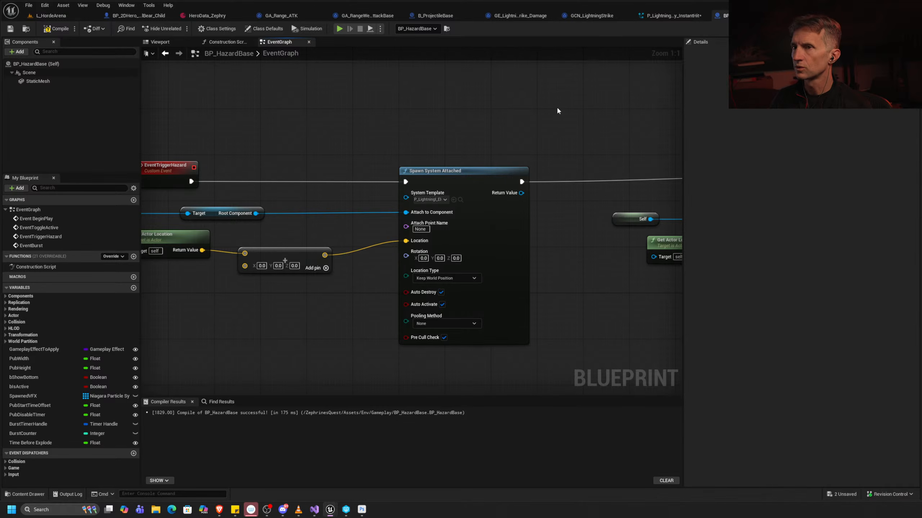
click(53, 15)
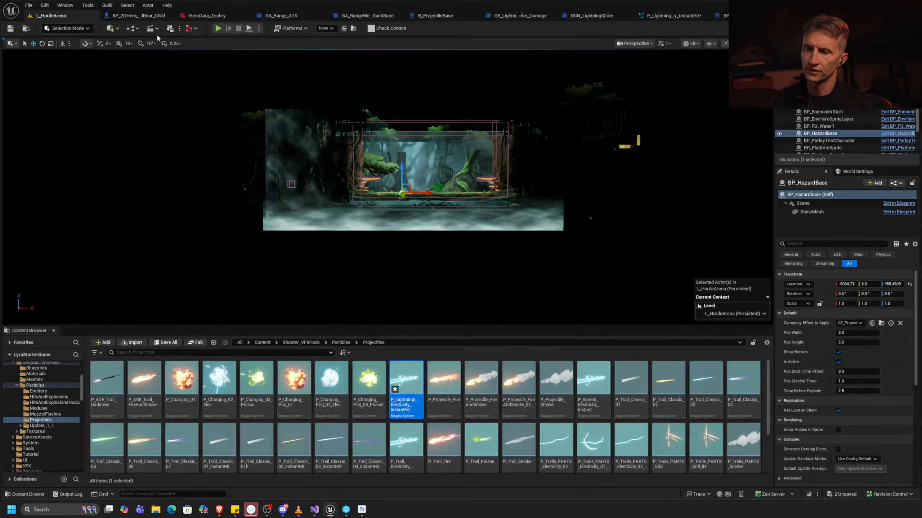
scroll(331, 385, down, 3)
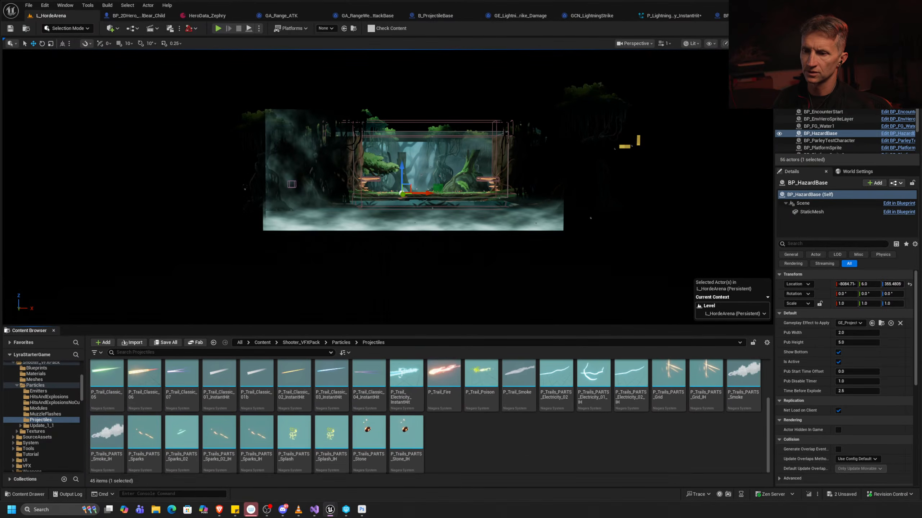
scroll(331, 385, up, 3)
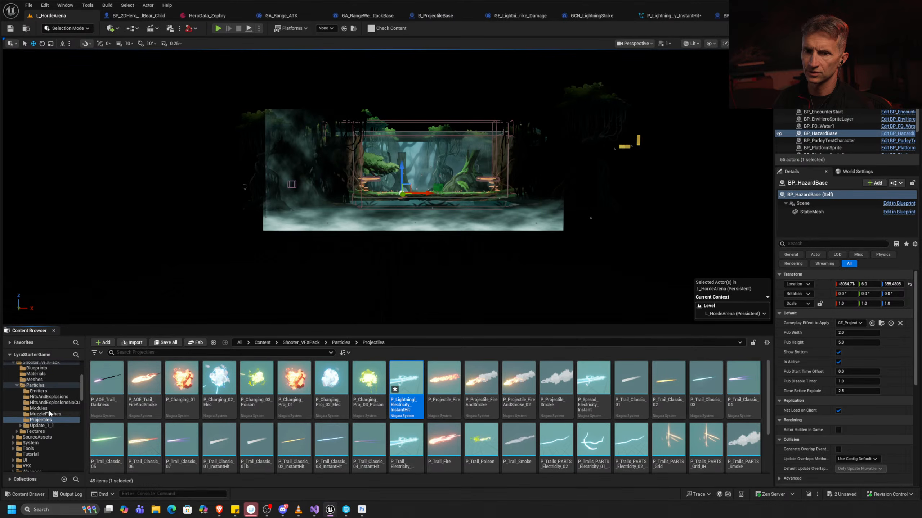
click(49, 397)
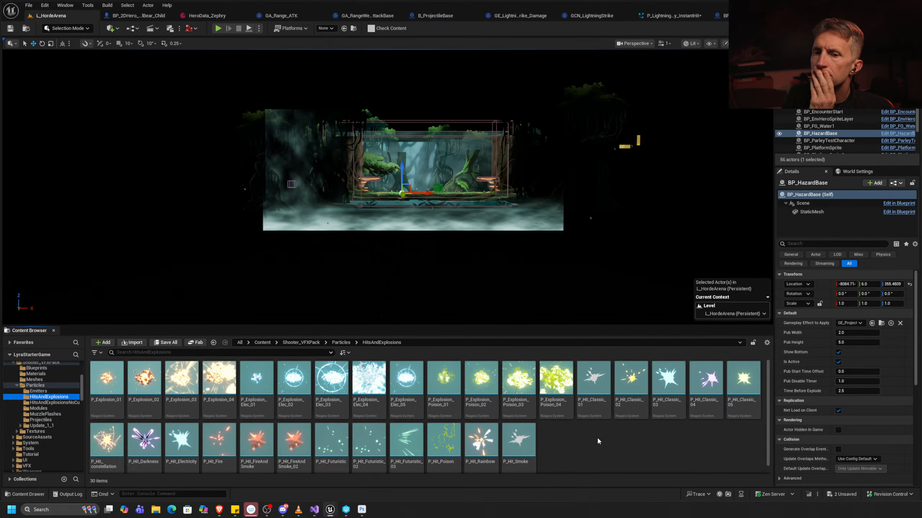
click(50, 403)
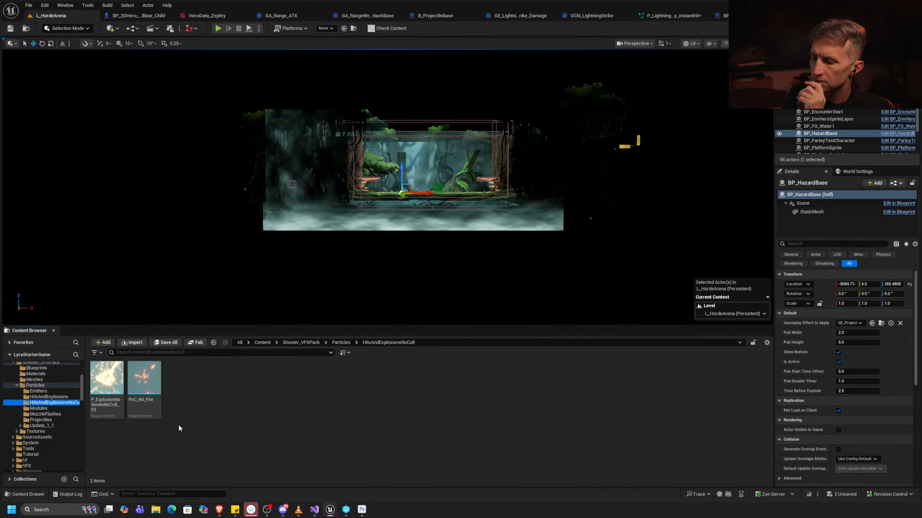
click(159, 388)
click(723, 16)
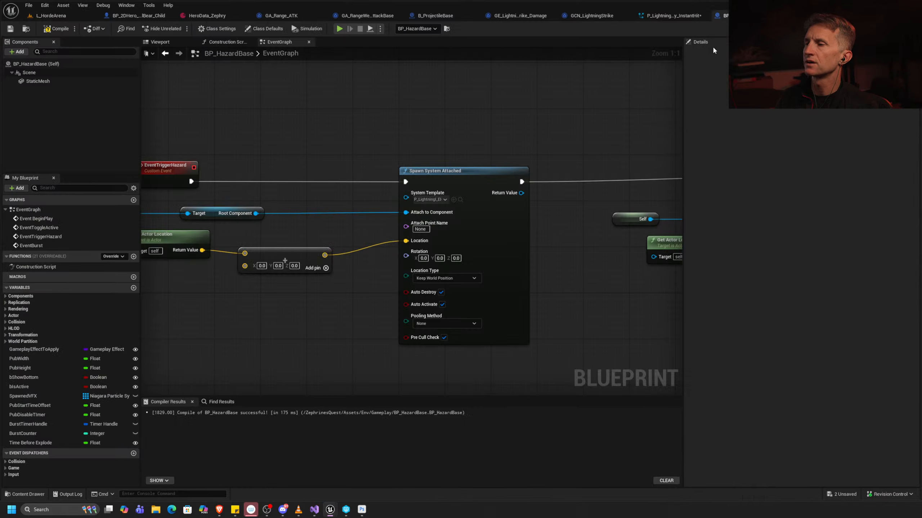
click(453, 200)
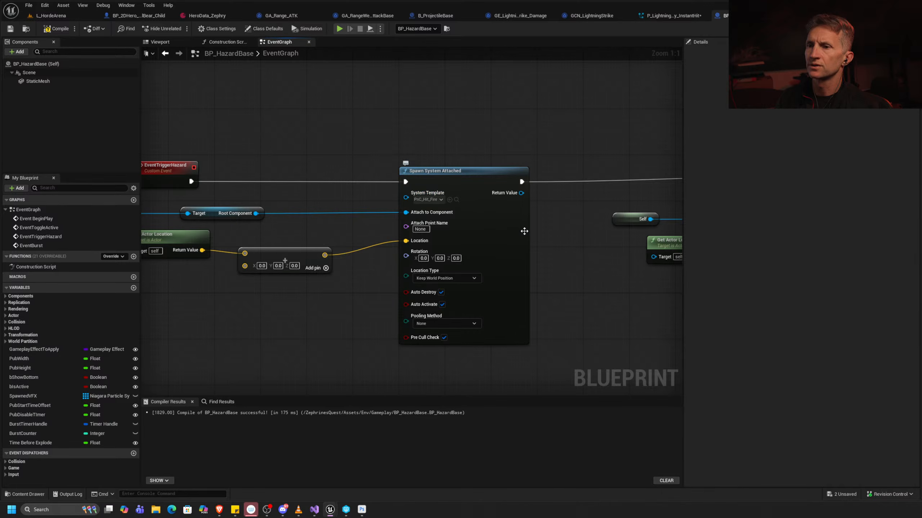
Insert a Delay node with a 0.5 duration between the two Spawn System Attached nodes.
right_drag(564, 217, 503, 222)
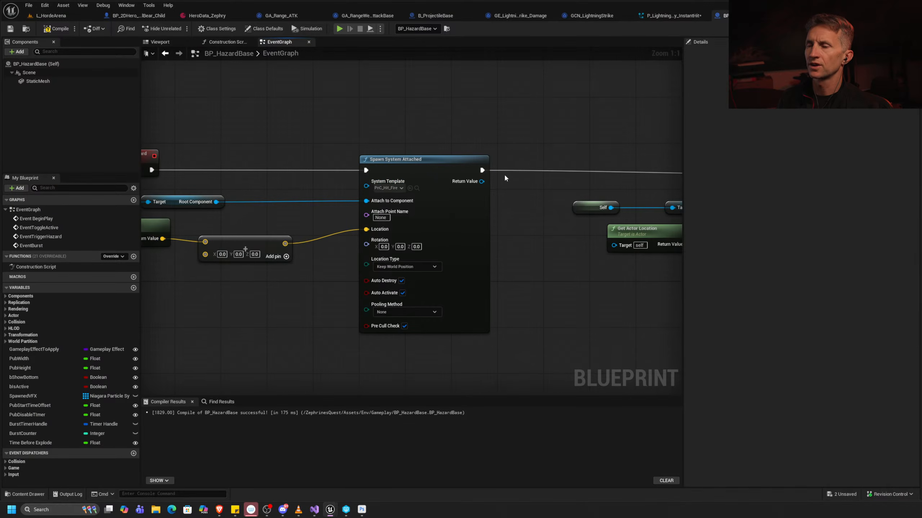
right_drag(504, 178, 326, 204)
drag(249, 212, 385, 186)
text(delay)
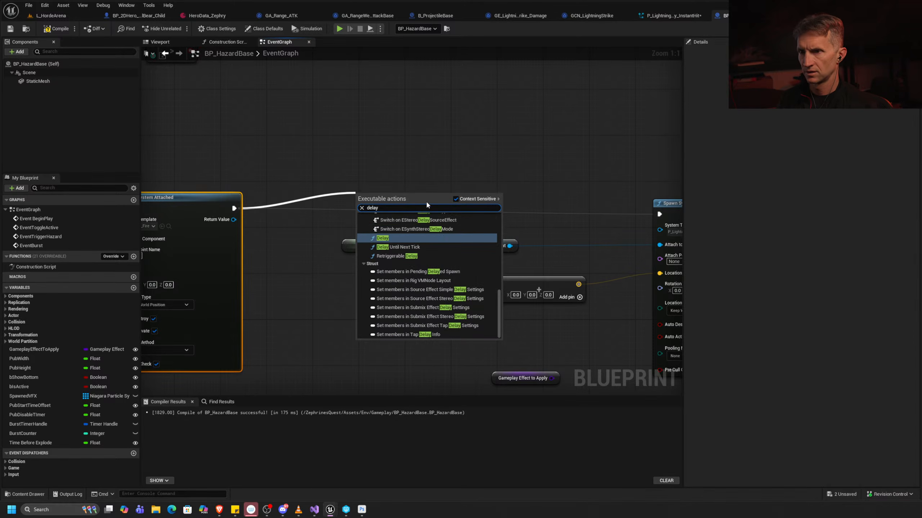
key(Escape)
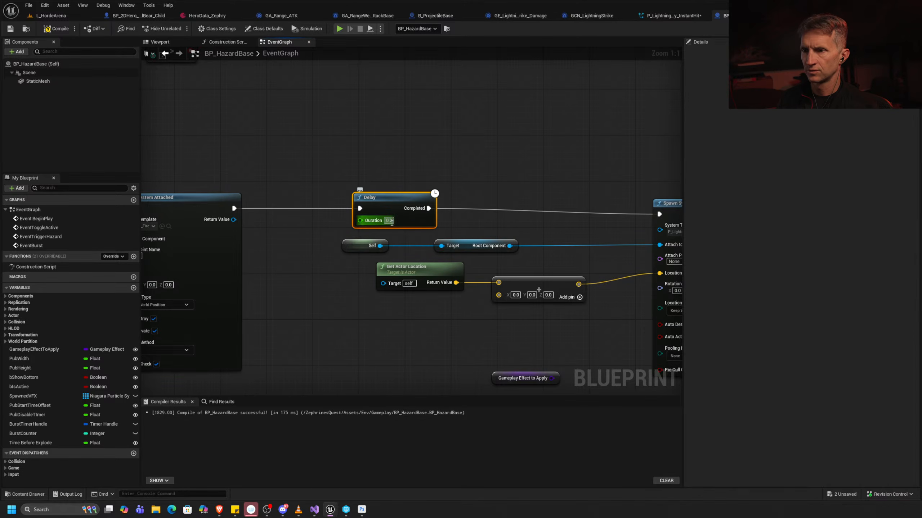
text(.5)
key(Return)
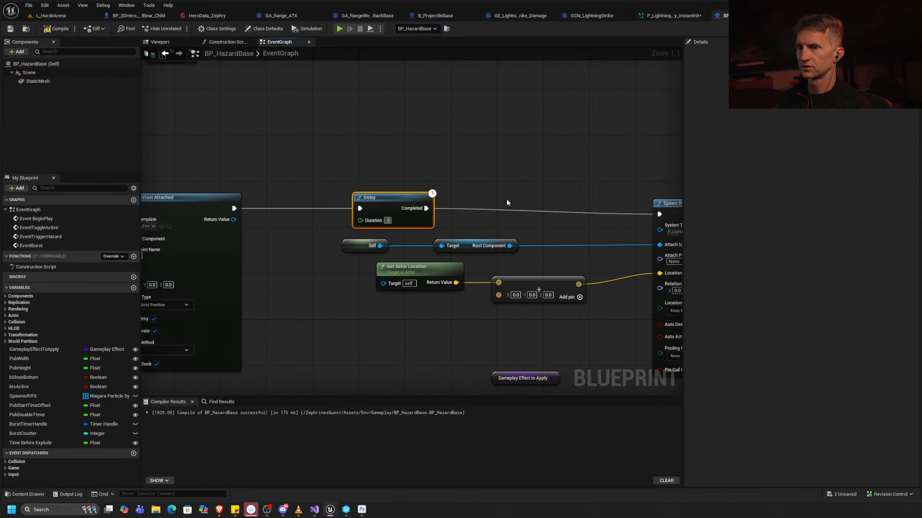
Playtest L_HordeArena to check the hazard's new ground effect and delay, and return to the BP_HazardBase graph.
click(51, 15)
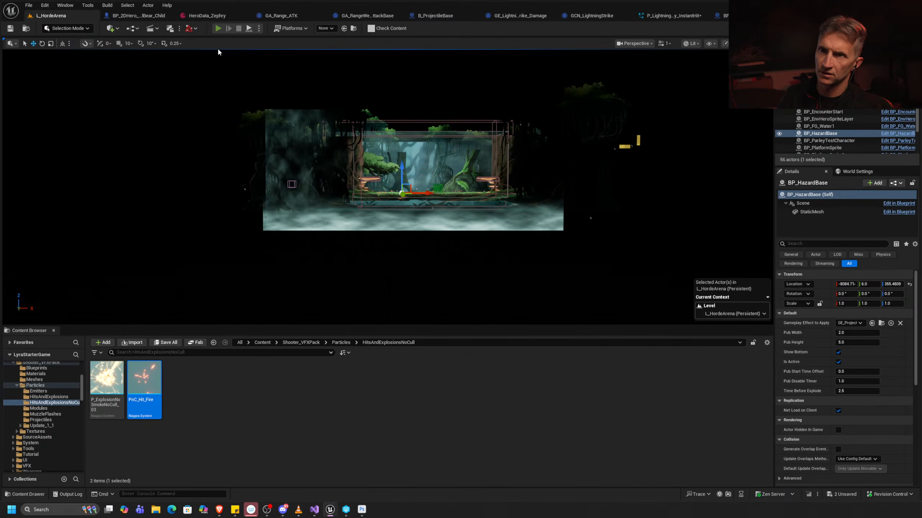
click(218, 28)
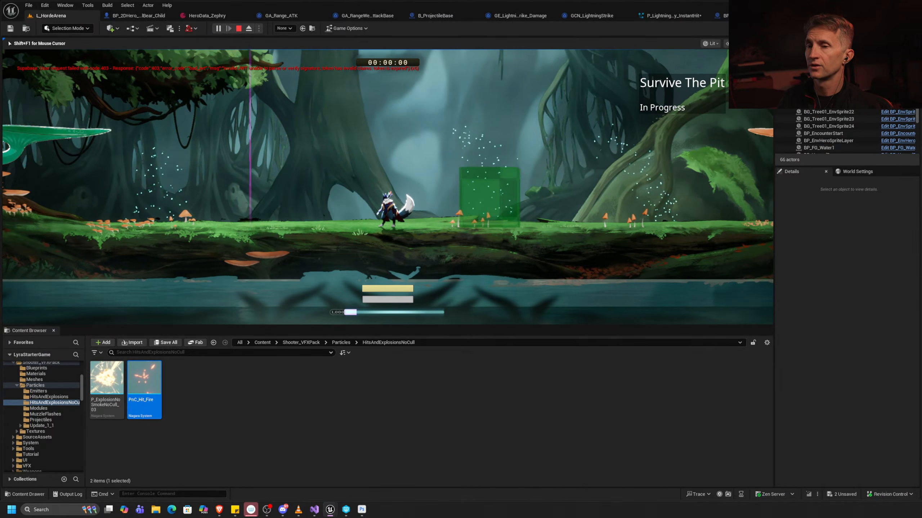
key(Escape)
key(ctrl+Tab)
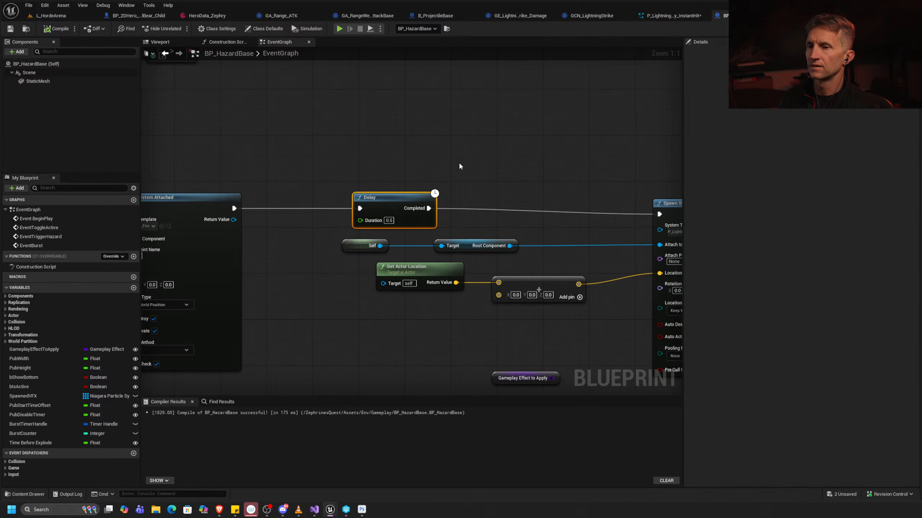
Examine the BeginPlay, EventToggleActive and EventBurst timer logic, including the Pub Start Time Offset and Pub Disable Timer defaults.
scroll(349, 152, down, 5)
scroll(448, 155, up, 4)
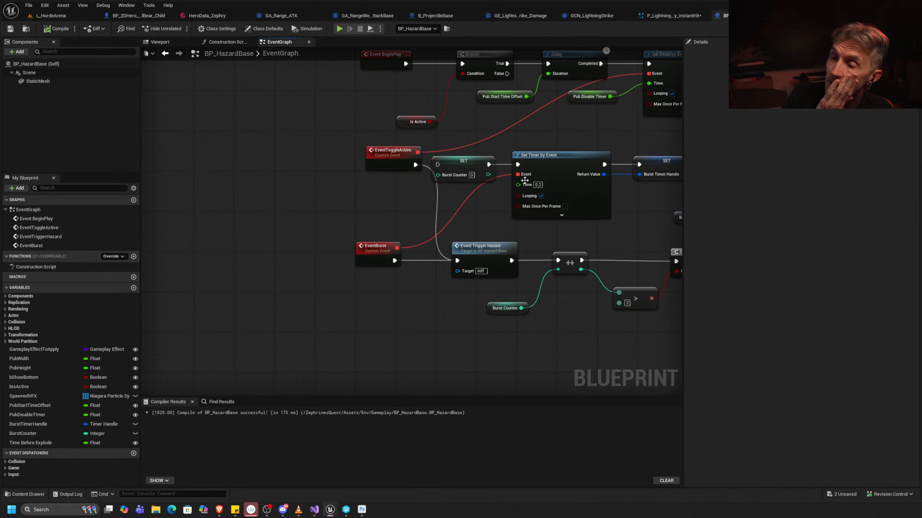
right_drag(479, 210, 332, 211)
right_drag(443, 134, 431, 199)
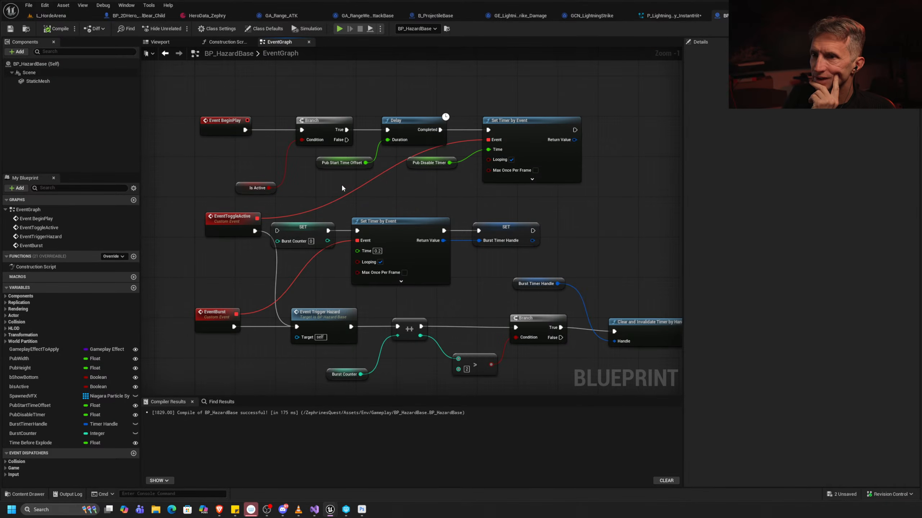
click(348, 162)
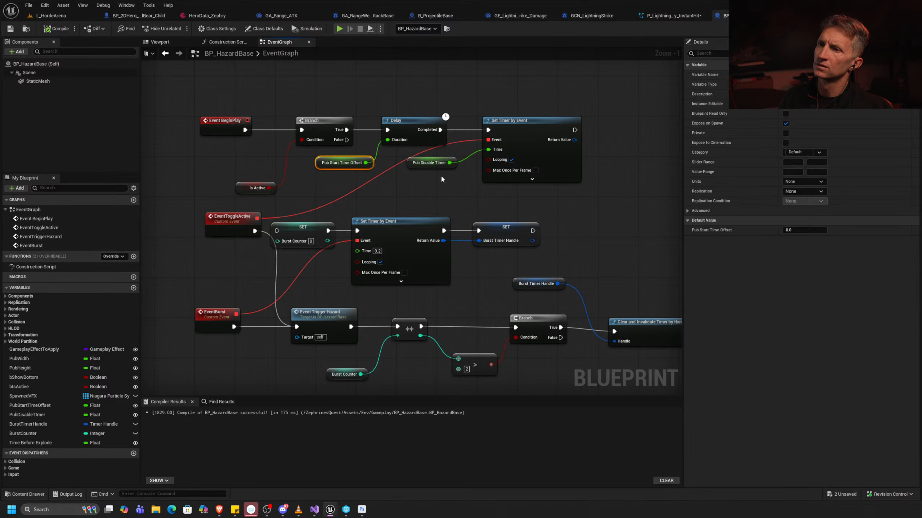
click(435, 163)
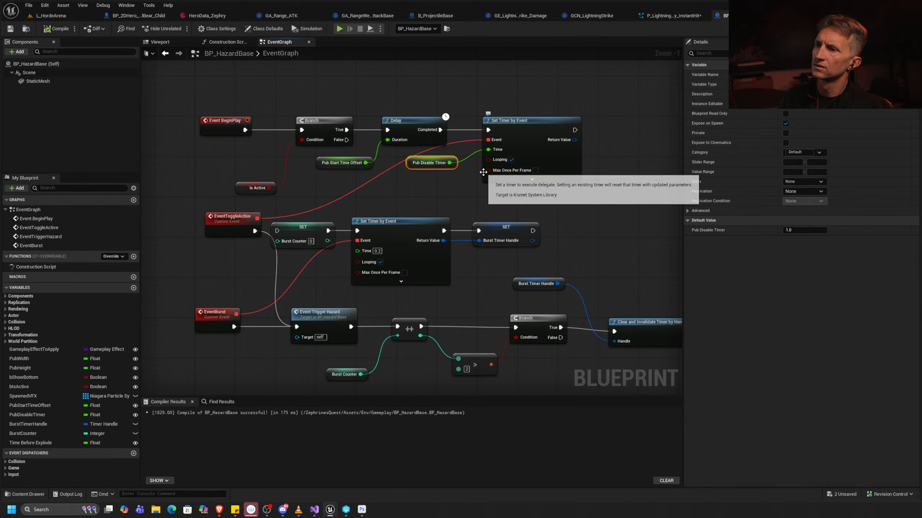
scroll(482, 181, down, 3)
scroll(492, 179, down, 2)
right_drag(475, 228, 447, 144)
scroll(430, 153, up, 6)
right_drag(545, 150, 443, 218)
scroll(532, 145, down, 2)
right_drag(442, 109, 408, 271)
scroll(449, 97, up, 2)
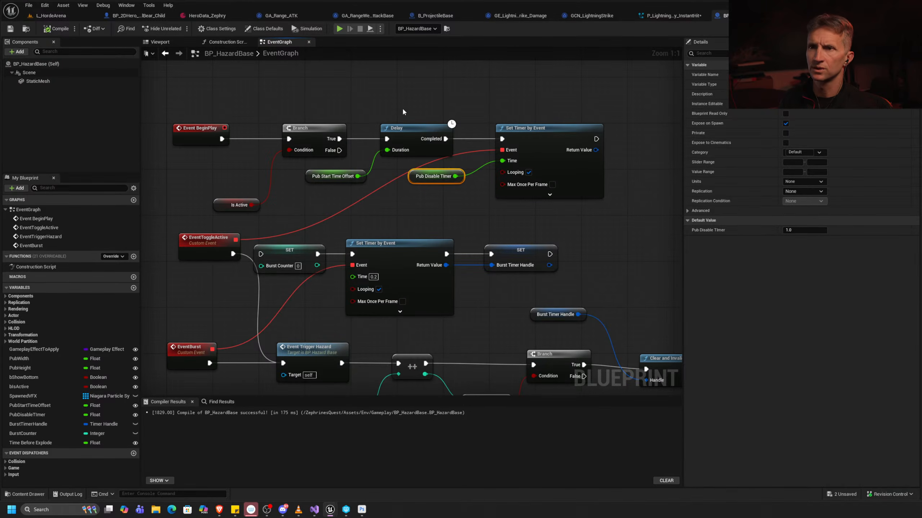
Set Pub Disable Timer to 2.0 on the BP_HazardBase actor placed in L_HordeArena.
click(51, 16)
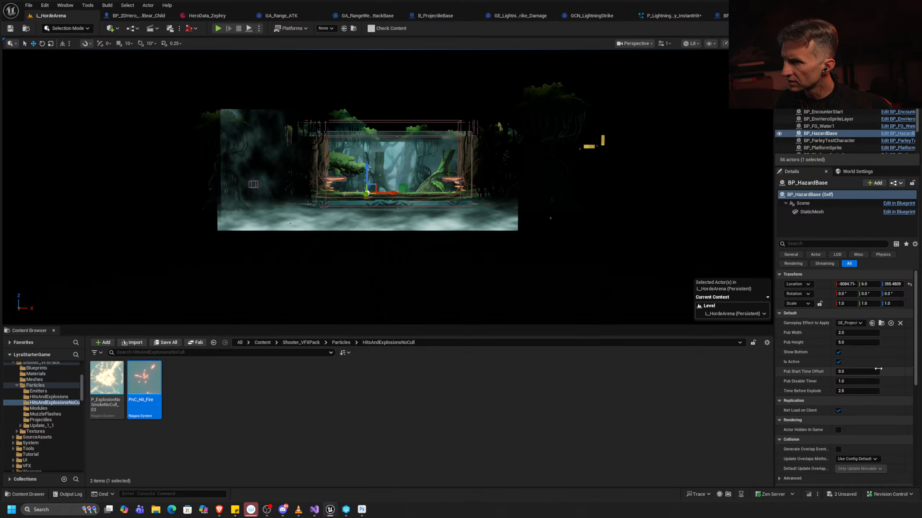
click(871, 381)
text(2)
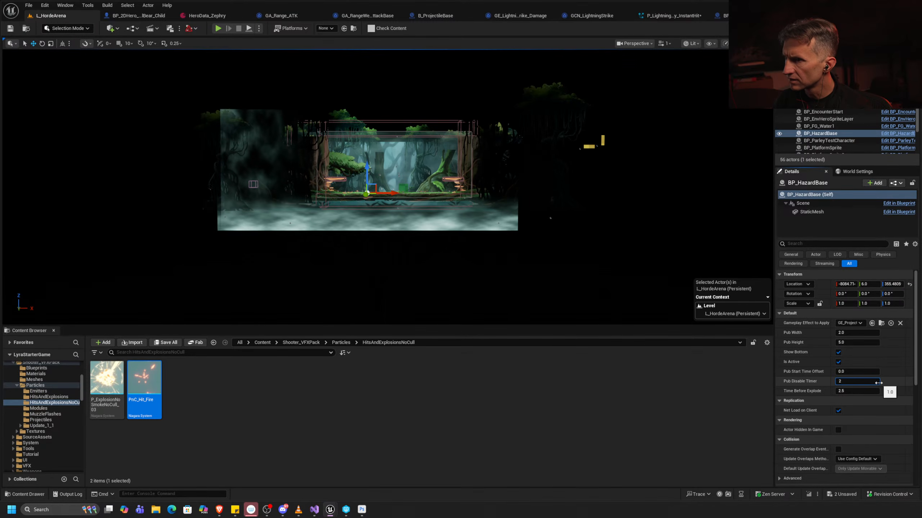
key(Return)
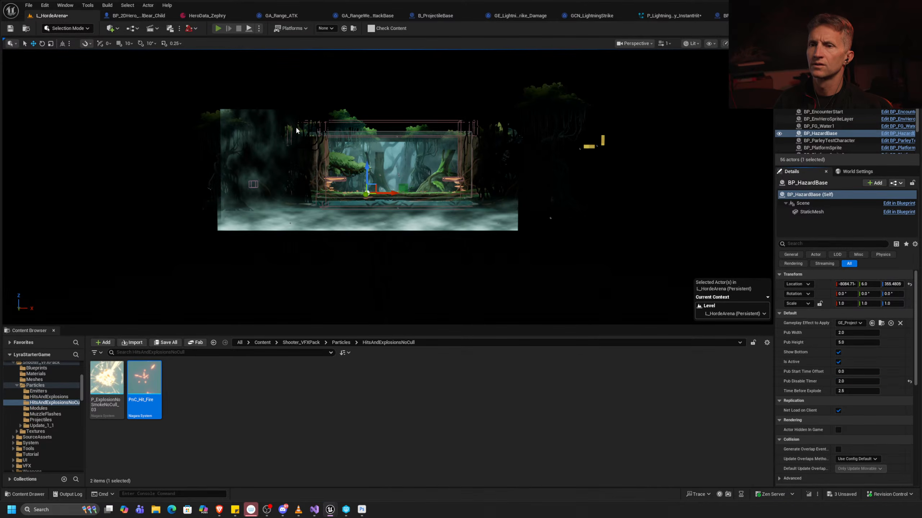
Playtest L_HordeArena, running the character back and forth around the hazard to check its strike timing and ground effect.
key(alt+p)
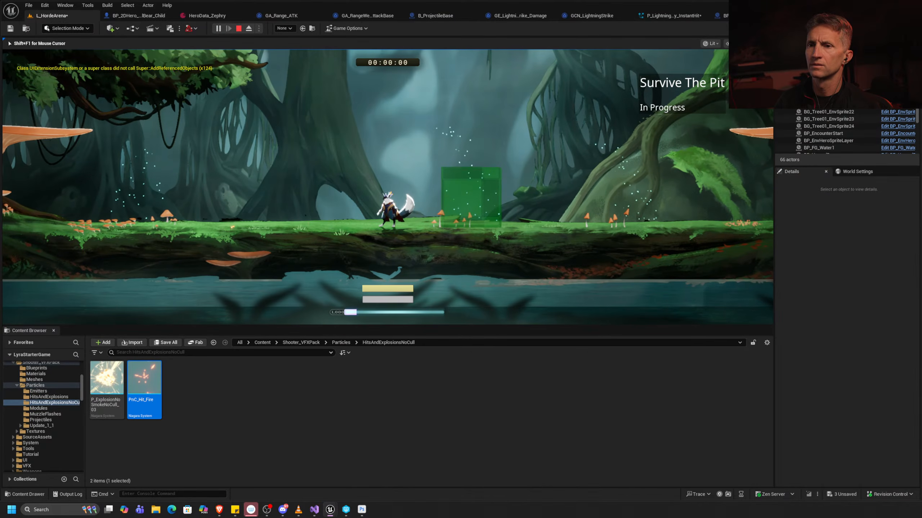
key(a)
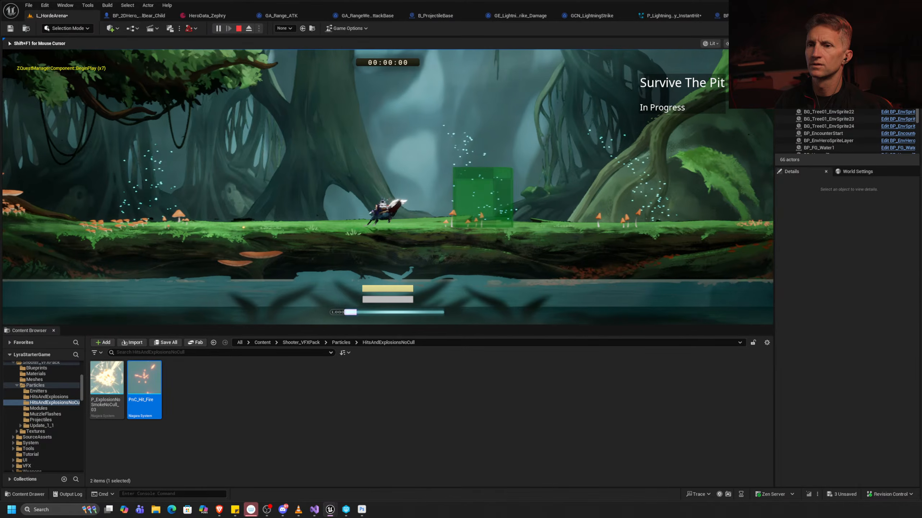
key(a)
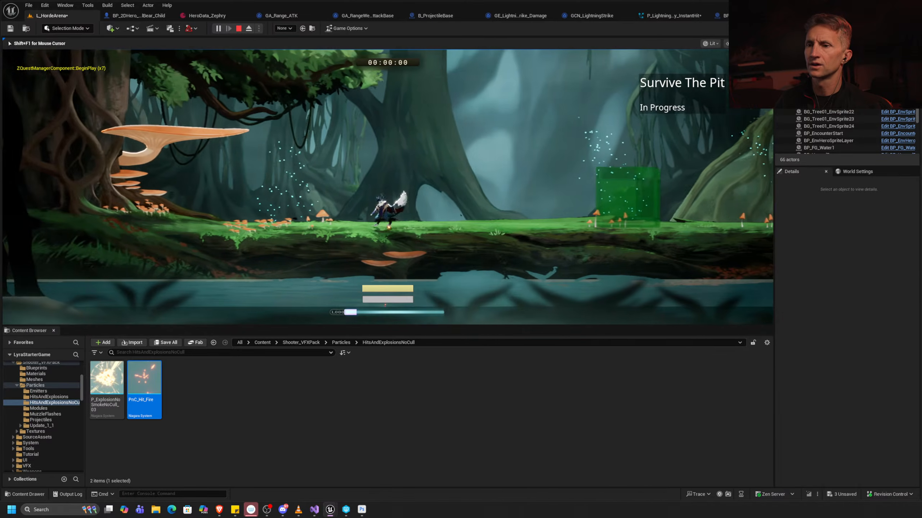
key(d)
key(a)
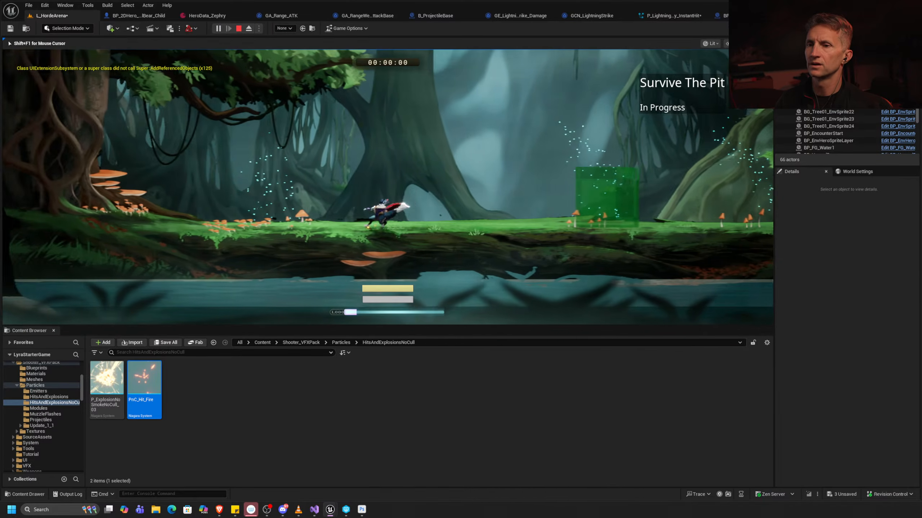
key(d)
key(a)
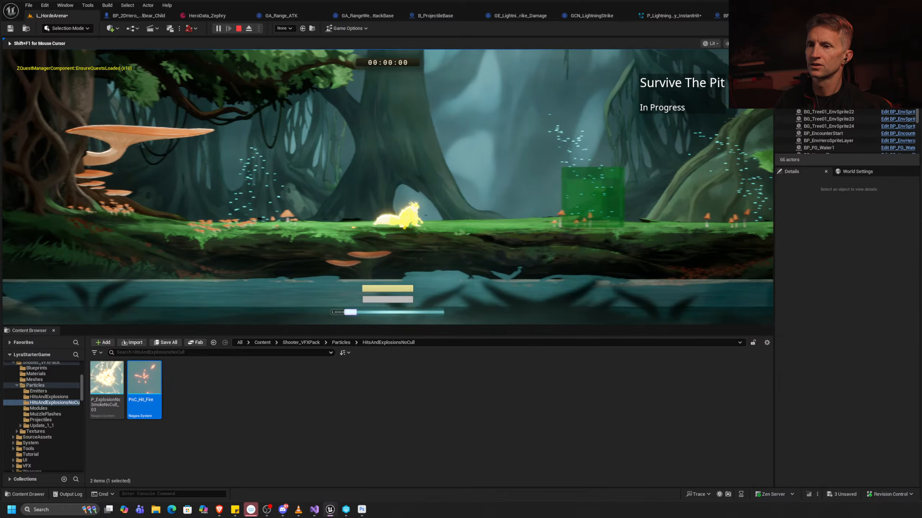
key(d)
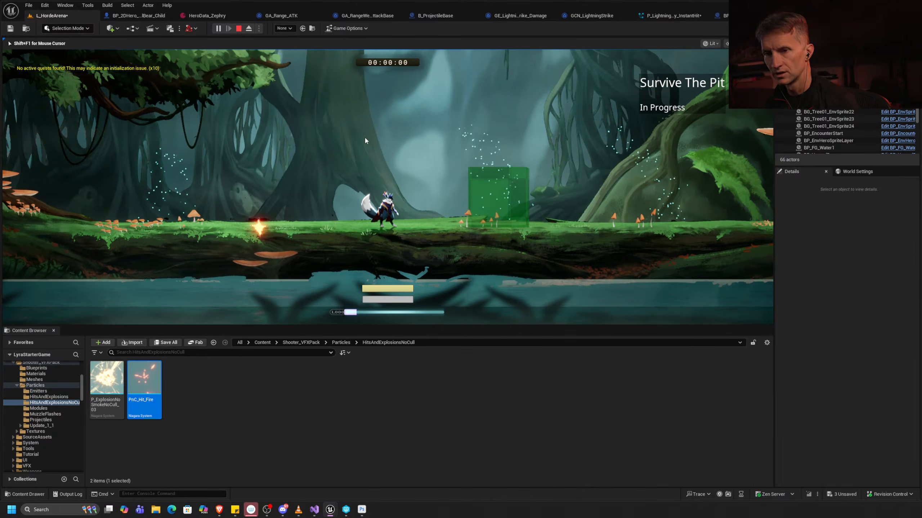
key(Escape)
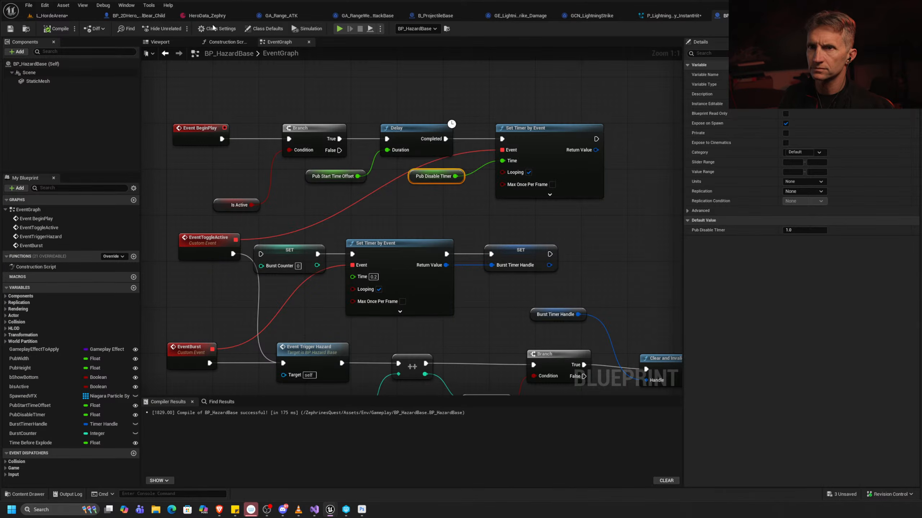
Assign P_Explosion_Elec_01 from the HitsAndExplosions folder as the System Template of BP_HazardBase's Spawn System Attached node before the 0.5 Delay.
click(72, 17)
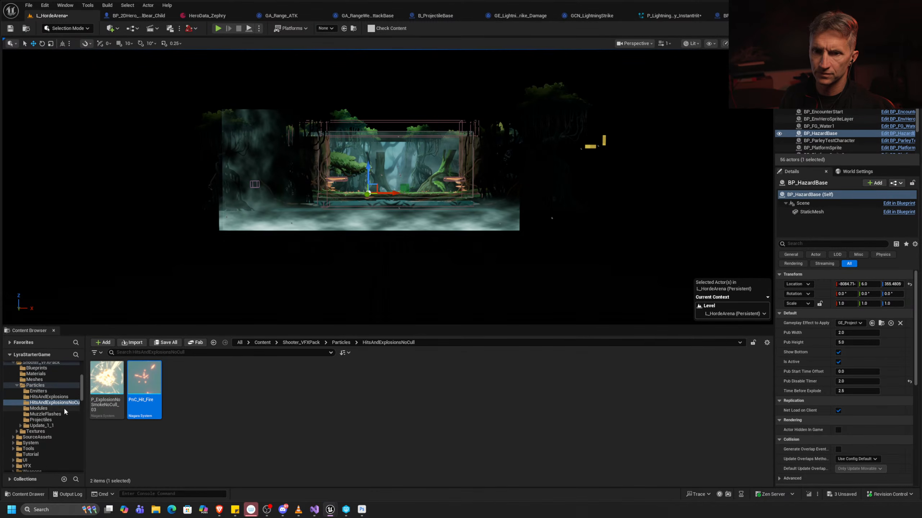
click(67, 398)
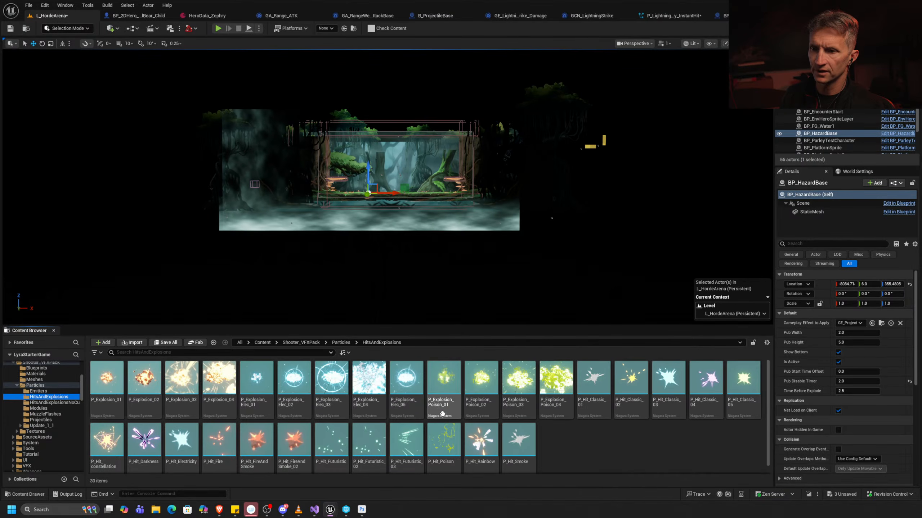
click(256, 383)
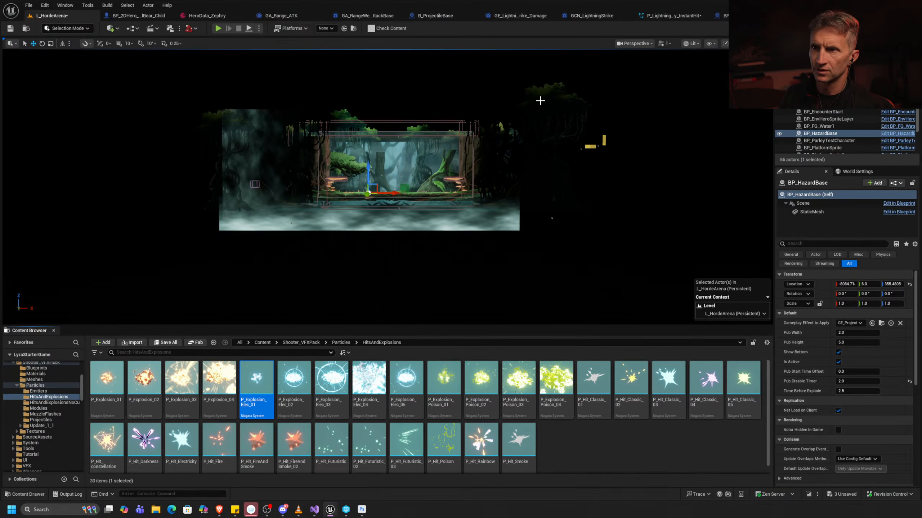
click(672, 16)
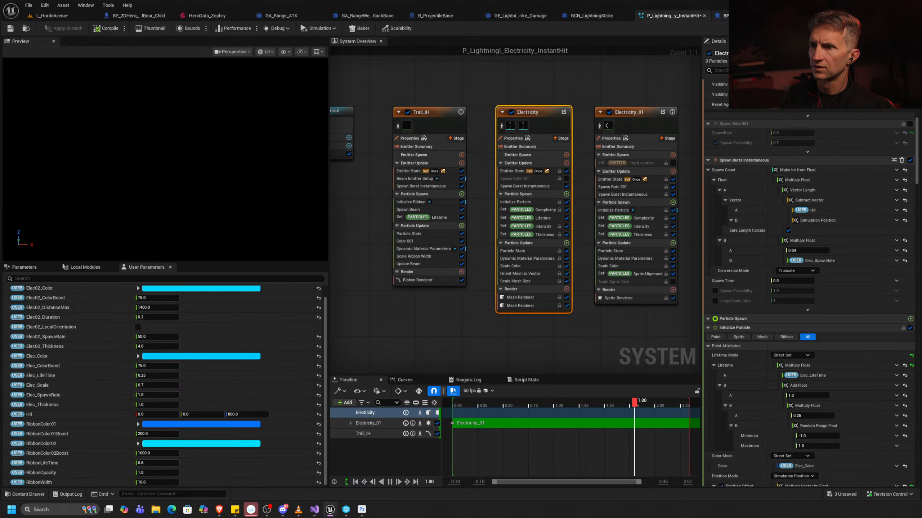
click(740, 16)
right_drag(332, 317, 421, 212)
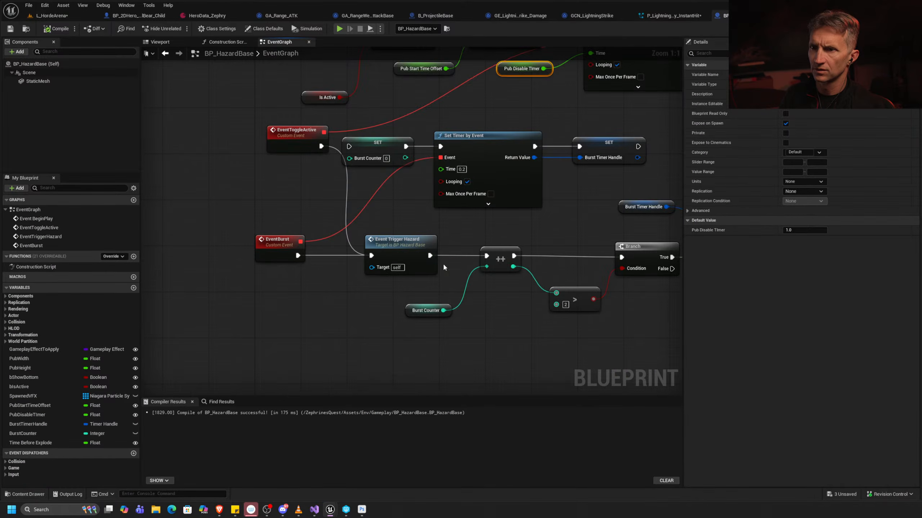
right_drag(443, 263, 343, 185)
scroll(343, 185, down, 7)
right_drag(386, 247, 362, 235)
scroll(347, 238, up, 7)
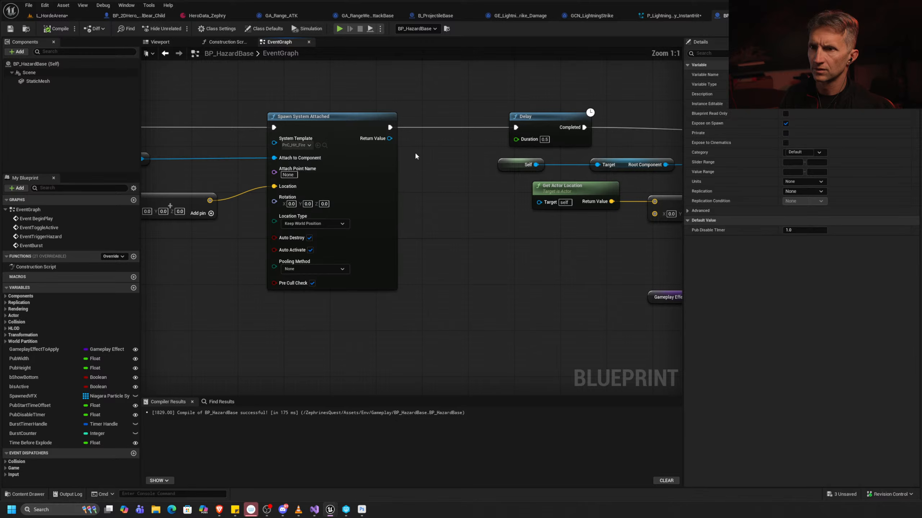
click(317, 146)
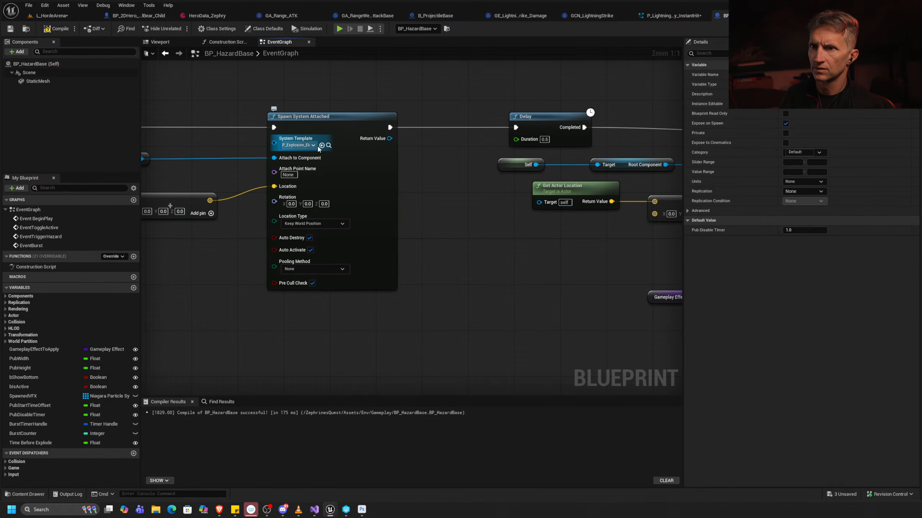
Playtest L_HordeArena to check the P_Explosion_Elec_01 ground effect at the hazard.
click(75, 18)
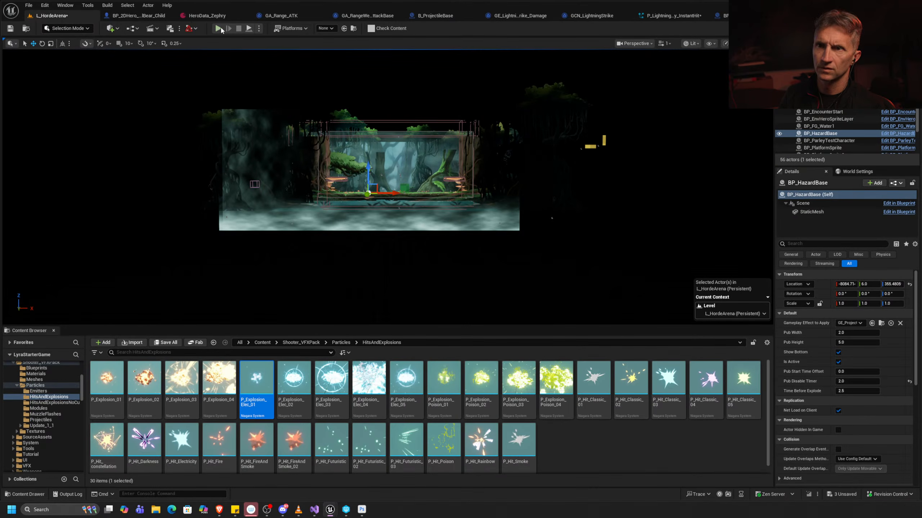
key(alt+p)
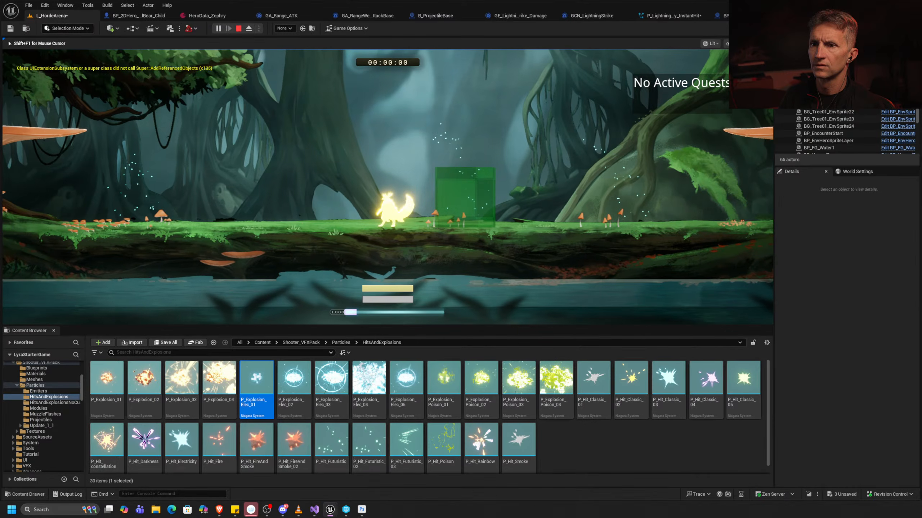
key(a)
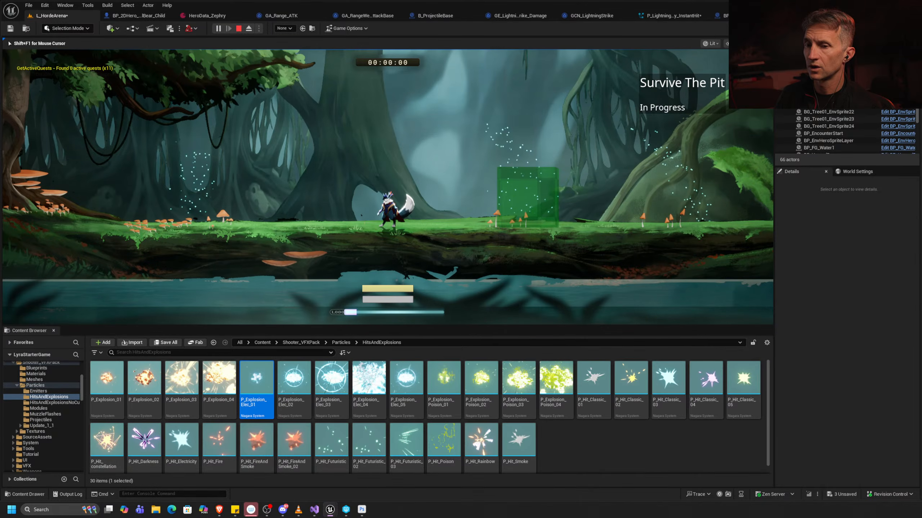
key(Escape)
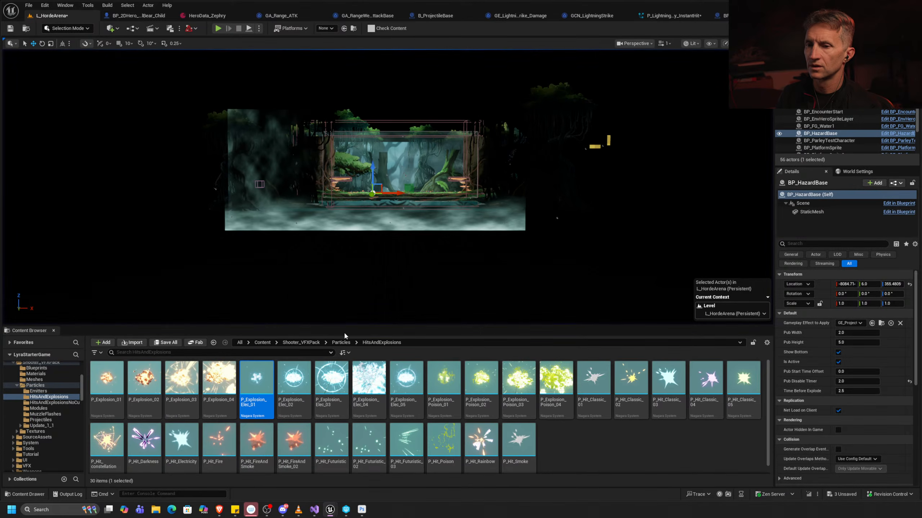
Set the System Template of BP_HazardBase's Spawn System Attached node before the 0.5 Delay to P_Explosion_Elec_03.
click(341, 384)
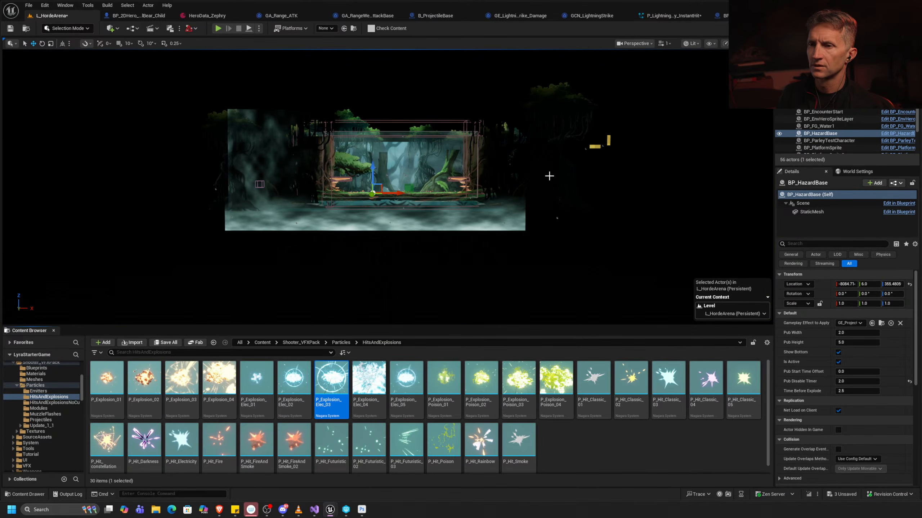
click(740, 15)
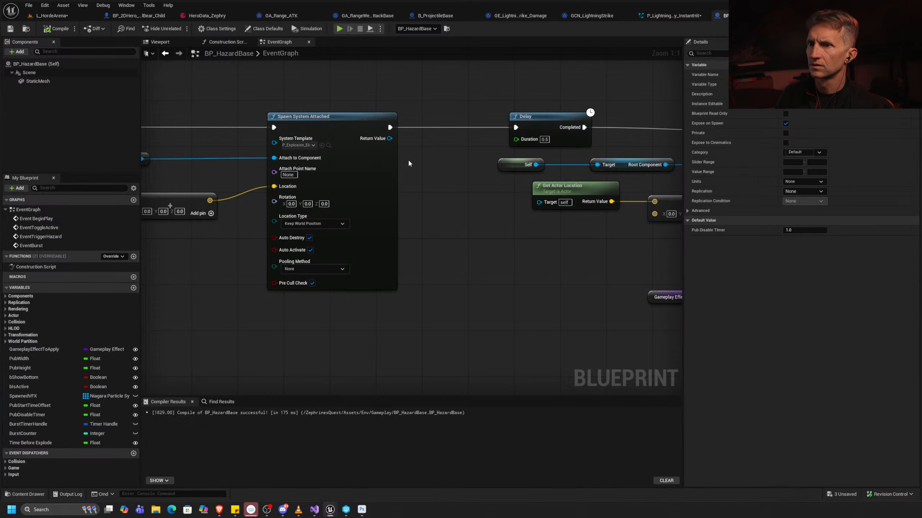
click(322, 145)
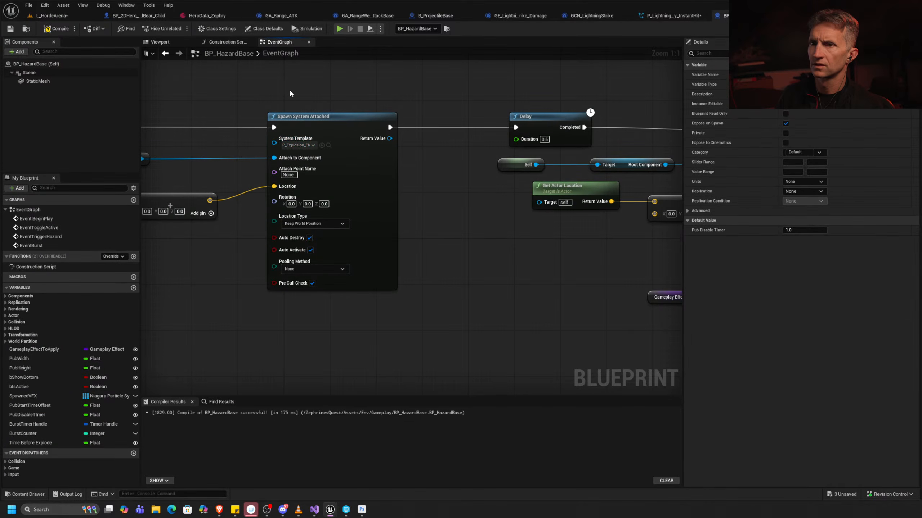
Playtest L_HordeArena with the P_Explosion_Elec_03 ground effect, running the character back and forth through the hazard.
click(63, 18)
click(217, 28)
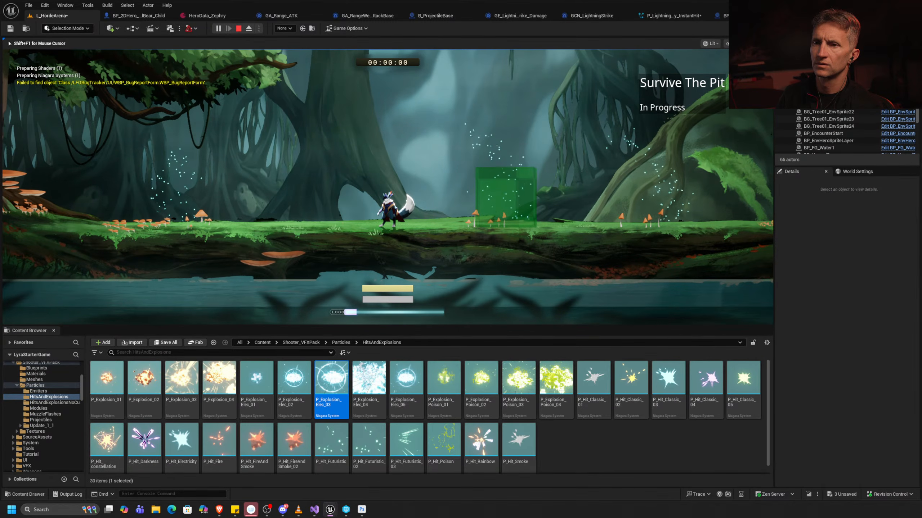
key(a)
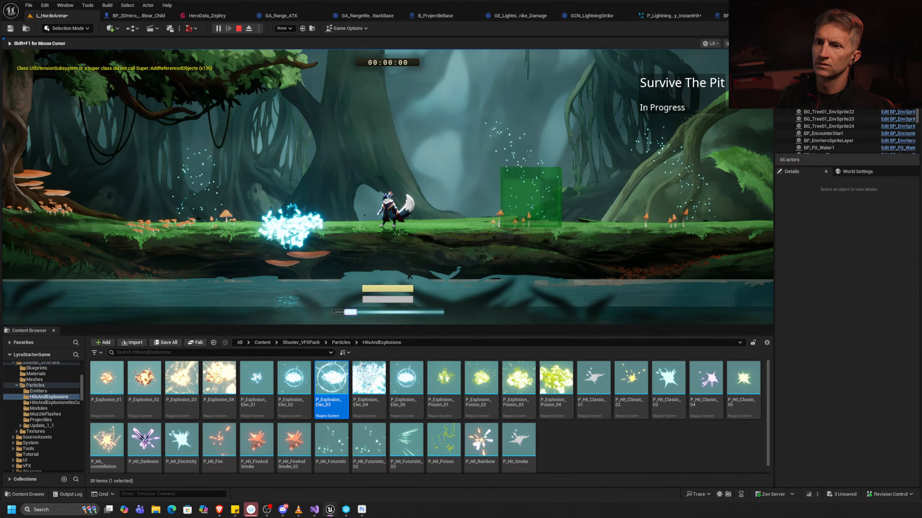
key(a)
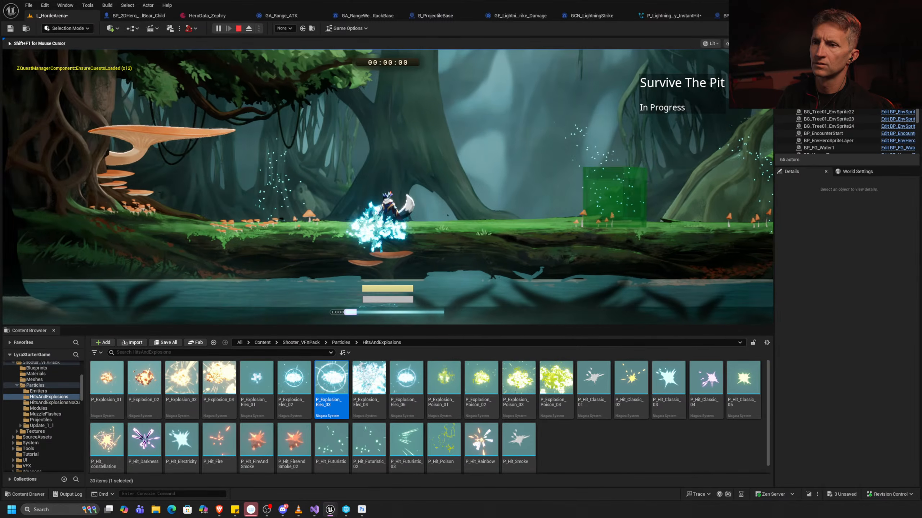
key(d)
key(a)
key(d)
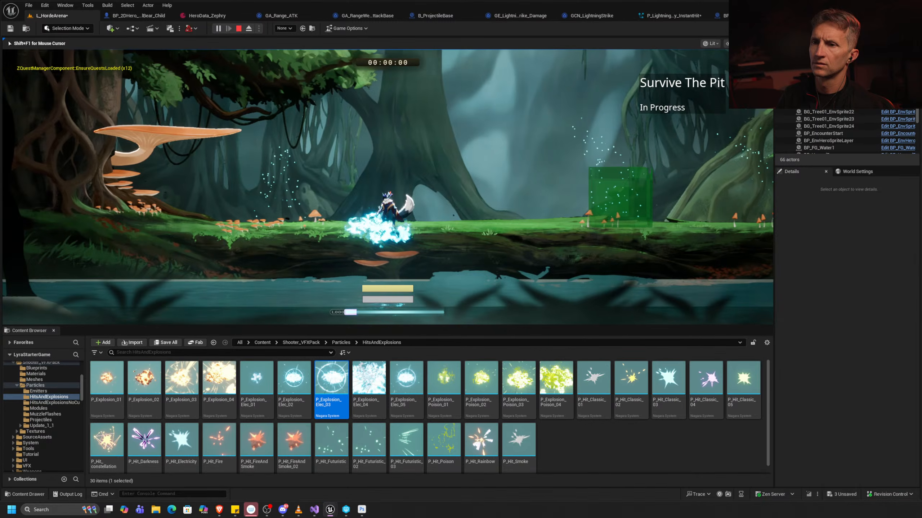
key(a)
key(d)
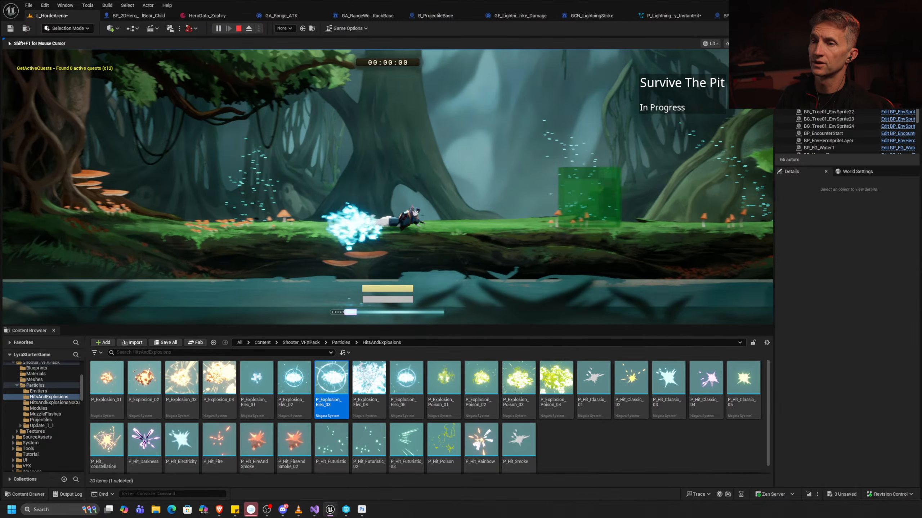
key(a)
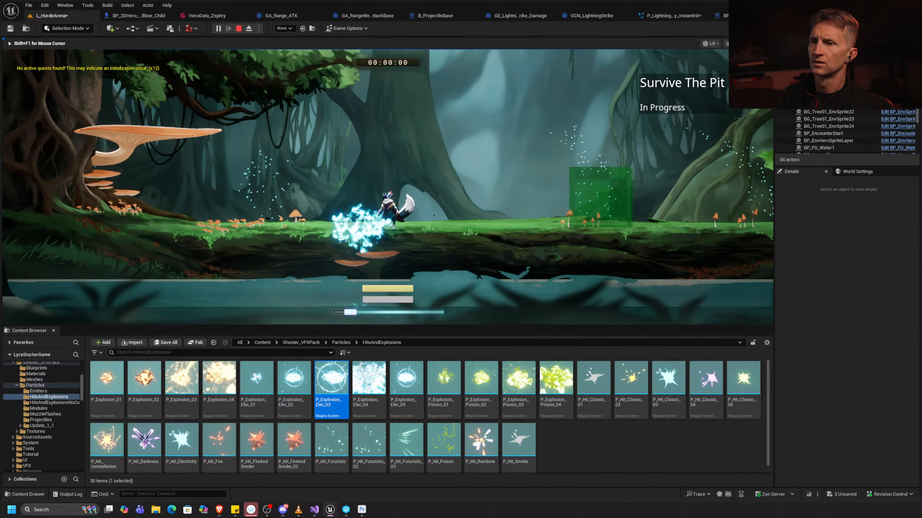
key(d)
key(a)
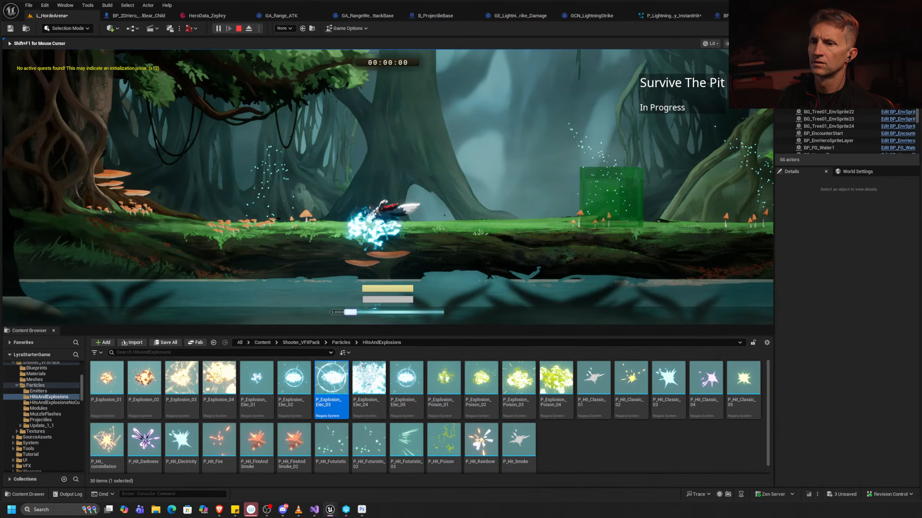
key(d)
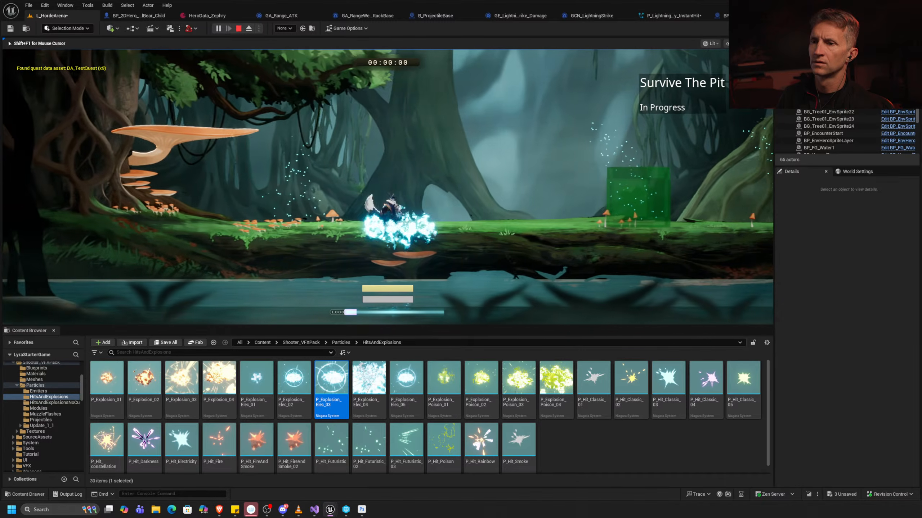
key(a)
key(d)
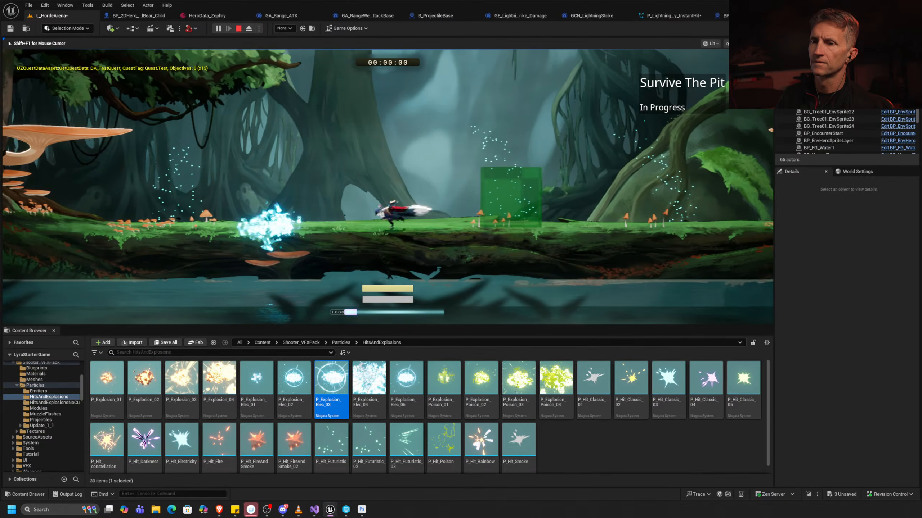
key(a)
key(Escape)
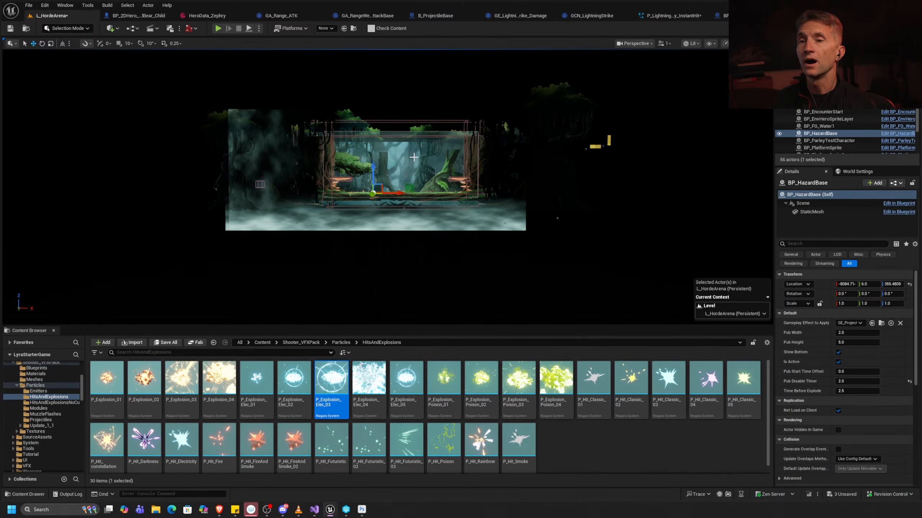
Return to the BP_HazardBase event graph, then compile and save the blueprint.
click(391, 162)
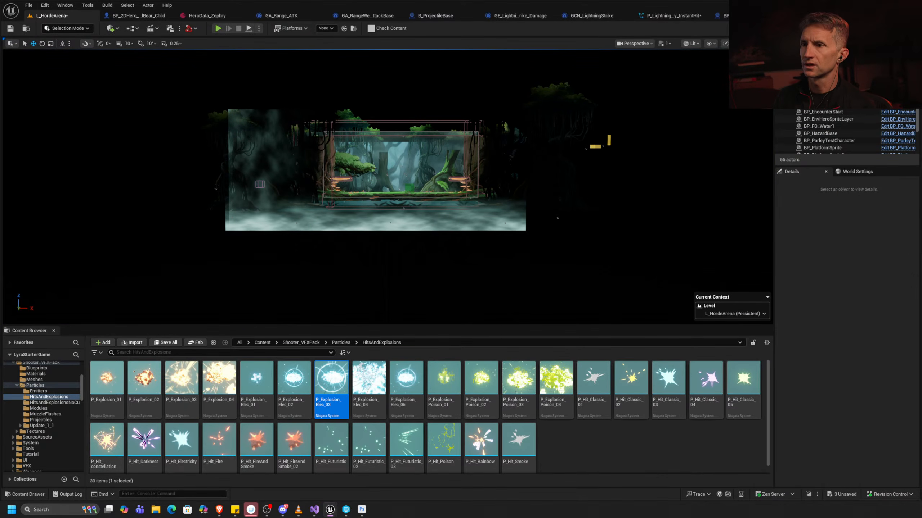
click(732, 16)
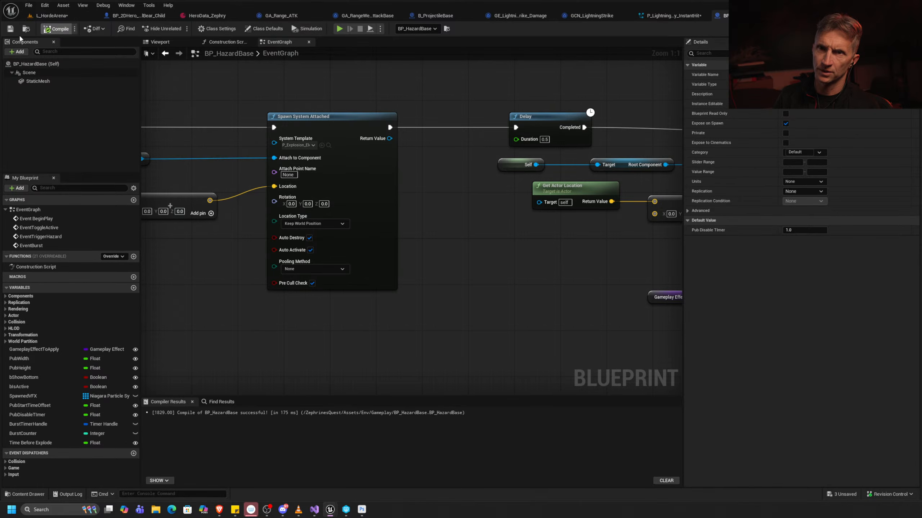
right_drag(447, 82, 500, 102)
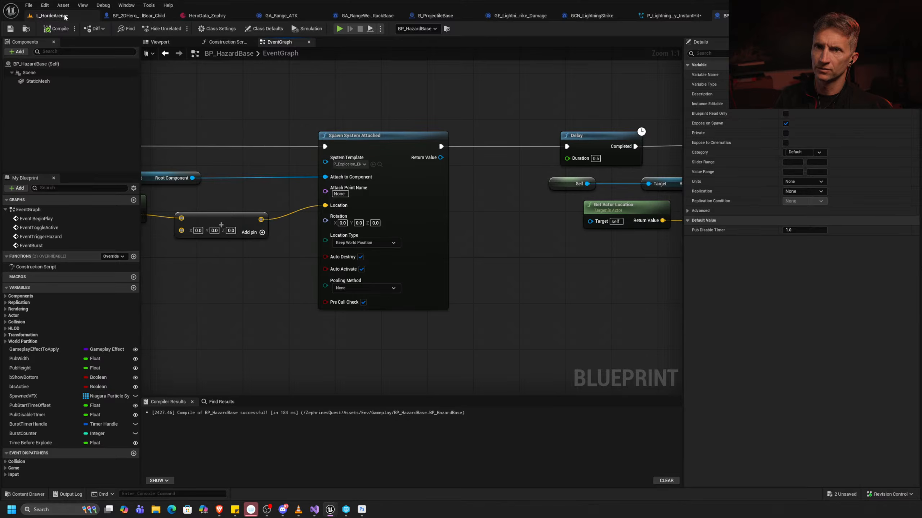
Look through the HitsAndExplosionsNoCull folder and the VFX folders DIY and Mat for a suitable ground warning effect.
click(51, 16)
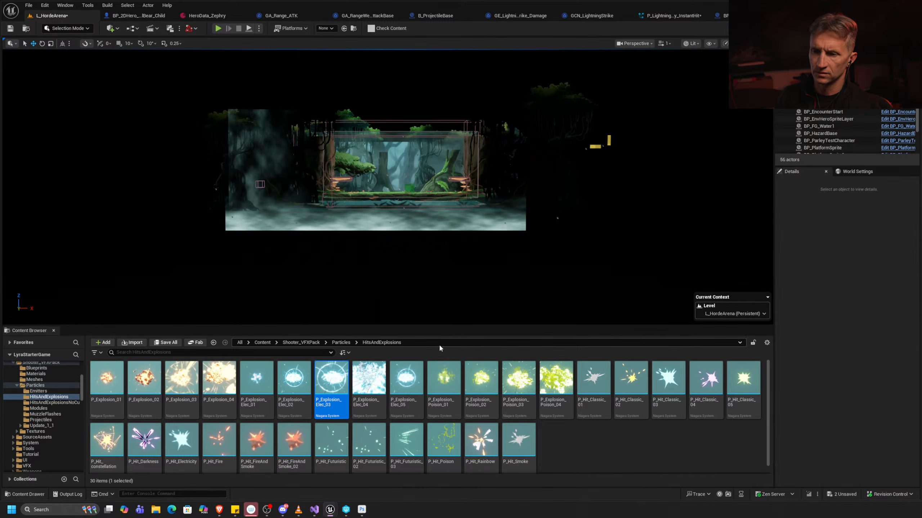
click(62, 403)
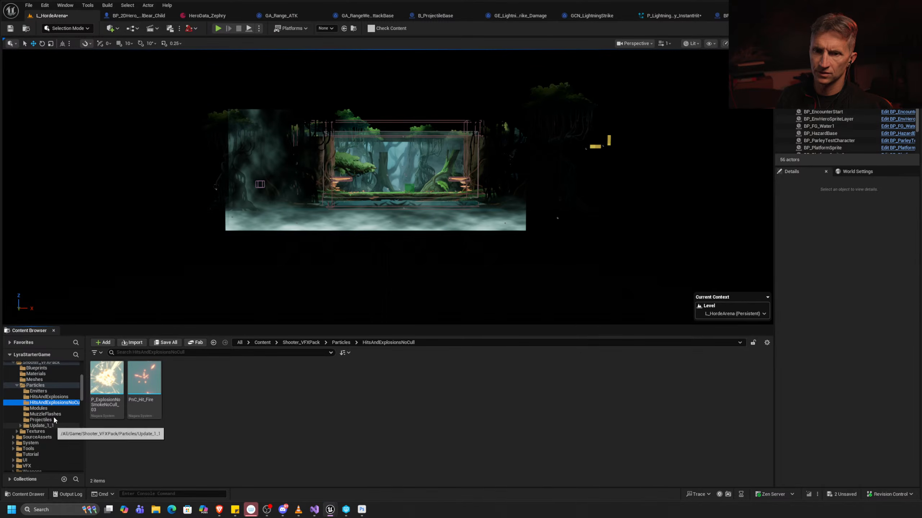
scroll(54, 420, up, 8)
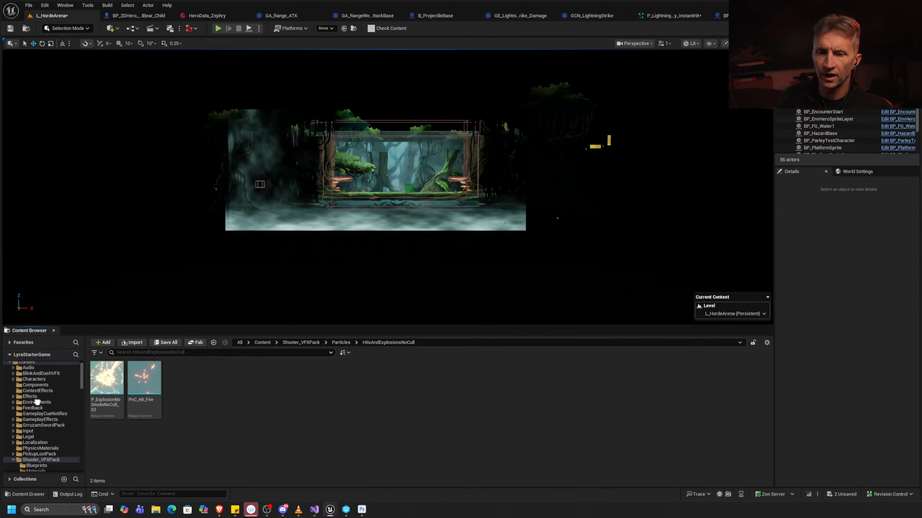
scroll(52, 400, down, 10)
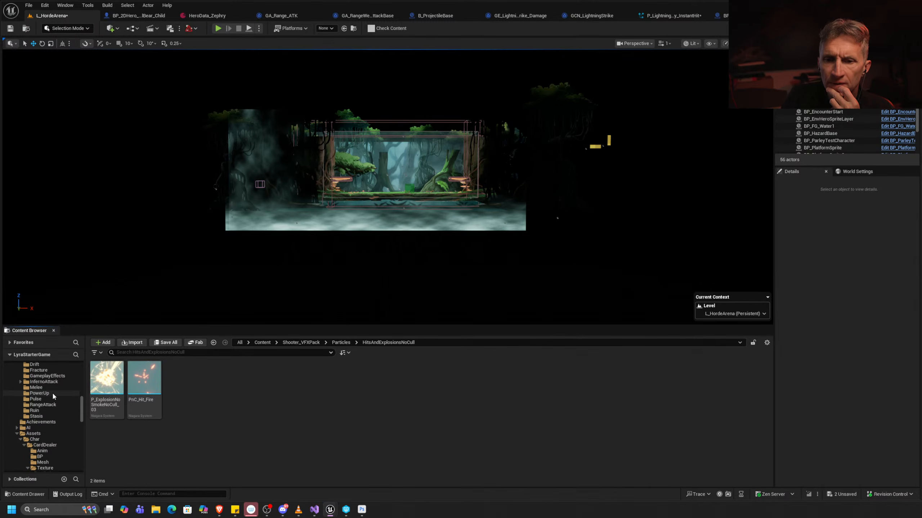
scroll(47, 417, up, 5)
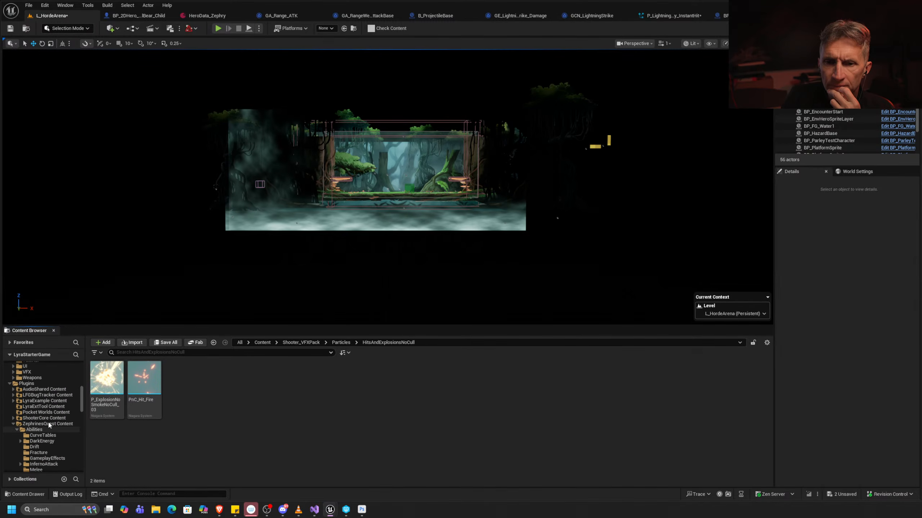
scroll(47, 421, up, 3)
click(14, 389)
click(29, 395)
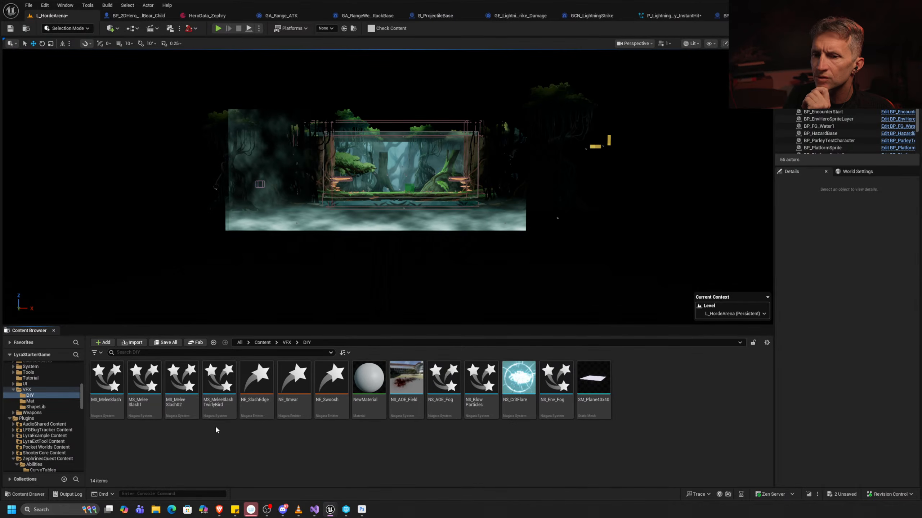
click(41, 391)
click(42, 395)
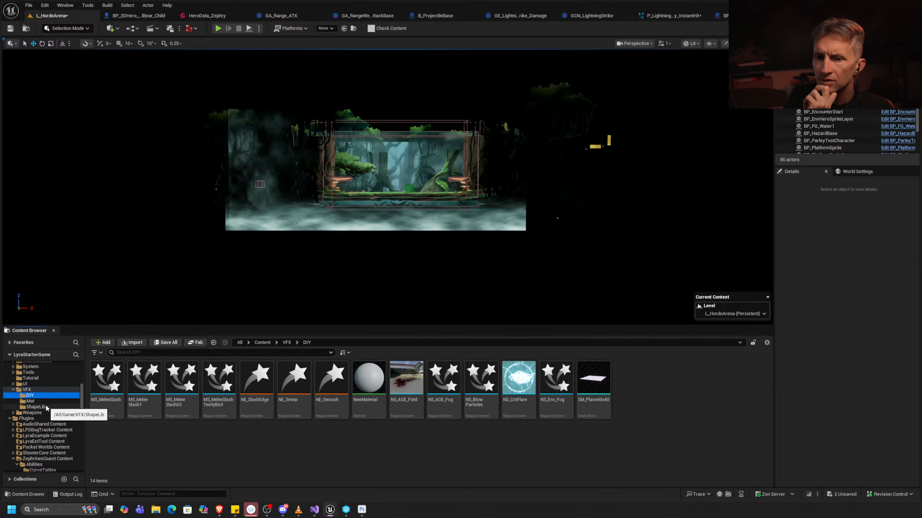
click(40, 402)
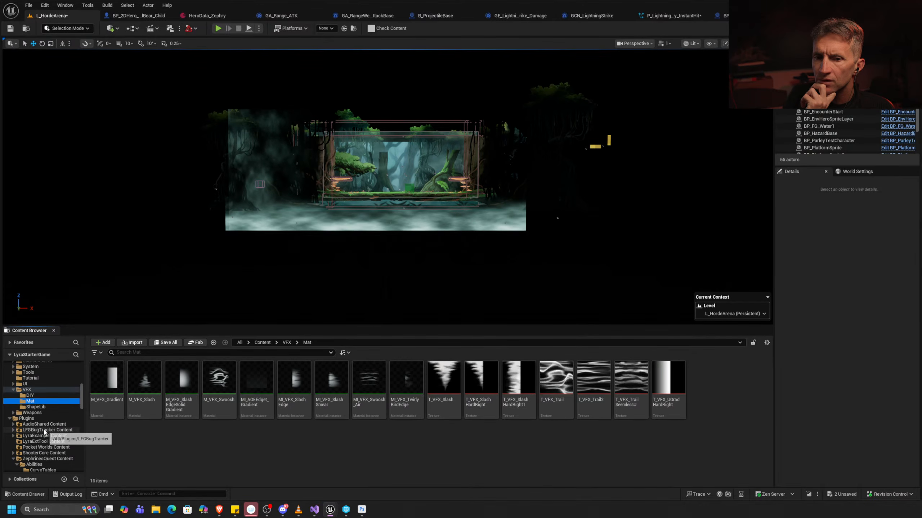
scroll(51, 443, down, 10)
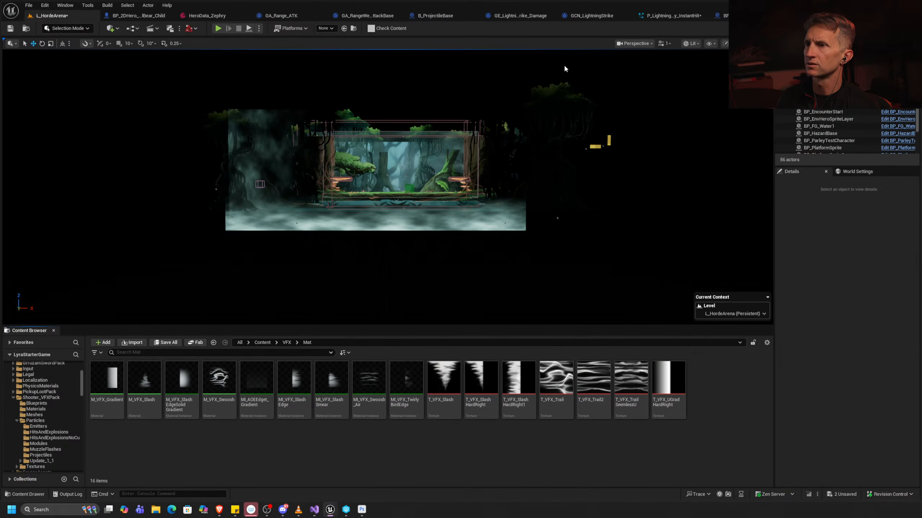
Set the System Template of BP_HazardBase's Spawn System Attached node before the 0.5 Delay to P_LightningI_Electricity_InstantHit, the effect used after the Delay.
click(742, 16)
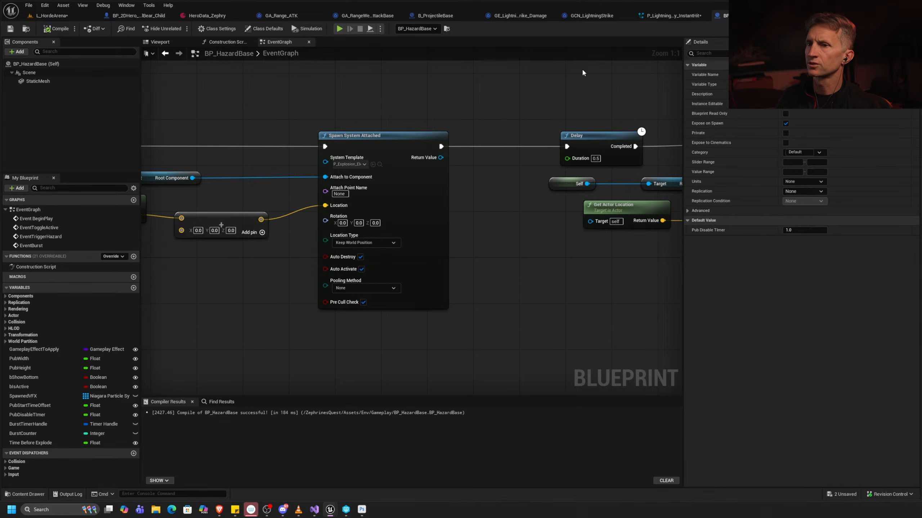
right_drag(493, 123, 318, 149)
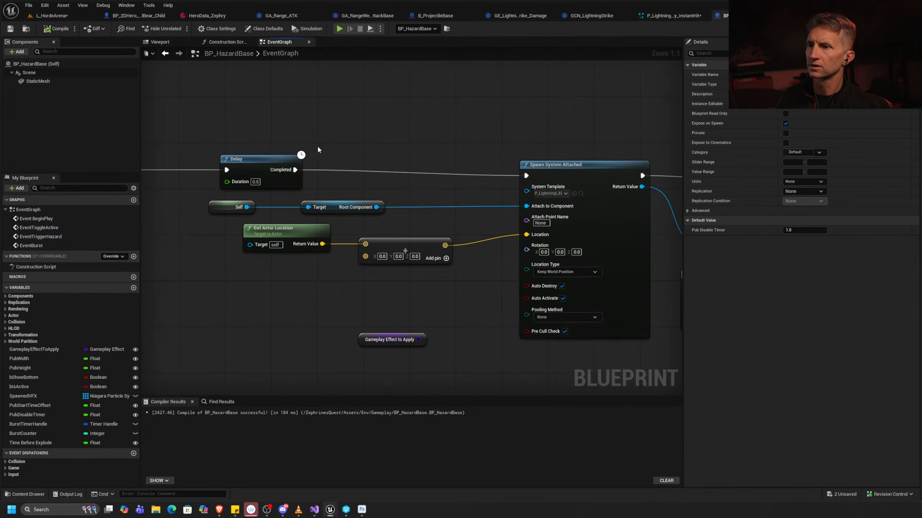
click(581, 193)
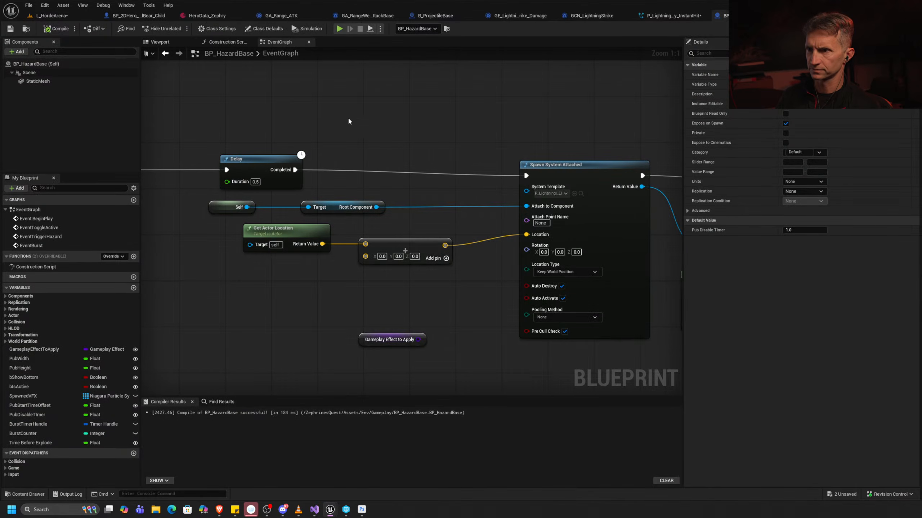
right_drag(348, 121, 650, 109)
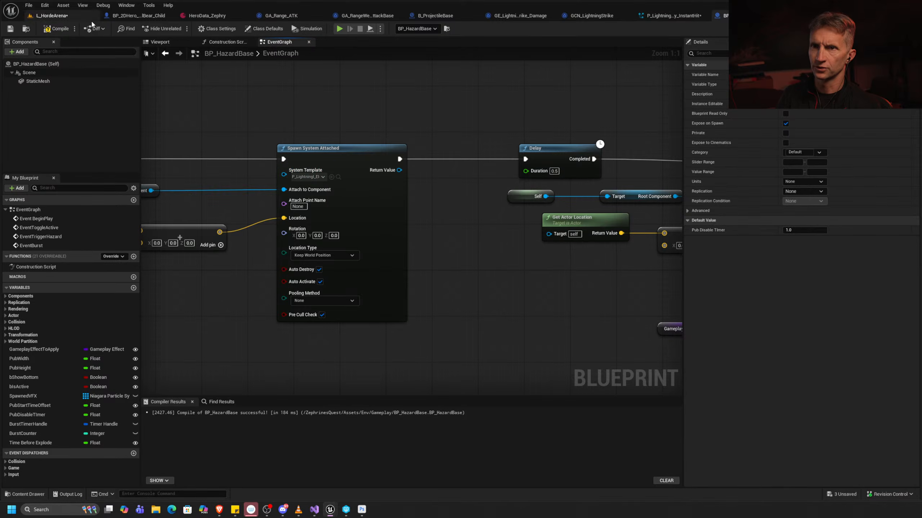
Playtest L_HordeArena with the lightning effect as the warning, running the character back and forth past the hazard.
click(72, 15)
key(alt+p)
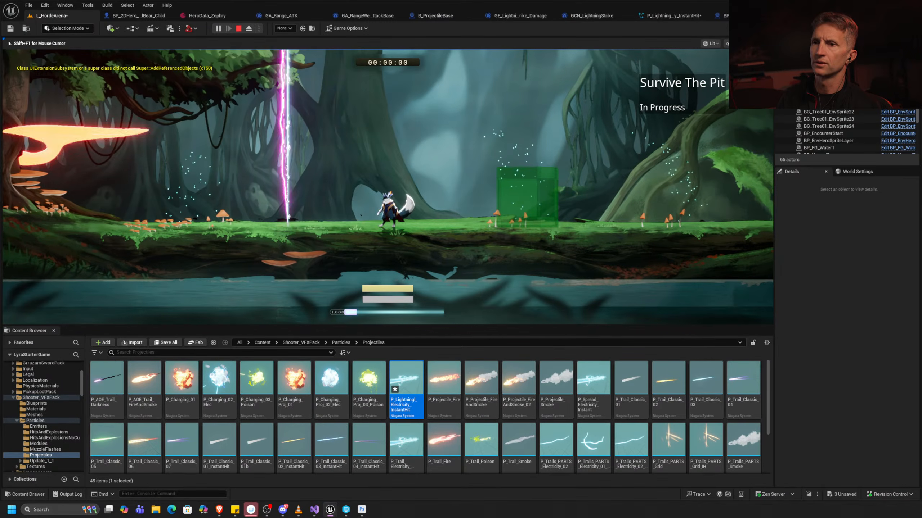
key(a)
key(d)
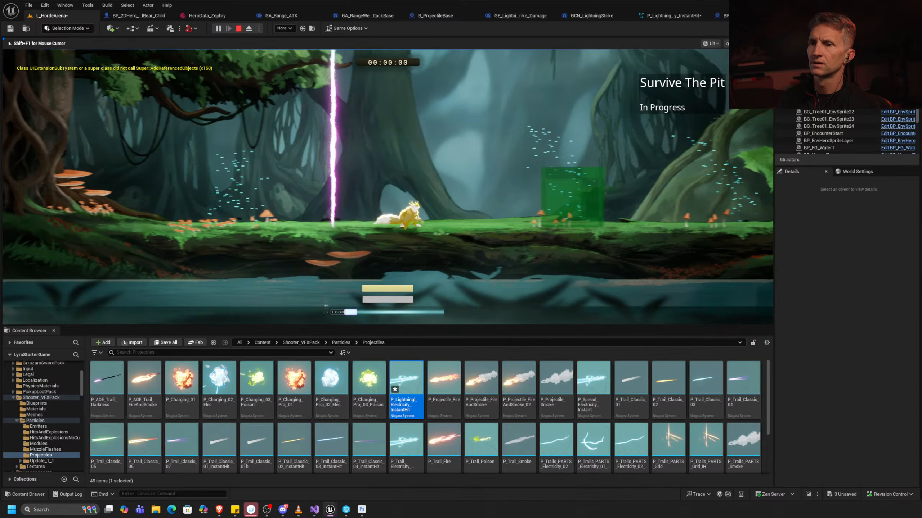
key(a)
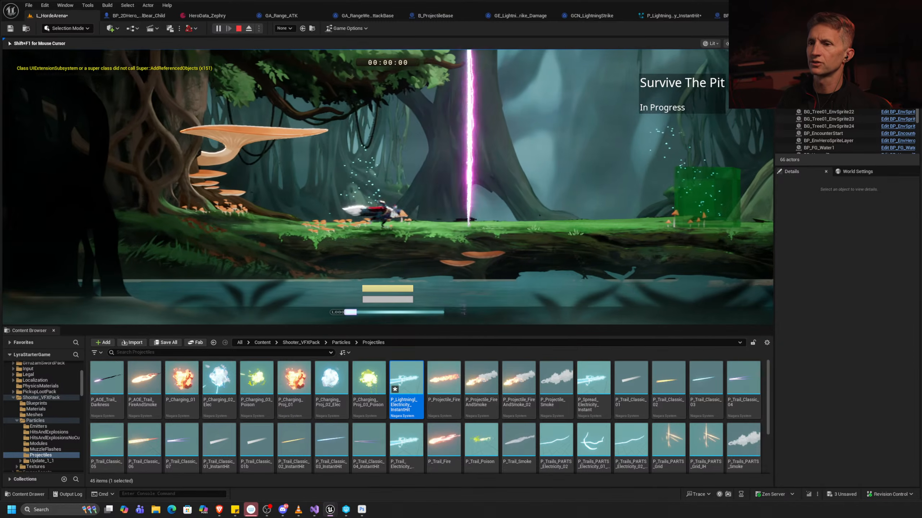
key(d)
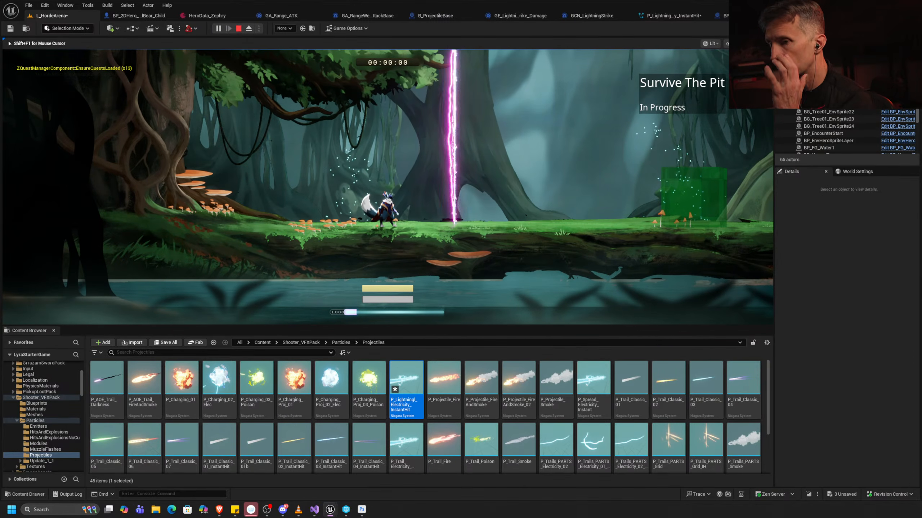
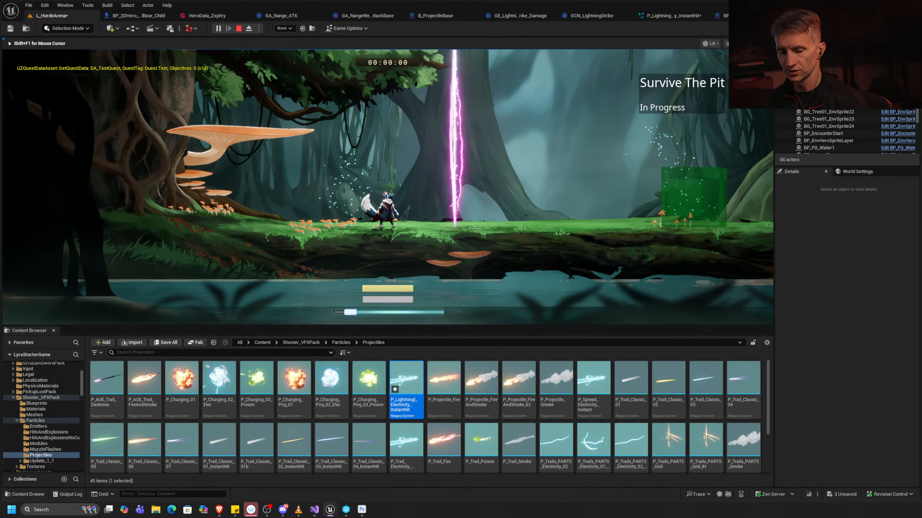
key(Escape)
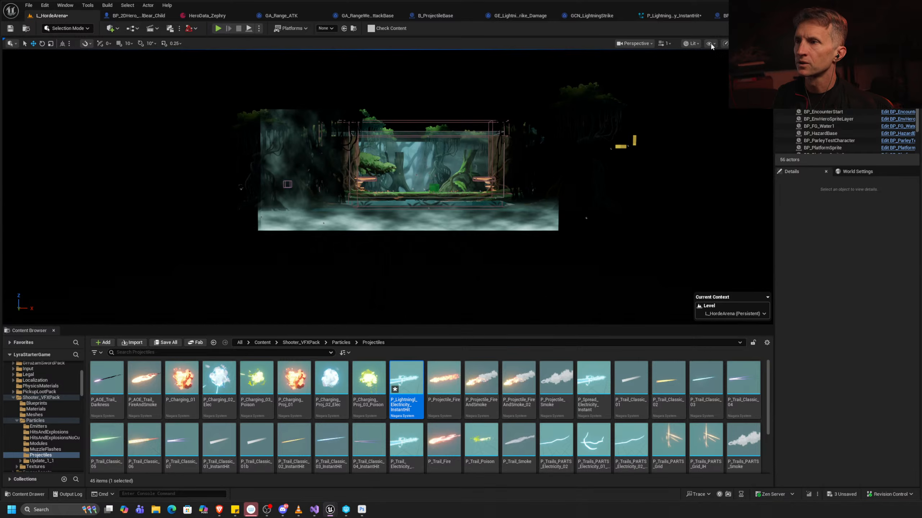
Compile BP_HazardBase and review its burst chain from the first Spawn System Attached node to the final Set Niagara Variable (Vector3) node.
click(737, 16)
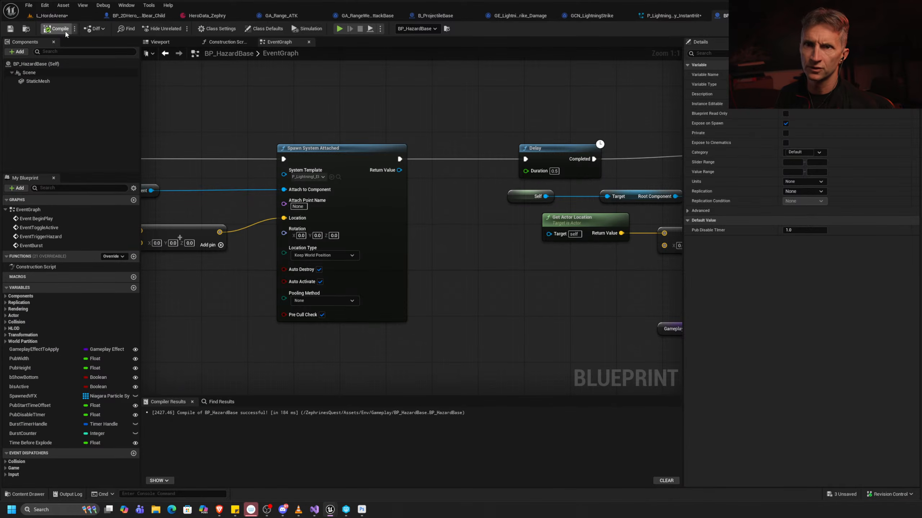
scroll(439, 214, down, 8)
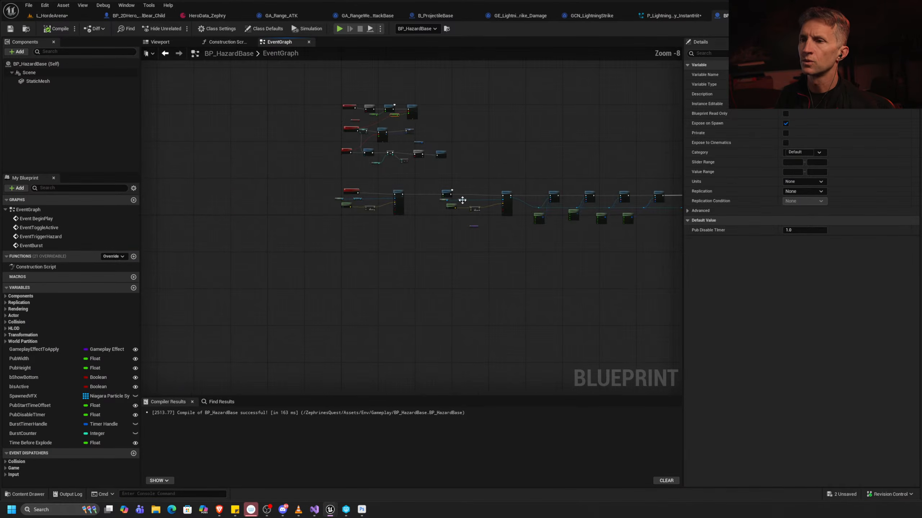
right_drag(499, 190, 423, 227)
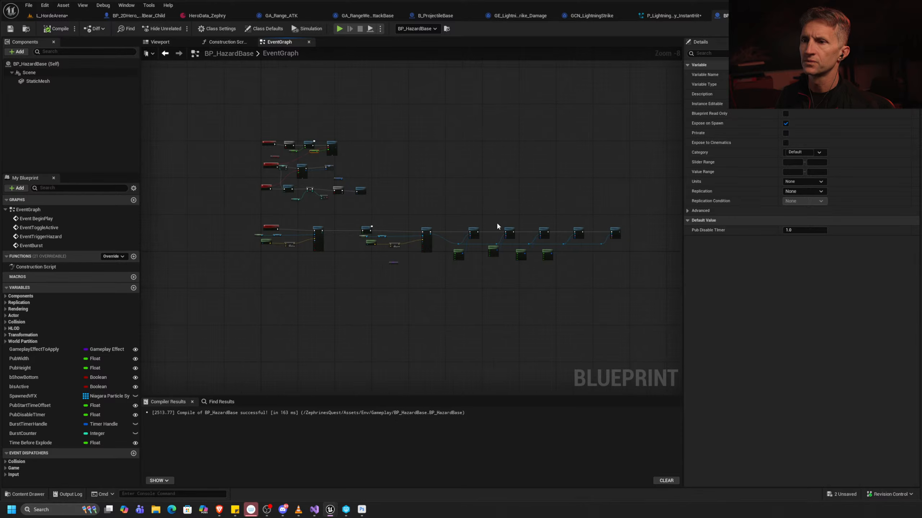
right_drag(354, 228, 458, 225)
scroll(386, 193, up, 8)
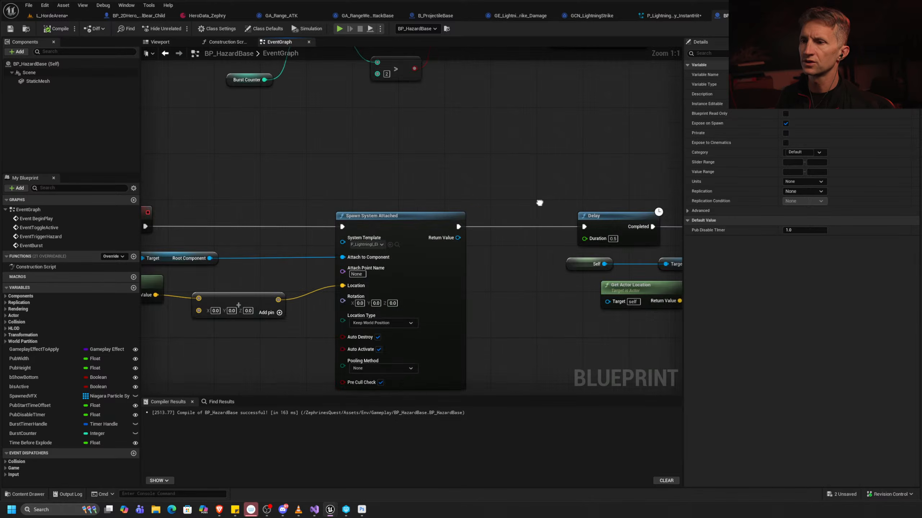
drag(377, 206, 378, 205)
right_drag(463, 188, 353, 182)
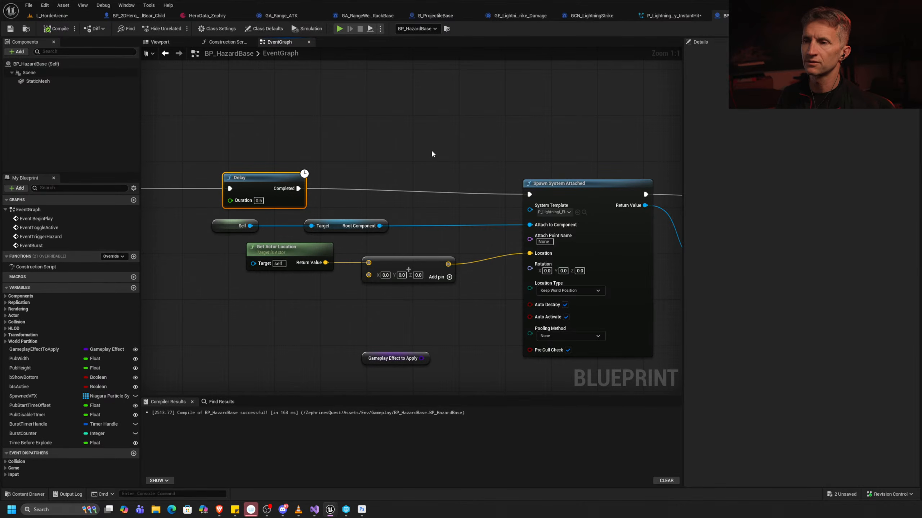
drag(506, 150, 593, 193)
right_drag(608, 175, 378, 175)
right_drag(588, 186, 91, 184)
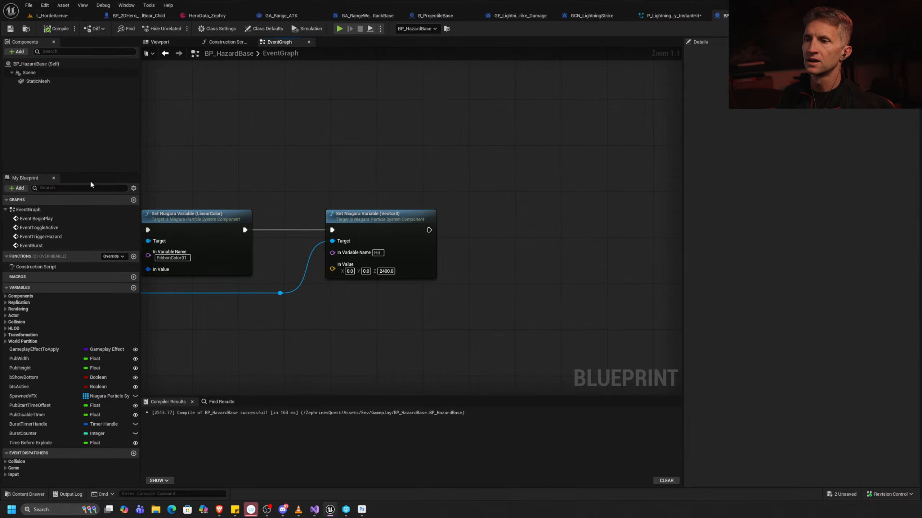
right_drag(533, 190, 364, 193)
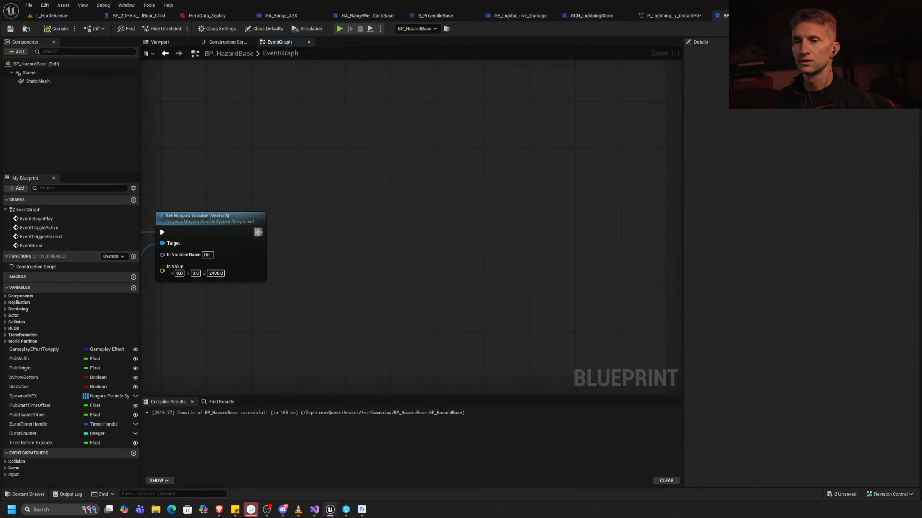
Add a Sphere Overlap Actors node executed after the final Set Niagara Variable (Vector3) node.
drag(259, 232, 399, 220)
text(sphere)
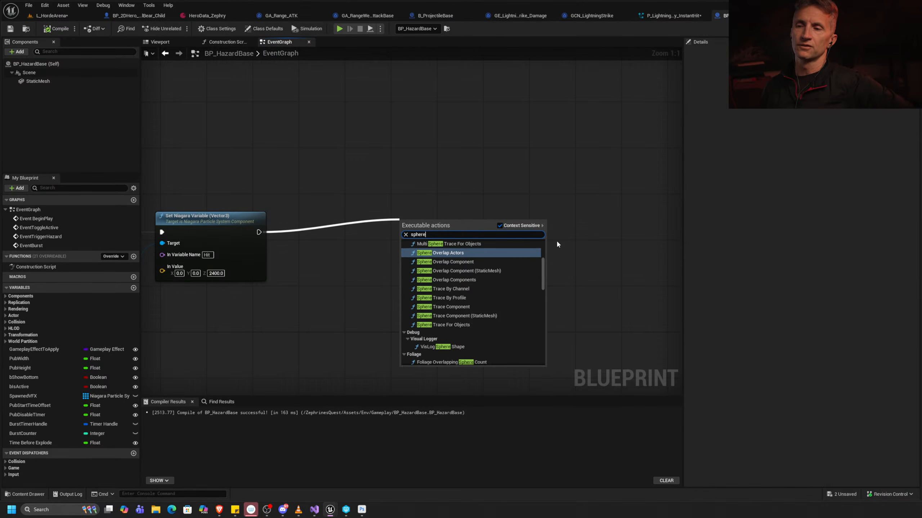
click(472, 254)
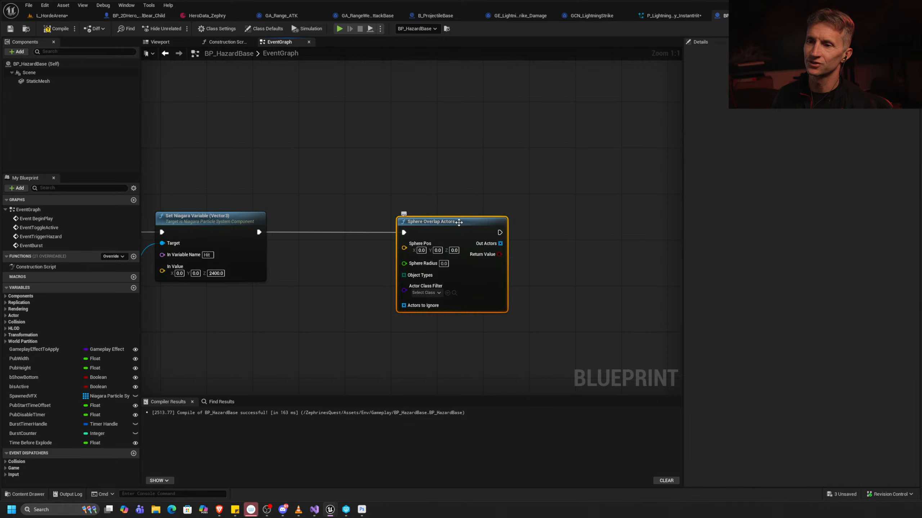
drag(456, 221, 404, 222)
Copy the Get Actor Location node from beside the Delay and connect the copy to Sphere Pos on Sphere Overlap Actors.
right_drag(280, 287, 537, 198)
right_drag(312, 268, 665, 248)
mouse_move(284, 231)
right_down()
mouse_move(311, 243)
mouse_move(592, 246)
right_up()
right_drag(340, 273, 616, 228)
click(315, 160)
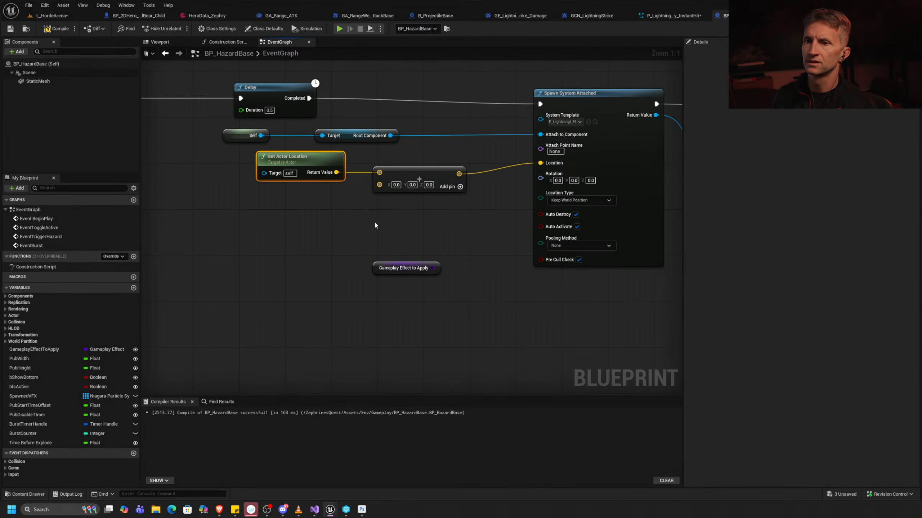
right_drag(375, 220, 142, 227)
scroll(143, 229, down, 4)
right_drag(513, 225, 239, 231)
scroll(425, 202, up, 4)
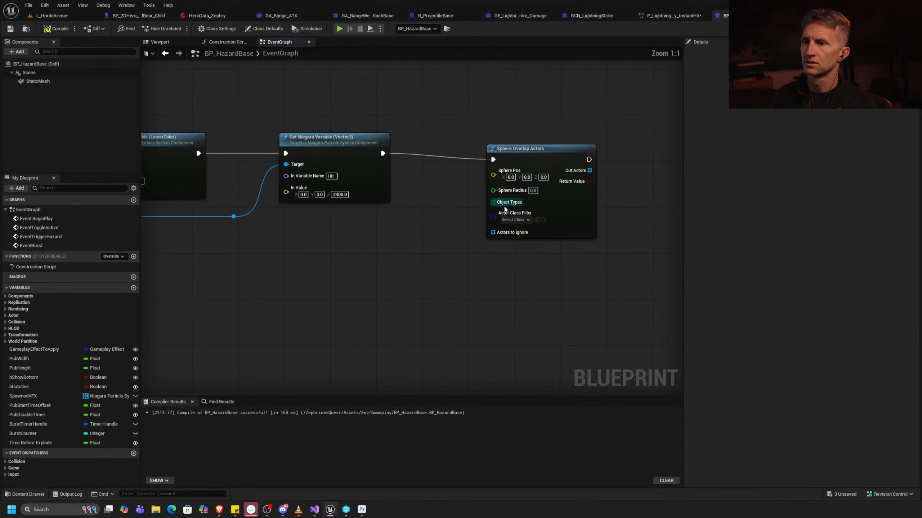
right_drag(504, 209, 397, 244)
key(ctrl+v)
drag(356, 279, 385, 212)
Switch to the L_HordeArena level and frame the BP_EncounterStart trigger box in the viewport.
key(ctrl+Tab)
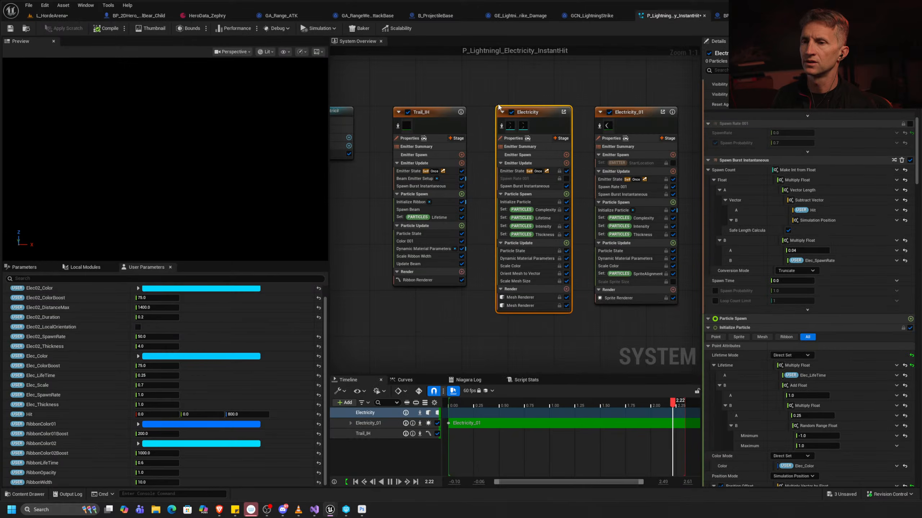
key(ctrl+Tab)
key(ctrl+Tab)
key(ctrl+Tab)
key(ctrl+Tab)
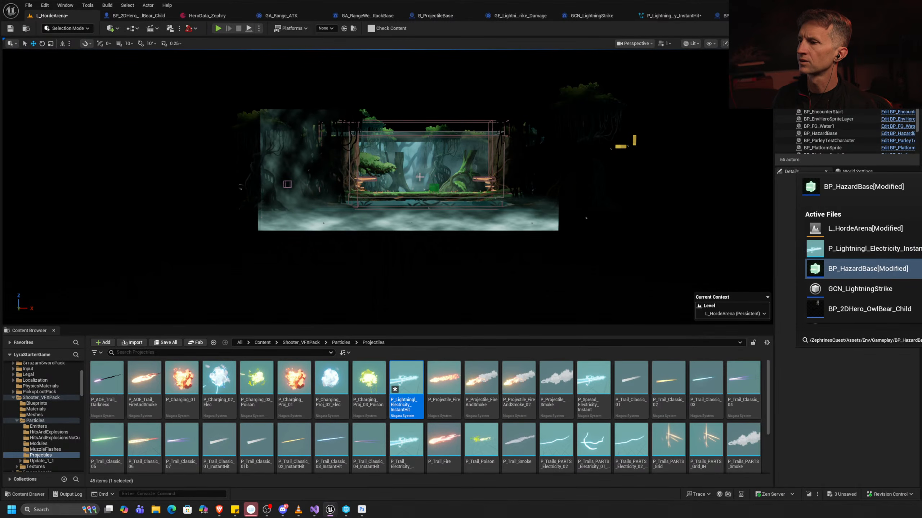
key(ctrl+shift+Tab)
key(ctrl+shift+Tab)
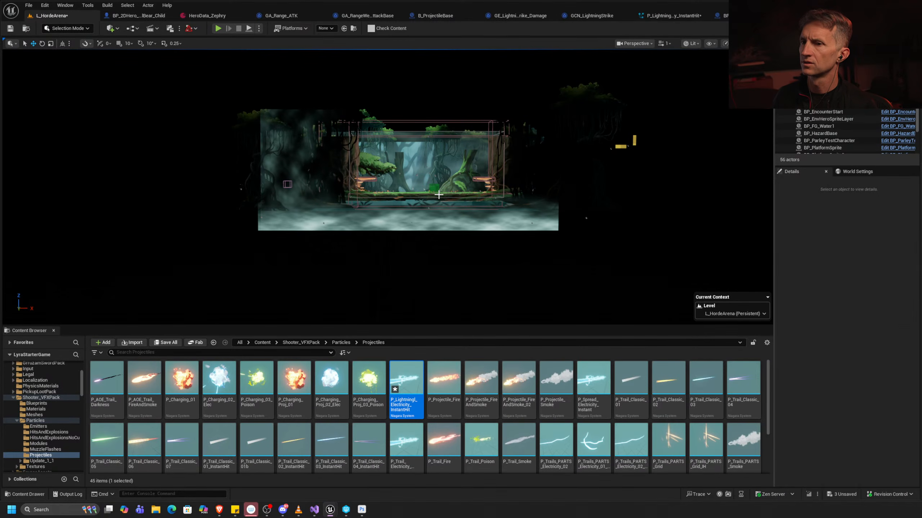
click(432, 186)
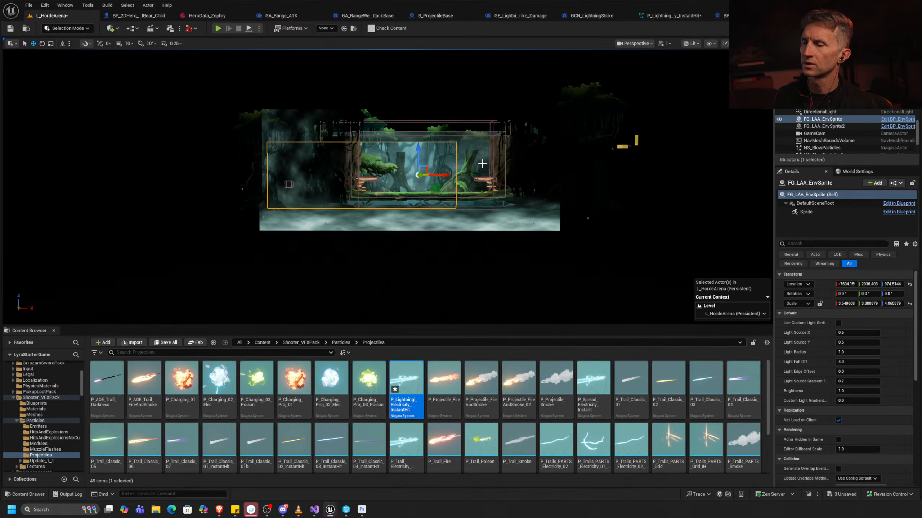
alt+drag(482, 164, 447, 204)
click(437, 192)
key(f)
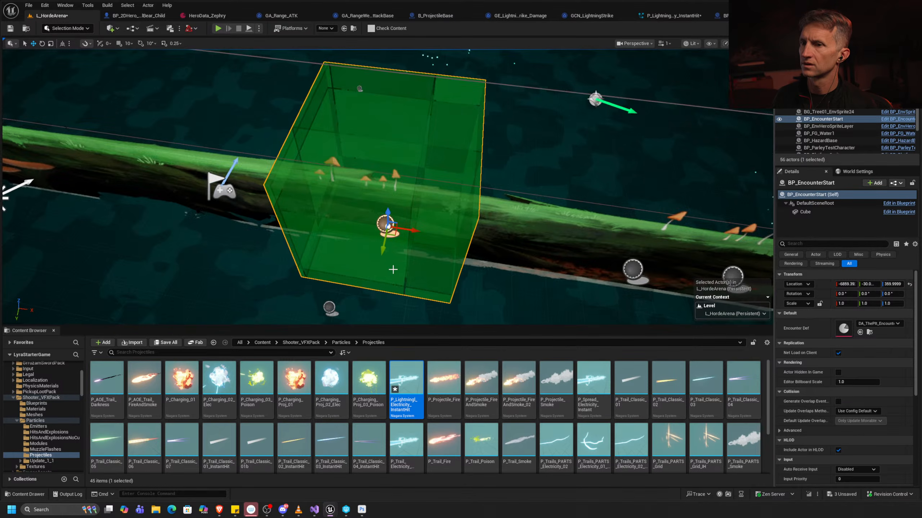
Select the BP_Wall8 floor block in the level and enable its Draw White Box option.
alt+drag(393, 270, 227, 196)
scroll(227, 196, down, 5)
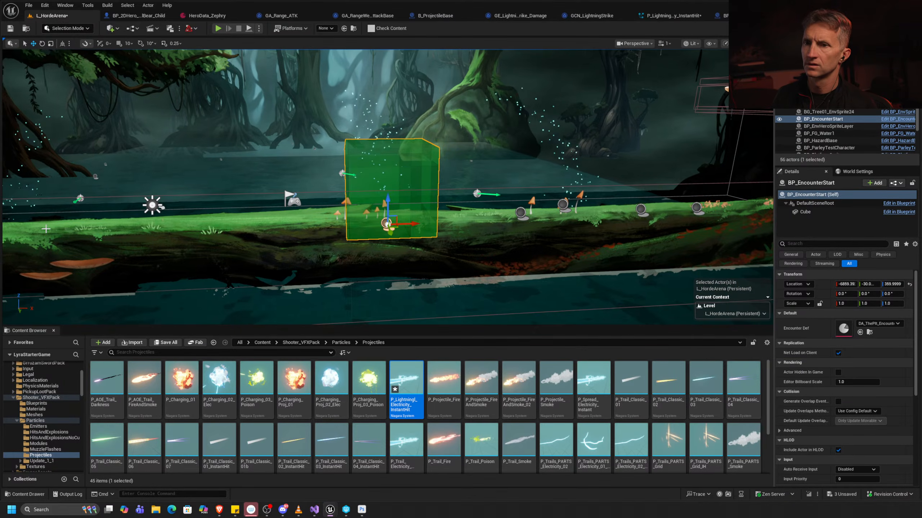
click(226, 195)
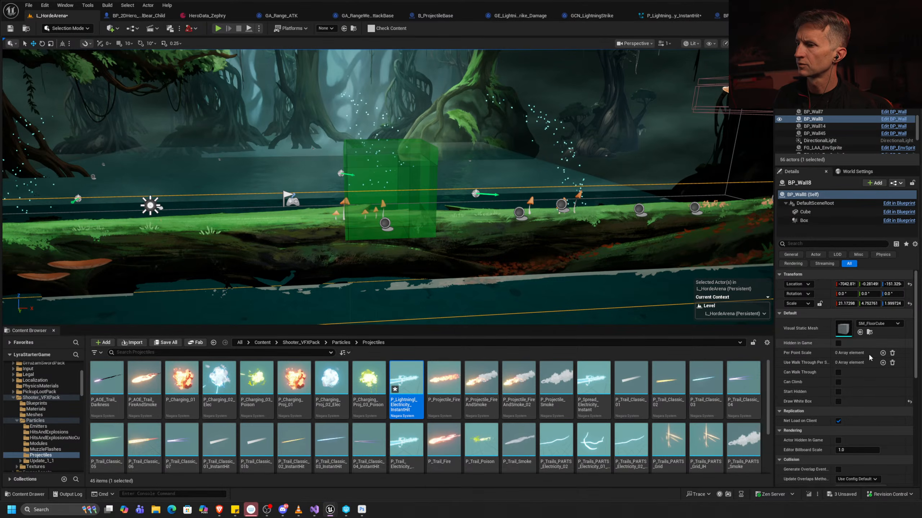
click(838, 402)
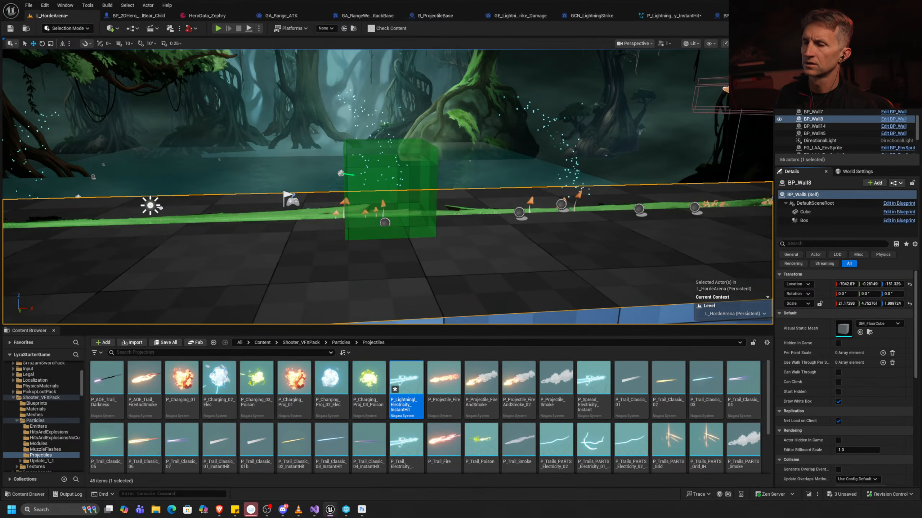
right_drag(387, 187, 363, 164)
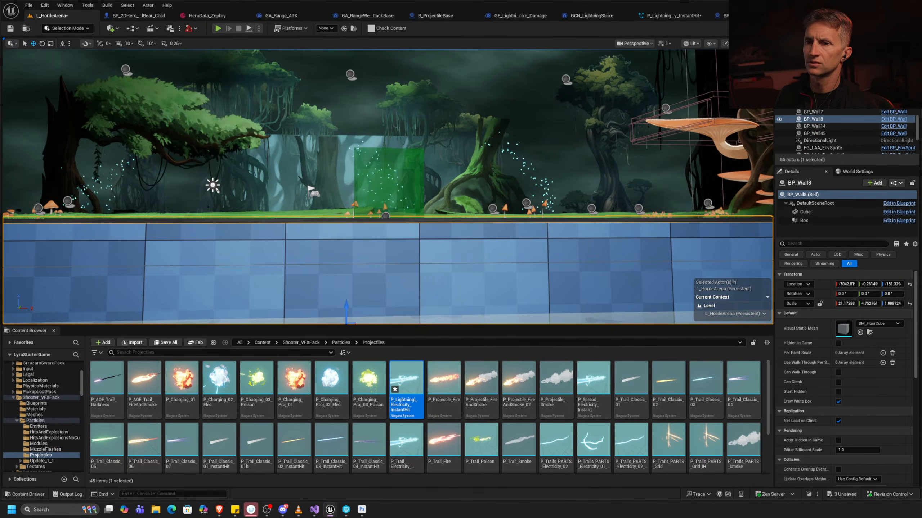
Close the lightning InstantHit particle system editor and disconnect Sphere Overlap Actors from the final Set Niagara Variable (Vector3) node's execution output in BP_HazardBase.
key(alt+p)
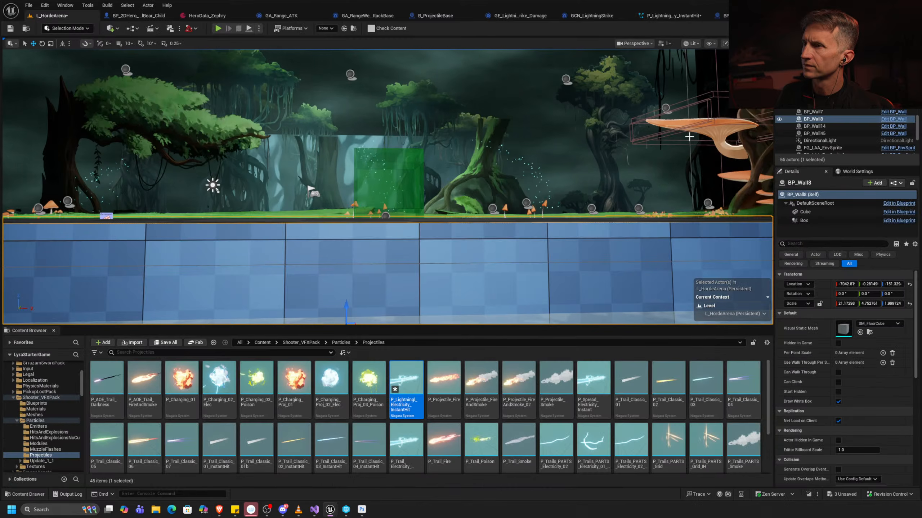
click(704, 16)
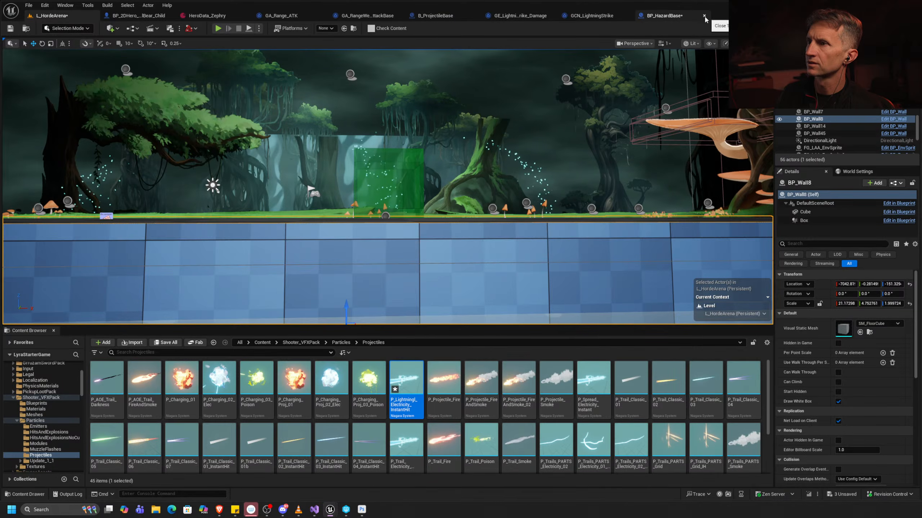
alt+click(275, 190)
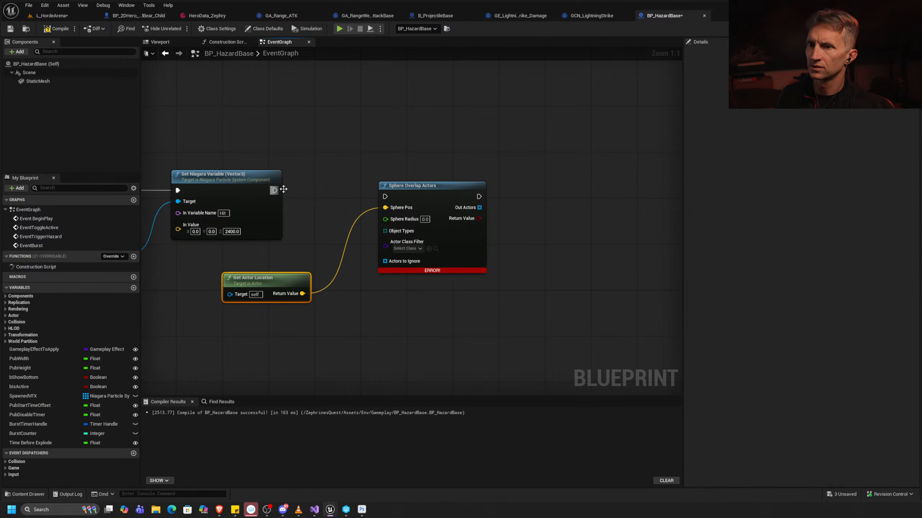
Playtest L_HordeArena, running the character back and forth across the gridded floor to judge distances, and stop the session.
click(66, 16)
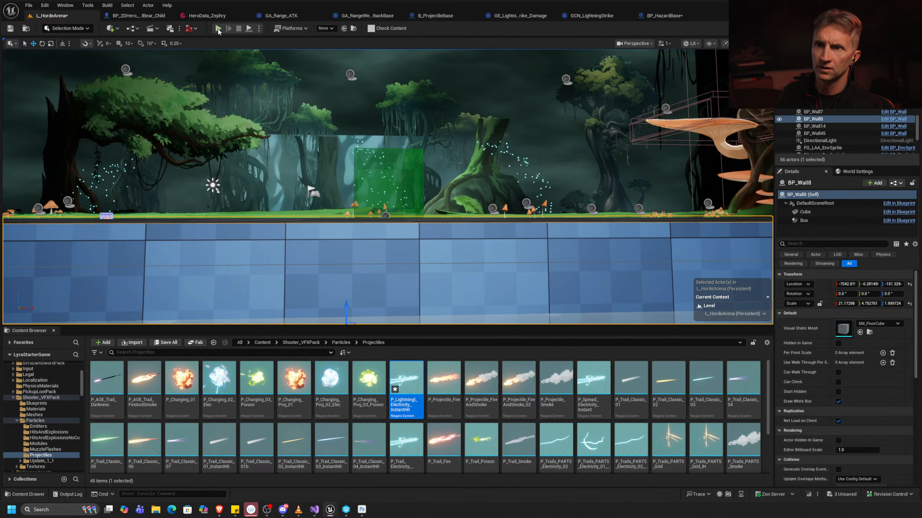
key(alt+p)
key(a)
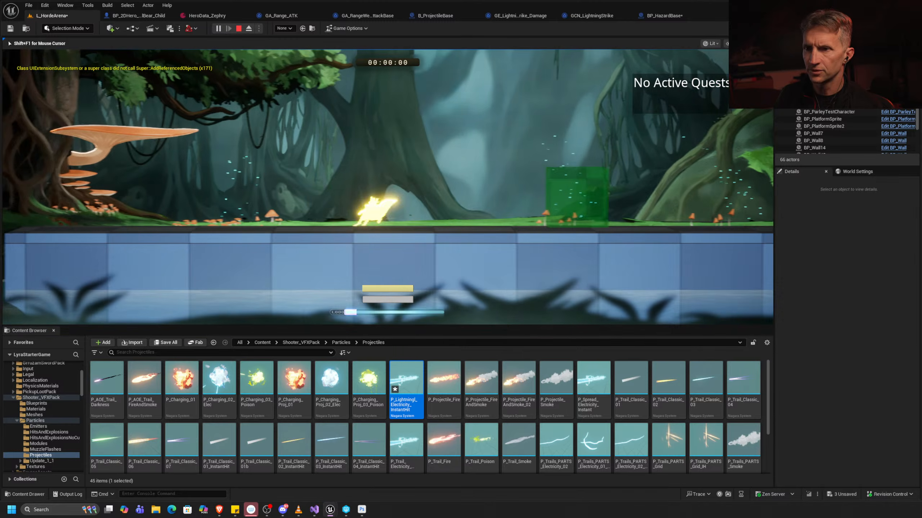
key(a)
key(d)
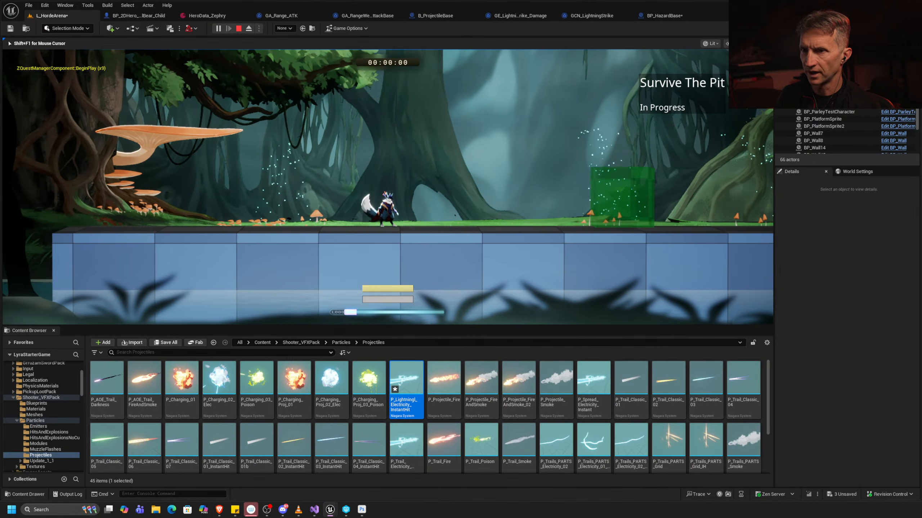
key(d)
key(a)
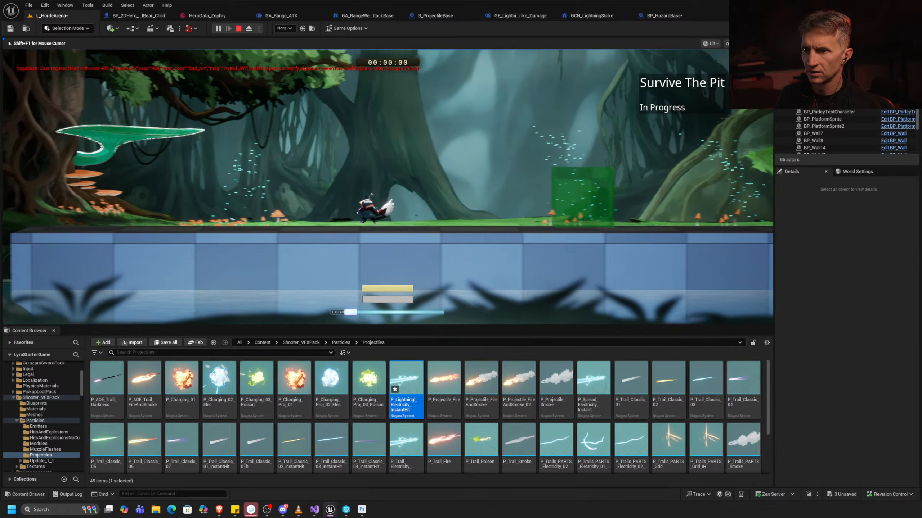
key(d)
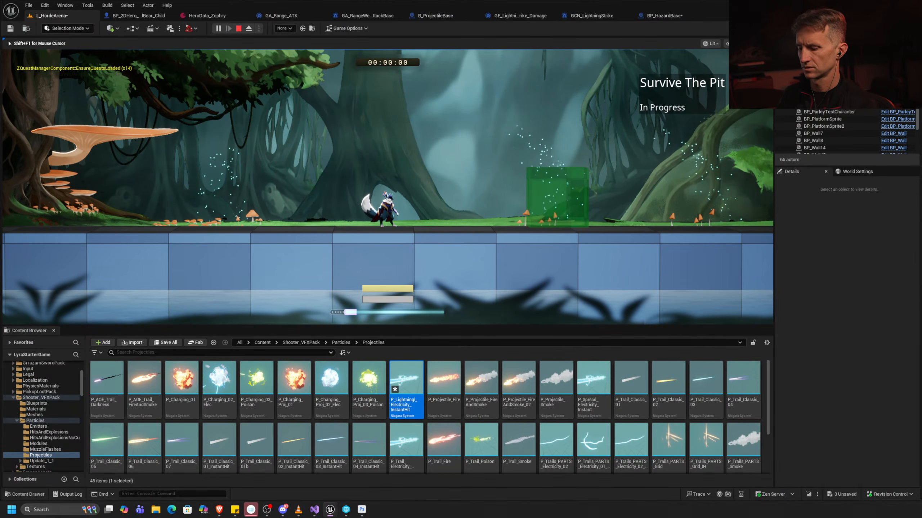
key(Escape)
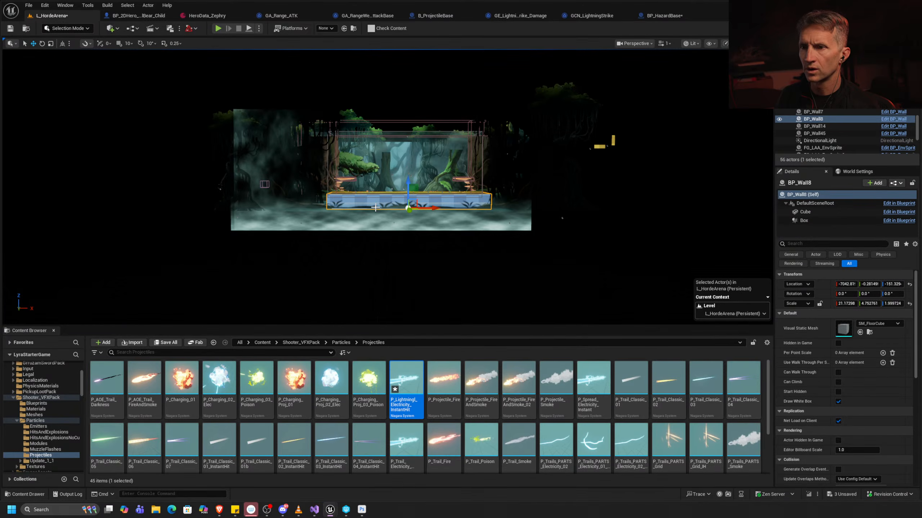
Inspect the floor blocks up close in the level and set Sphere Radius to 200 on Sphere Overlap Actors in BP_HazardBase.
key(w)
right_drag(403, 190, 380, 225)
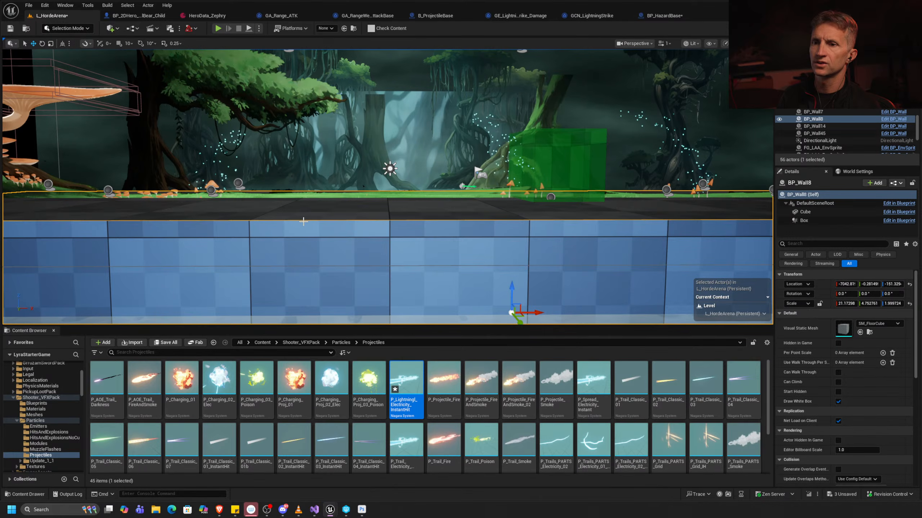
key(Escape)
click(663, 16)
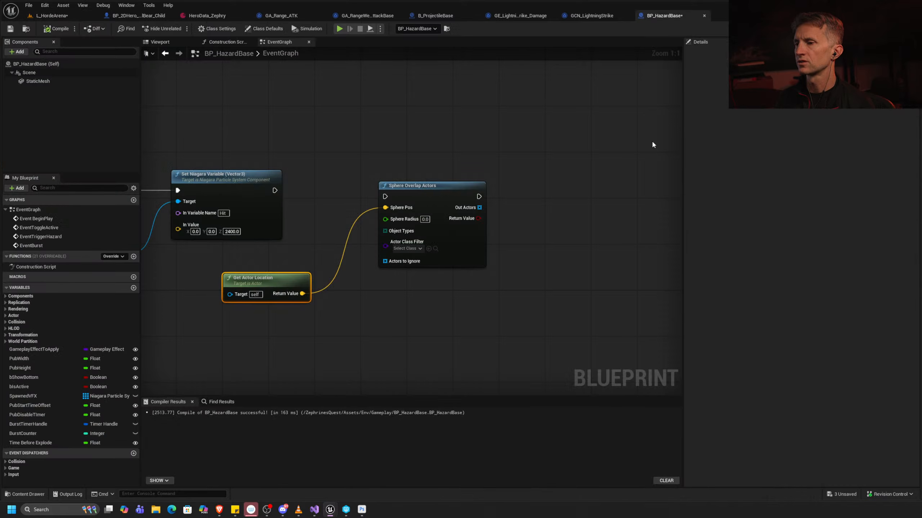
text(200)
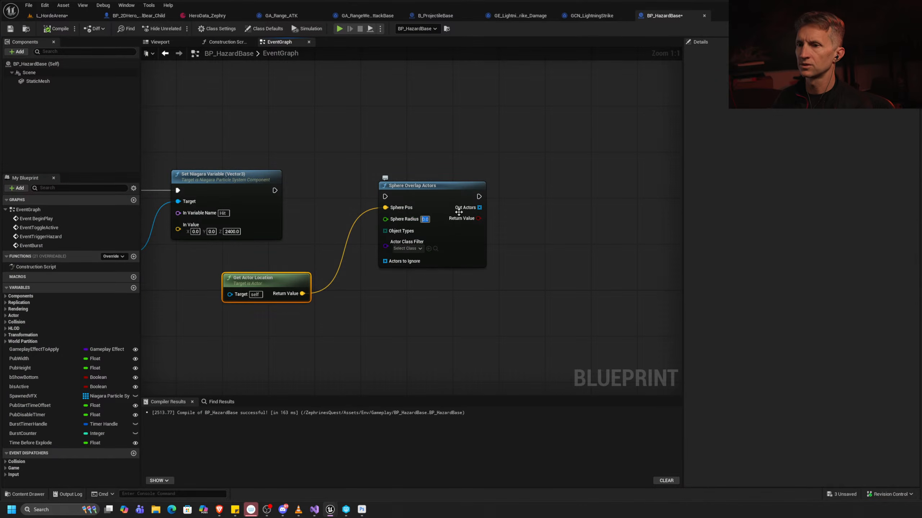
click(303, 197)
Reconnect the final Set Niagara Variable (Vector3) node's execution to Sphere Overlap Actors and move Get Actor Location above them.
drag(275, 190, 385, 197)
drag(443, 184, 439, 177)
drag(263, 287, 337, 124)
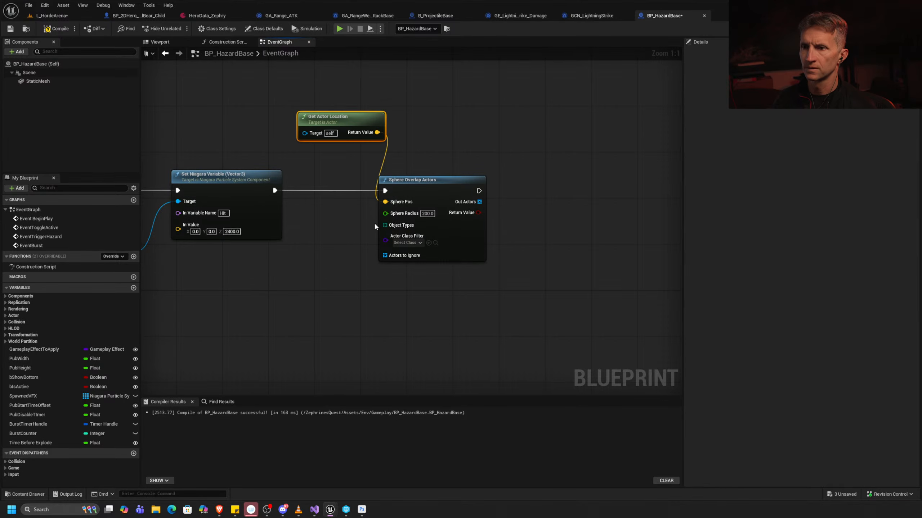
Feed Object Types on Sphere Overlap Actors from a Make Array node set to Player, placed below the Set Niagara Variable node.
drag(384, 225, 287, 292)
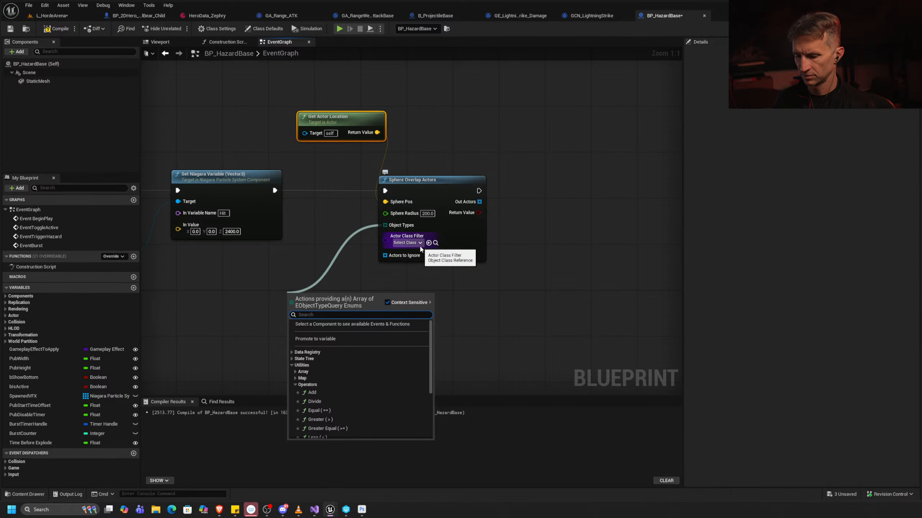
text(make)
click(328, 338)
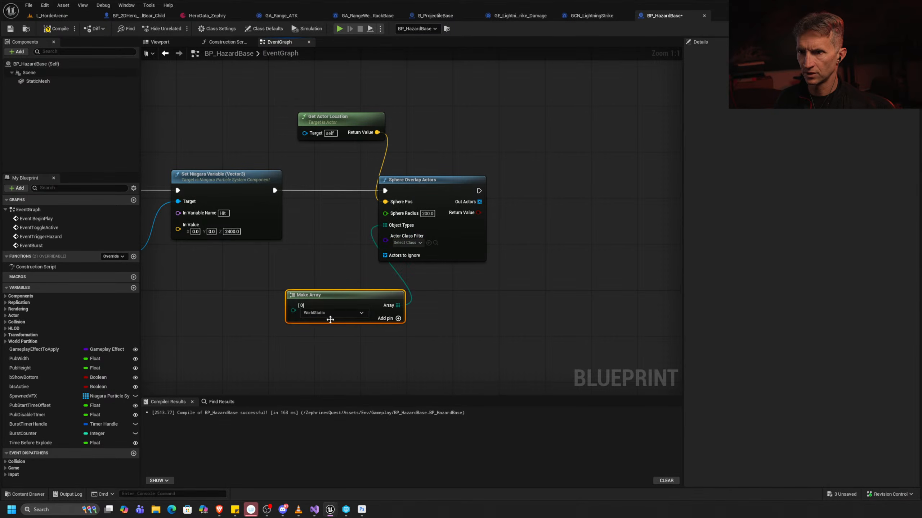
drag(330, 319, 261, 302)
click(282, 295)
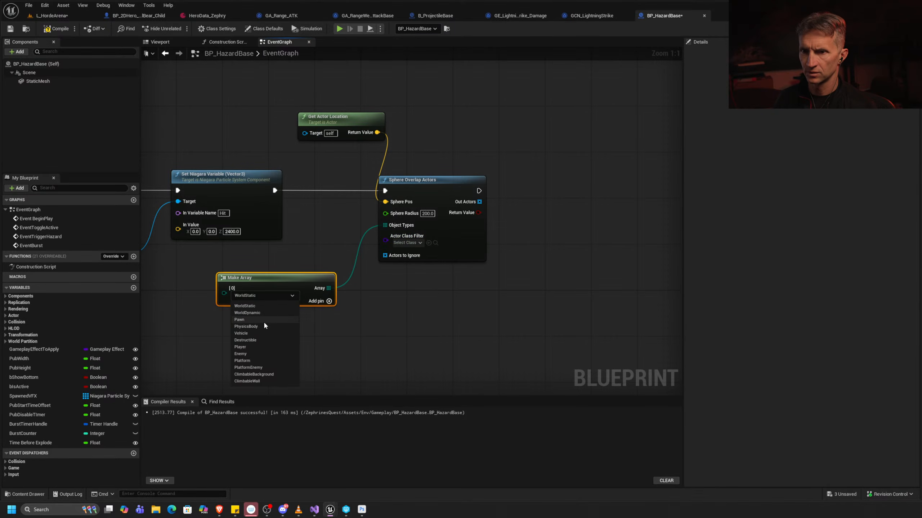
click(242, 347)
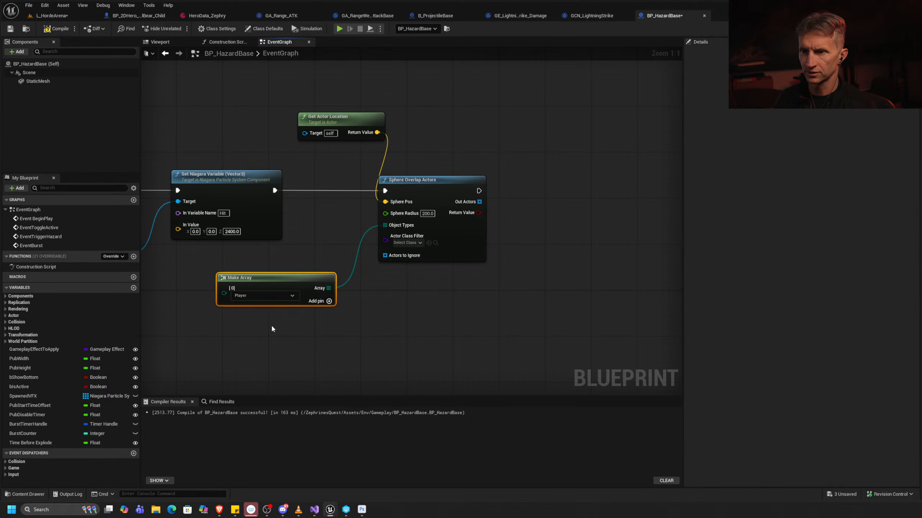
drag(297, 282, 308, 276)
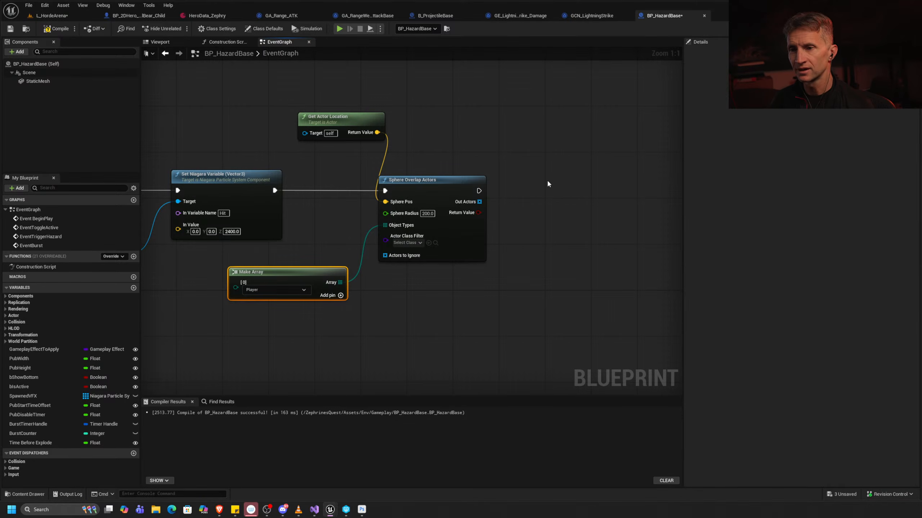
drag(325, 275, 308, 270)
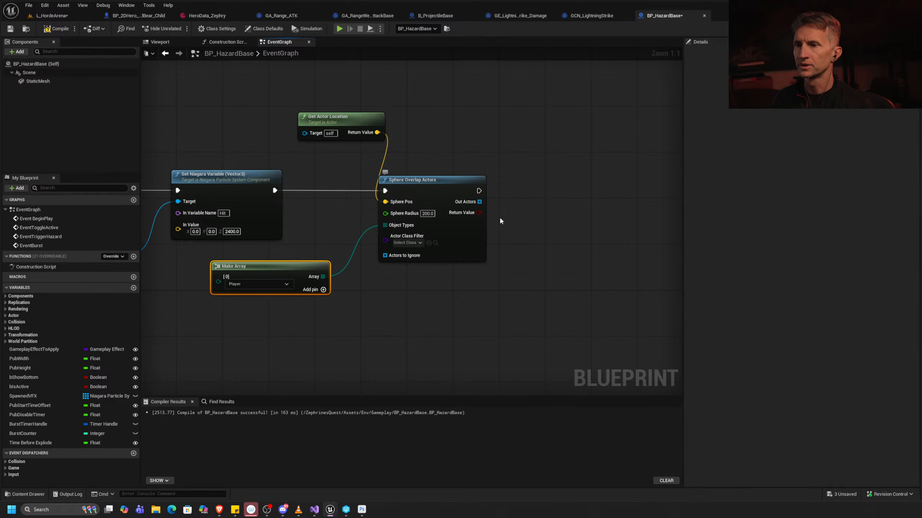
Add a For Each Loop over the Out Actors array, executed after Sphere Overlap Actors.
right_drag(520, 224, 406, 264)
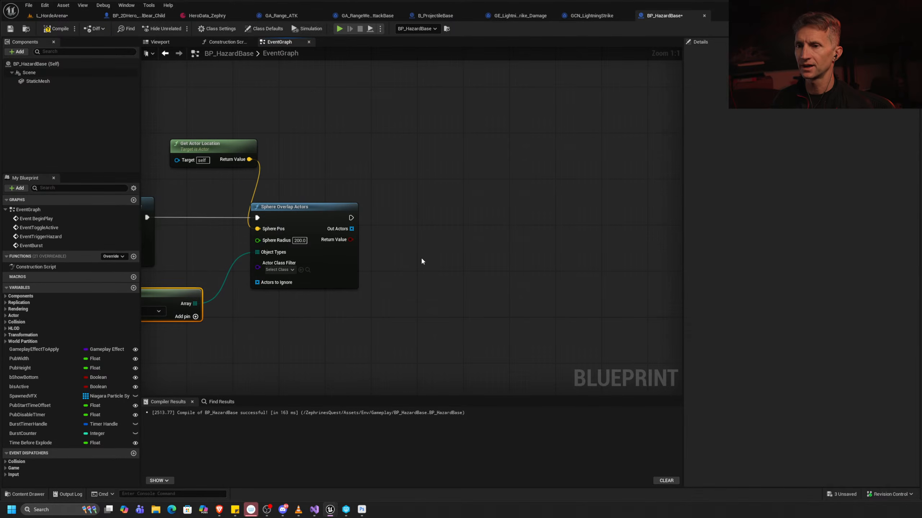
drag(351, 229, 403, 208)
text(foreac)
click(460, 295)
right_drag(447, 219, 370, 237)
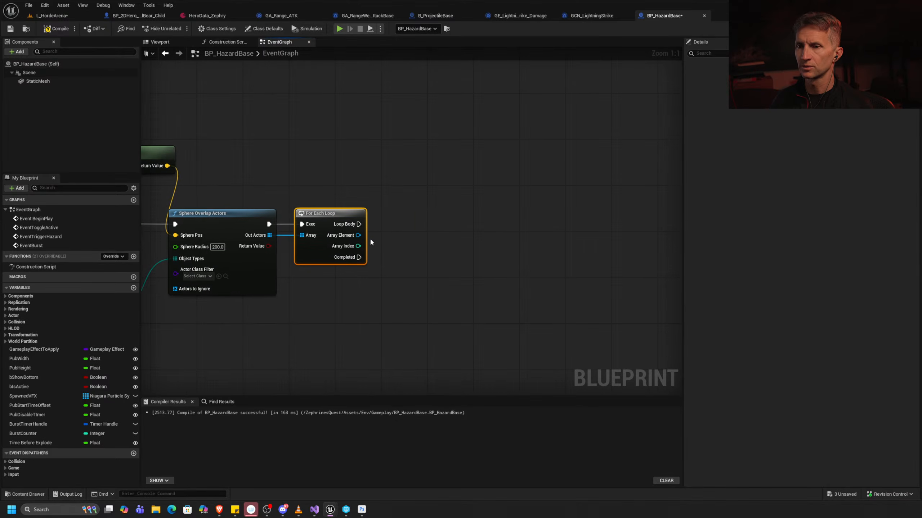
Add a Setup GE node run from Loop Body, with Array Element connected to its Hit Actor input.
drag(358, 235, 401, 231)
text(setupge)
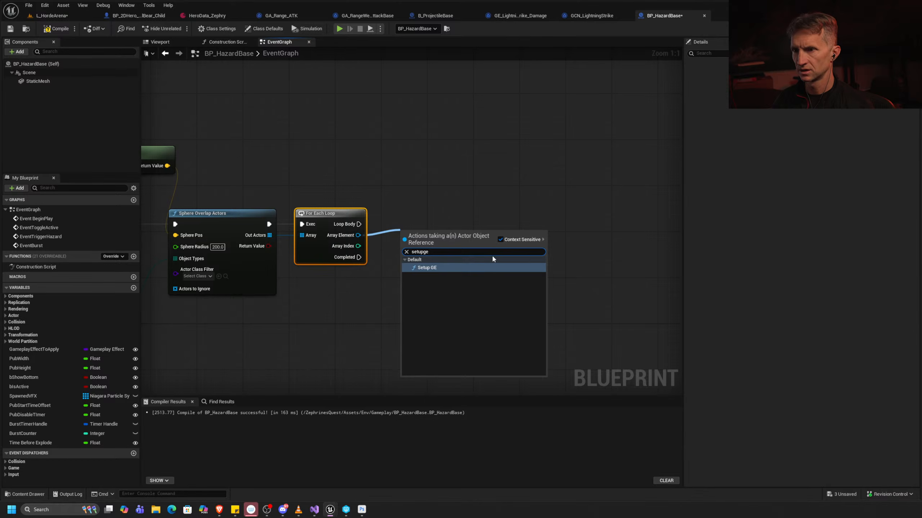
key(Return)
drag(437, 233, 465, 221)
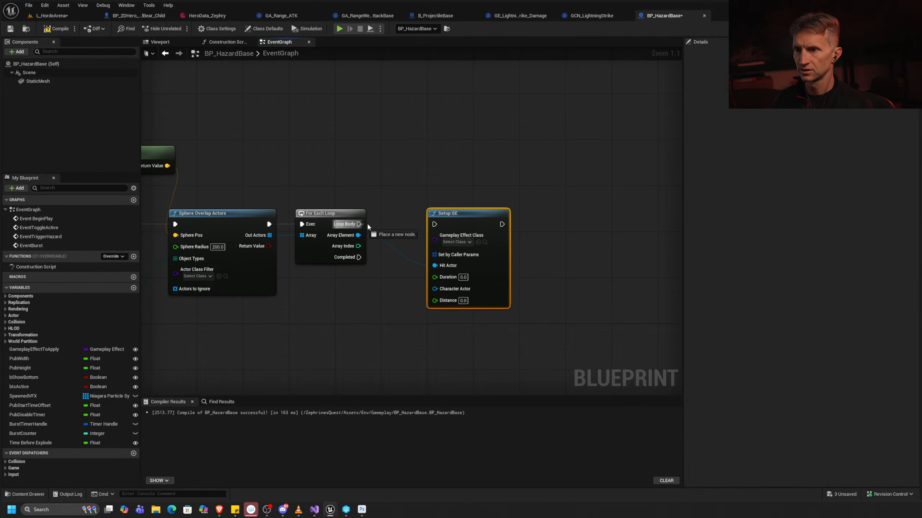
drag(368, 227, 434, 223)
click(505, 189)
right_drag(506, 190, 545, 190)
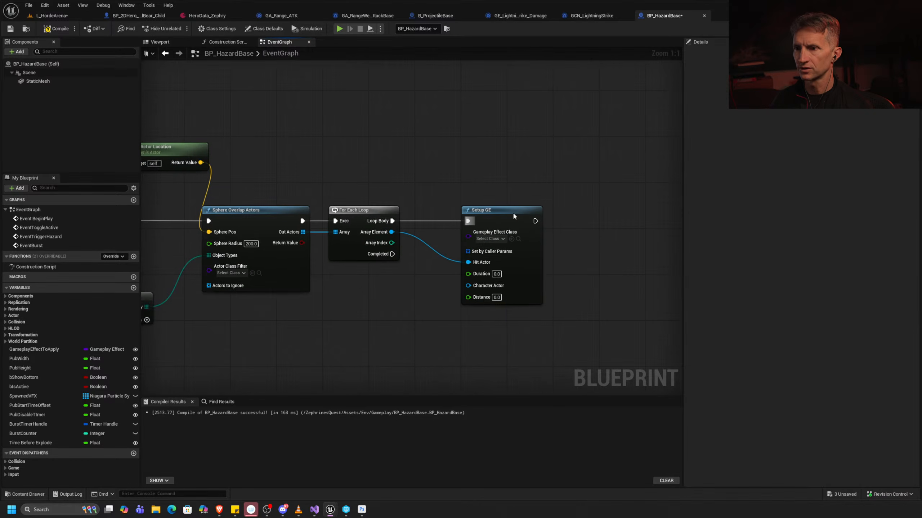
drag(513, 216, 542, 215)
Open the SetupGE function in BPFL_Ability and review its chain through to ApplyGameplayEffectSpecToSelf.
double_click(532, 211)
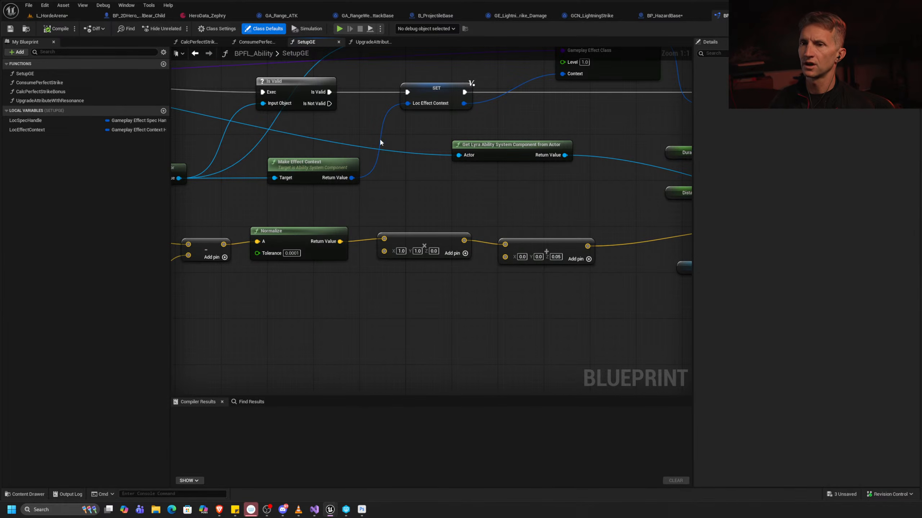
scroll(379, 142, down, 5)
scroll(510, 158, up, 5)
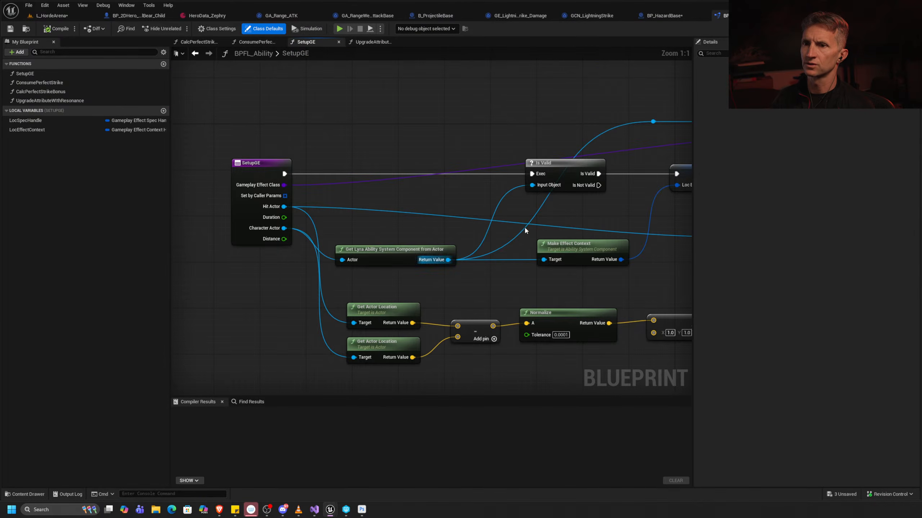
right_drag(455, 188, 317, 200)
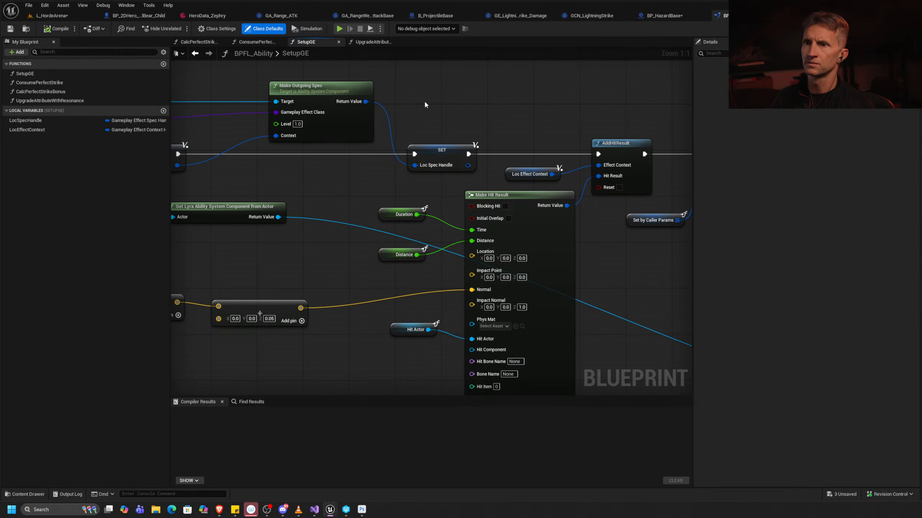
right_drag(467, 197, 454, 178)
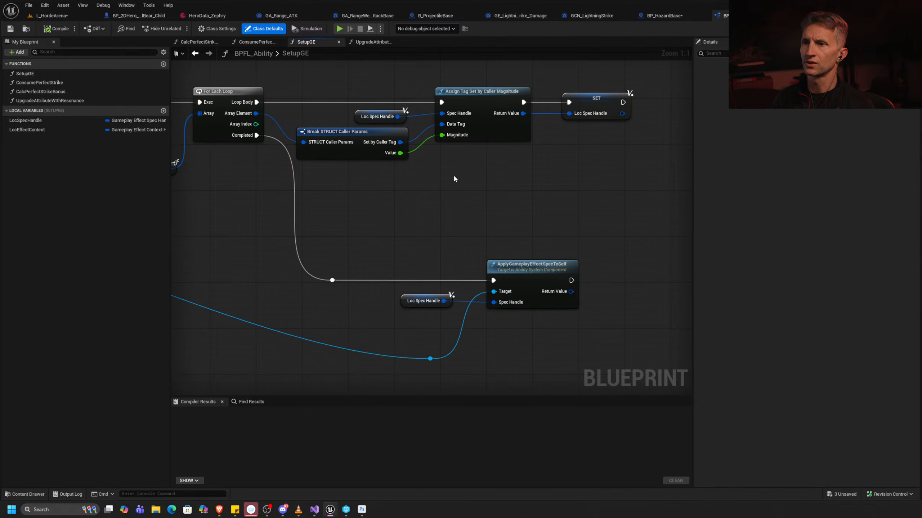
right_drag(532, 178, 504, 138)
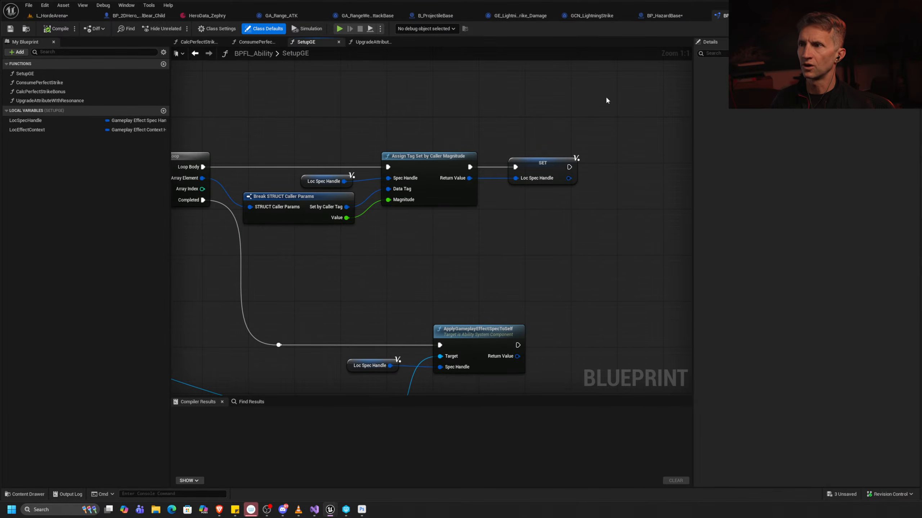
Move the Gameplay Effect to Apply node in BP_HazardBase along the chain to below the For Each Loop, near Setup GE.
click(664, 15)
right_drag(448, 258, 329, 286)
drag(322, 277, 301, 333)
right_drag(381, 338, 238, 312)
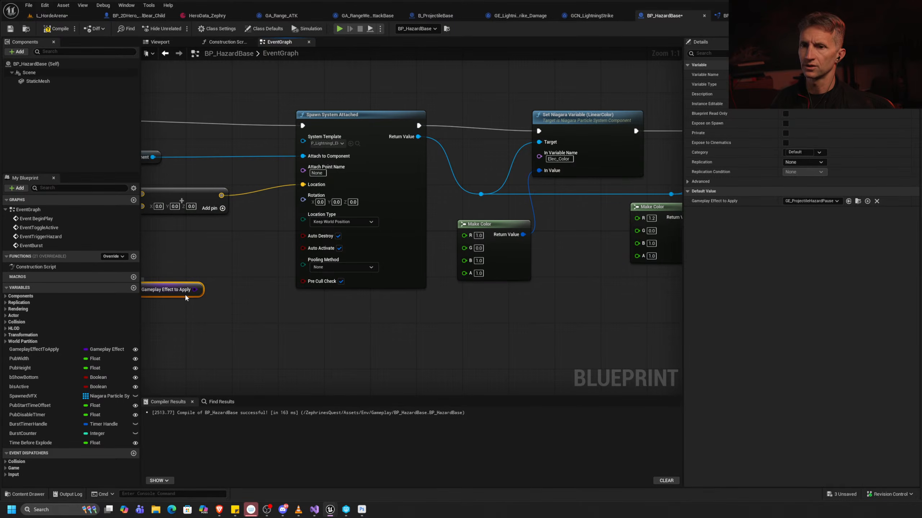
drag(184, 294, 629, 295)
right_drag(629, 294, 302, 322)
drag(218, 320, 598, 286)
right_drag(579, 257, 283, 274)
drag(343, 301, 651, 291)
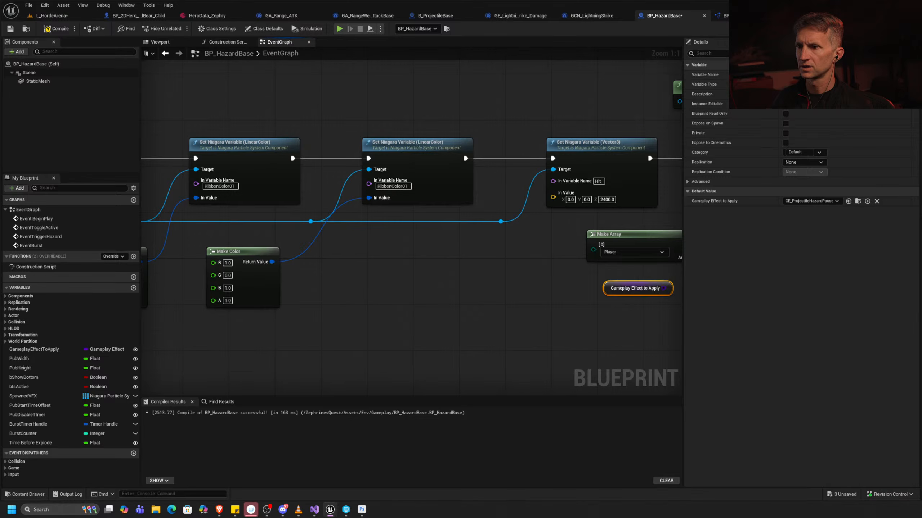
right_drag(646, 290, 319, 311)
drag(275, 317, 570, 288)
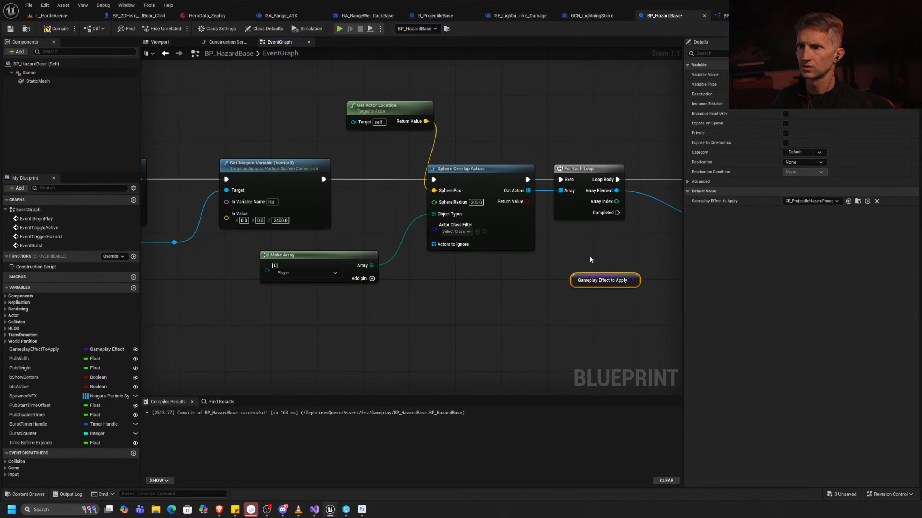
right_drag(634, 272, 336, 244)
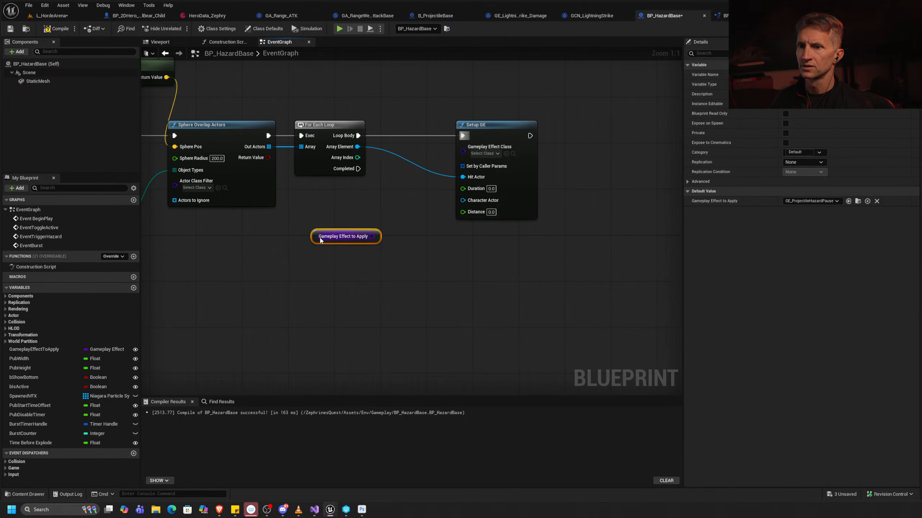
drag(320, 240, 298, 229)
right_drag(431, 204, 460, 213)
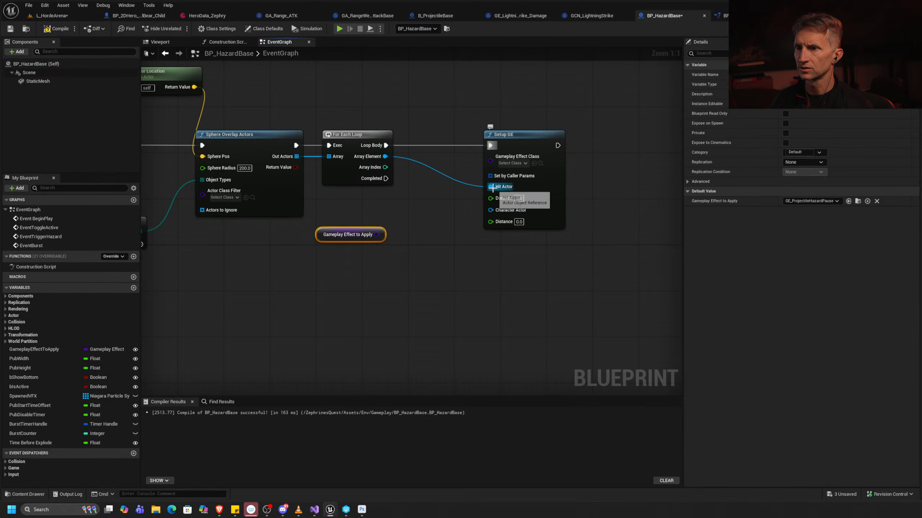
Feed Set by Caller Params on Setup GE from an empty Make Array node.
drag(490, 176, 369, 273)
text(mak)
click(472, 299)
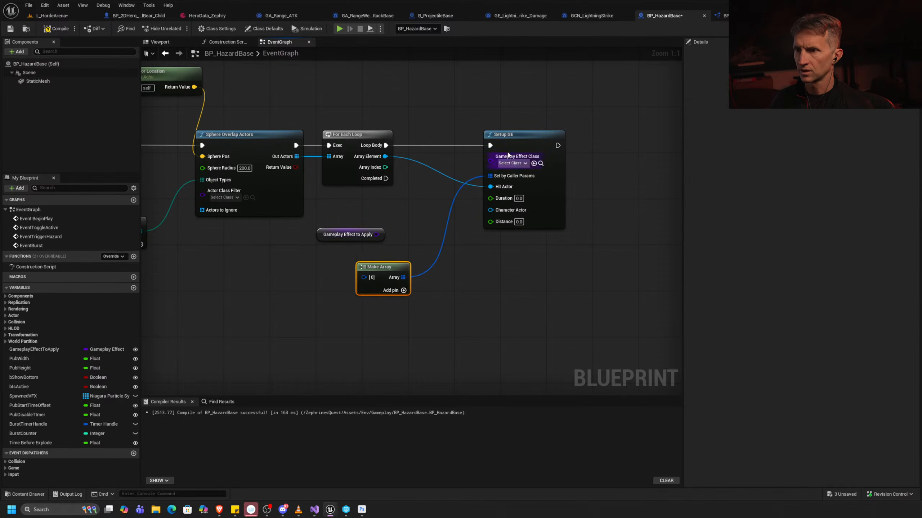
Find references to Setup GE by name and examine how GCNA_Stasis_AOE's event graph builds its Set by Caller Params.
right_click(511, 138)
mouse_move(541, 212)
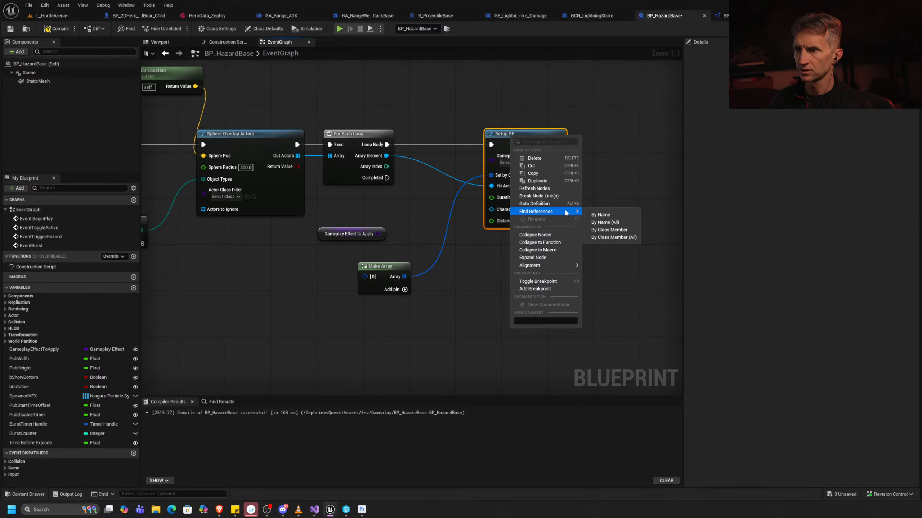
click(599, 212)
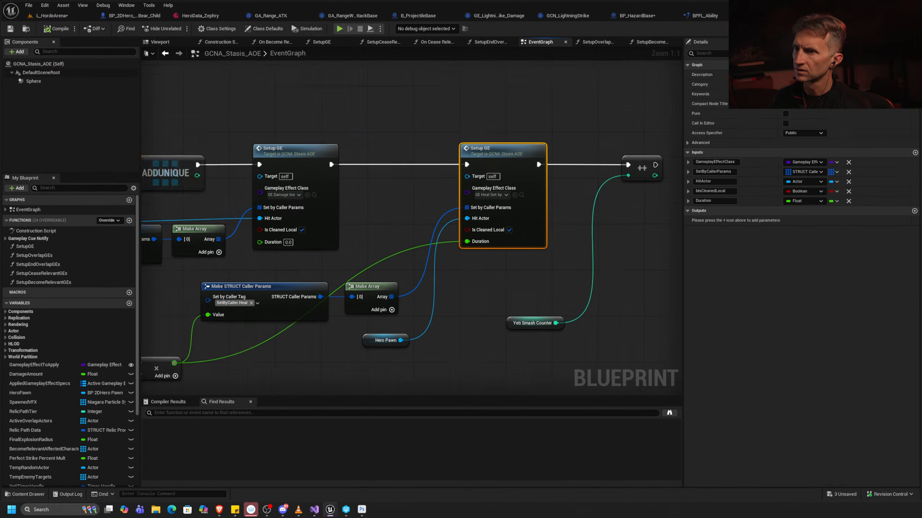
right_drag(395, 300, 392, 278)
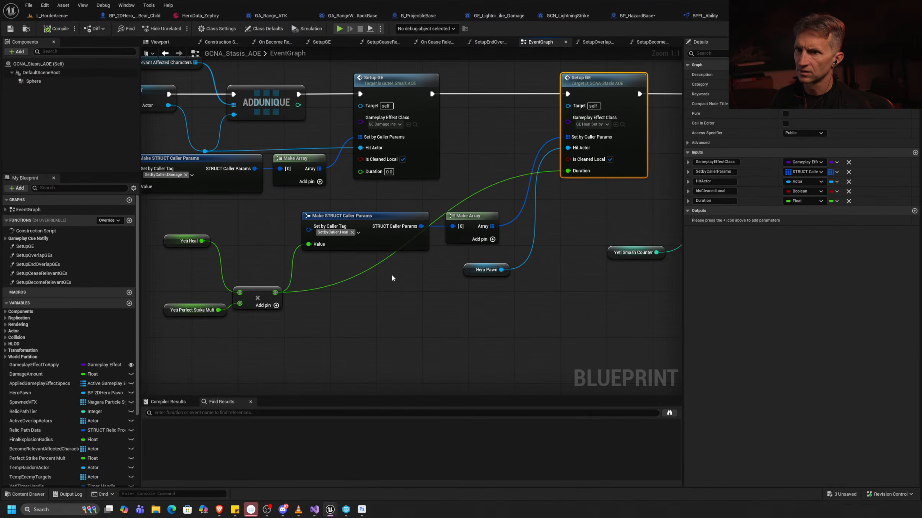
right_drag(266, 253, 454, 256)
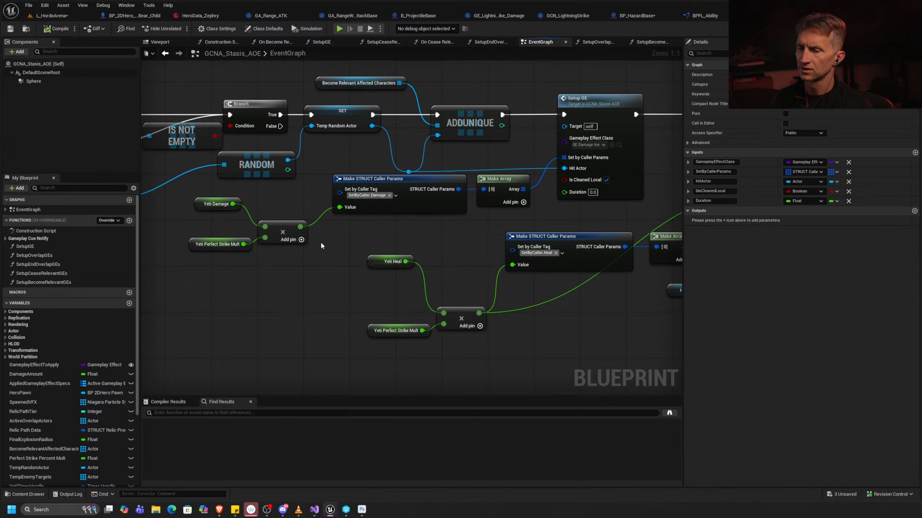
Copy the SetByCaller.Damage struct and its Make Array into BP_HazardBase, connect them to Set by Caller Params, and delete the empty Make Array.
click(435, 210)
shift+click(506, 179)
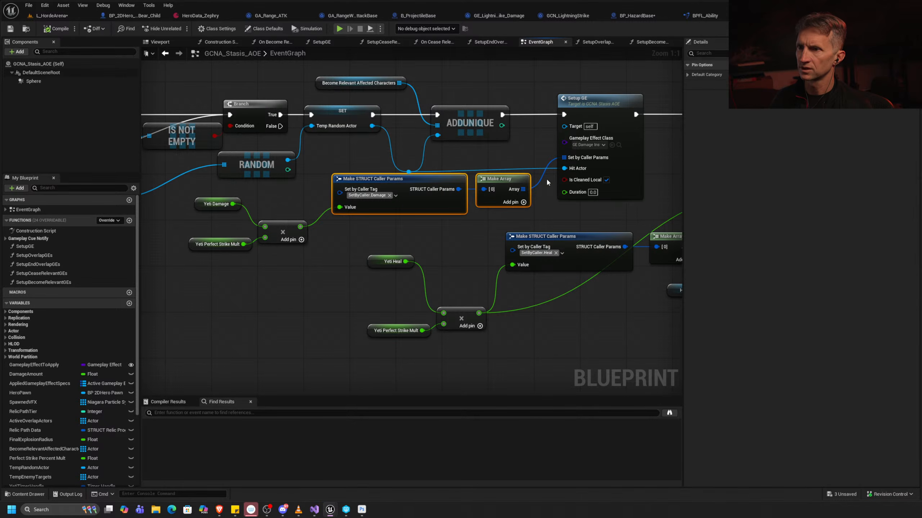
key(ctrl+Tab)
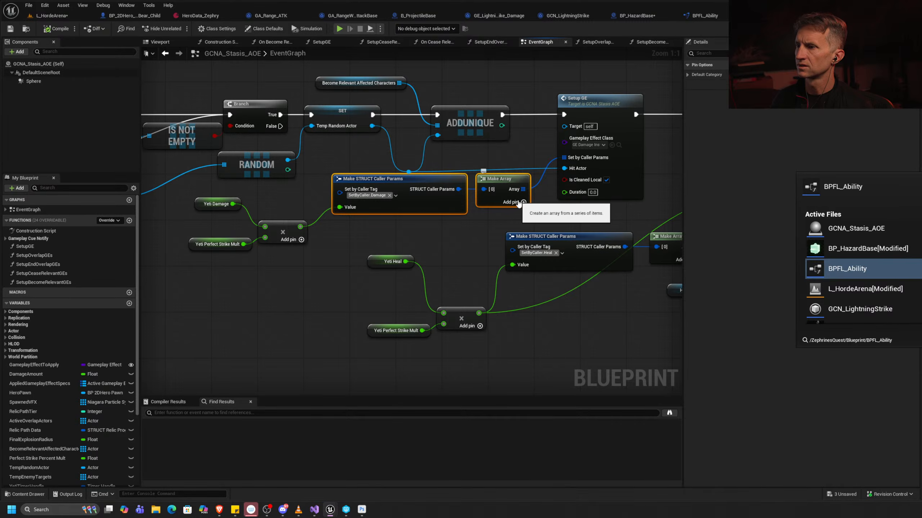
key(ctrl+shift+Tab)
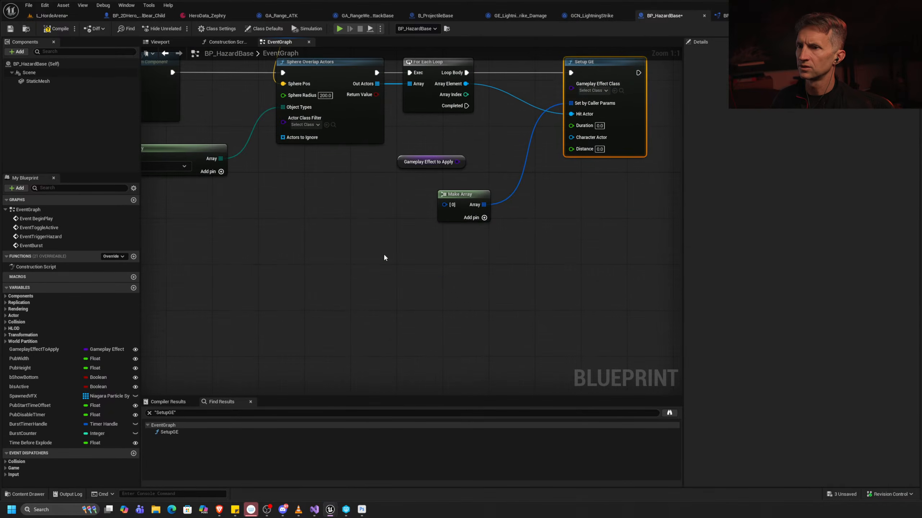
key(ctrl+v)
drag(507, 257, 570, 103)
click(462, 194)
key(Delete)
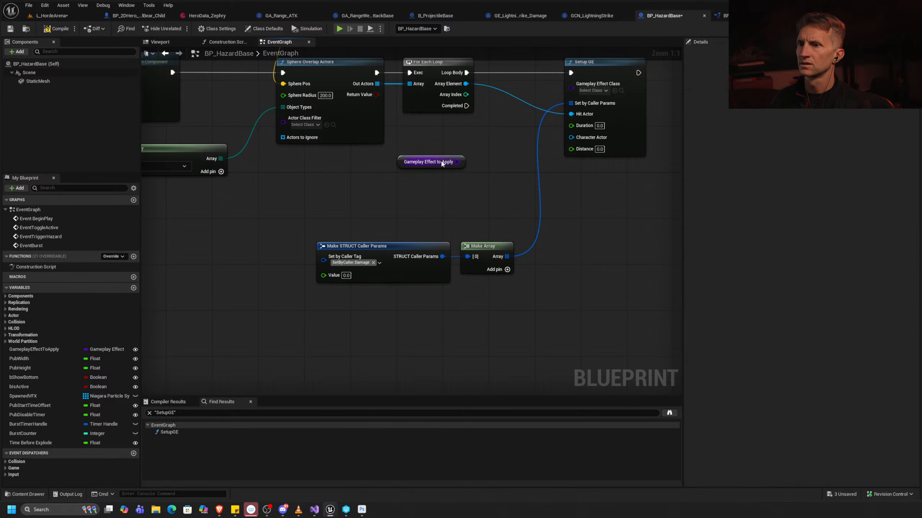
Delete the Gameplay Effect to Apply node and move the Make STRUCT Caller Params and Make Array nodes up closer to the loop.
click(428, 161)
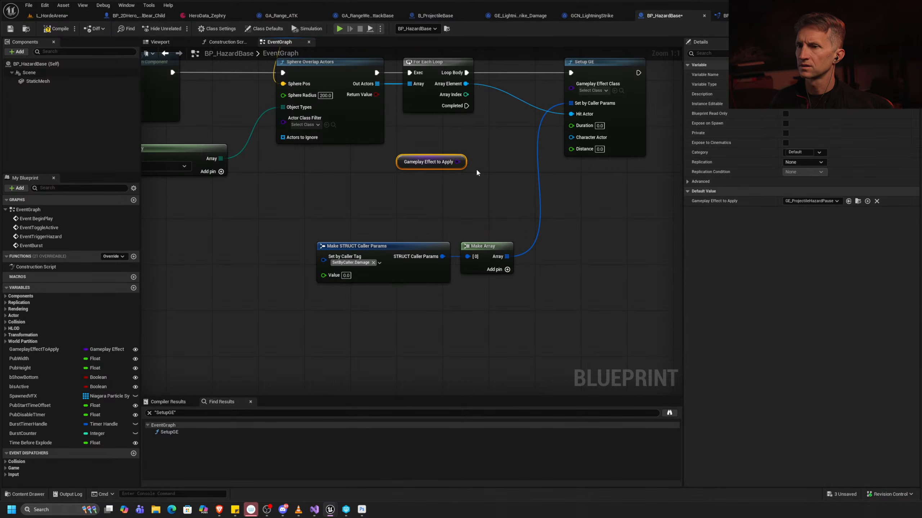
click(835, 201)
click(594, 247)
click(428, 162)
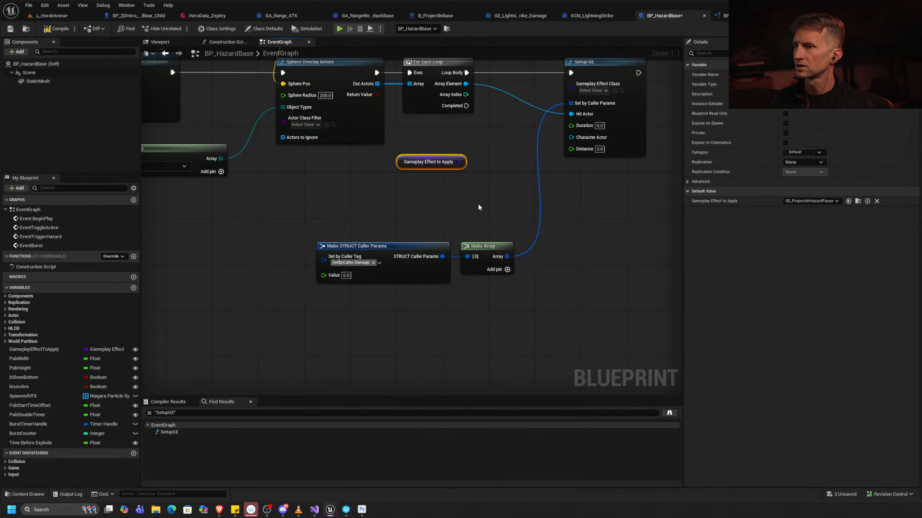
key(Delete)
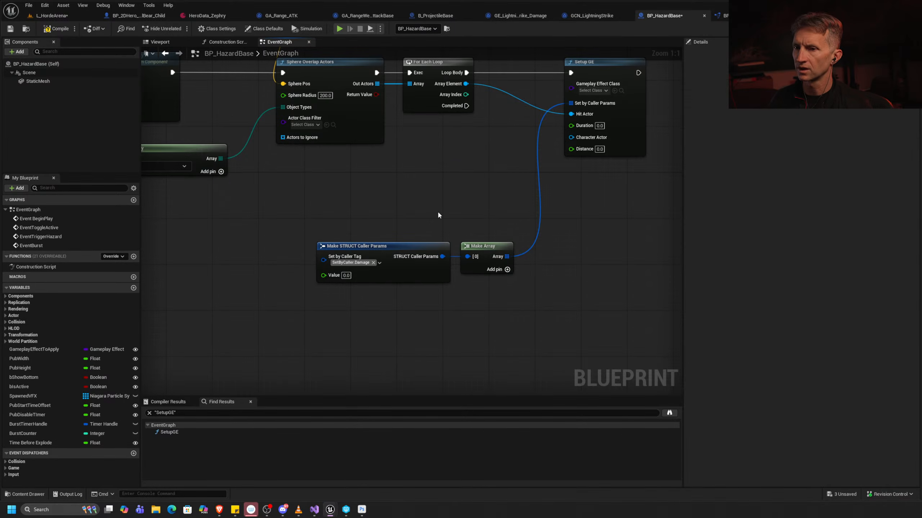
drag(438, 210, 479, 254)
drag(421, 270, 421, 225)
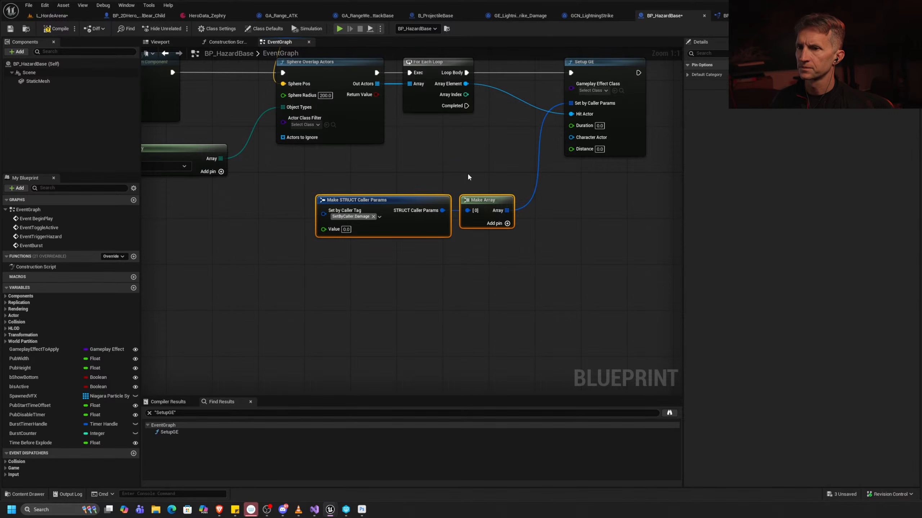
Set the Gameplay Effect Class on Setup GE to GE_Damage_Basic_Instant.
click(593, 90)
text(dama)
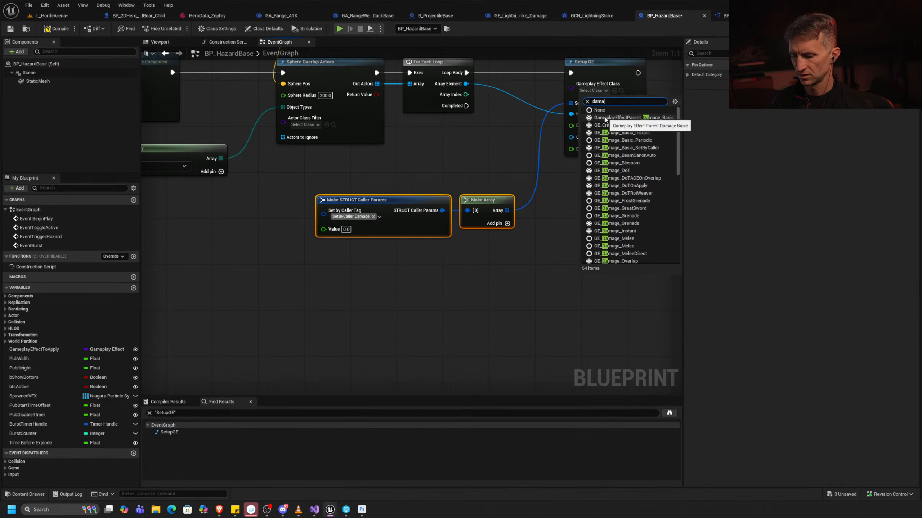
text(ge instan)
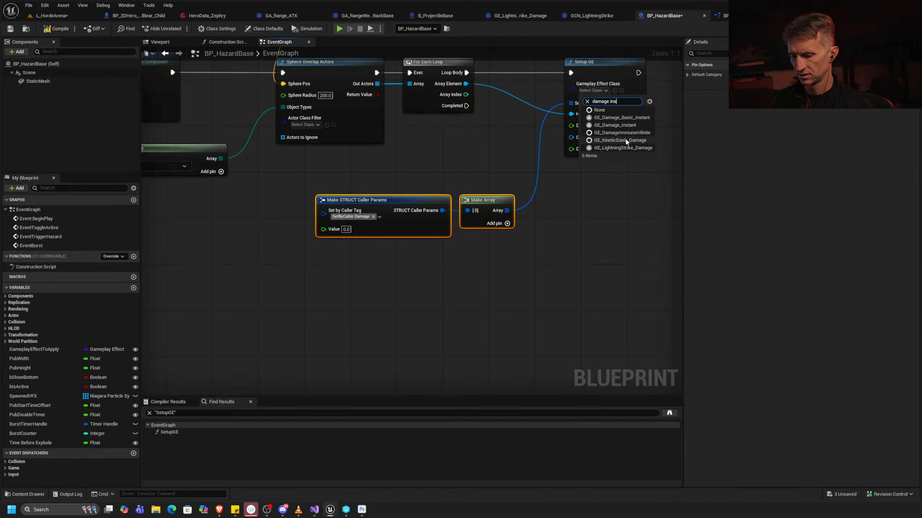
click(637, 119)
Check the effect class used in GCNA_Stasis_AOE and set Setup GE's Gameplay Effect Class in BP_HazardBase to GE_Damage_Instant.
key(ctrl+Tab)
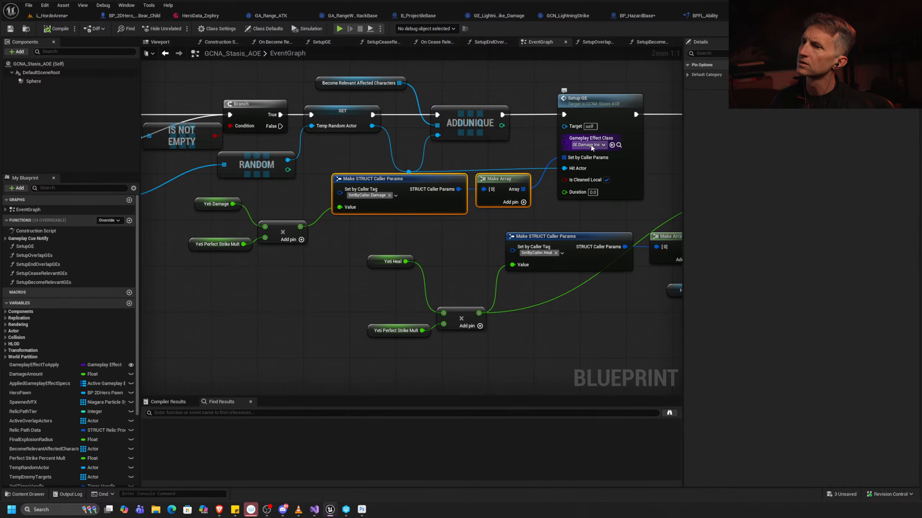
key(ctrl+Tab)
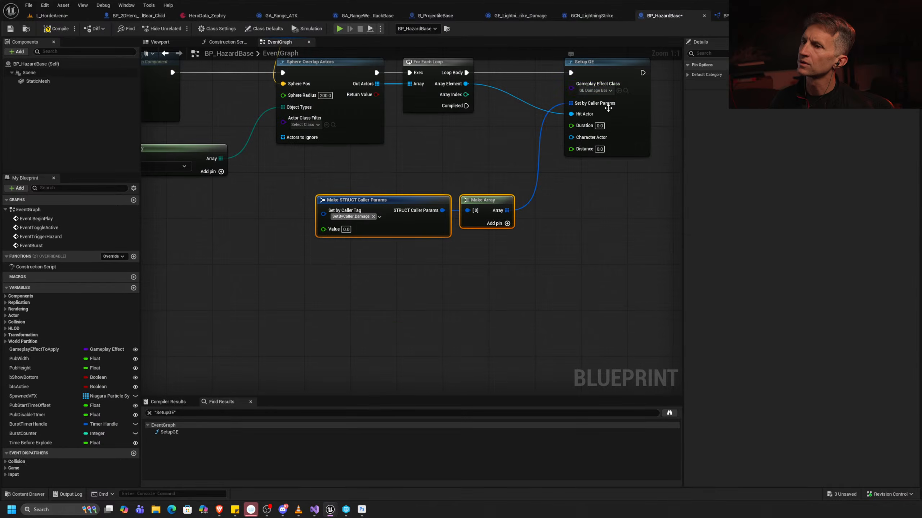
click(611, 91)
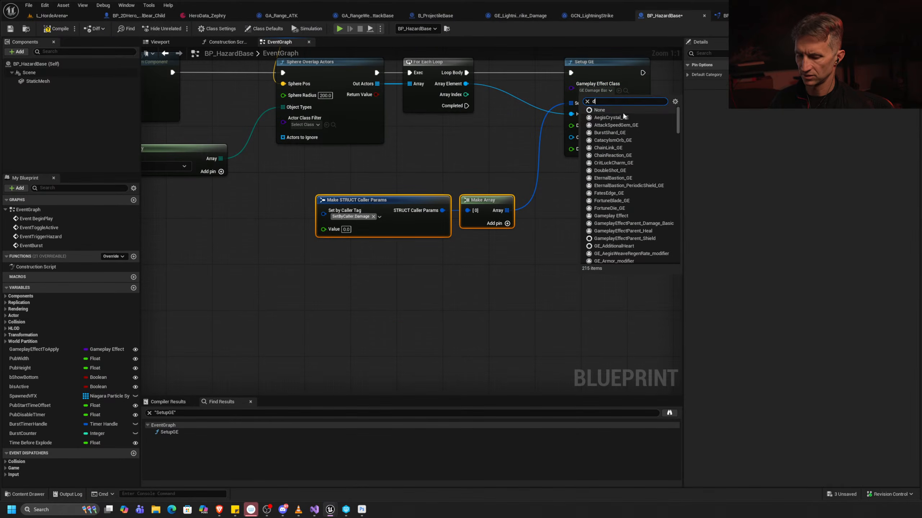
text(damage)
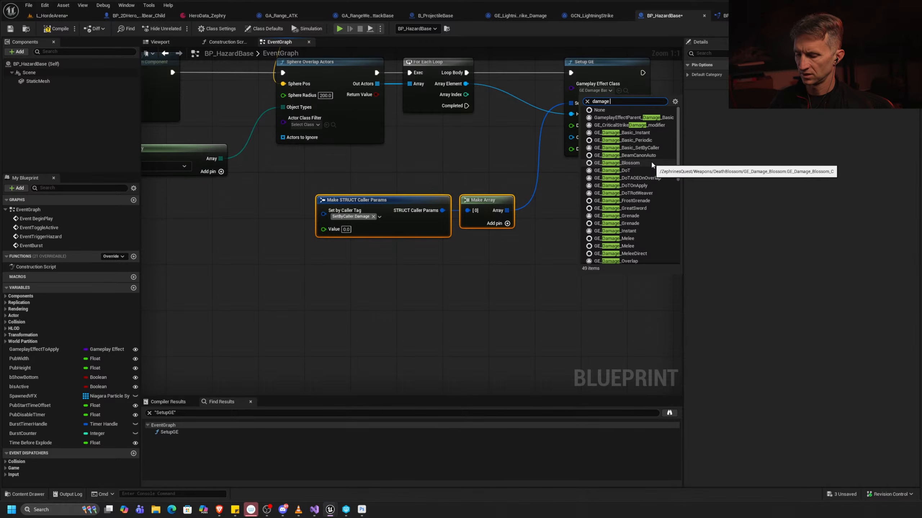
text( insta)
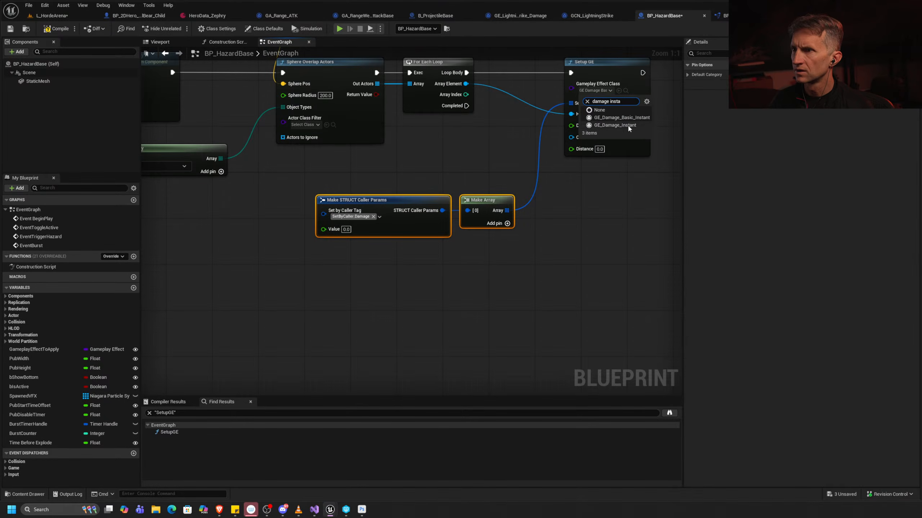
click(630, 126)
Set the Value on Make STRUCT Caller Params to 100.
right_drag(353, 212, 389, 209)
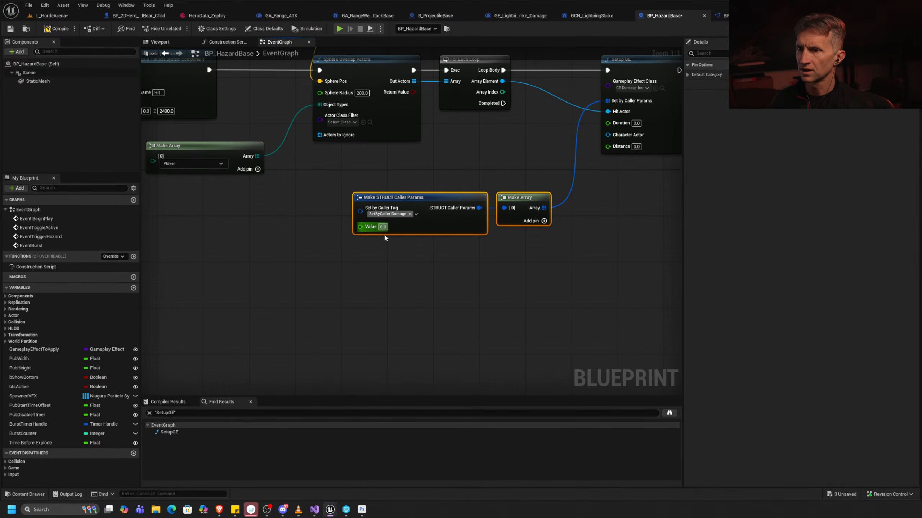
click(383, 227)
text(100)
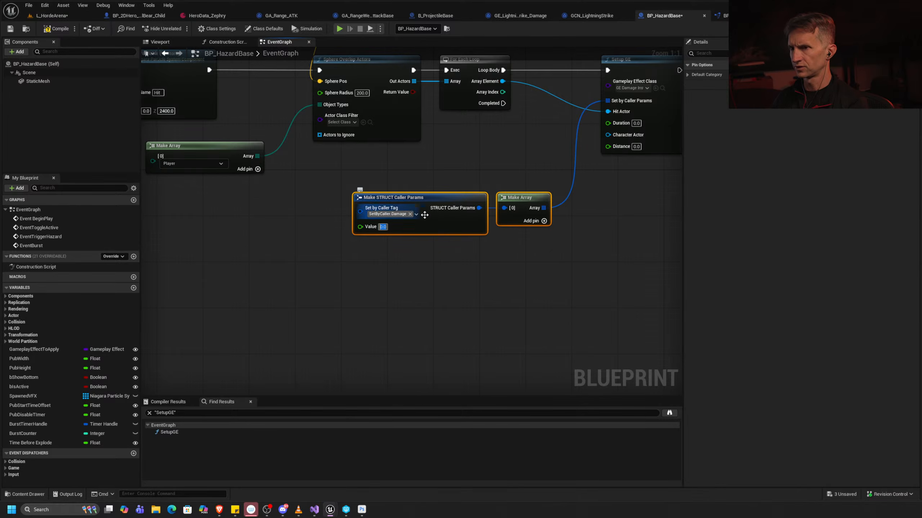
key(Return)
right_drag(504, 187, 351, 221)
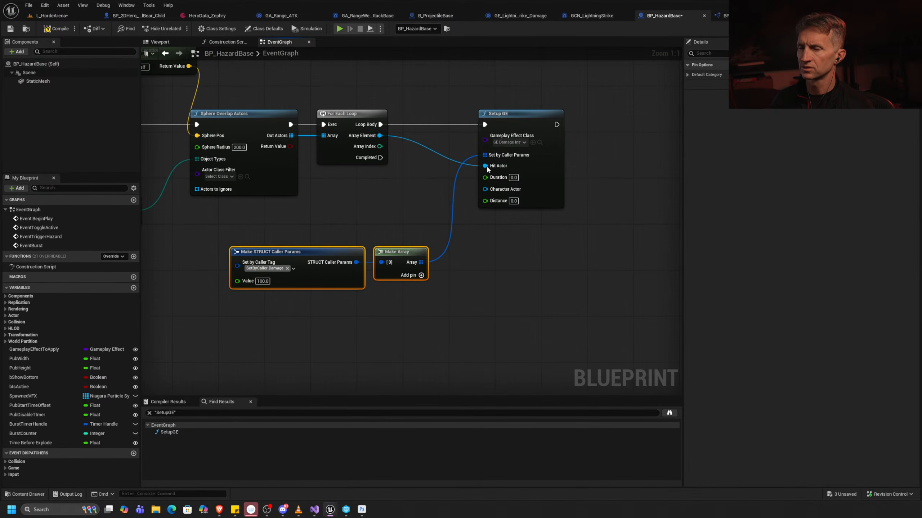
Play-test L_HordeArena and recheck the Sphere Overlap Actors and Setup GE chain in BP_HazardBase.
click(53, 16)
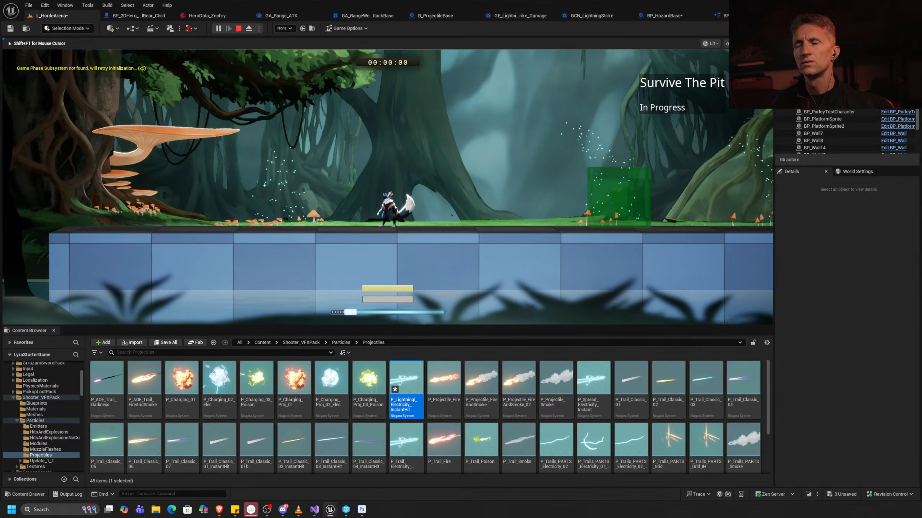
key(ctrl+Tab)
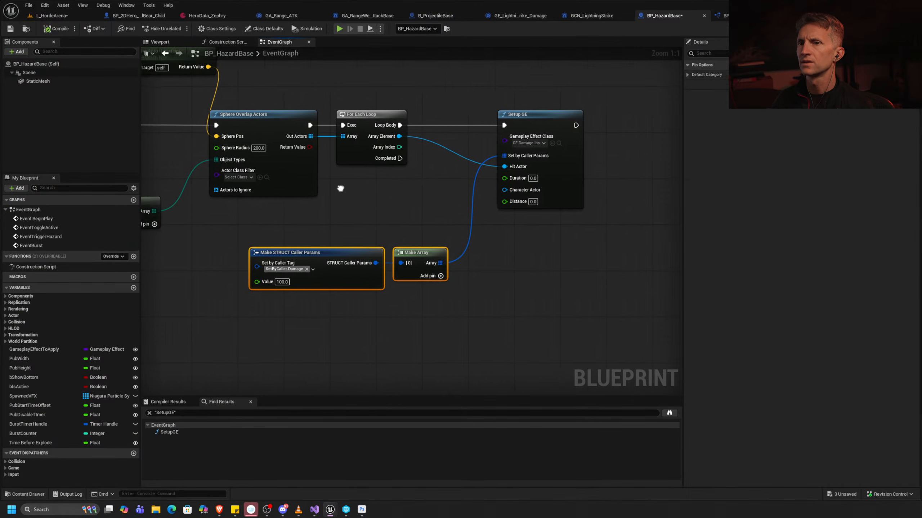
right_drag(461, 199, 395, 213)
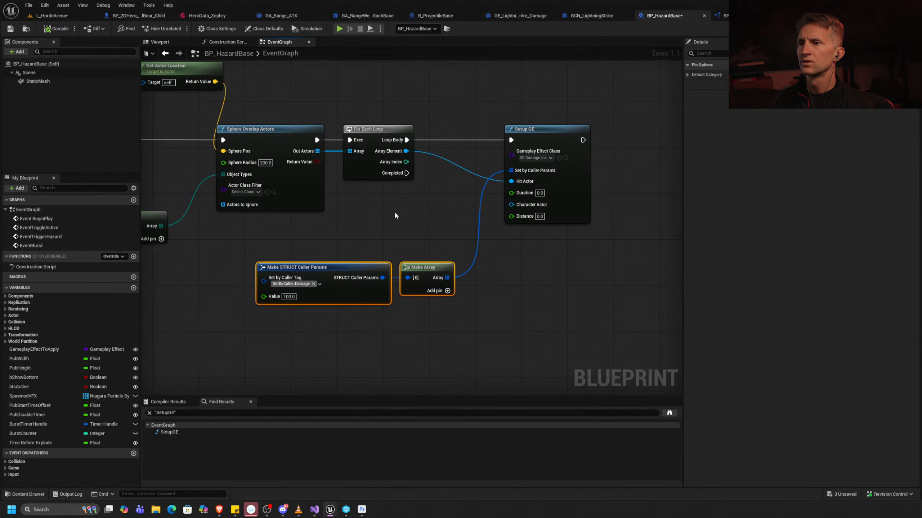
key(ctrl+Tab)
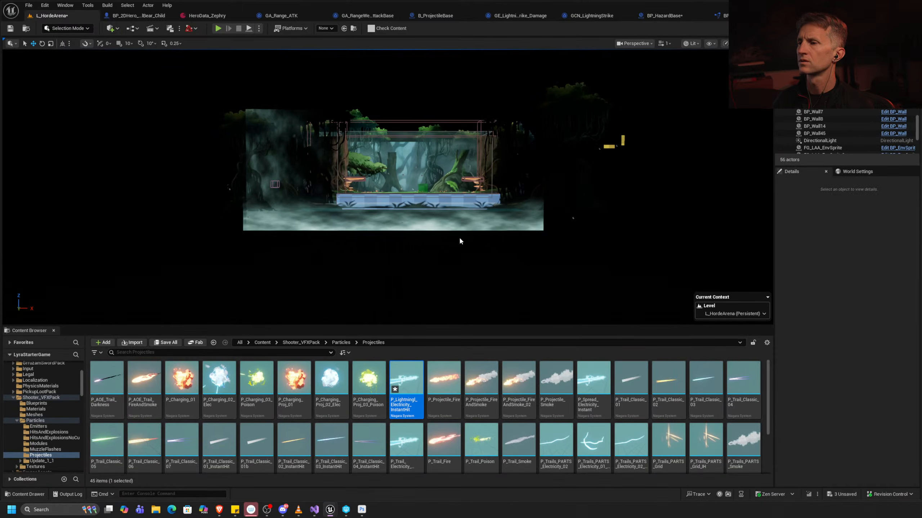
Compare the Setup GE call in GCNA_Stasis_AOE with the inputs of the SetupGE function in BPFL_Ability.
key(ctrl+Tab)
key(ctrl+Tab)
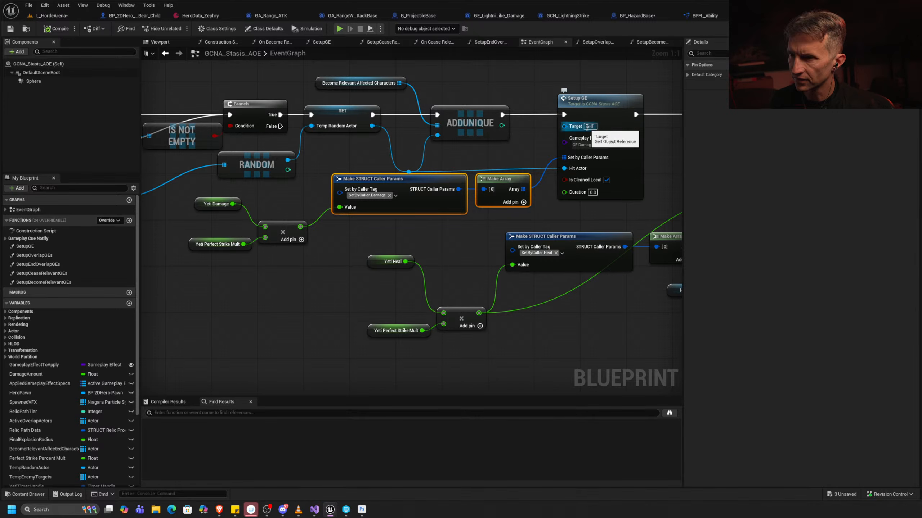
click(704, 15)
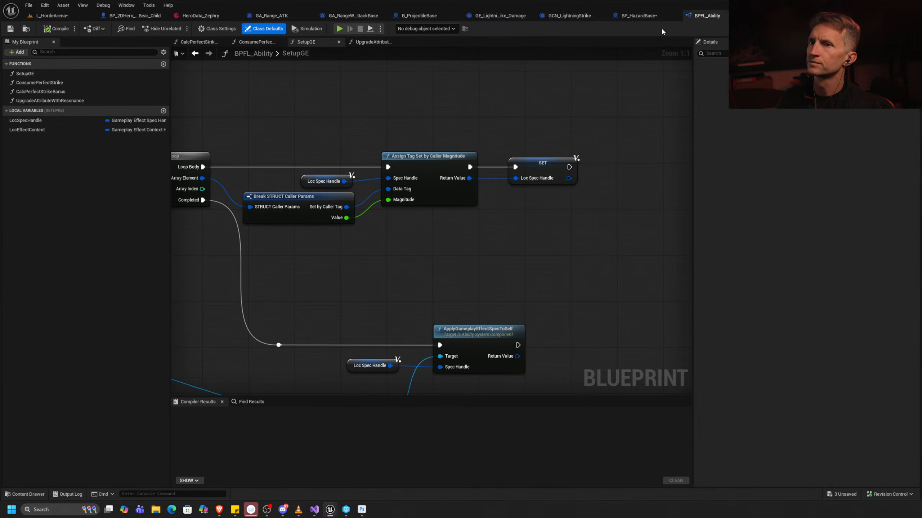
right_drag(509, 118, 689, 106)
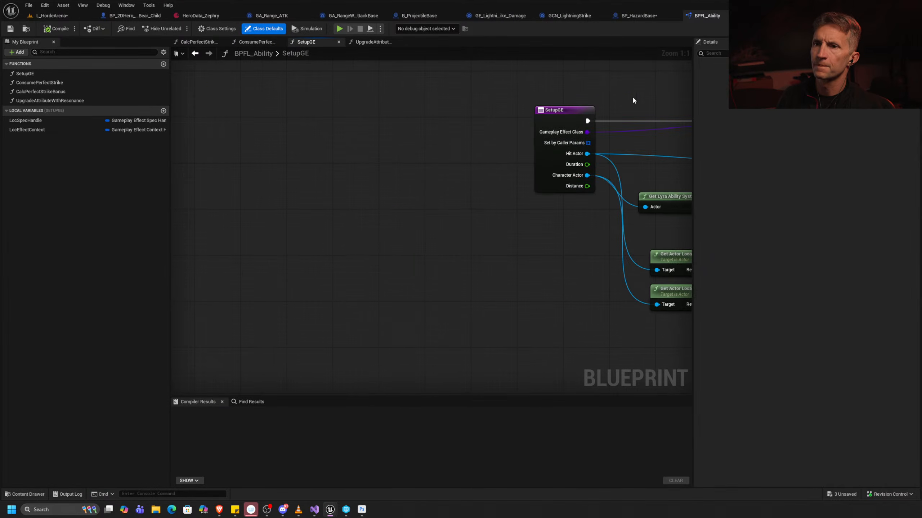
Search all blueprints for references to the SetupGE function from its entry node in BPFL_Ability.
right_drag(582, 83, 380, 122)
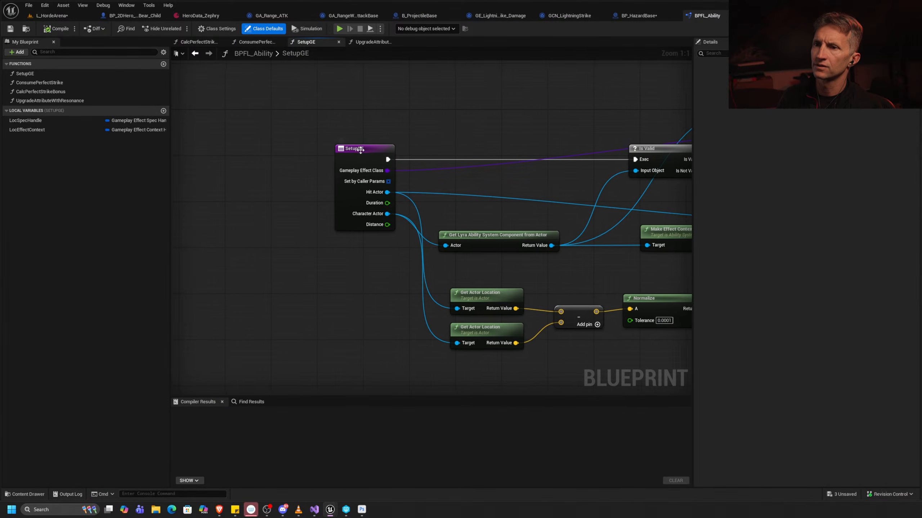
right_click(363, 152)
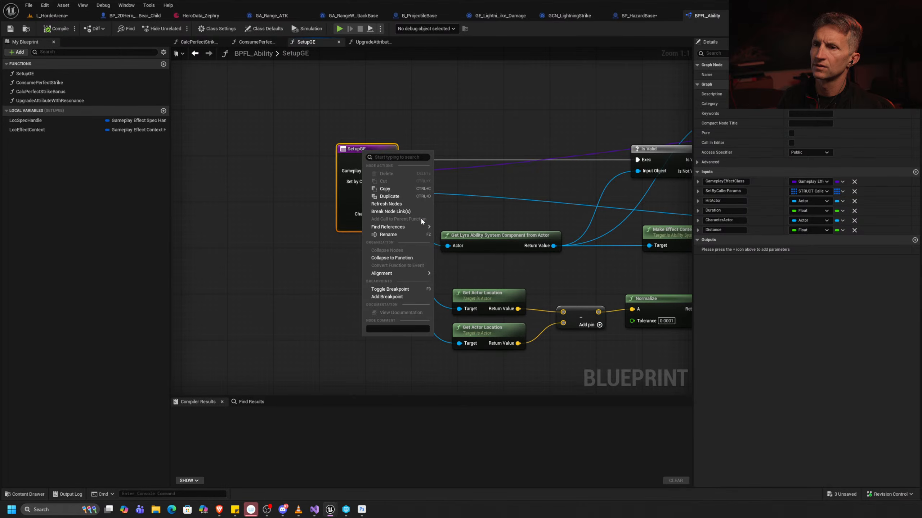
click(447, 231)
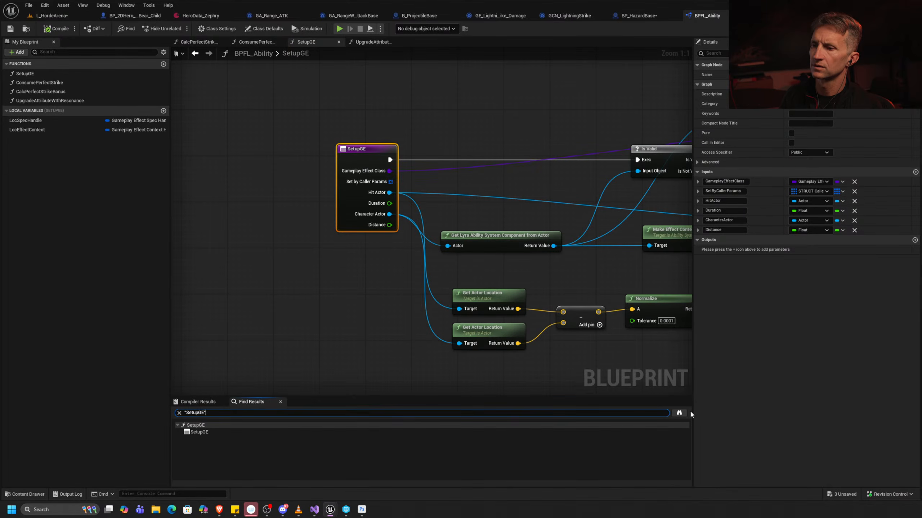
click(679, 414)
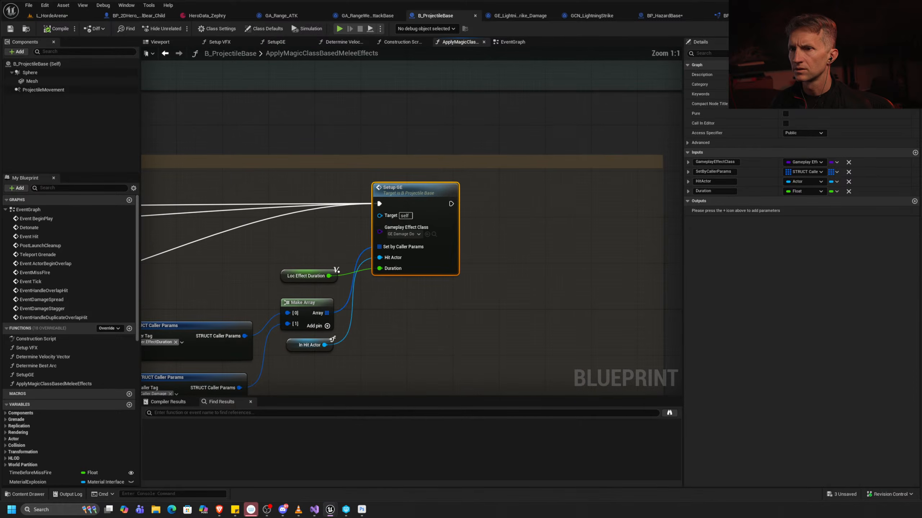
Examine the Setup GE calls and their SetByCaller.EffectDuration and SetByCaller.Damage params in B_ProjectileBase's ApplyMagicClassBasedMeleeEffects function.
right_drag(390, 320, 570, 251)
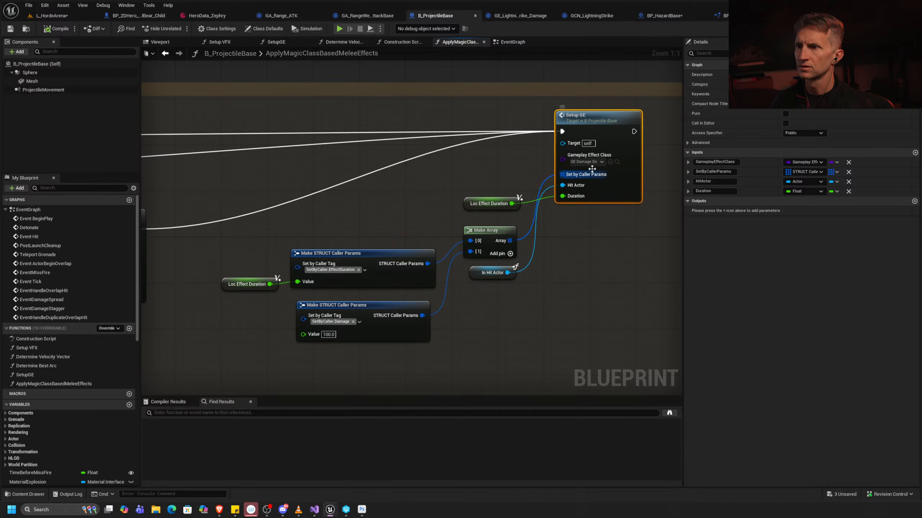
right_drag(327, 218, 583, 171)
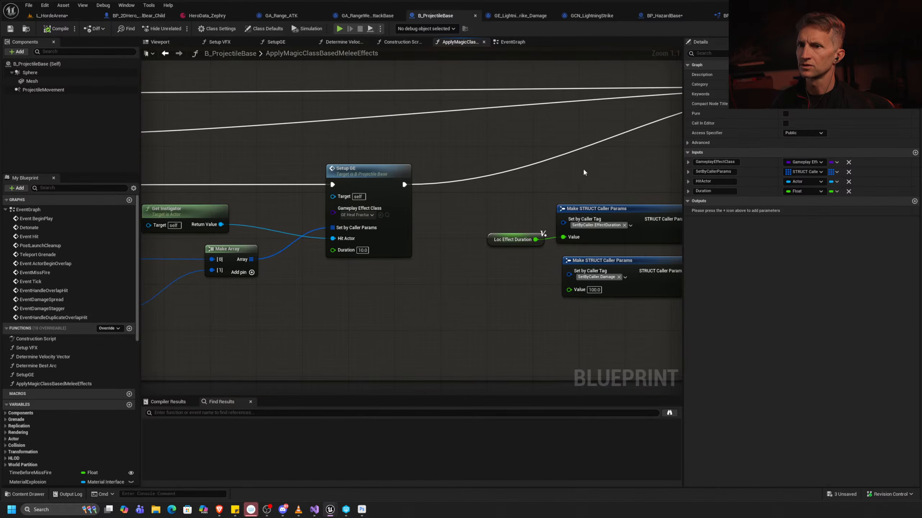
right_drag(311, 285, 355, 273)
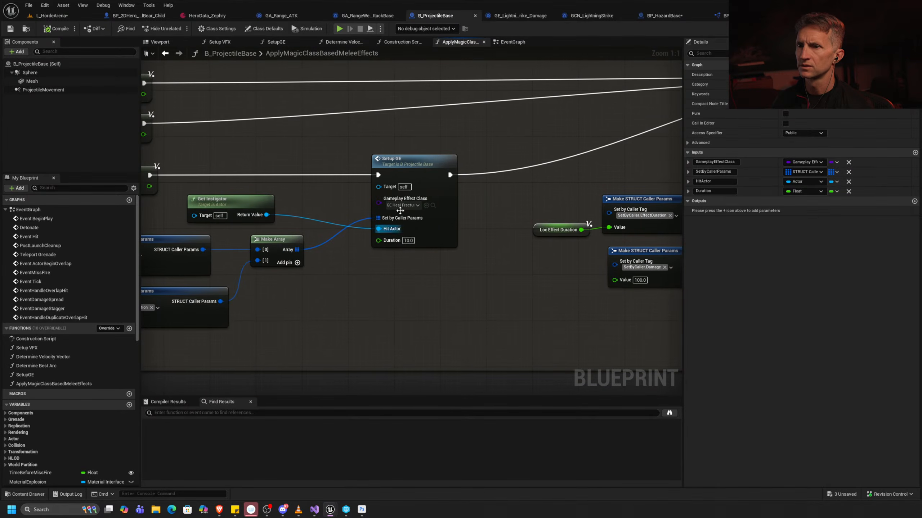
right_drag(308, 206, 694, 218)
right_drag(304, 253, 652, 249)
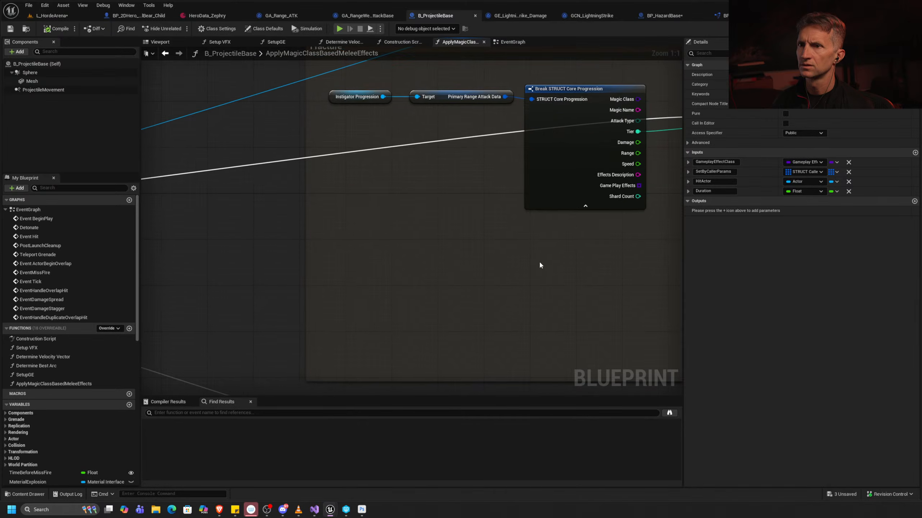
right_drag(463, 259, 739, 221)
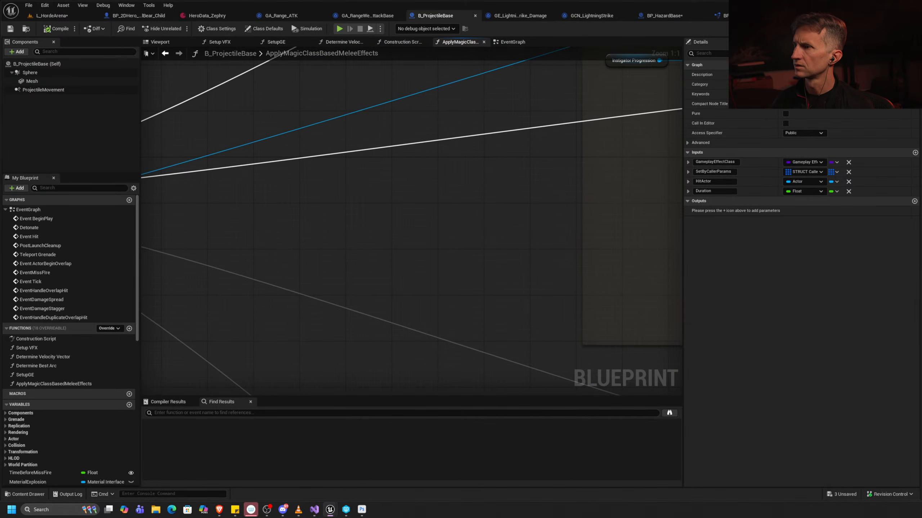
key(Home)
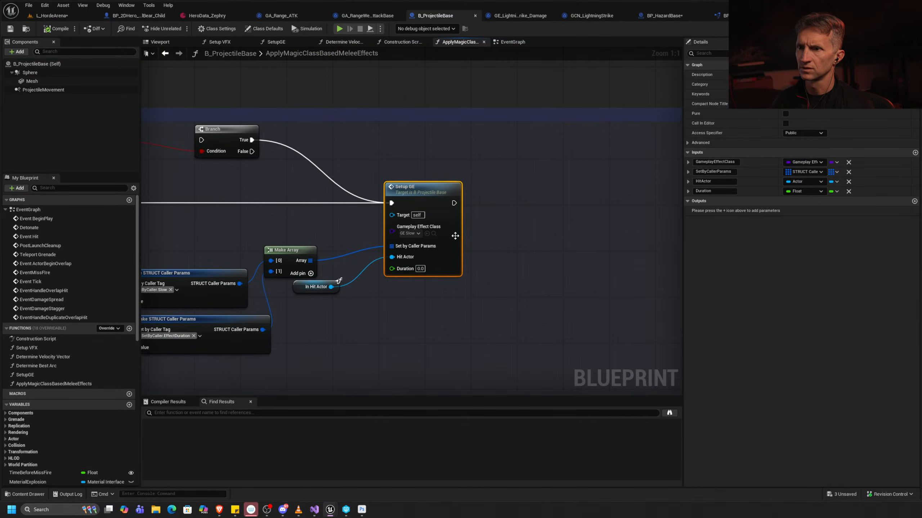
Check the inputs of the GE_Slow Setup GE call and the Setup GE call after the chance Branch.
click(502, 216)
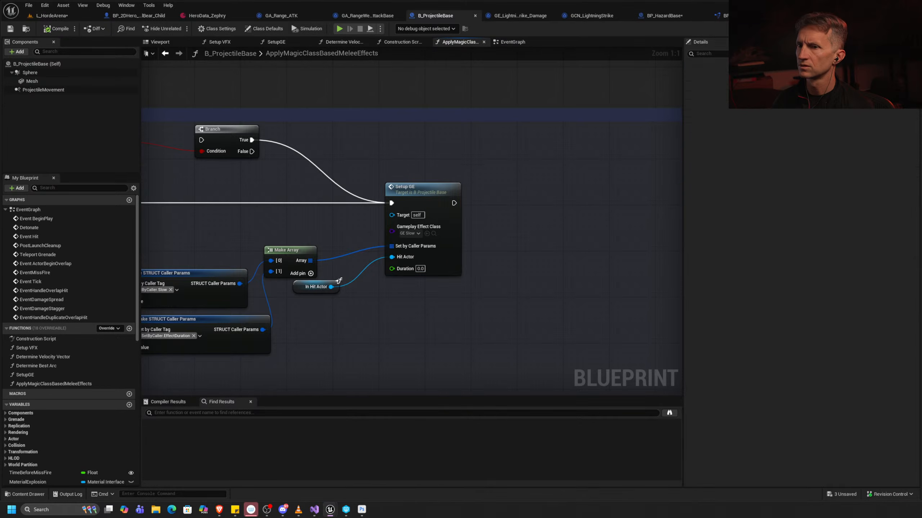
click(327, 203)
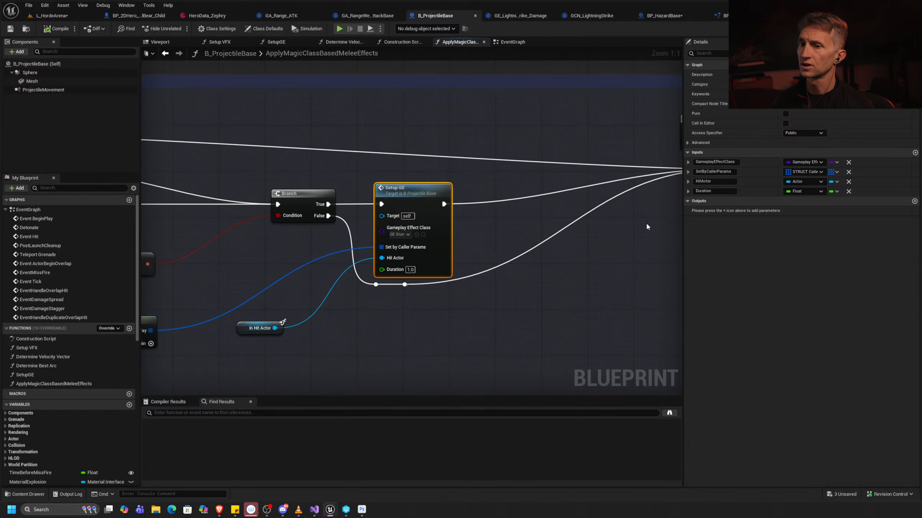
right_drag(415, 336, 530, 286)
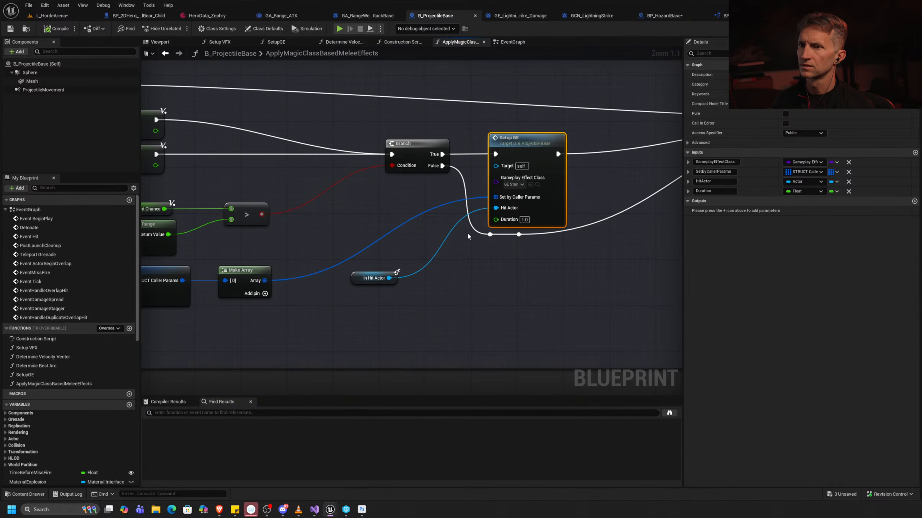
right_drag(383, 279, 461, 272)
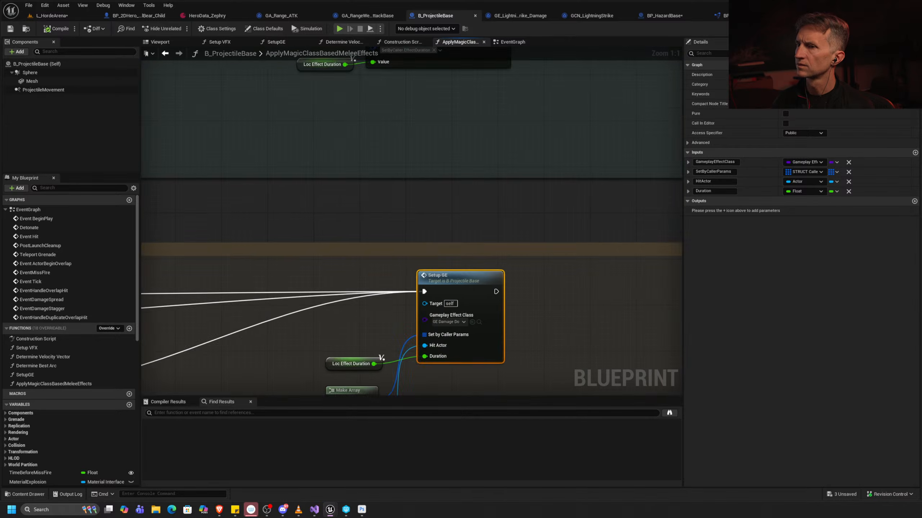
Compare the damage-over-time Setup GE call with the shield Setup GE calls that target the Instigator.
right_drag(501, 309, 451, 214)
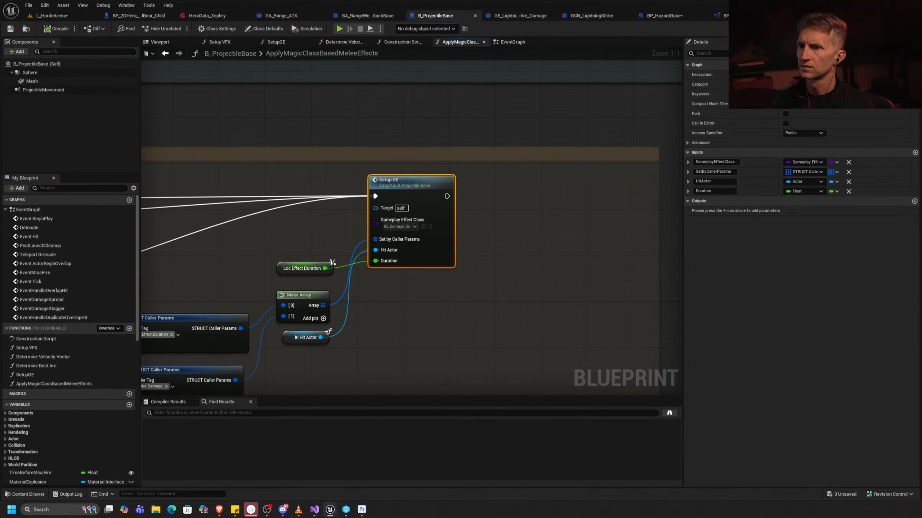
right_drag(300, 291, 596, 189)
right_drag(372, 208, 653, 202)
right_drag(214, 181, 546, 198)
scroll(422, 226, down, 6)
scroll(495, 310, up, 7)
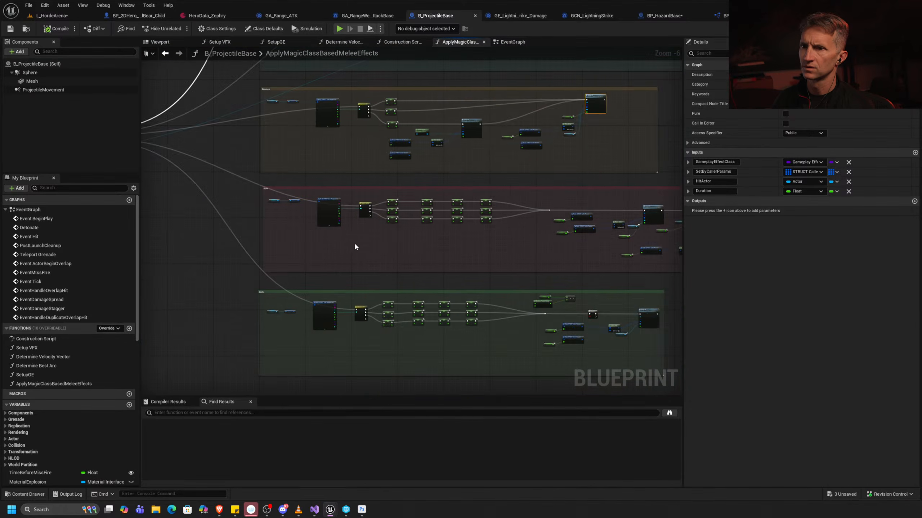
right_drag(583, 291, 512, 269)
right_drag(618, 284, 542, 259)
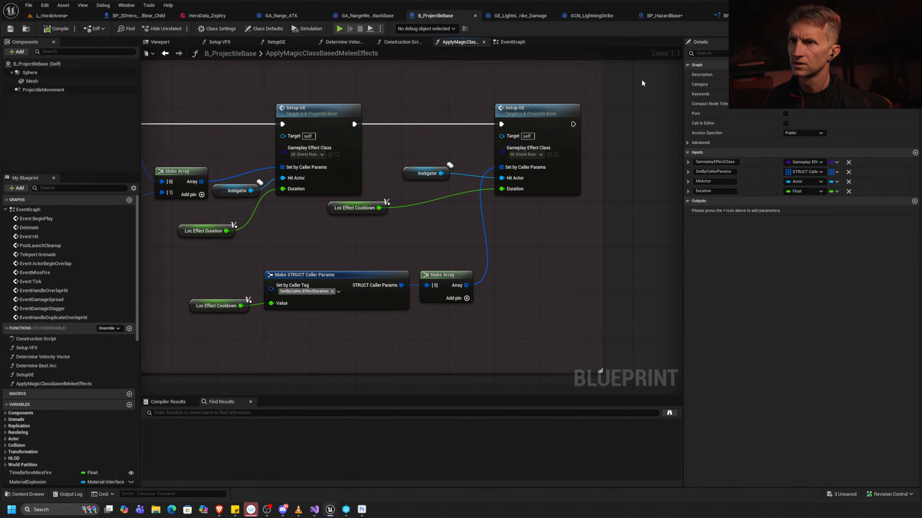
Return to BP_HazardBase, set Setup GE's Gameplay Effect Class to GE_Damage_Basic_Instant and locate that asset in the content browser.
key(ctrl+Tab)
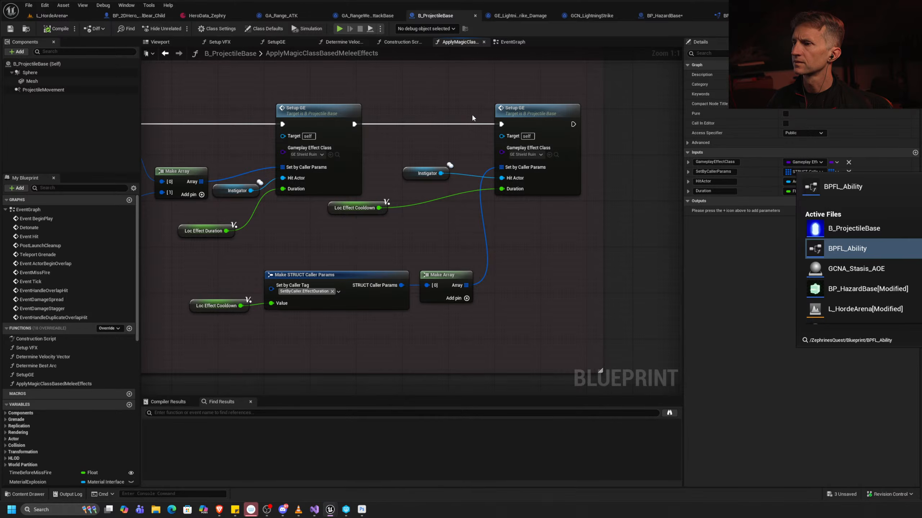
key(ctrl+Tab)
key(ctrl+Tab)
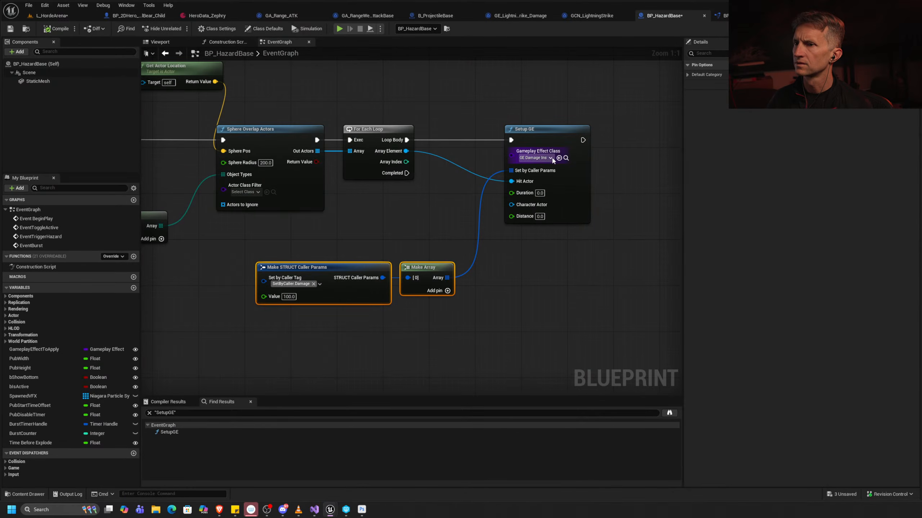
click(551, 158)
click(660, 171)
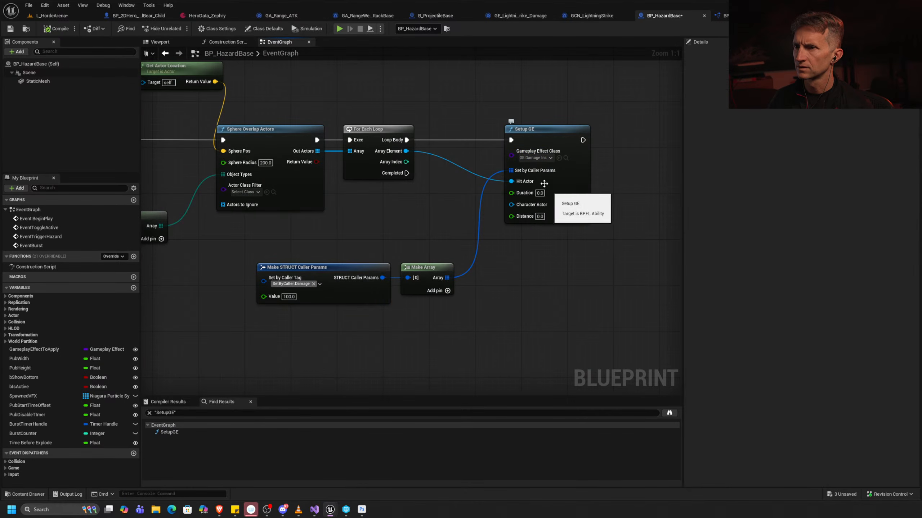
click(539, 159)
text(damag)
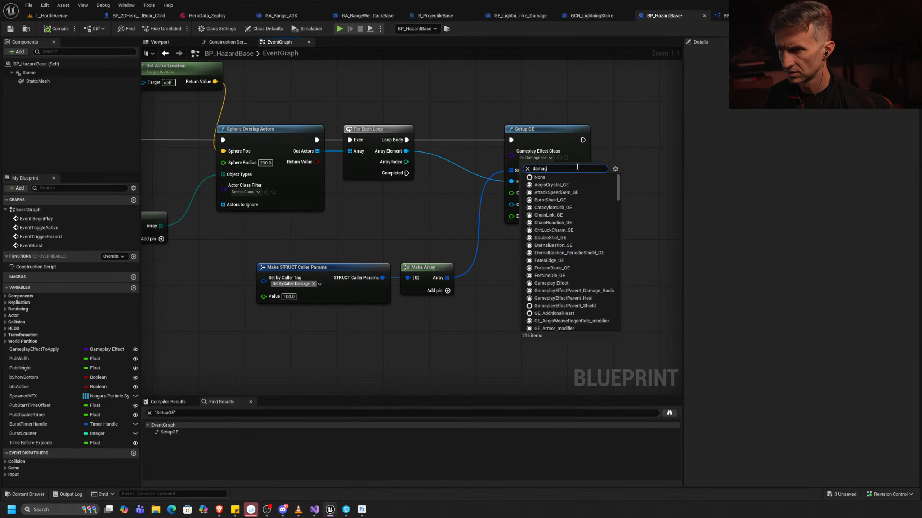
text(e)
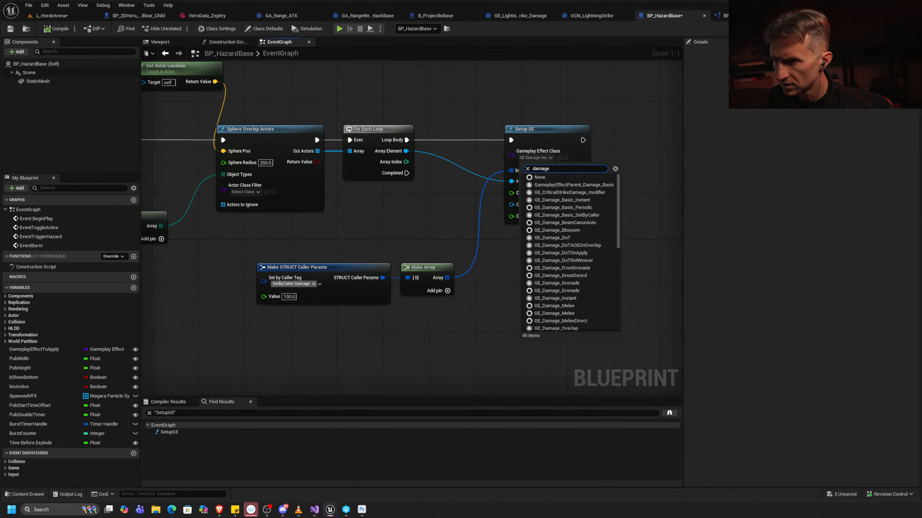
text( ins)
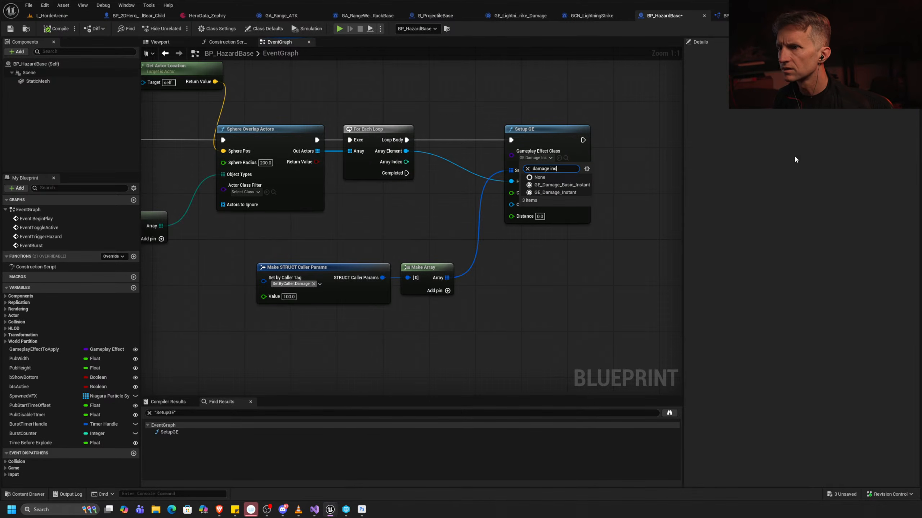
click(561, 185)
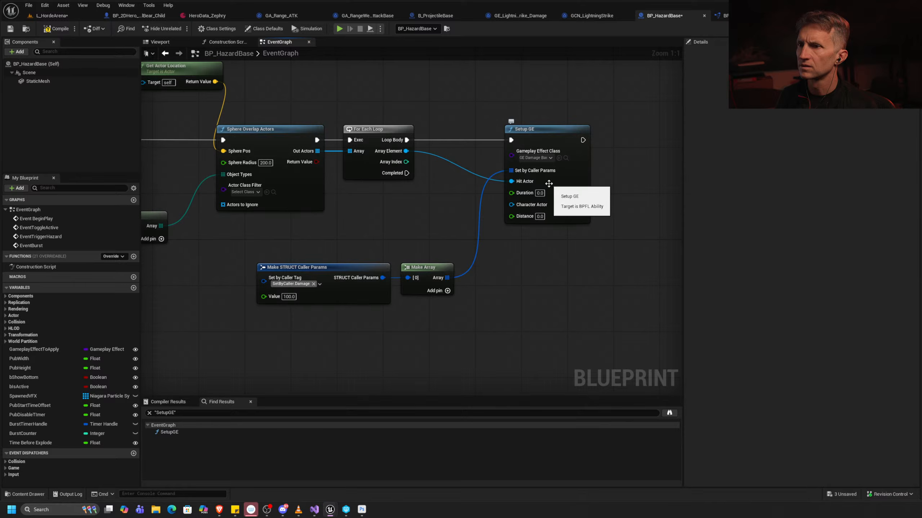
click(566, 159)
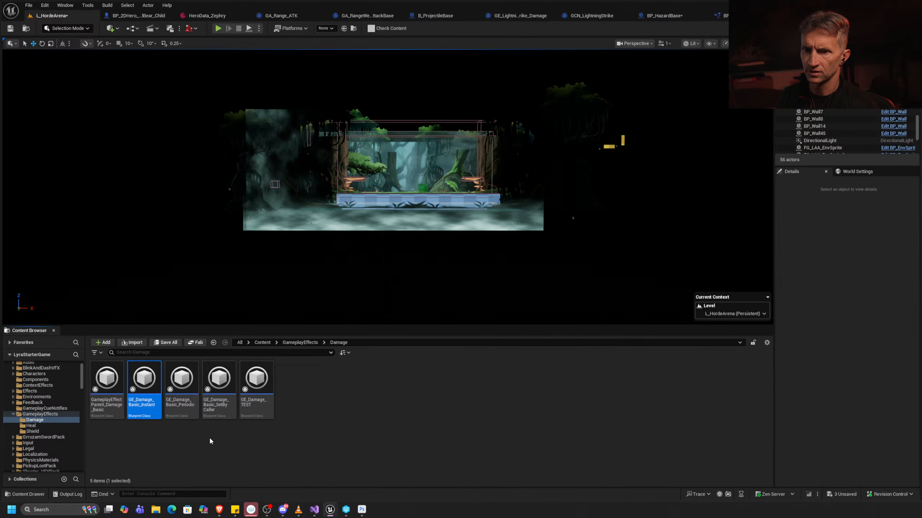
Set Setup GE's Gameplay Effect Class in BP_HazardBase to GE_Damage_Instant and locate that asset in the content browser.
click(664, 15)
click(544, 158)
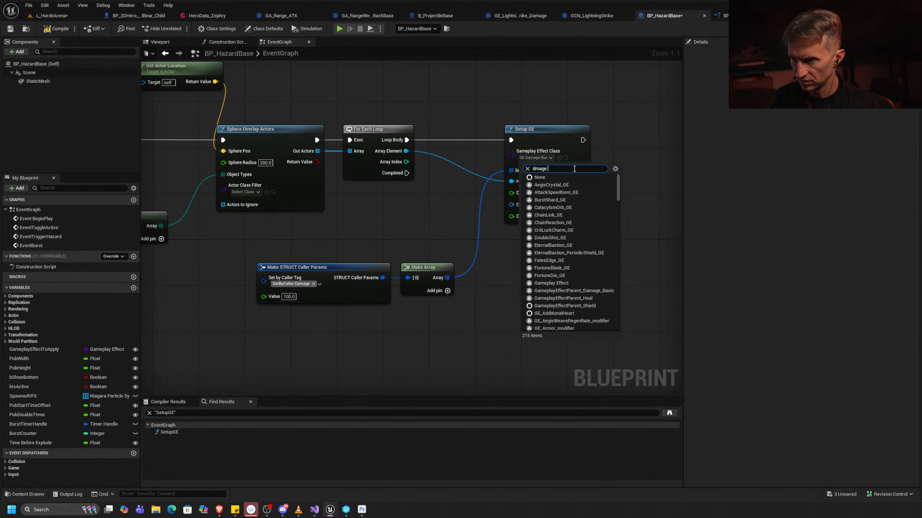
text(damage inst)
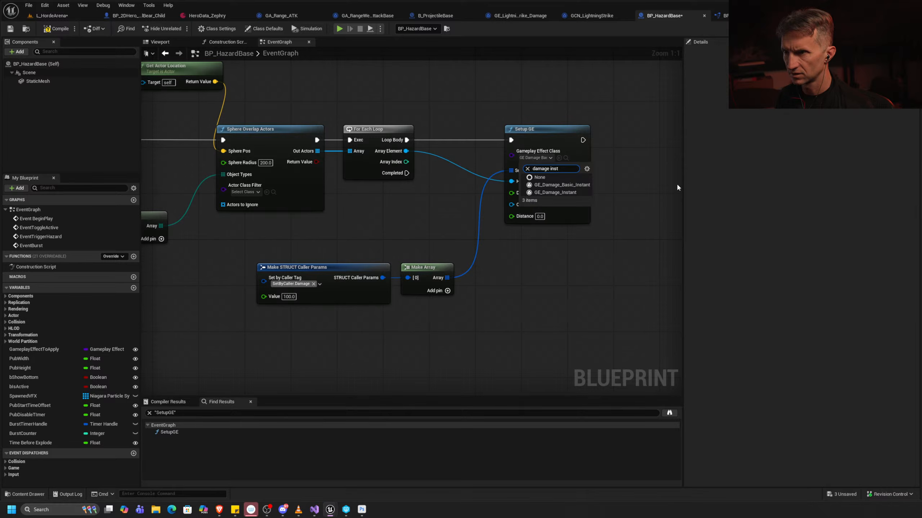
click(555, 193)
click(565, 158)
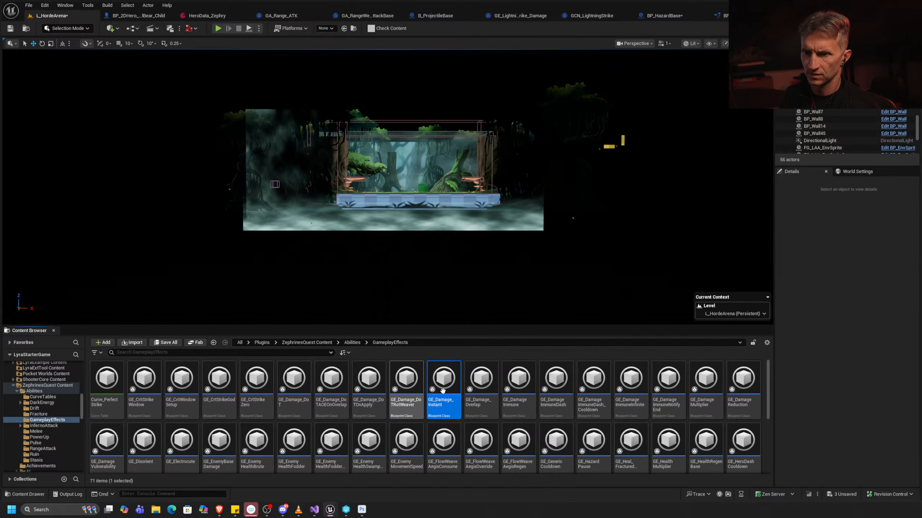
Open GE_Damage_Instant, inspect its Executions and Gameplay Cues entries, and return to the BP_HazardBase event graph.
double_click(449, 381)
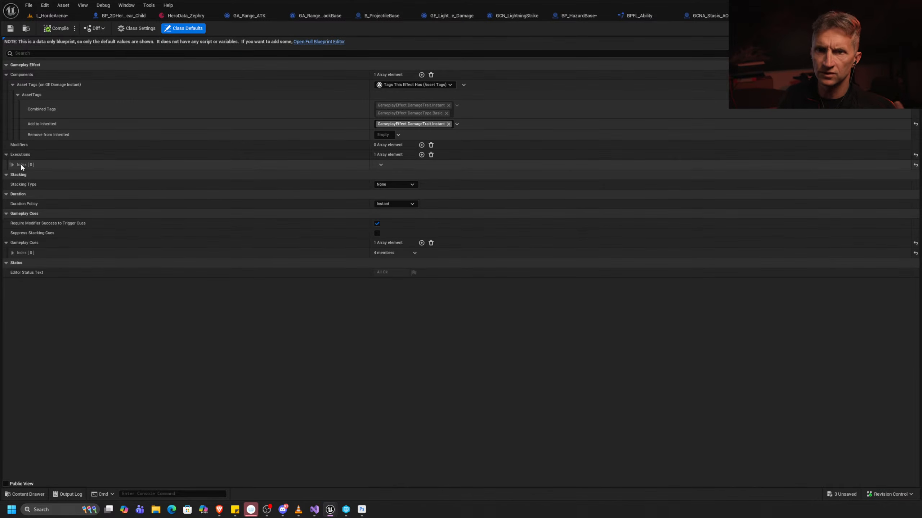
click(13, 165)
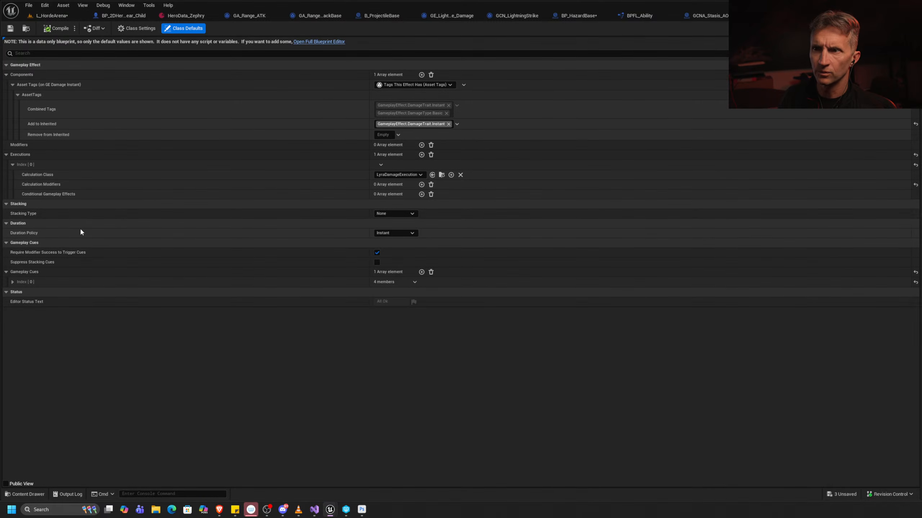
click(13, 282)
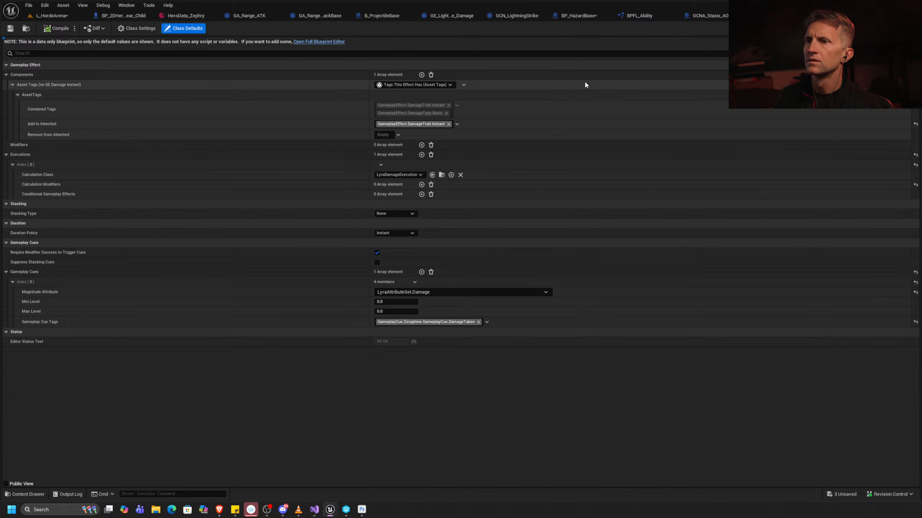
key(ctrl+Tab)
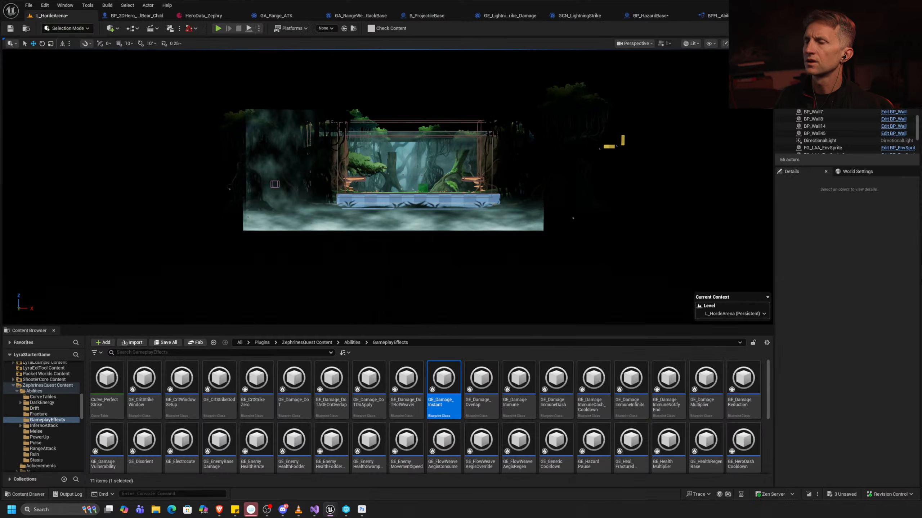
key(ctrl+Tab)
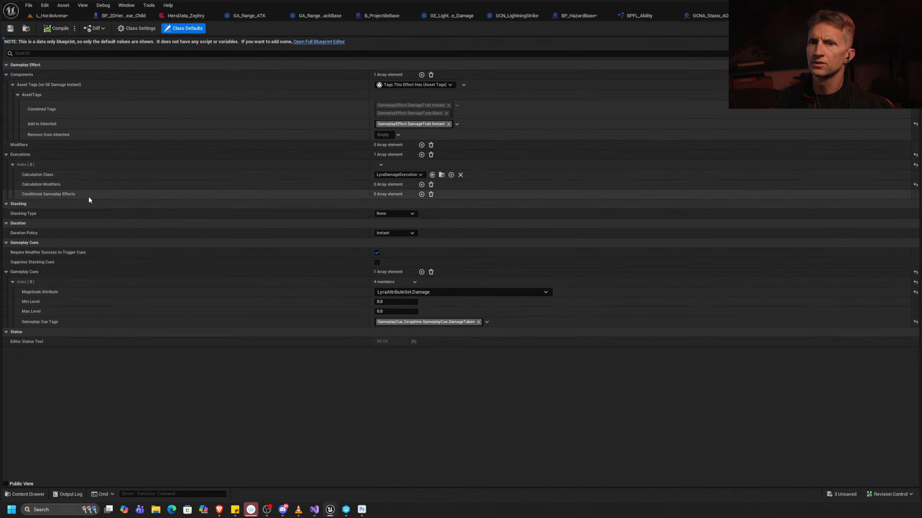
key(ctrl+Tab)
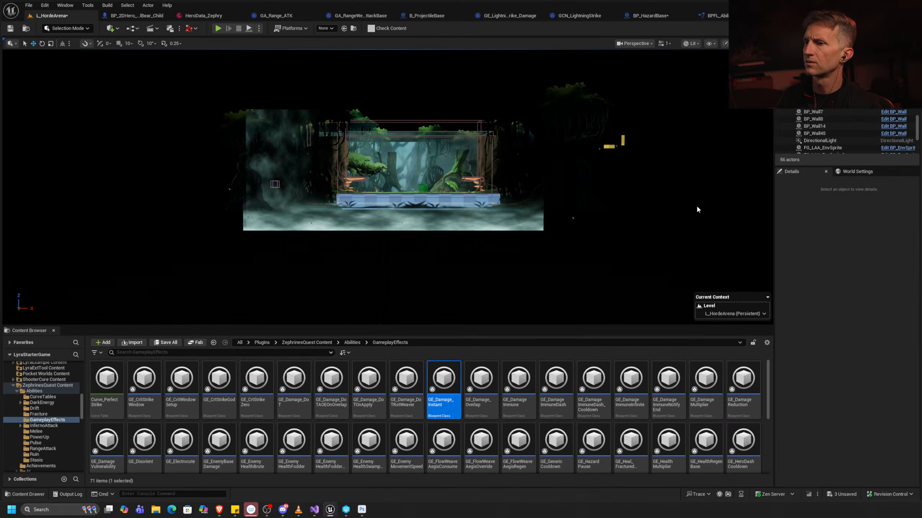
key(ctrl+Tab)
key(ctrl+Tab)
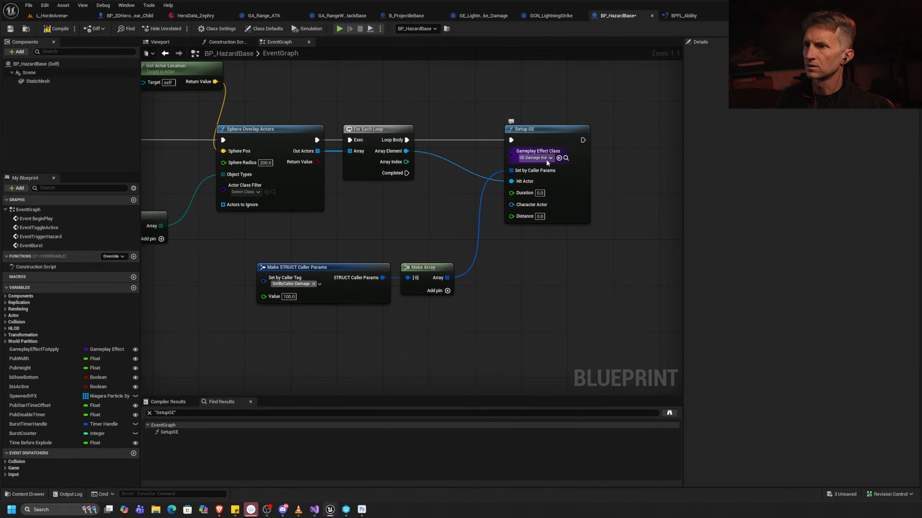
Set Setup GE's Gameplay Effect Class in BP_HazardBase to GE_Damage_Basic_SetByCaller and locate that asset in the content browser.
click(550, 158)
text(damage set)
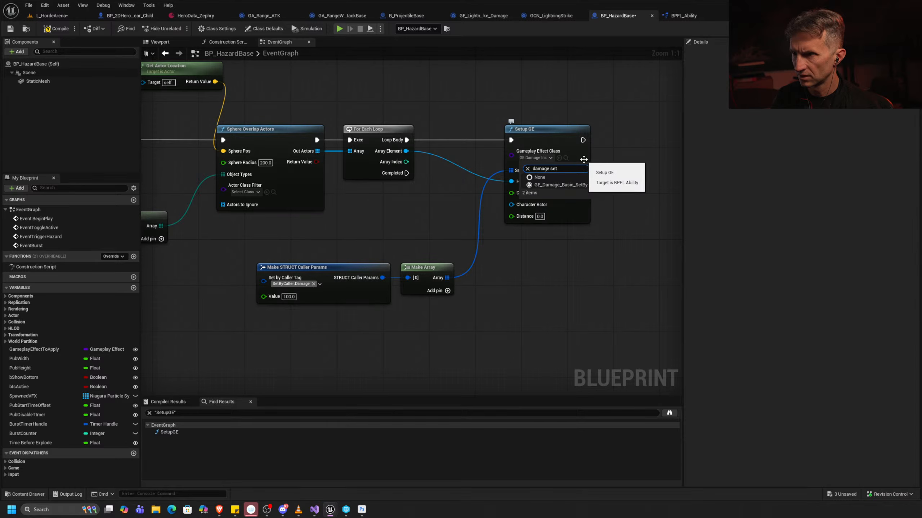
click(575, 185)
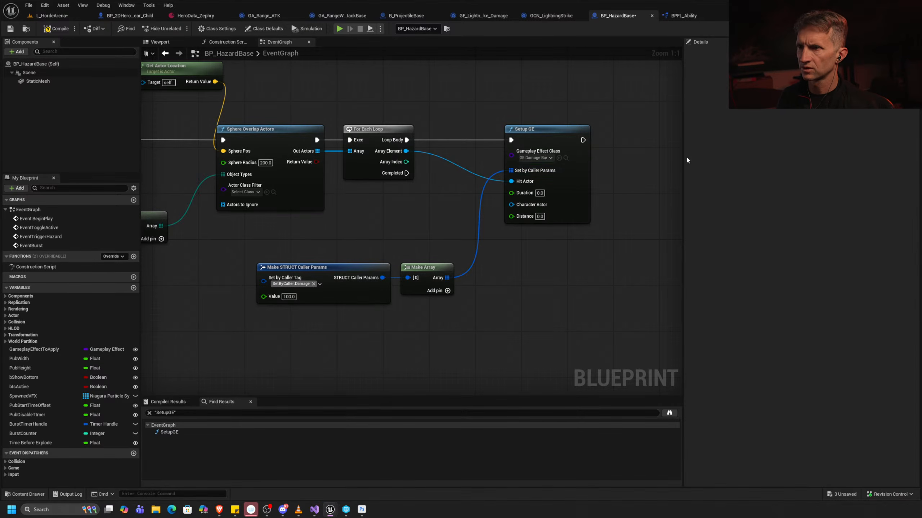
click(565, 159)
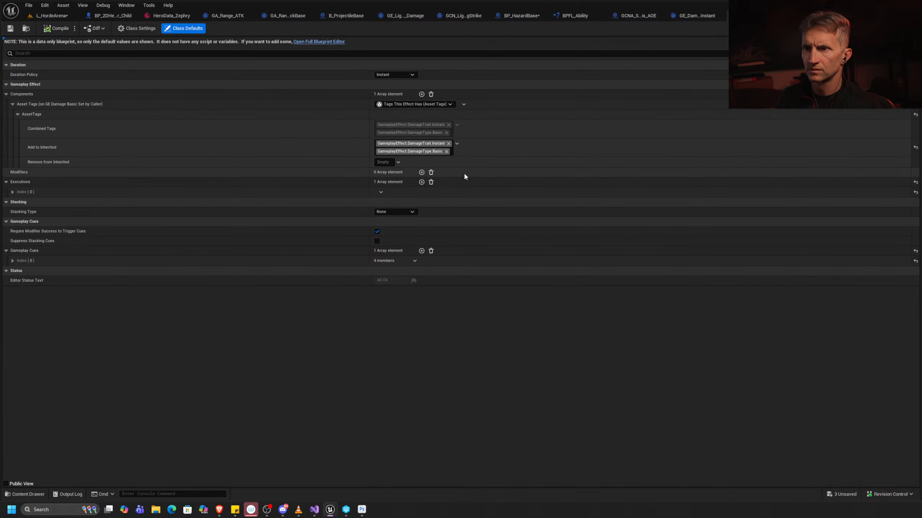
Inspect the damage effect's Executions down to its Set by Caller Magnitude data tag, and return to the BP_HazardBase event graph.
click(12, 192)
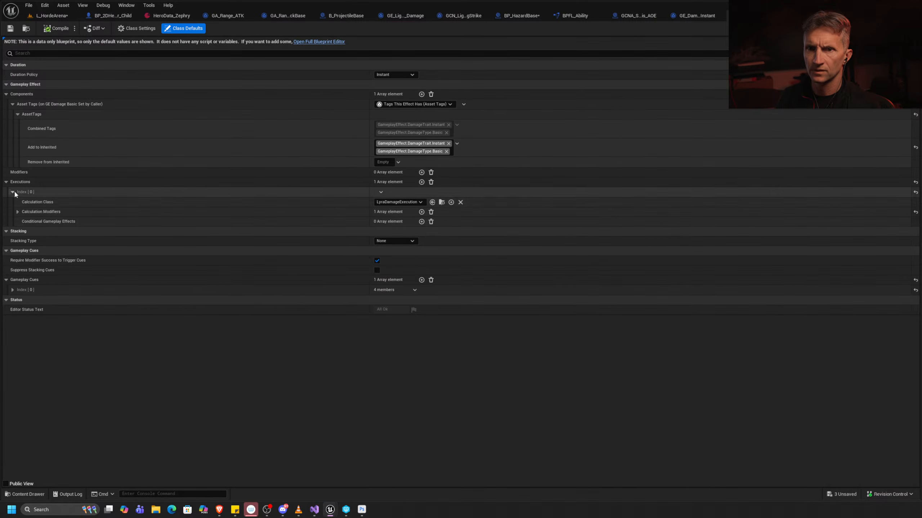
click(17, 212)
click(25, 222)
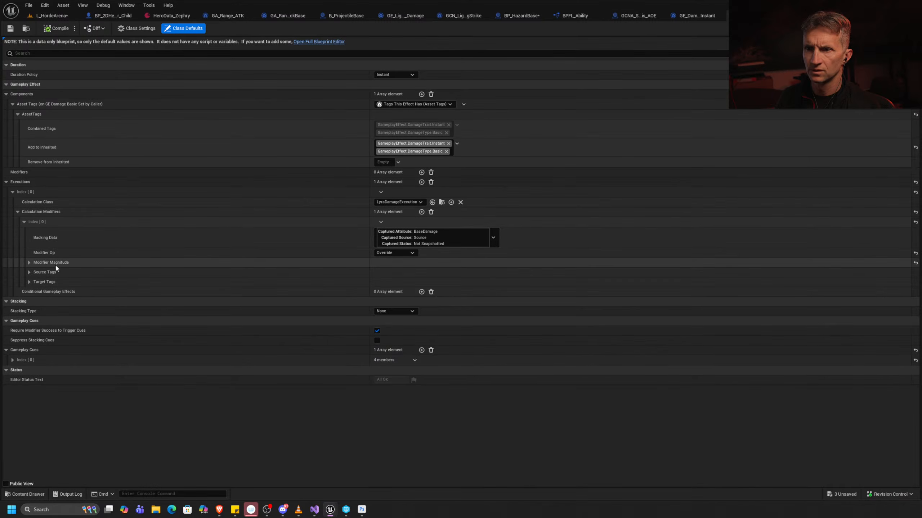
click(30, 262)
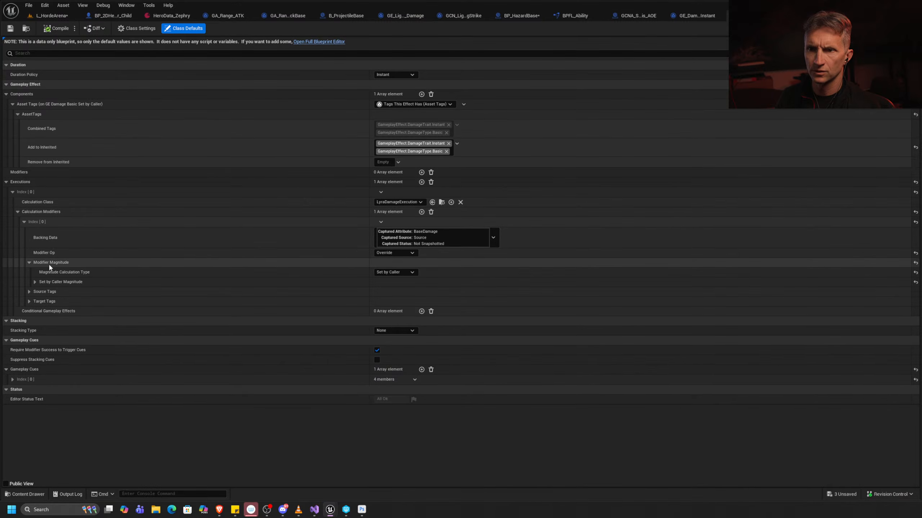
click(35, 281)
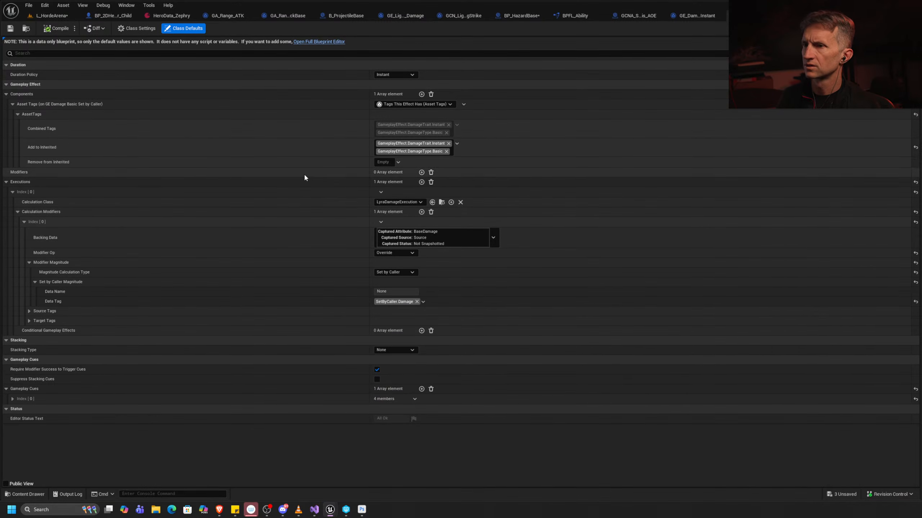
key(ctrl+Tab)
key(ctrl+Tab)
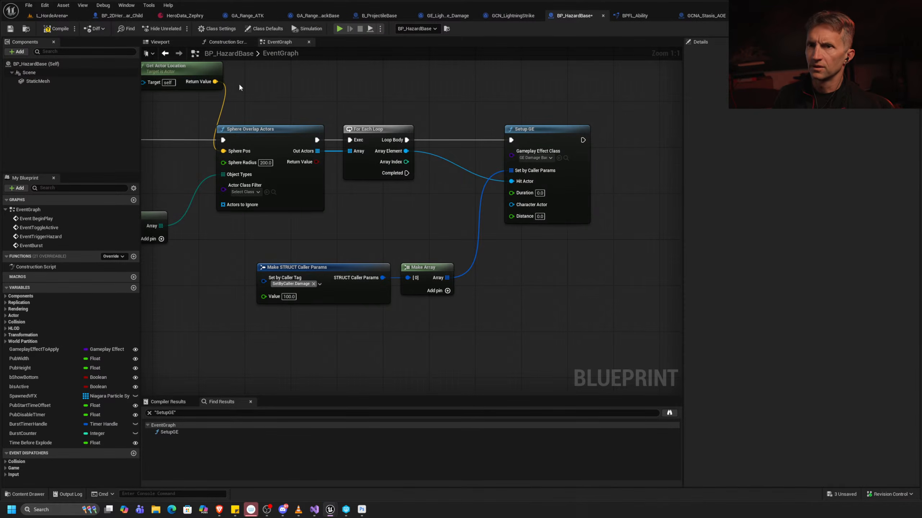
Play-test L_HordeArena by moving the character, check the live execution flow into Setup GE in BP_HazardBase, and stop the simulation.
click(62, 17)
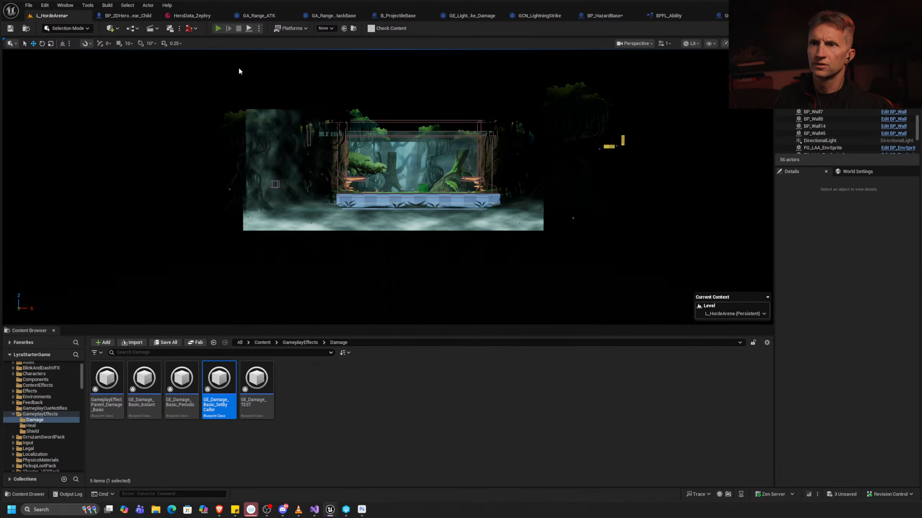
click(218, 29)
key(a)
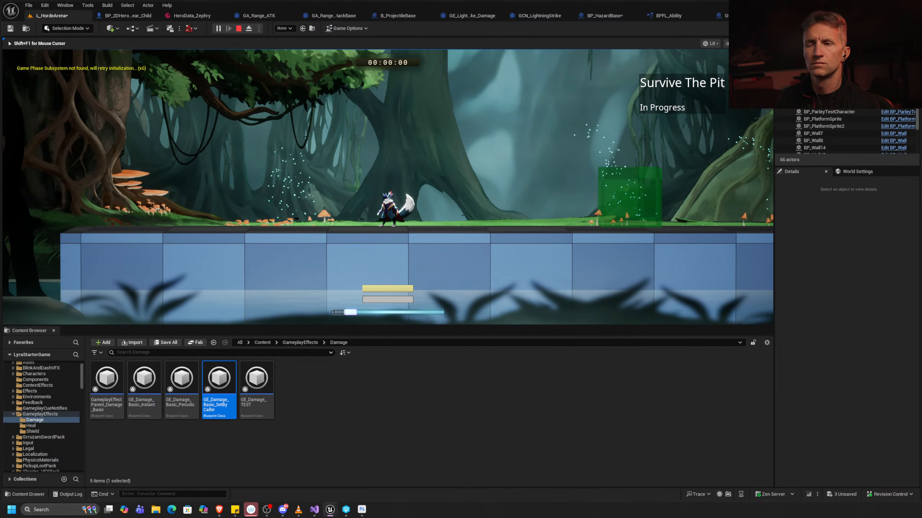
key(d)
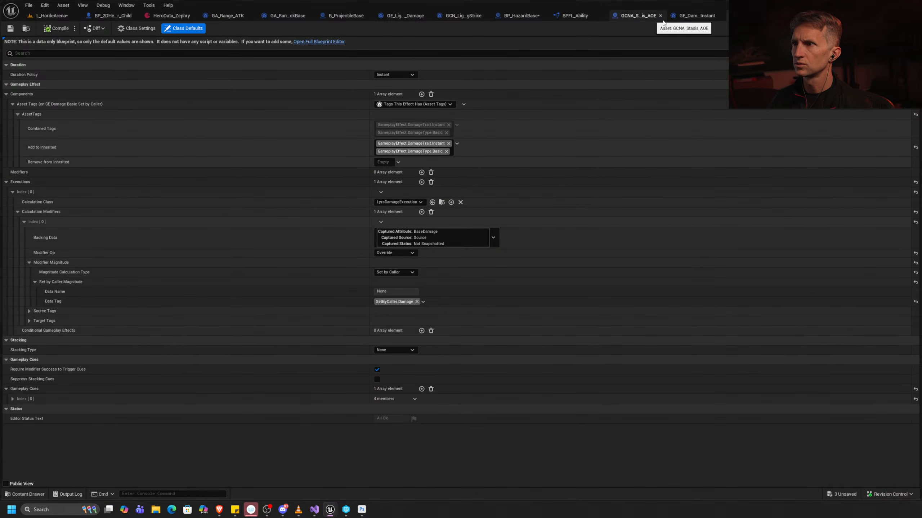
click(520, 15)
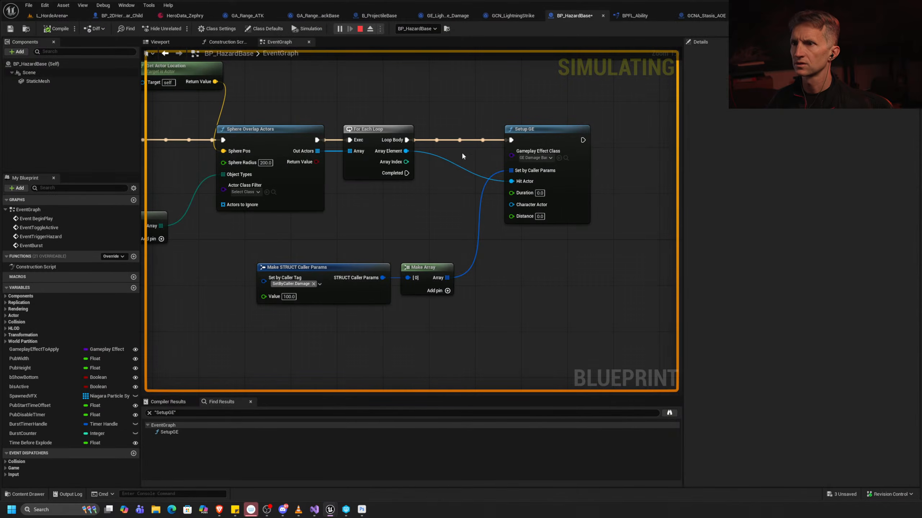
click(587, 159)
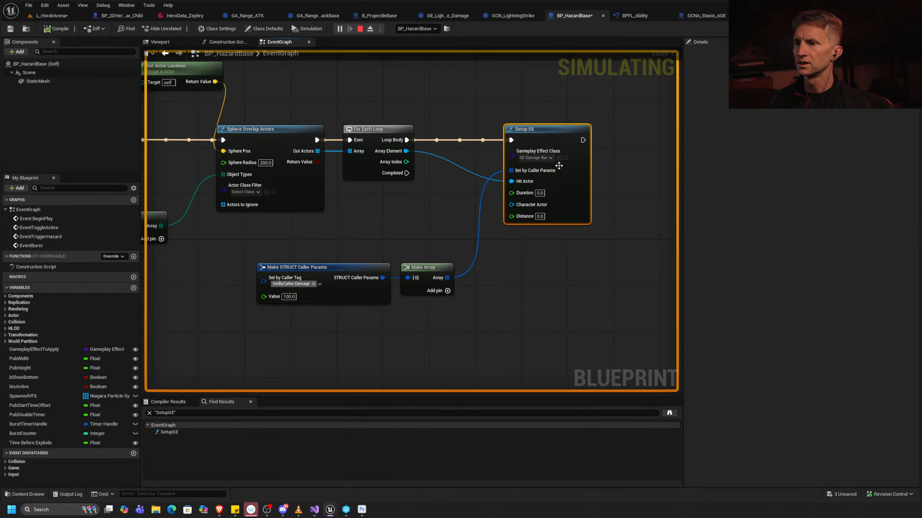
key(Escape)
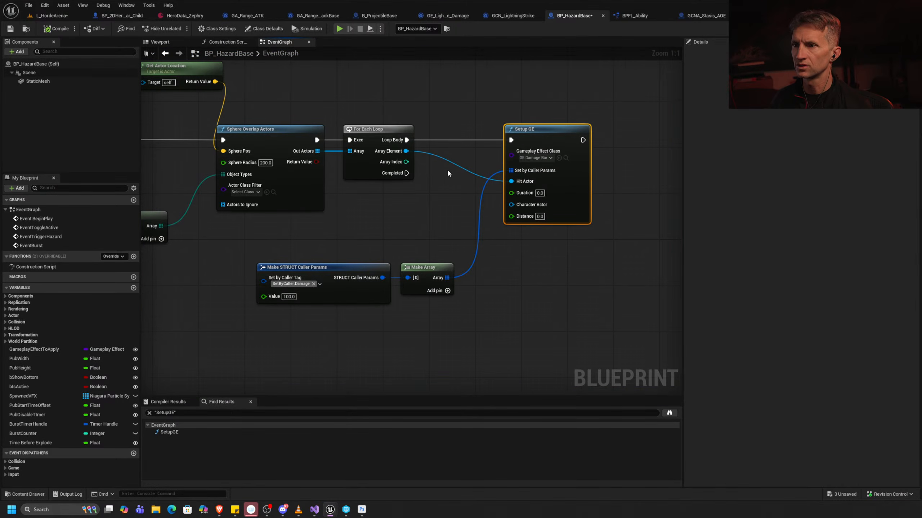
Connect the For Each Loop's Array Element to Setup GE's Character Actor input and return to the L_HordeArena level.
right_drag(448, 173, 459, 196)
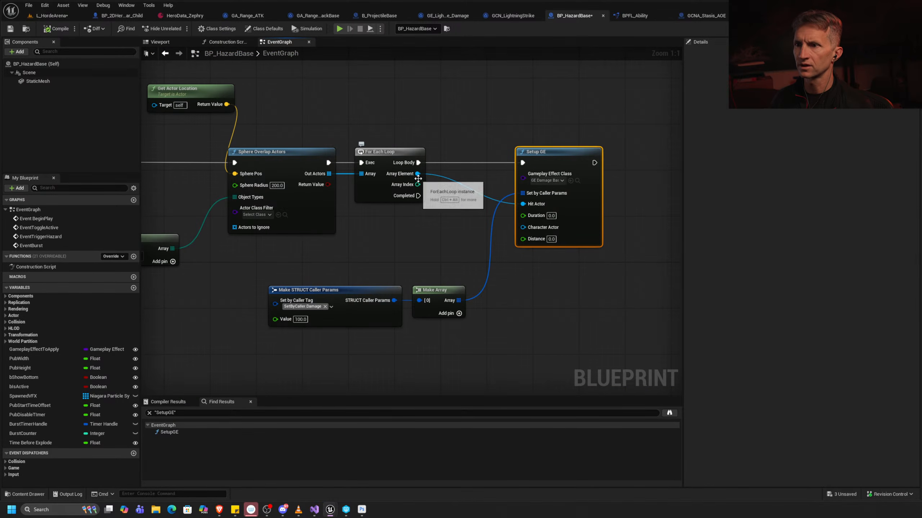
drag(417, 174, 530, 229)
click(52, 15)
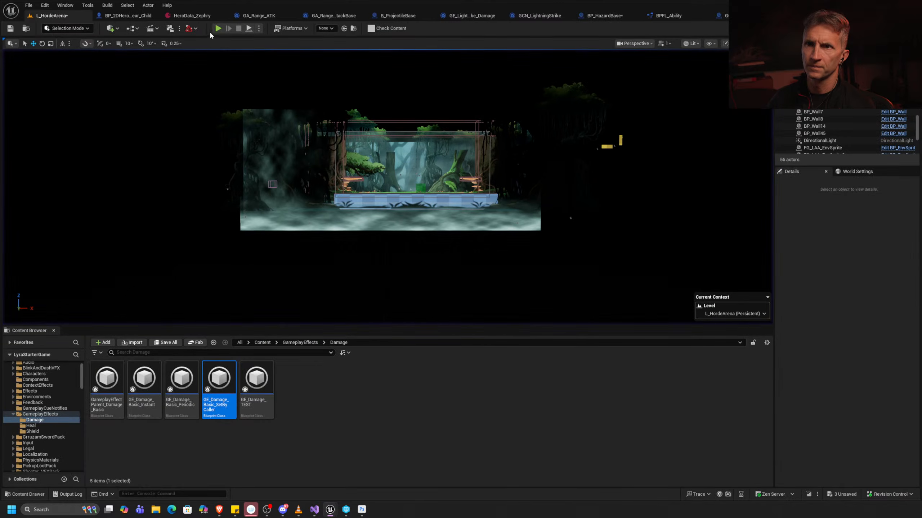
Play-test L_HordeArena, running the character back and forth through the lightning strikes to check the damage, and stop the session.
key(alt+p)
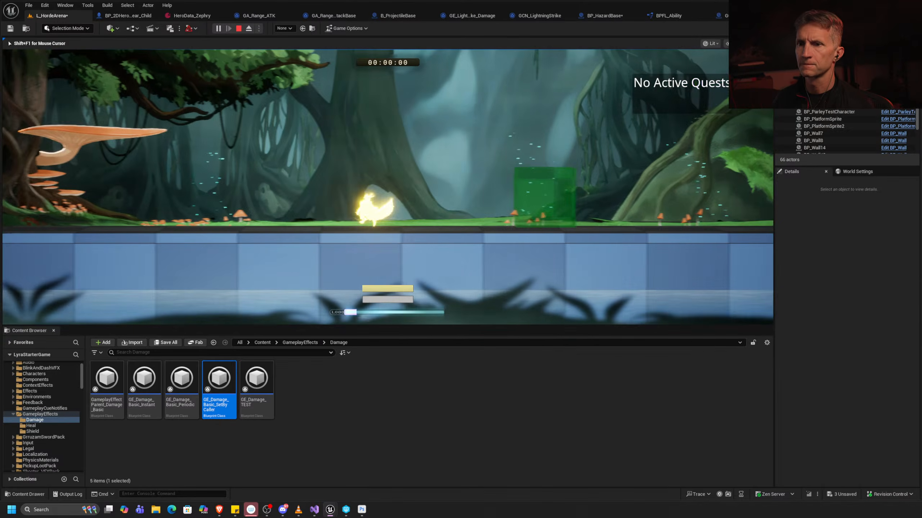
key(a)
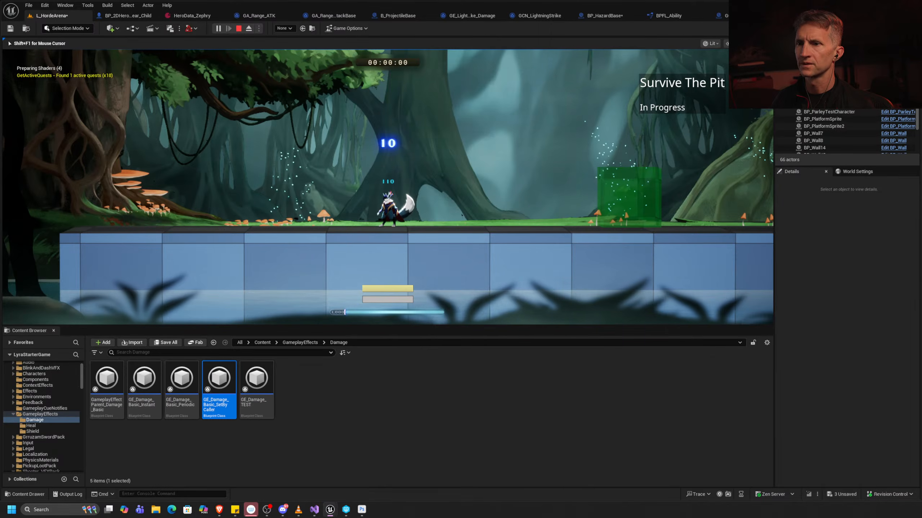
key(d)
key(a)
key(d)
key(a)
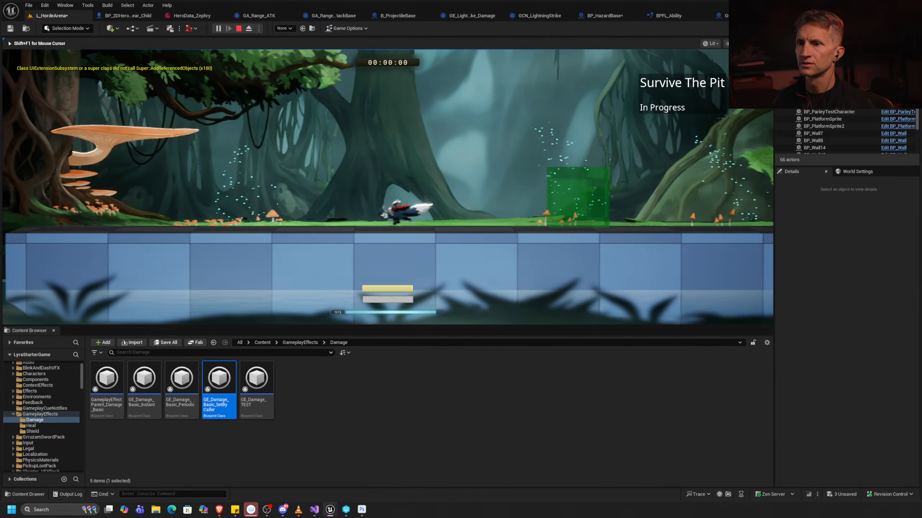
key(d)
key(a)
key(d)
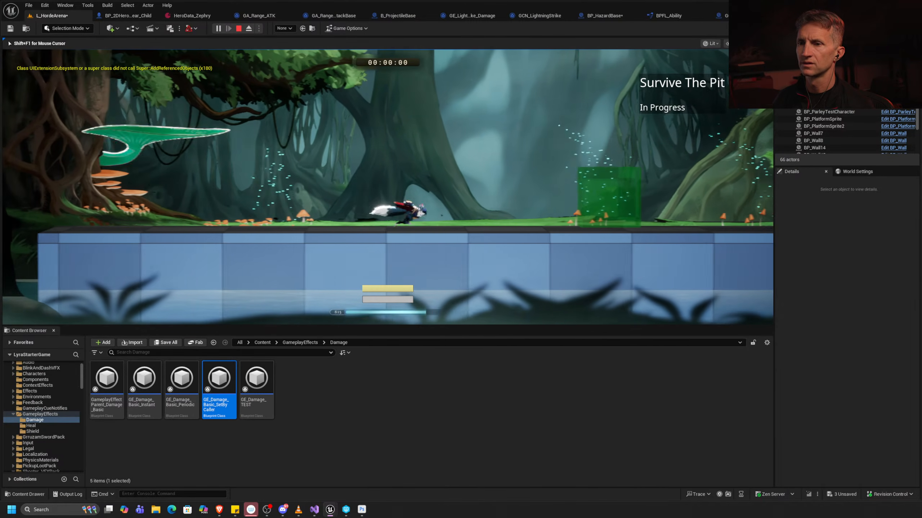
key(a)
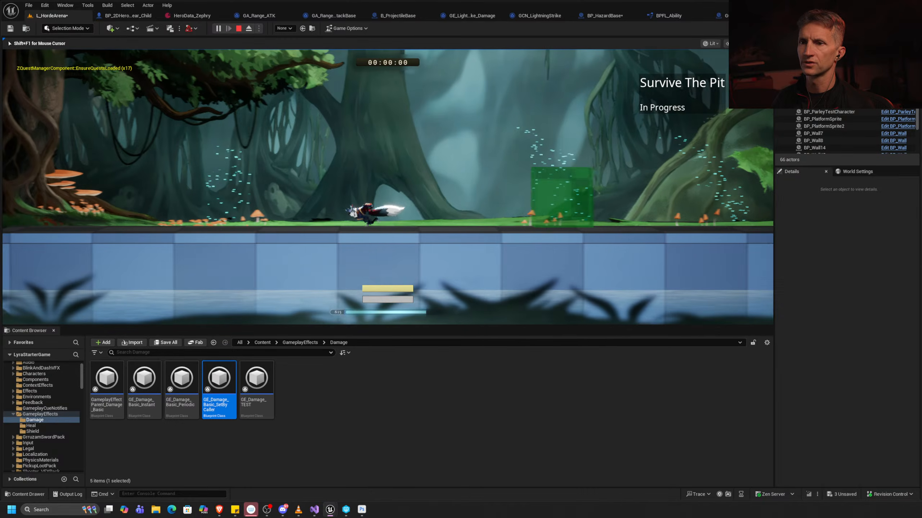
key(d)
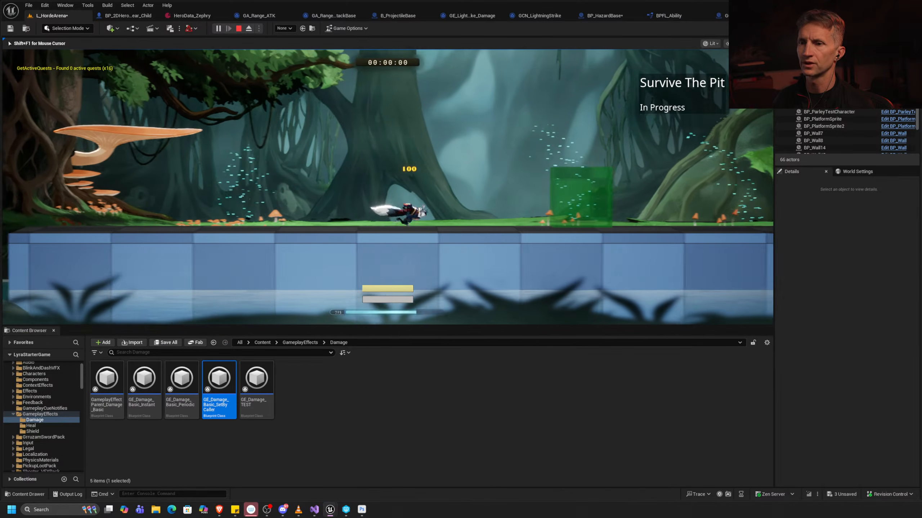
key(a)
key(d)
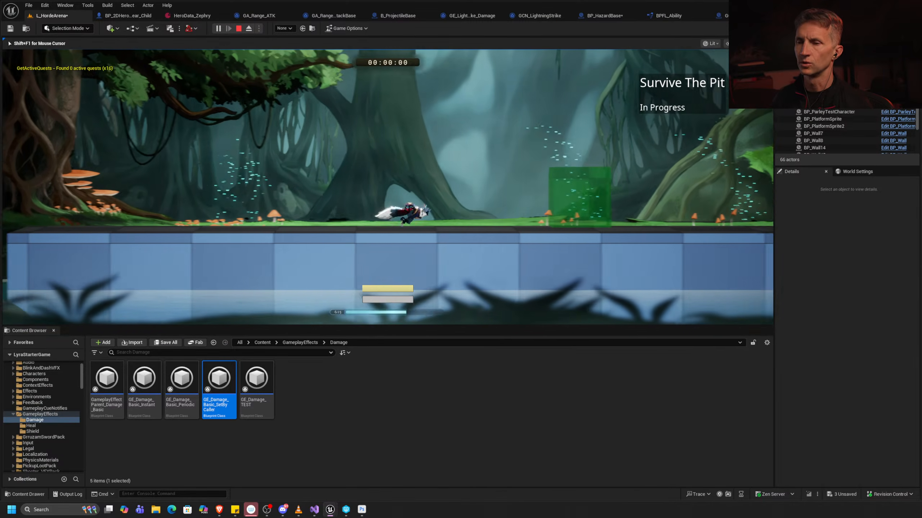
key(Escape)
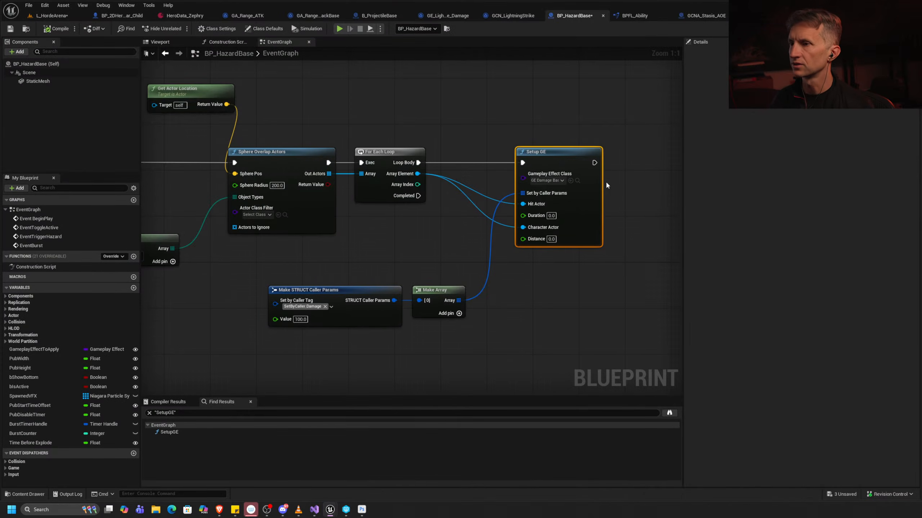
Open B_ProjectileBase and examine how the weaken section of ApplyMagicClassBasedMeleeEffects feeds its Setup GE call.
right_drag(570, 206, 529, 173)
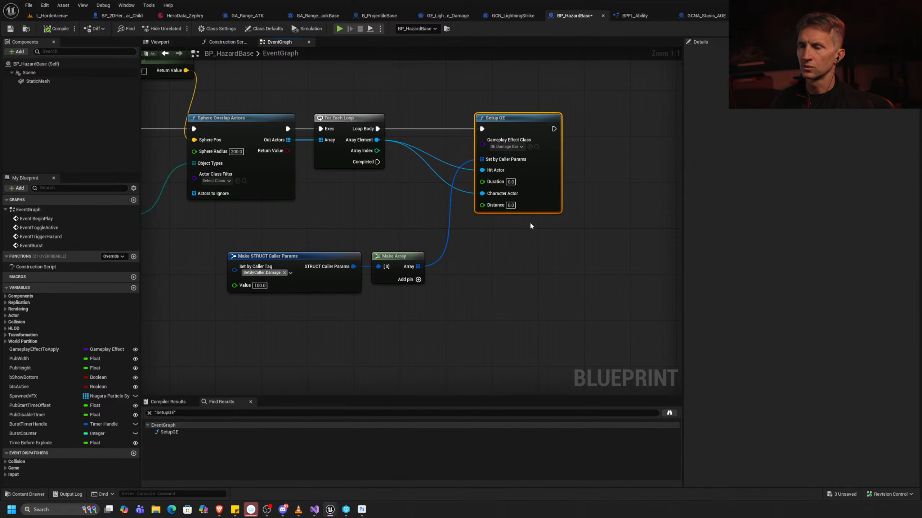
right_drag(531, 224, 497, 230)
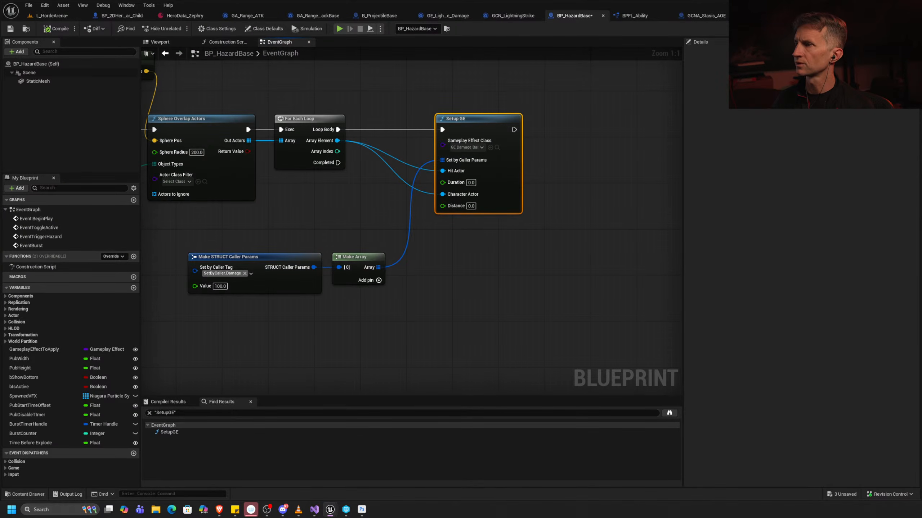
click(379, 16)
right_drag(488, 262, 500, 280)
right_drag(391, 330, 732, 206)
scroll(281, 266, down, 6)
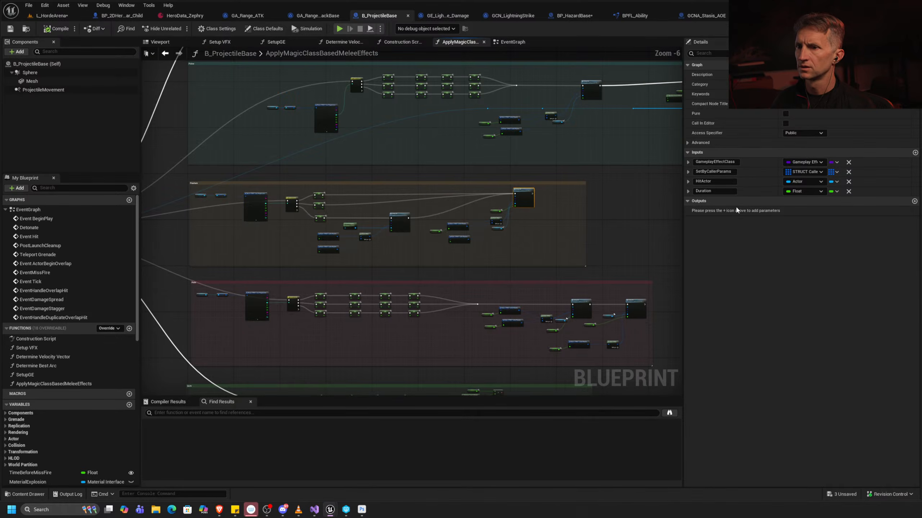
right_drag(446, 297, 410, 237)
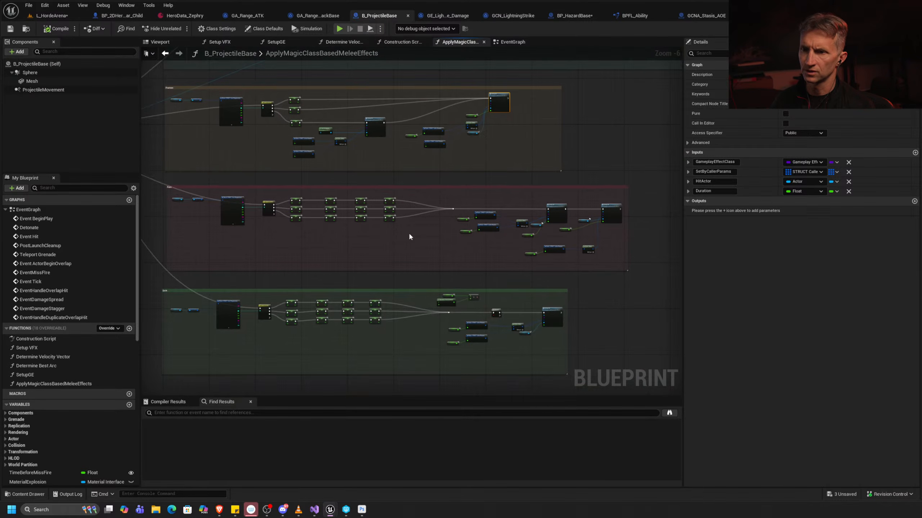
scroll(411, 274, up, 6)
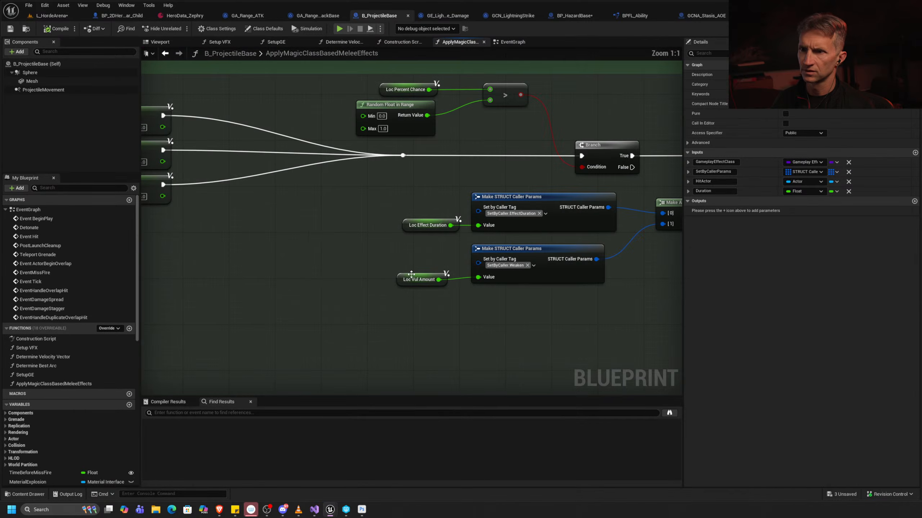
right_drag(582, 248, 338, 271)
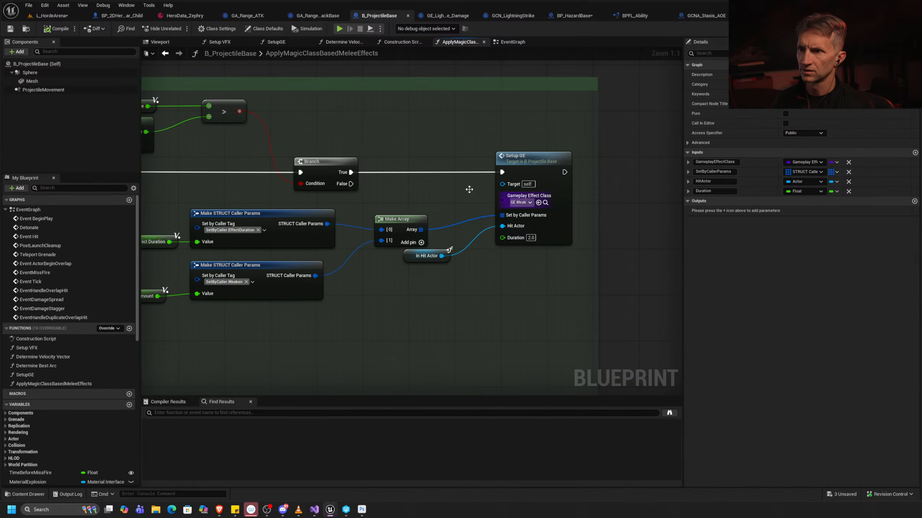
Examine the inputs of the shield, damage-over-time and damage vulnerability Setup GE calls in ApplyMagicClassBasedMeleeEffects.
right_drag(469, 189, 483, 342)
right_drag(539, 200, 388, 289)
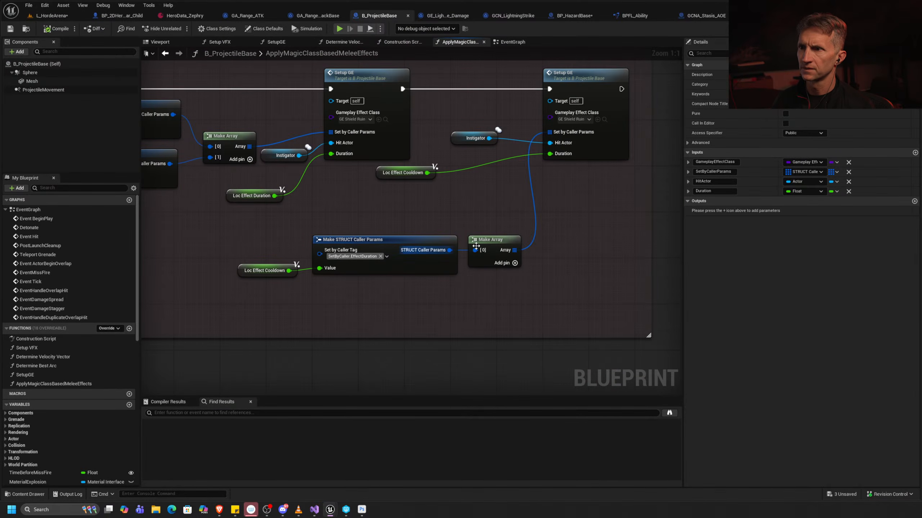
right_drag(203, 218, 477, 233)
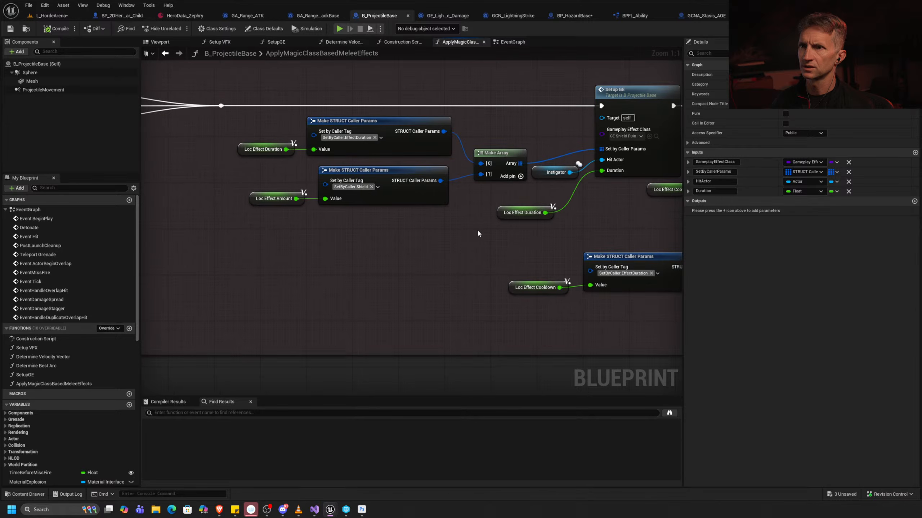
right_drag(471, 96, 442, 369)
right_drag(392, 131, 495, 289)
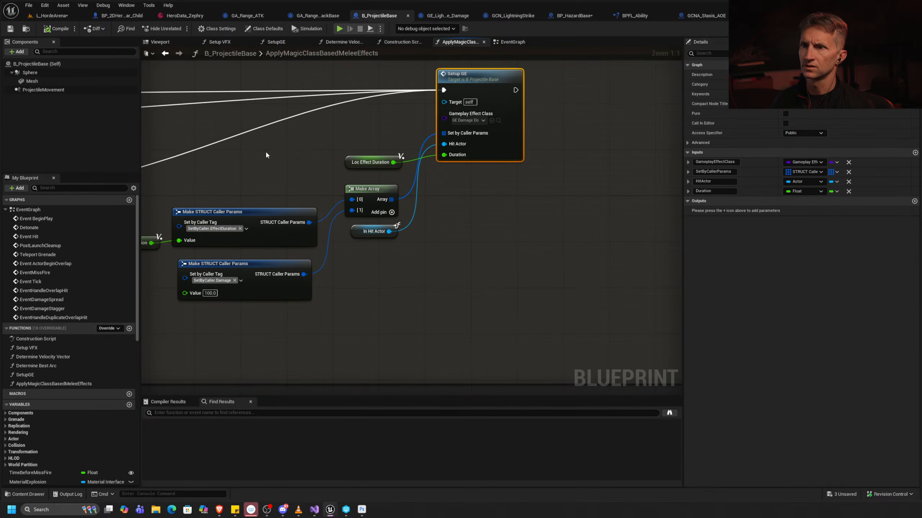
right_drag(266, 155, 315, 327)
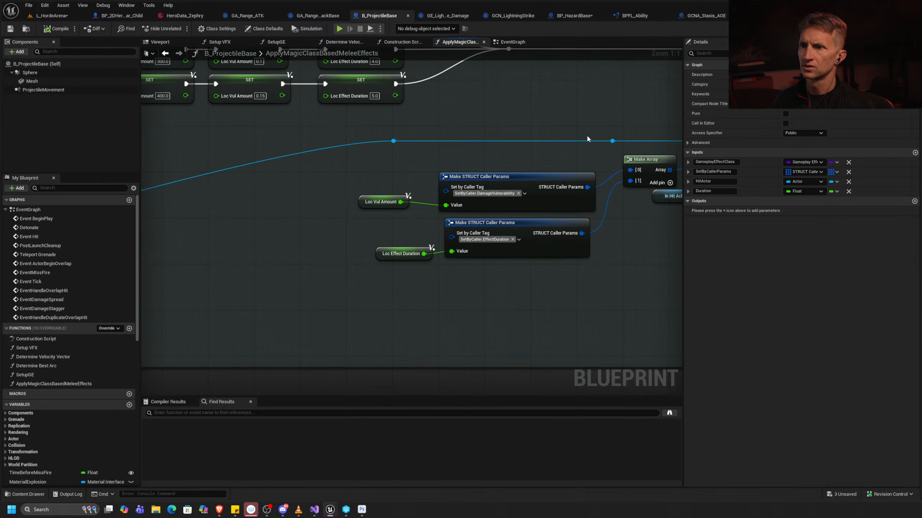
right_drag(599, 129, 188, 179)
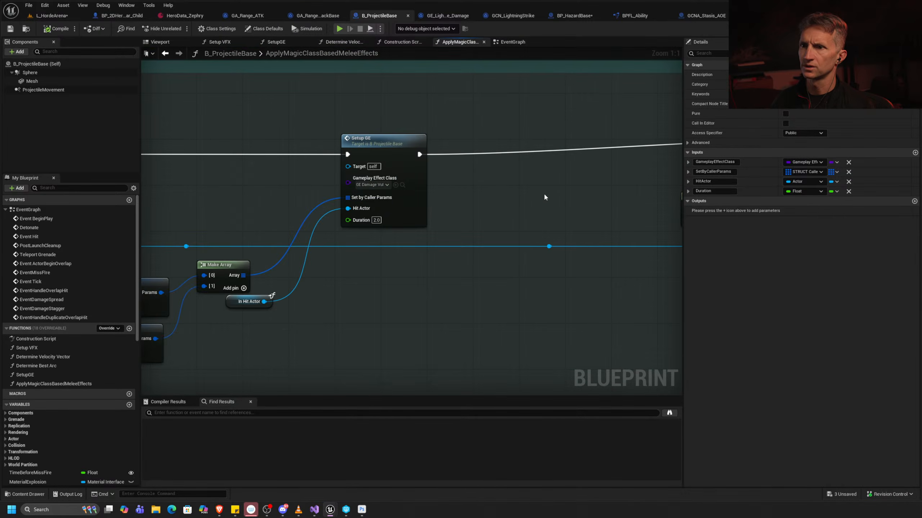
Copy the slow section's Setup GE, Make Array, Make STRUCT Caller Params and input variable nodes from ApplyMagicClassBasedMeleeEffects into BP_HazardBase's EventGraph.
right_drag(565, 198, 176, 179)
right_drag(546, 172, 175, 182)
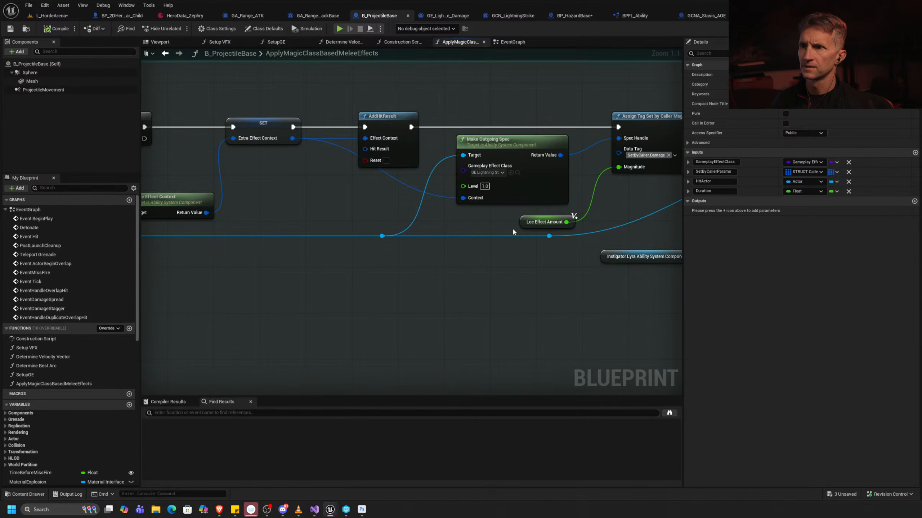
right_drag(513, 230, 379, 204)
right_drag(590, 207, 421, 216)
scroll(385, 158, down, 5)
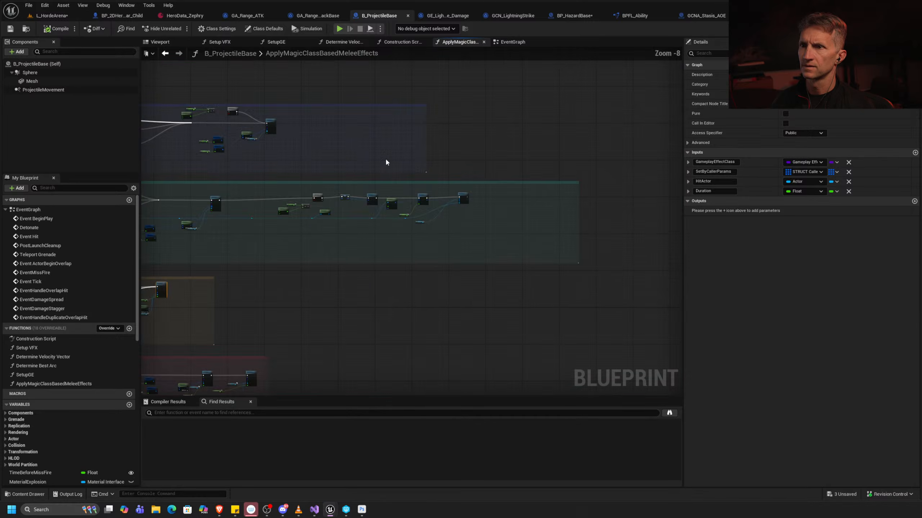
scroll(450, 163, up, 5)
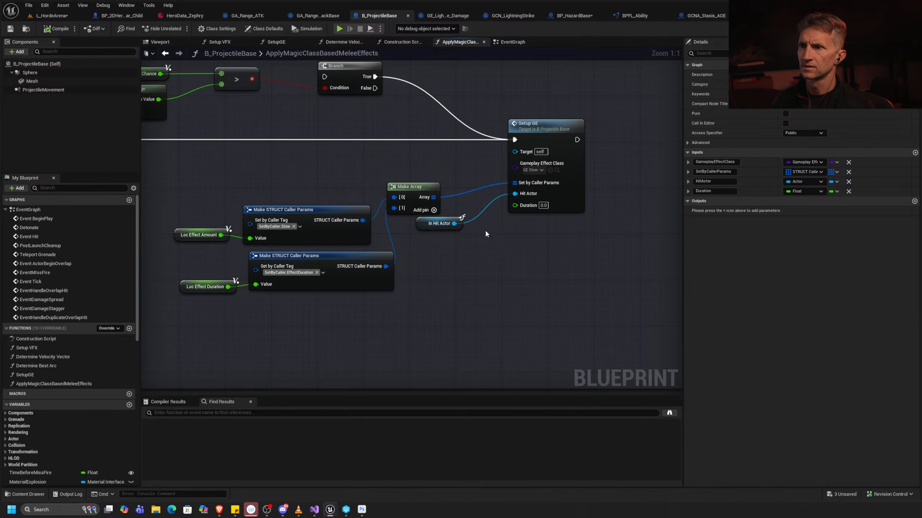
right_drag(373, 216, 539, 195)
right_drag(497, 148, 363, 181)
scroll(364, 181, down, 1)
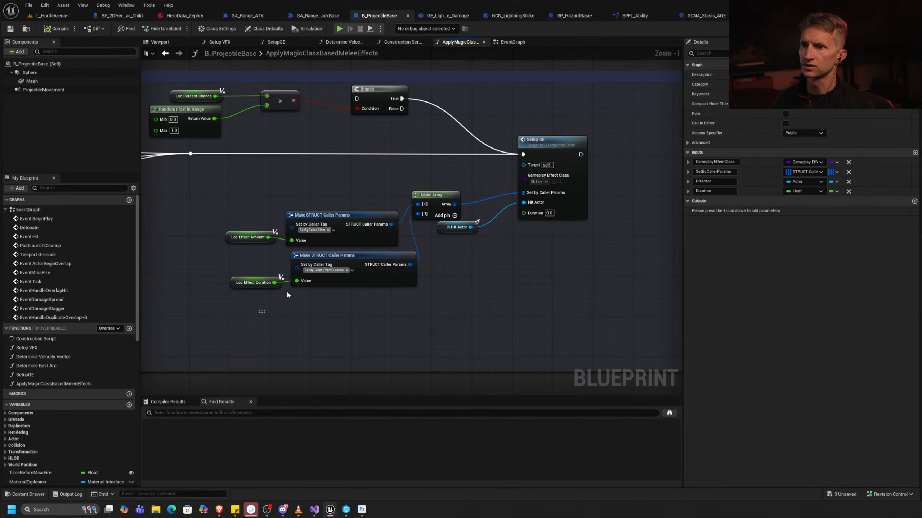
drag(263, 311, 589, 182)
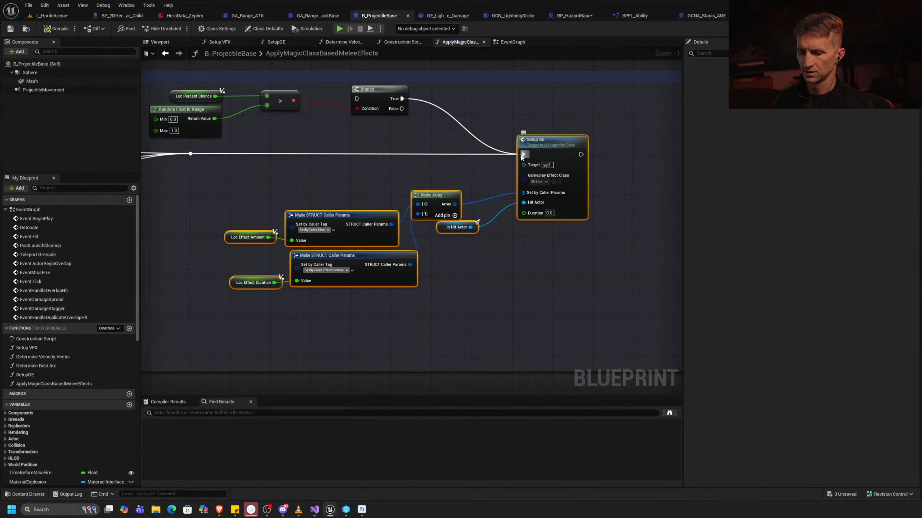
key(ctrl+Tab)
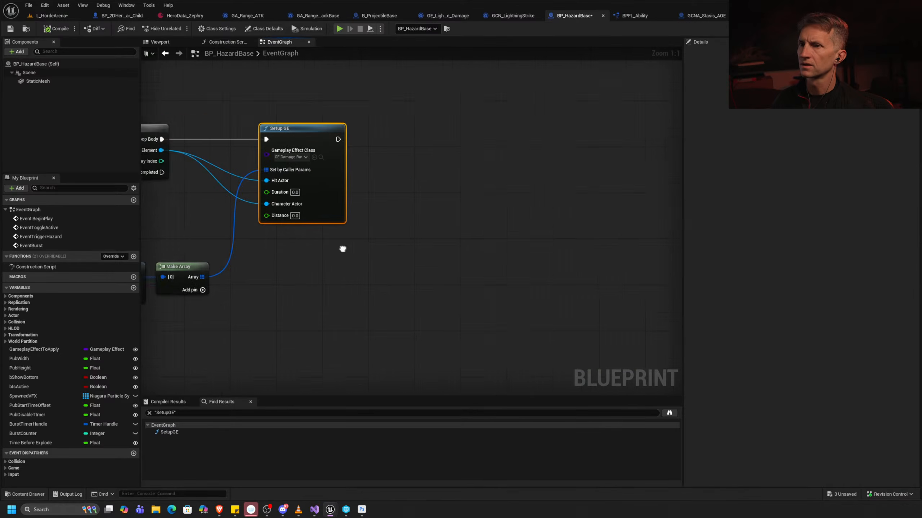
right_drag(342, 249, 325, 231)
key(ctrl+v)
mouse_move(444, 179)
mouse_down()
mouse_move(403, 259)
mouse_move(386, 259)
mouse_up()
Delete the Loc Effect Amount and Loc Effect Duration variable nodes from the pasted slow effect nodes.
mouse_move(280, 252)
mouse_down()
mouse_move(290, 253)
mouse_move(299, 359)
mouse_up()
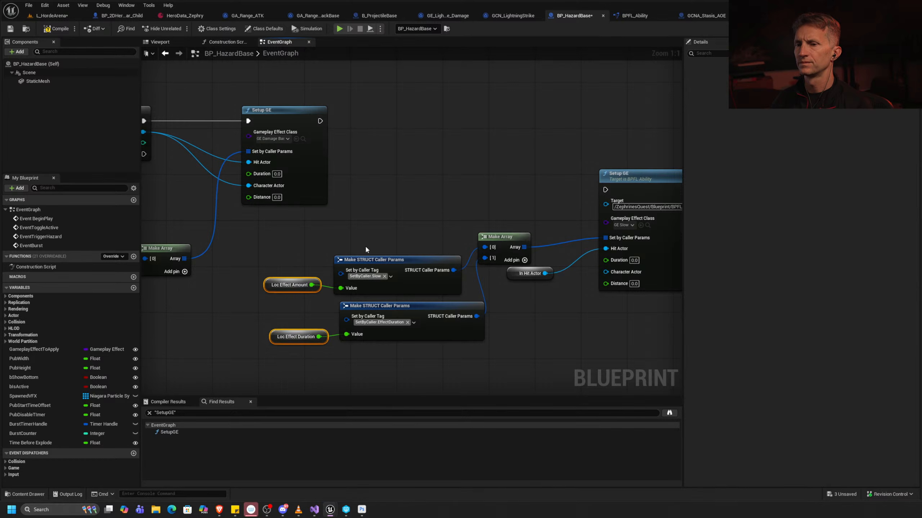
key(Delete)
right_drag(511, 211, 334, 194)
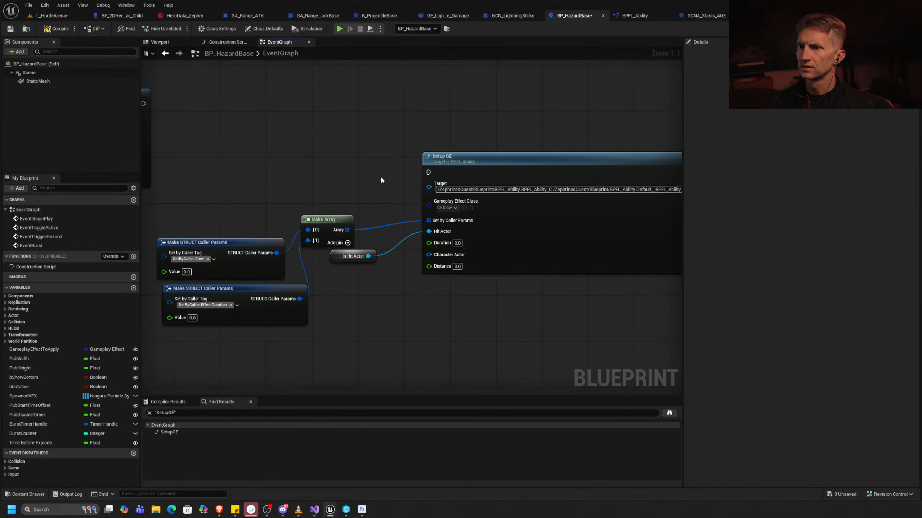
Try to chain the pasted Setup GE after the damage Setup GE and wire the loop's Array Element towards it.
right_drag(453, 155, 567, 187)
drag(258, 137, 545, 205)
right_drag(258, 235, 474, 218)
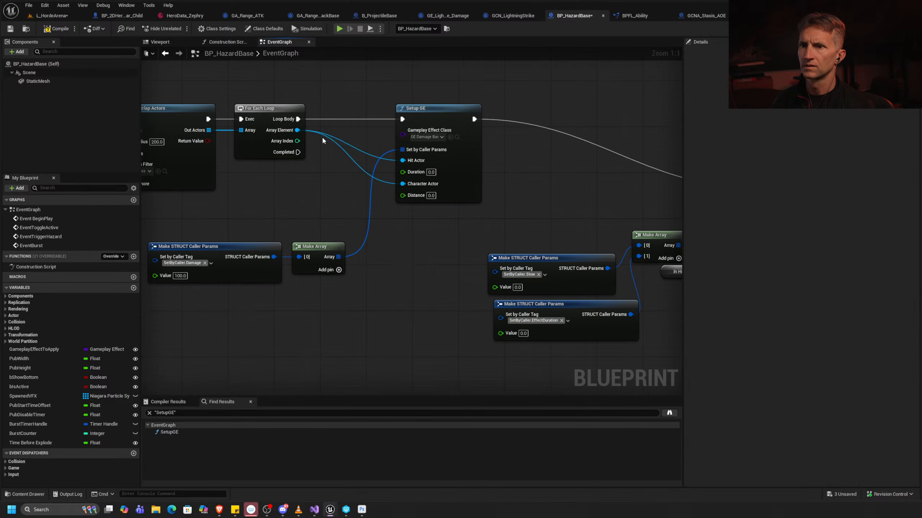
drag(298, 130, 426, 222)
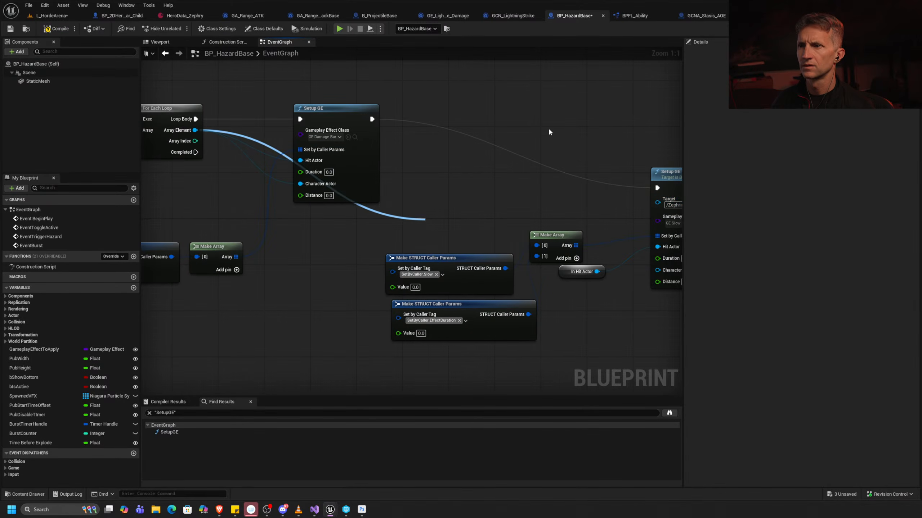
Replace the pasted Setup GE with a duplicate of the damage Setup GE and connect its execution after the original.
right_drag(608, 161, 435, 155)
drag(561, 127, 582, 205)
key(Delete)
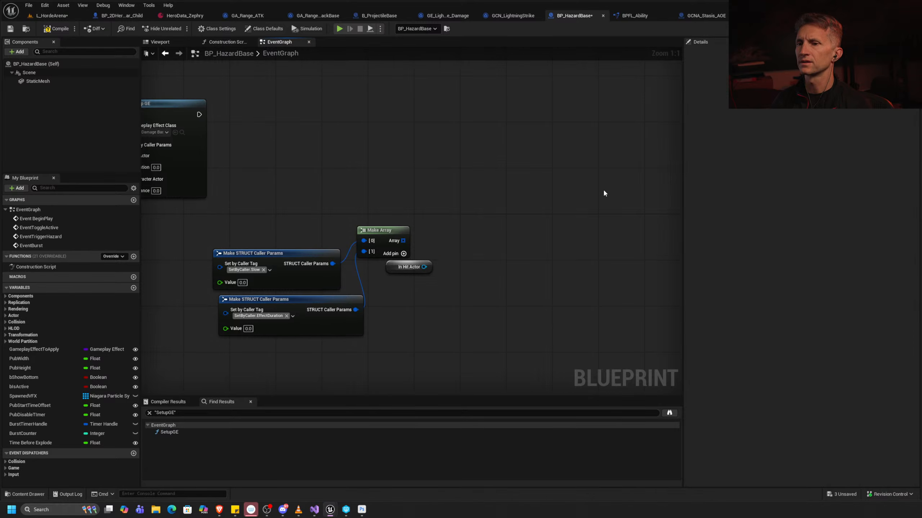
right_drag(310, 92, 382, 122)
drag(374, 122, 262, 170)
key(ctrl+d)
drag(492, 143, 649, 142)
drag(271, 145, 573, 157)
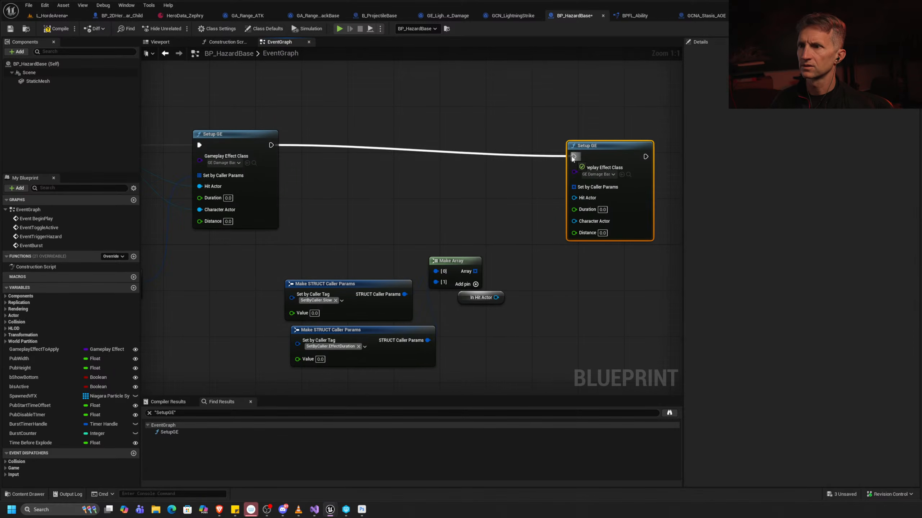
Connect Array Element to the second Setup GE's Hit Actor and Character Actor, and the slow Make Array to its Set by Caller Params.
right_drag(100, 156, 234, 157)
drag(234, 157, 668, 204)
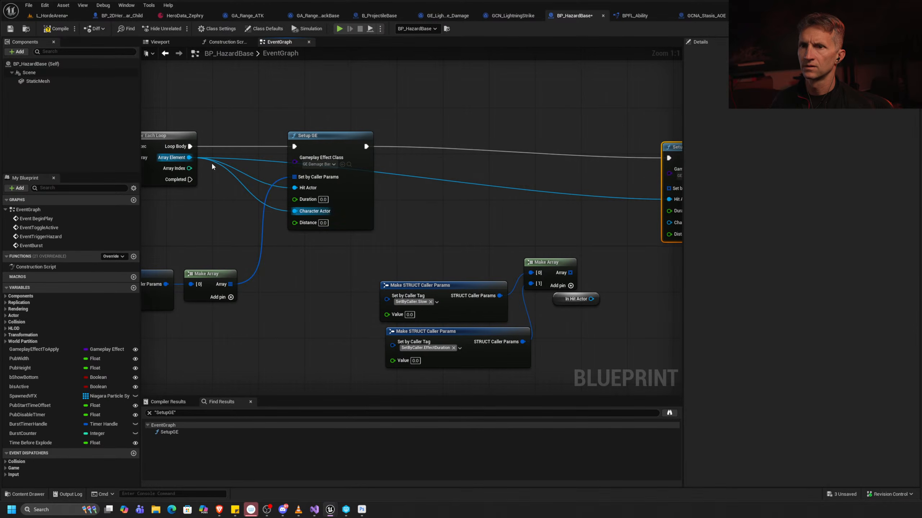
drag(189, 157, 652, 220)
right_drag(569, 257, 454, 259)
drag(435, 270, 575, 225)
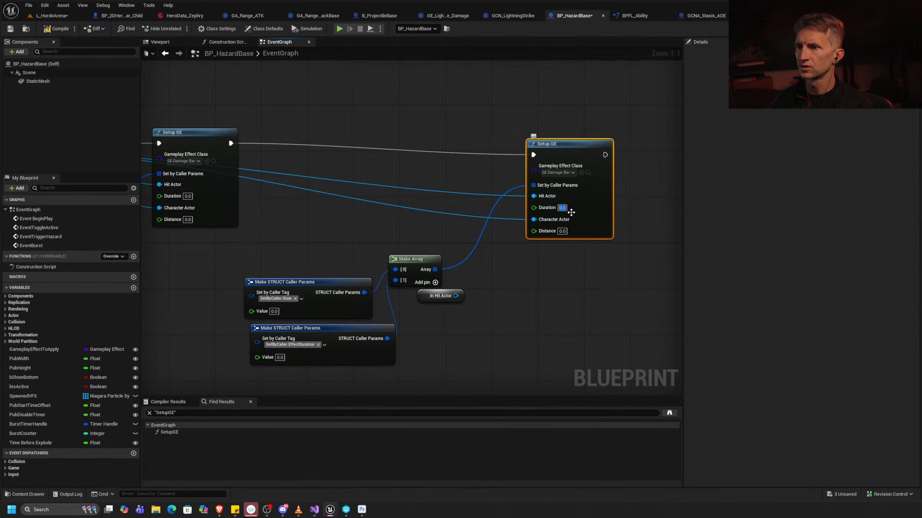
Set the second Setup GE's Duration and Distance to 2, SetByCaller.Slow to 0.1 and SetByCaller.EffectDuration to 2, and delete the In Hit Actor node.
text(2)
click(564, 248)
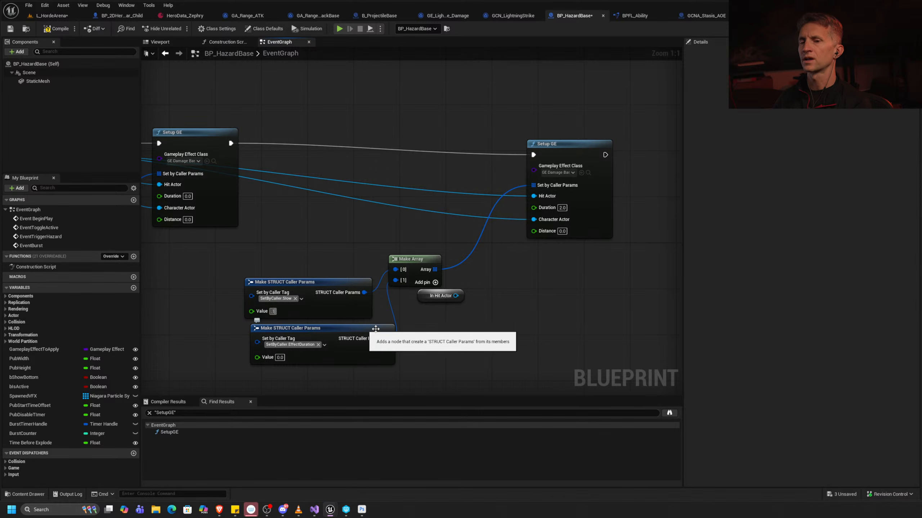
text(0.1)
key(Return)
click(279, 357)
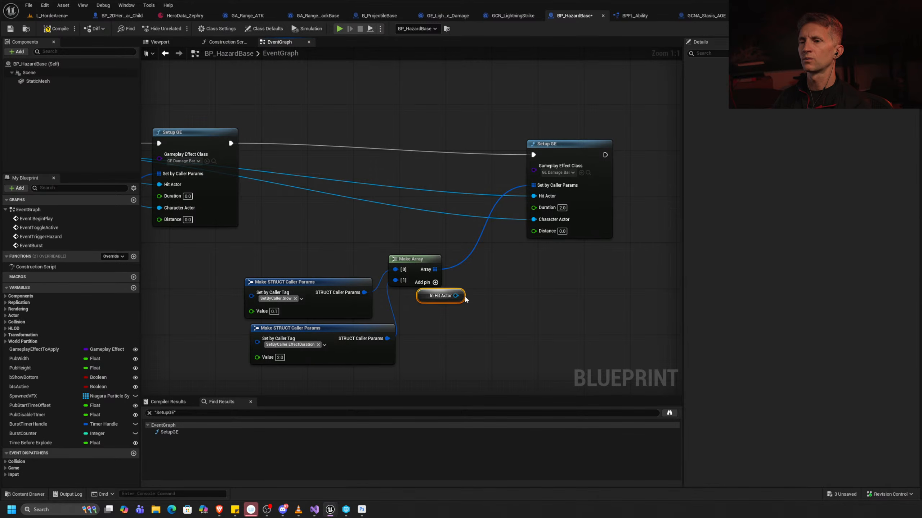
key(Delete)
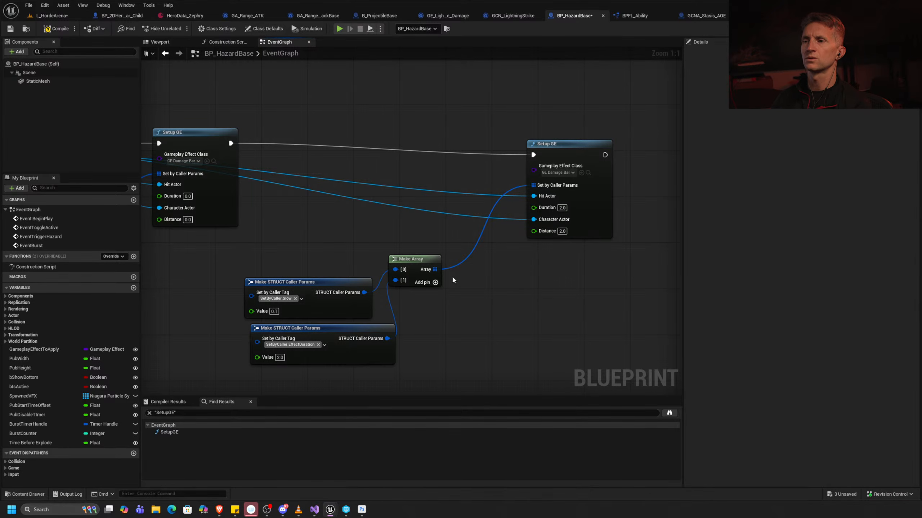
Play-test L_HordeArena, running the character back and forth through the lightning to check for the slow effect, and stop the session.
click(51, 15)
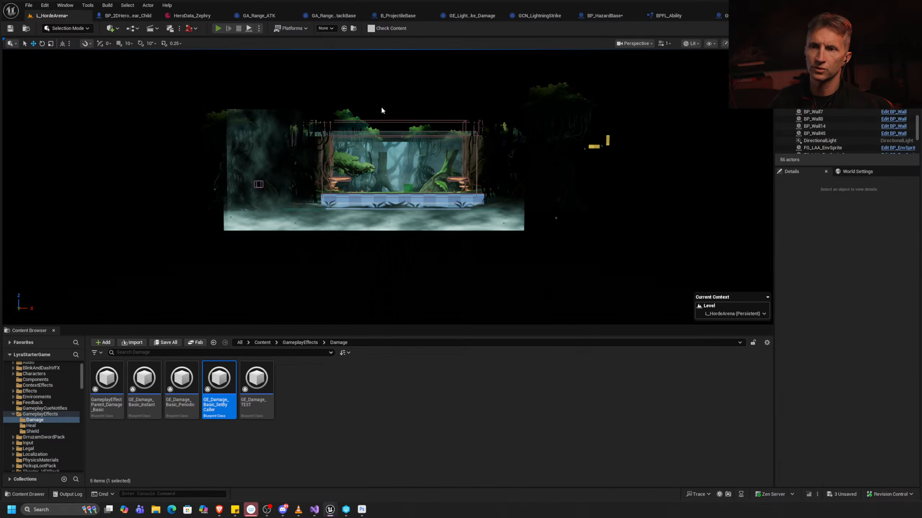
key(alt+p)
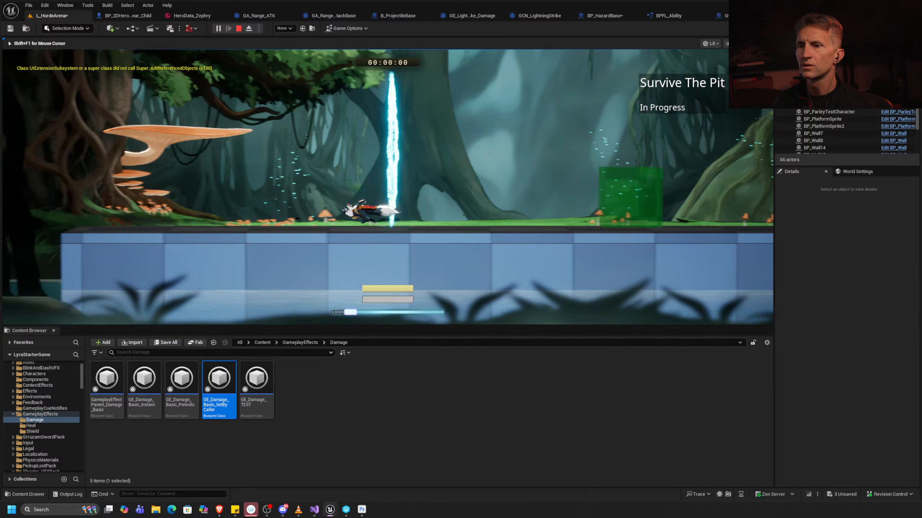
key(d)
key(a)
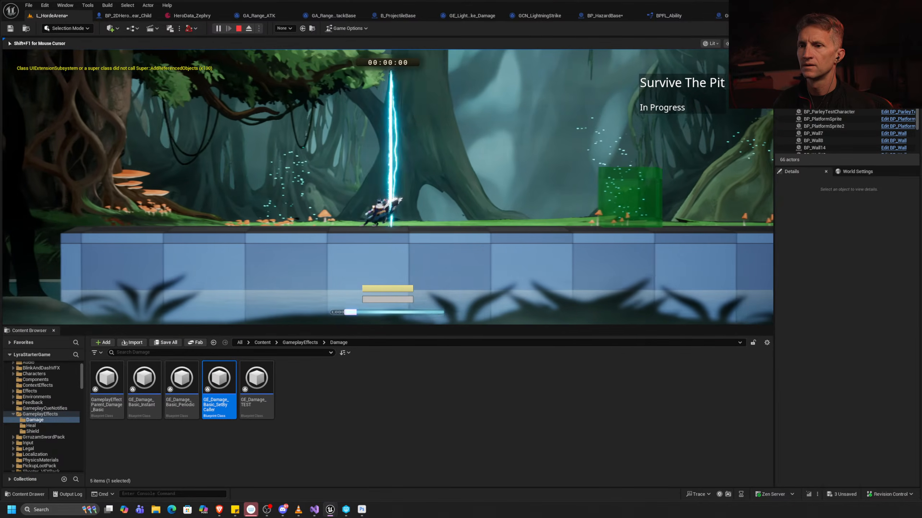
key(d)
key(a)
key(d)
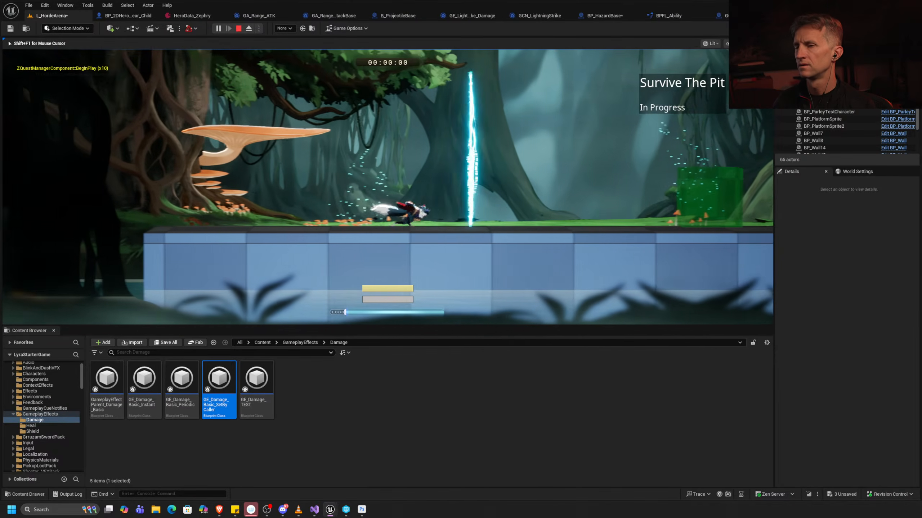
key(a)
key(d)
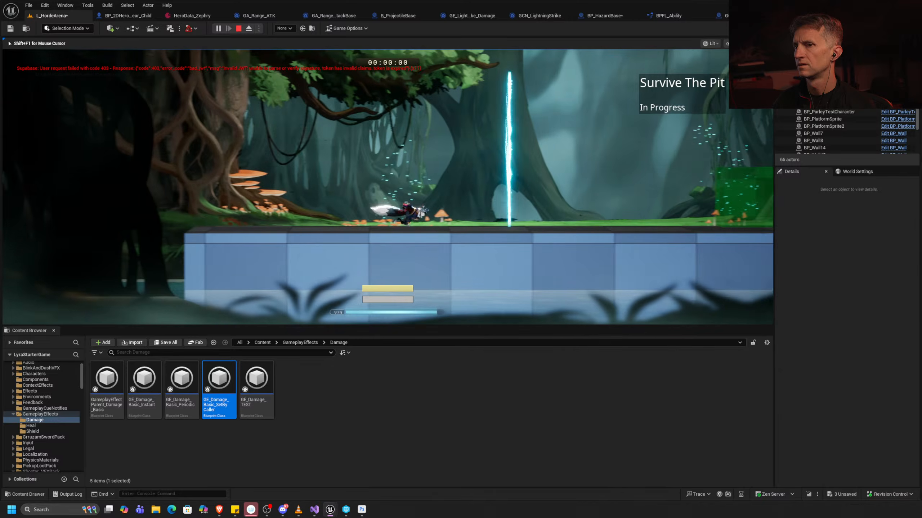
key(Escape)
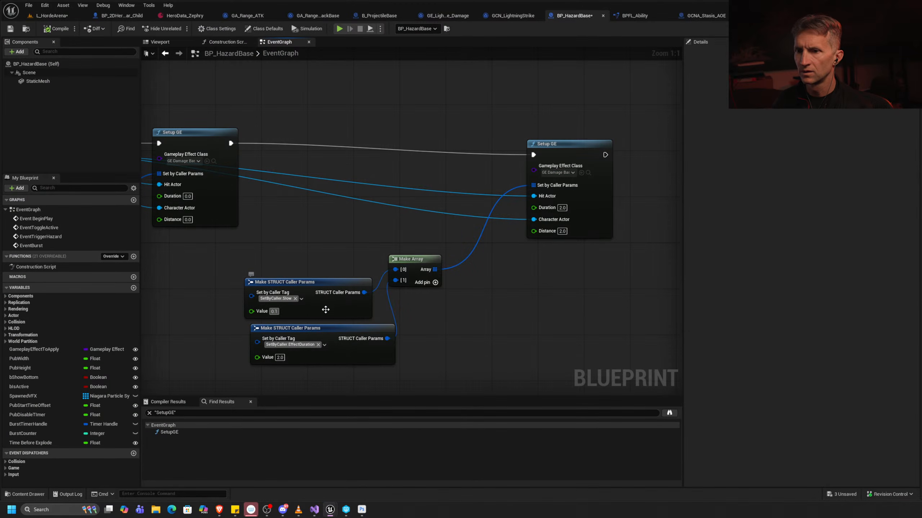
Set the SetByCaller.Slow value to 0.9 and the second Setup GE's Gameplay Effect Class to GE_Slow.
key(BackSpace)
text(9)
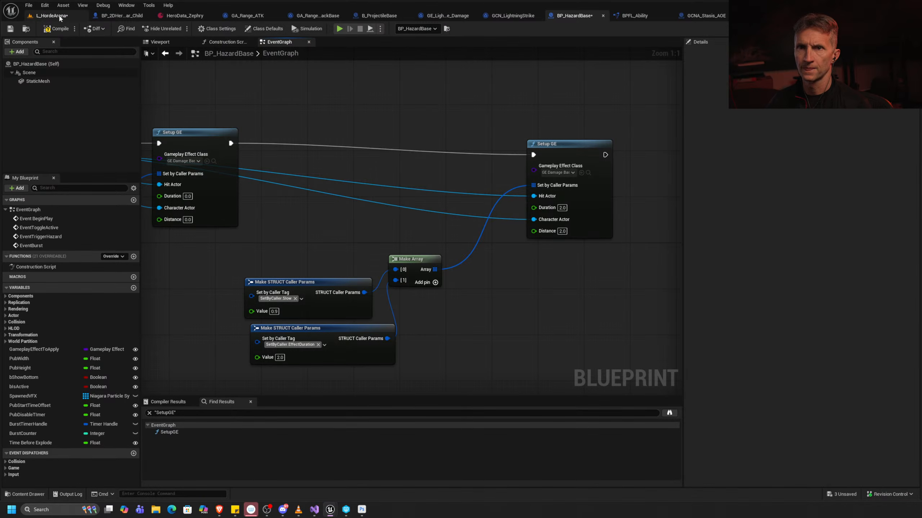
click(573, 174)
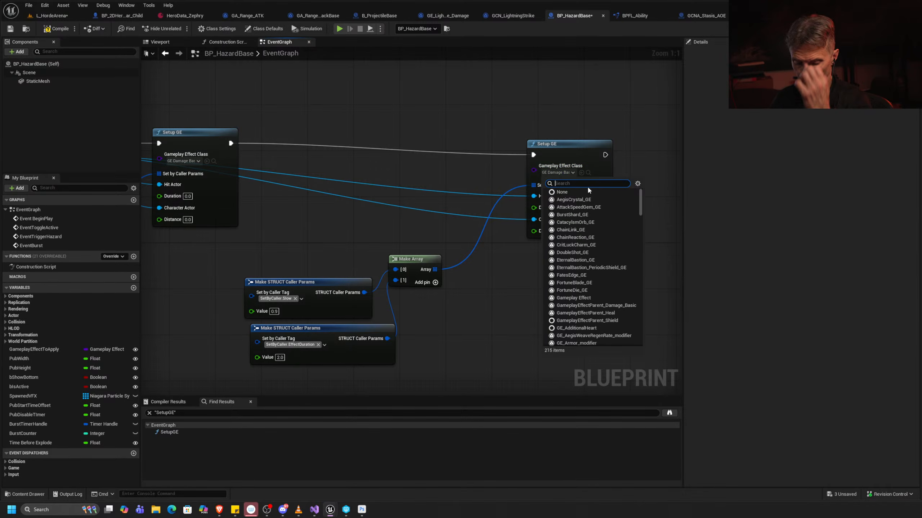
text(slo)
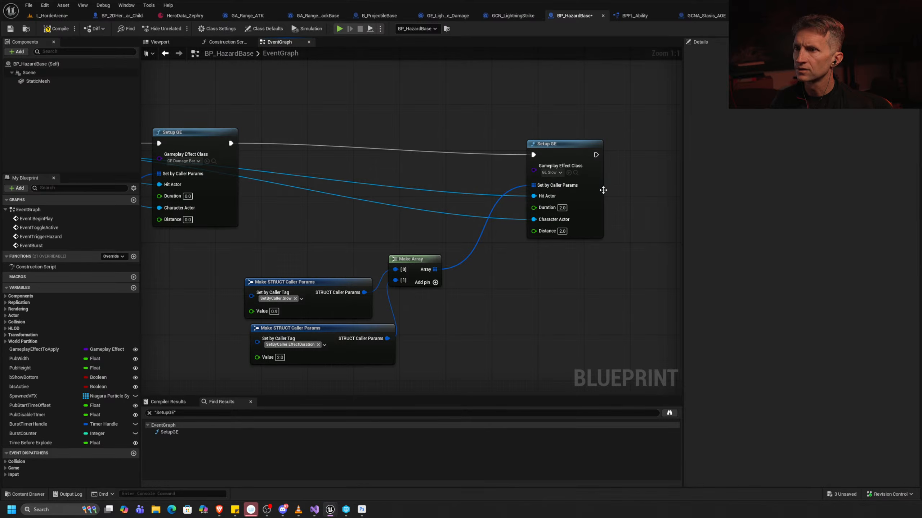
Play-test L_HordeArena with the GE_Slow effect, running the character through the lightning strike, and stop the session.
click(75, 16)
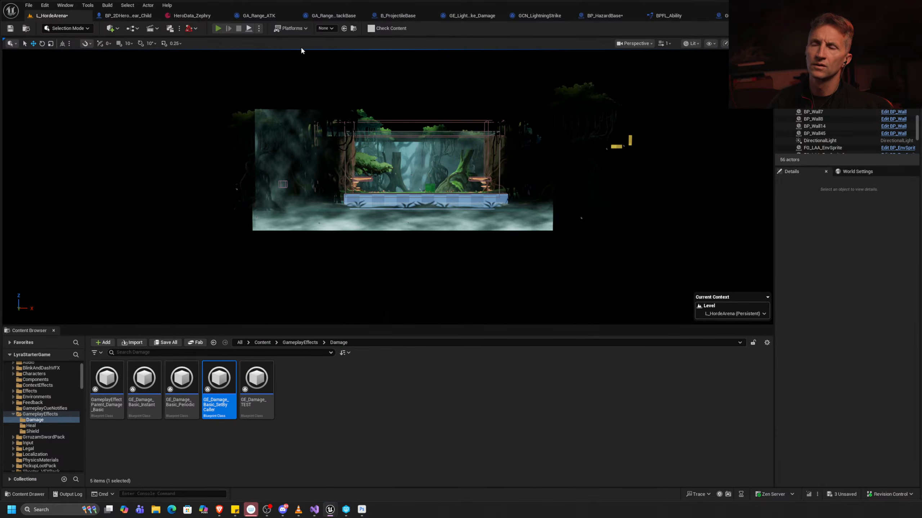
key(alt+p)
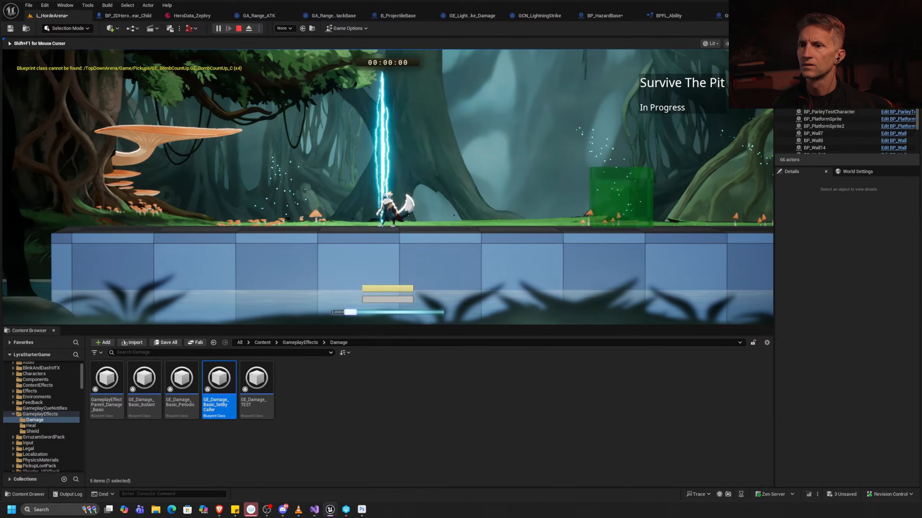
key(d)
key(a)
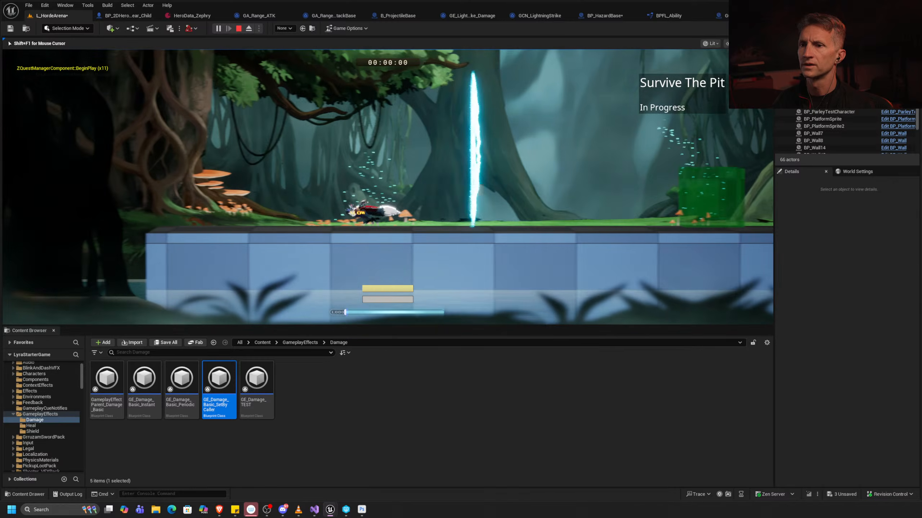
key(d)
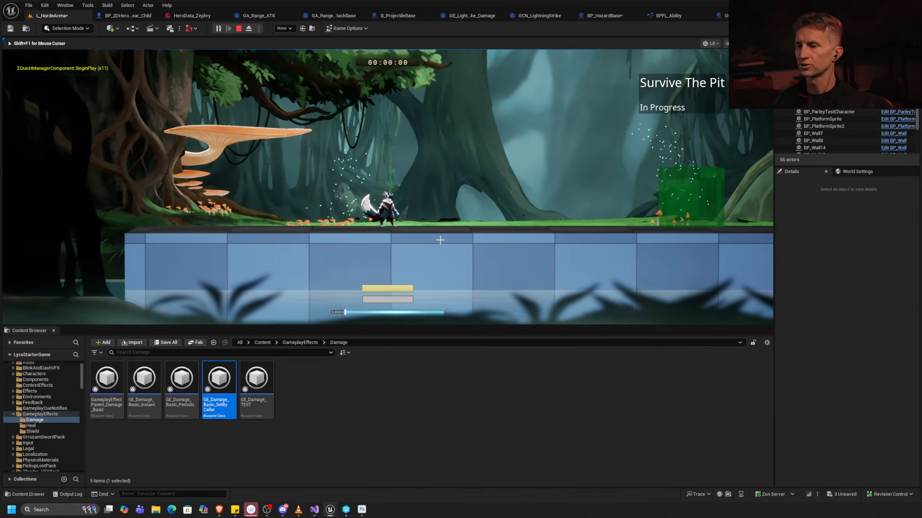
key(Escape)
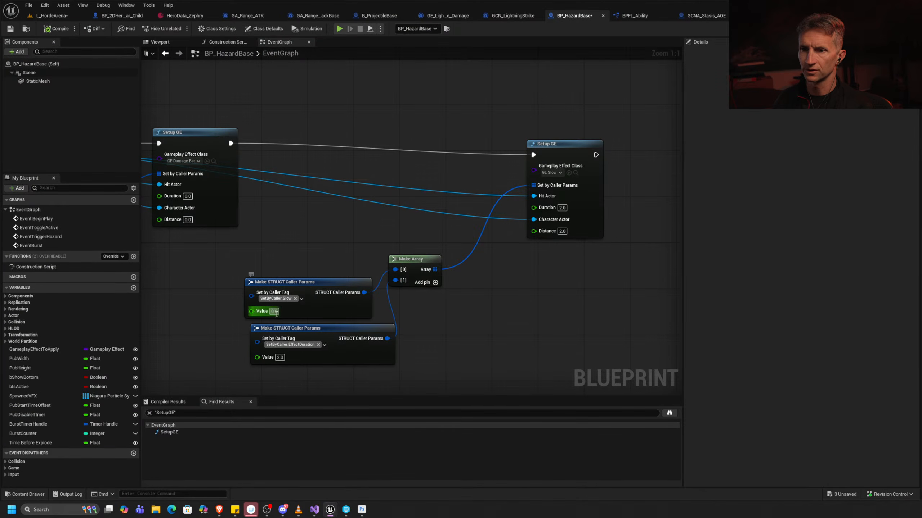
Play-test L_HordeArena full screen with SetByCaller.Slow at 0.5, running the character back and forth through the lightning, and stop the session.
click(52, 15)
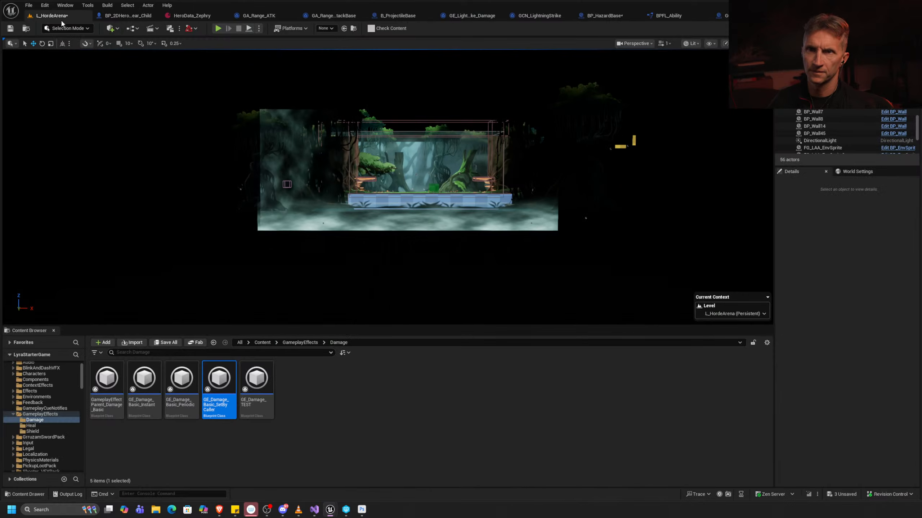
key(alt+p)
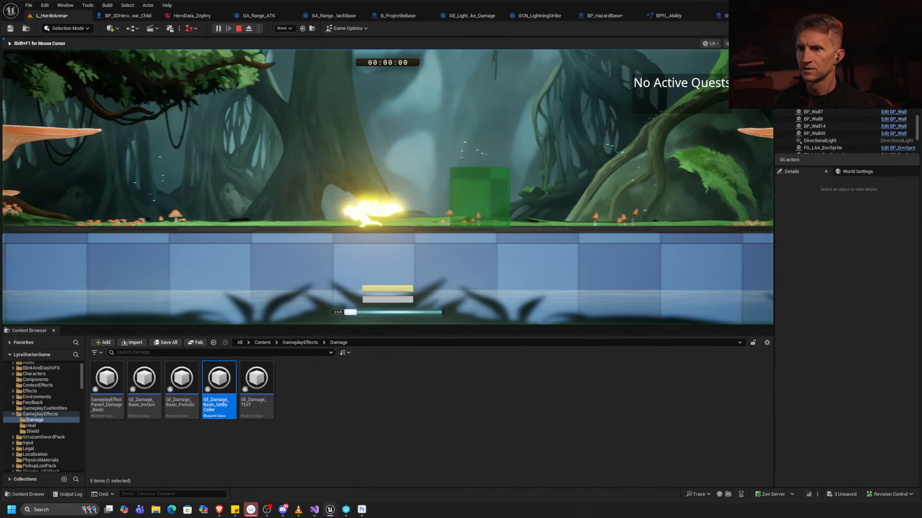
key(a)
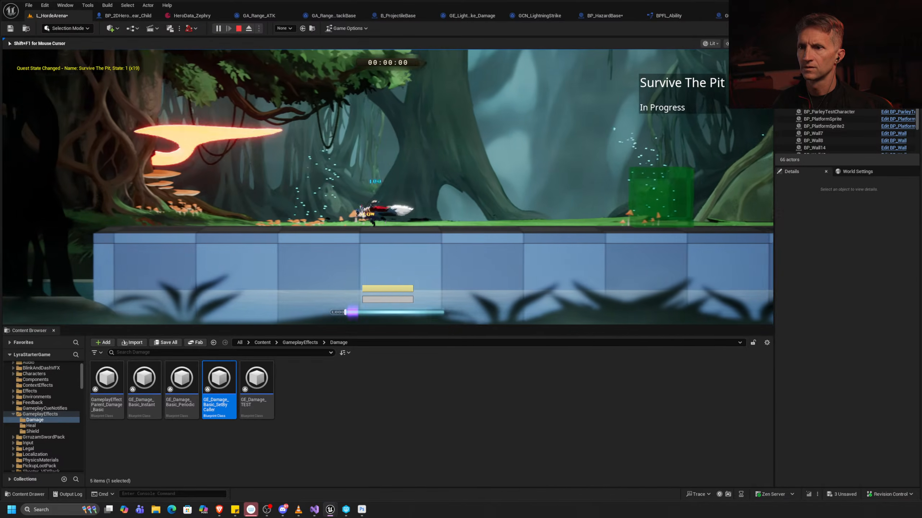
key(d)
key(a)
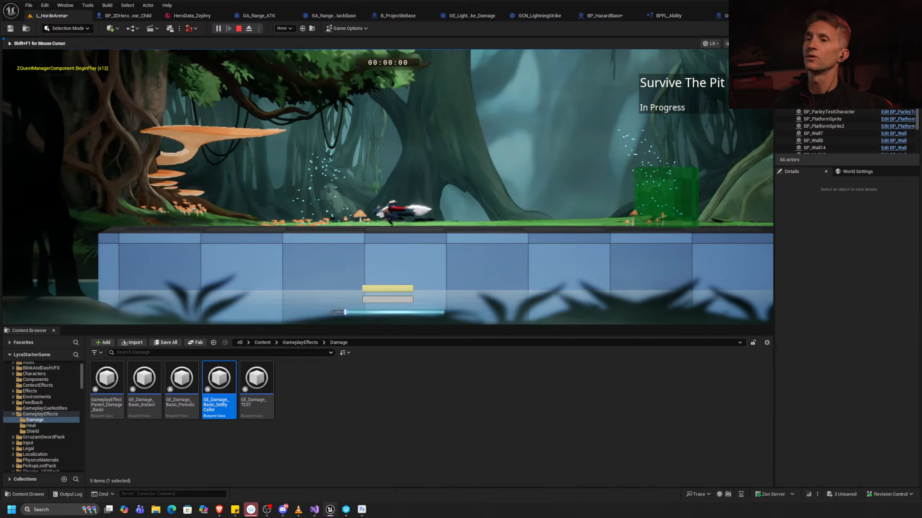
key(d)
key(F11)
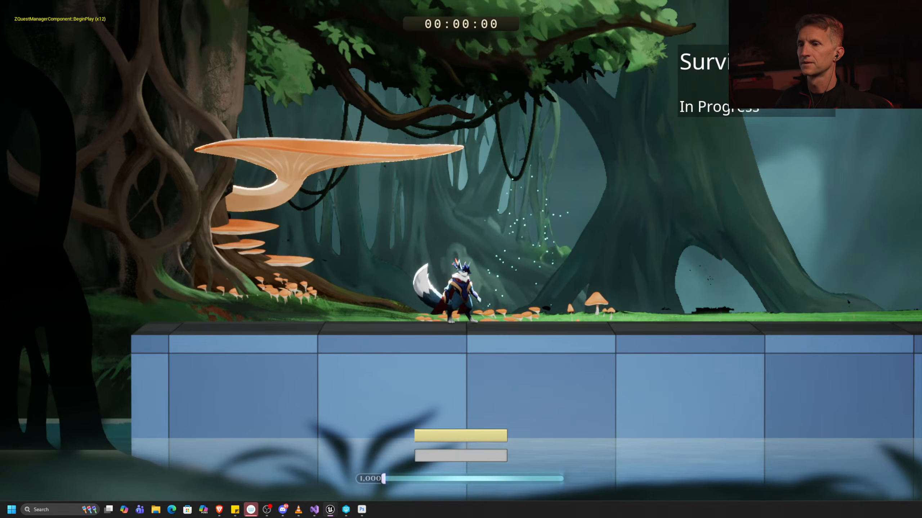
key(d)
key(a)
key(d)
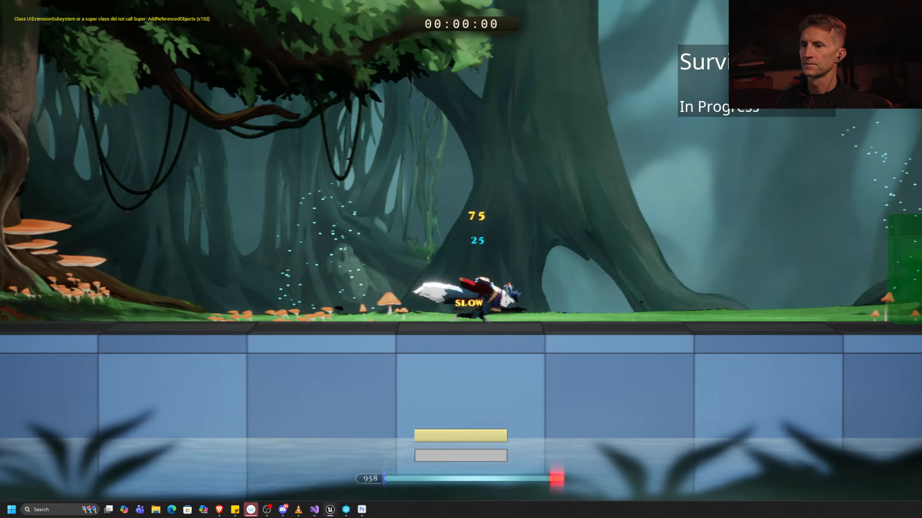
key(a)
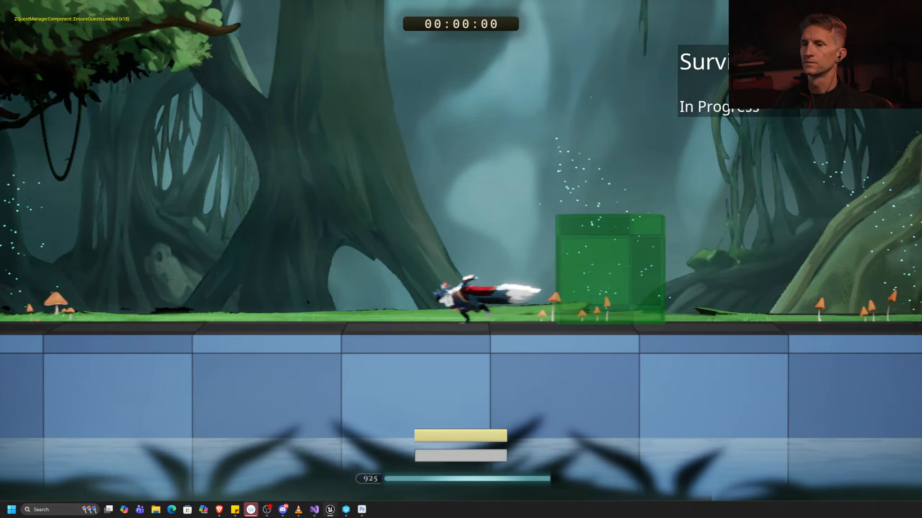
key(F11)
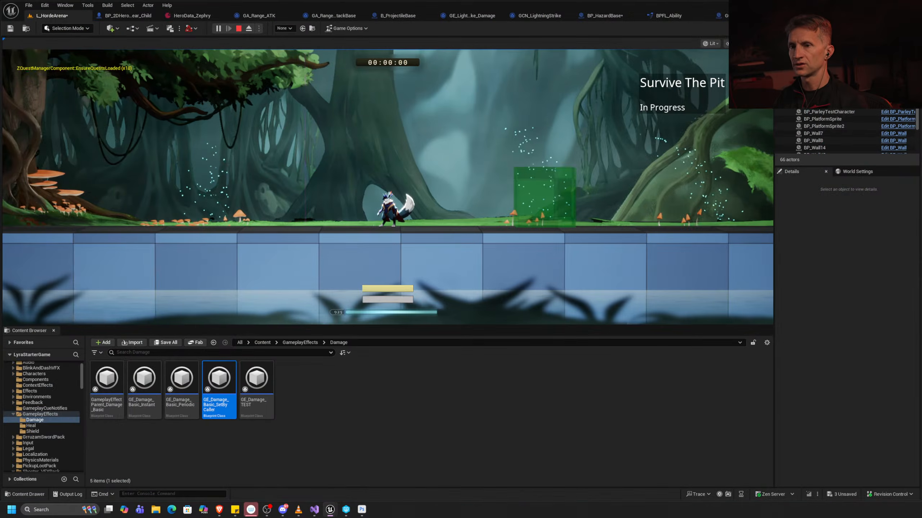
key(Escape)
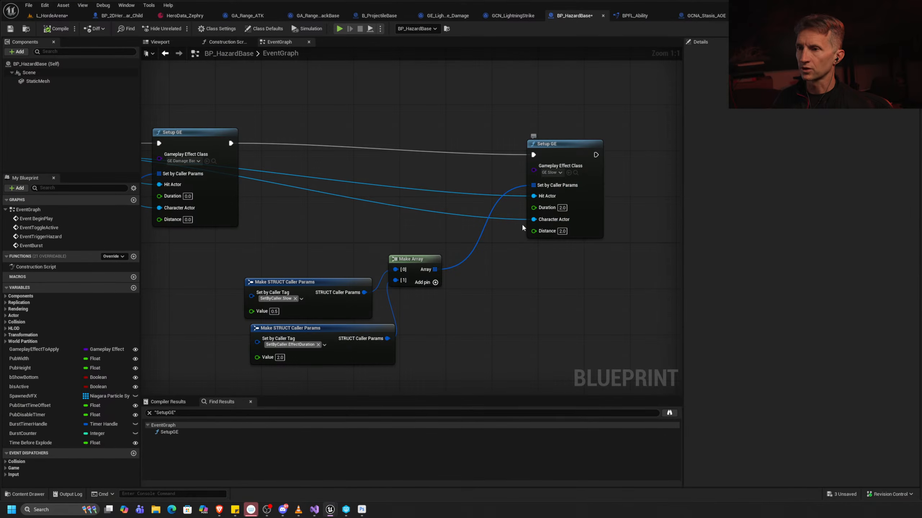
Move the second Setup GE node and its Make Array and Make STRUCT Caller Params nodes closer to the first Setup GE.
scroll(393, 251, down, 3)
right_drag(393, 252, 502, 260)
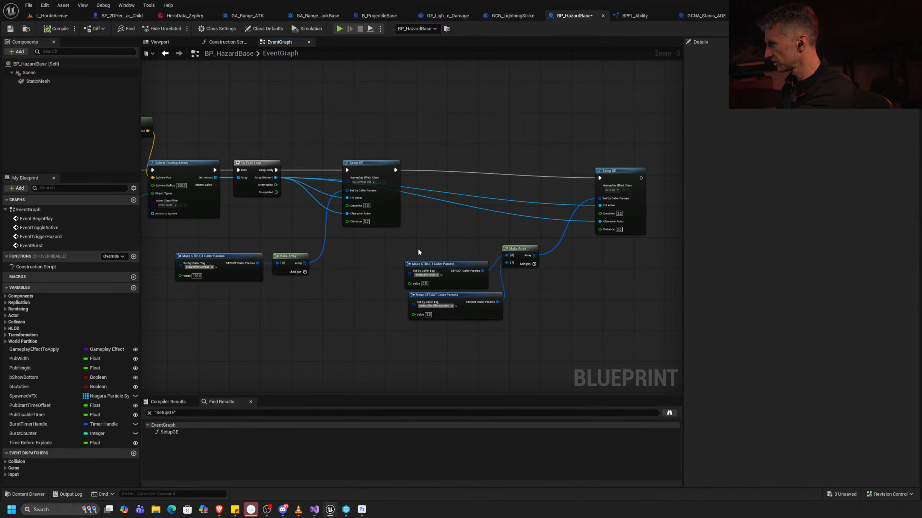
scroll(418, 251, down, 1)
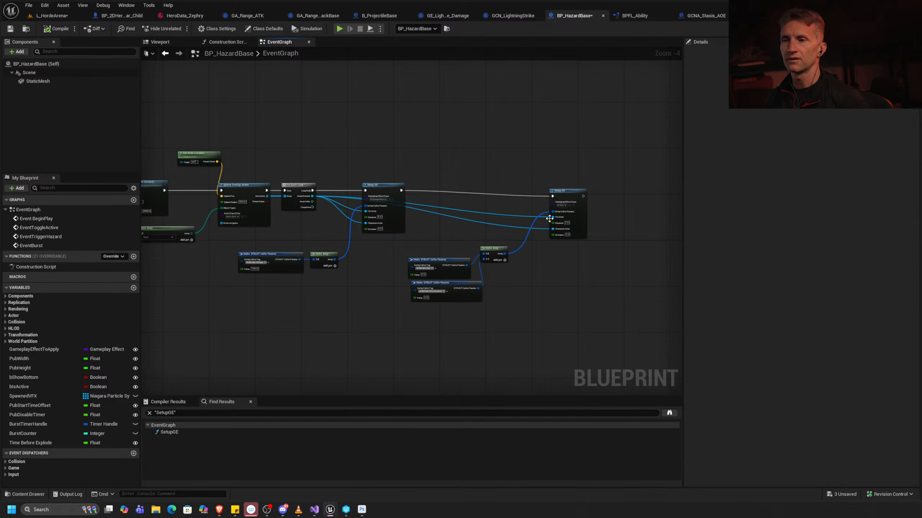
drag(570, 196, 531, 191)
drag(407, 307, 444, 264)
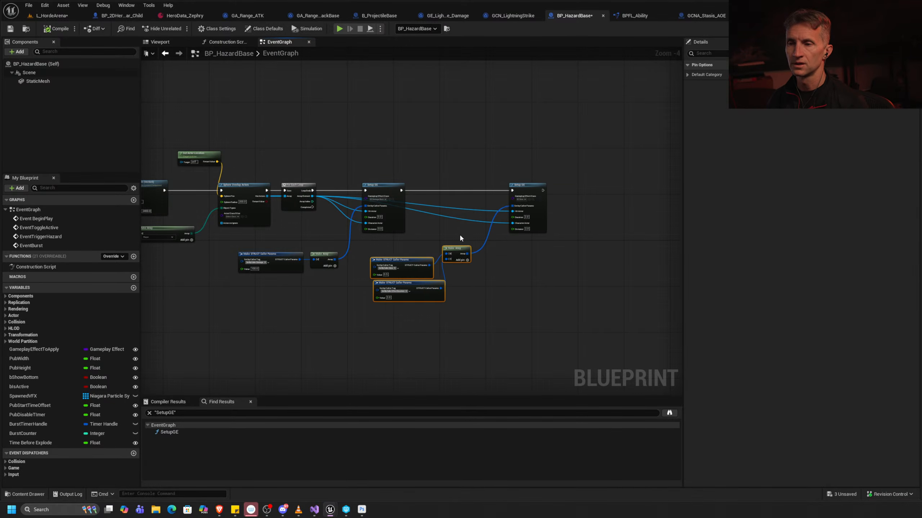
Set the second Setup GE's Gameplay Effect Class to GE_Stun, play-test it in L_HordeArena, and stop the session.
scroll(497, 214, up, 4)
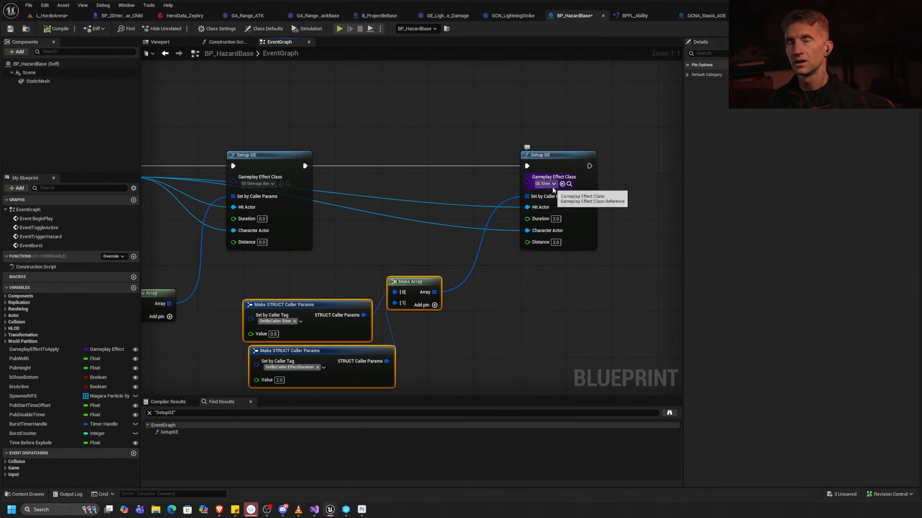
click(555, 184)
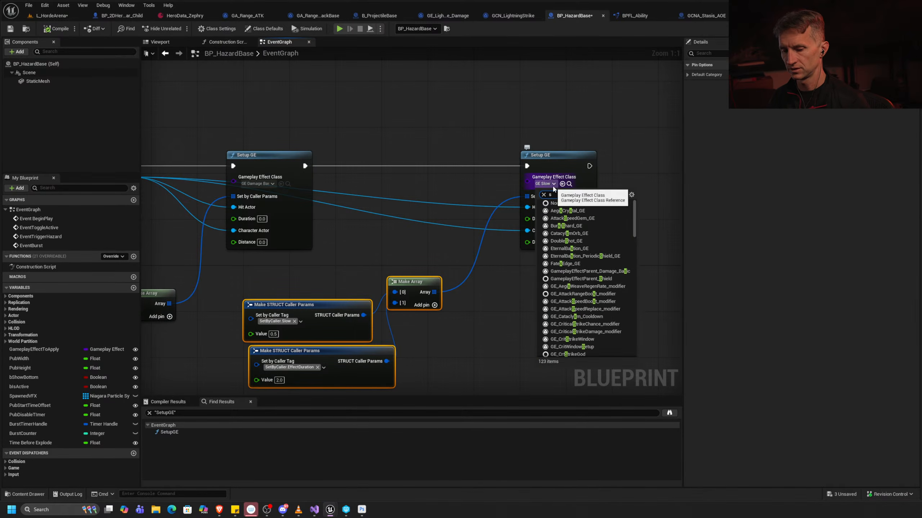
text(stun)
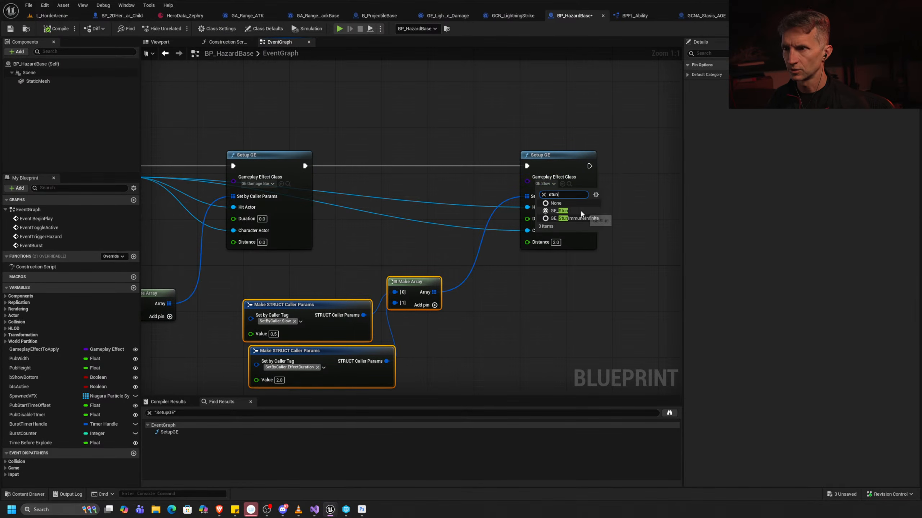
click(581, 212)
click(52, 15)
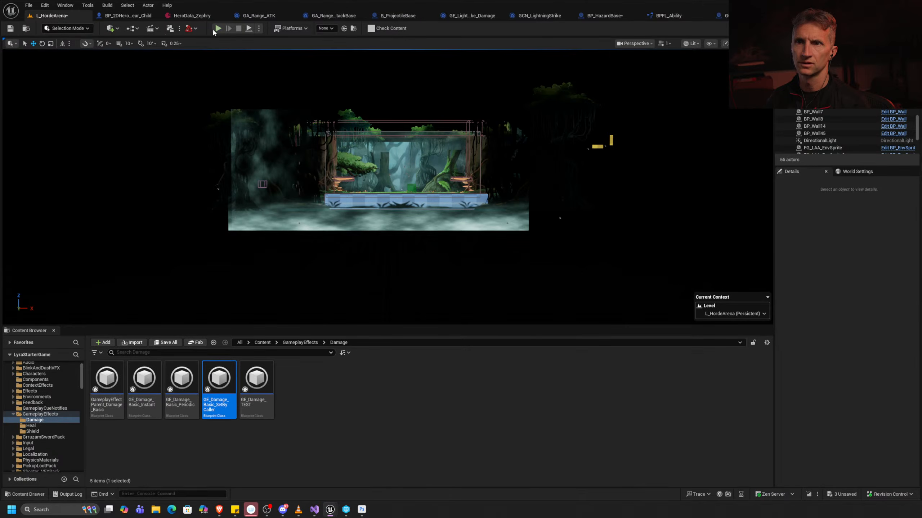
key(alt+p)
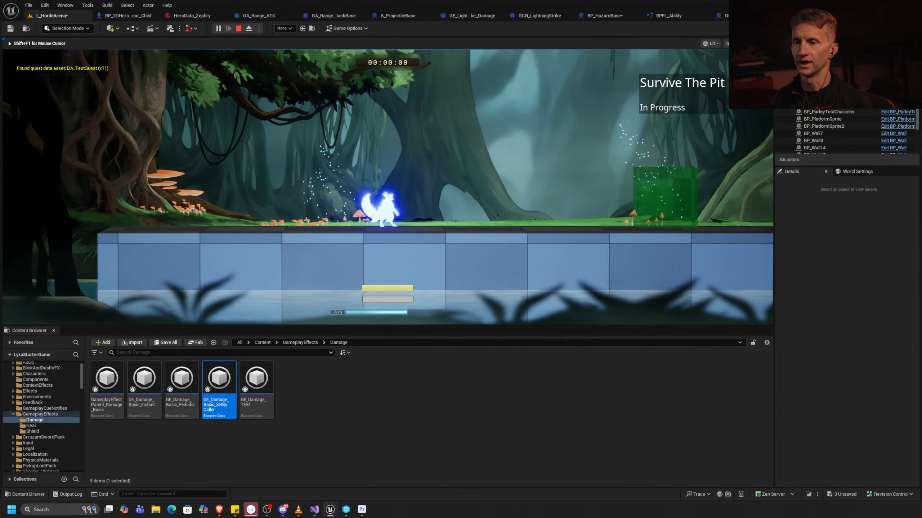
key(Escape)
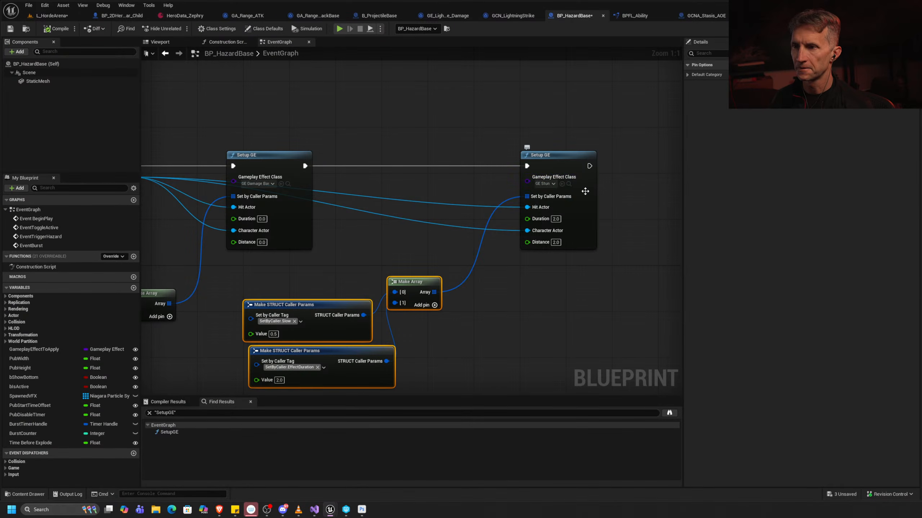
Set the second Setup GE's Gameplay Effect Class to GE_Electrocute and play-test L_HordeArena by running the character back and forth through the lightning.
click(544, 184)
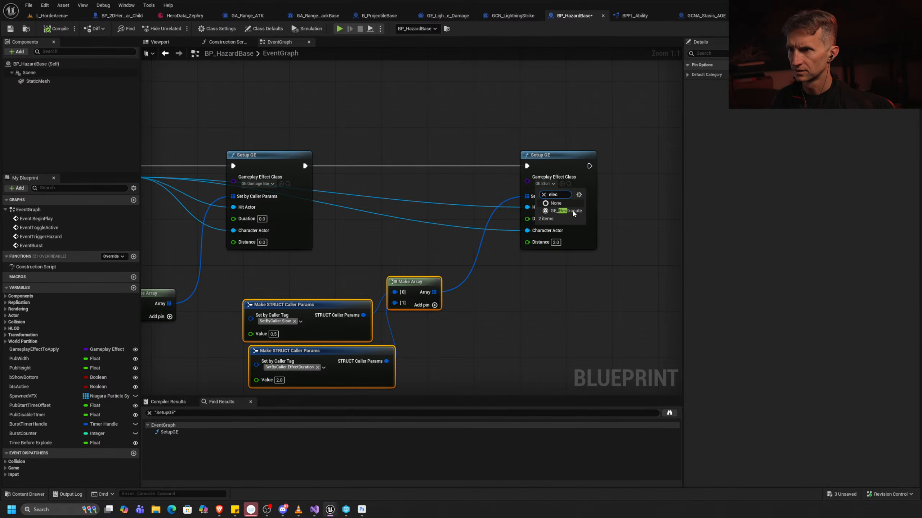
click(52, 15)
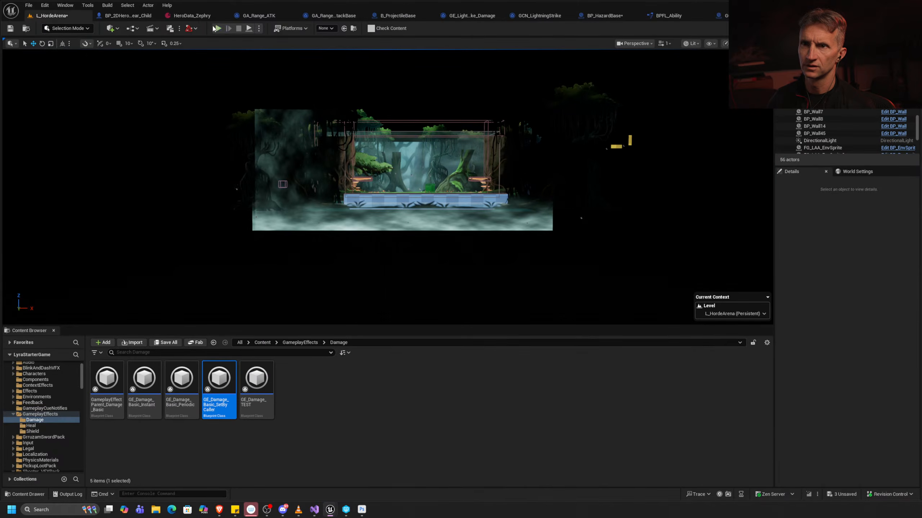
click(219, 28)
key(a)
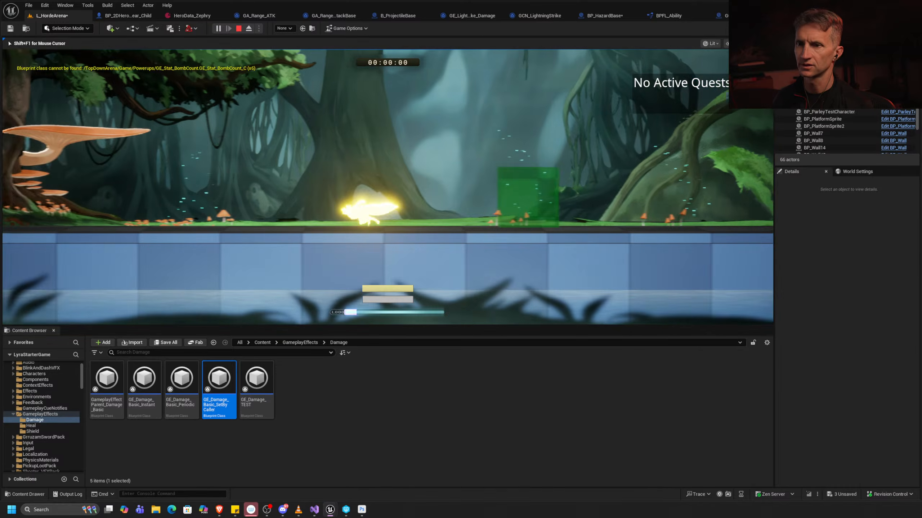
key(a)
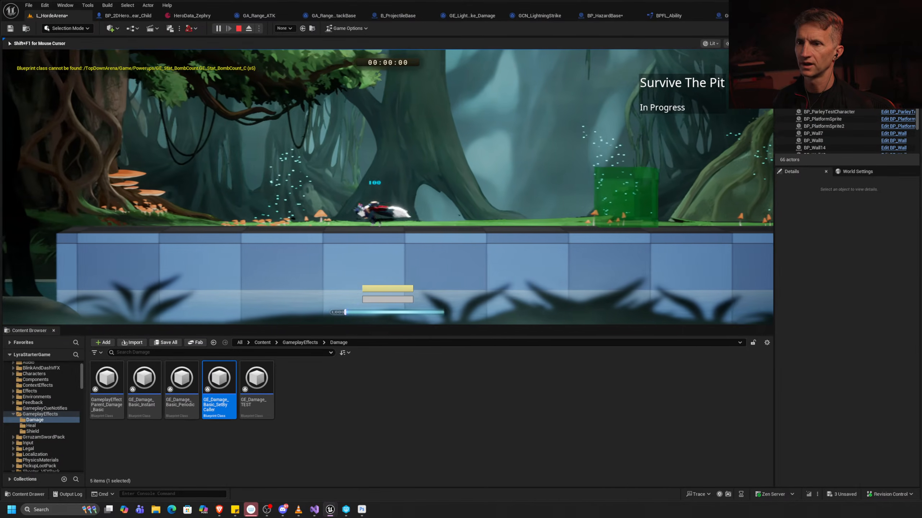
key(d)
key(a)
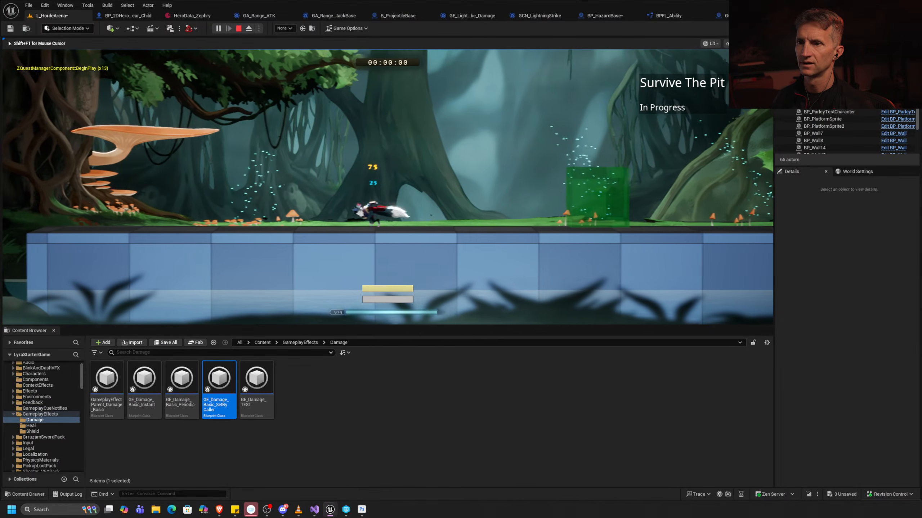
key(d)
key(a)
key(d)
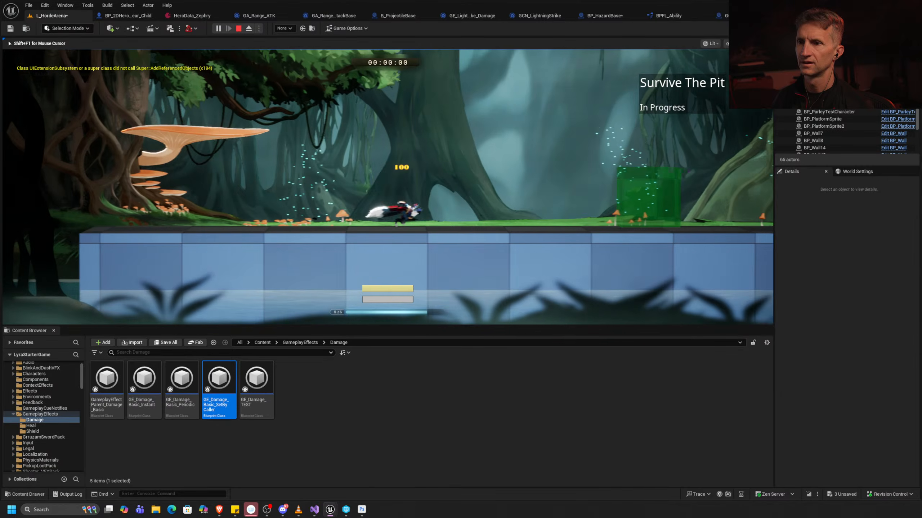
key(a)
key(a)
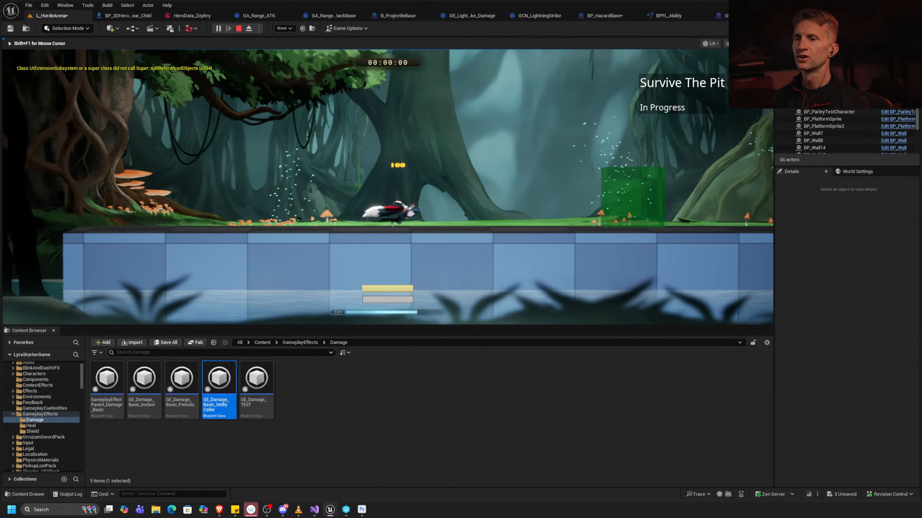
key(Escape)
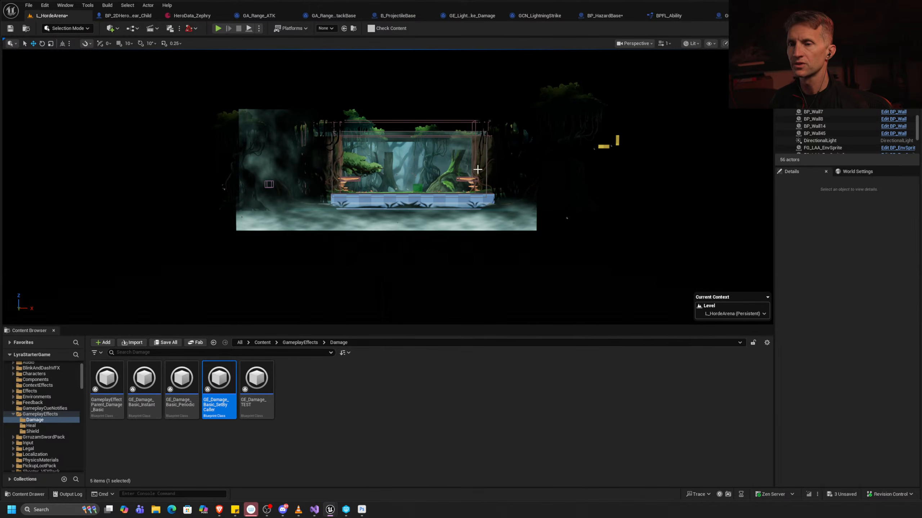
Select the BP_EncounterStart cube in L_HordeArena and frame the surrounding arena floor up close.
alt+drag(425, 180, 388, 273)
click(398, 264)
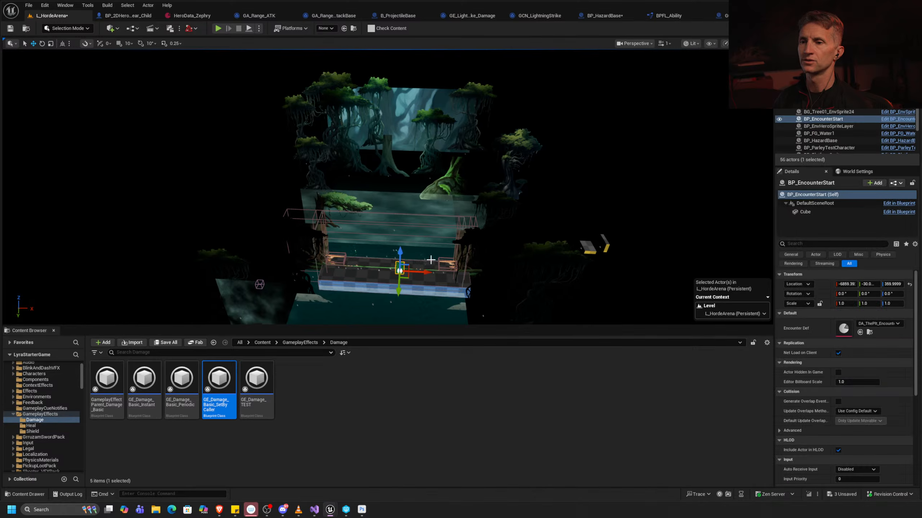
key(f)
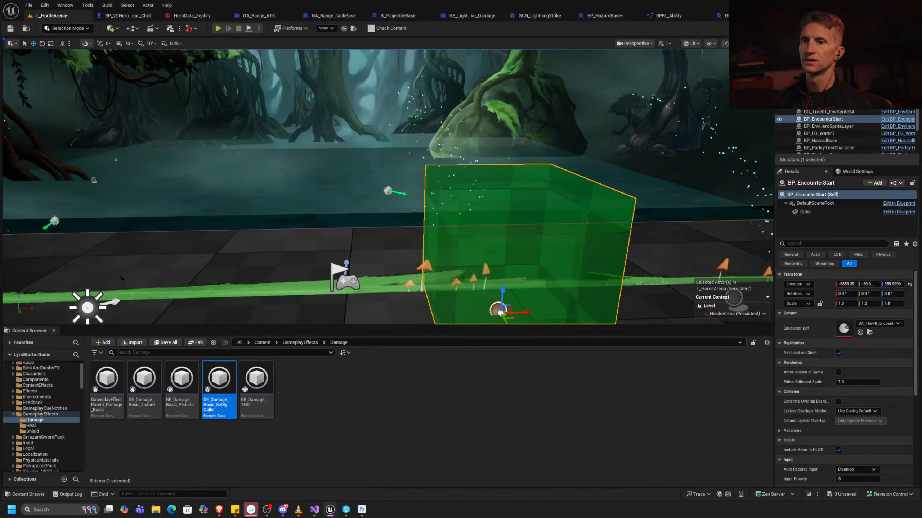
right_drag(397, 265, 352, 227)
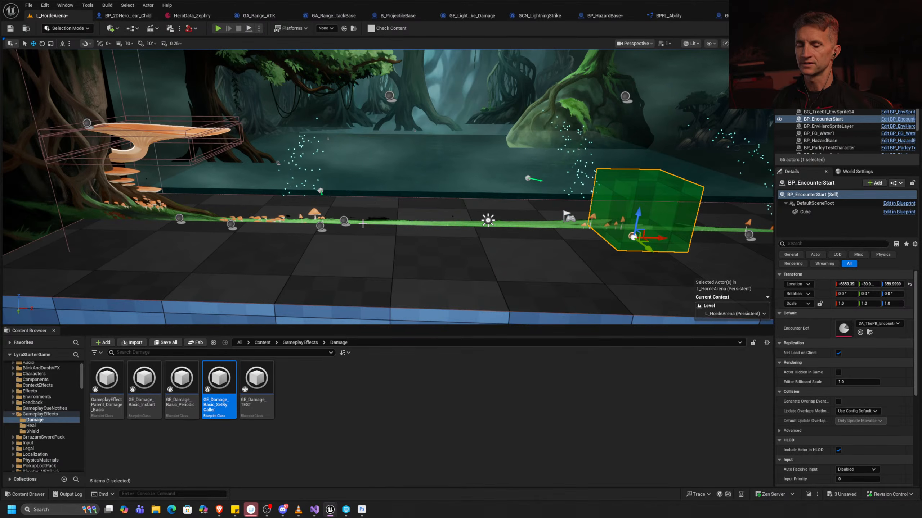